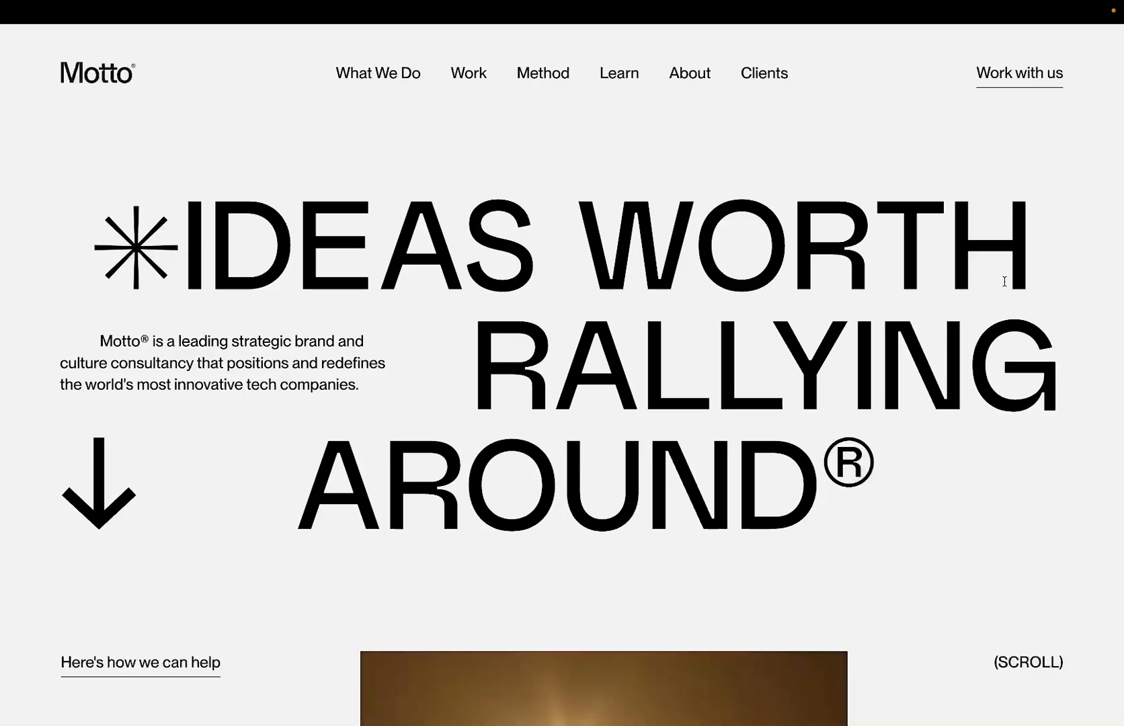
Examine how the hero video moves and resizes while scrolling the Motto homepage from the headline to the Let's Brand section.
right_click(1005, 276)
left_click(1005, 255)
scroll(1005, 257, "down", 3)
scroll(1005, 259, "down", 5)
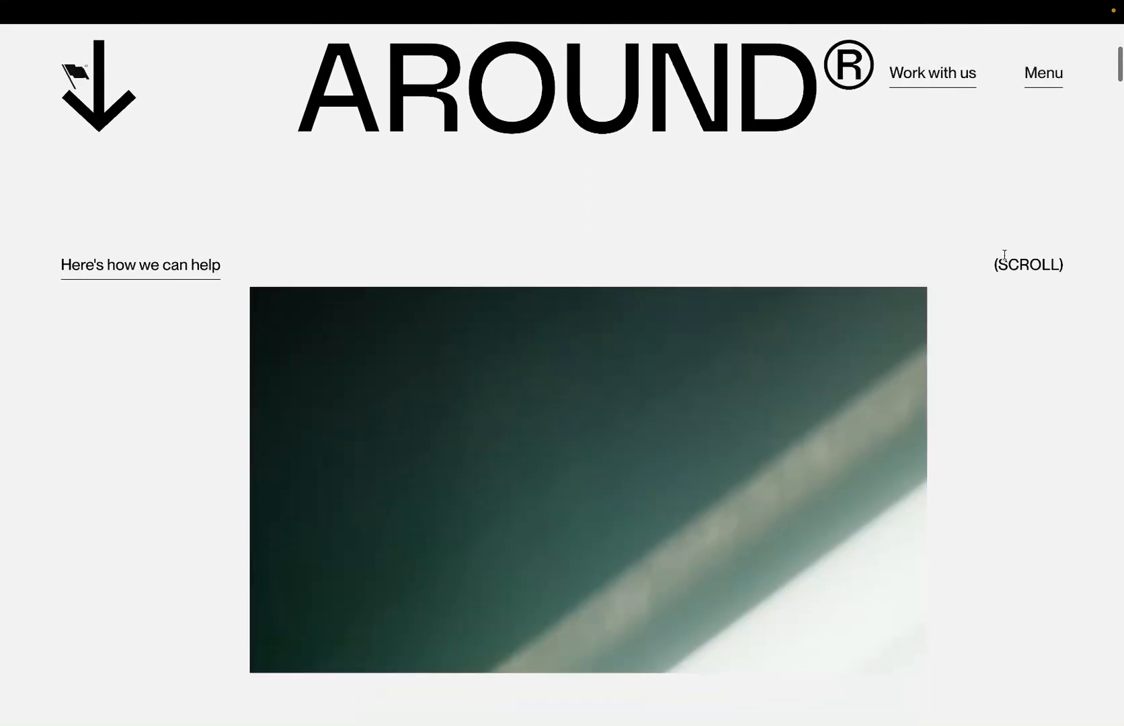
scroll(1004, 259, "down", 5)
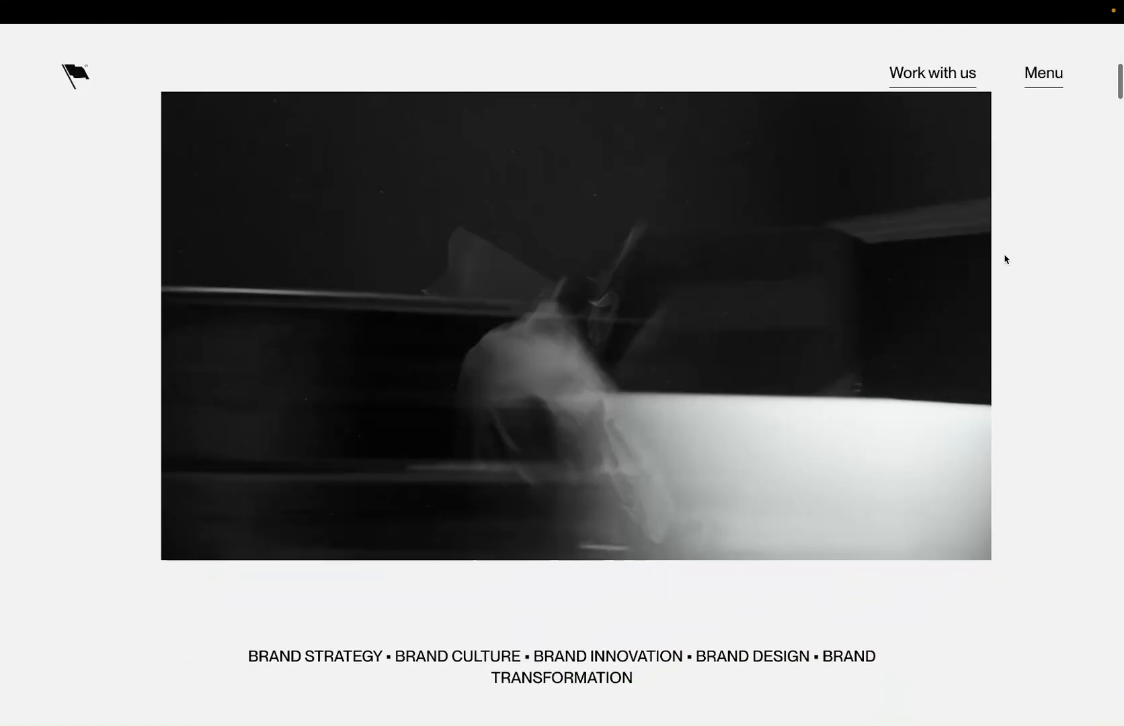
scroll(1004, 259, "down", 5)
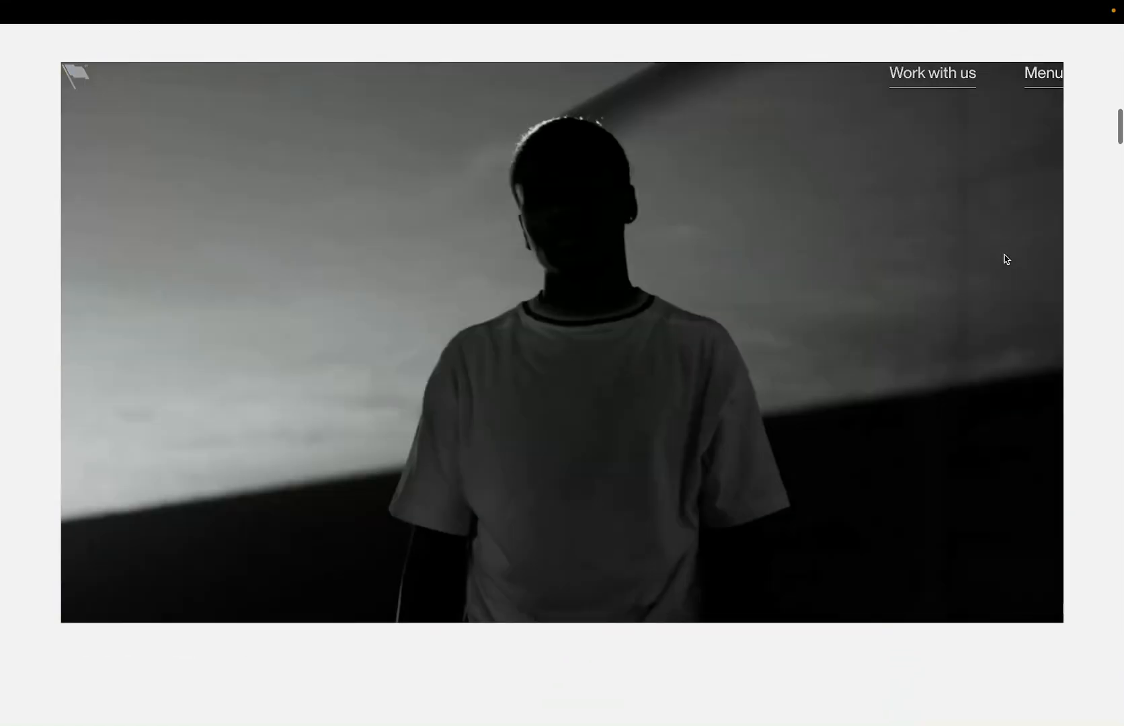
scroll(1005, 259, "down", 5)
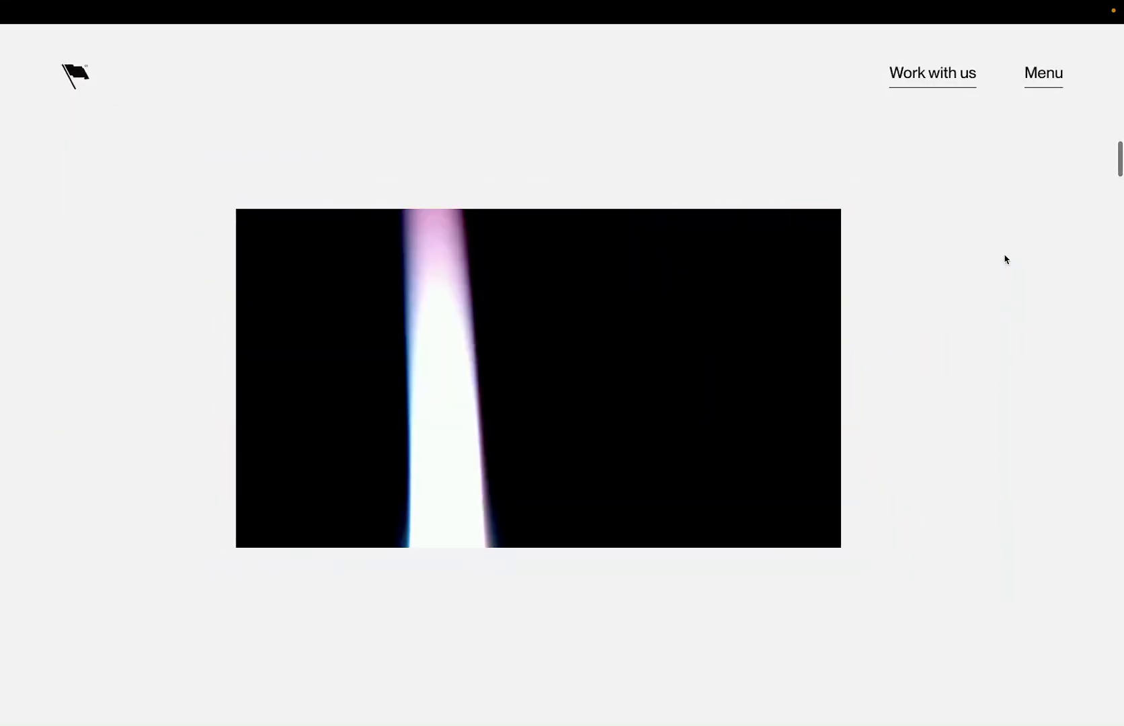
scroll(1004, 259, "down", 5)
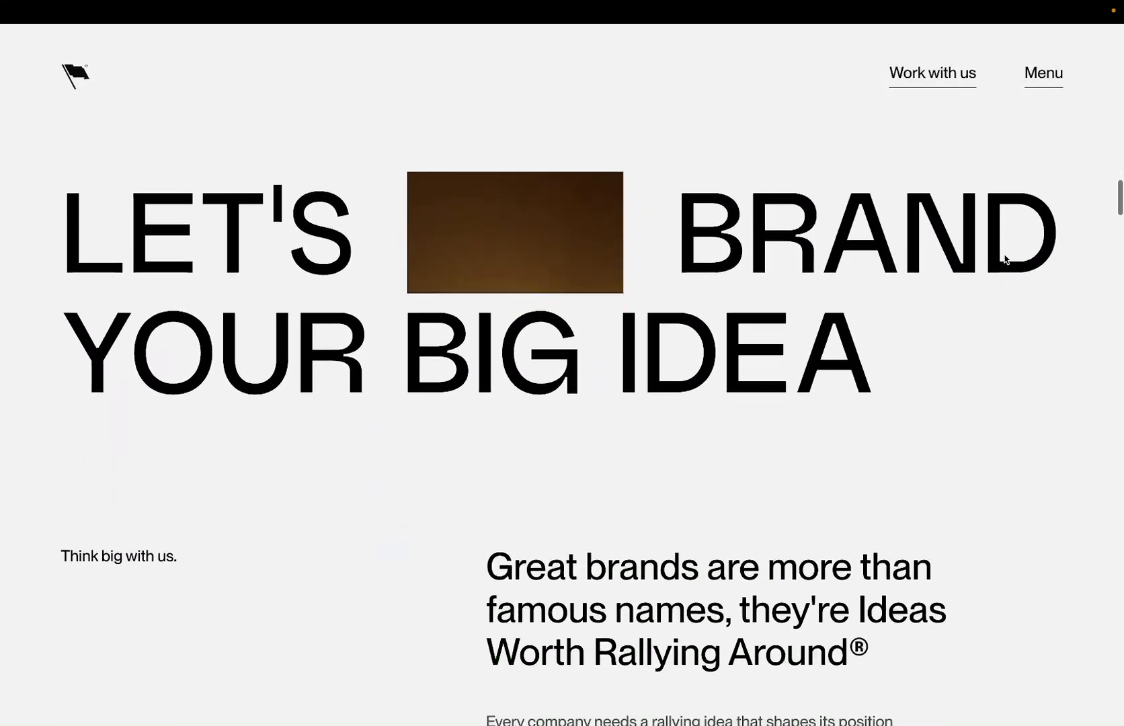
scroll(1006, 259, "up", 5)
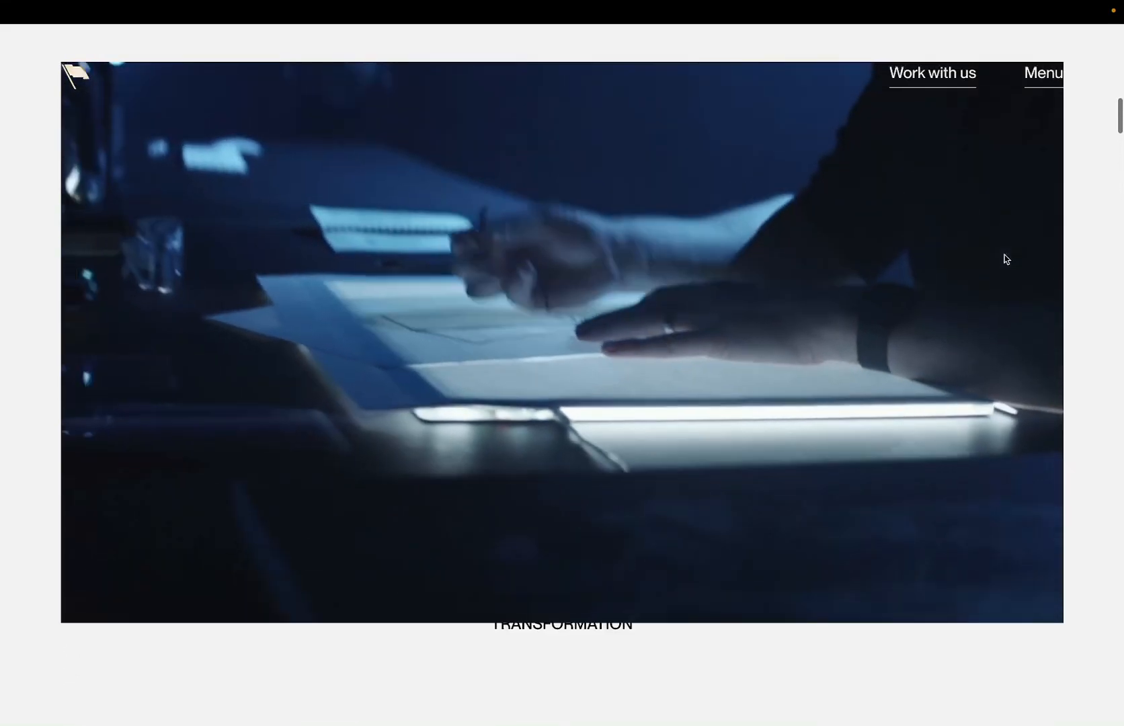
scroll(1006, 259, "up", 5)
scroll(1006, 259, "down", 5)
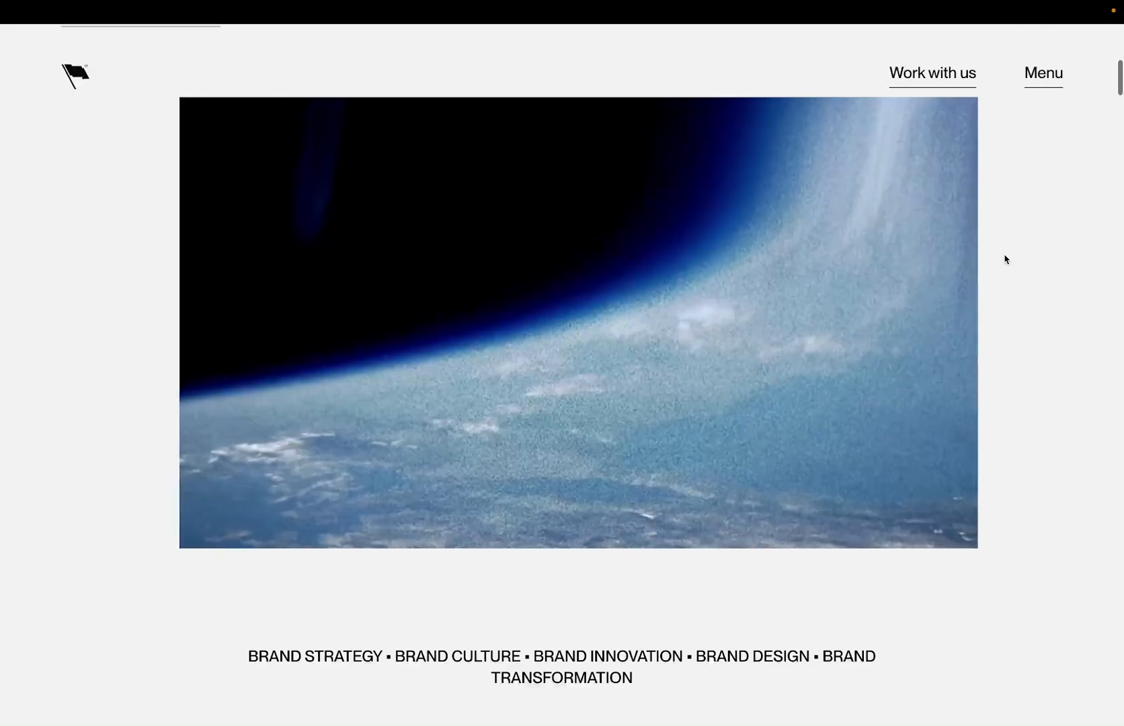
scroll(1006, 259, "down", 3)
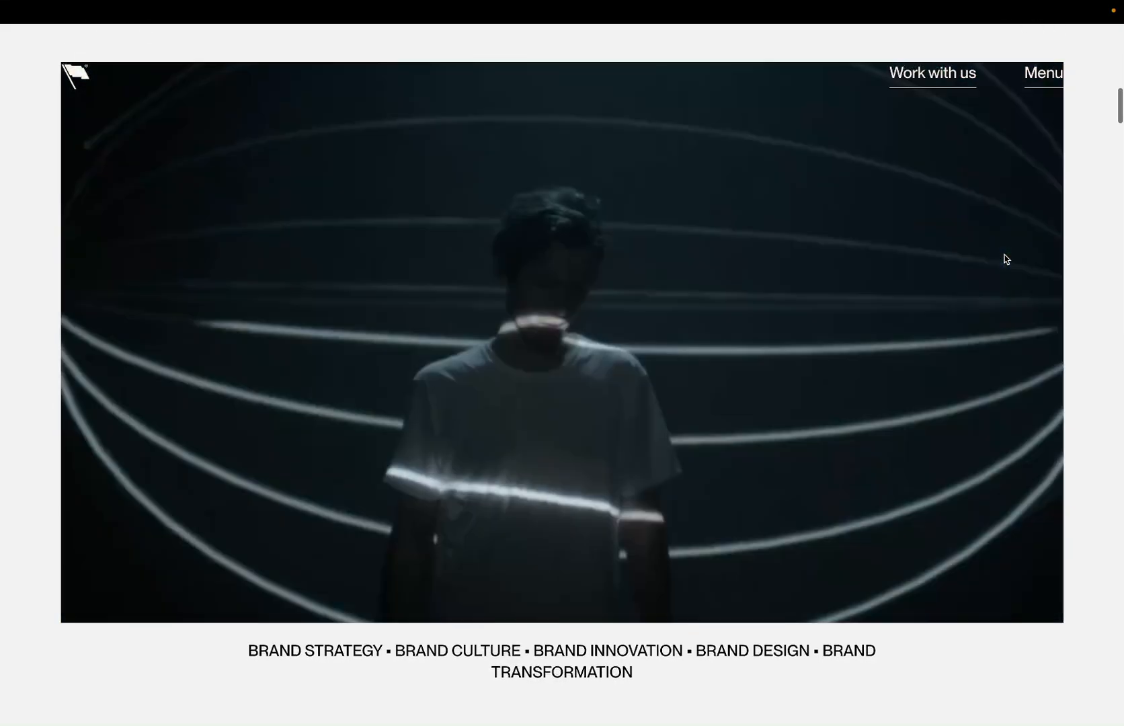
scroll(1006, 259, "down", 2)
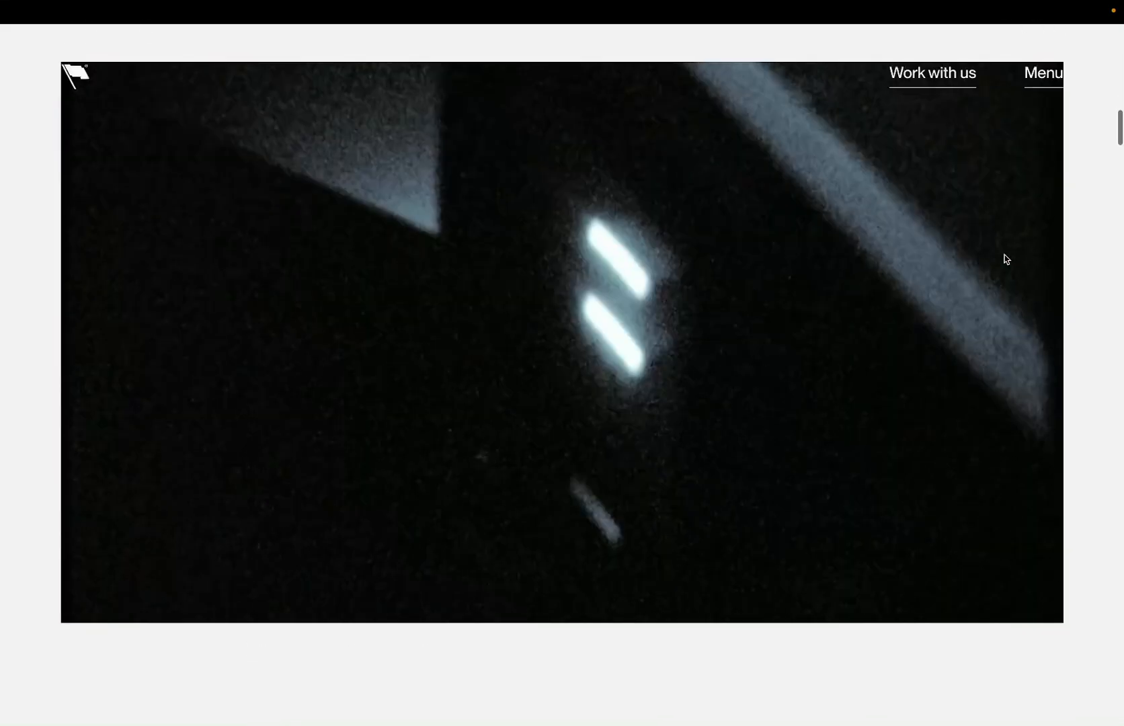
scroll(1006, 259, "down", 5)
scroll(1006, 259, "up", 10)
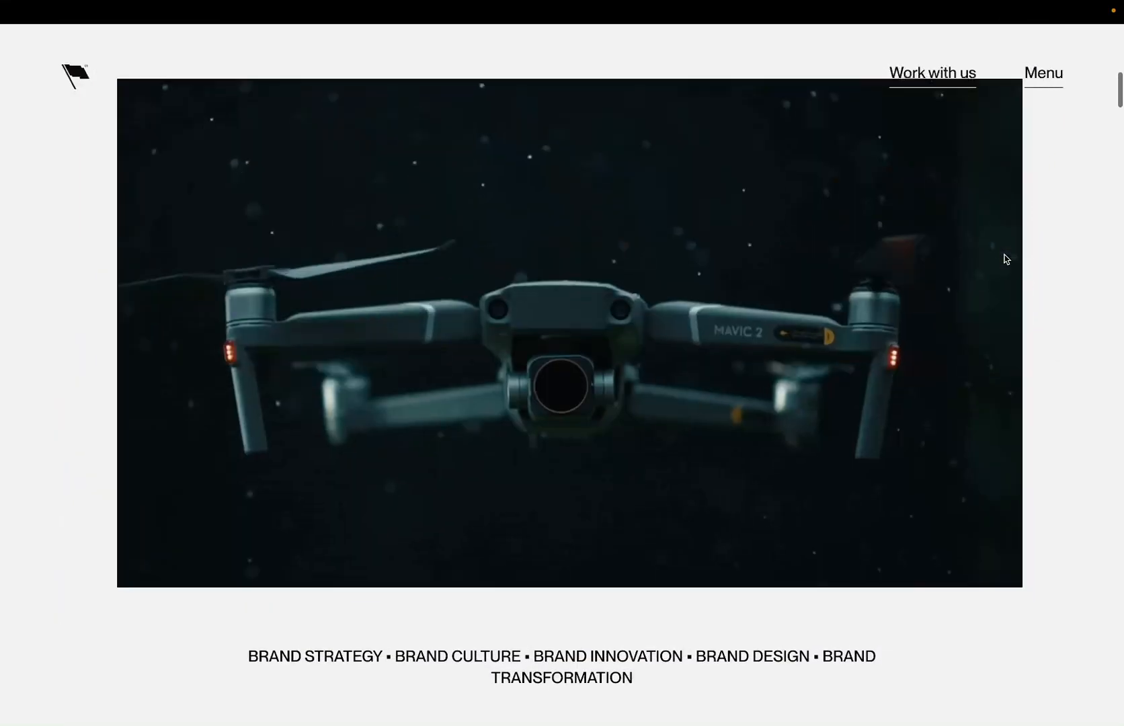
scroll(1006, 259, "up", 10)
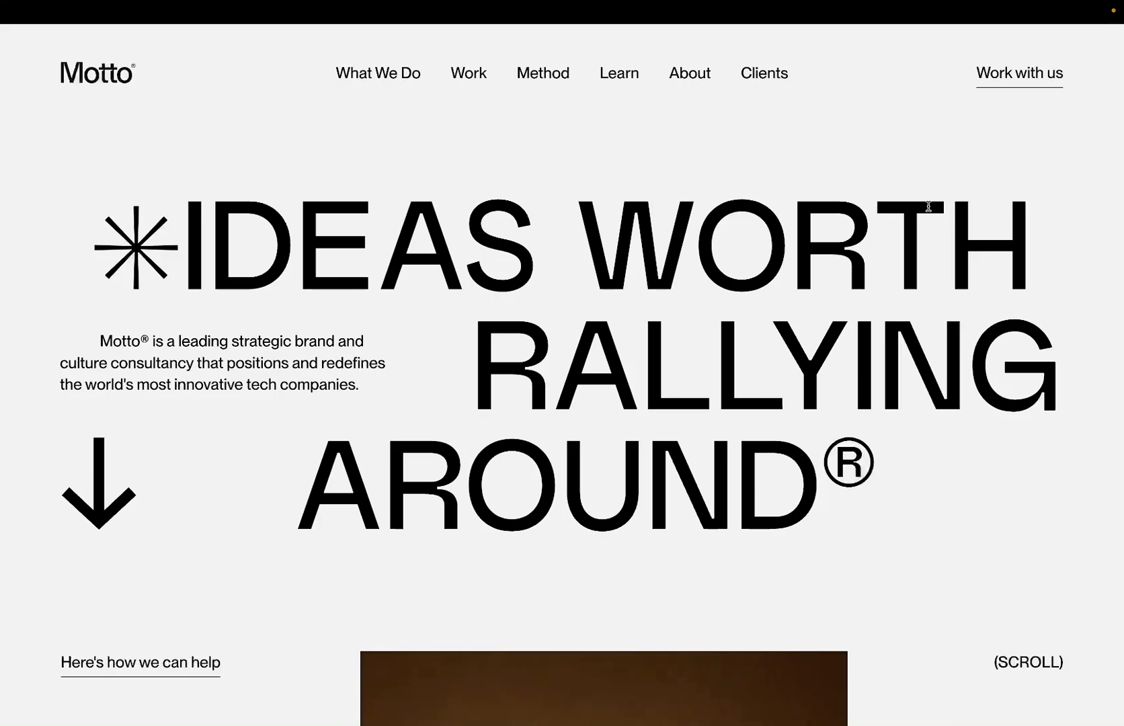
Examine how the Motto homepage's navigation bar and hero video change between the headline and the brand services line.
scroll(929, 209, "down", 5)
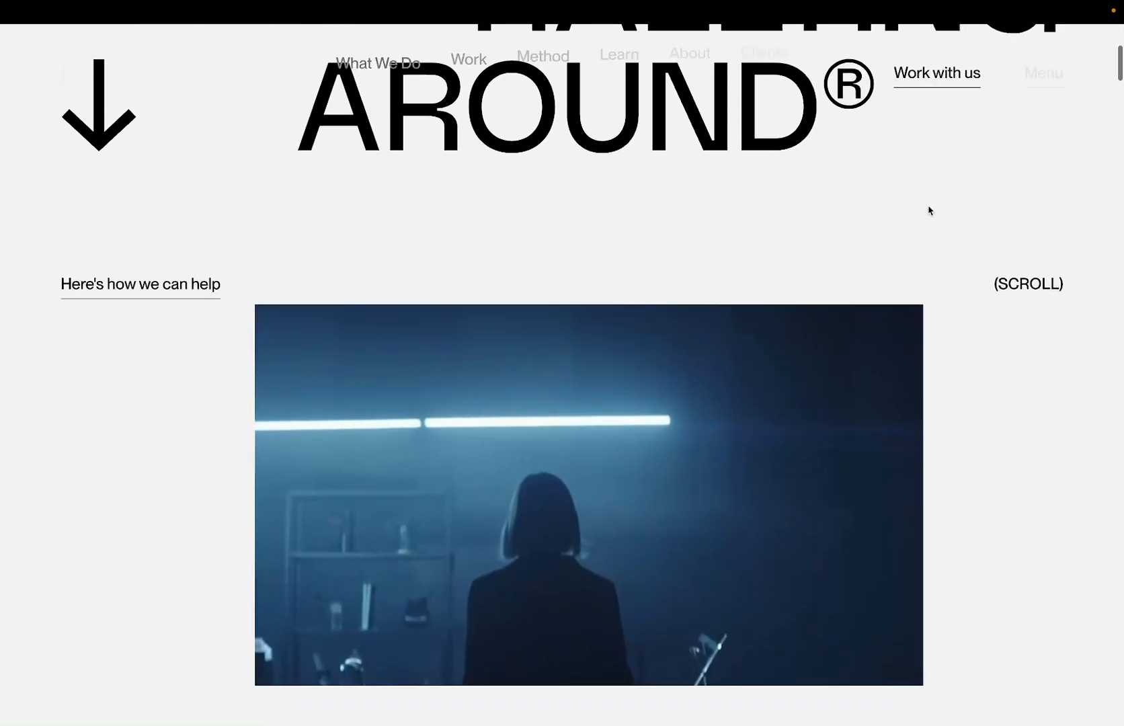
scroll(928, 211, "down", 2)
scroll(928, 211, "up", 5)
scroll(929, 211, "down", 5)
scroll(929, 211, "down", 2)
scroll(928, 210, "up", 5)
scroll(928, 211, "up", 3)
scroll(929, 205, "down", 2)
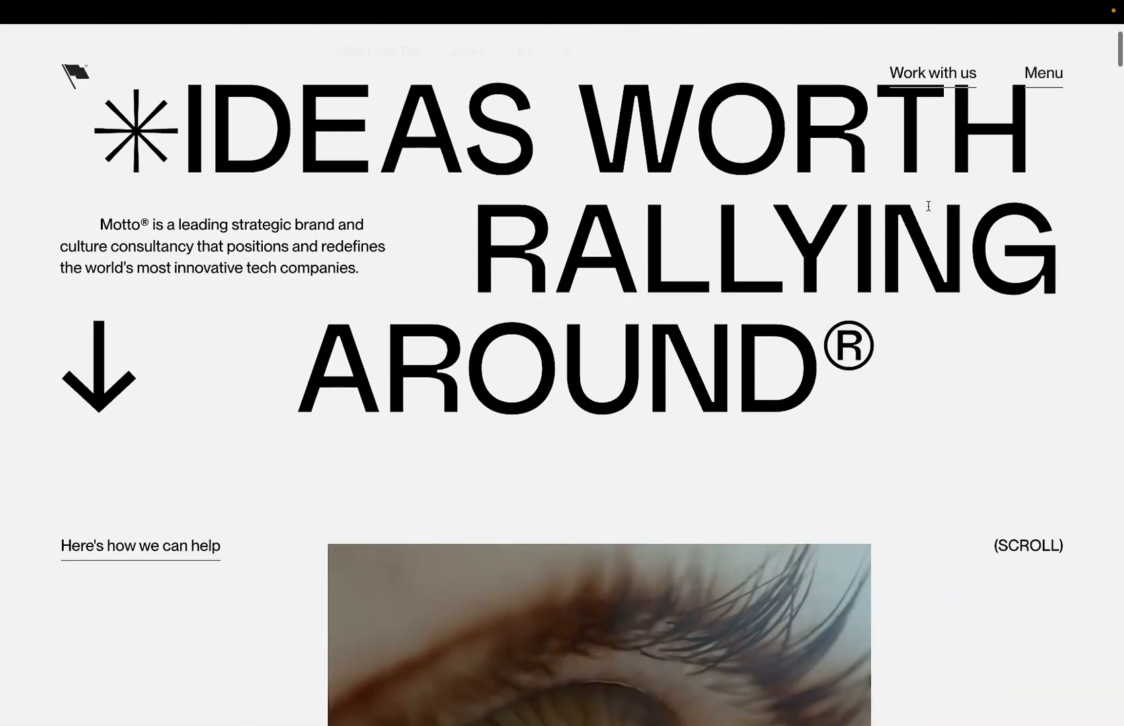
scroll(929, 206, "down", 5)
scroll(929, 210, "down", 2)
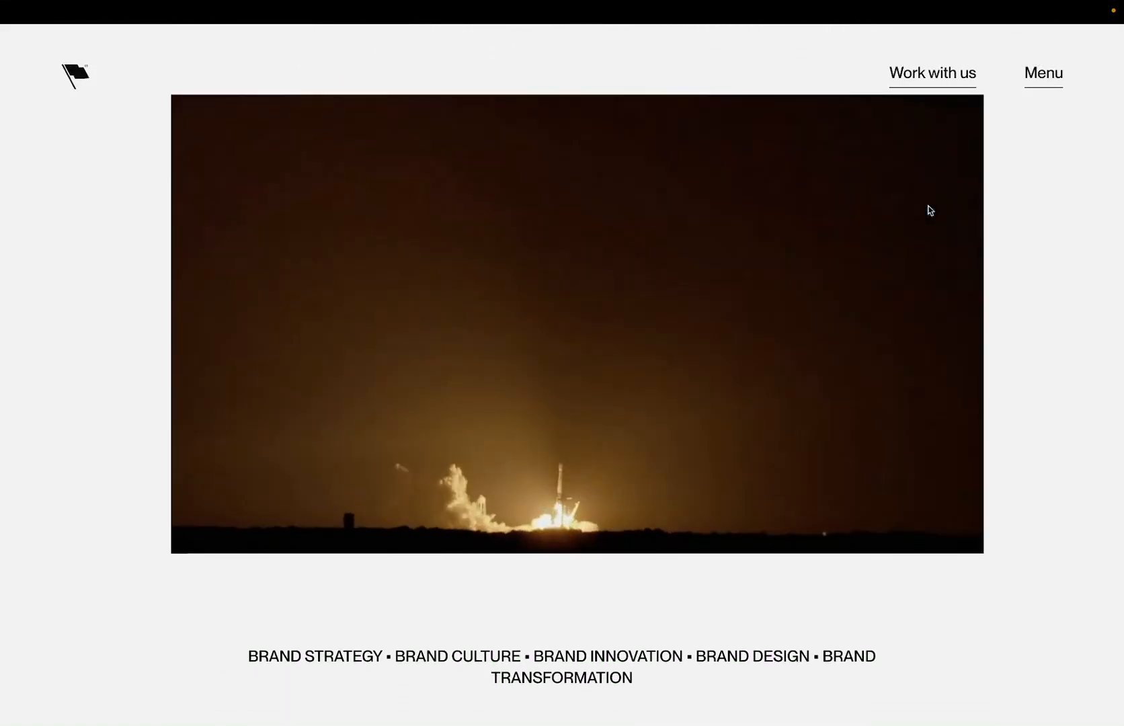
Switch to Figma and rename the 1440 × 810 frame to Viewport.
key("ctrl+Right")
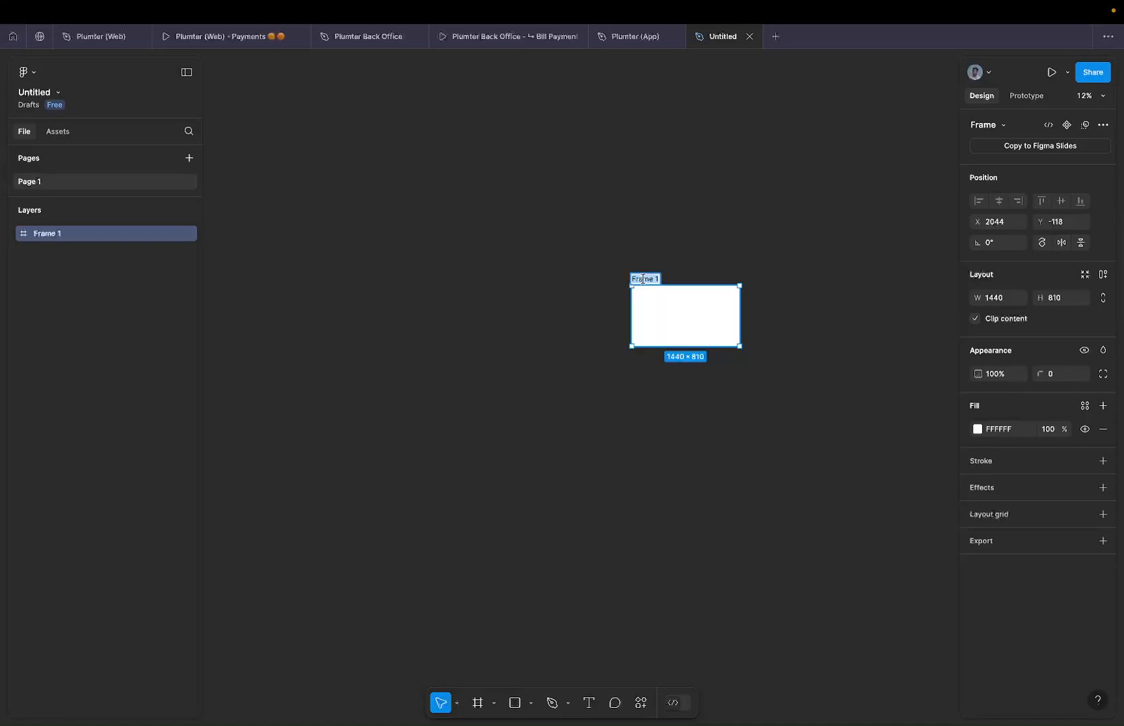
type("iewport")
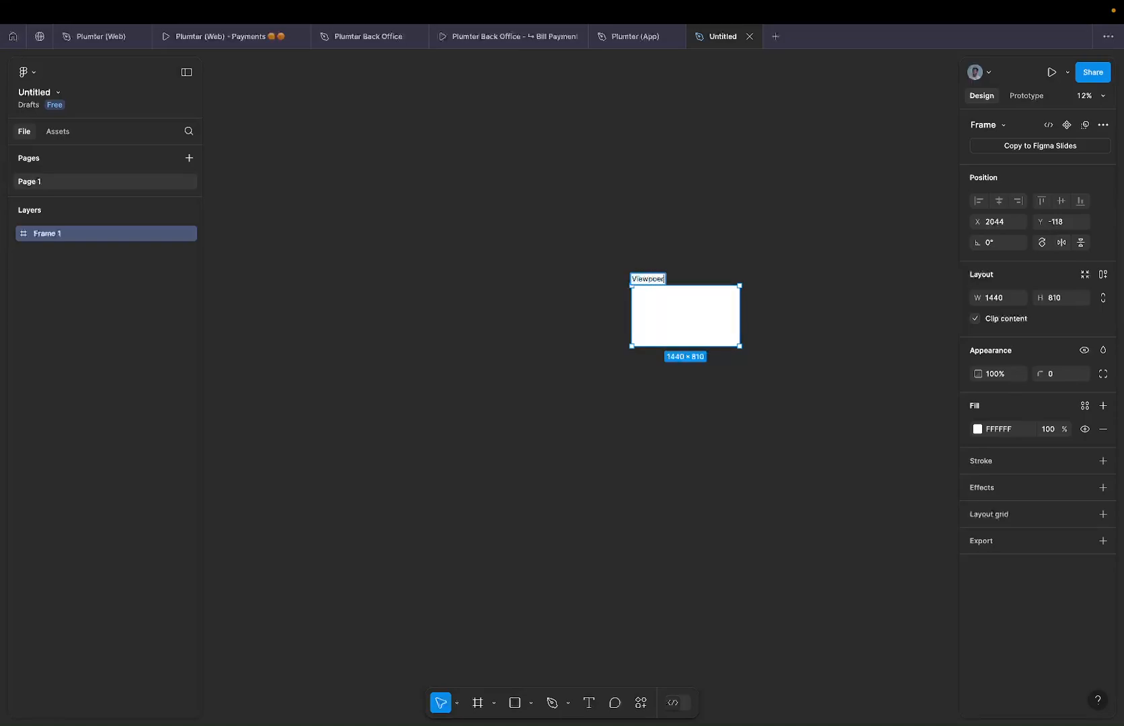
key("Return")
Position the Viewport frame at X 0 and Y 0.
type("0")
key("Return")
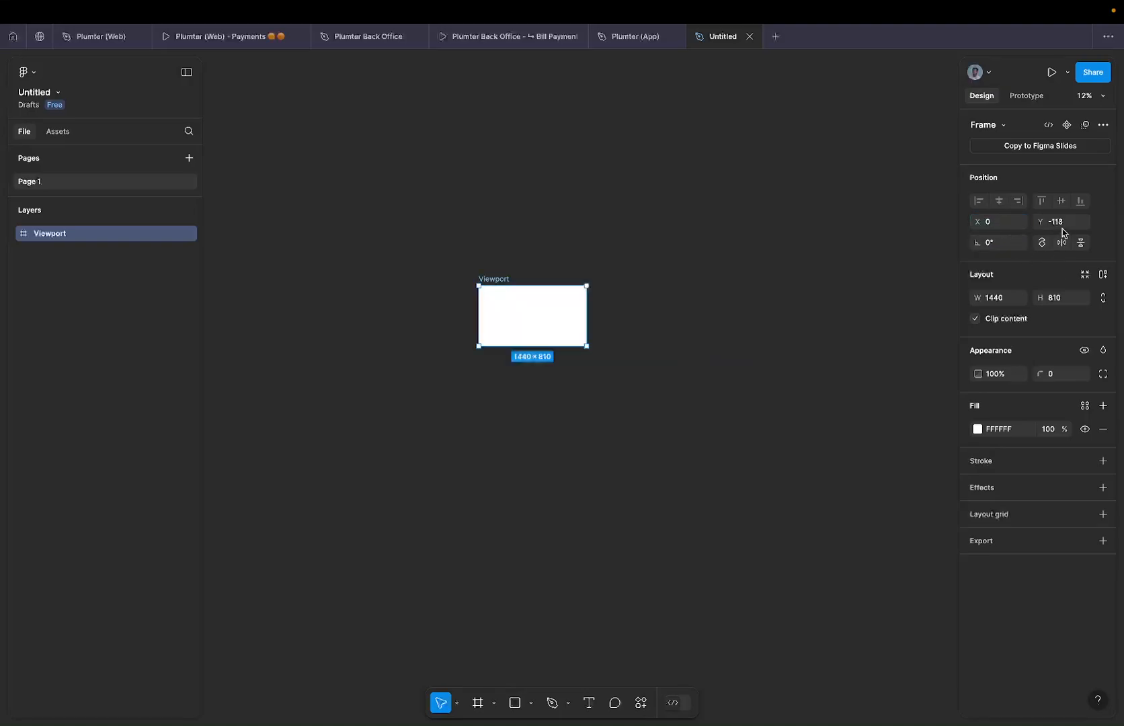
type("0")
key("Return")
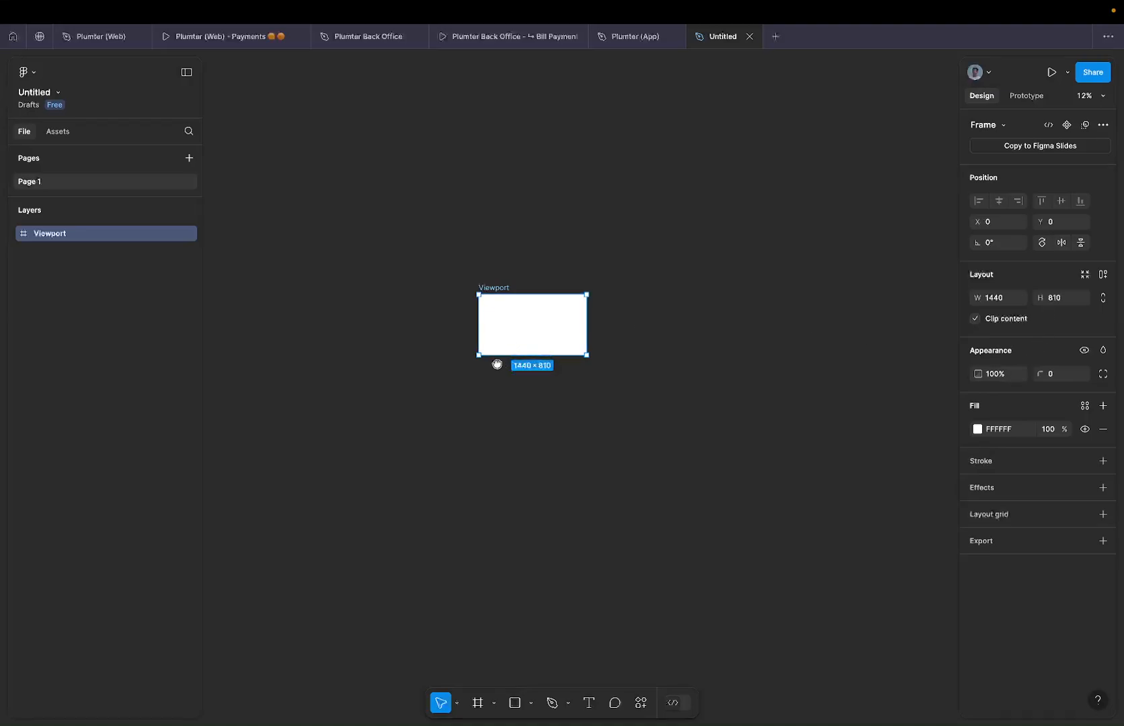
left_click_drag(497, 364, 546, 318)
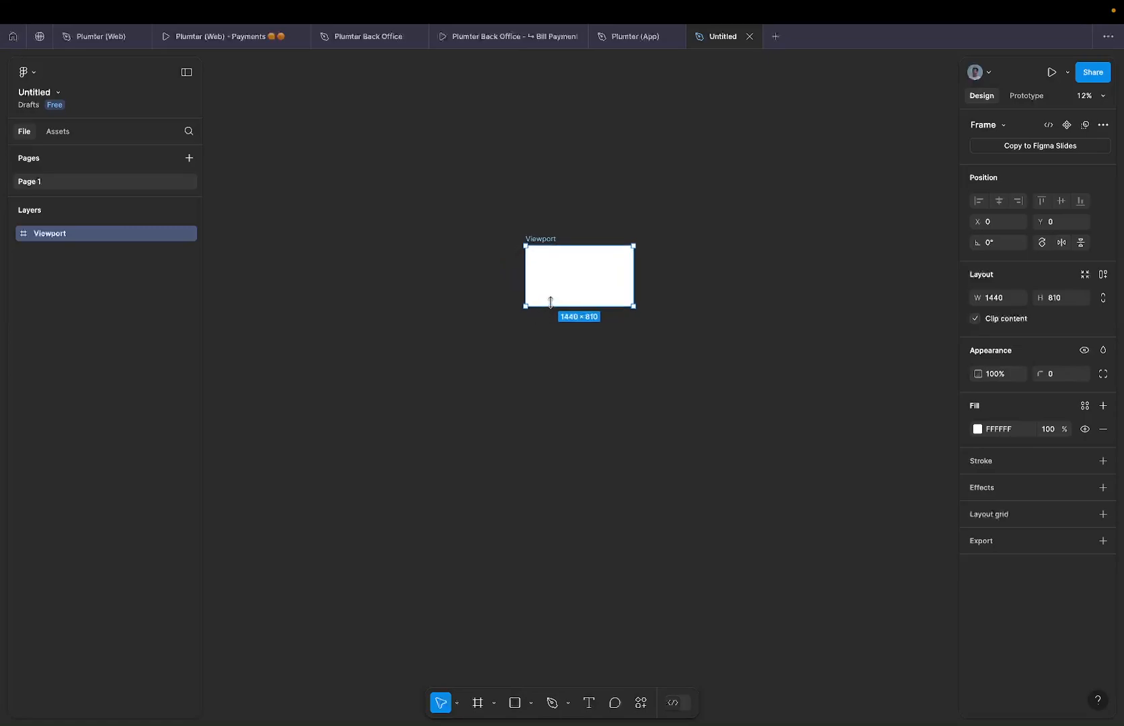
scroll(545, 288, "up", 1)
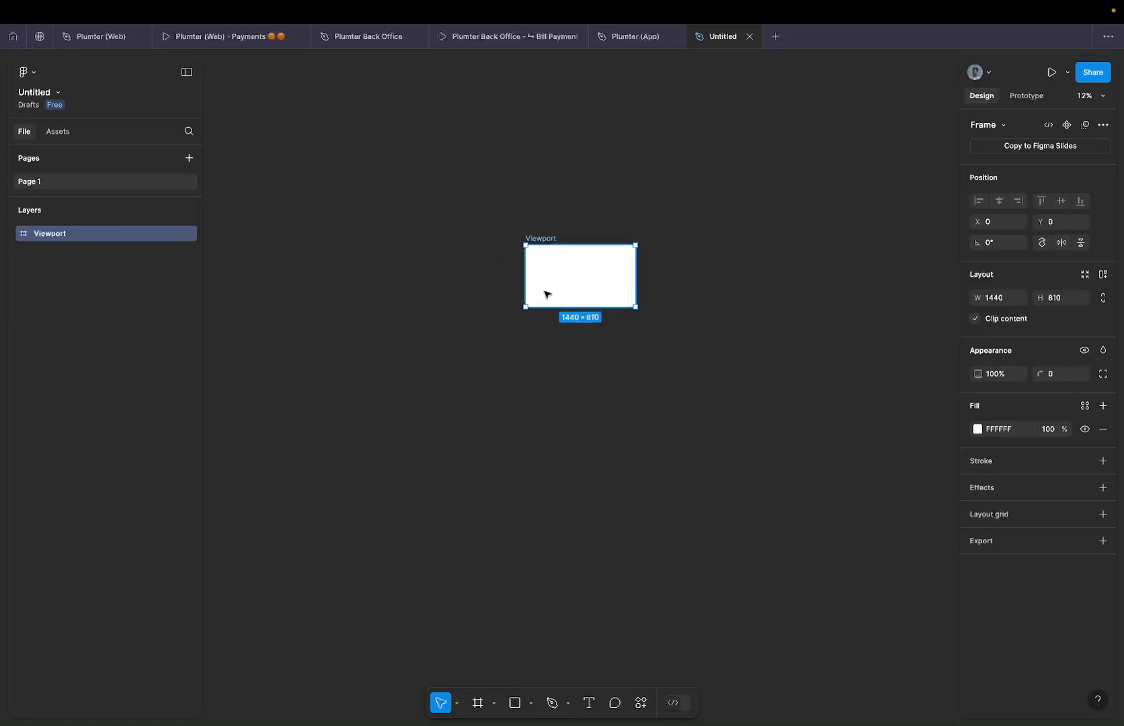
scroll(546, 272, "up", 5)
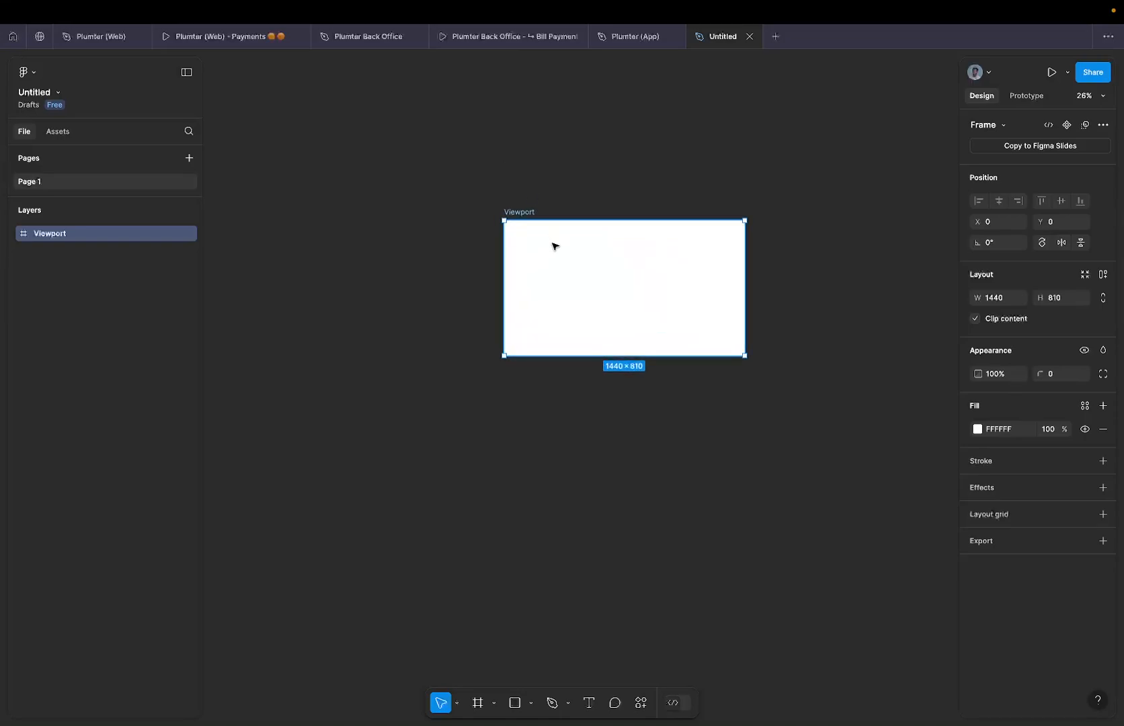
key("r")
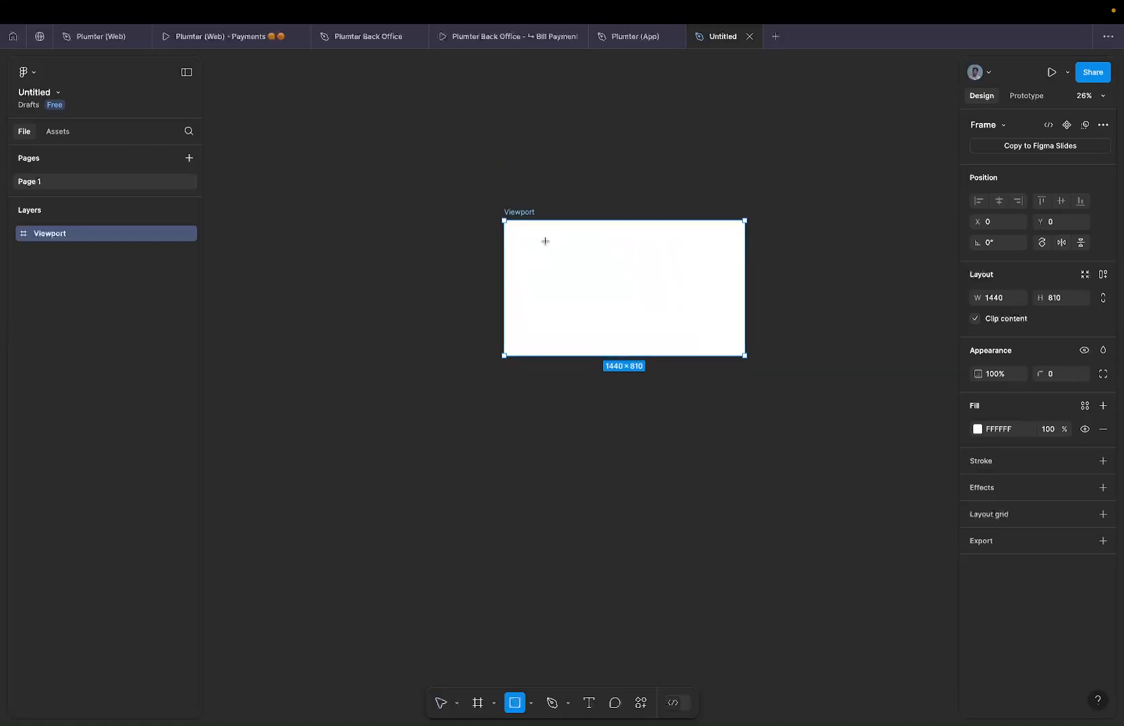
Switch to the Motto homepage and examine the hero headline's layout and the video below it at the start of the scroll.
key("ctrl+Left")
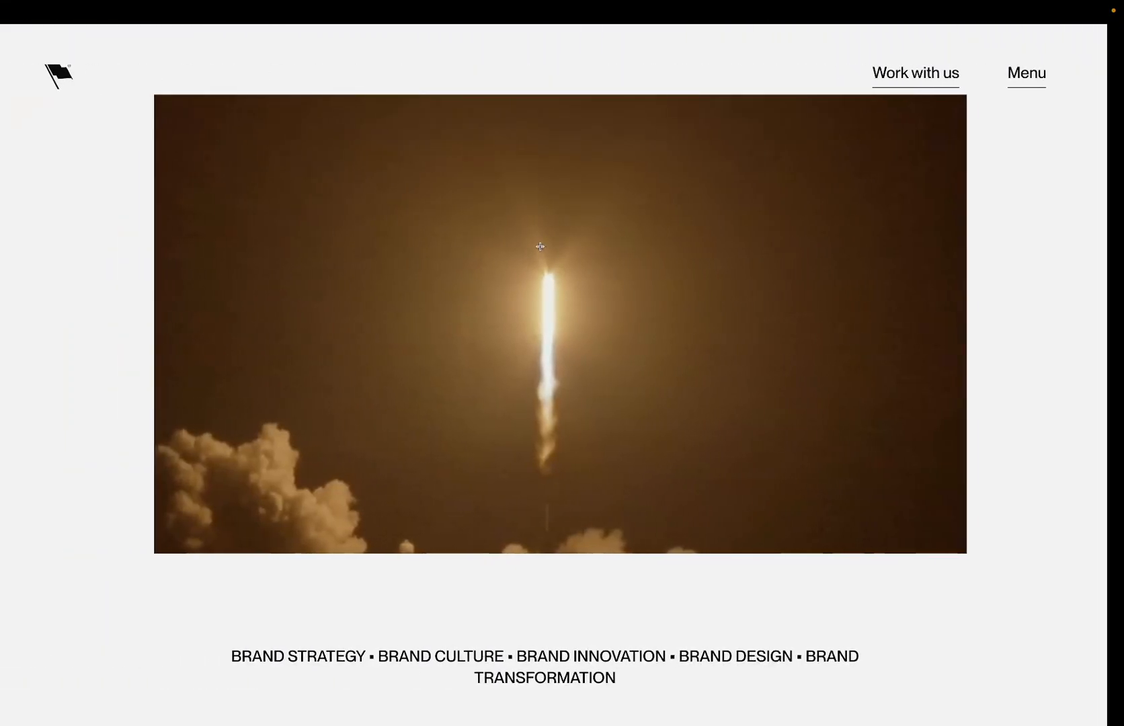
scroll(540, 250, "up", 8)
scroll(539, 249, "down", 7)
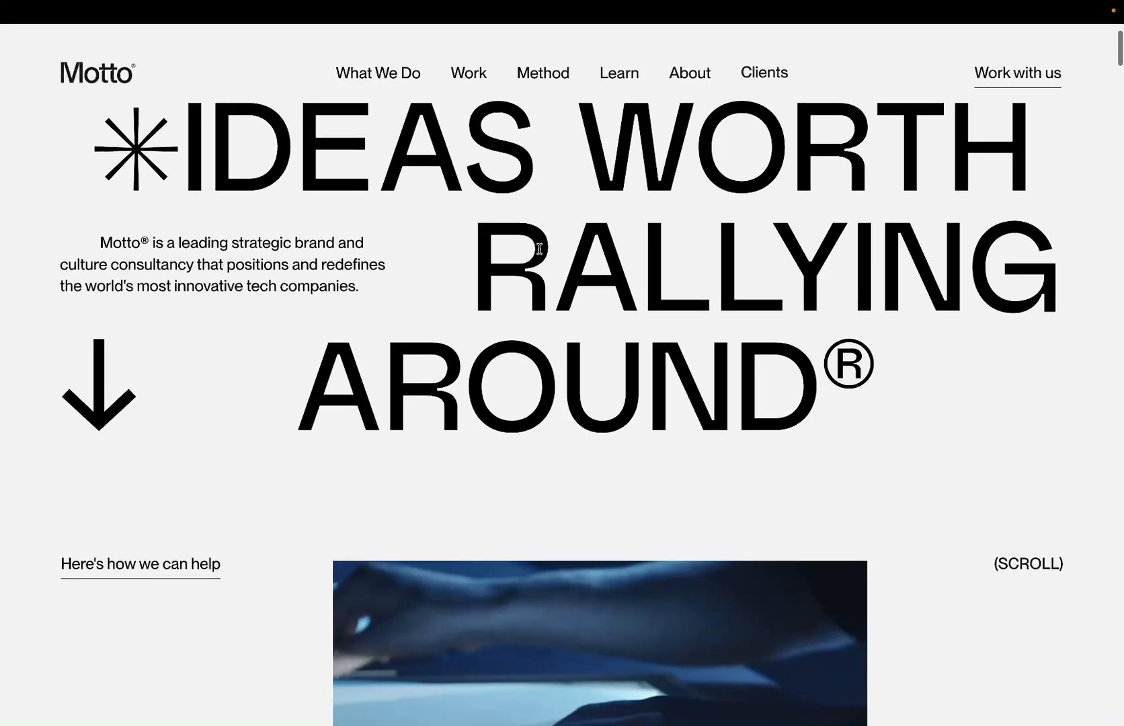
scroll(539, 248, "up", 6)
scroll(539, 249, "up", 2)
scroll(539, 249, "down", 6)
scroll(539, 249, "up", 6)
scroll(539, 248, "down", 6)
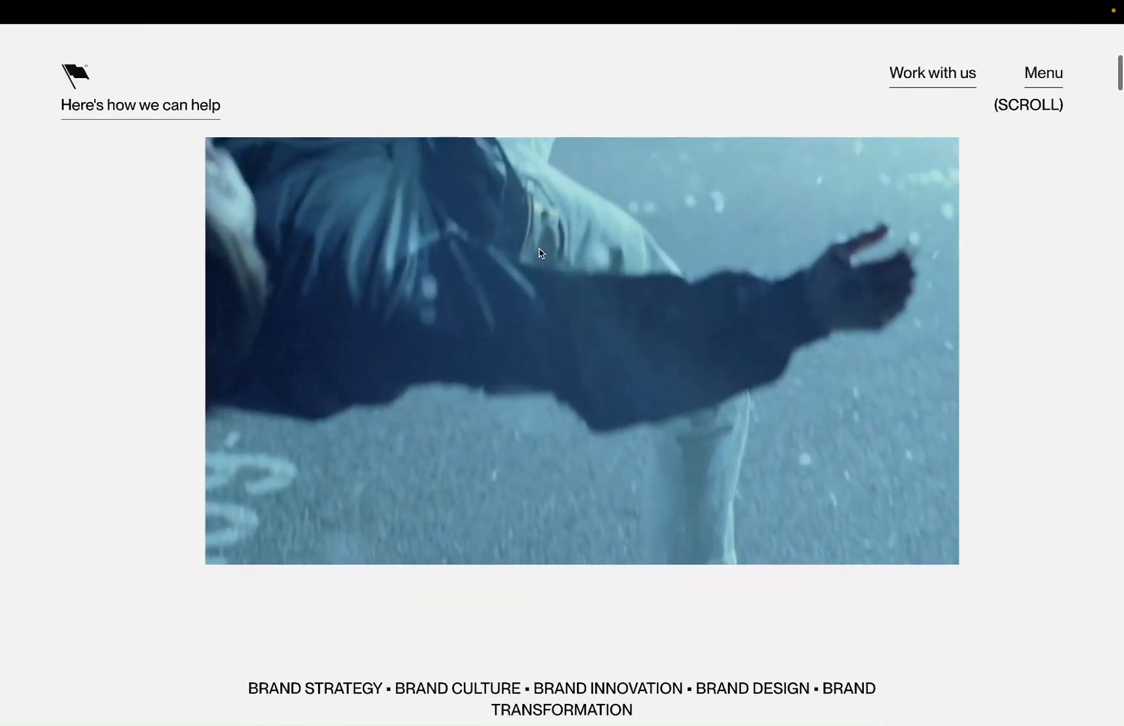
scroll(540, 253, "up", 2)
scroll(540, 253, "up", 5)
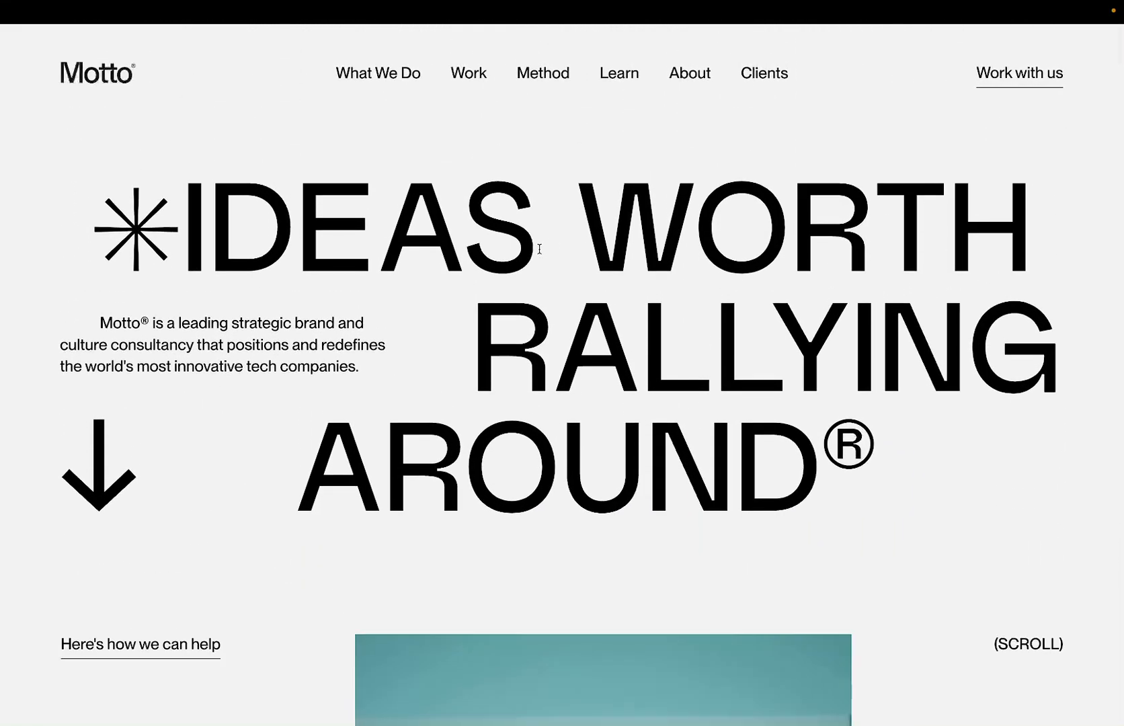
scroll(539, 247, "down", 1)
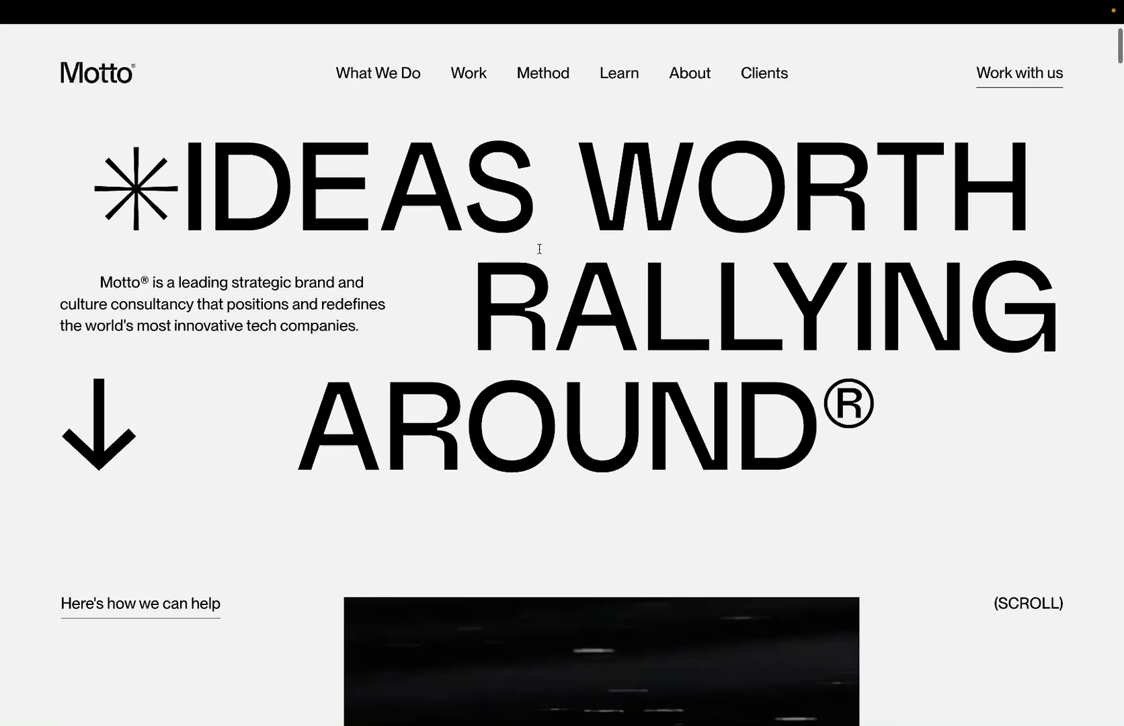
scroll(540, 251, "up", 2)
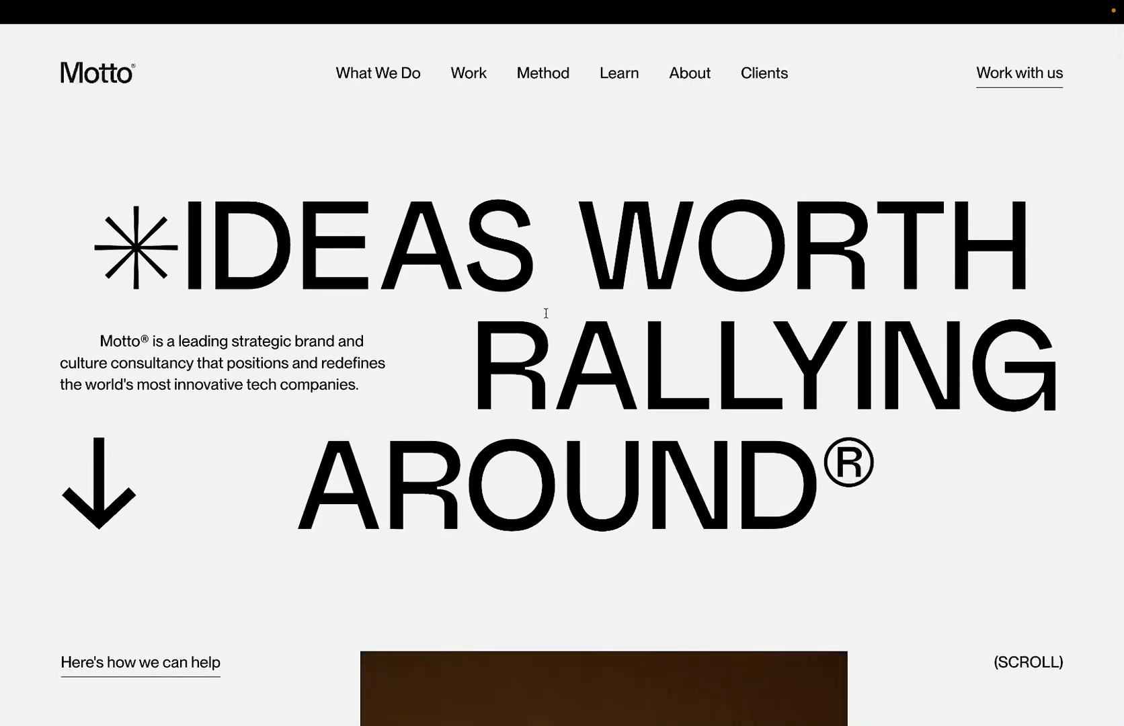
Switch to Figma and add the three-line text "WE ARE / A CREATIVE / DESIGN STUDIO" to the Viewport frame at about X 307, Y 148.
key("ctrl+Right")
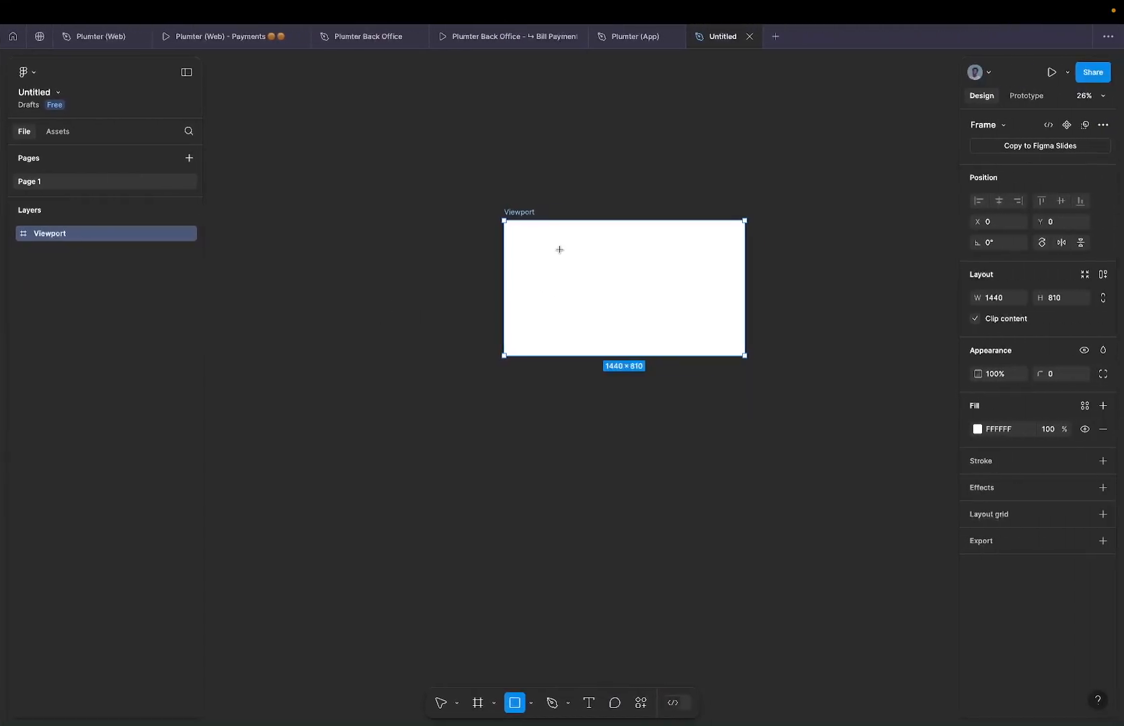
key("t")
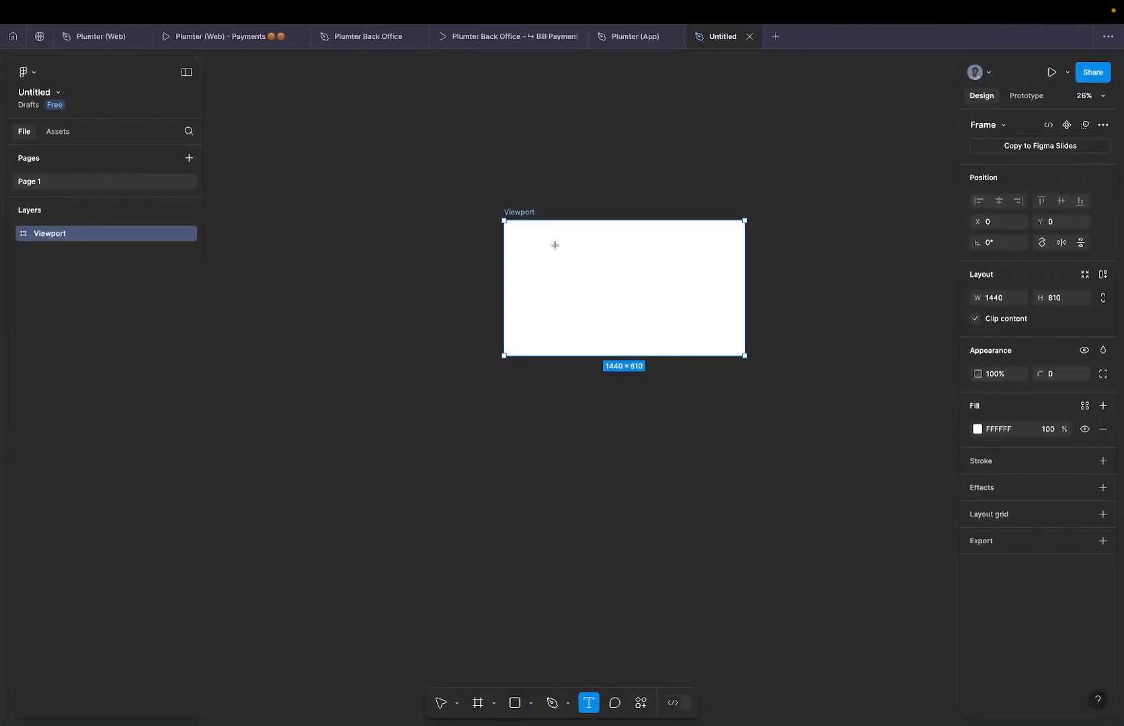
left_click(555, 245)
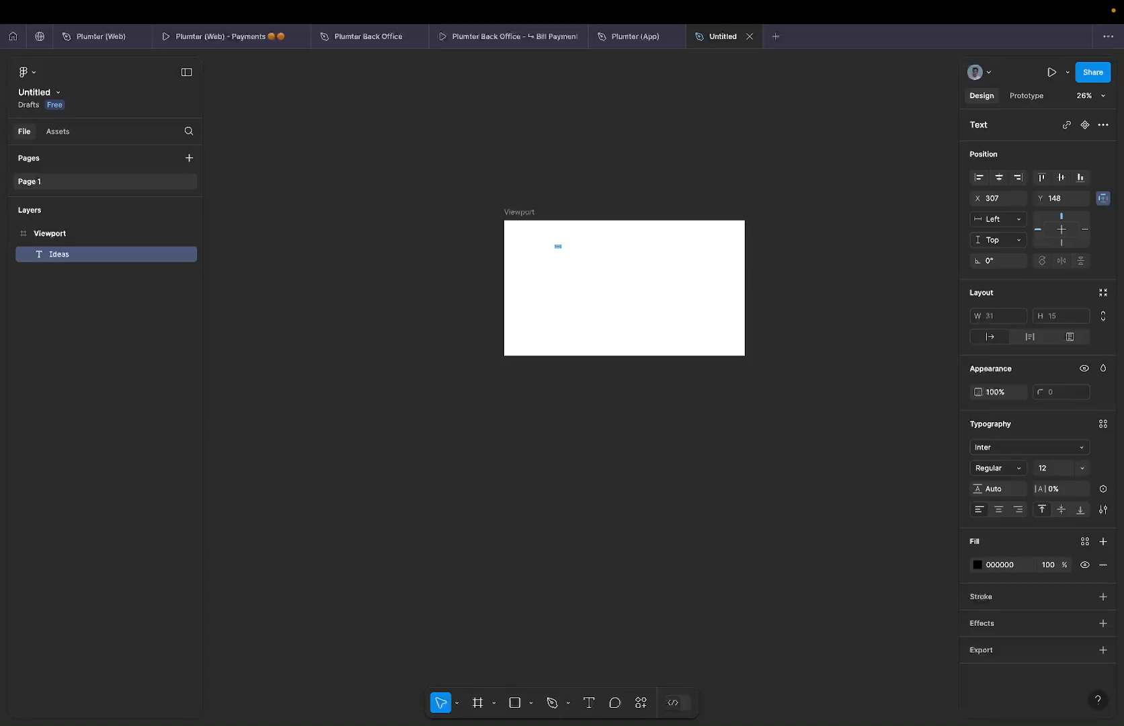
scroll(565, 275, "up", 5)
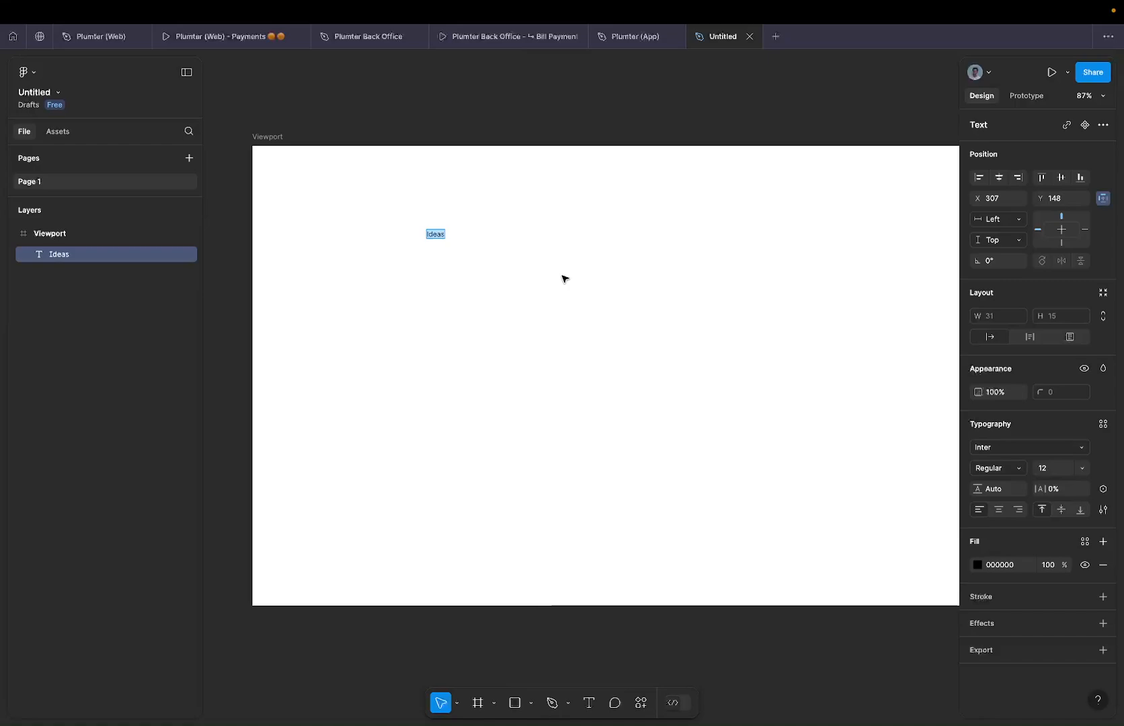
type("WE")
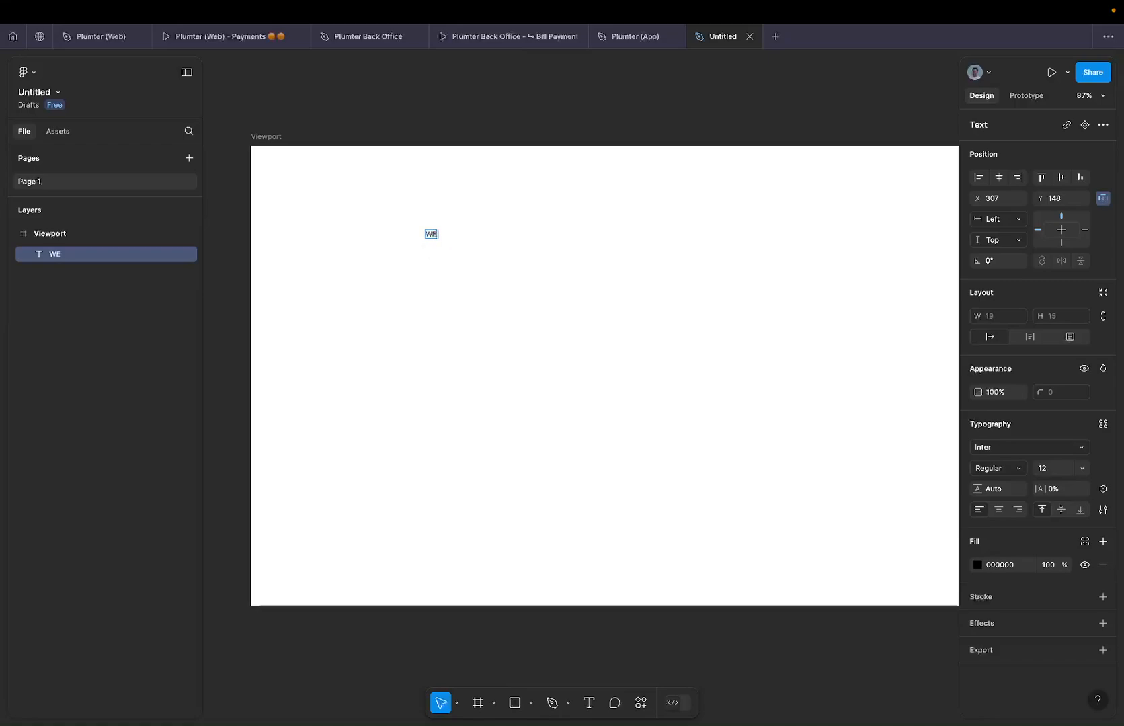
type(" ARE A CREATIVE")
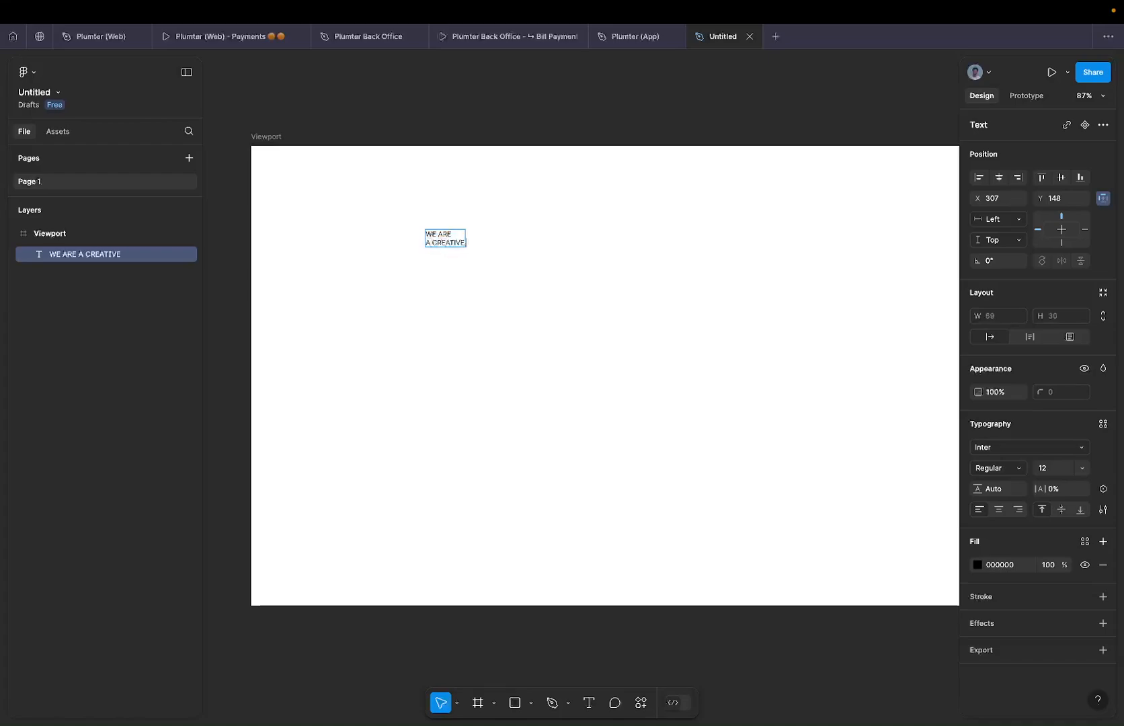
type(" DESIGN STUDIO")
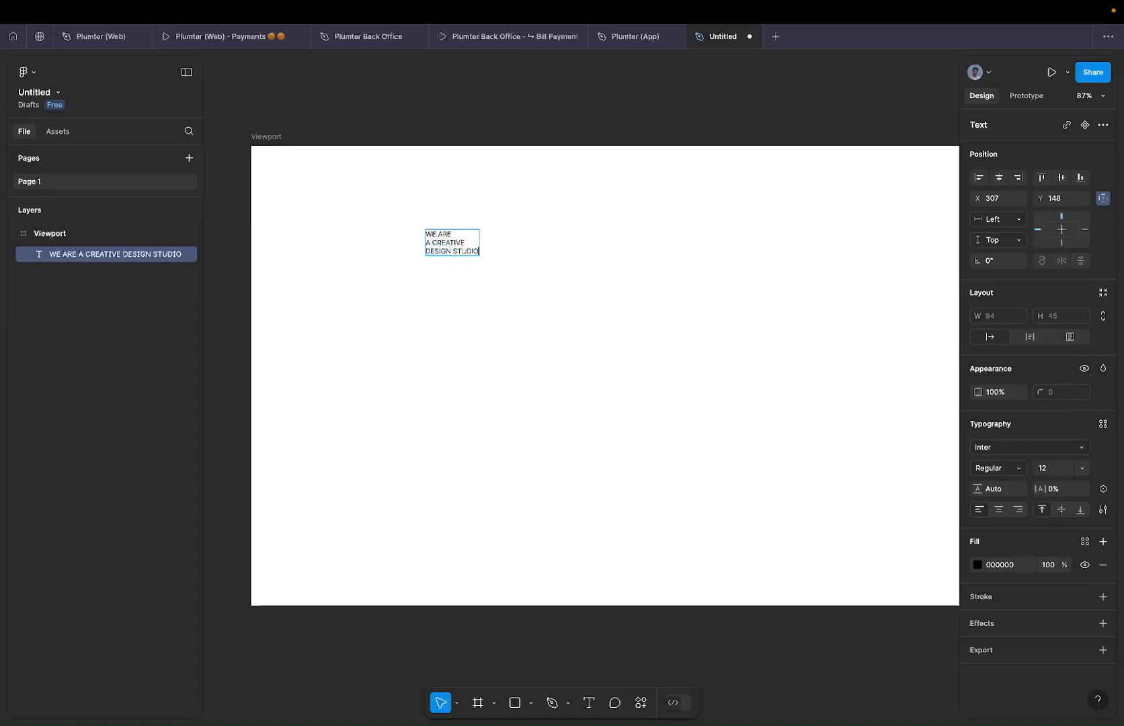
Scale the headline text to about 713 × 333 and place it at about X 363, Y 358 in the Viewport frame.
key("Escape")
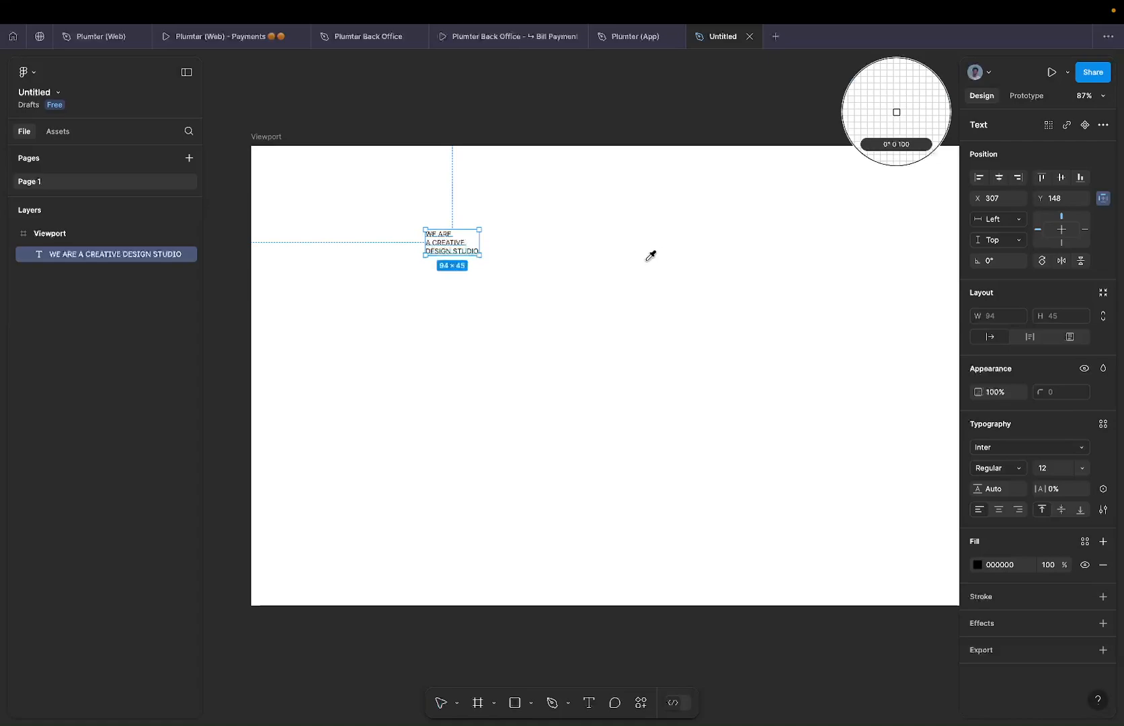
key("k")
left_click_drag(472, 256, 520, 406)
left_click_drag(471, 345, 679, 464)
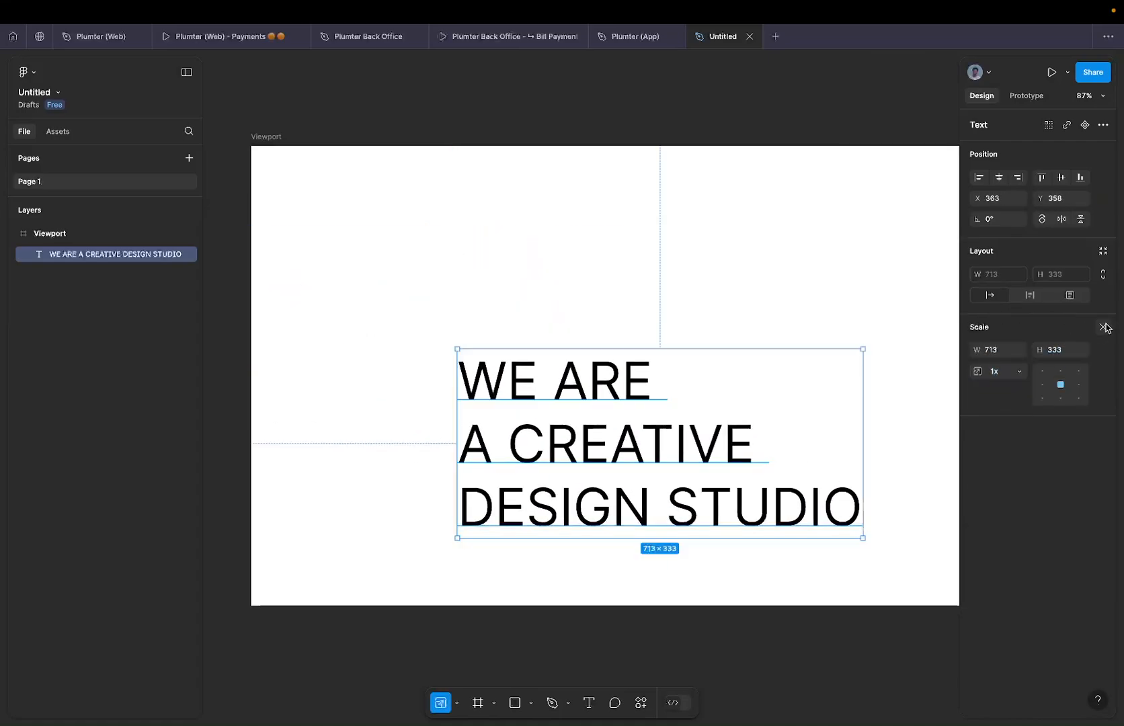
left_click(1104, 327)
scroll(466, 398, "down", 5)
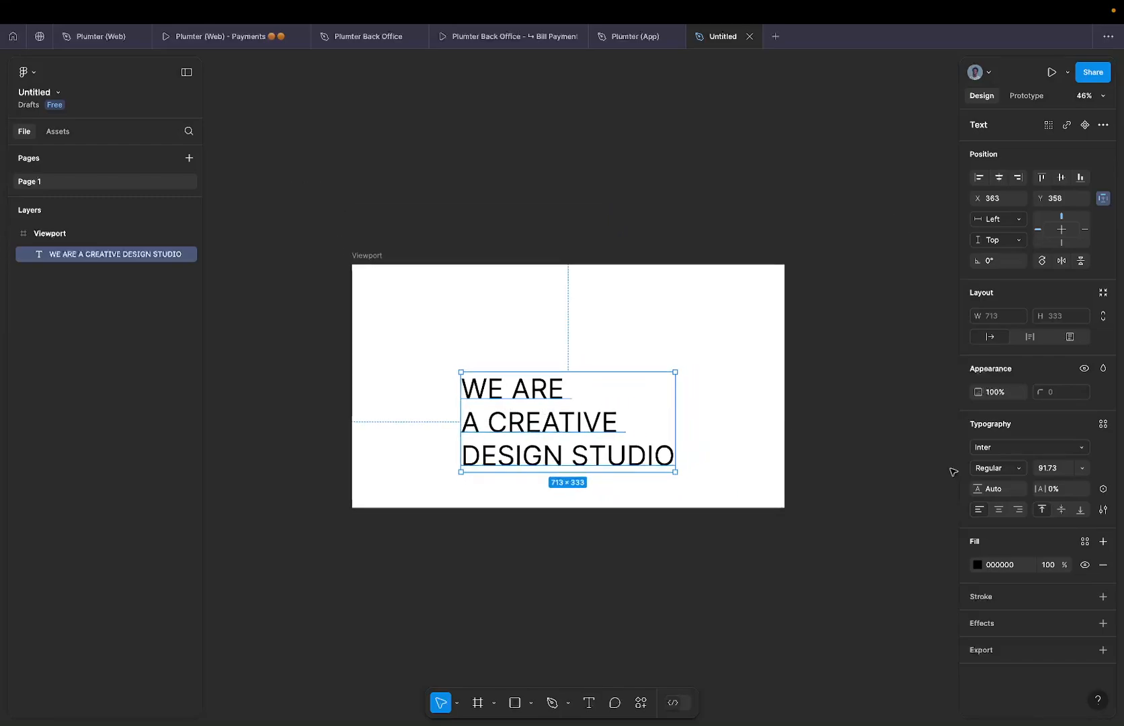
Change the headline's font to PP Neue Montreal and set its line height to 97.4%.
left_click(1025, 448)
type("N")
key("BackSpace")
type("NUE")
key("BackSpace")
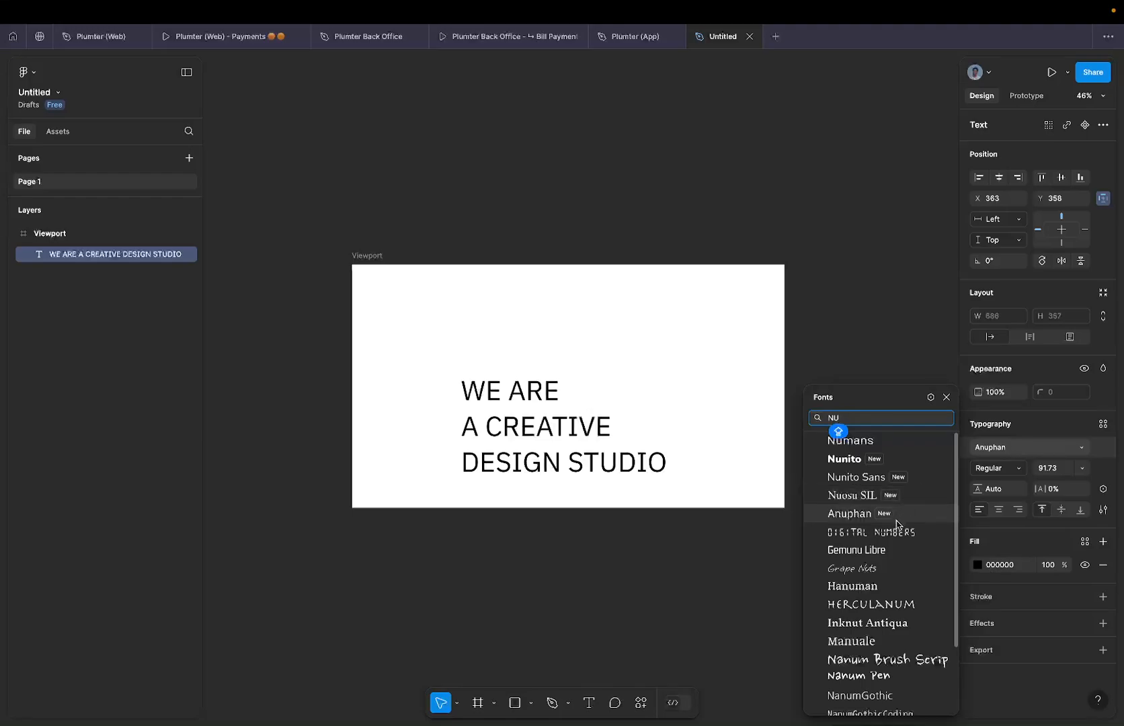
scroll(896, 524, "down", 3)
scroll(896, 528, "up", 3)
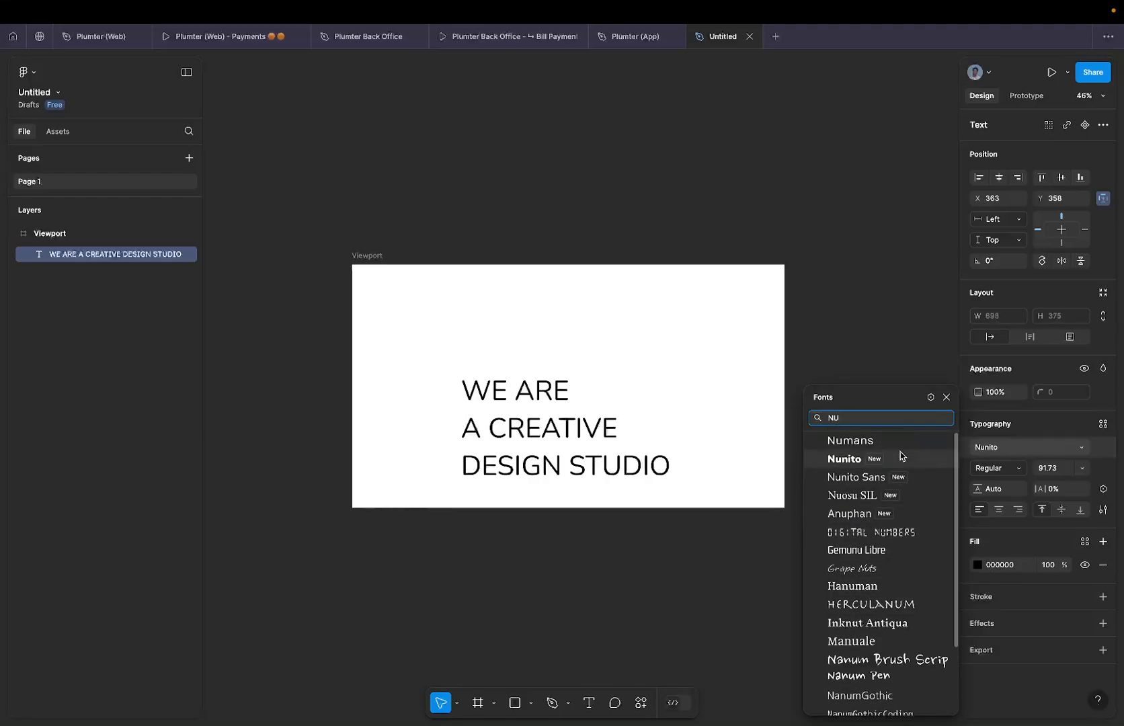
key("BackSpace")
key("BackSpace")
type("PP")
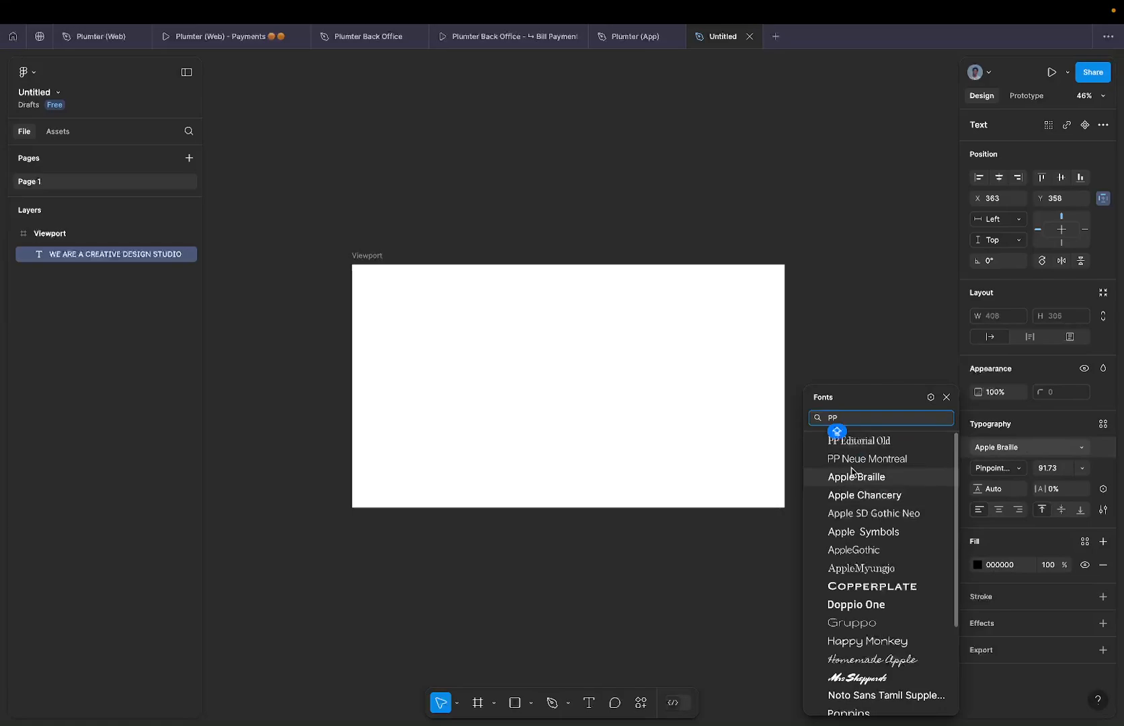
left_click(860, 459)
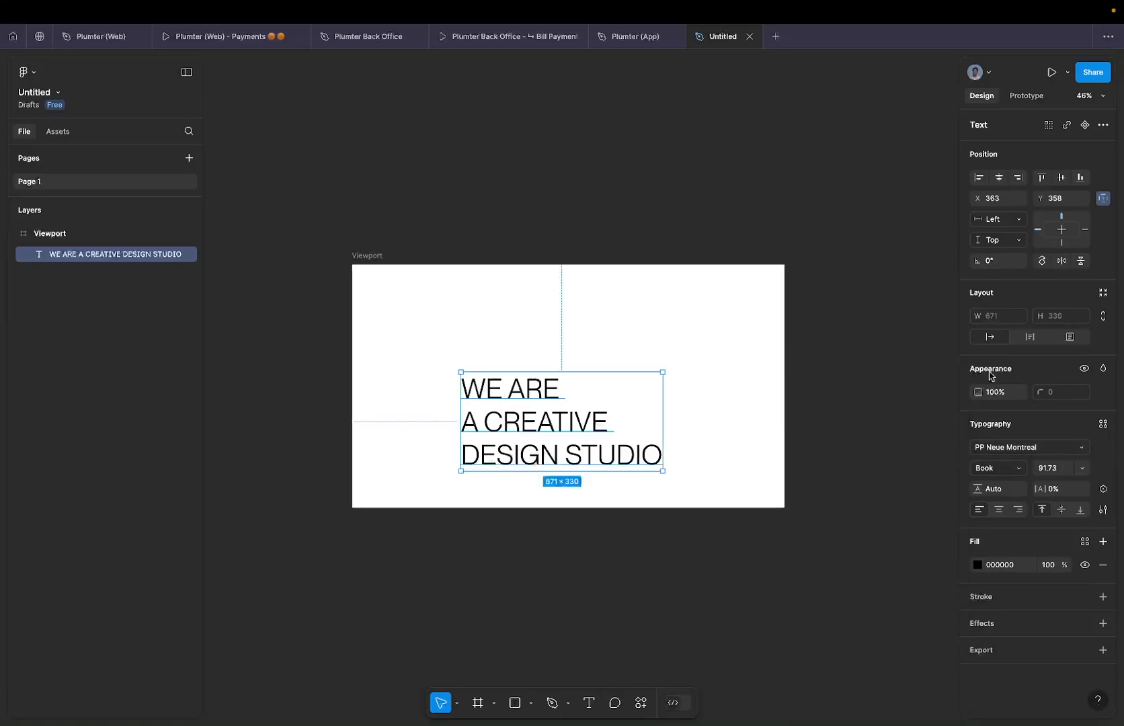
left_click_drag(981, 488, 936, 314)
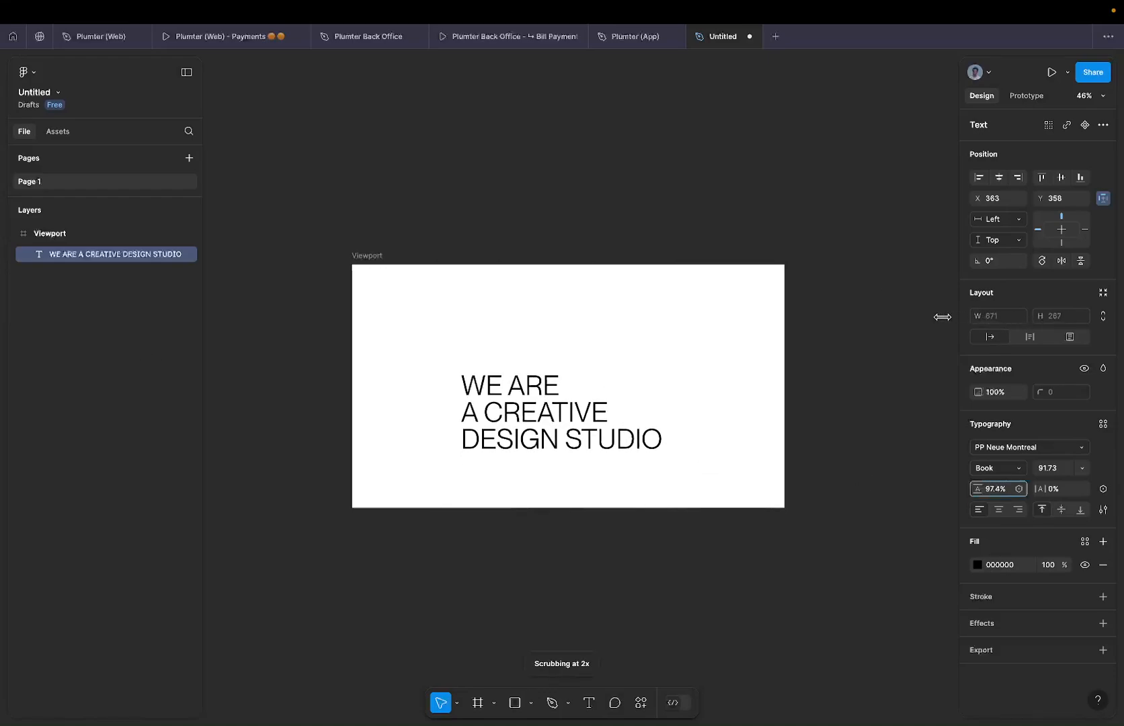
left_click(741, 401)
Scale the headline up to about 1119 × 447, placing it at about X 34, Y 336.
left_click(516, 397)
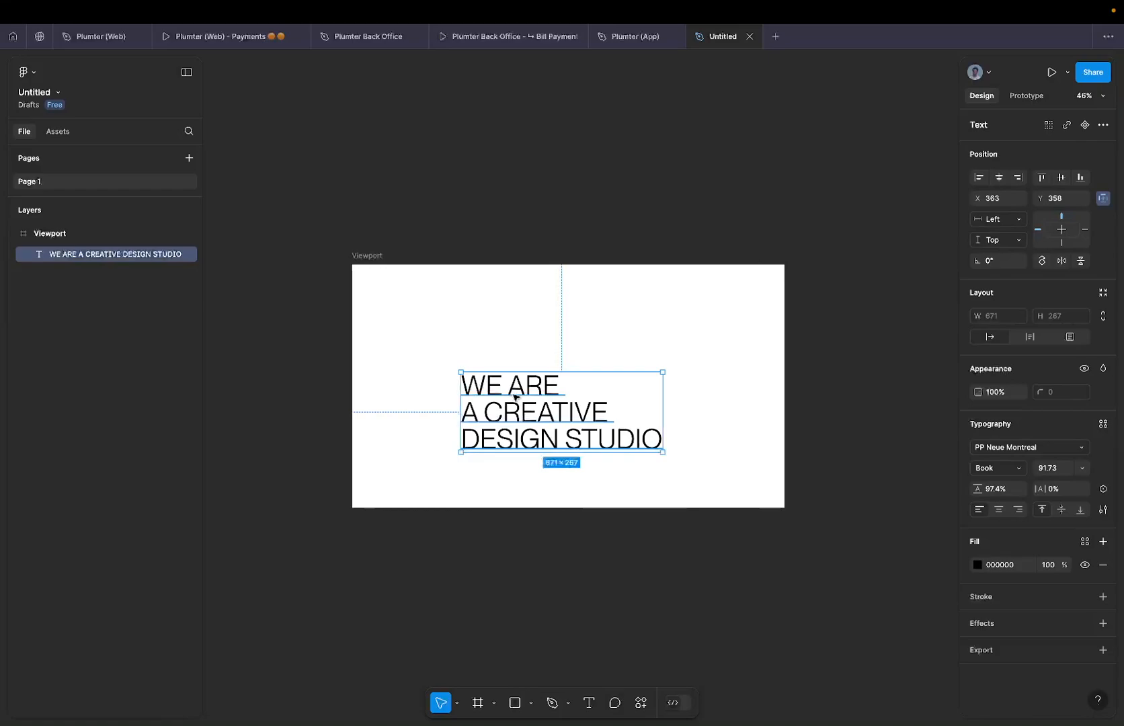
key("k")
left_click_drag(661, 408, 541, 435)
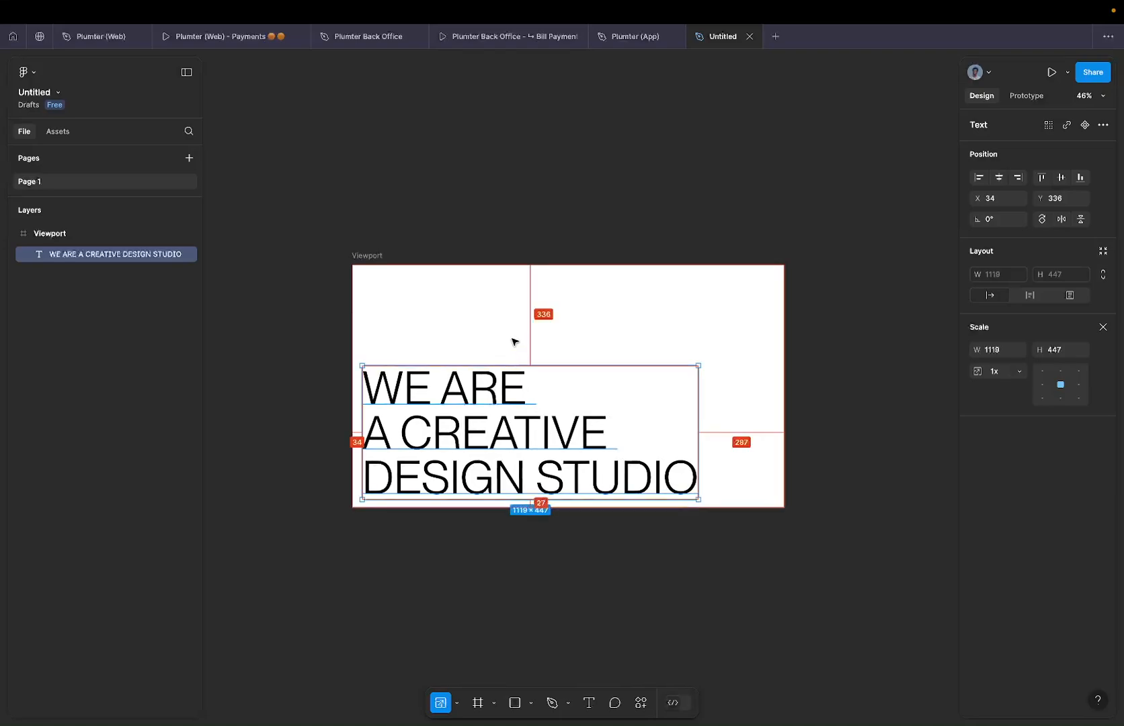
Nudge the headline to X 60, Y 311 and leave scaling mode.
key("shift+Right")
key("shift+Right")
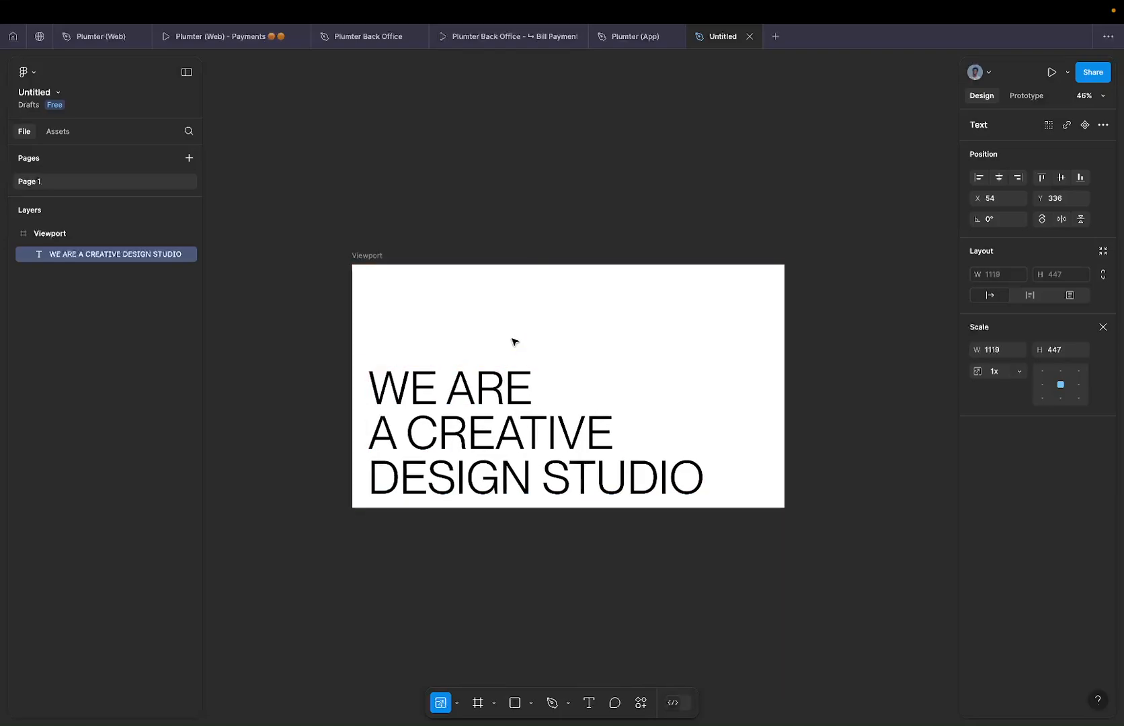
key("Right")
key("Right")
key("Right")
key("Right")
key("Right")
key("Right")
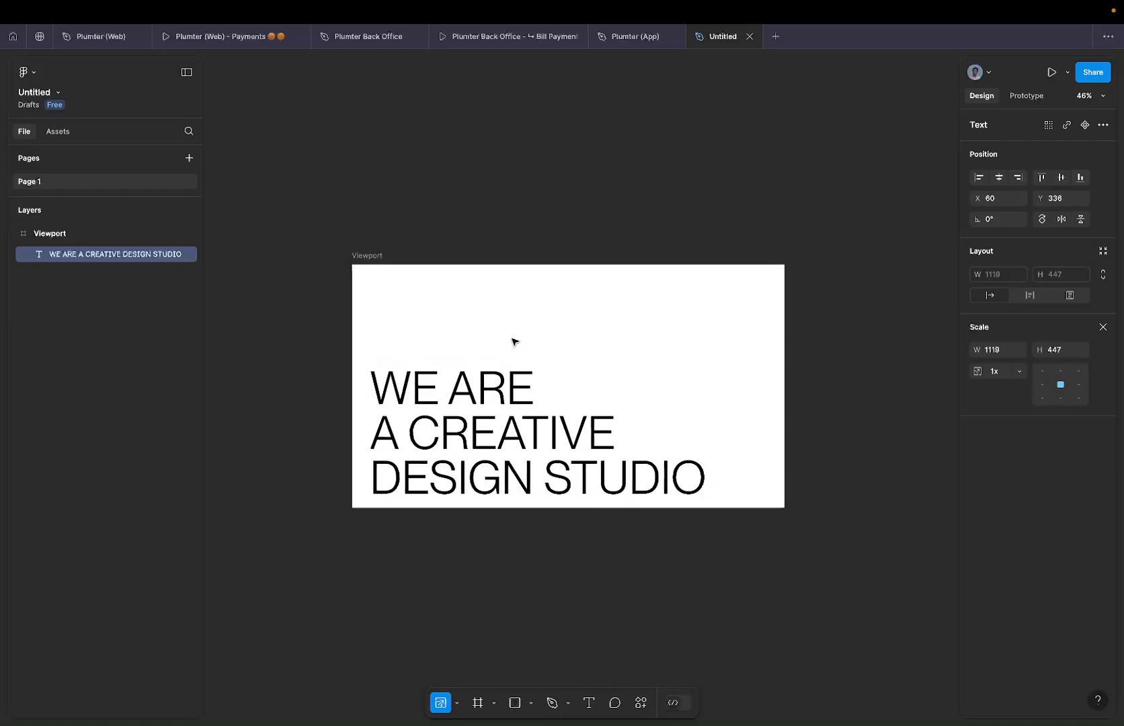
key("shift+Up")
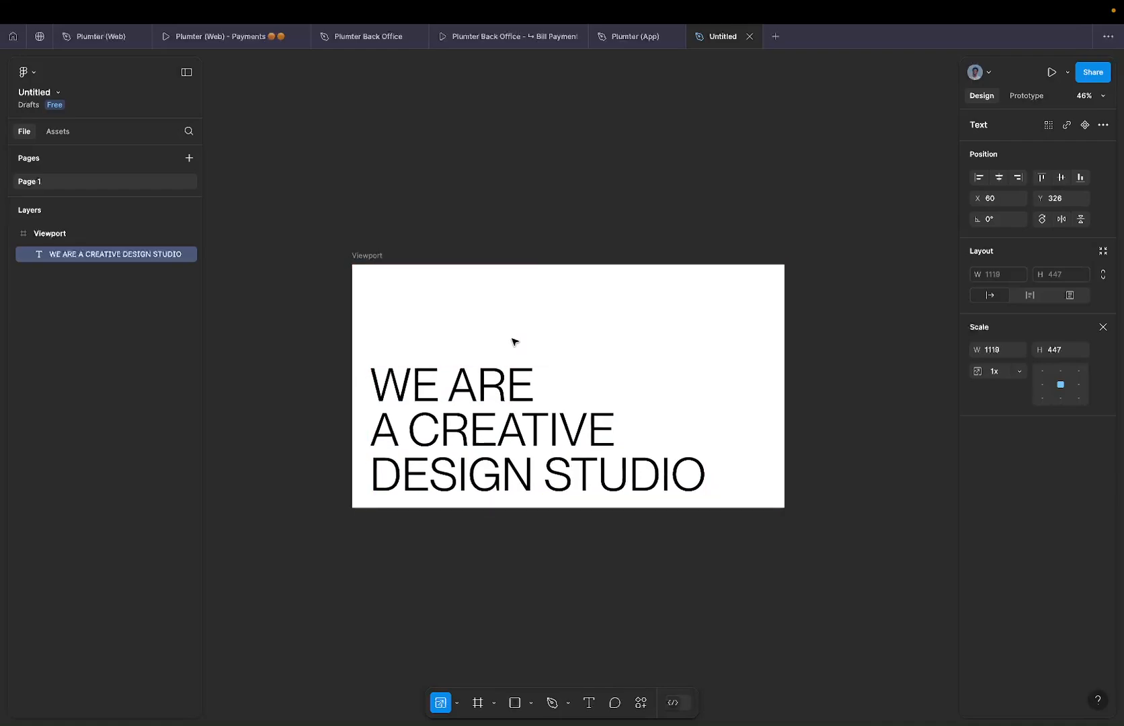
key("shift+Up")
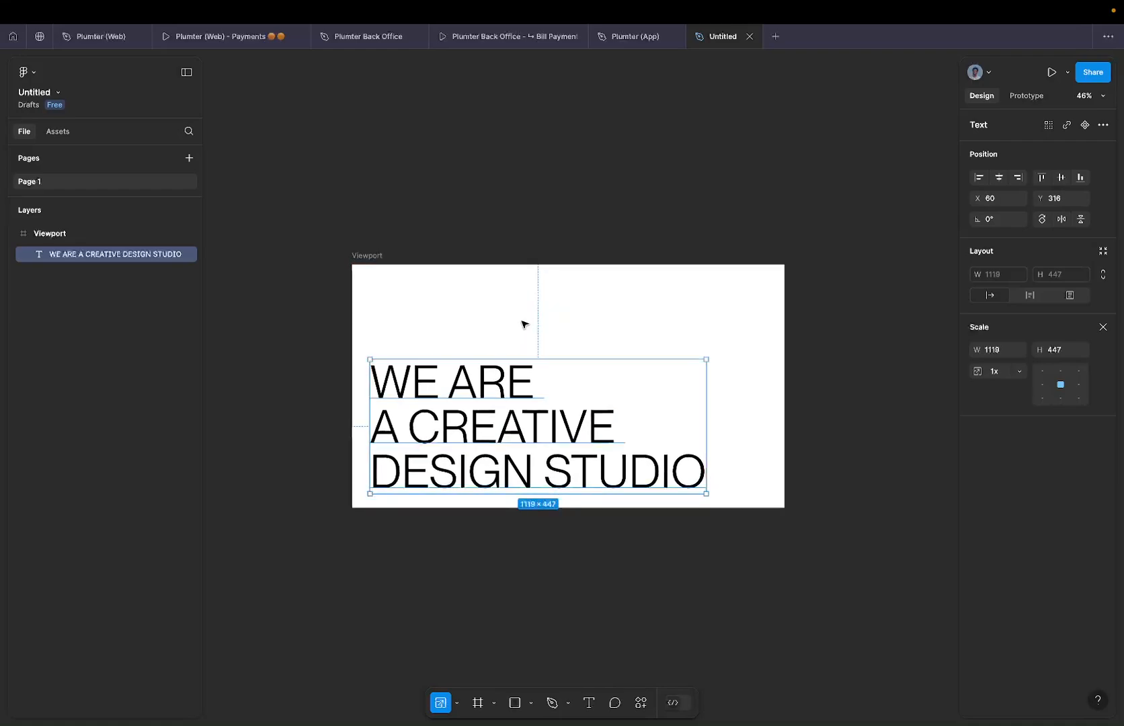
key("Up")
key("Up")
key("Up")
key("Up")
key("Up")
key("Up")
key("Up")
key("Up")
key("Up")
key("Down")
key("Down")
key("Down")
key("Down")
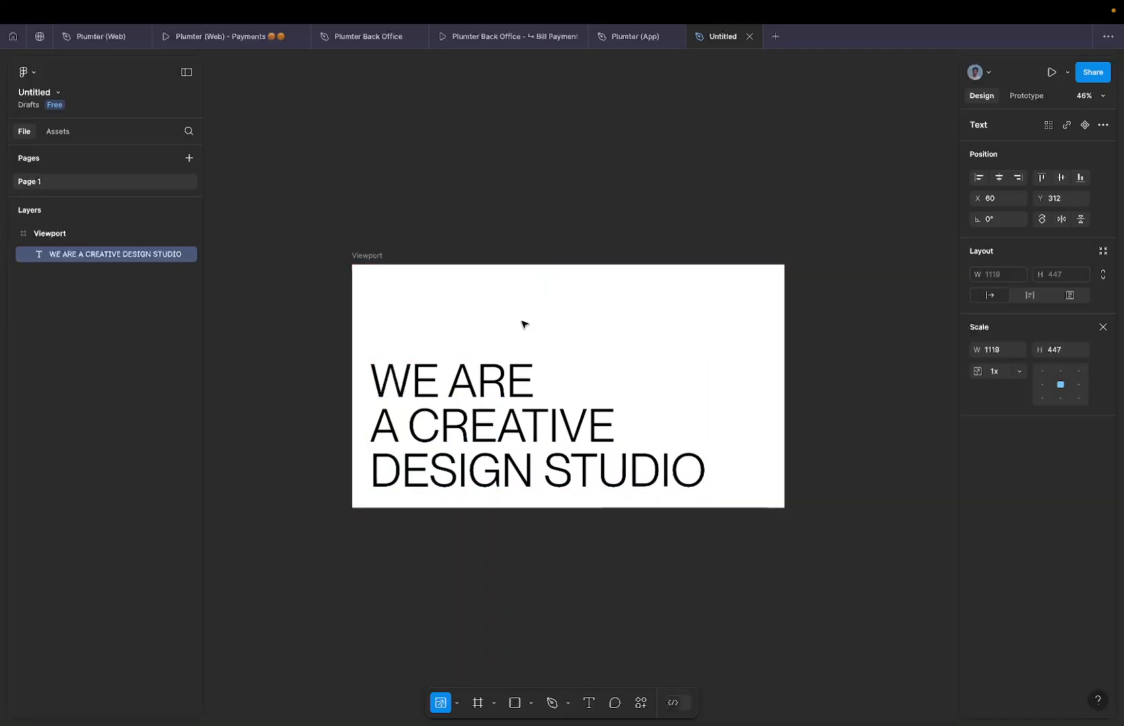
key("Up")
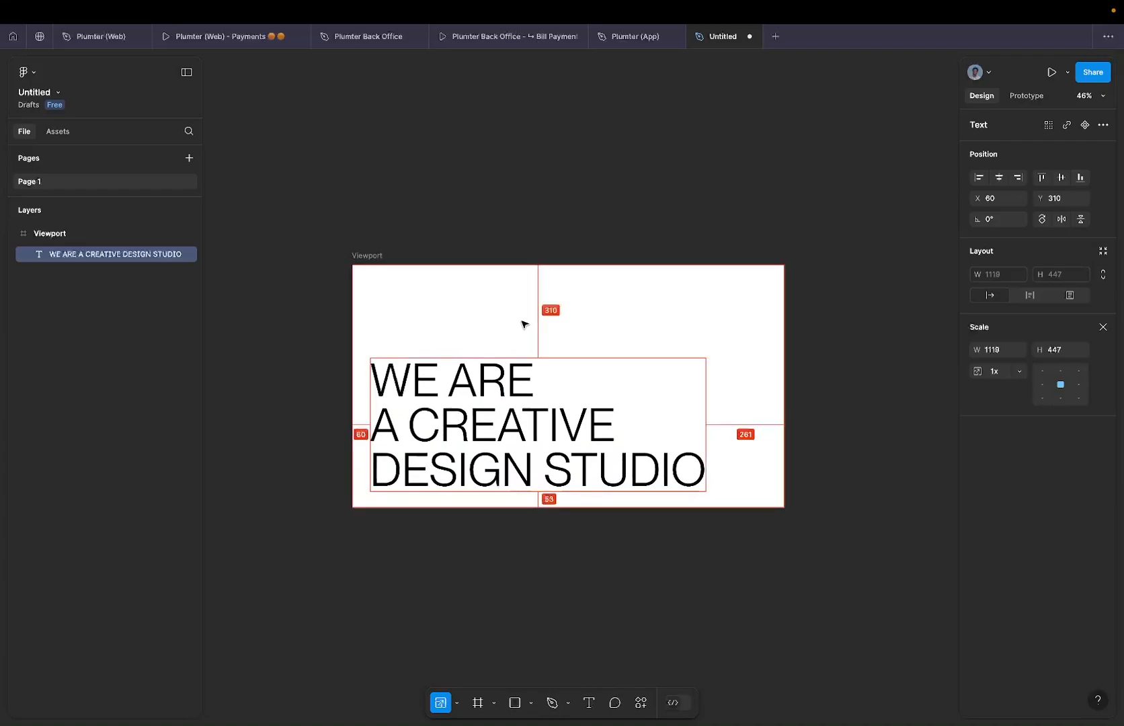
key("Down")
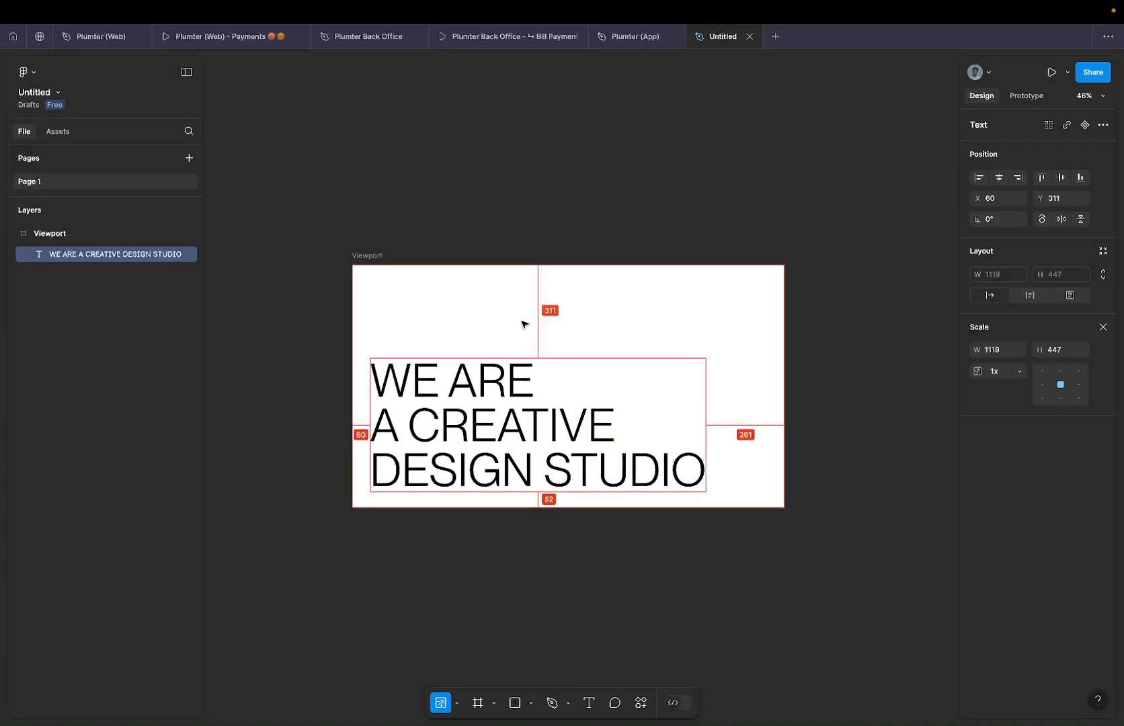
left_click(1103, 327)
Set the headline's font weight to Medium.
left_click(848, 314)
scroll(607, 257, "down", 3)
scroll(608, 259, "up", 4)
left_click(492, 382)
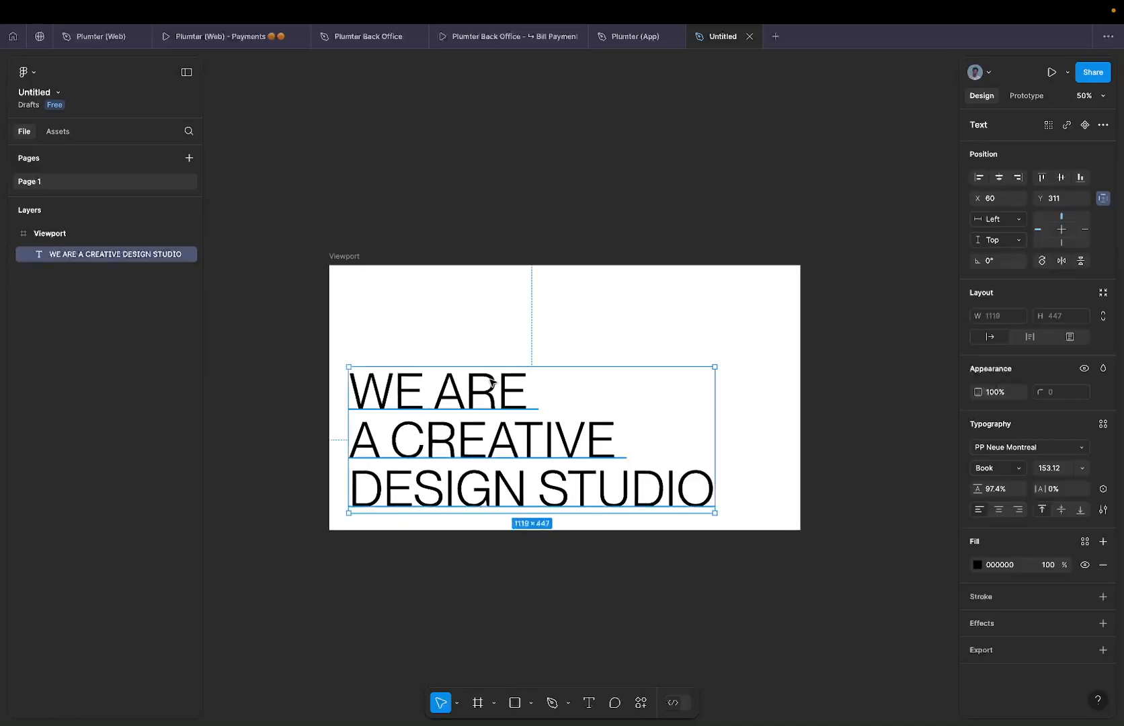
left_click(1006, 467)
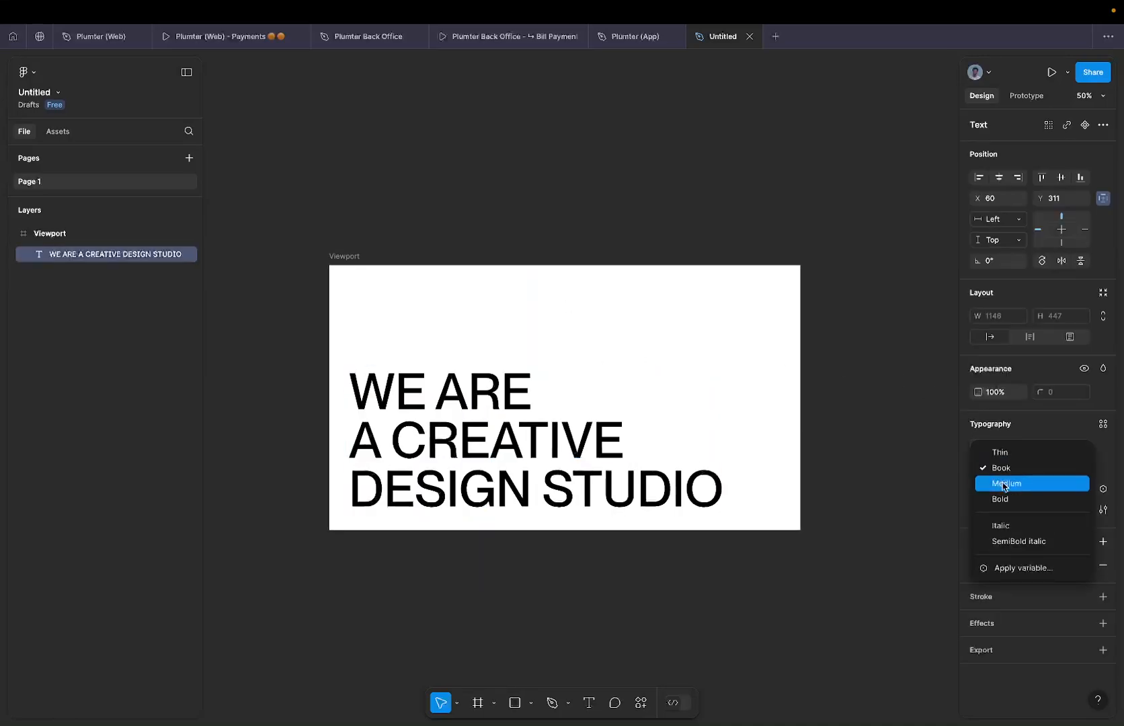
left_click(1005, 483)
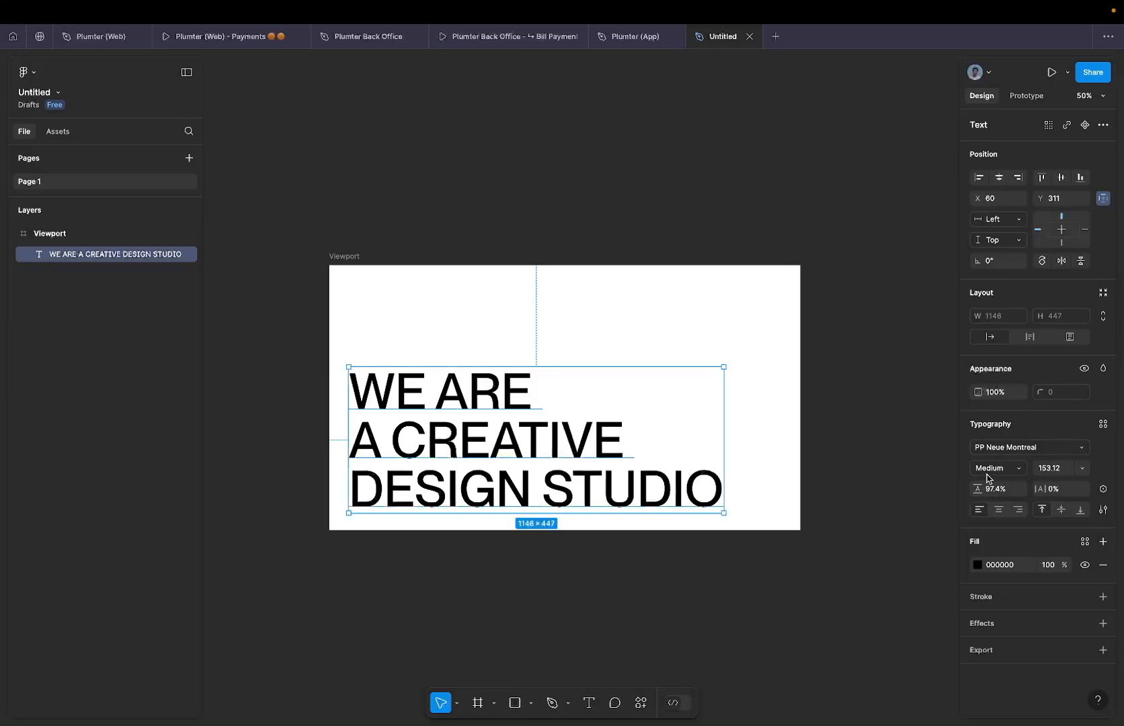
Change the headline's fill color to dark gray 2E2E2E.
left_click(978, 565)
left_click_drag(826, 476, 786, 534)
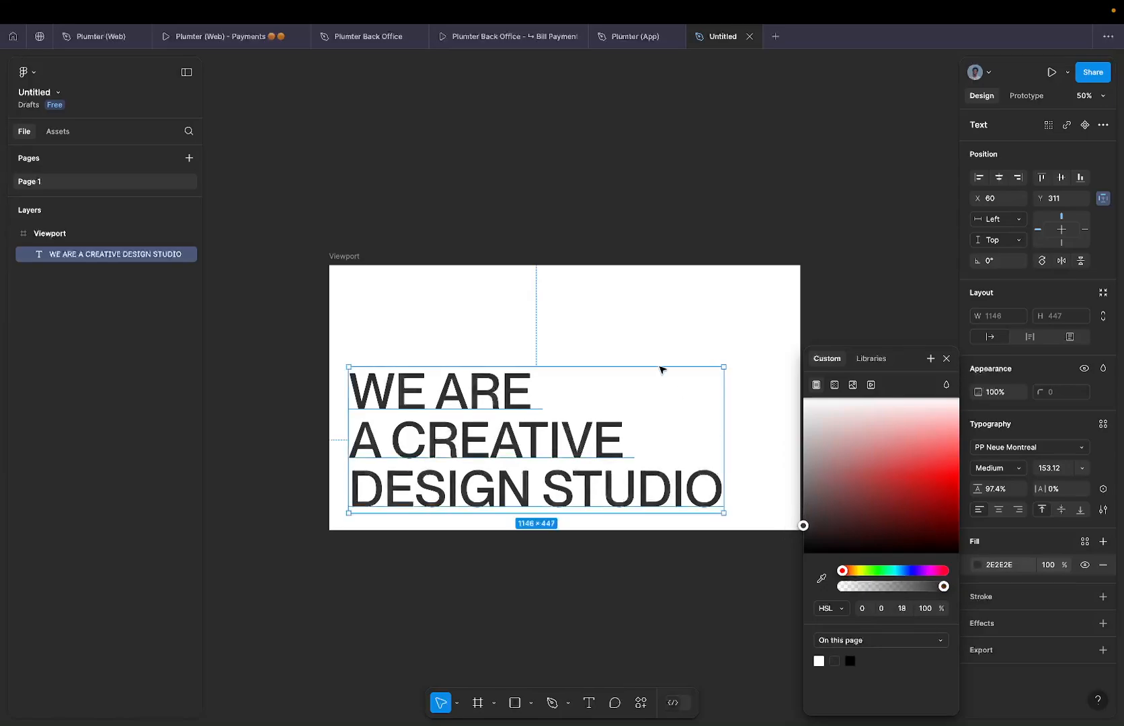
left_click(608, 304)
Tighten the headline's letter spacing to -4%.
left_click(531, 388)
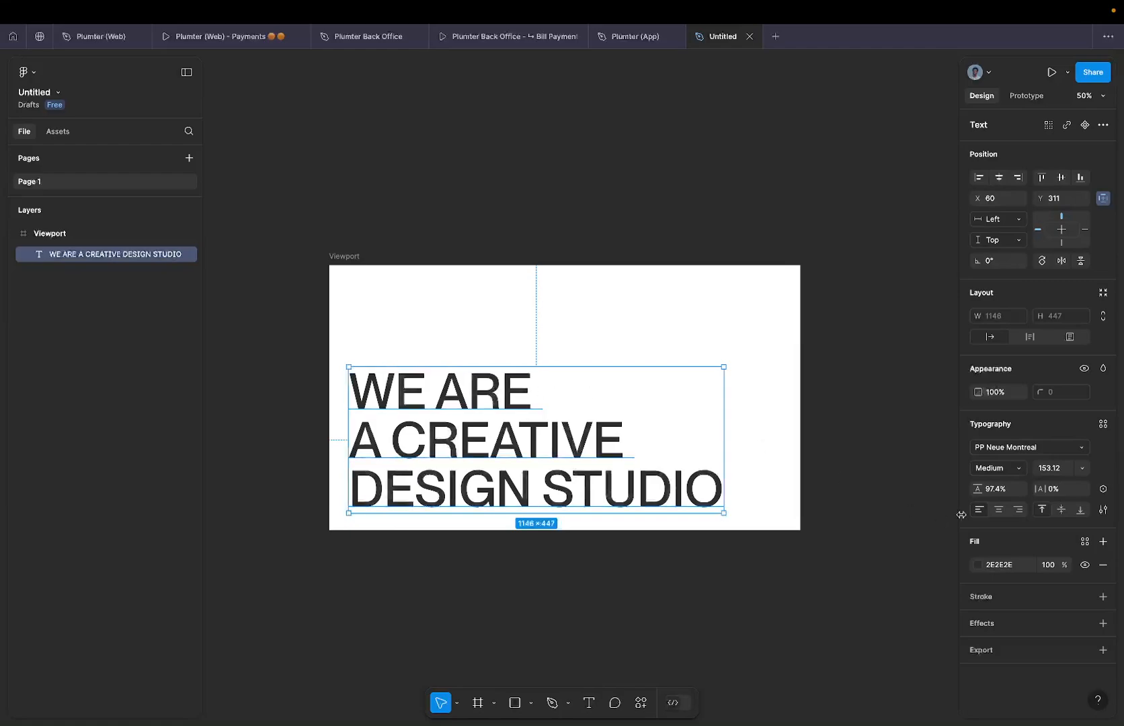
mouse_move(1040, 488)
left_mouse_down()
mouse_move(981, 489)
mouse_move(1037, 489)
left_mouse_up()
left_click(918, 430)
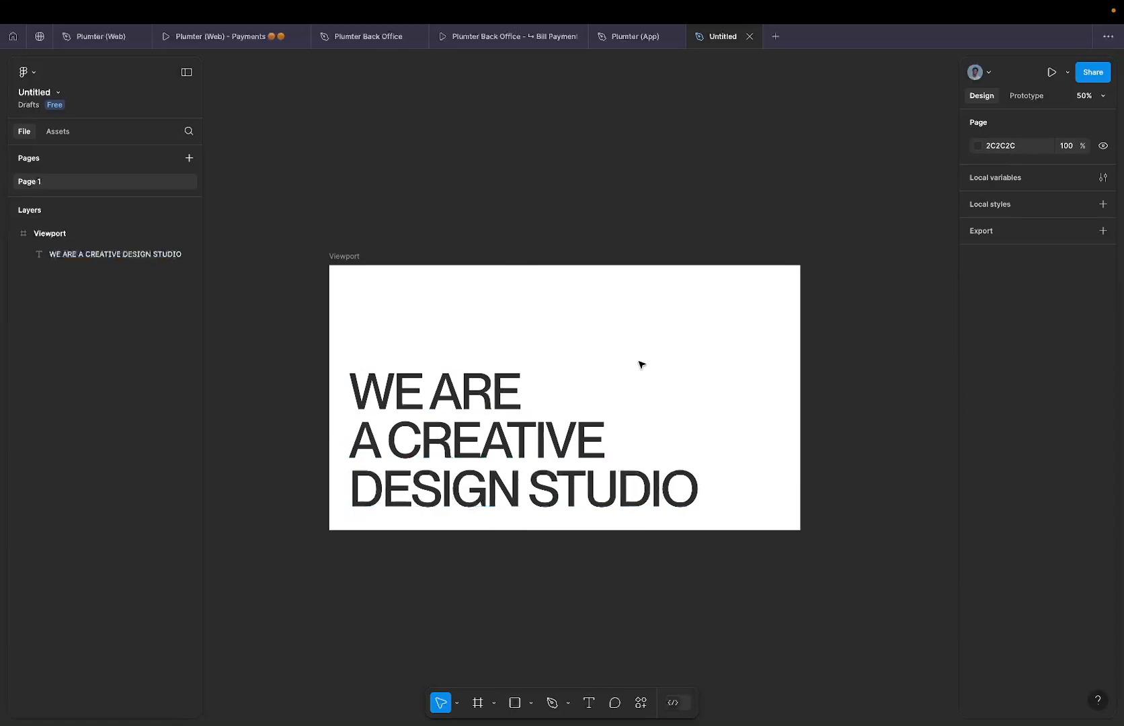
Set the headline's line height to 88%.
left_click(550, 405)
left_click(994, 494)
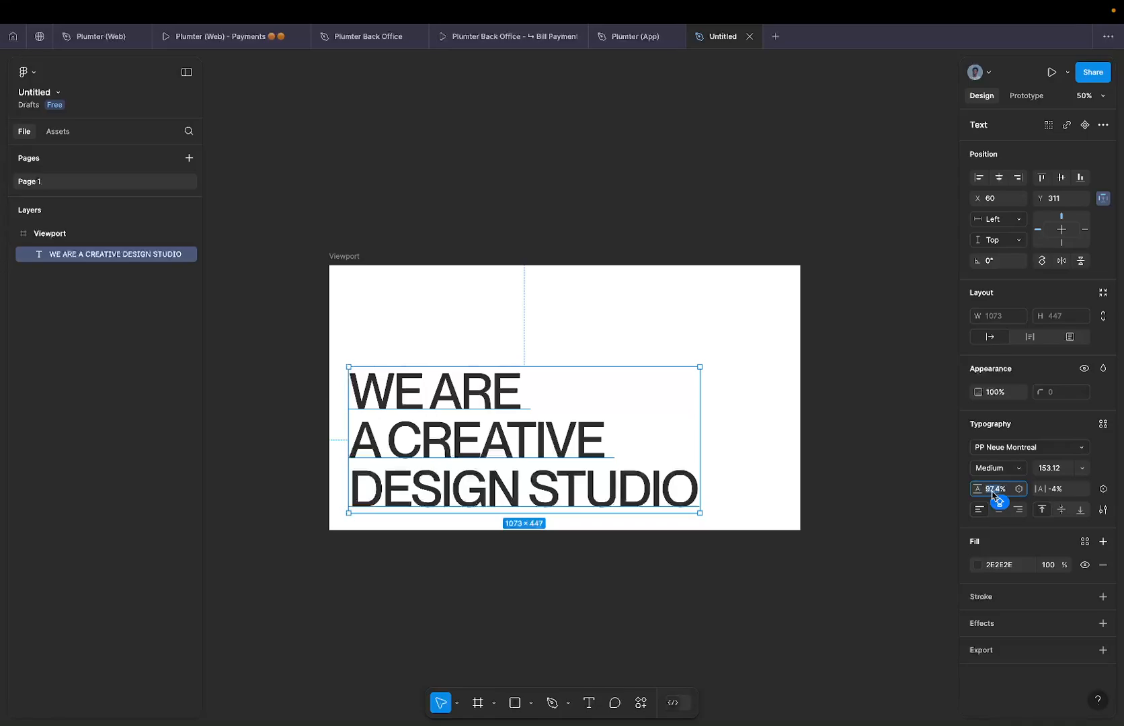
type("88")
key("Return")
key("Return")
left_click(754, 362)
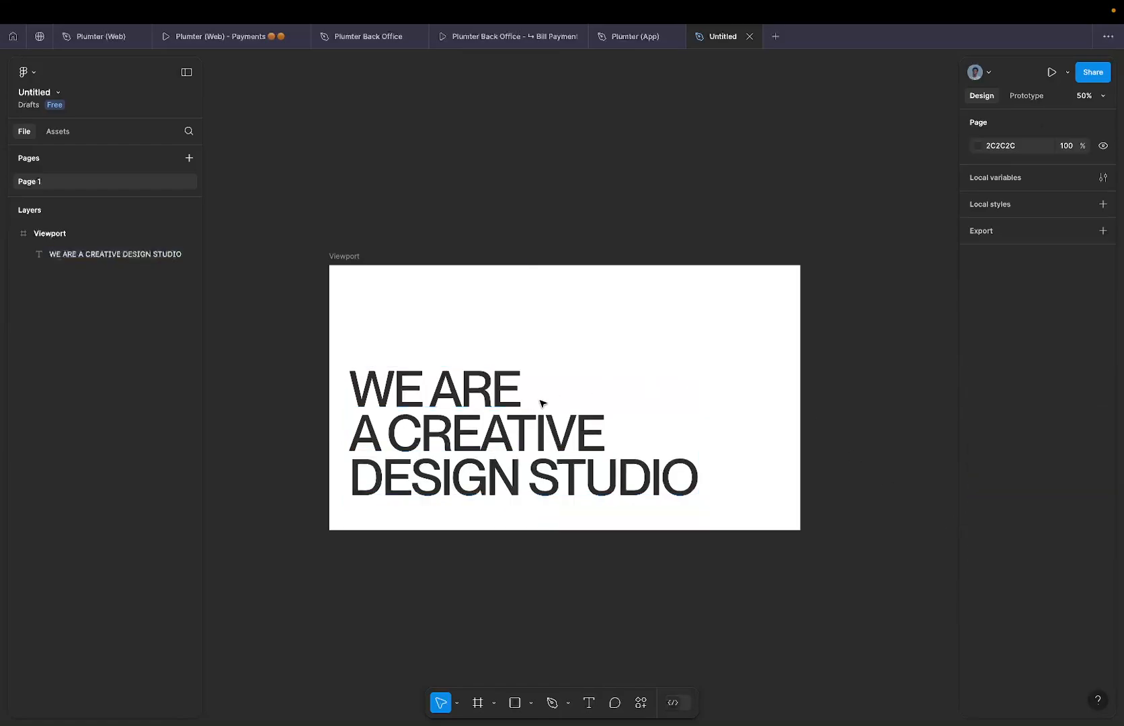
Nudge the headline down to Y 346, keeping it at X 60, and deselect it.
left_click(540, 402)
key("shift+Down")
key("shift+Down")
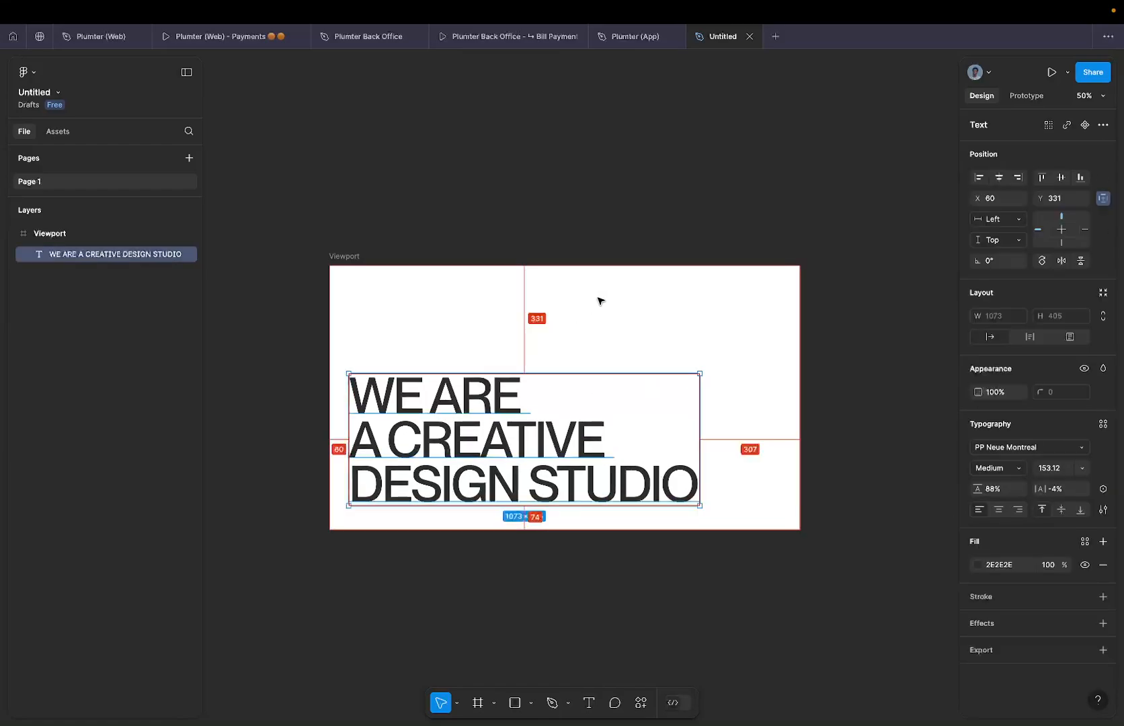
key("shift+Down")
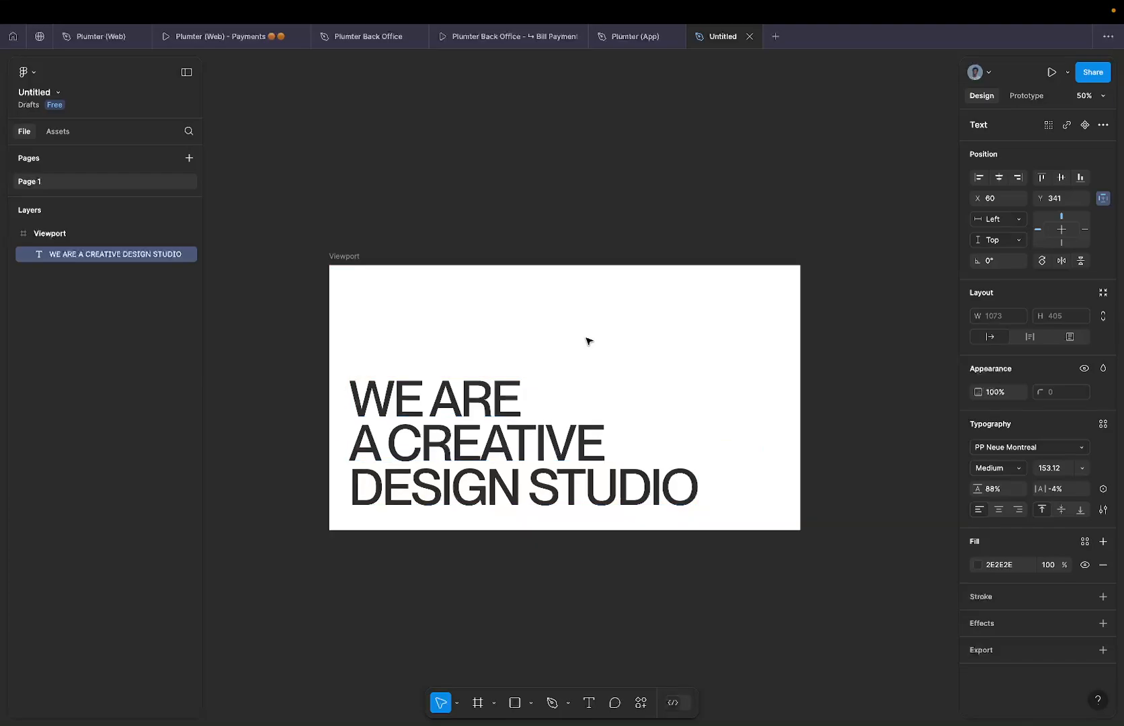
key("shift+Down")
key("Up")
key("Up")
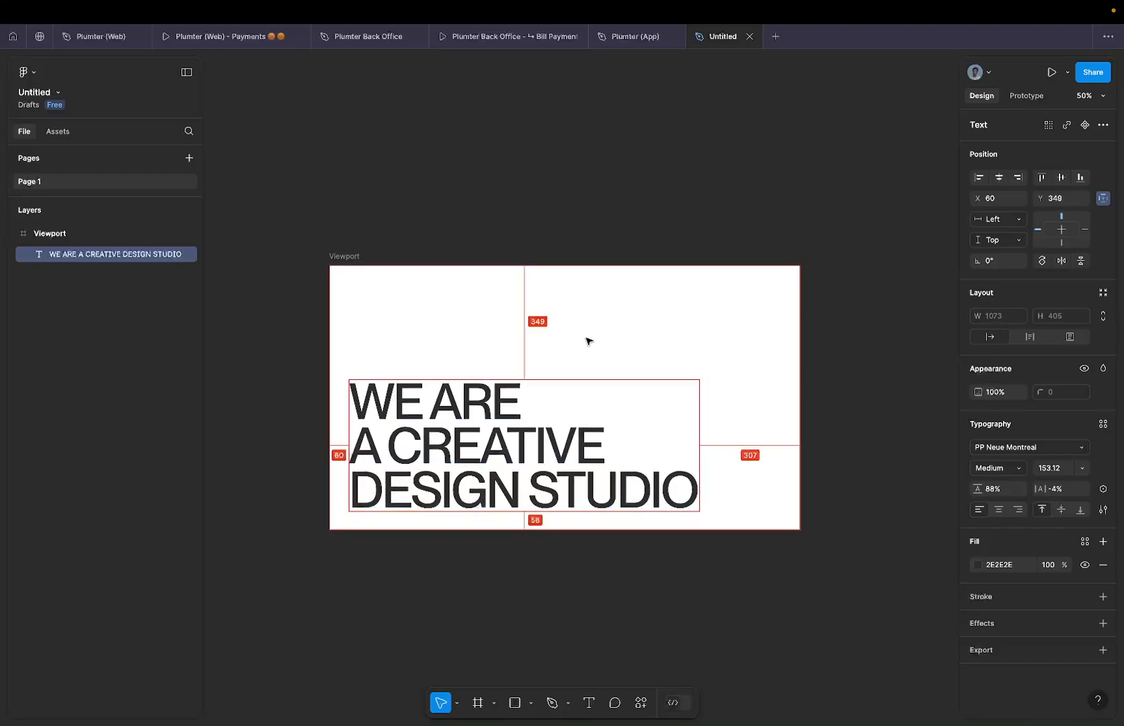
key("Up")
key("Up")
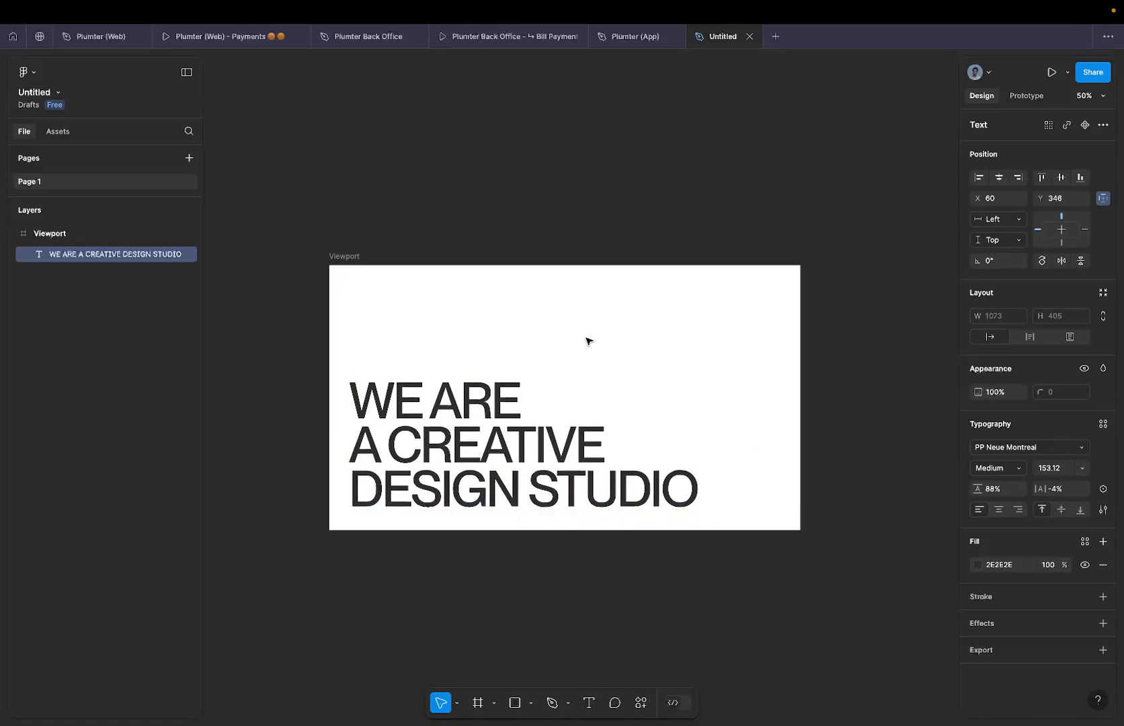
key("Escape")
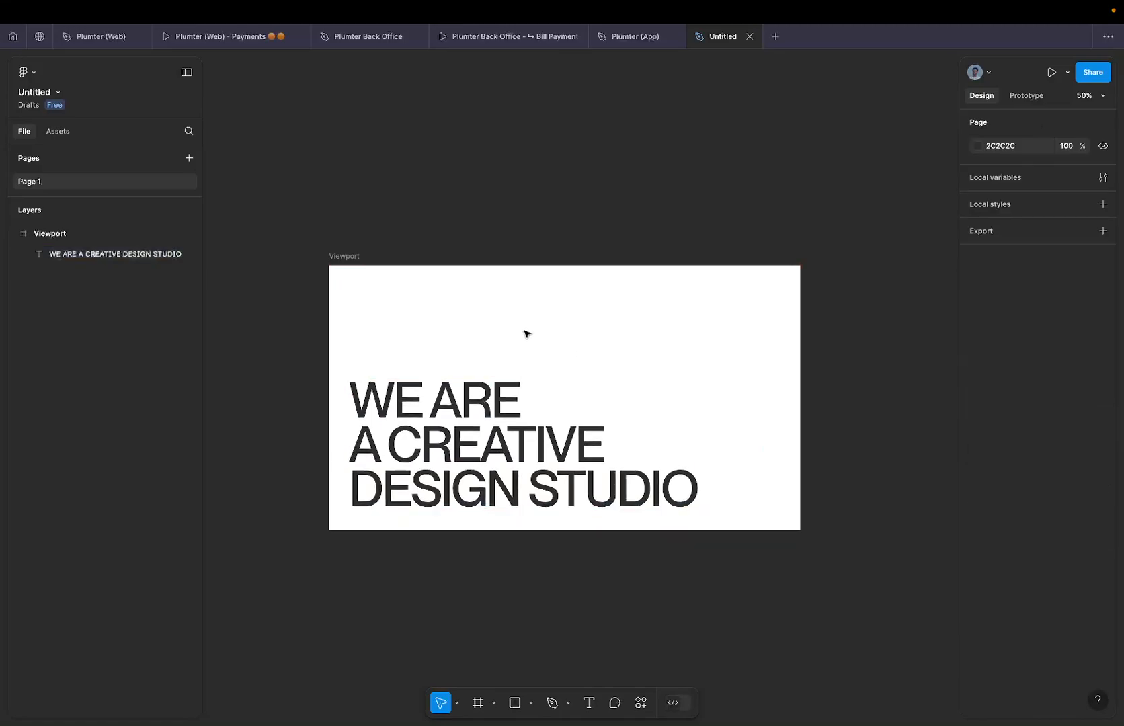
scroll(525, 330, "down", 3)
scroll(525, 331, "left", 3)
scroll(527, 335, "down", 3)
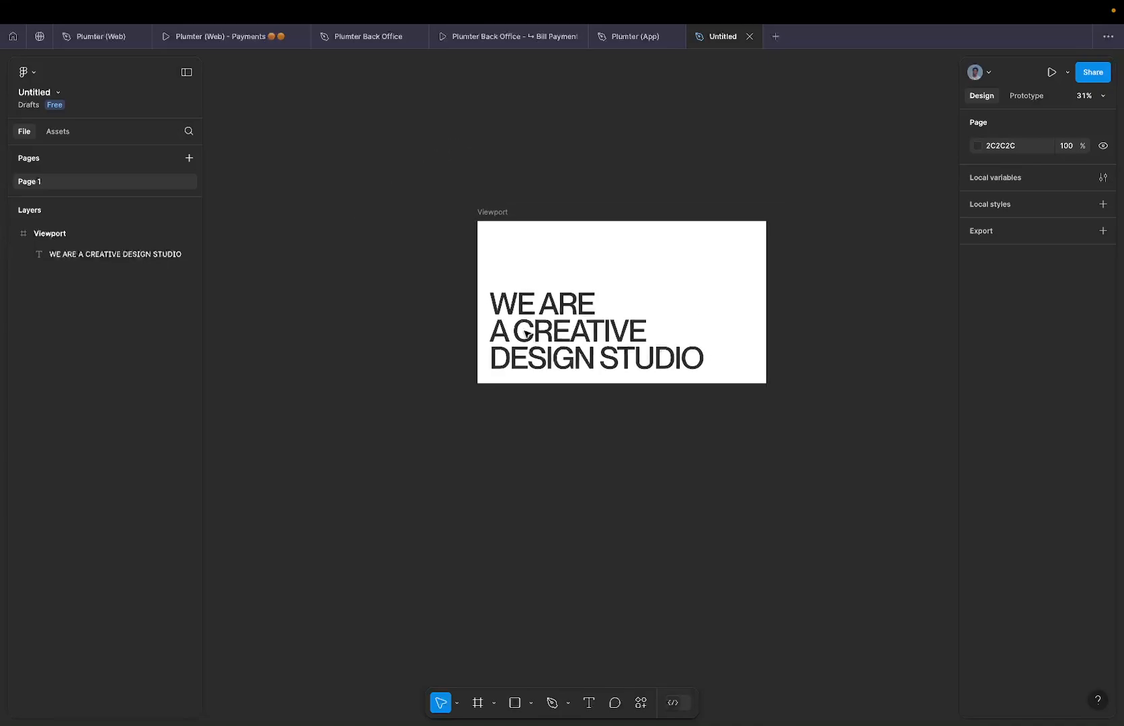
left_click(497, 213)
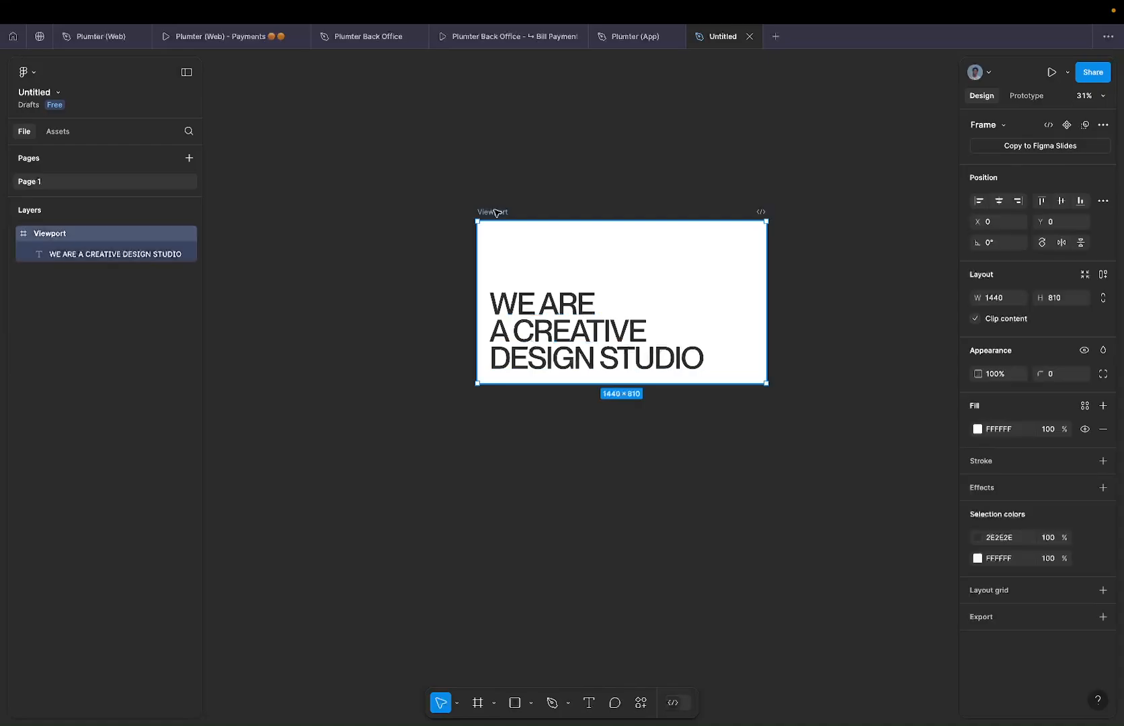
scroll(496, 213, "left", 3)
scroll(497, 213, "down", 2)
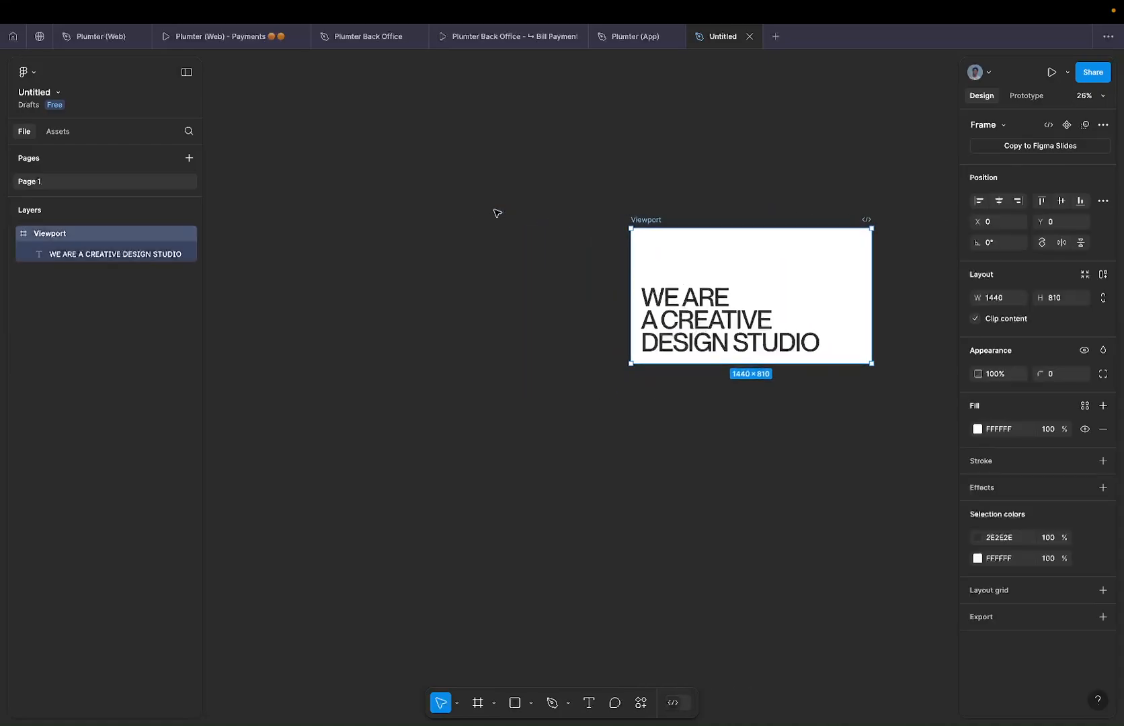
Switch to the Motto homepage and examine how the hero video moves and grows as the page scrolls.
key("ctrl+Left")
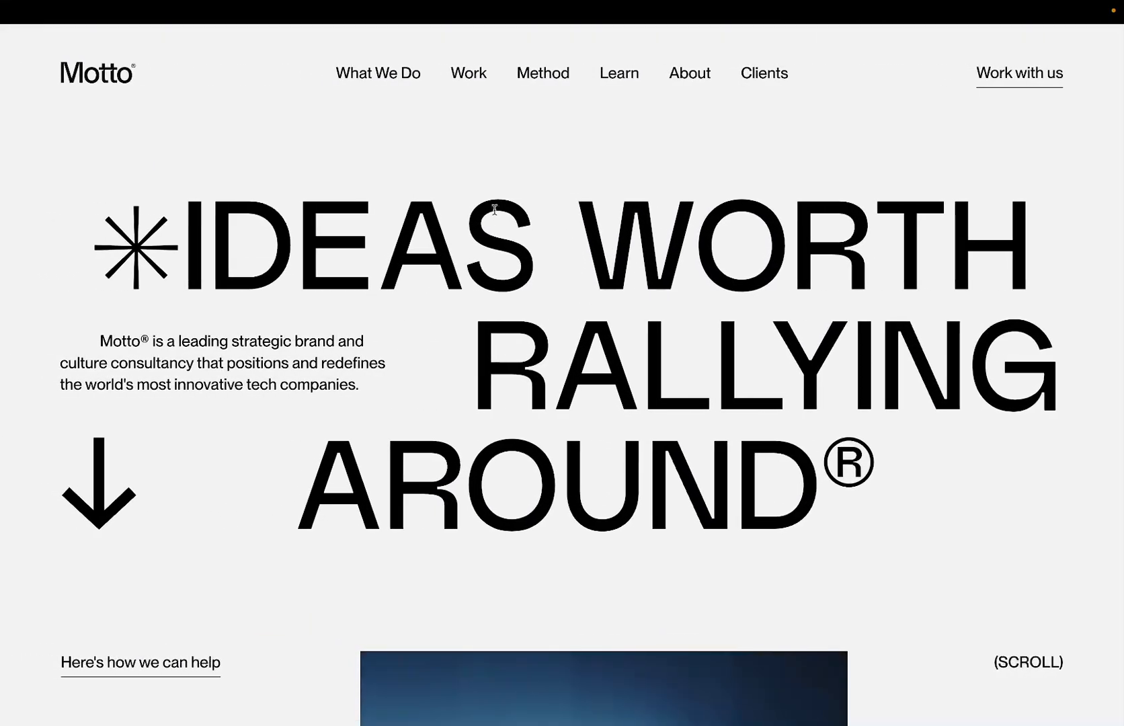
scroll(494, 210, "down", 1)
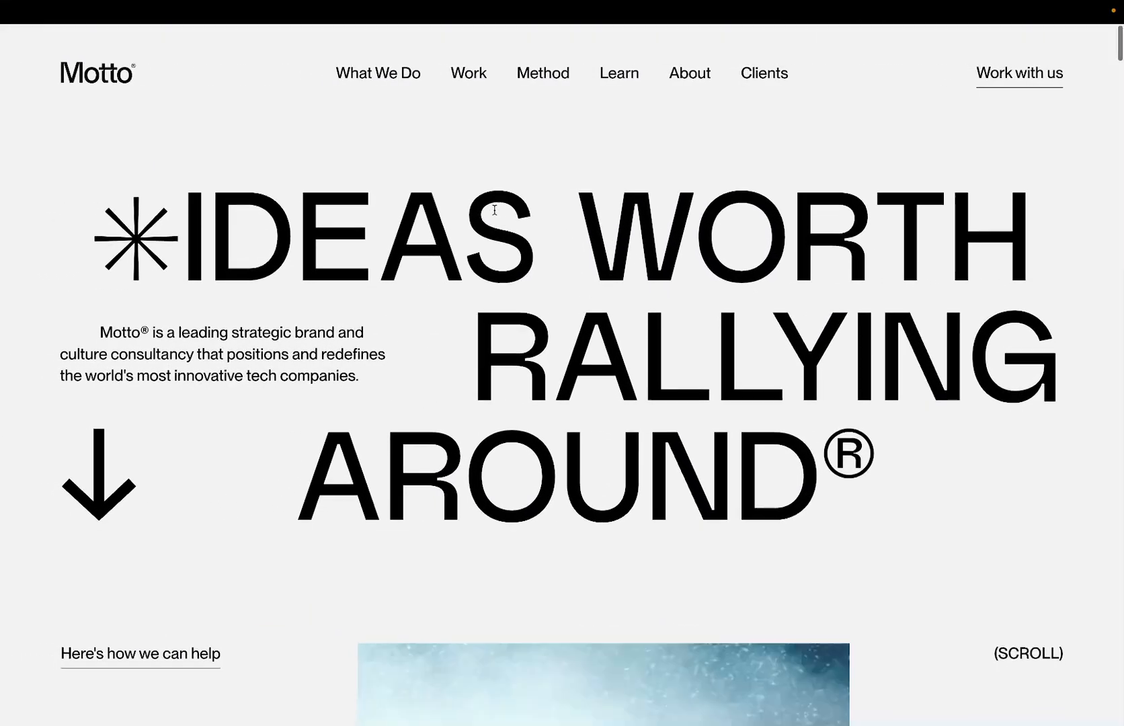
scroll(494, 209, "down", 5)
scroll(290, 642, "up", 5)
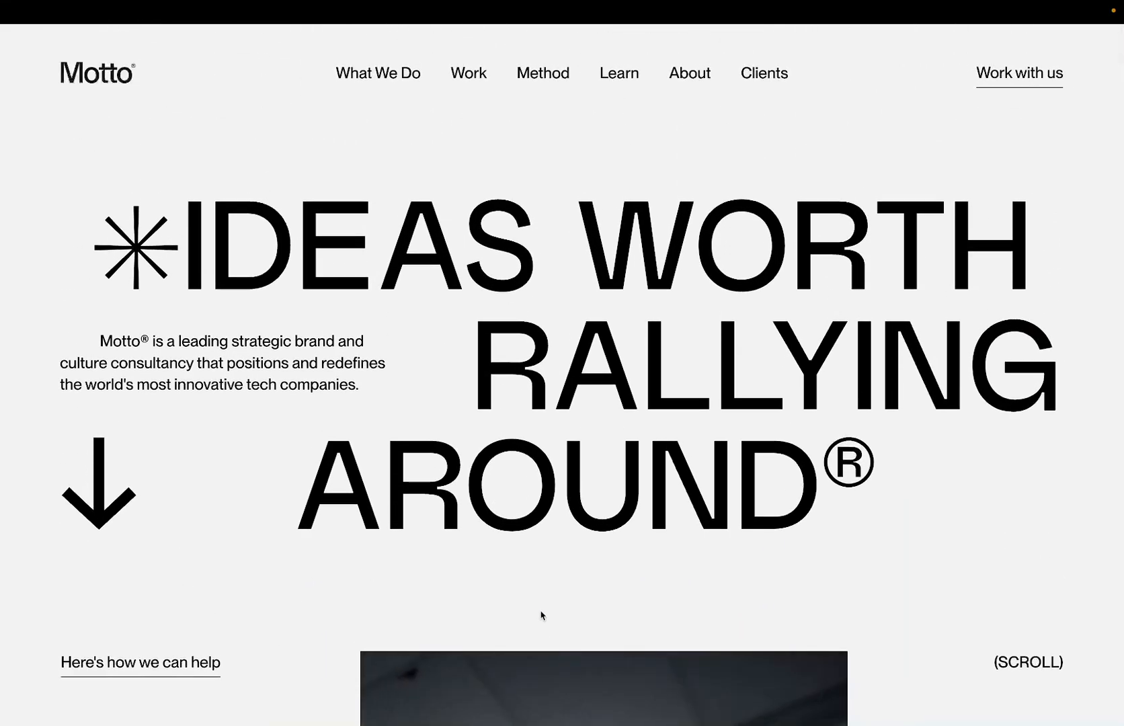
scroll(542, 615, "down", 5)
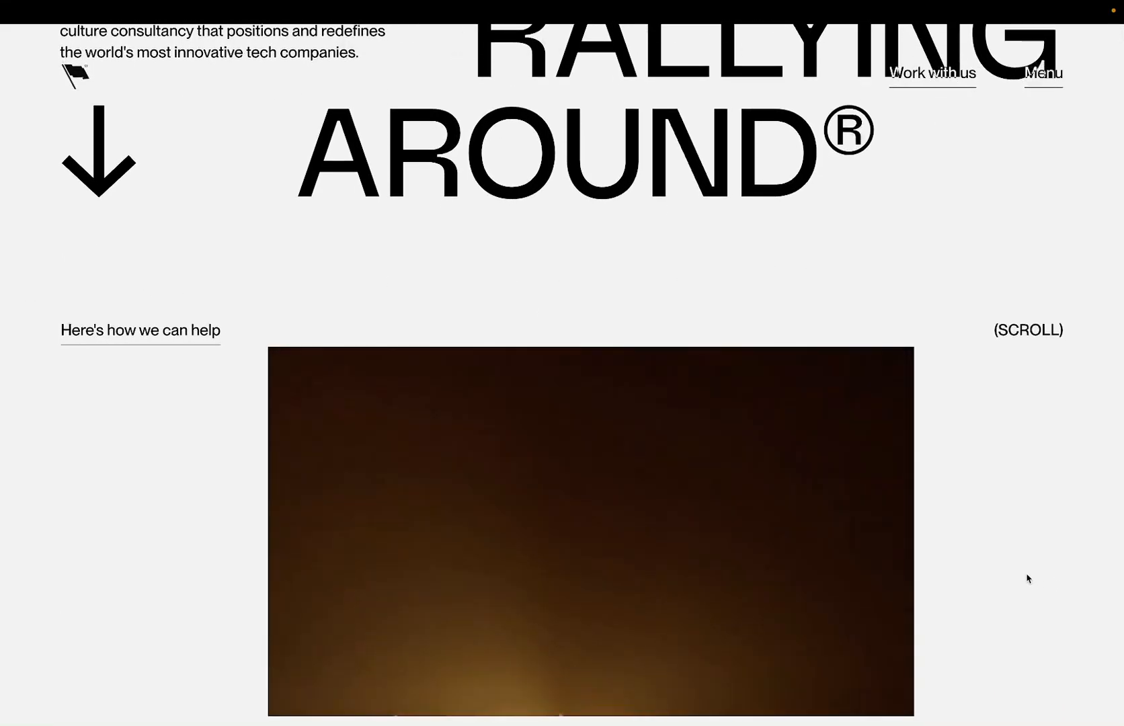
scroll(1027, 575, "down", 3)
scroll(1026, 566, "up", 3)
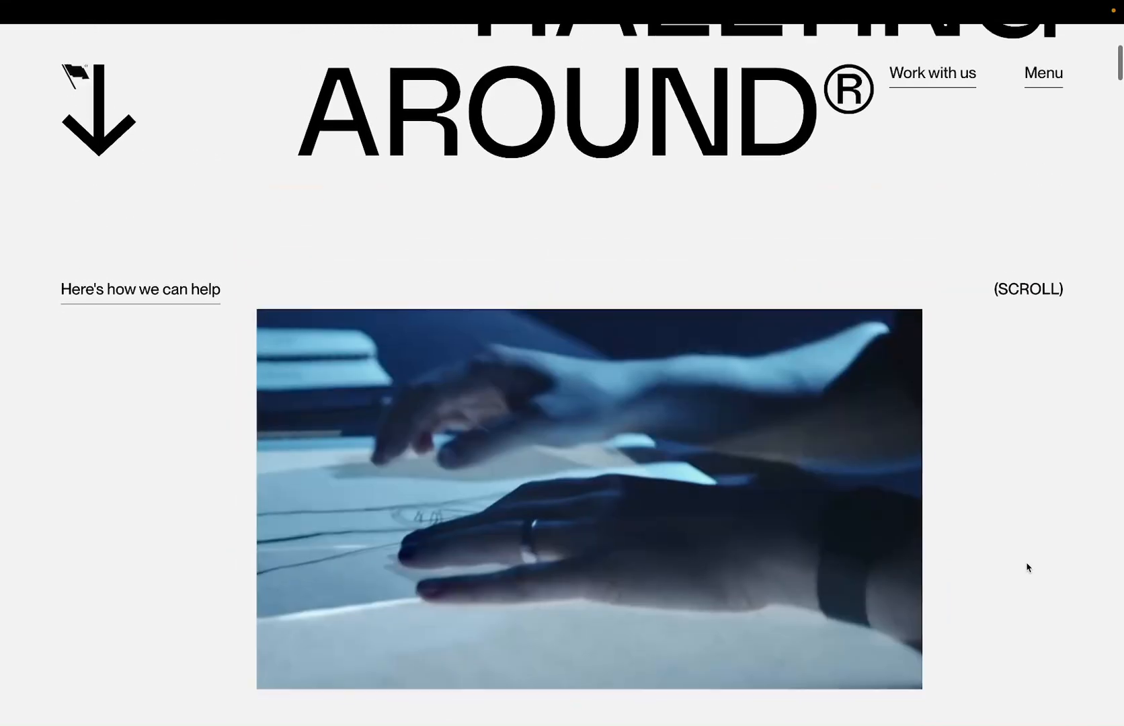
scroll(1026, 563, "down", 4)
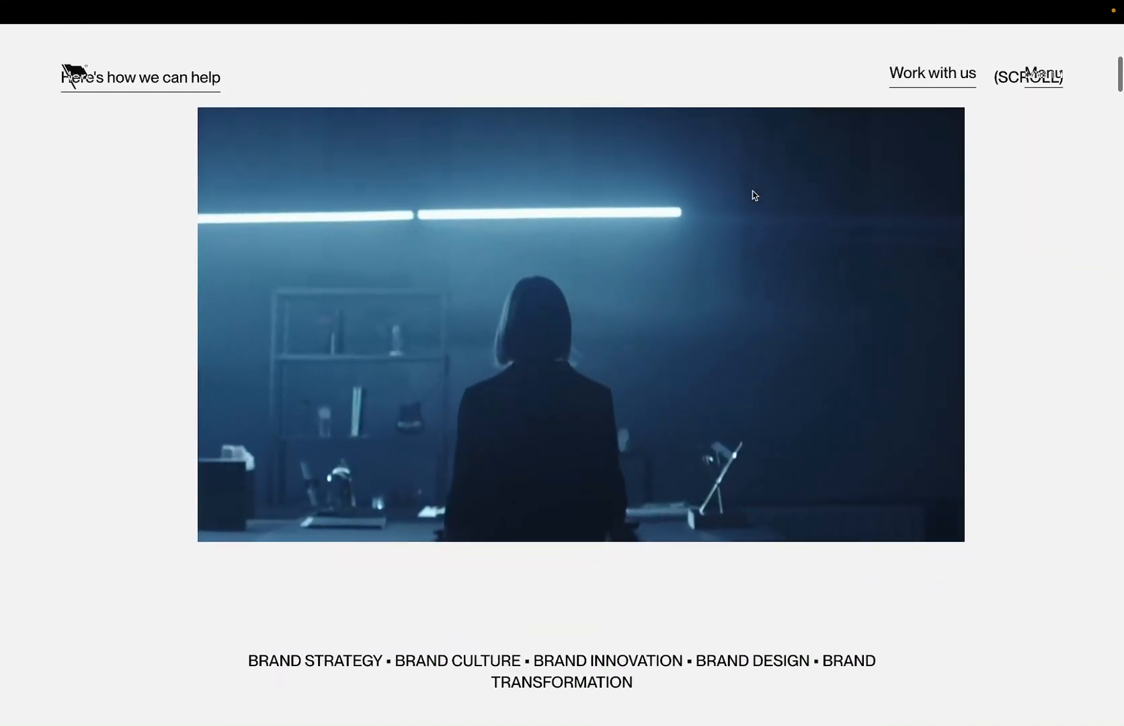
scroll(738, 218, "up", 3)
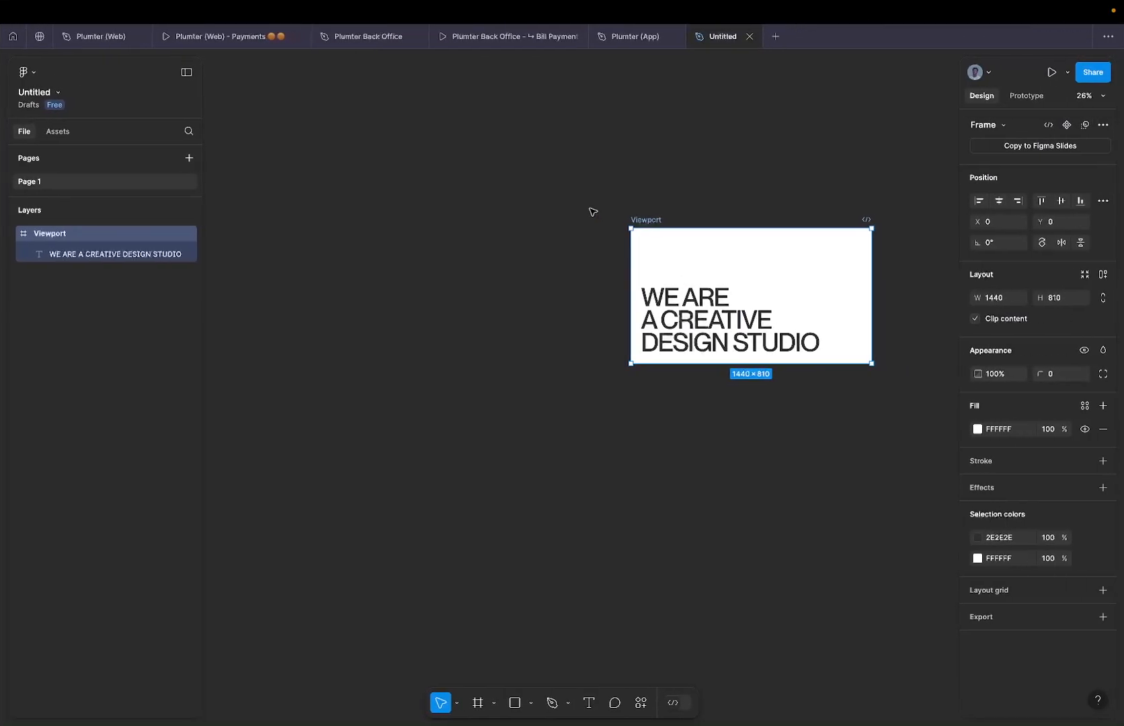
Back in Figma, draw a 1440 × 810 rectangle covering the whole Viewport frame, then deselect everything.
key("f")
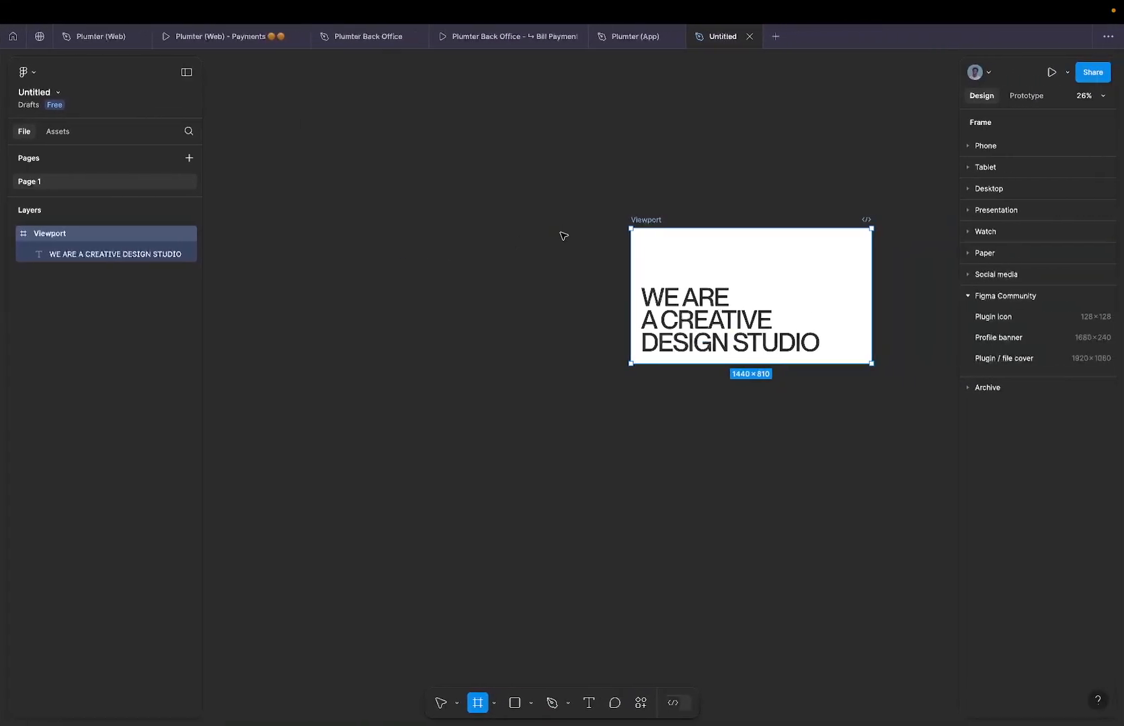
key("r")
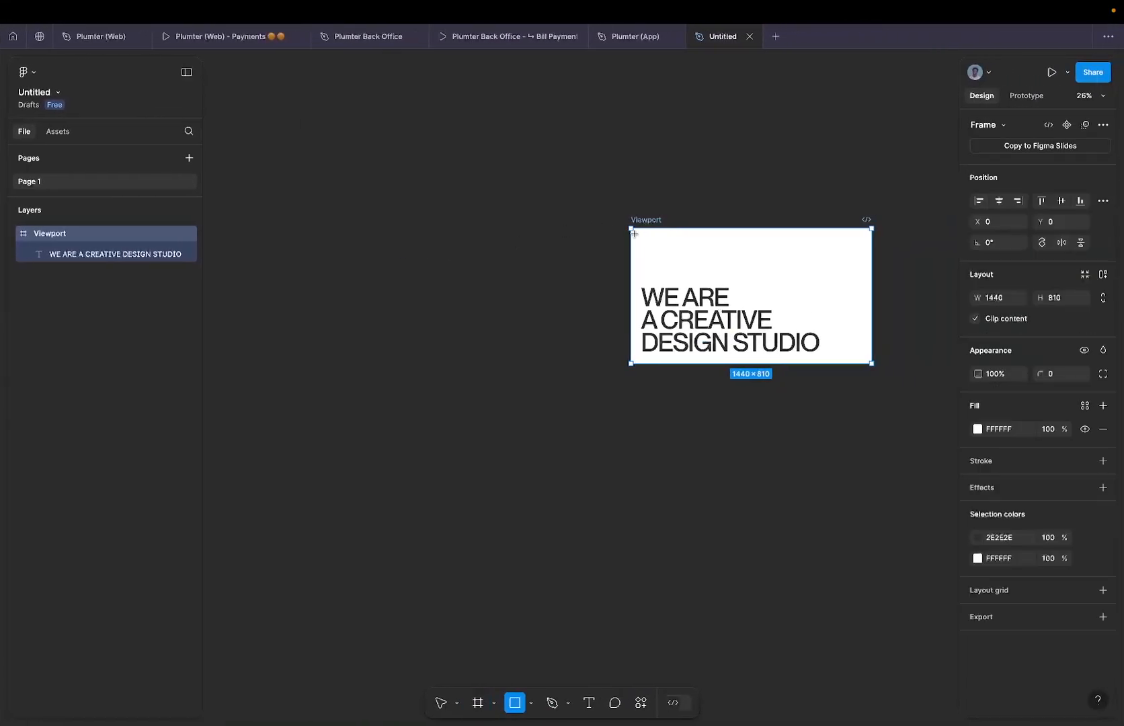
mouse_move(631, 234)
left_mouse_down()
mouse_move(808, 382)
mouse_move(871, 362)
left_mouse_up()
left_click_drag(705, 234, 705, 228)
scroll(704, 228, "up", 3)
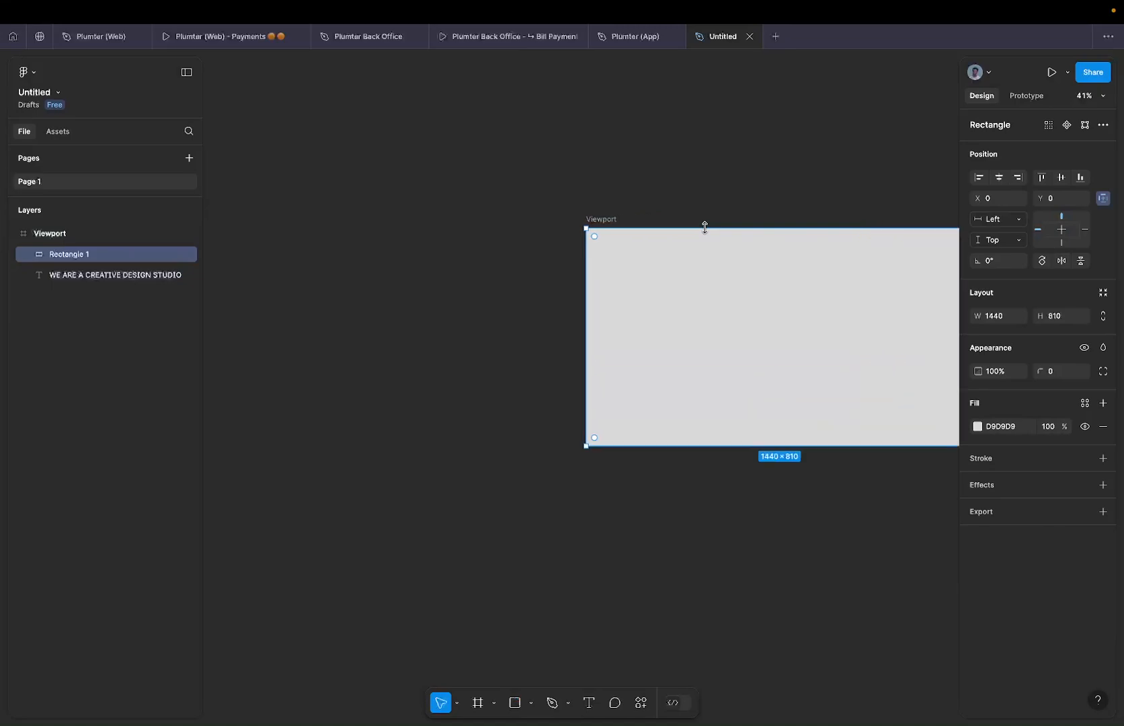
scroll(700, 282, "down", 3)
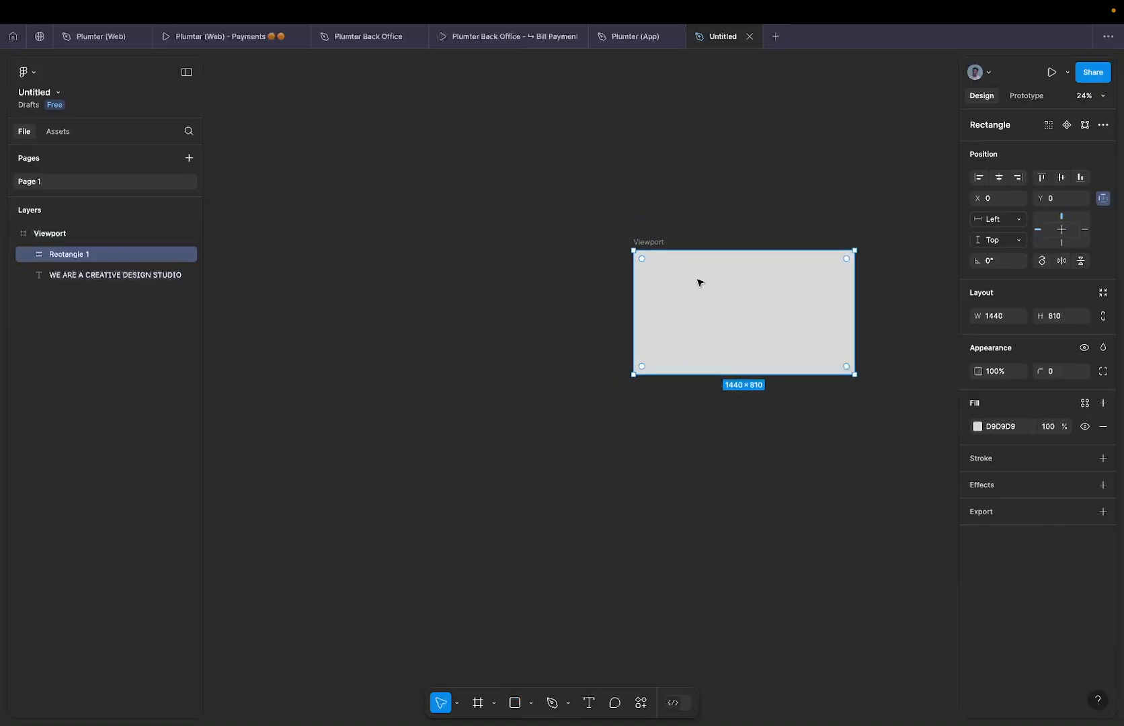
key("Escape")
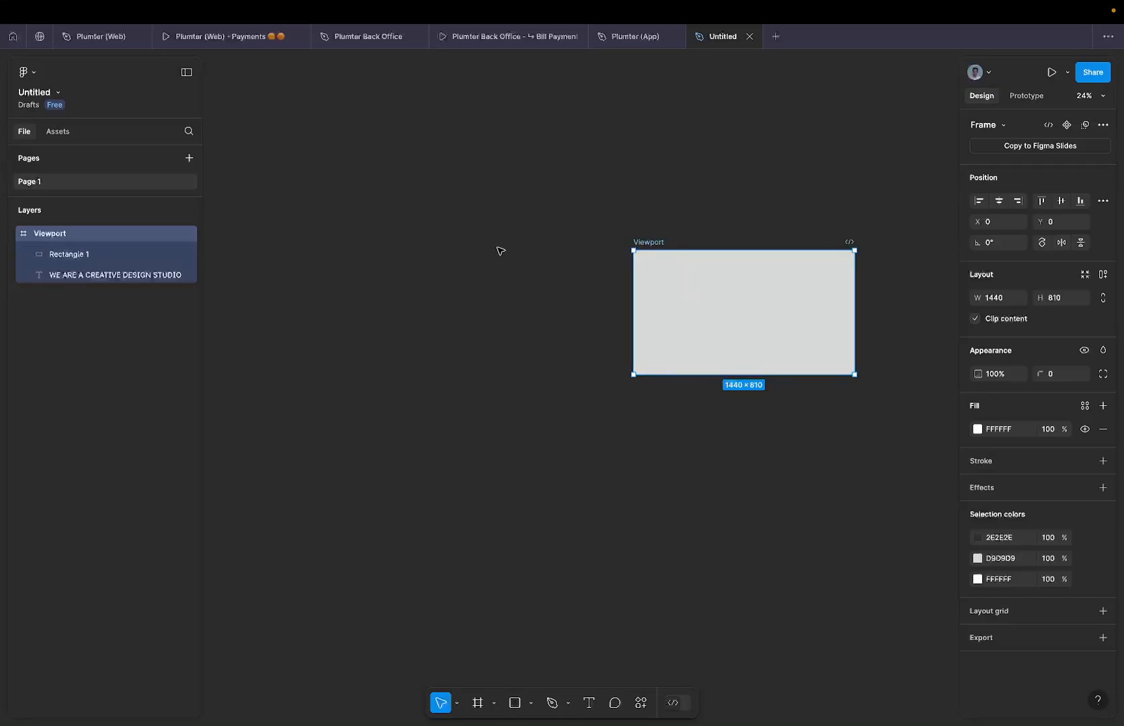
left_click(628, 196)
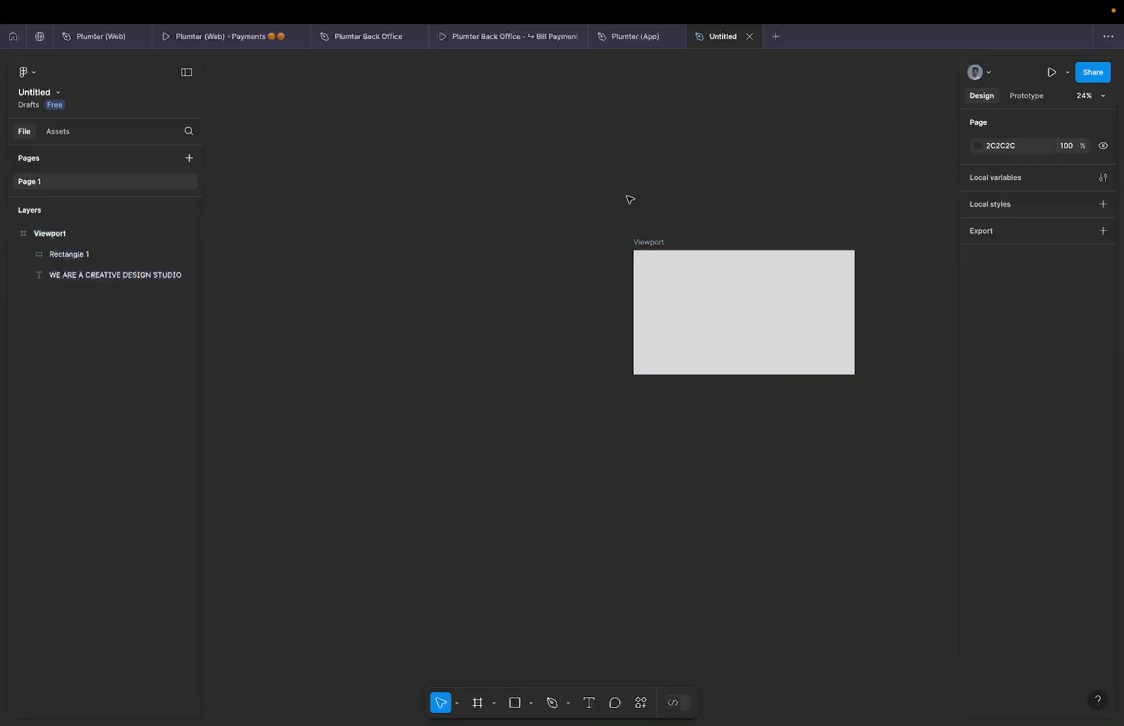
Rename the Viewport frame to "Hero Section".
left_click(649, 242)
double_click(656, 243)
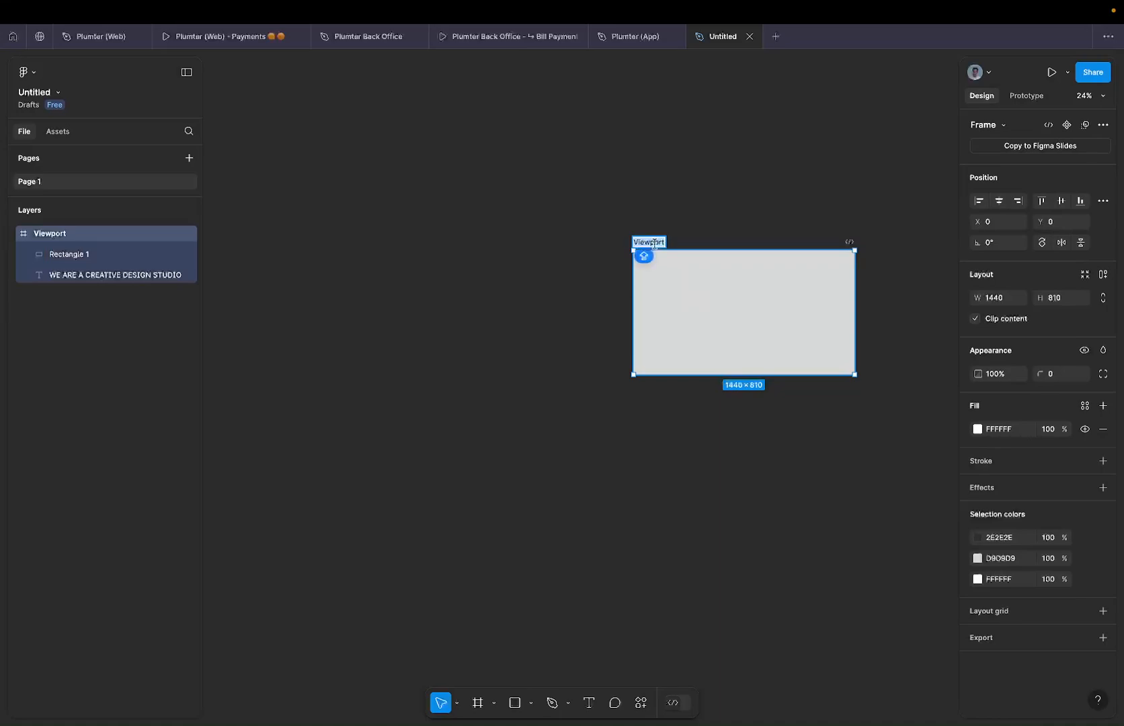
type("HERO")
key("BackSpace")
key("BackSpace")
key("BackSpace")
key("BackSpace")
type("ero")
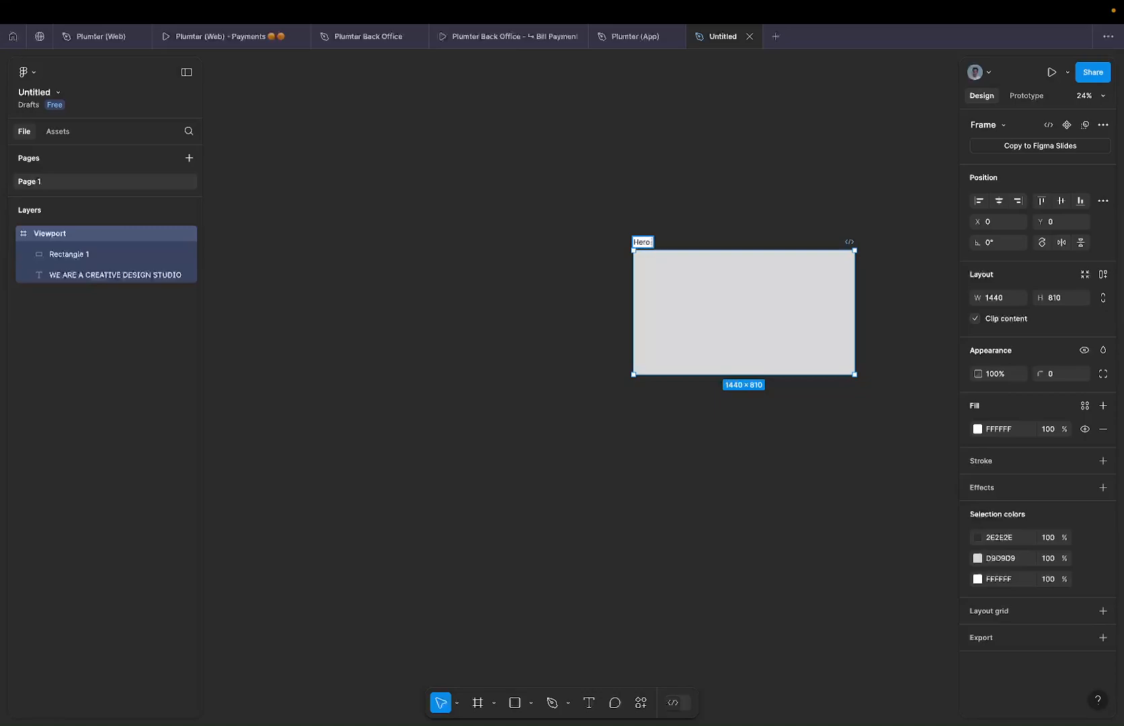
key("Return")
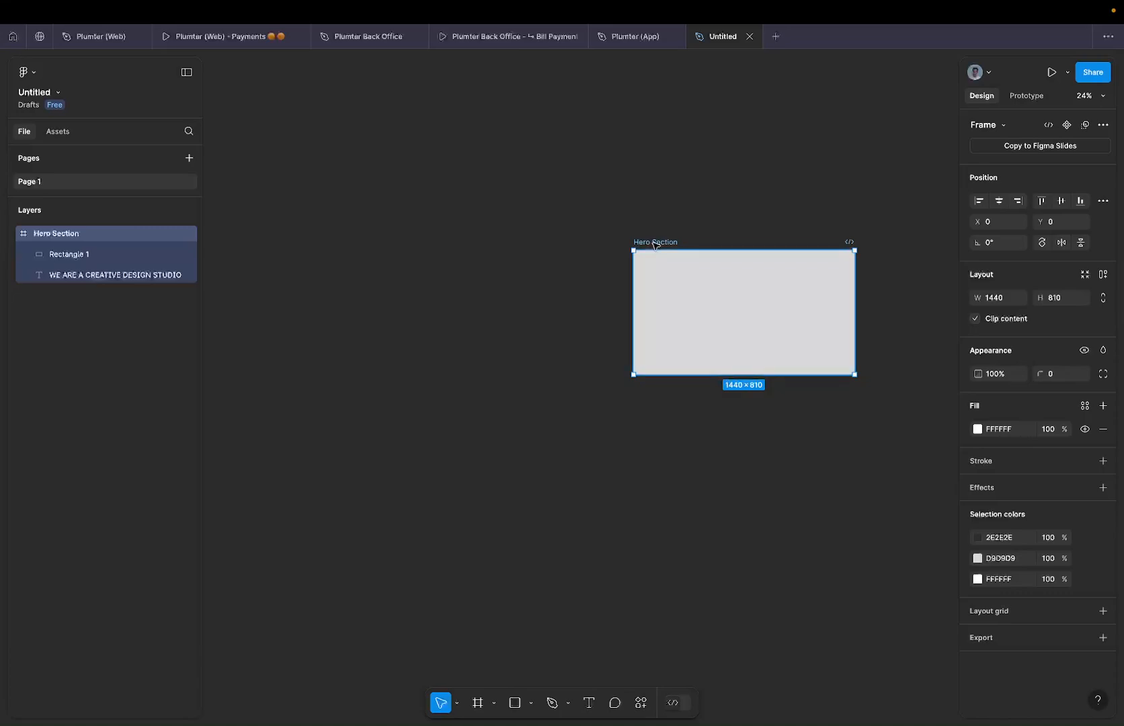
Wrap the Hero Section in a new parent frame and name that frame "Viewport".
right_click(657, 239)
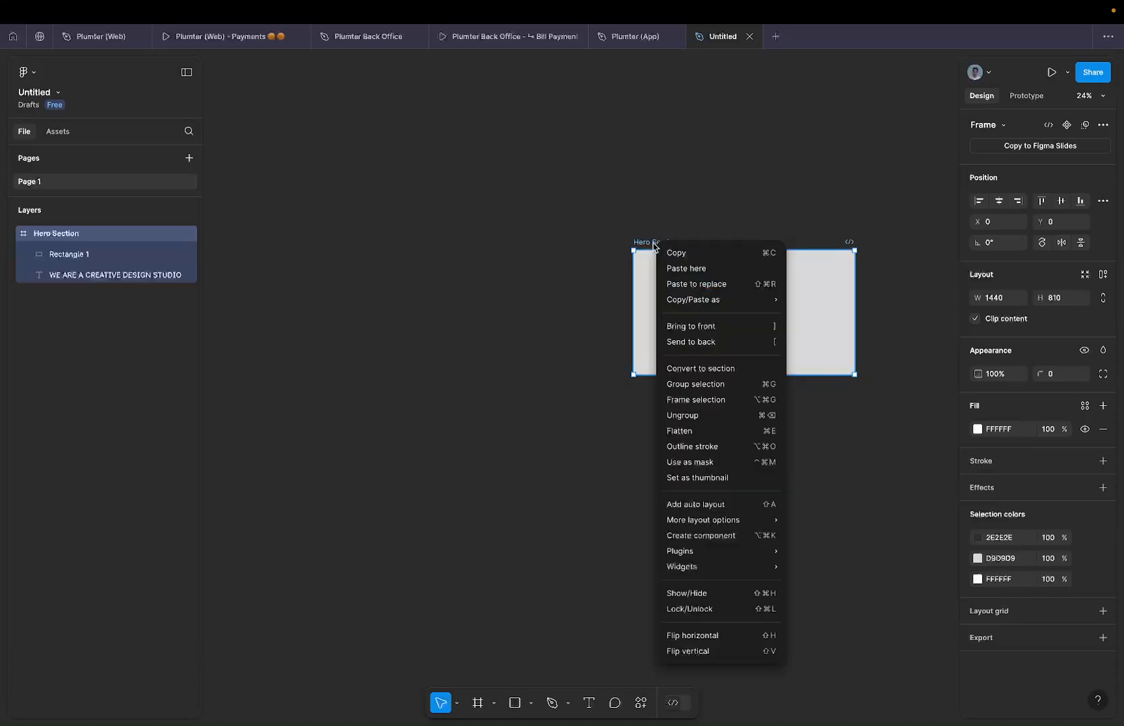
left_click(695, 402)
double_click(648, 244)
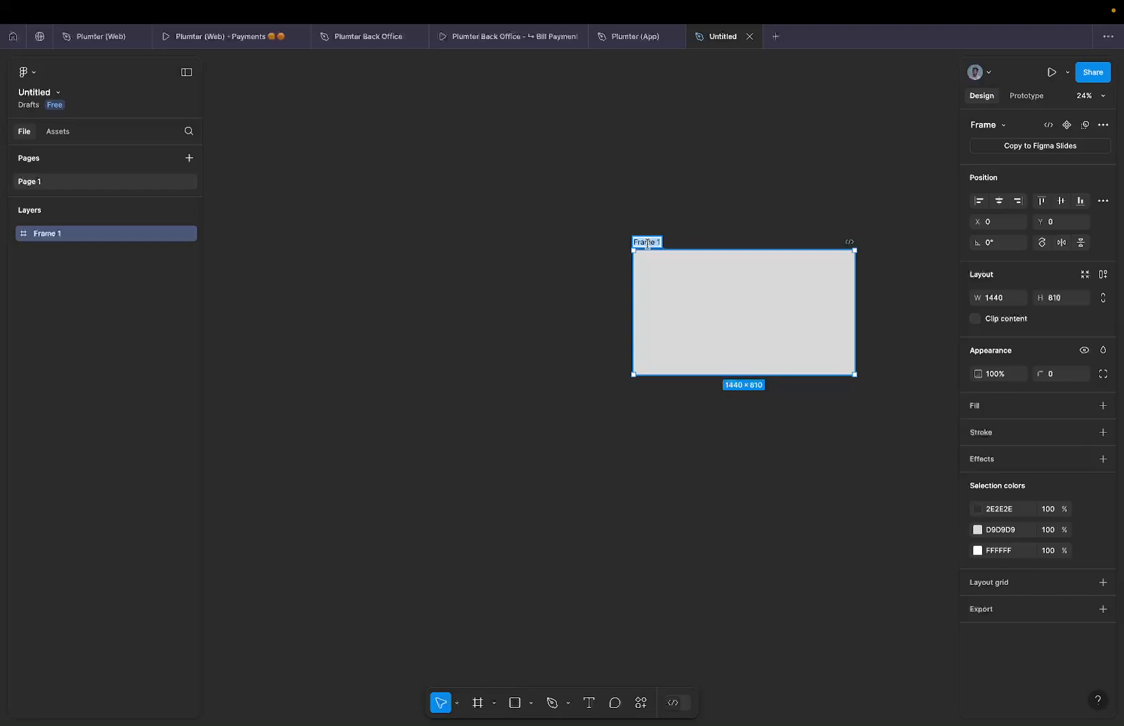
type("Viewpoert")
key("Return")
key("Return")
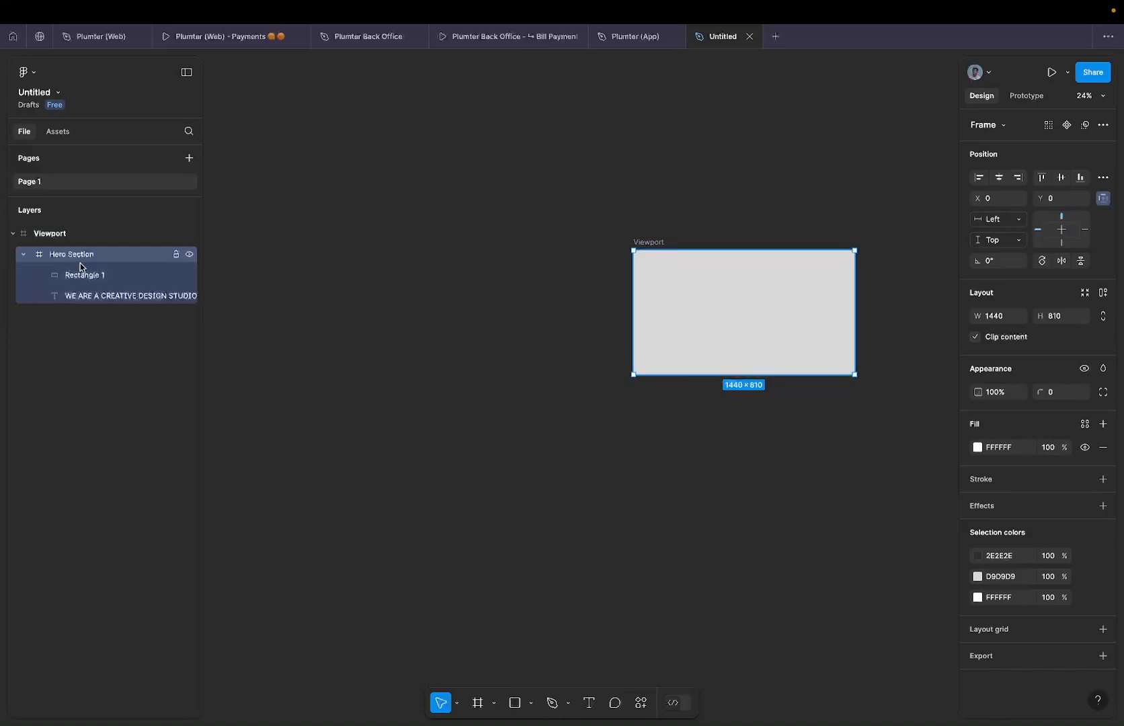
Add vertical auto layout to the Viewport frame and set its item gap to 0.
left_click(671, 242)
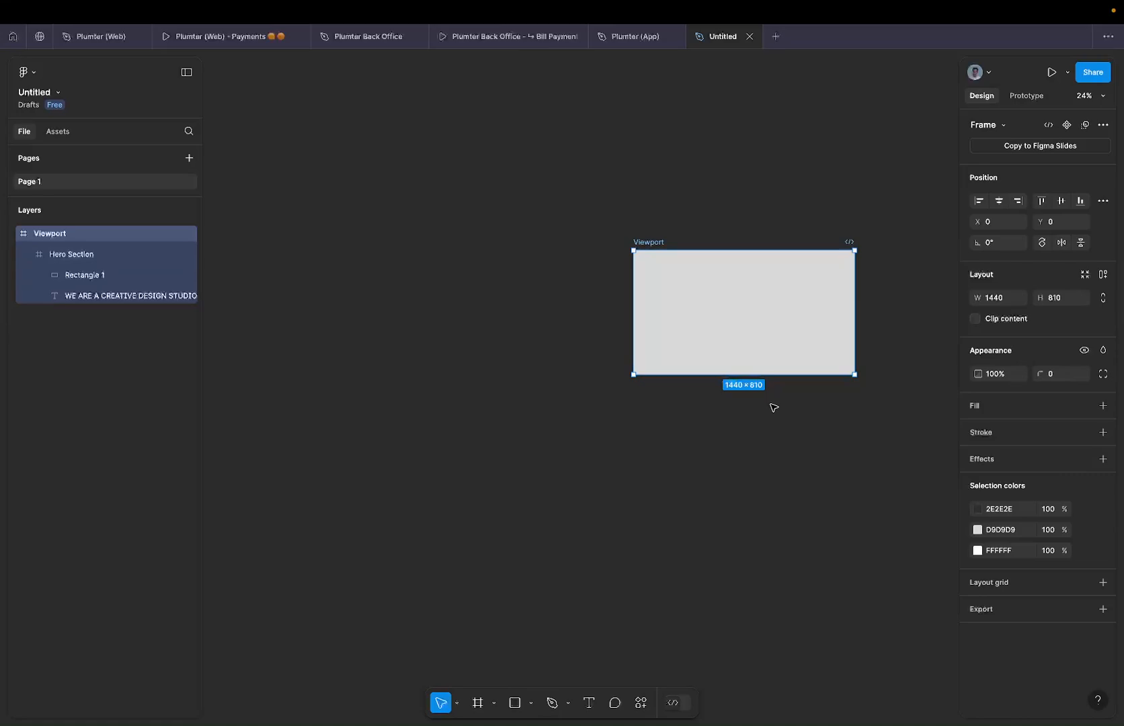
left_click(1104, 275)
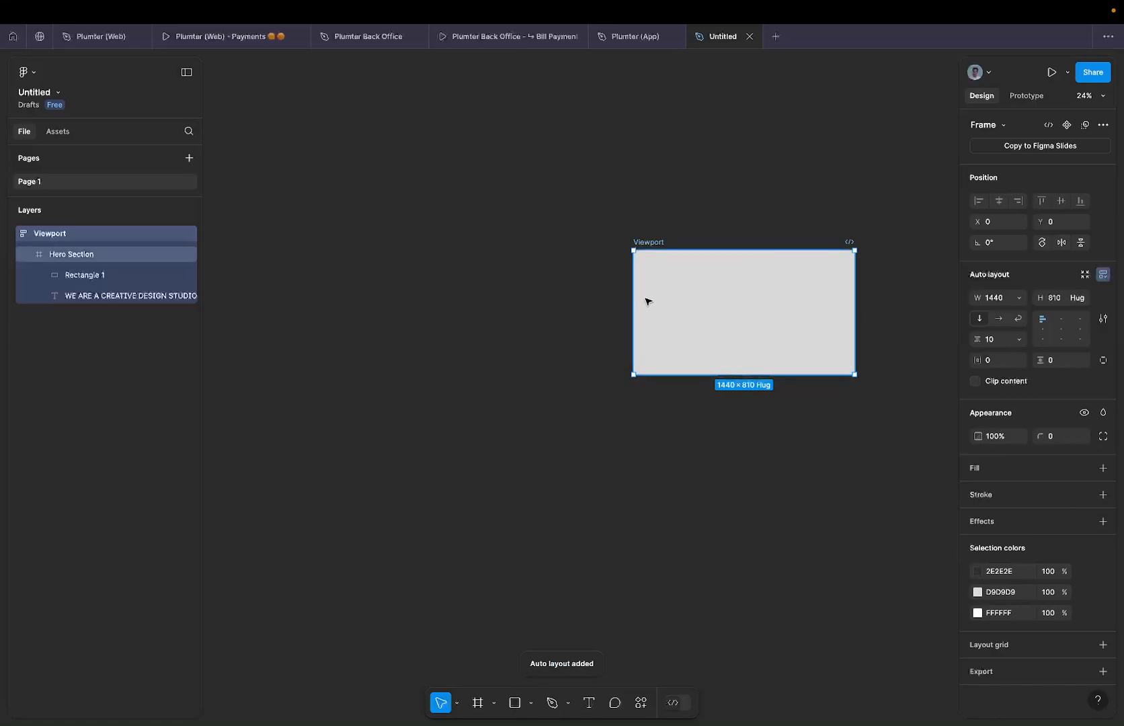
left_click(996, 341)
type("0")
key("Return")
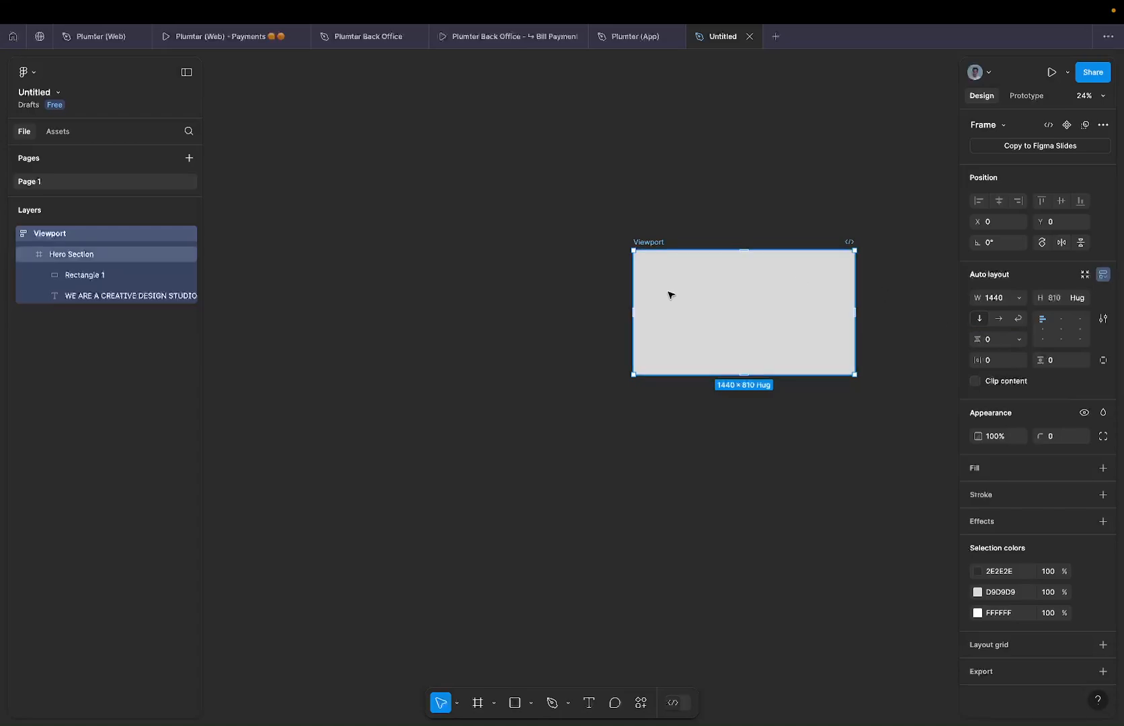
Duplicate the Hero Section inside the Viewport frame and rename the copy "Image Section".
left_click(75, 259)
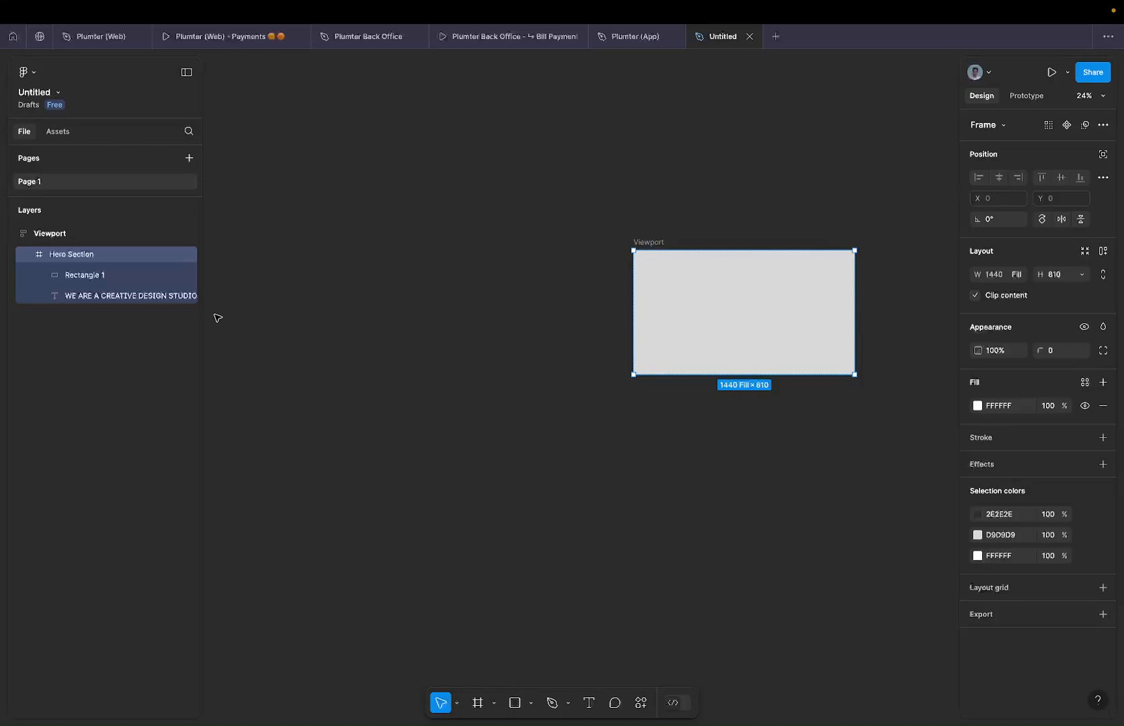
key("super+d")
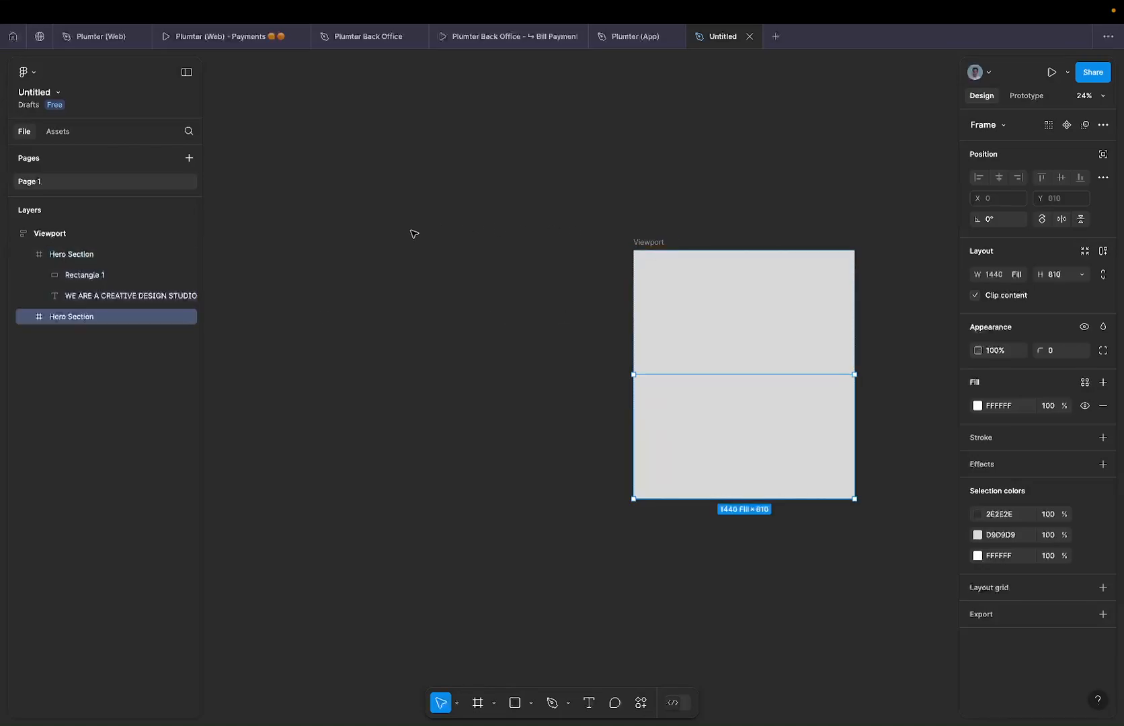
key("Return")
double_click(71, 321)
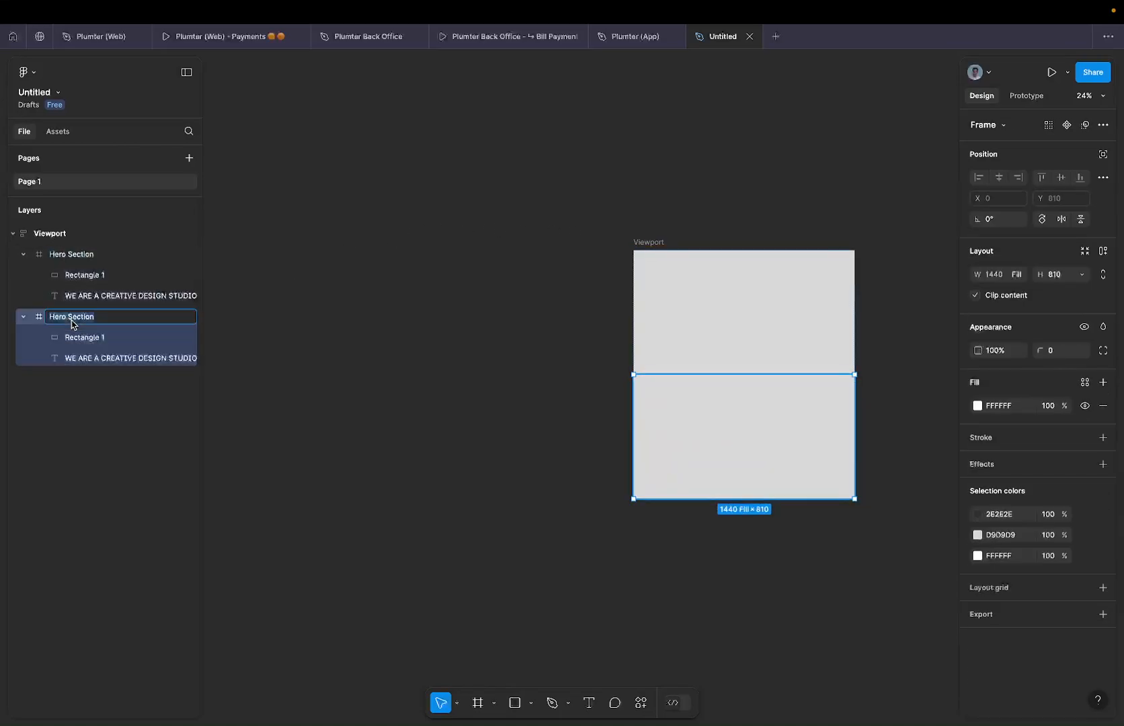
type("Image Section")
key("Return")
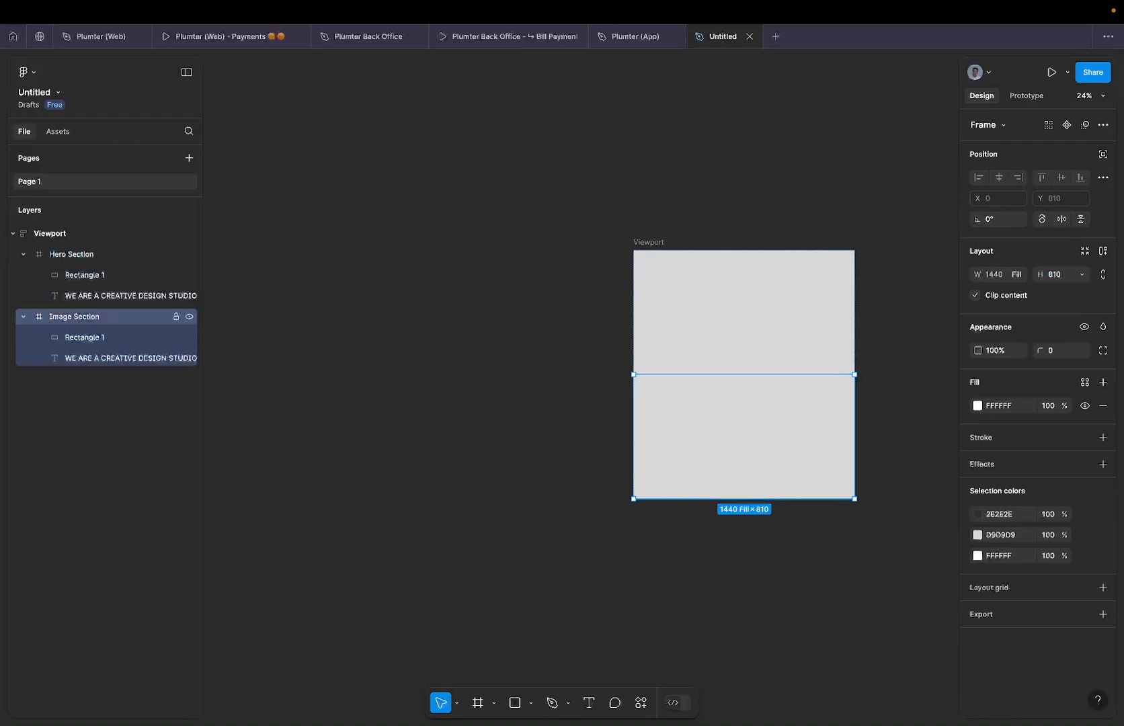
Delete the headline text from the Image Section and the rectangle from the Hero Section.
left_click(101, 358)
key("Delete")
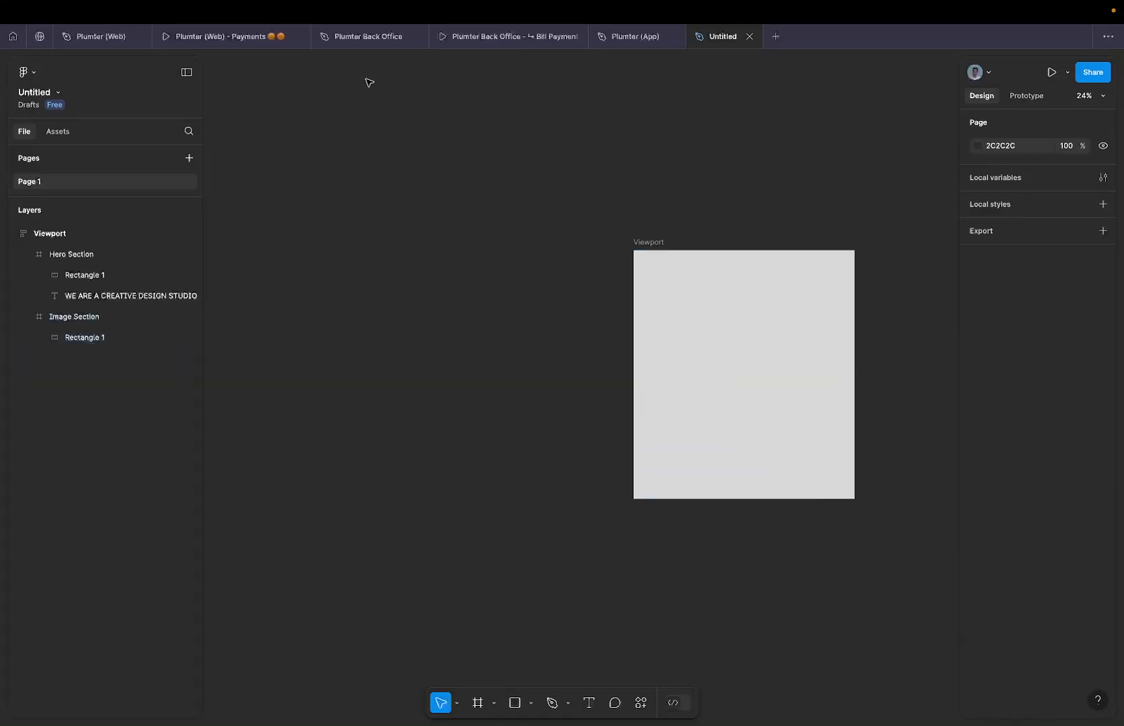
left_click(91, 275)
key("Delete")
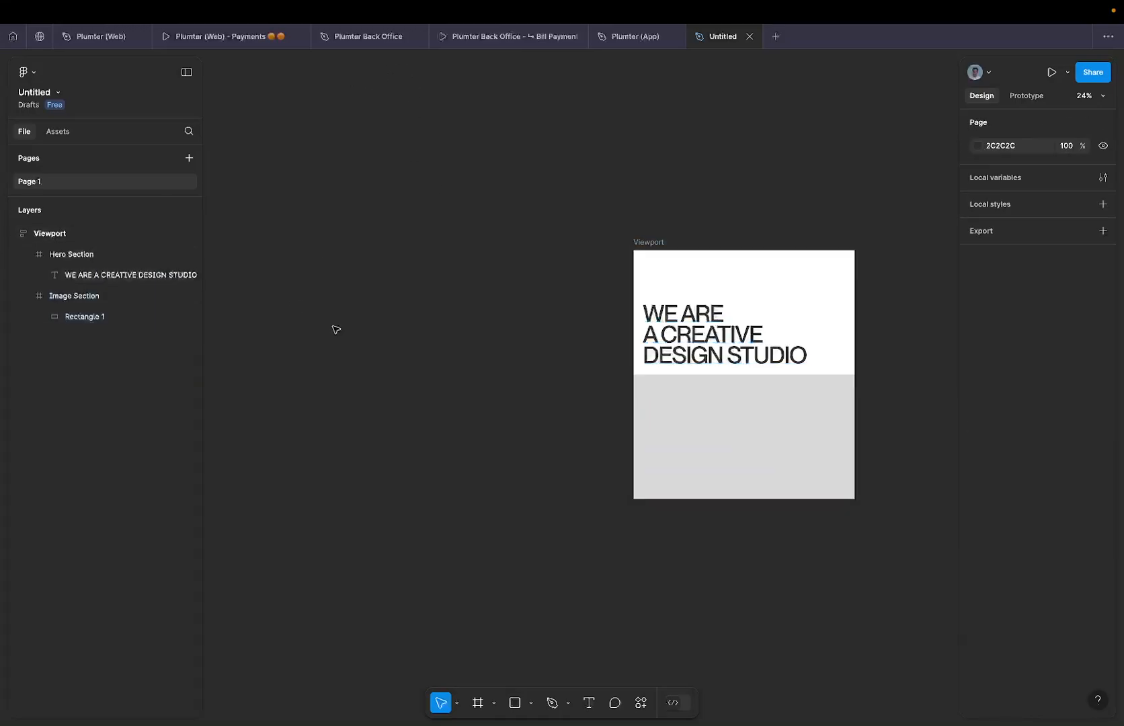
Set the Viewport frame's height to 810 and turn on Clip content for it.
left_click(644, 247)
scroll(647, 247, "up", 5)
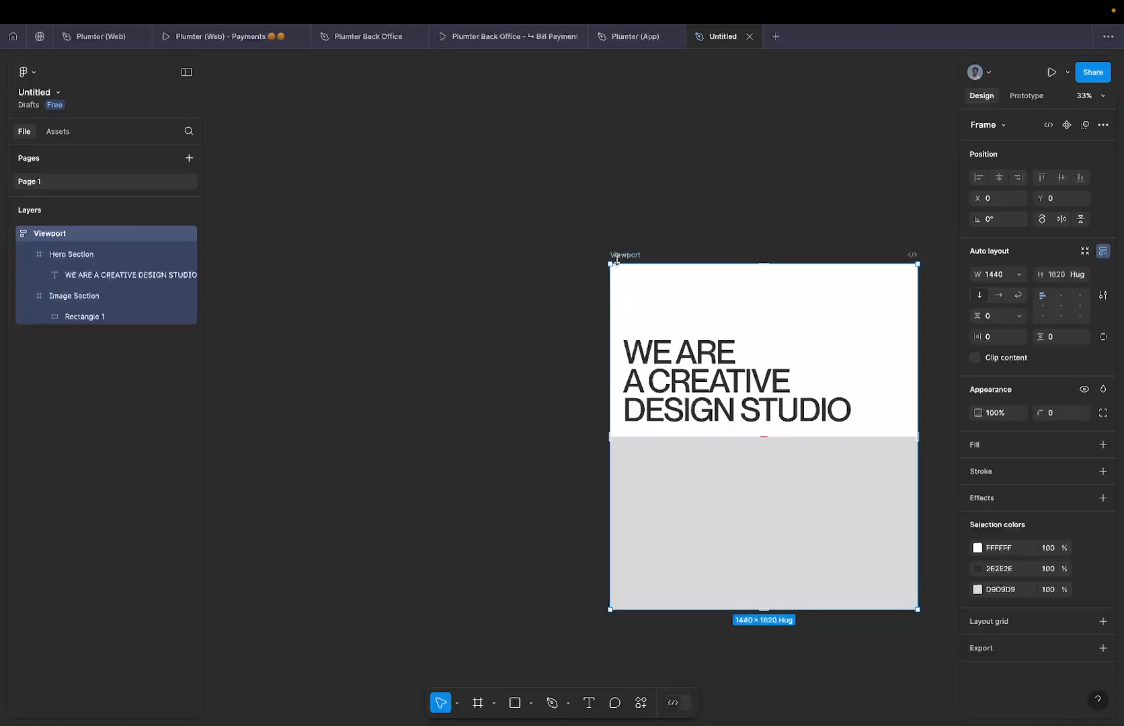
left_click(1054, 277)
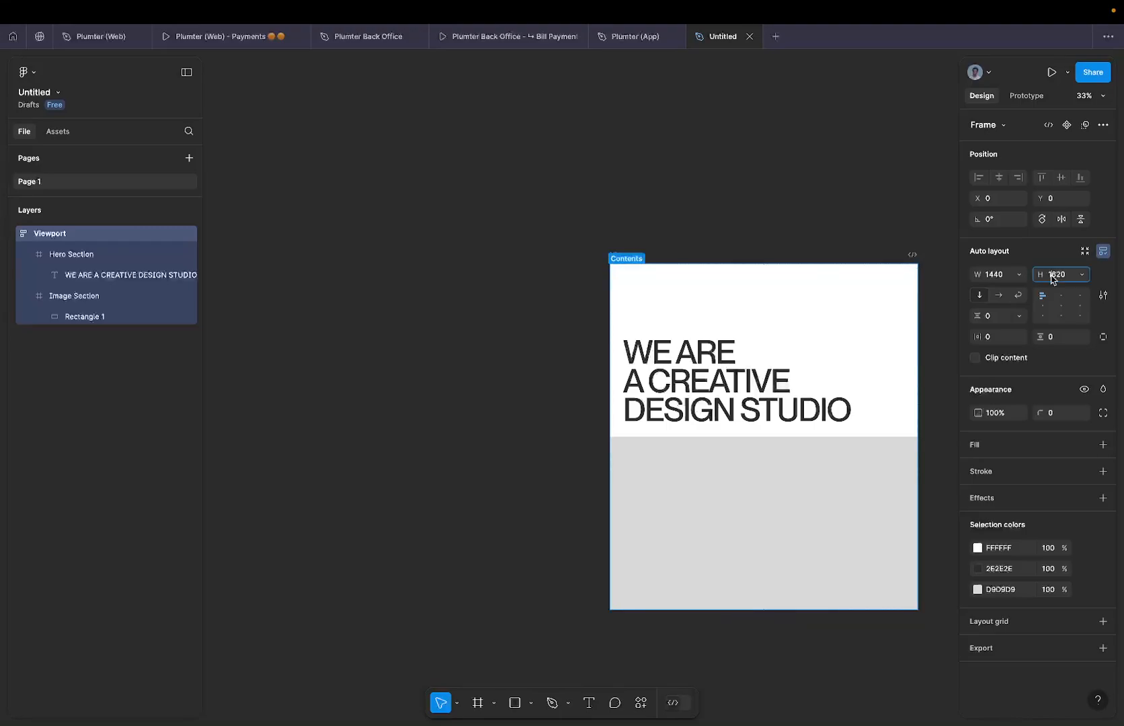
type("0")
key("Return")
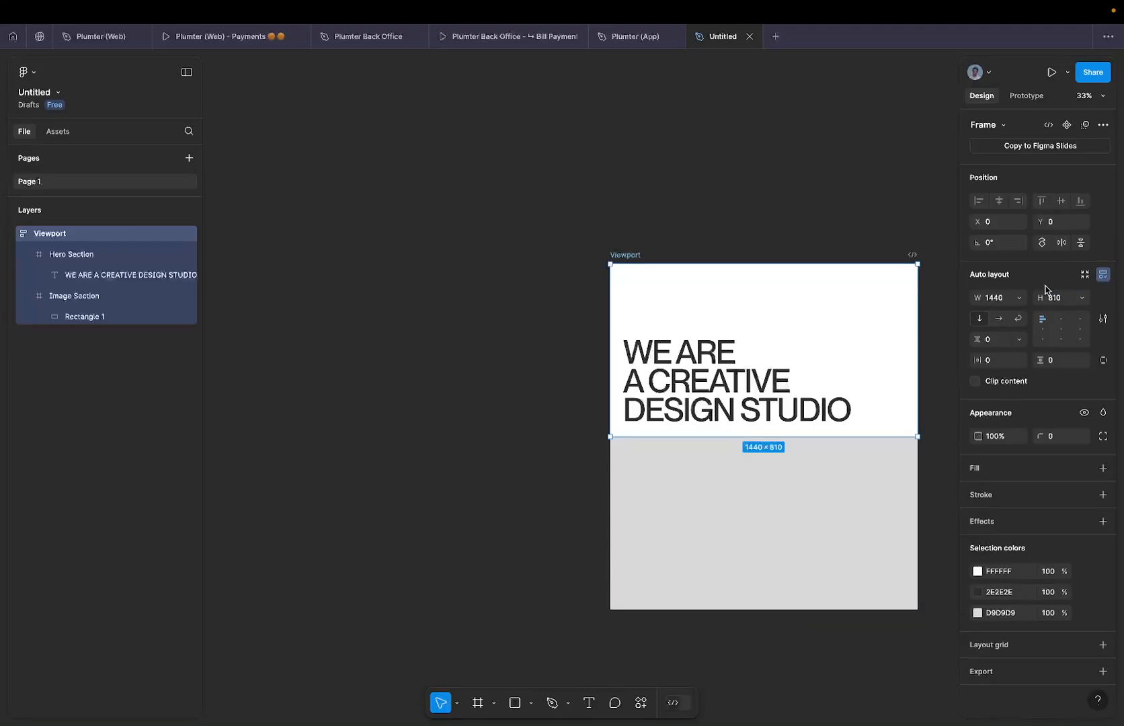
scroll(887, 301, "right", 3)
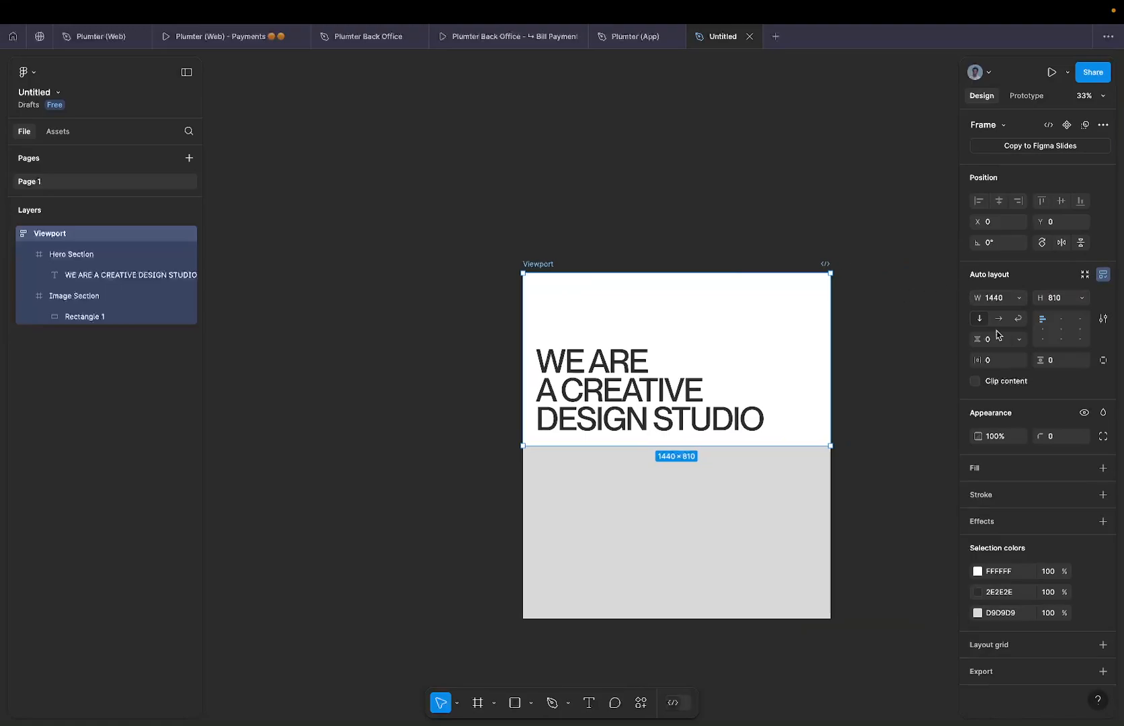
left_click(988, 383)
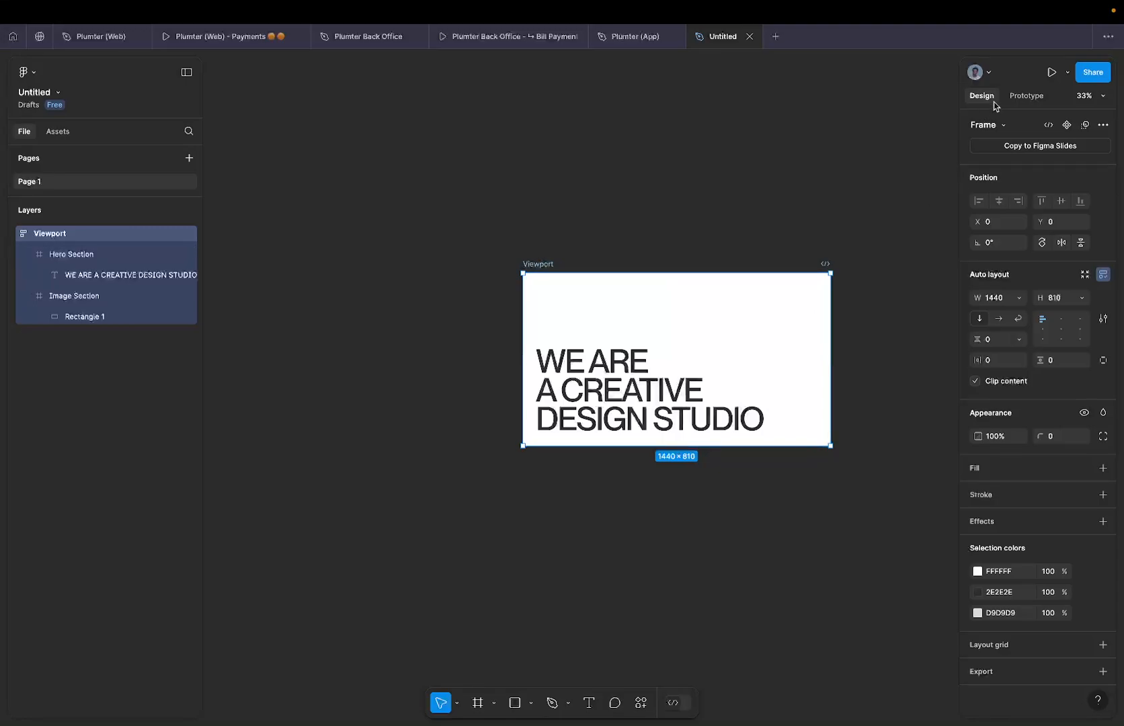
Enable overflow scrolling on the Viewport frame in its prototype settings and open the prototype preview.
left_click(1022, 95)
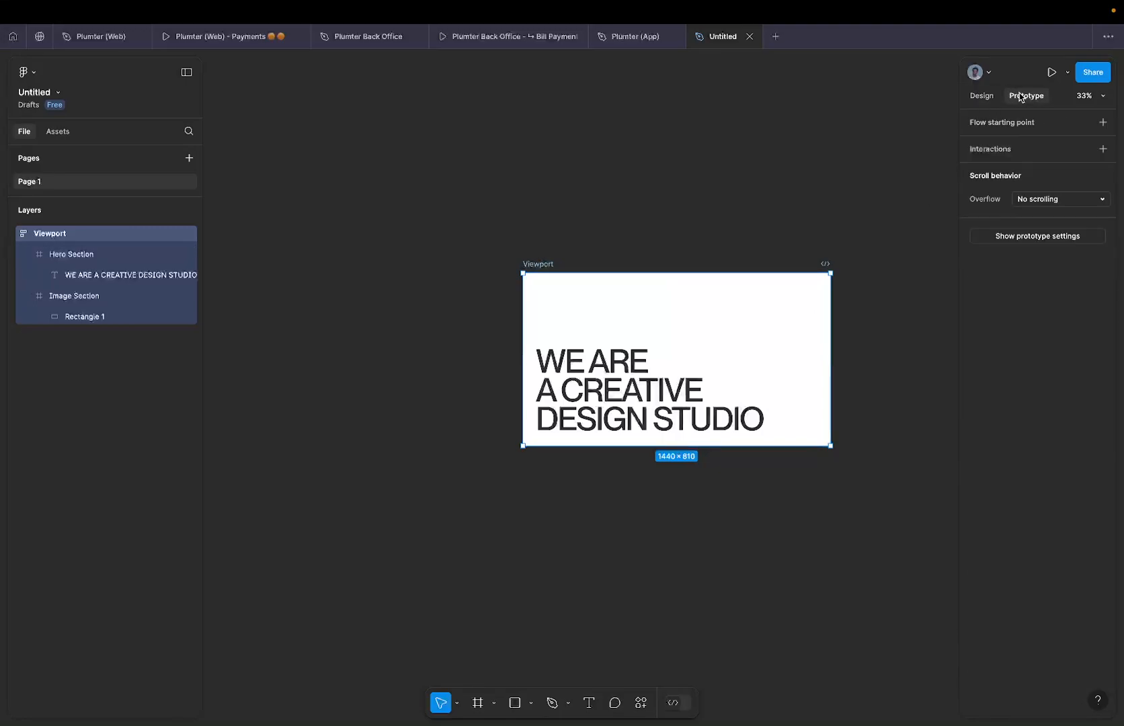
left_click(1038, 204)
left_click(1044, 229)
left_click(1051, 73)
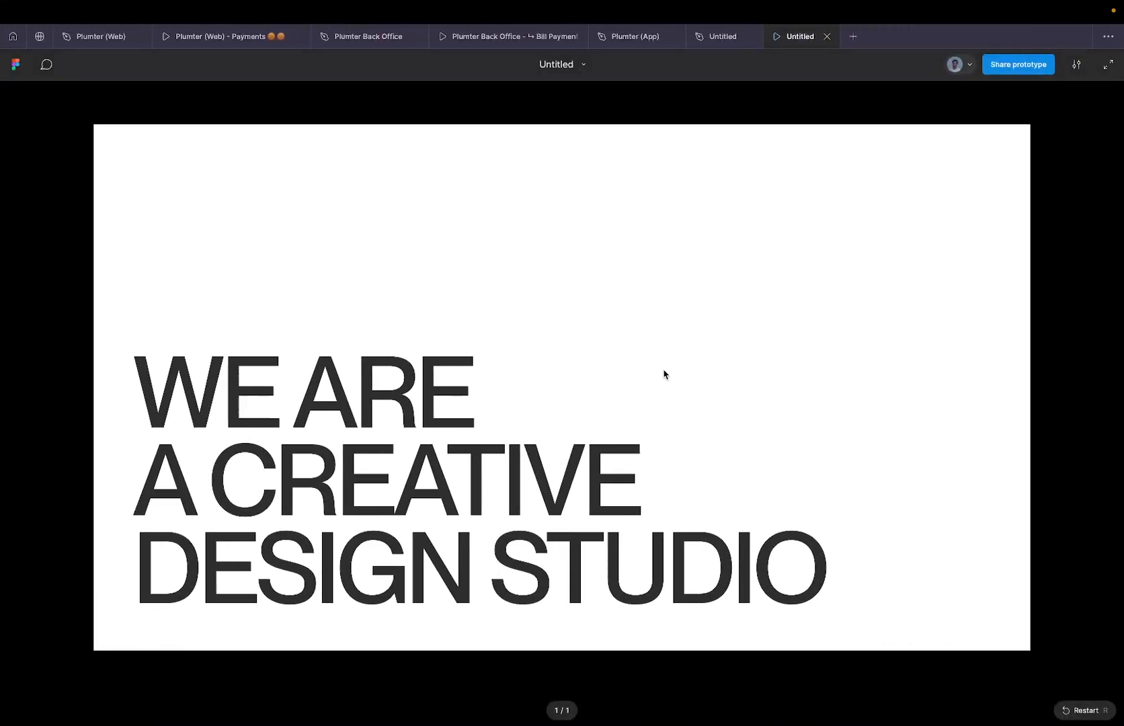
Scroll the prototype preview back and forth to check the movement between the Hero Section and the Image Section.
scroll(663, 374, "down", 6)
scroll(664, 374, "up", 4)
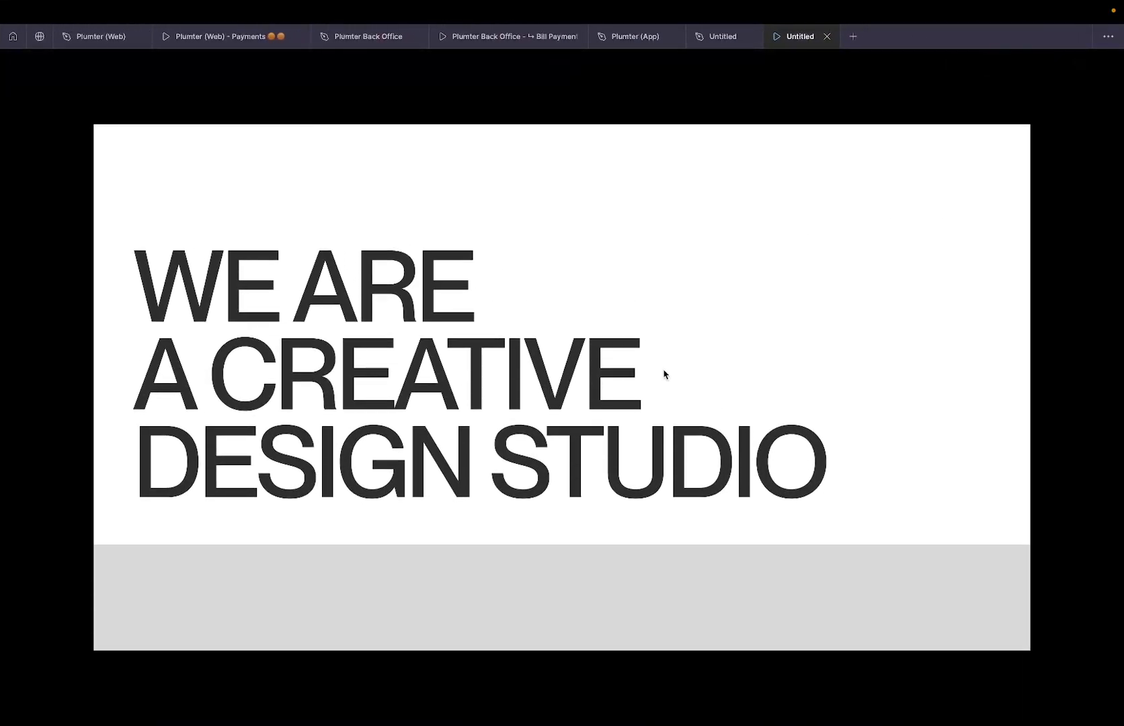
scroll(664, 374, "up", 2)
scroll(664, 374, "down", 7)
scroll(664, 373, "up", 6)
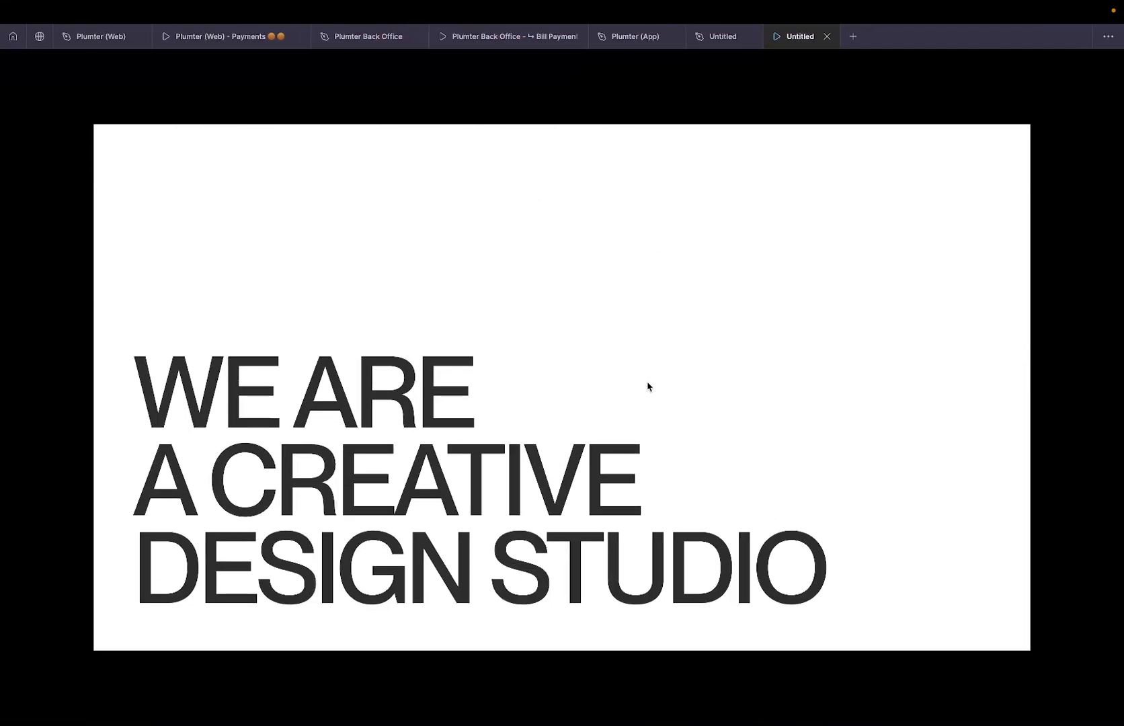
scroll(648, 386, "down", 6)
scroll(648, 384, "up", 6)
Return to the design file and turn off Clip content for the Viewport frame.
left_click(723, 36)
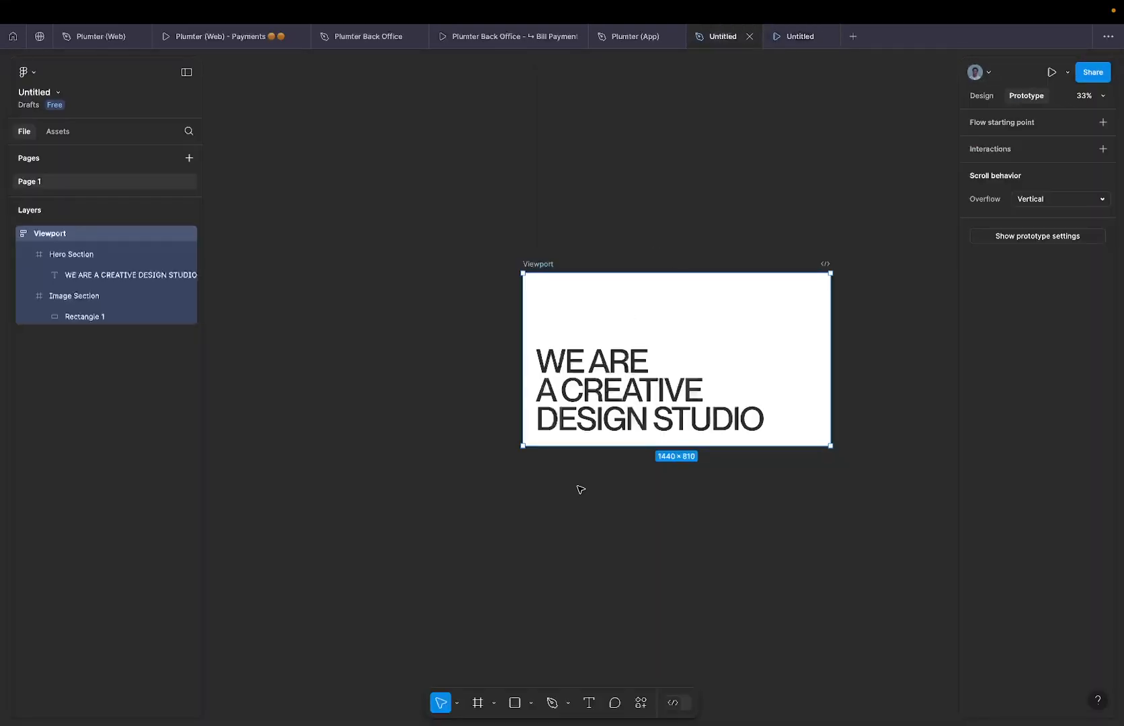
left_click(981, 96)
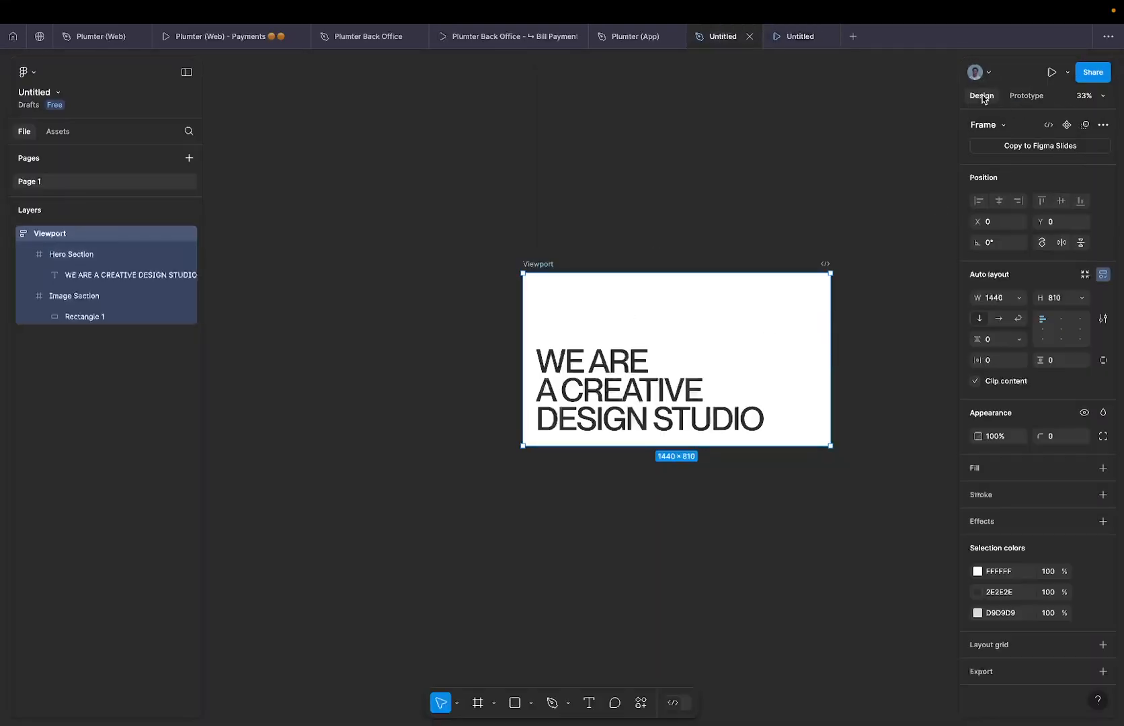
left_click(1001, 384)
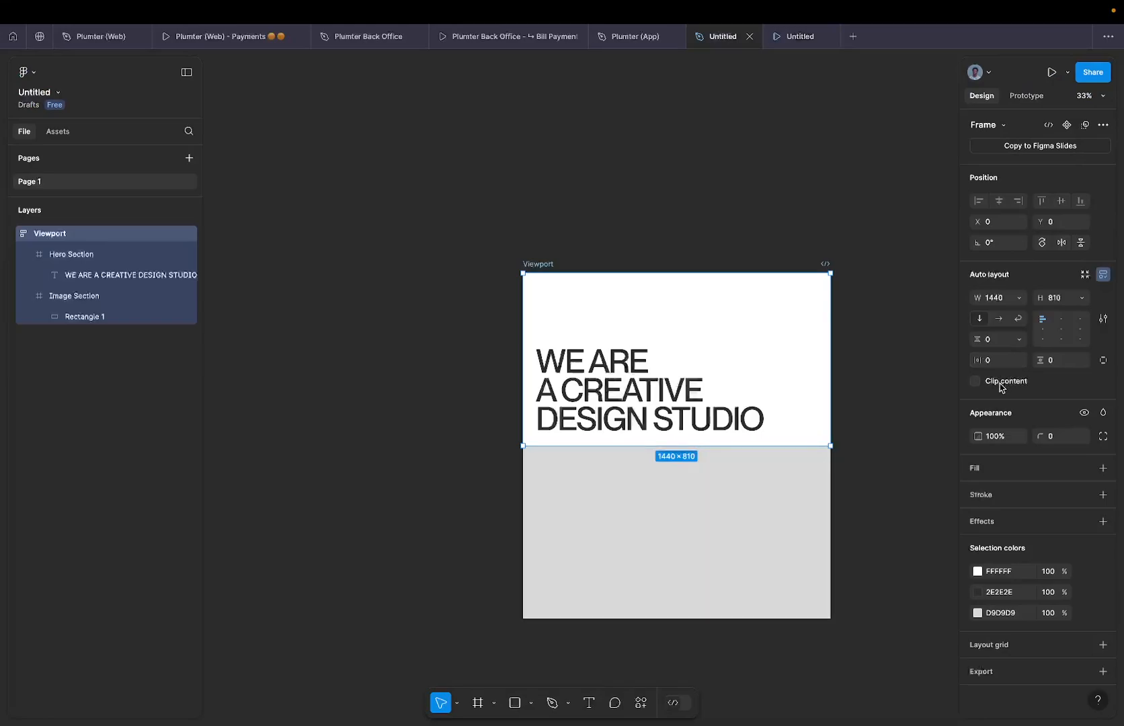
Copy the Image Section out of the Viewport and place it as a standalone frame left of the Viewport on the canvas.
left_click(695, 517)
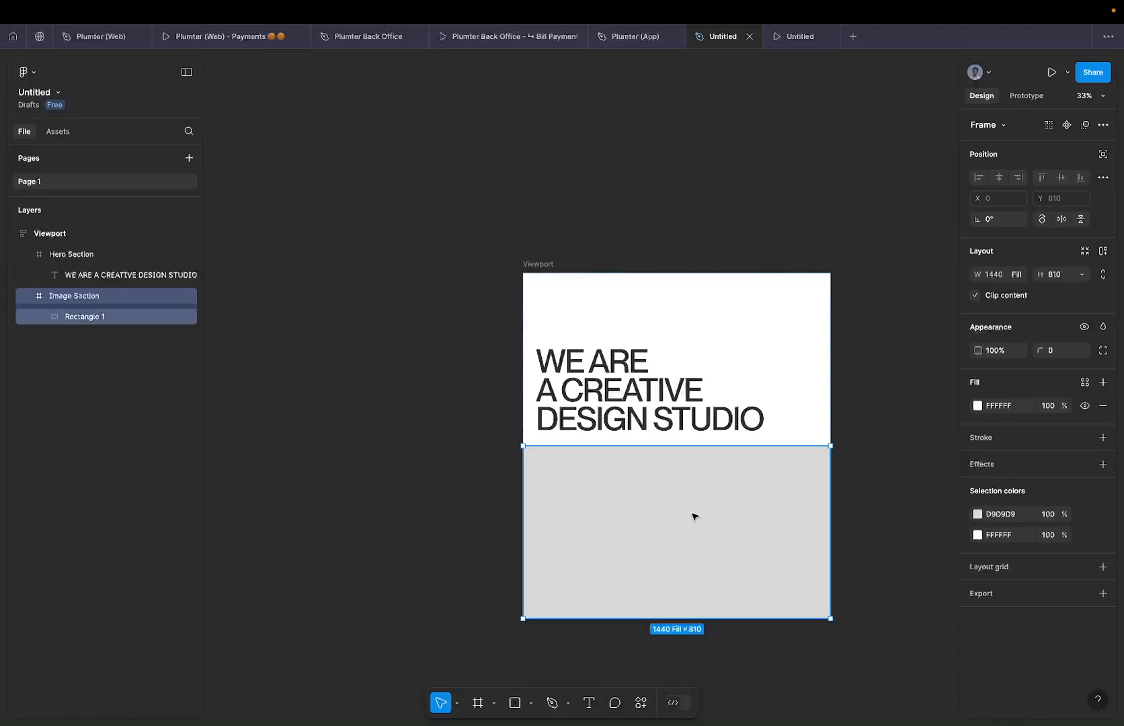
left_click(297, 173)
right_click(299, 174)
left_click(334, 182)
scroll(367, 188, "left", 5)
left_click_drag(555, 185, 362, 178)
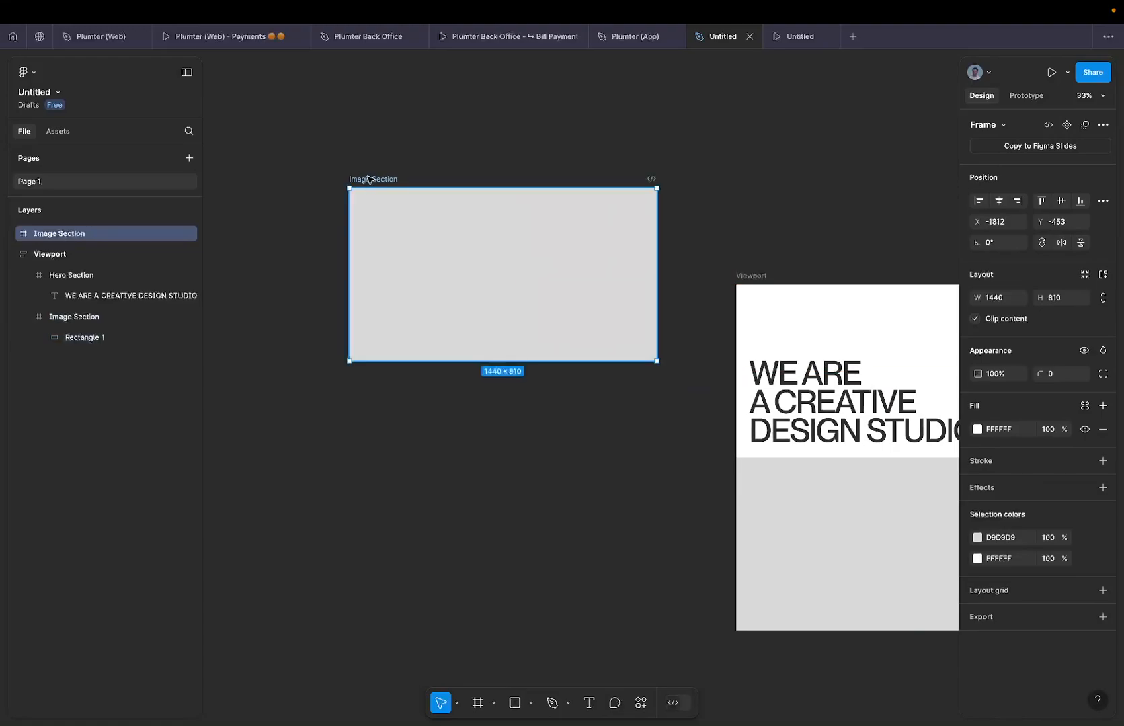
left_click(832, 521)
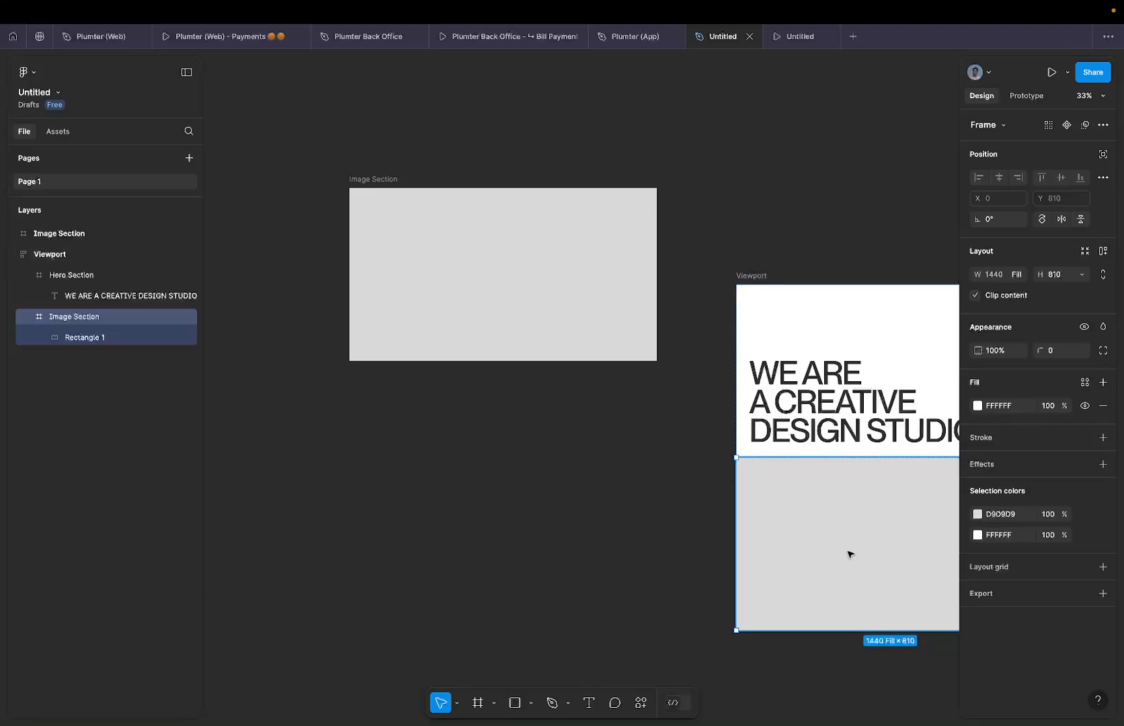
left_click_drag(630, 211, 673, 196)
left_click(461, 172)
left_click_drag(462, 172, 348, 171)
Rename the rectangle inside the standalone Image Section frame "Image".
key("ctrl+v")
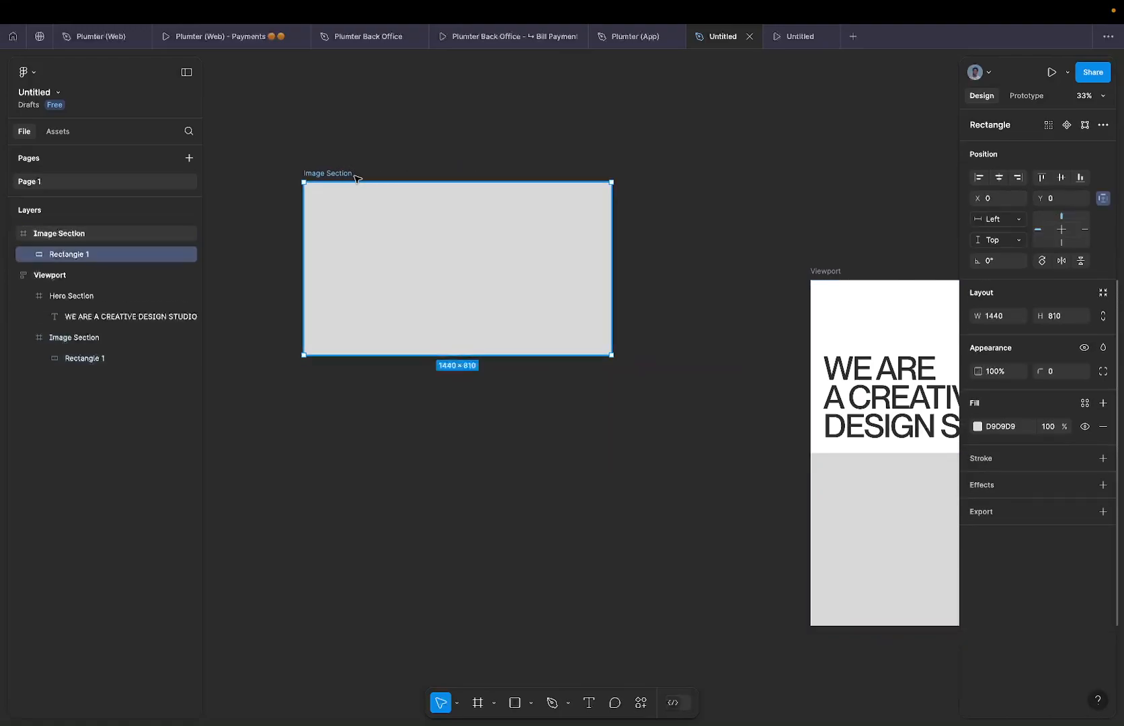
double_click(74, 255)
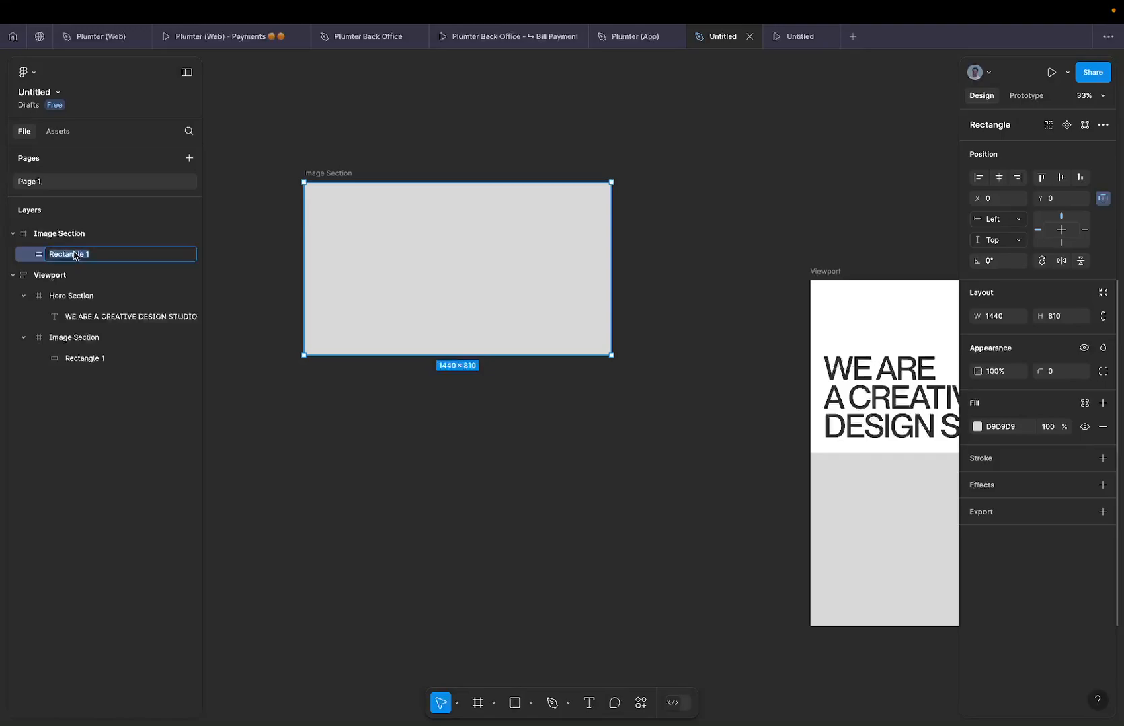
type("Image")
key("Return")
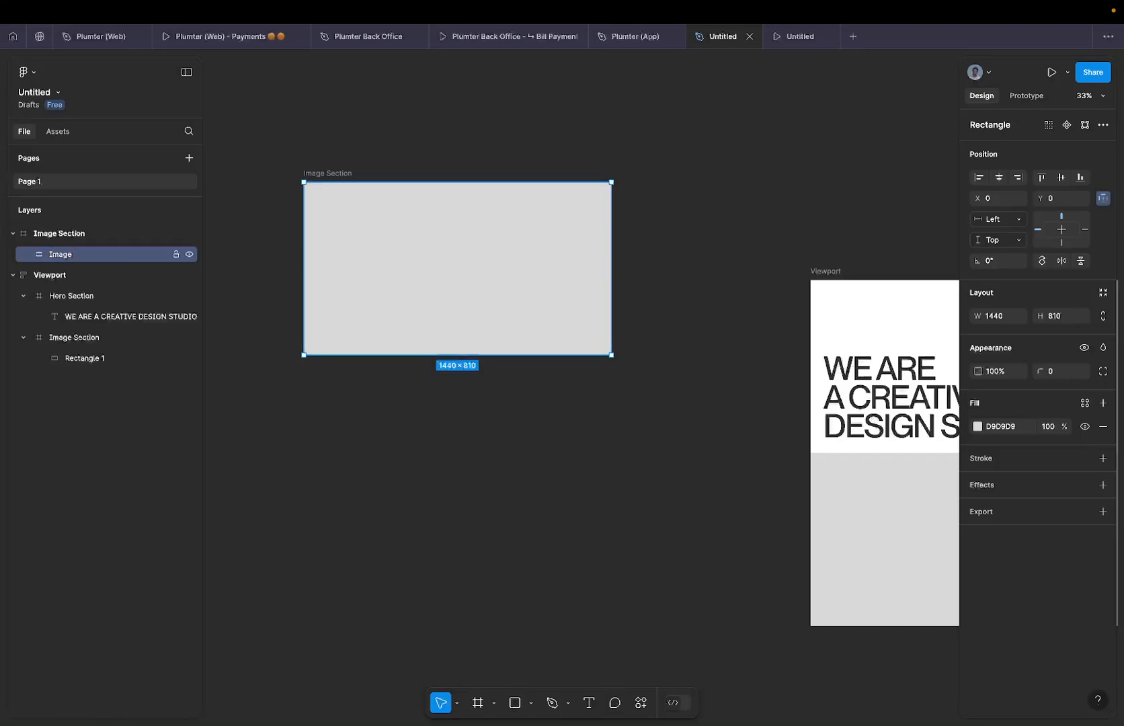
left_click(321, 172)
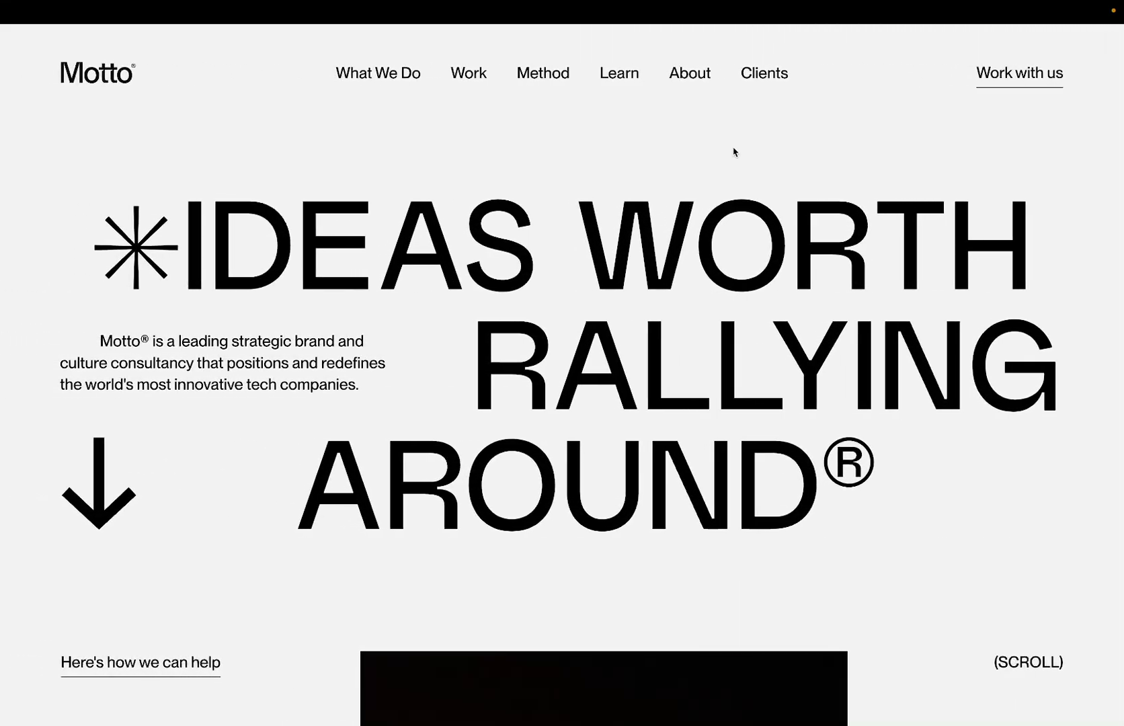
Examine how the hero video's size and position behave during scrolling on the Motto homepage, and return to the Figma file.
scroll(733, 151, "down", 5)
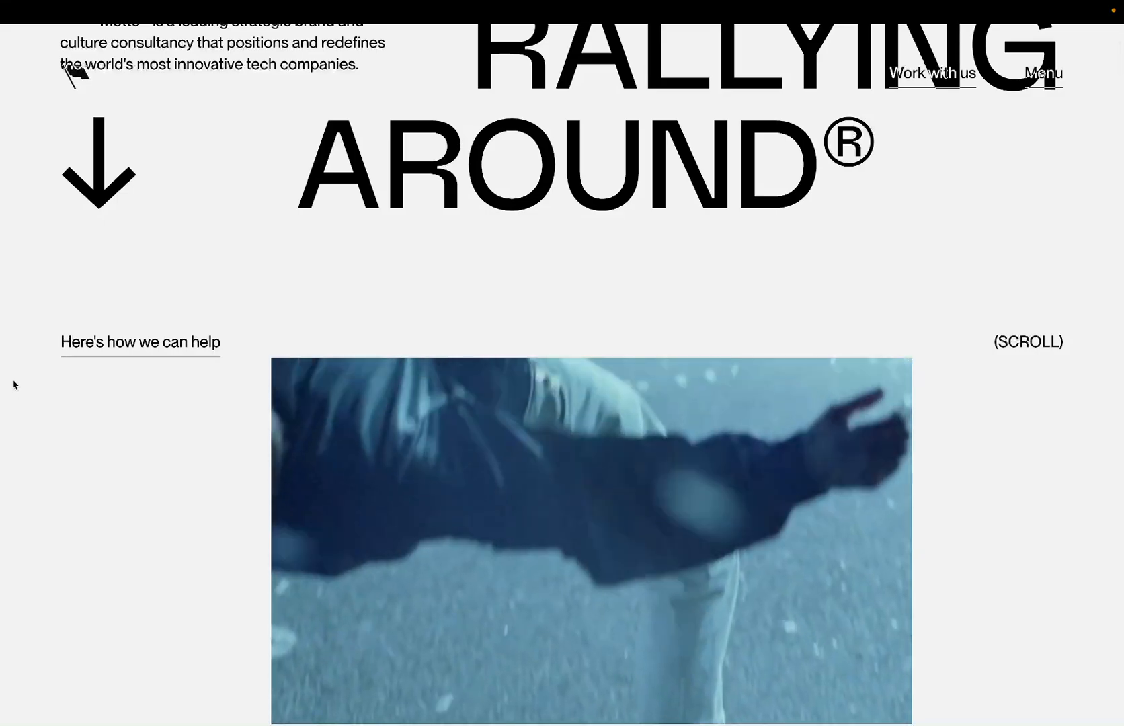
key("ctrl+Right")
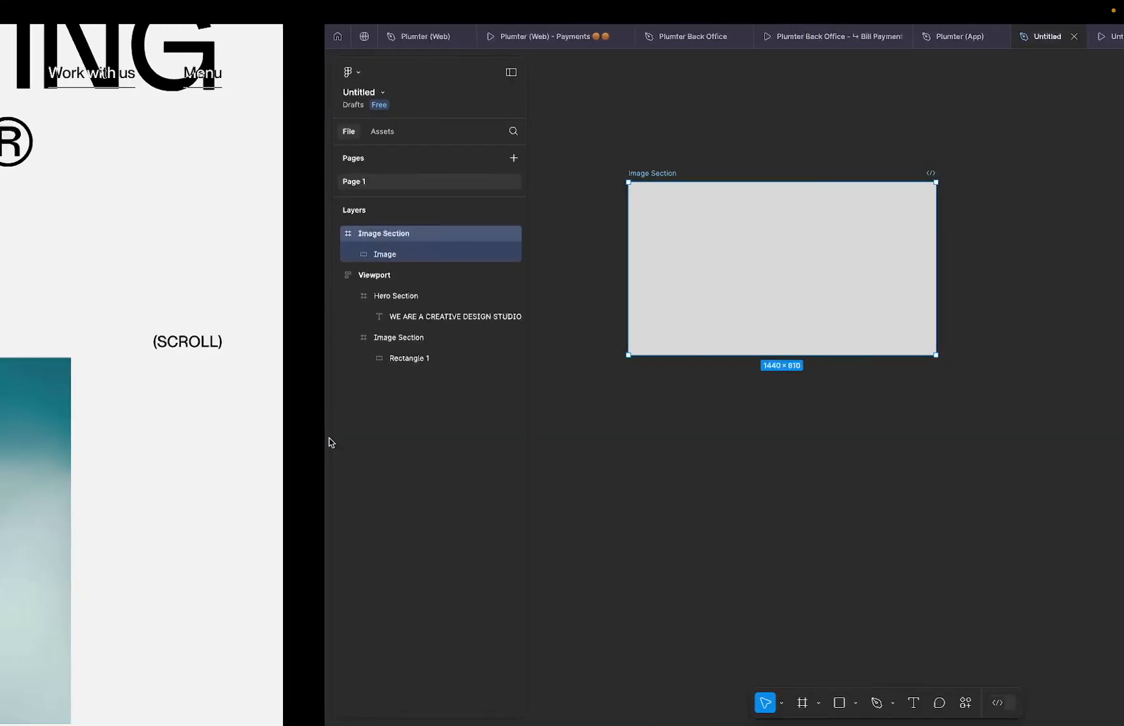
scroll(406, 281, "left", 8)
key("ctrl+Left")
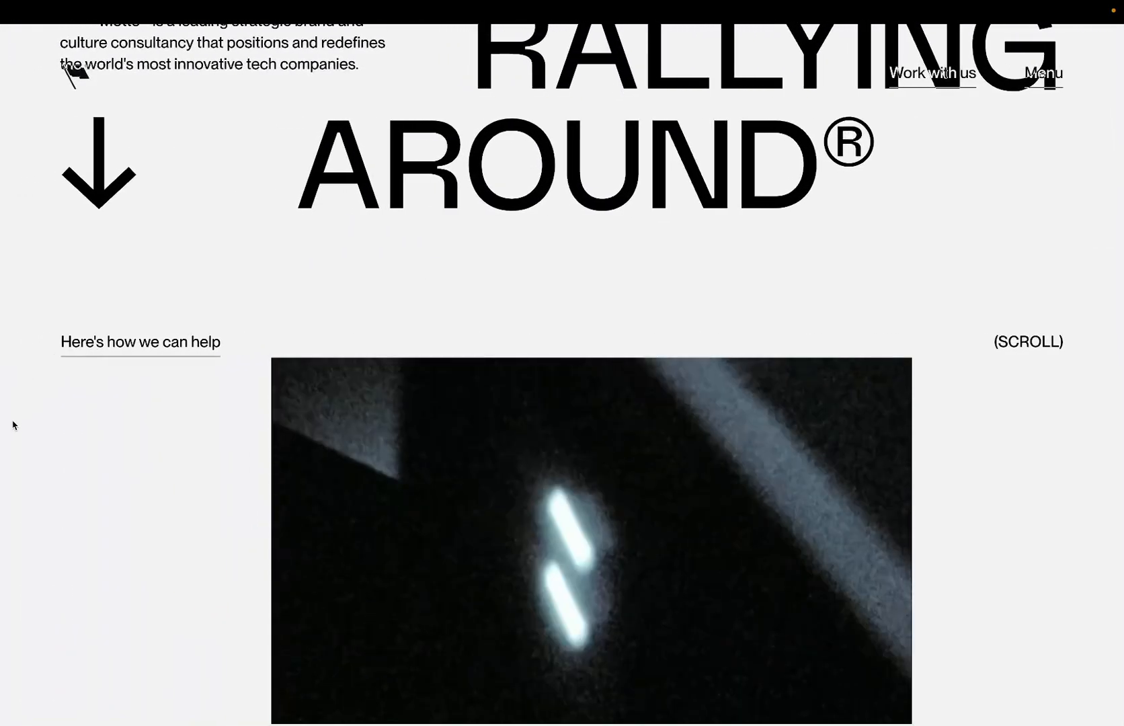
scroll(553, 424, "down", 1)
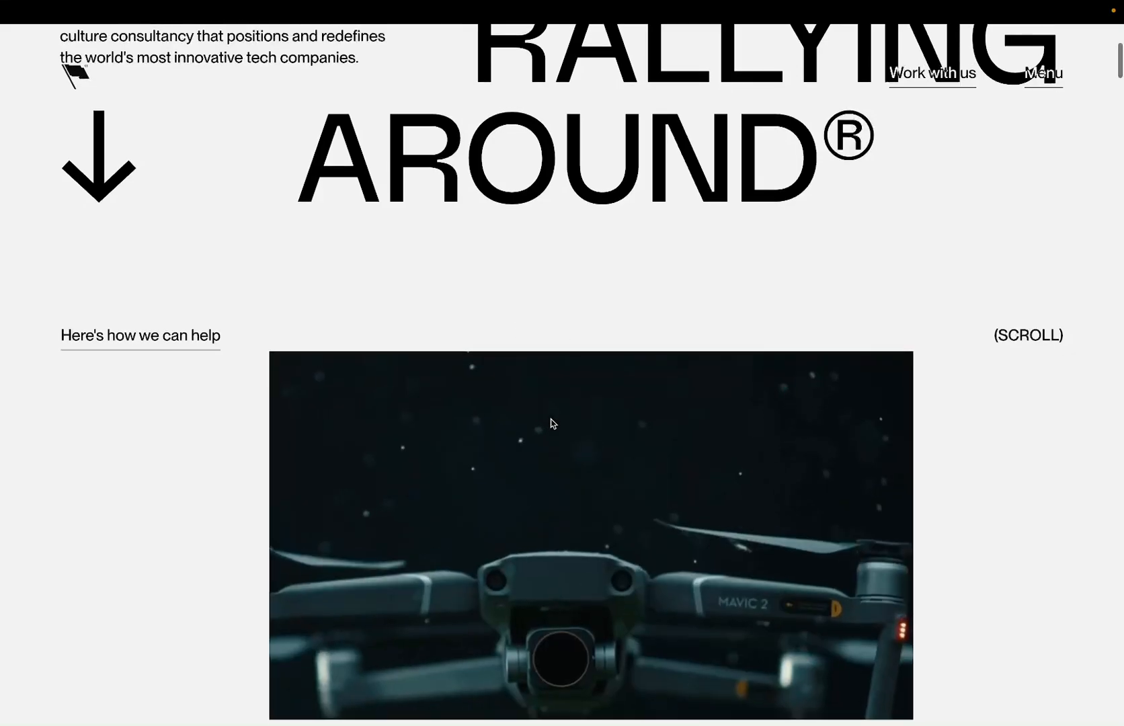
scroll(553, 423, "down", 2)
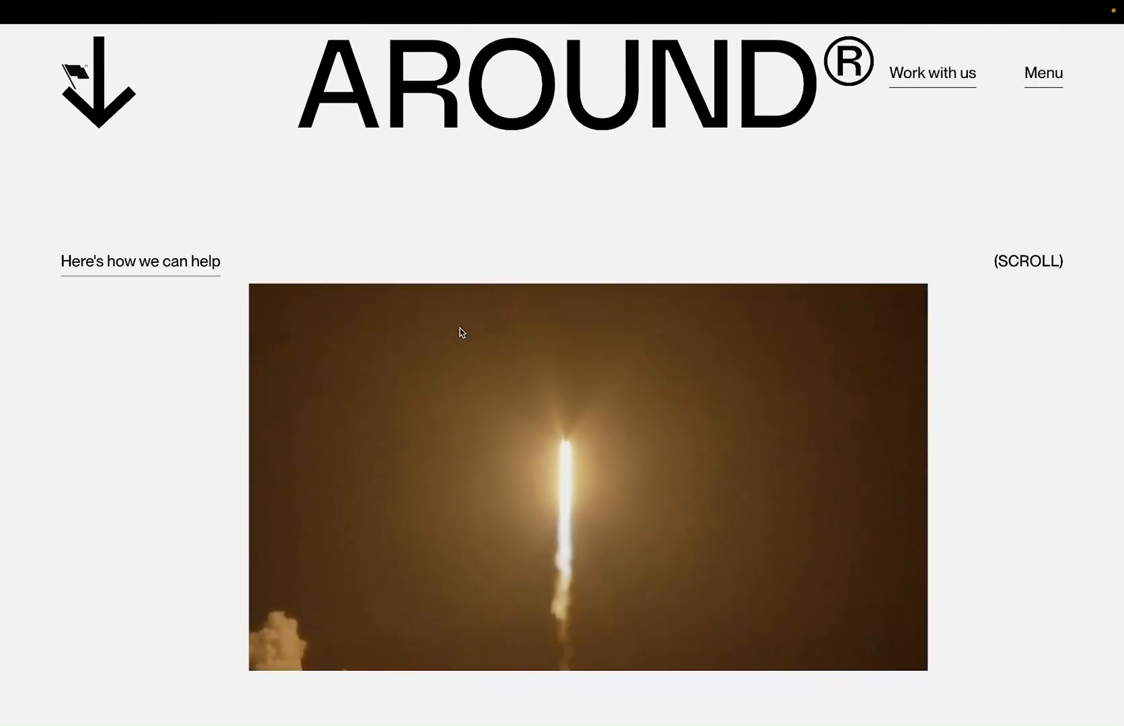
scroll(460, 330, "down", 3)
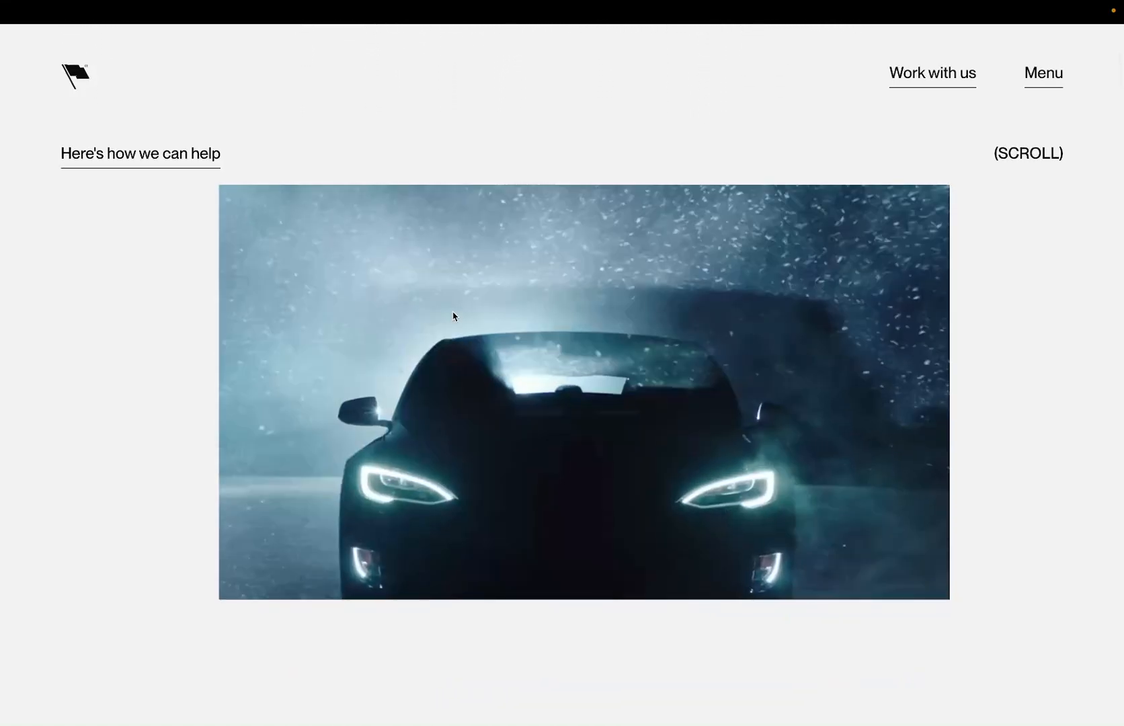
scroll(454, 316, "down", 3)
scroll(453, 317, "down", 3)
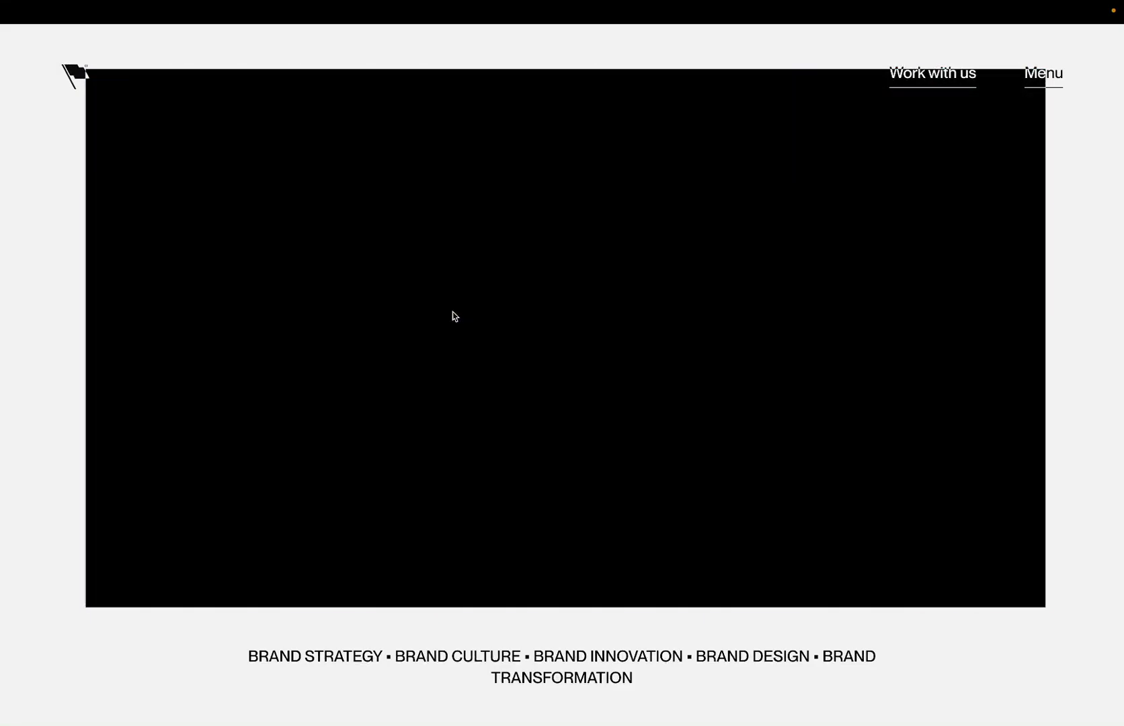
scroll(454, 316, "up", 5)
scroll(454, 316, "up", 5)
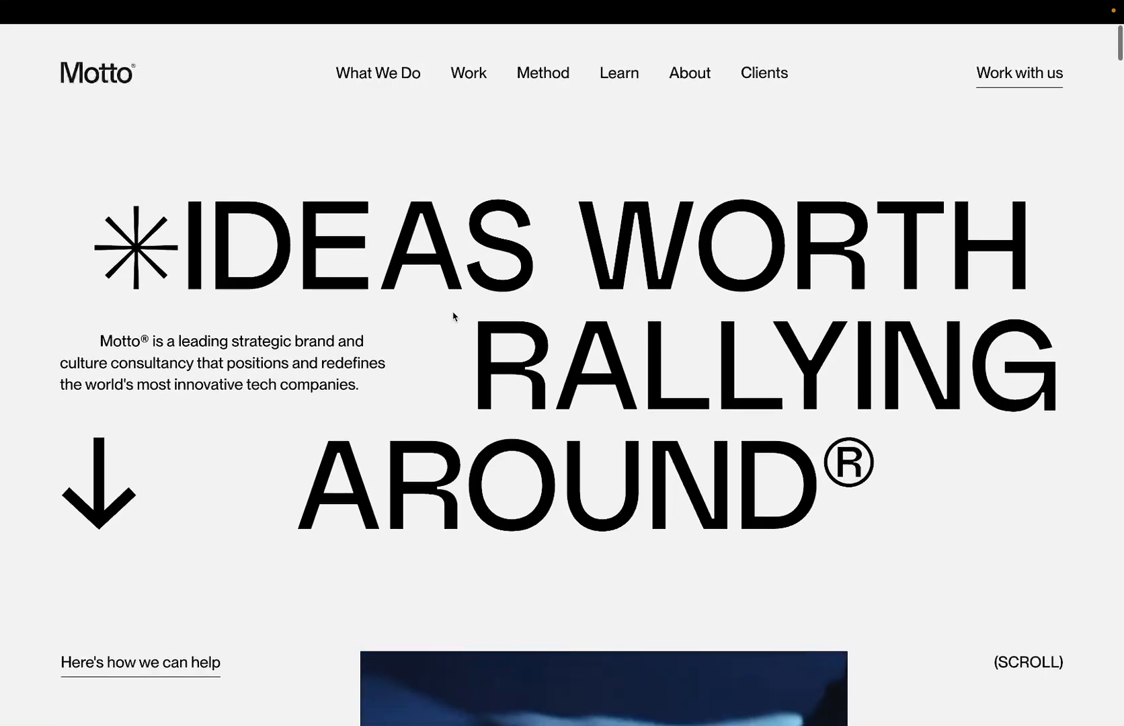
scroll(454, 316, "down", 5)
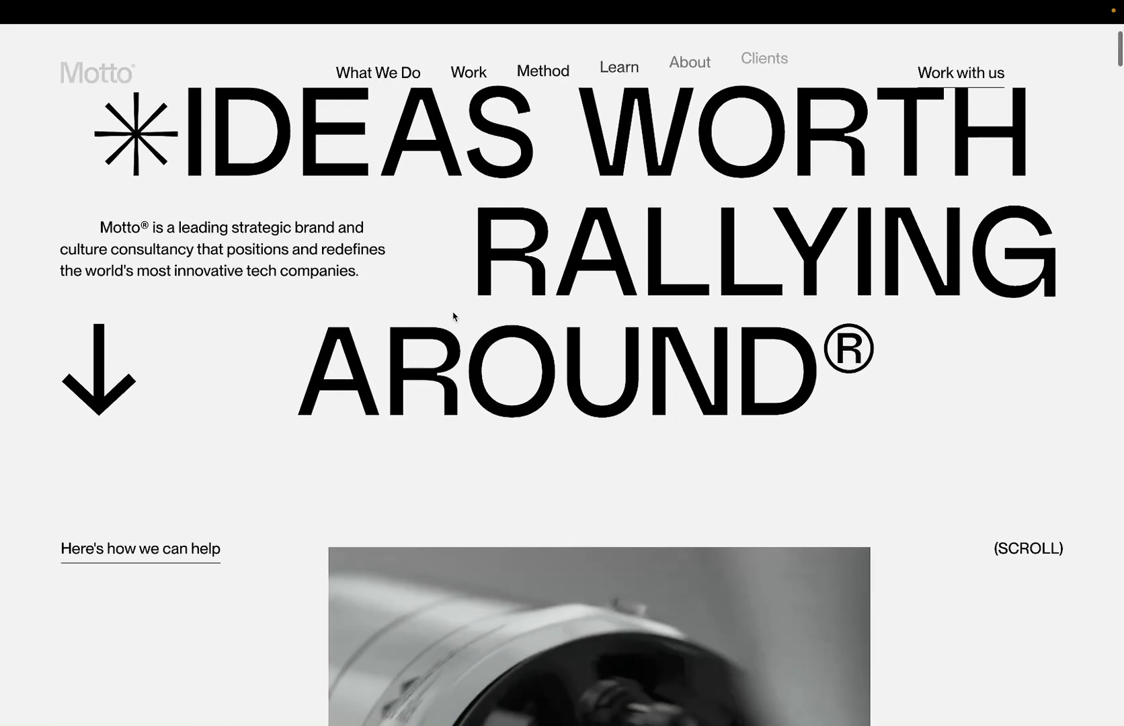
key("ctrl+Right")
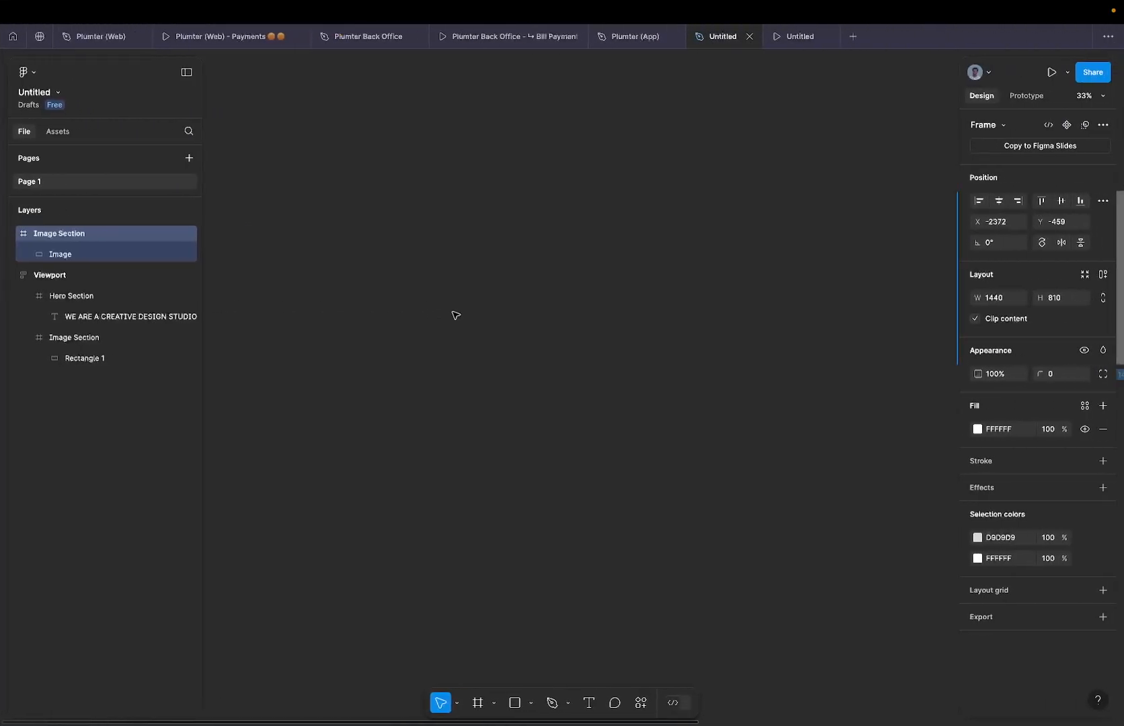
key("shift+2")
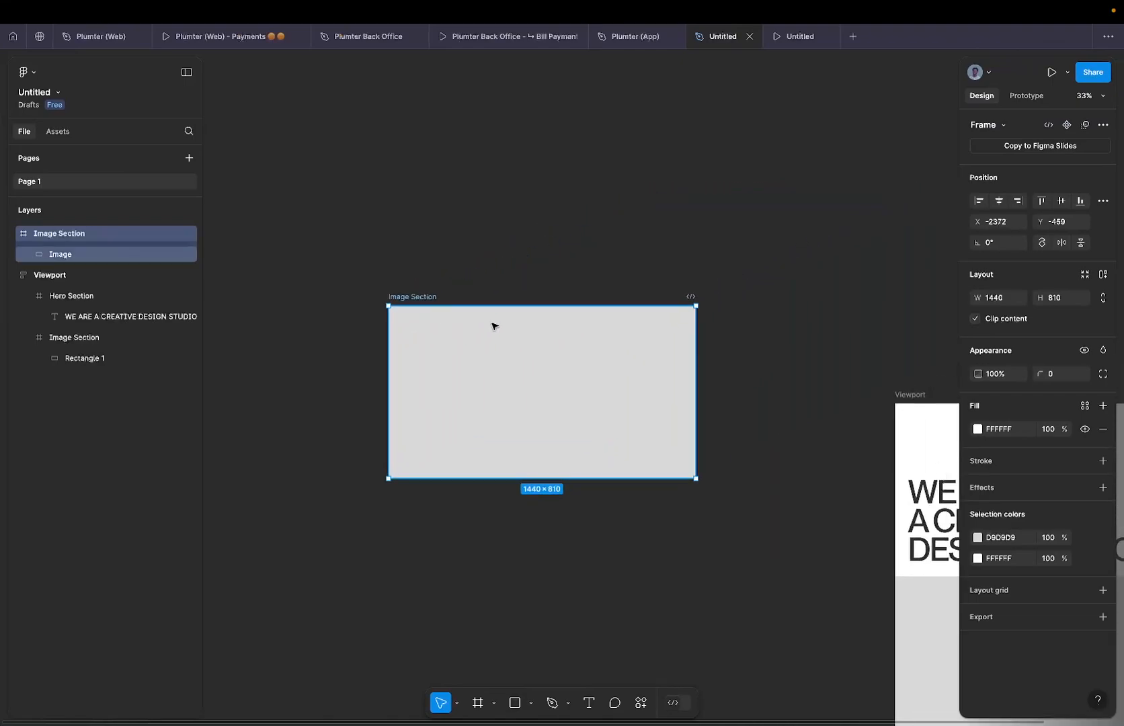
left_click(492, 326)
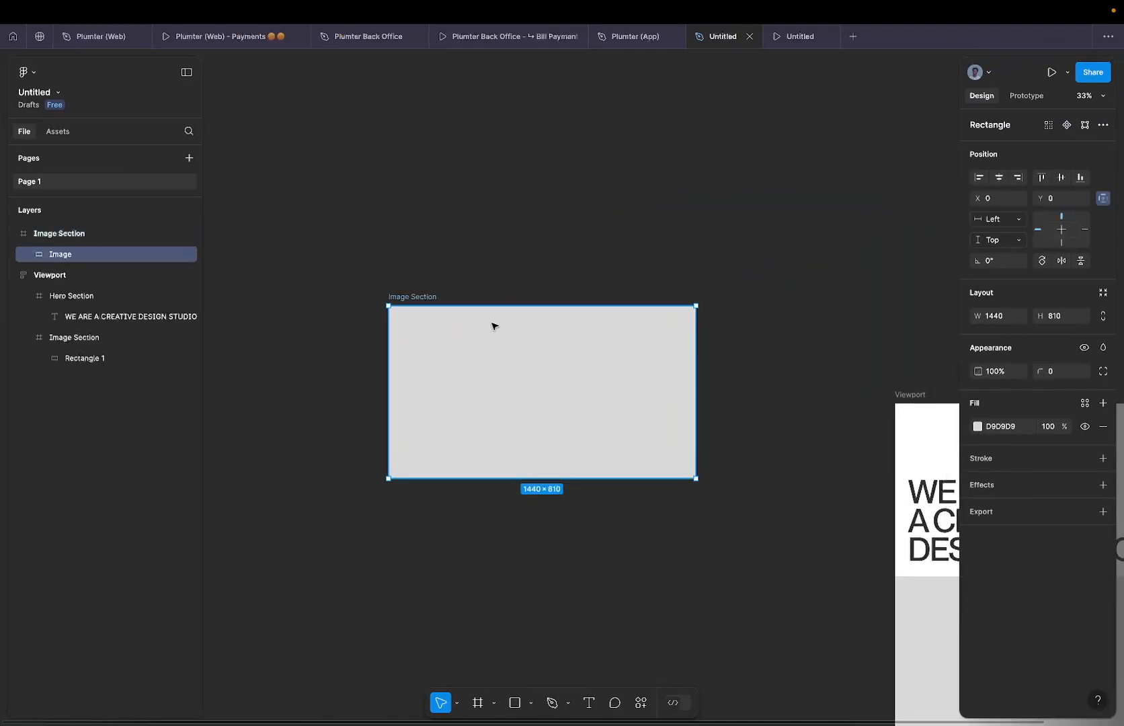
key("ctrl+d")
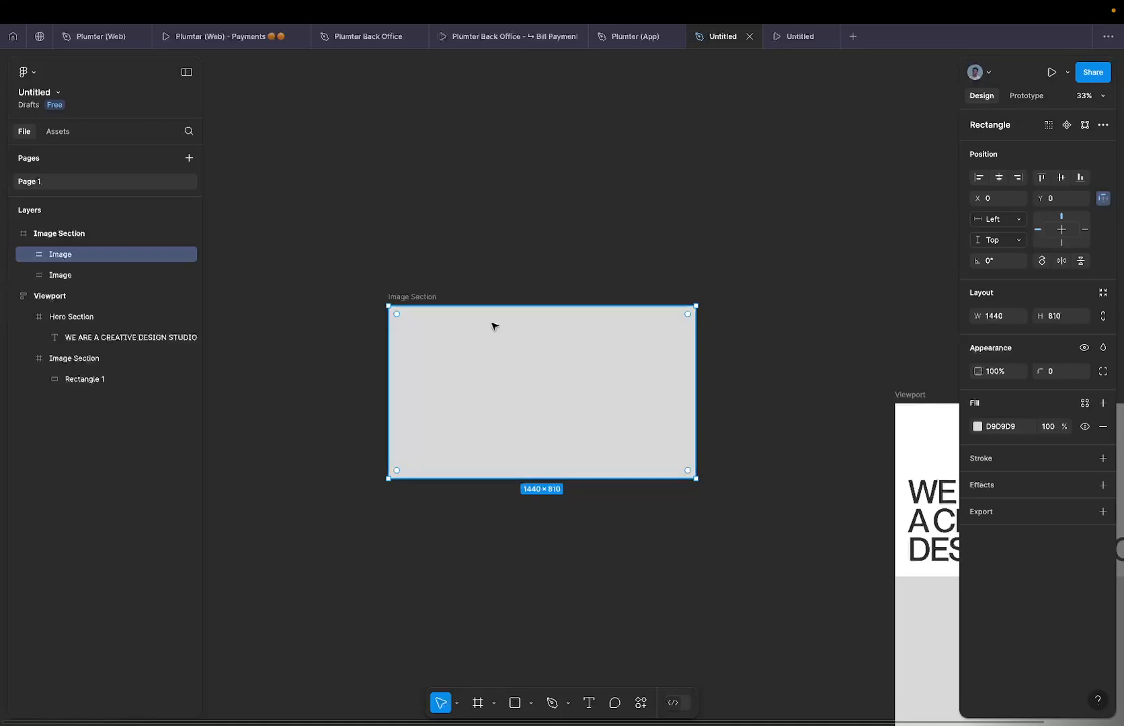
key("ctrl+z")
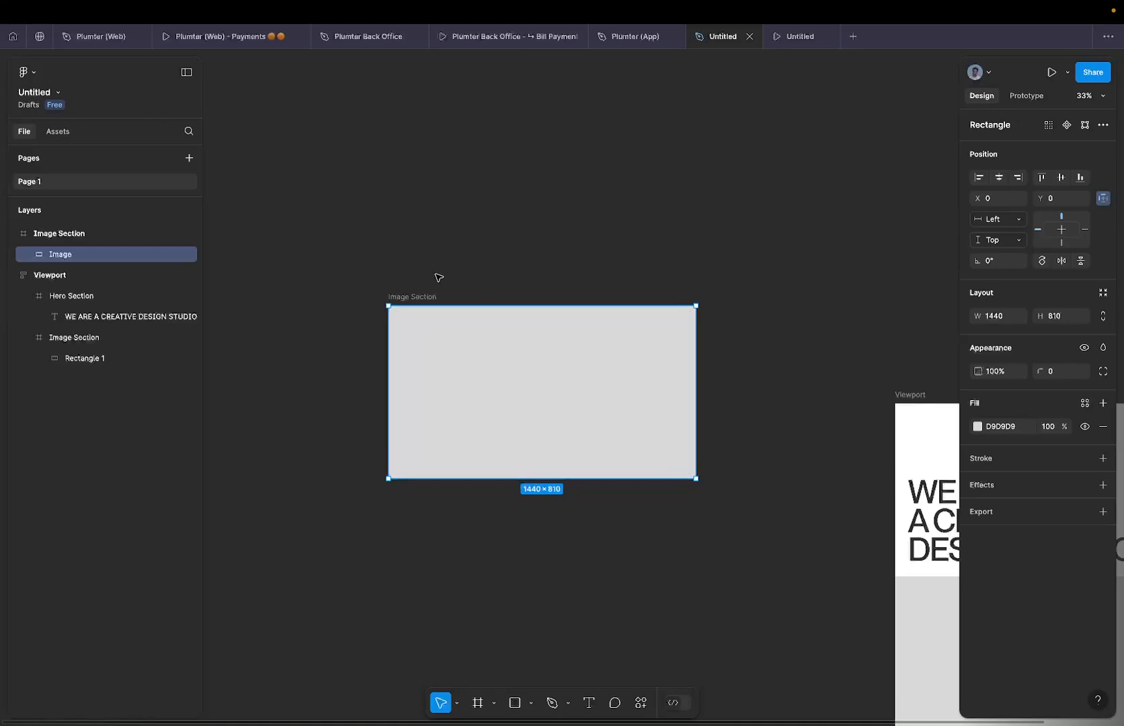
key("Escape")
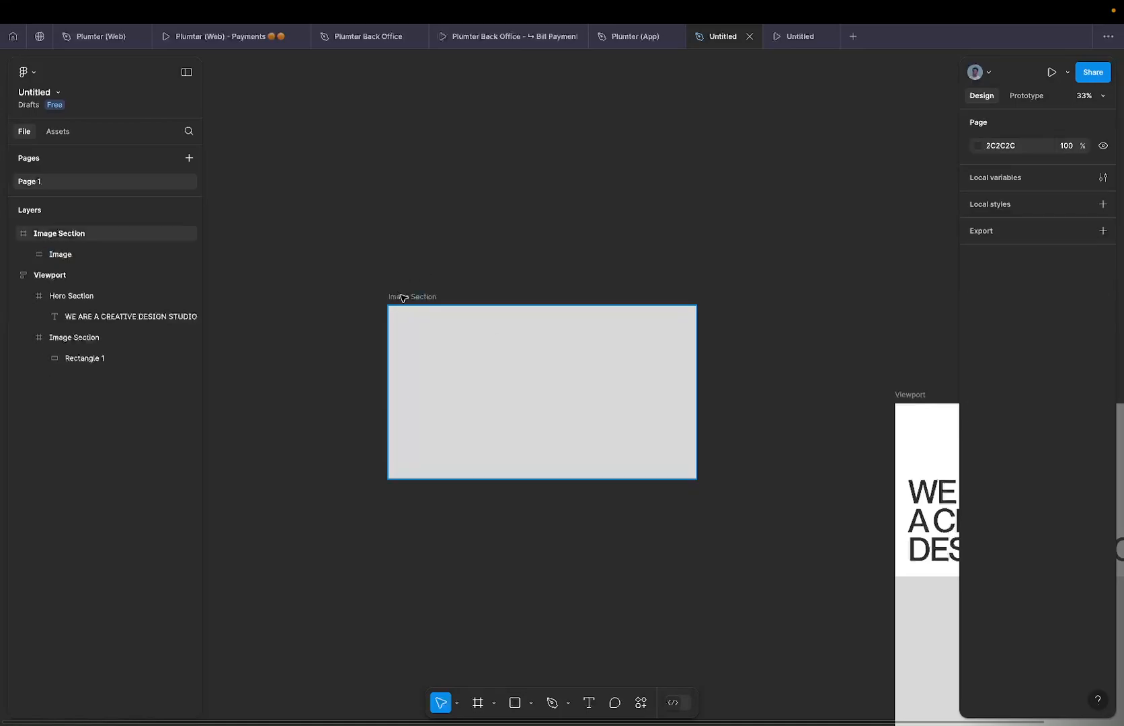
Duplicate the Image rectangle inside the standalone Image Section frame and rename the copy "Trigger Area".
left_click(432, 352)
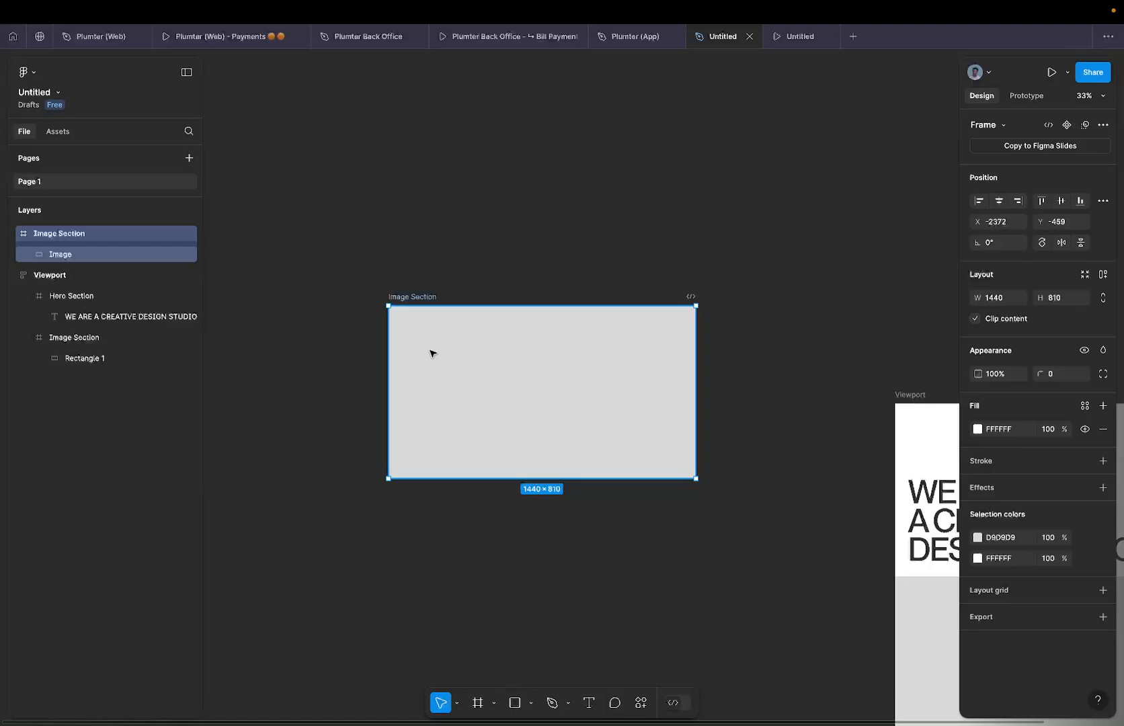
double_click(432, 353)
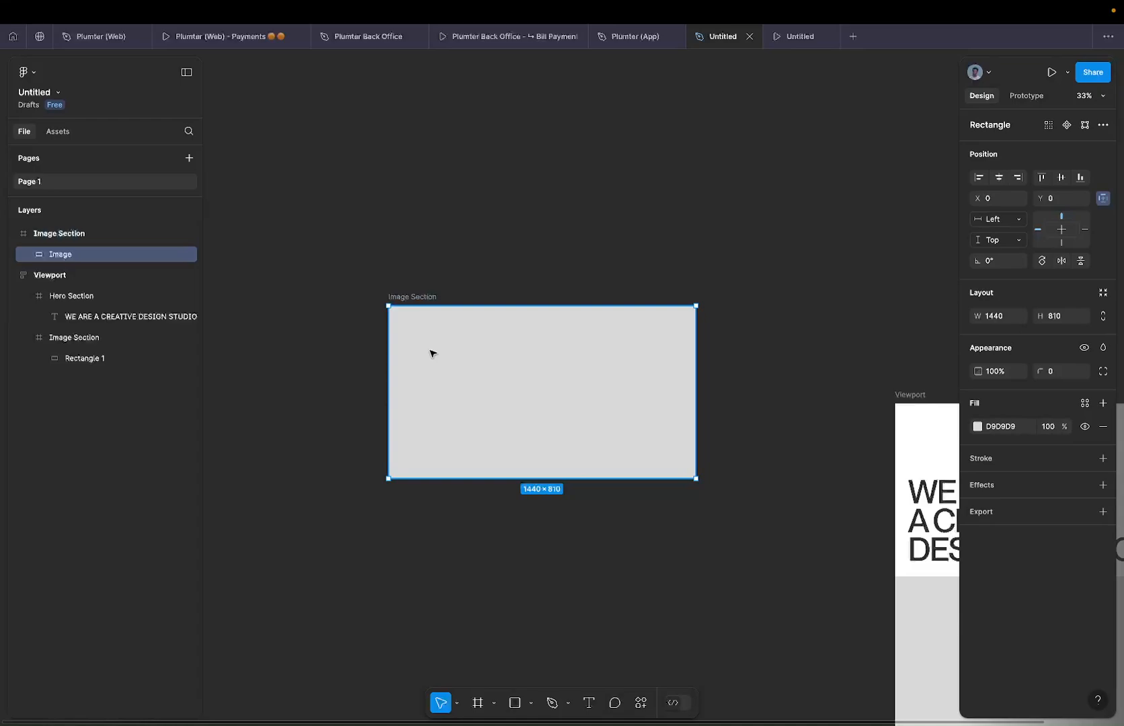
key("ctrl+d")
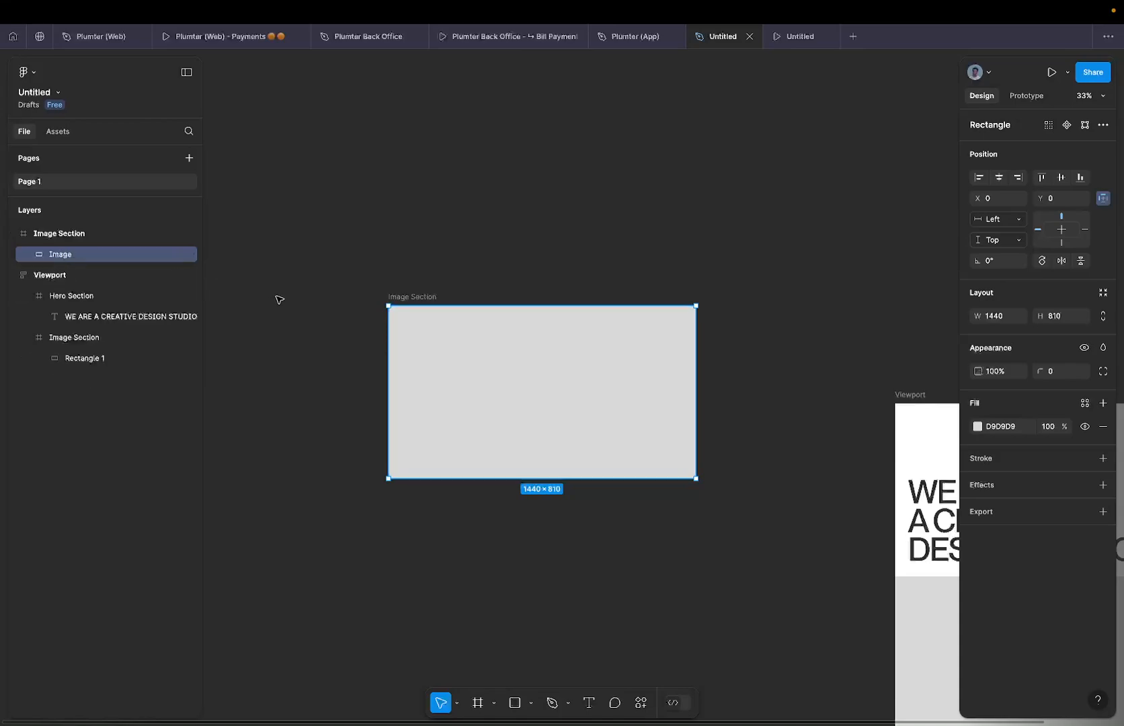
double_click(64, 253)
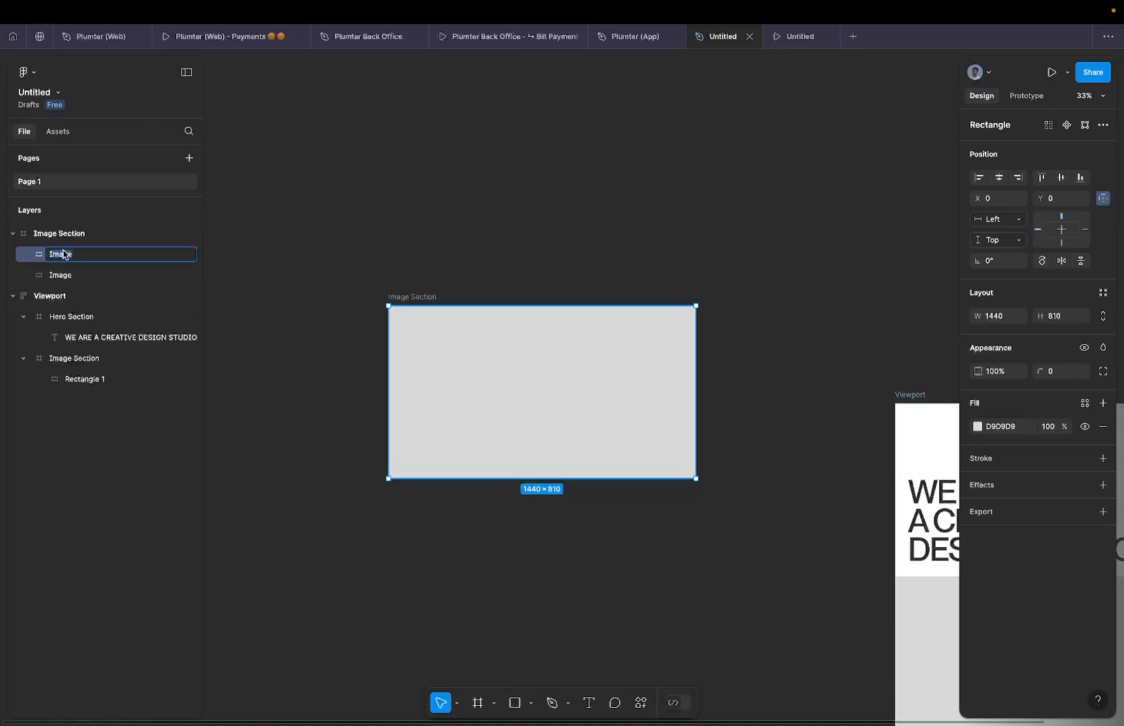
type("tru")
type("gger Area")
key("Return")
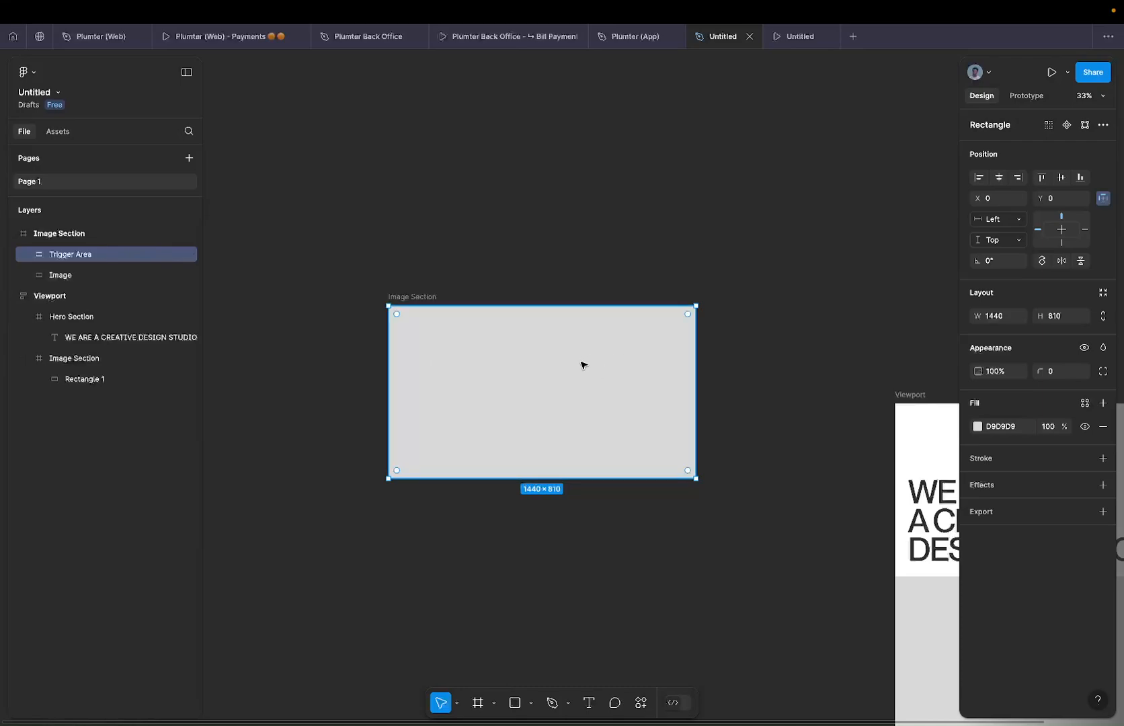
Duplicate the Trigger Area rectangle and wrap both Trigger Area rectangles in a vertical auto layout frame.
key("ctrl+d")
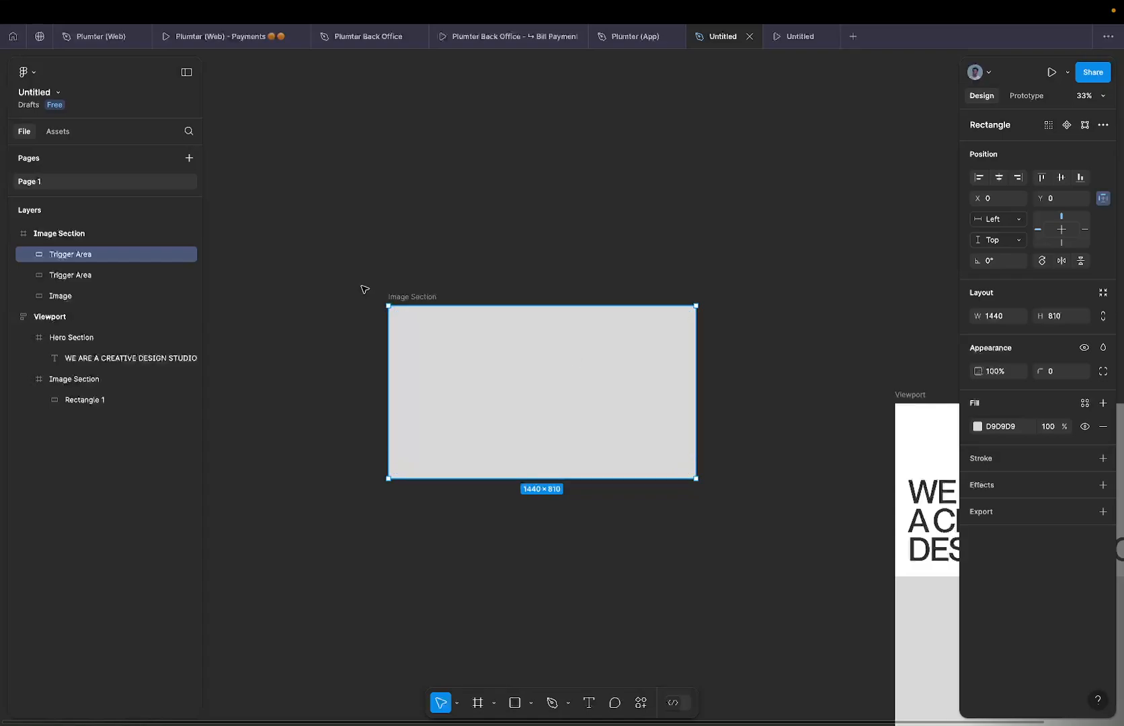
left_click(117, 278, "shift")
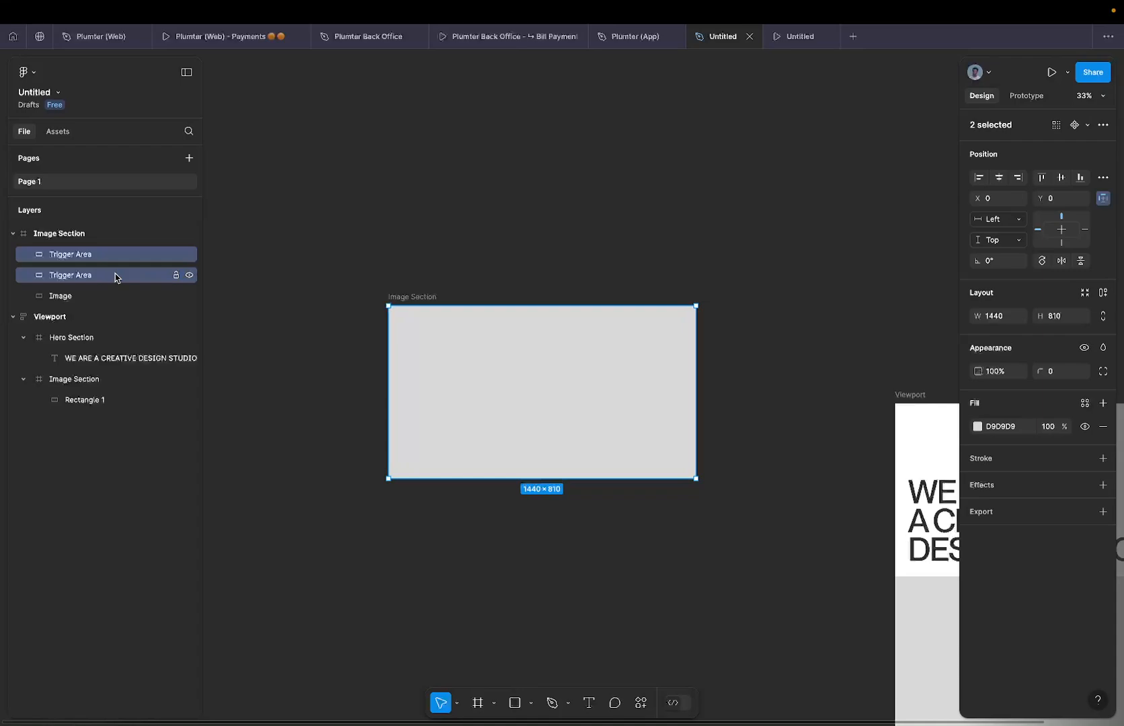
key("shift+a")
Rename the auto layout frame holding the two Trigger Area rectangles "Trigger Areas".
double_click(68, 256)
type("Tra")
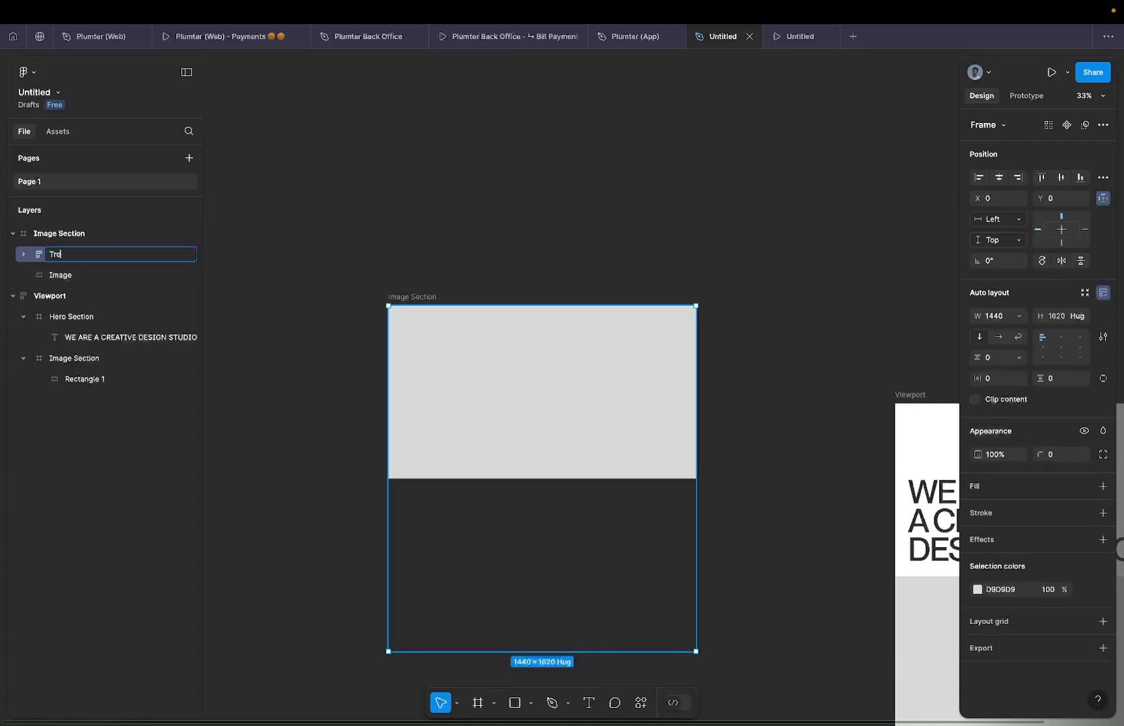
key("BackSpace")
key("Return")
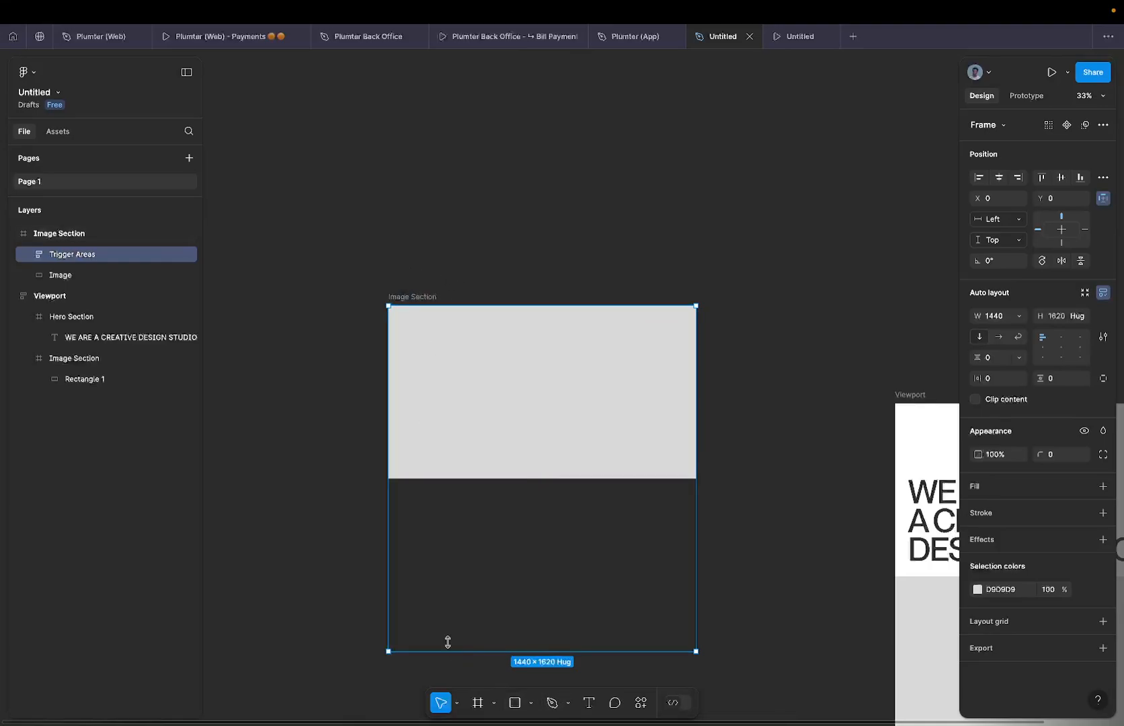
Try to shorten the Trigger Areas frame from its lower edge, and undo the resize.
scroll(422, 613, "up", 3)
scroll(422, 613, "left", 2)
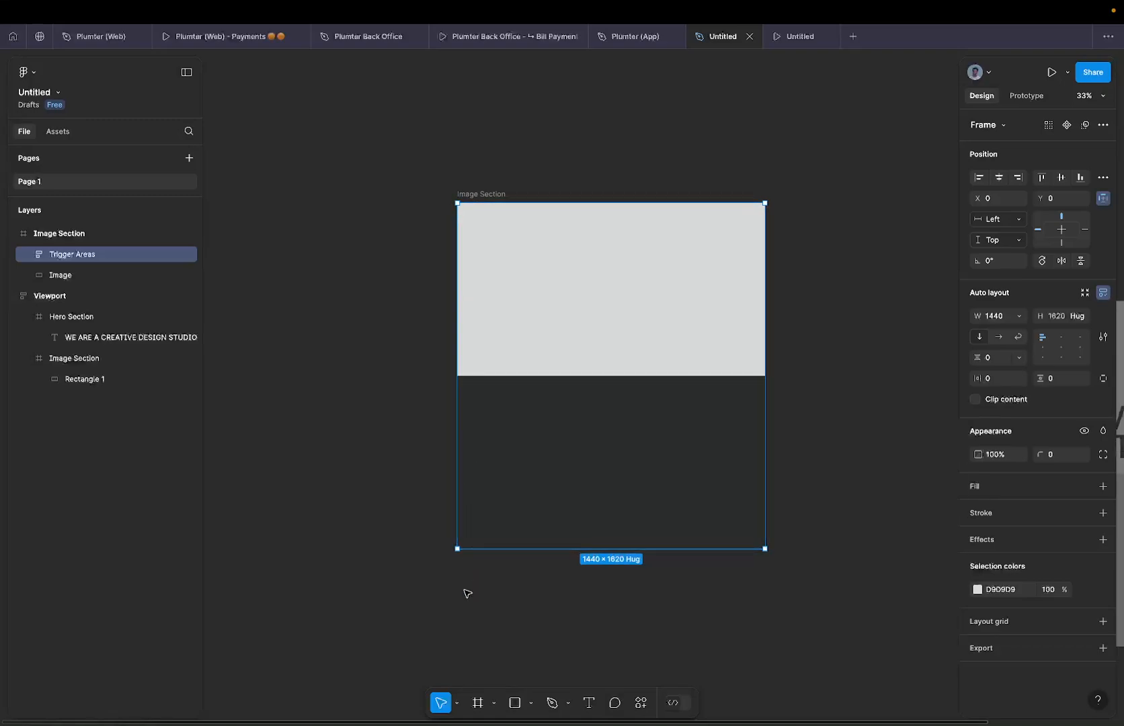
left_click_drag(498, 551, 534, 427)
key("super+z")
Fill the upper Trigger Area rectangle with the red colour FF6C6C.
key("Return")
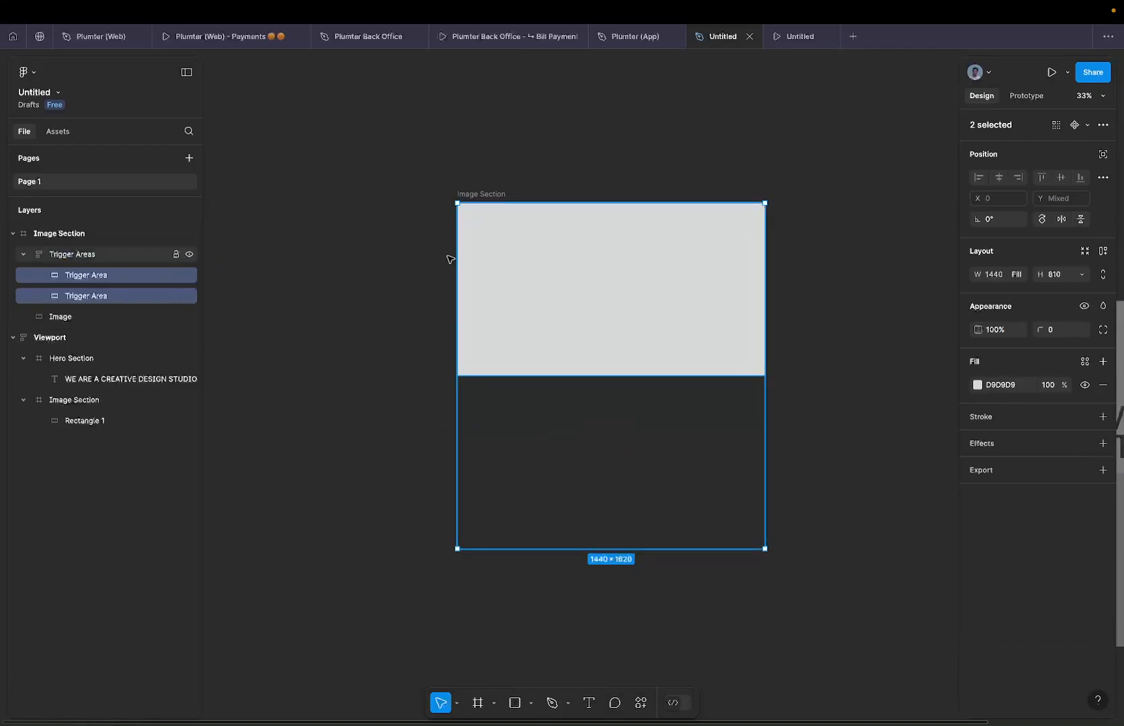
left_click(977, 386)
left_click(181, 275)
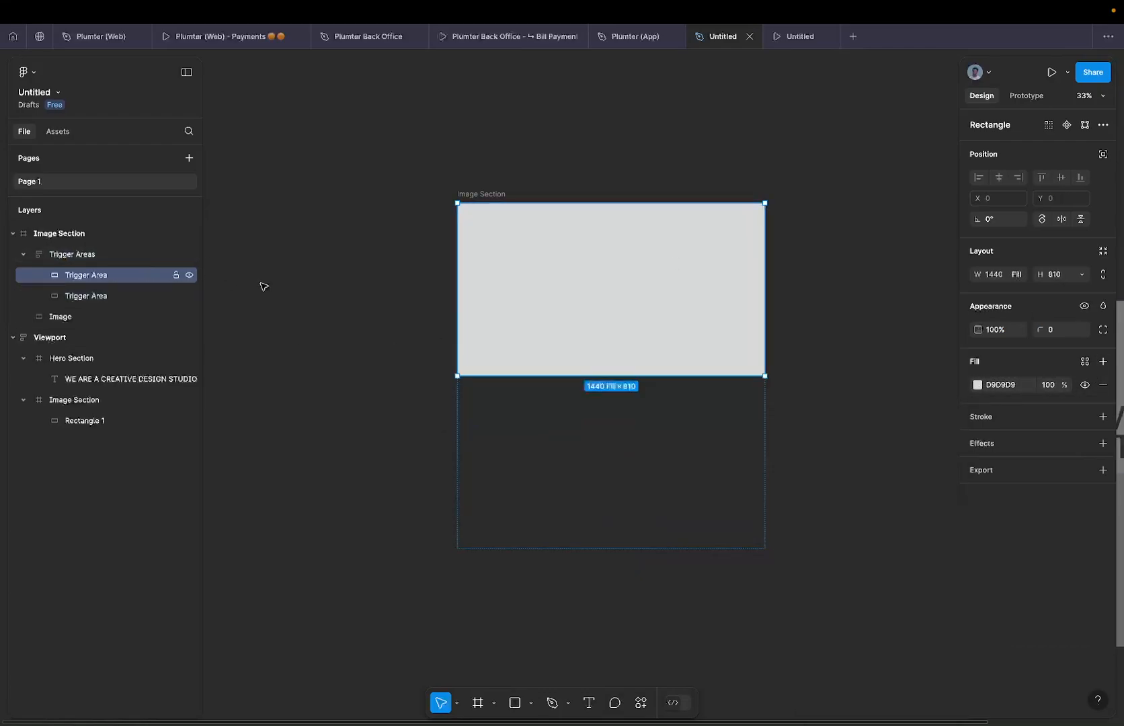
left_click(977, 385)
left_click_drag(888, 450, 959, 505)
left_click_drag(873, 418, 960, 444)
Fill the lower Trigger Area rectangle with the green colour 94EF33.
left_click(126, 297)
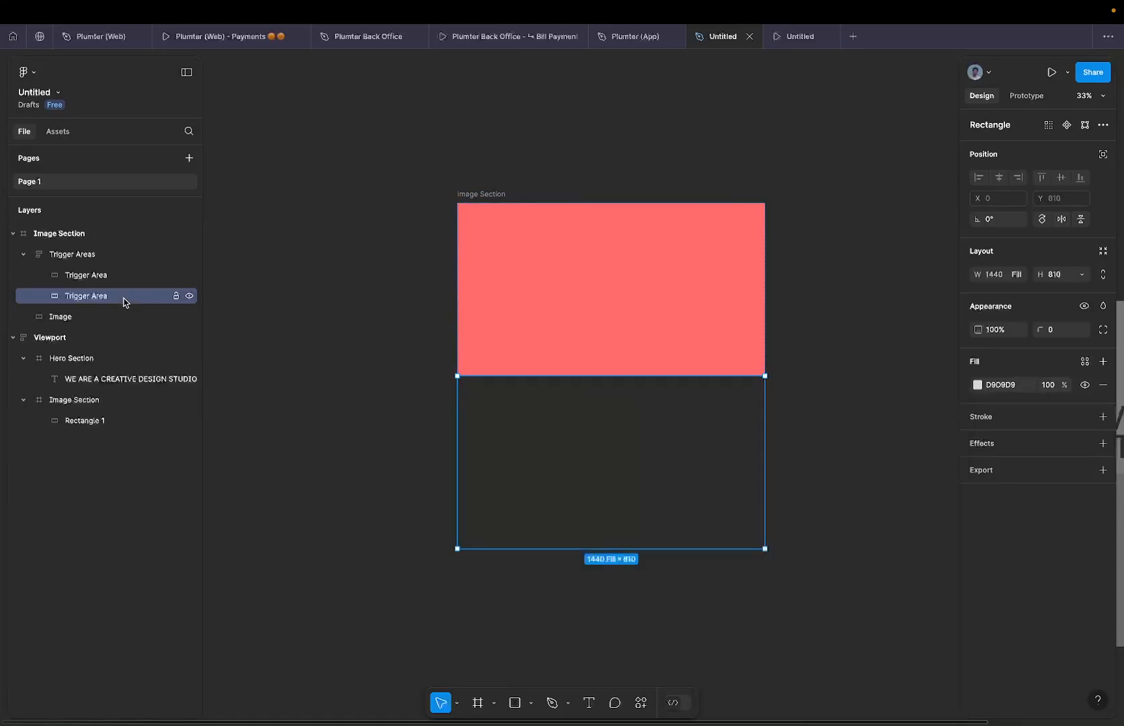
left_click(978, 385)
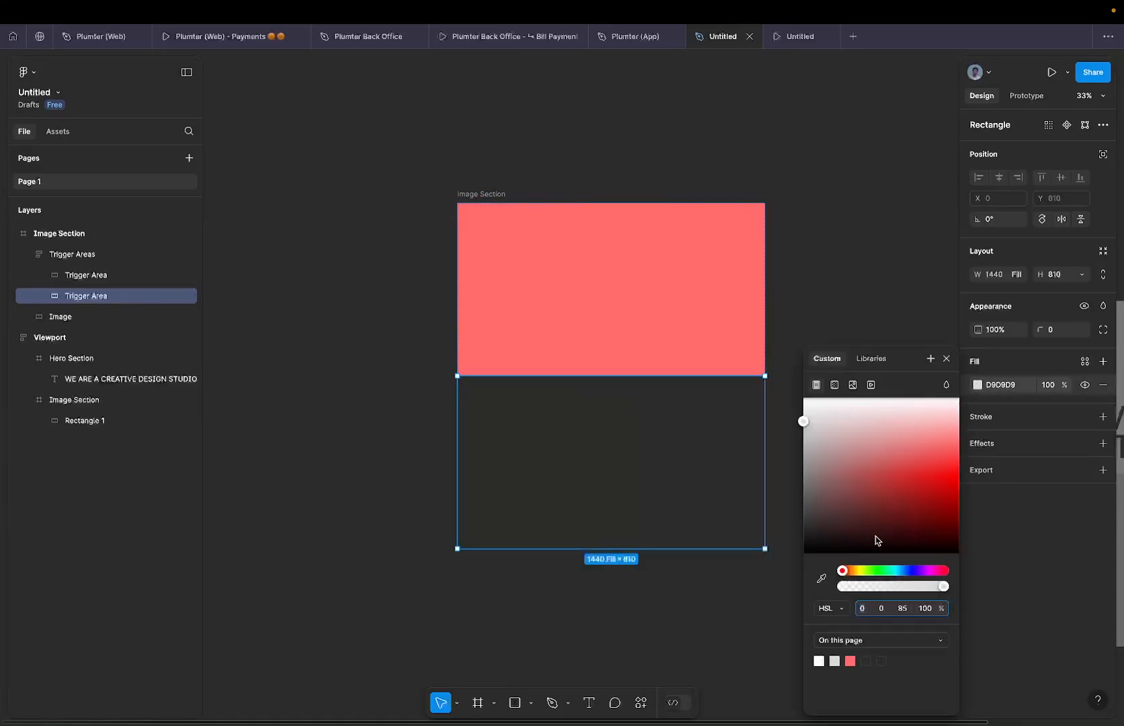
left_click(874, 573)
left_click(966, 483)
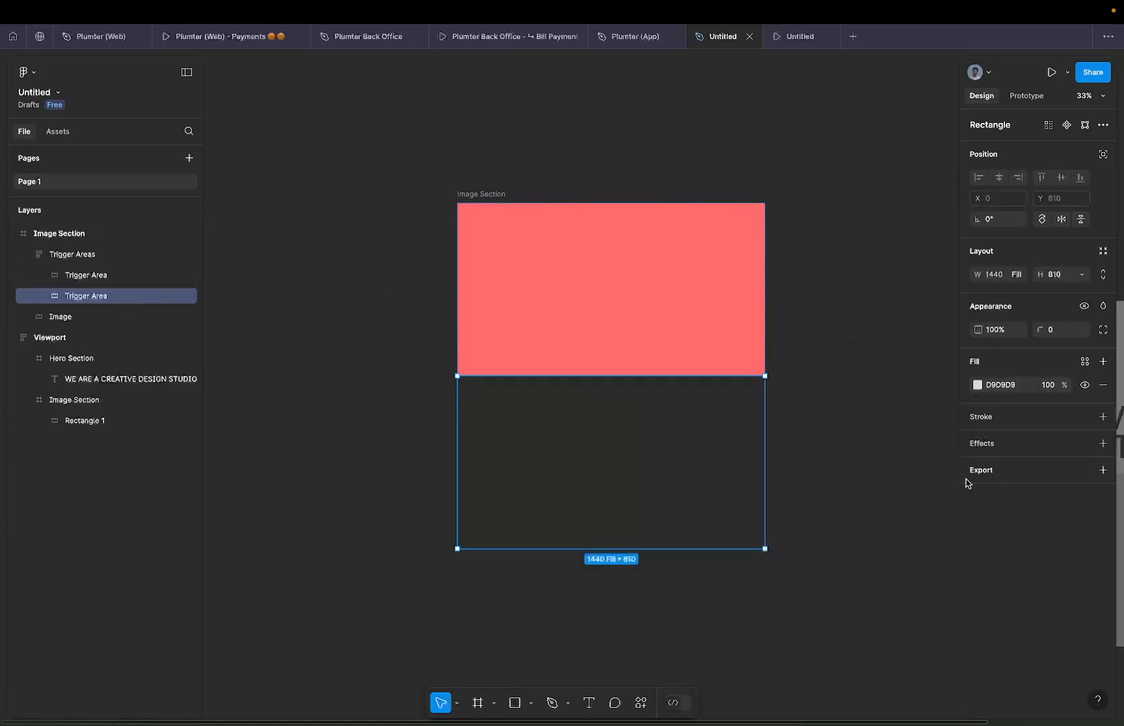
left_click(979, 384)
left_click(868, 571)
left_click(937, 466)
Turn off Clip content on the standalone Image Section frame.
left_click(452, 191)
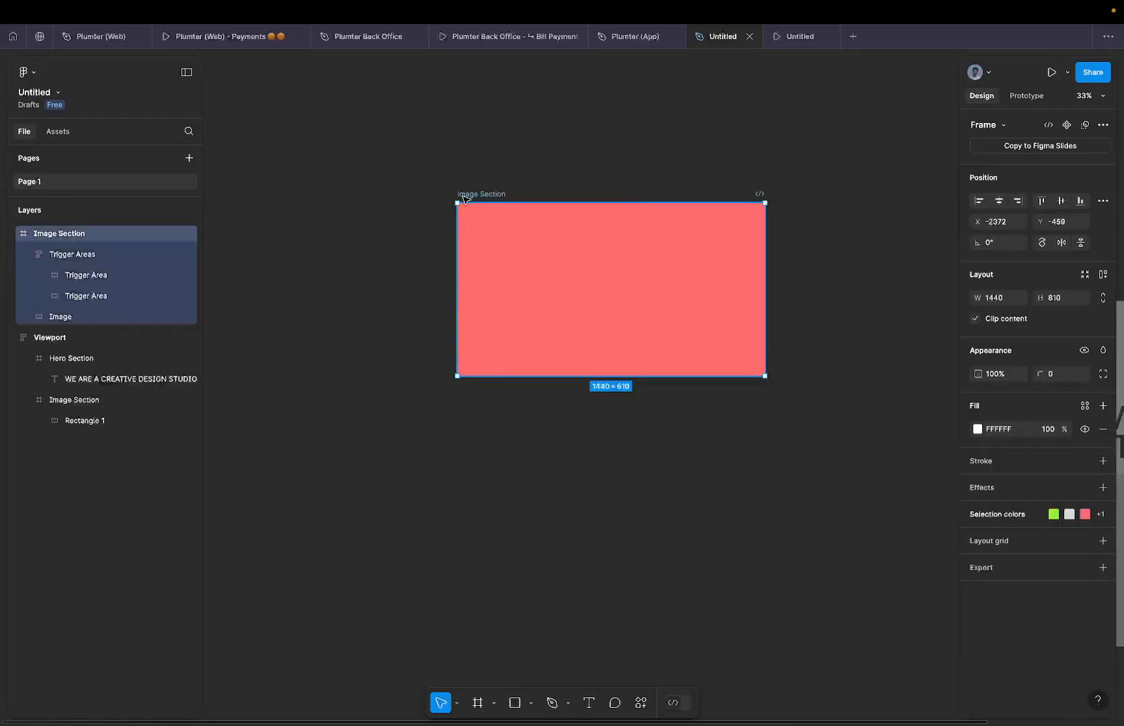
left_click(995, 322)
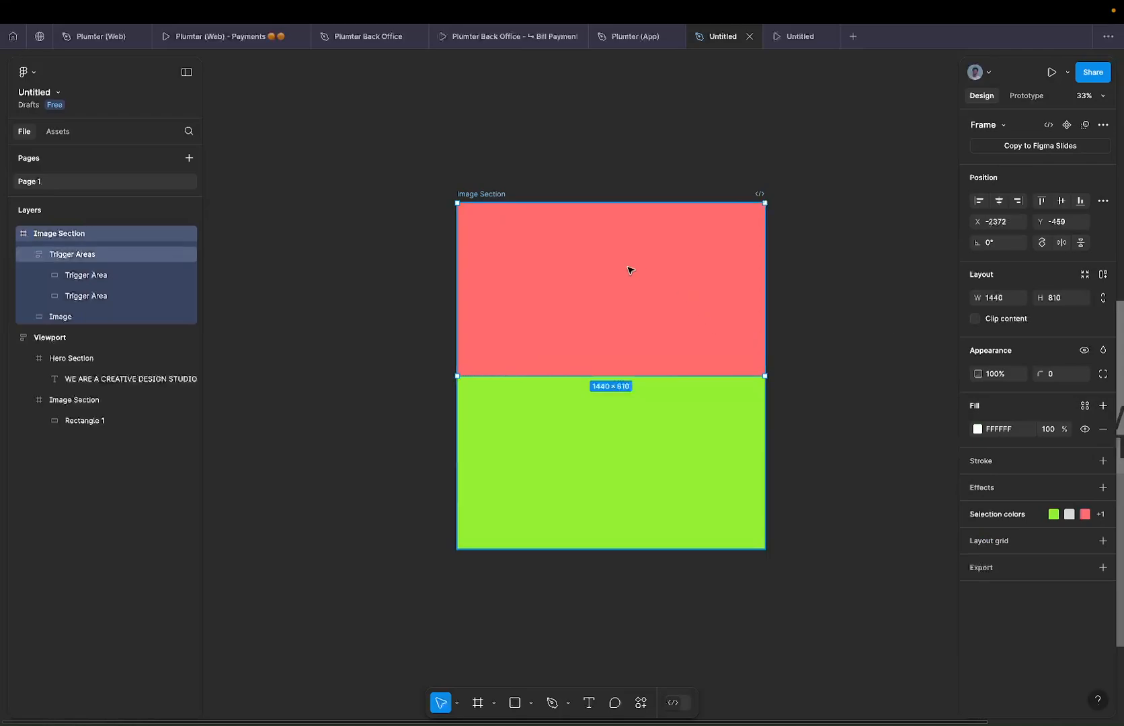
double_click(574, 277)
double_click(600, 470)
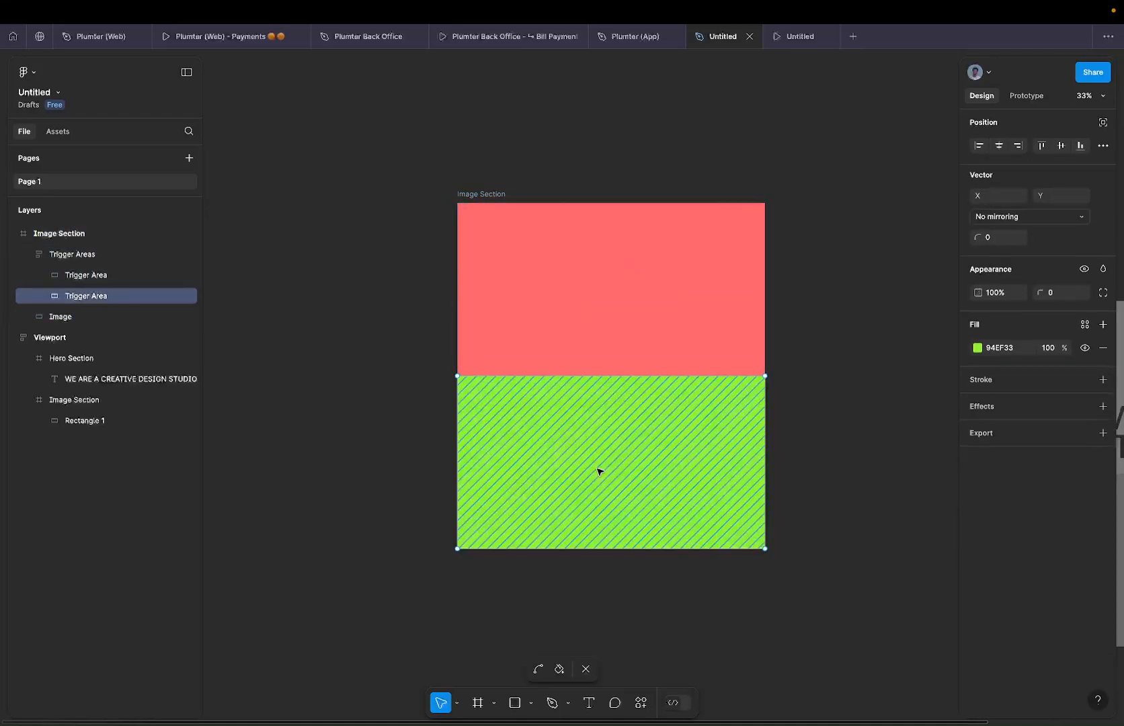
key("Escape")
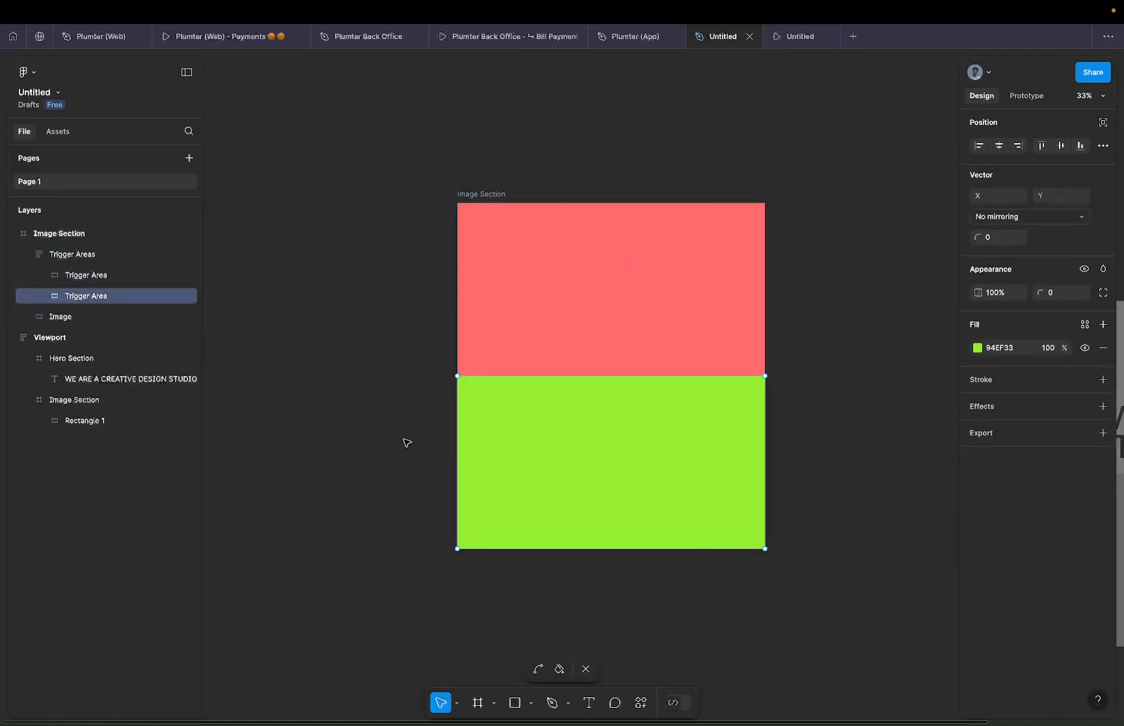
Reduce the height of the Trigger Areas frame to 810 to match the Image Section frame.
left_click(87, 242)
left_click(86, 251)
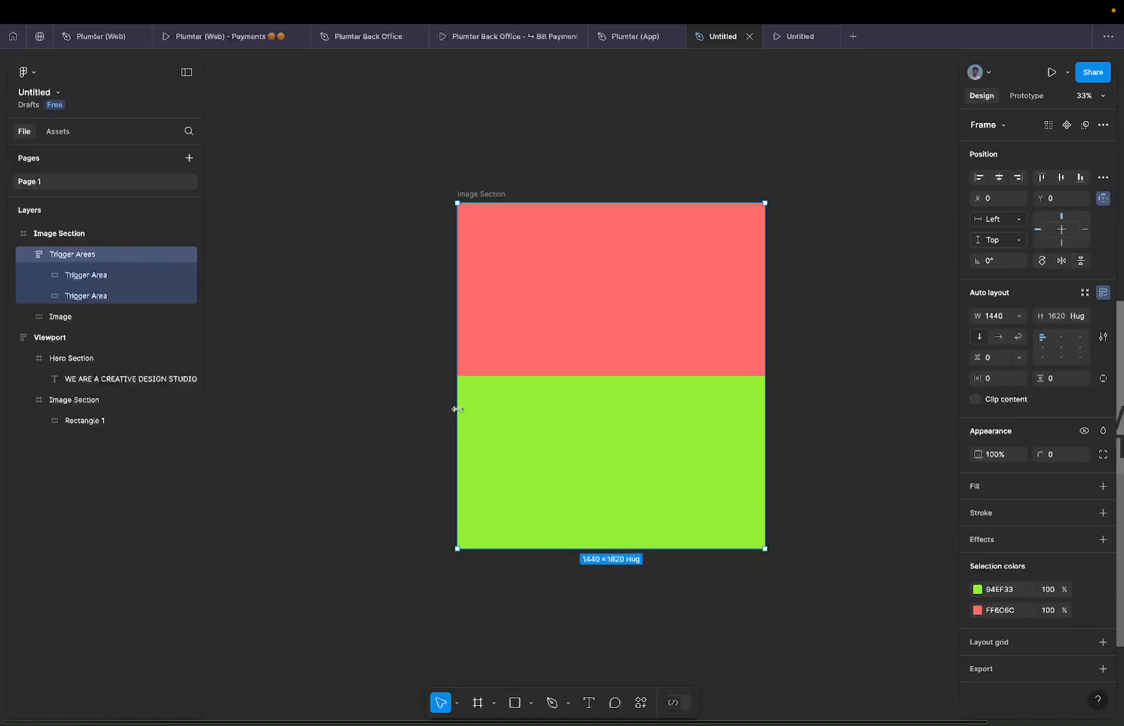
left_click_drag(520, 549, 552, 374)
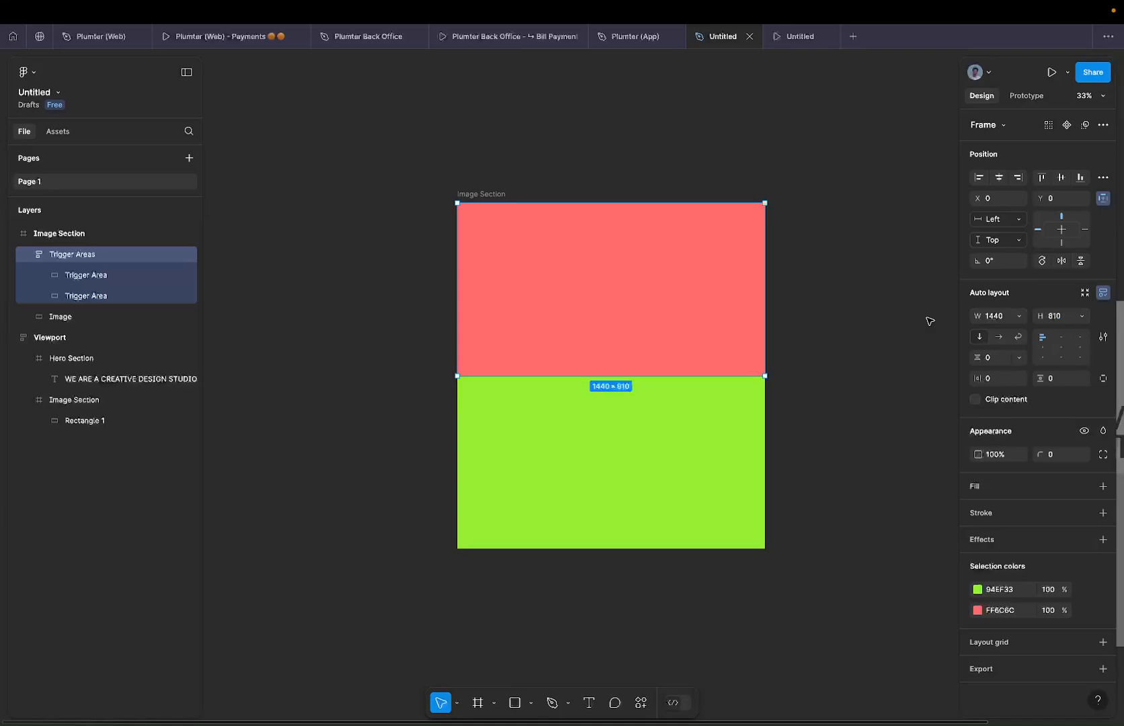
Rename both Trigger Area rectangles "Trigger" and set their height to Fill container.
key("Return")
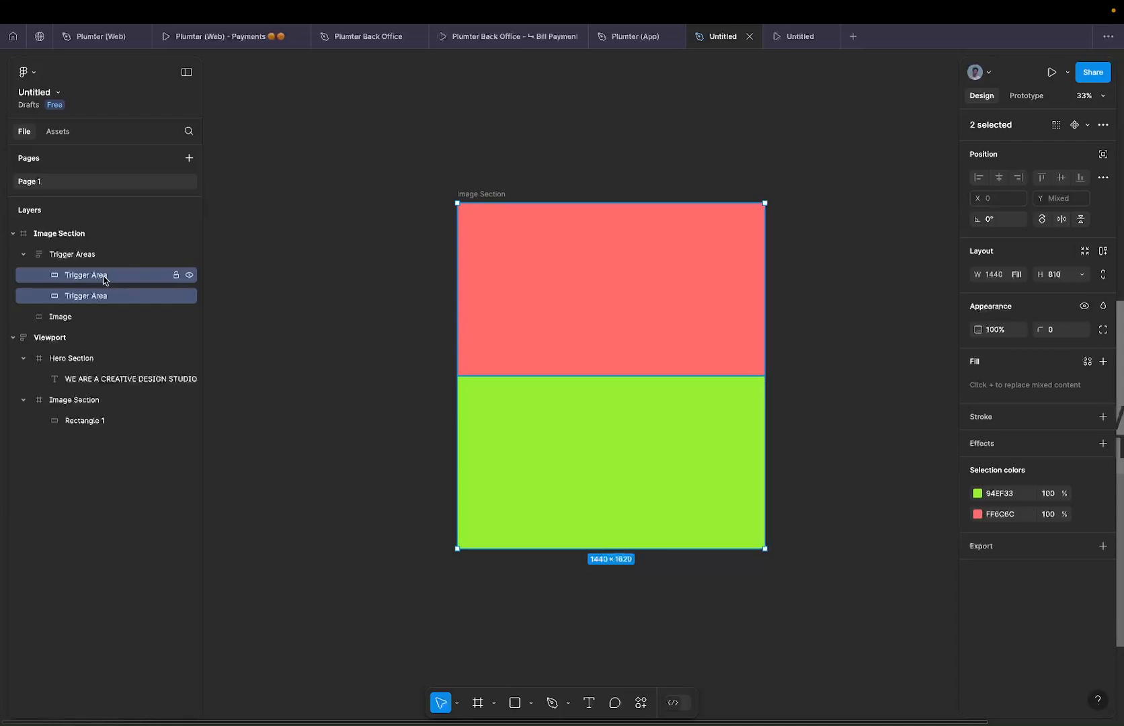
key("super+r")
type("Trigger")
key("Return")
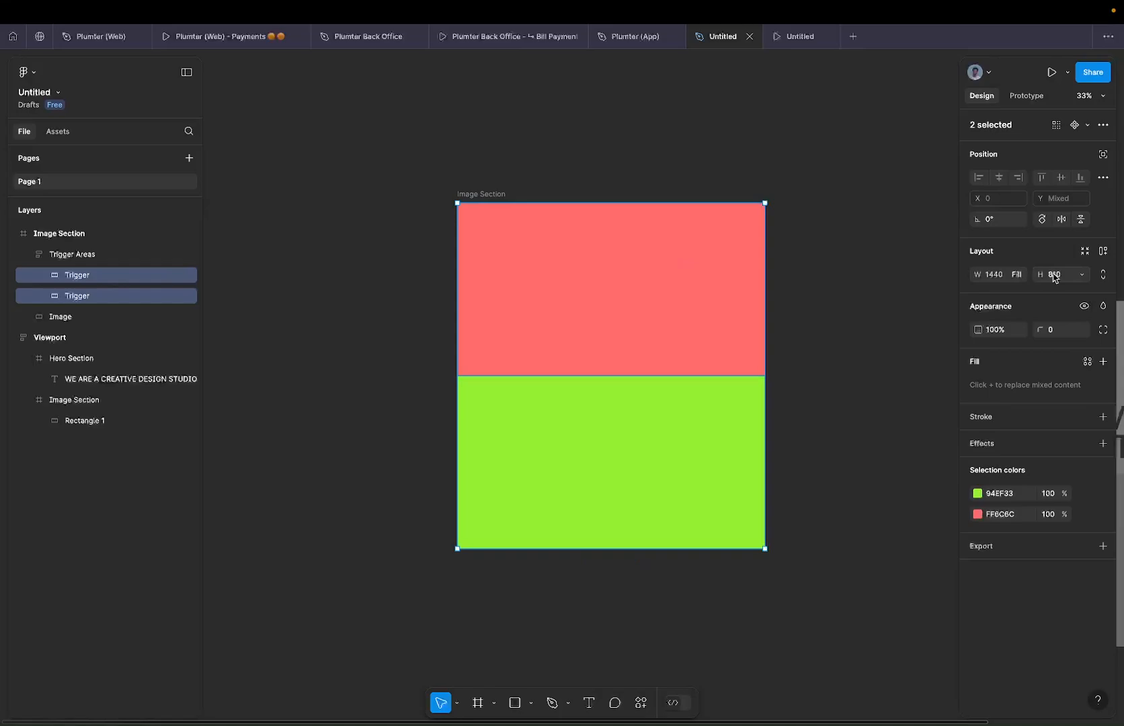
left_click(1083, 275)
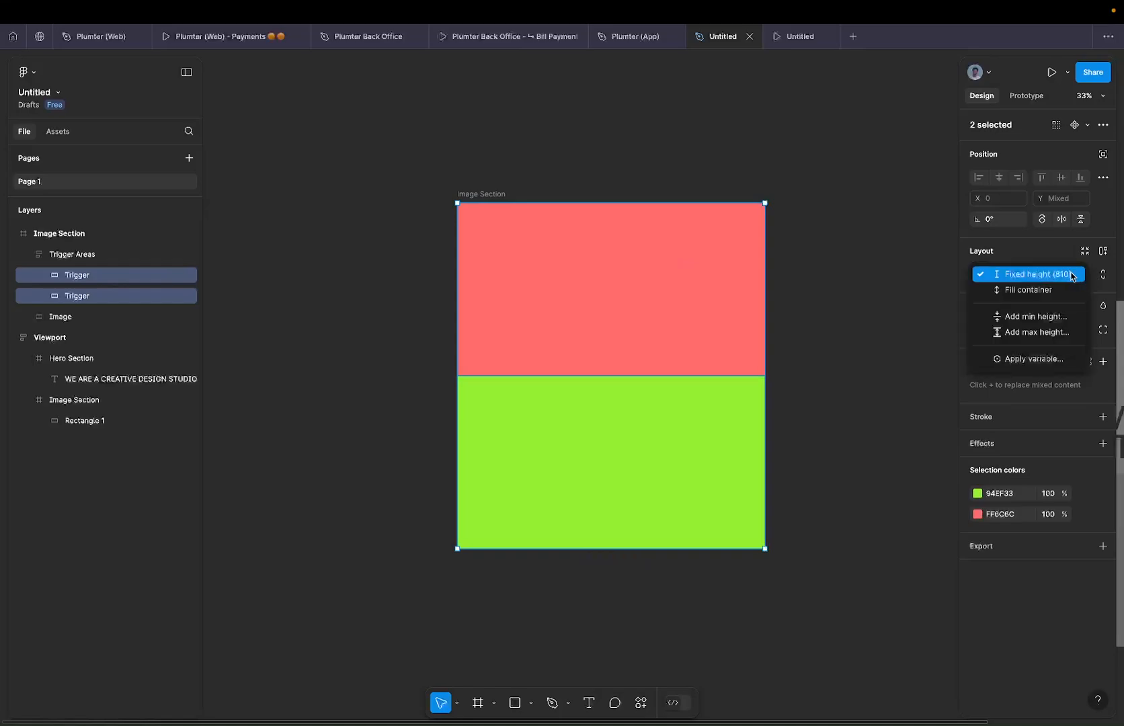
left_click(1055, 290)
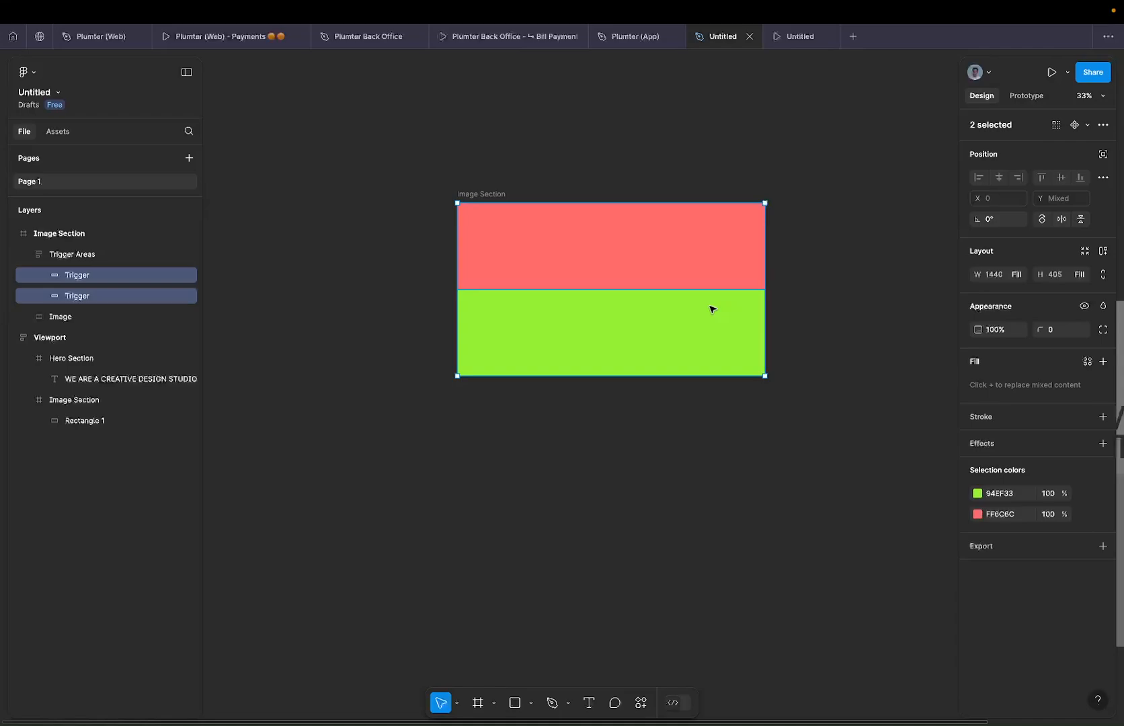
Duplicate both Trigger rectangles and reorder the copies below the originals so the red and green bands alternate.
key("super+d")
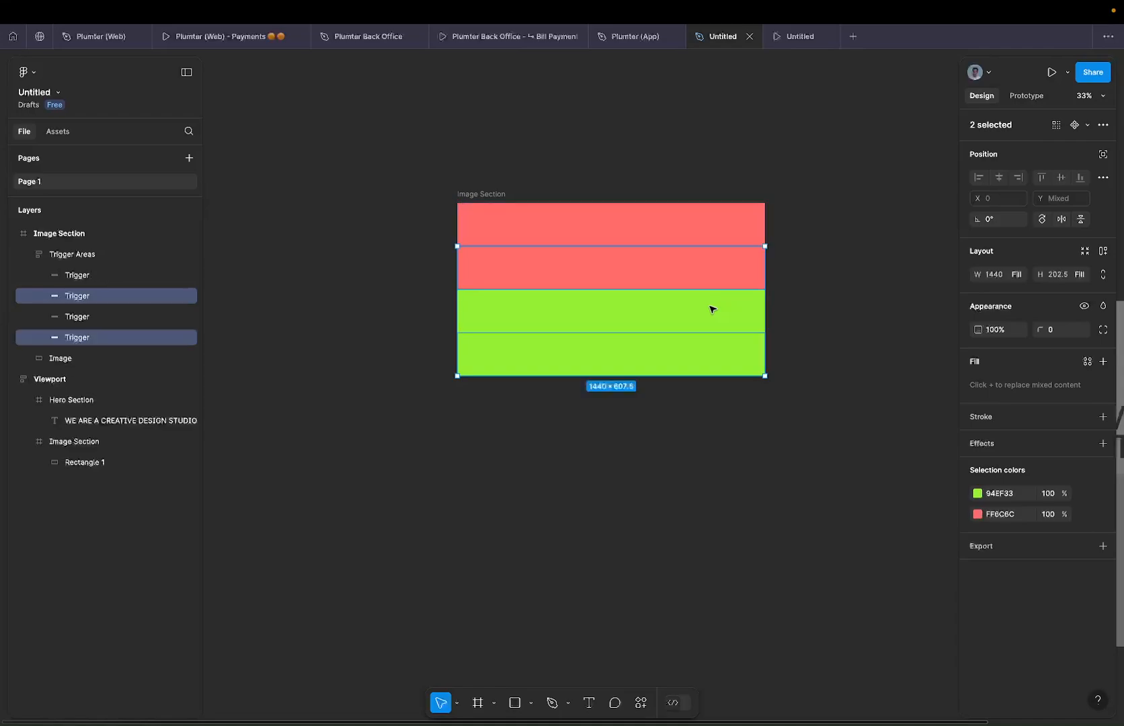
key("Down")
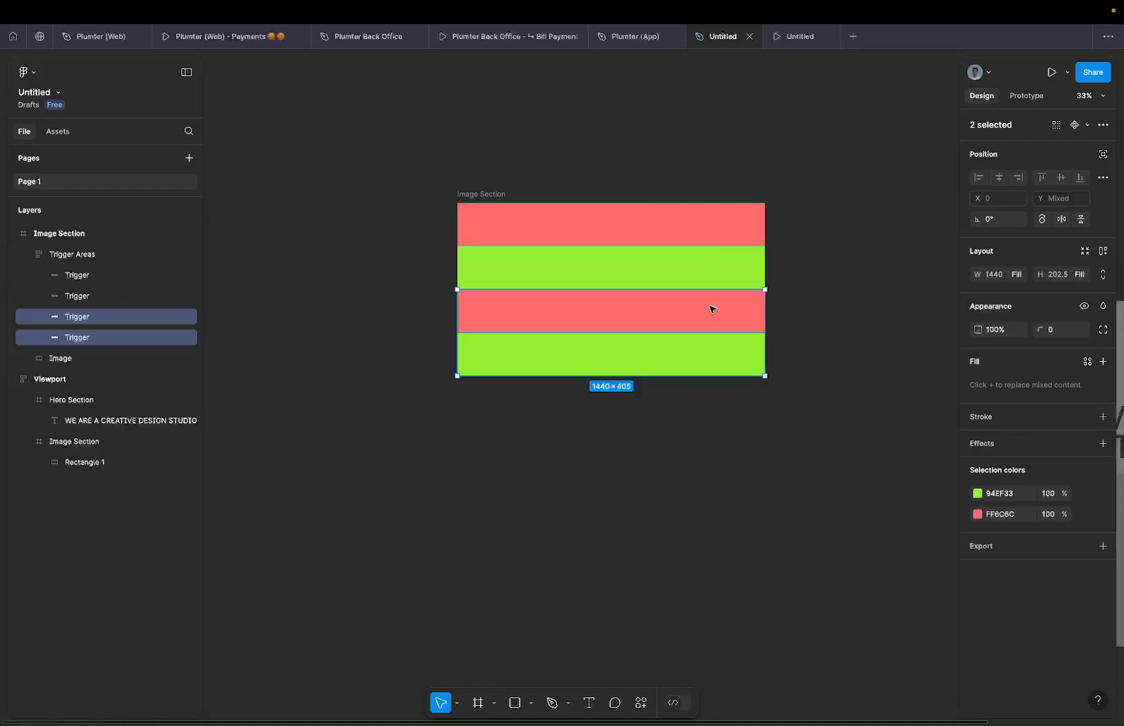
key("Up")
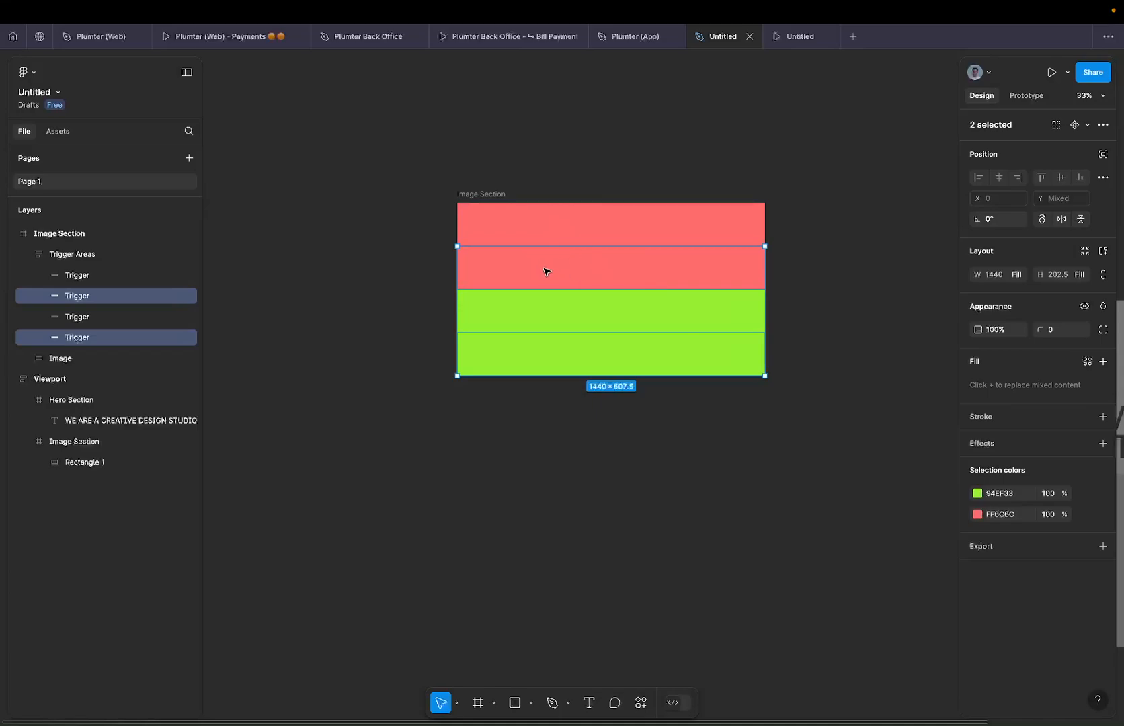
scroll(524, 271, "up", 3)
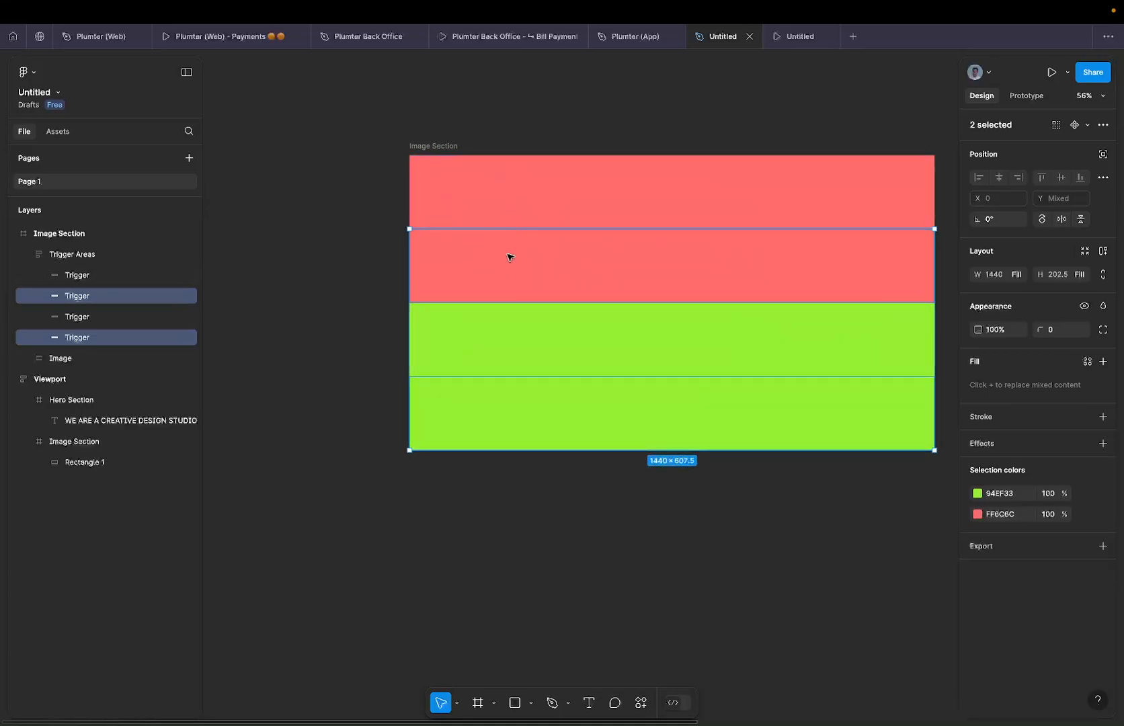
key("Down")
scroll(510, 257, "down", 1)
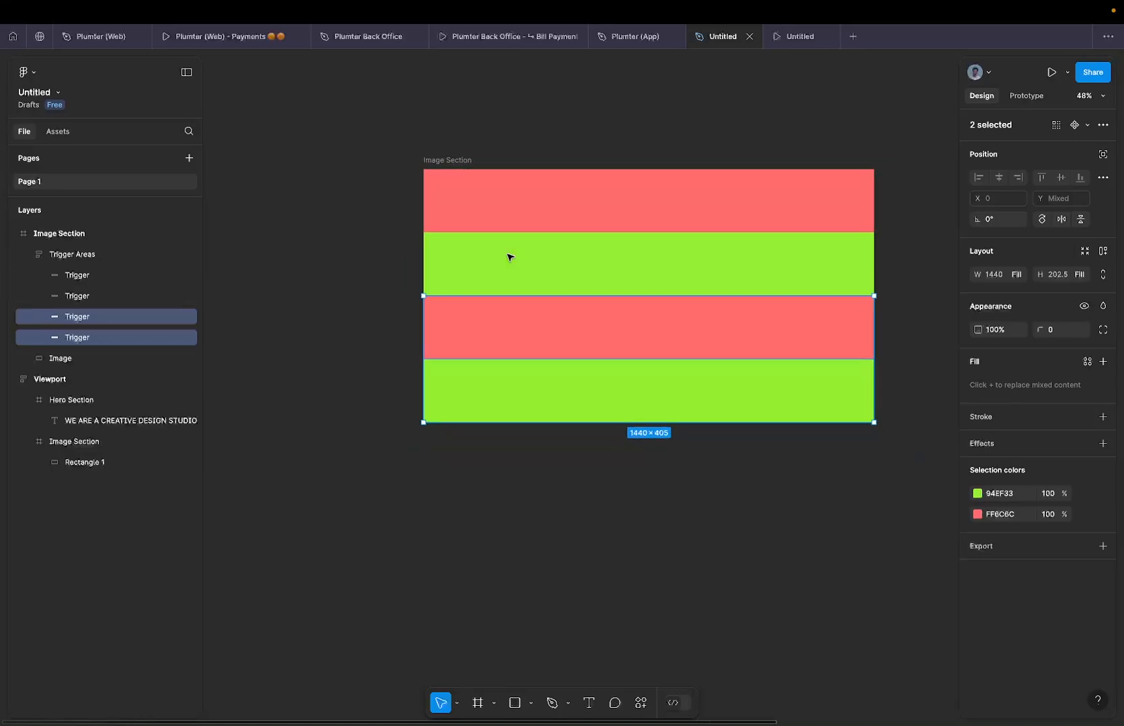
Duplicate the lower red Trigger and move the copy to the end of the Trigger Areas stack.
left_click(560, 313)
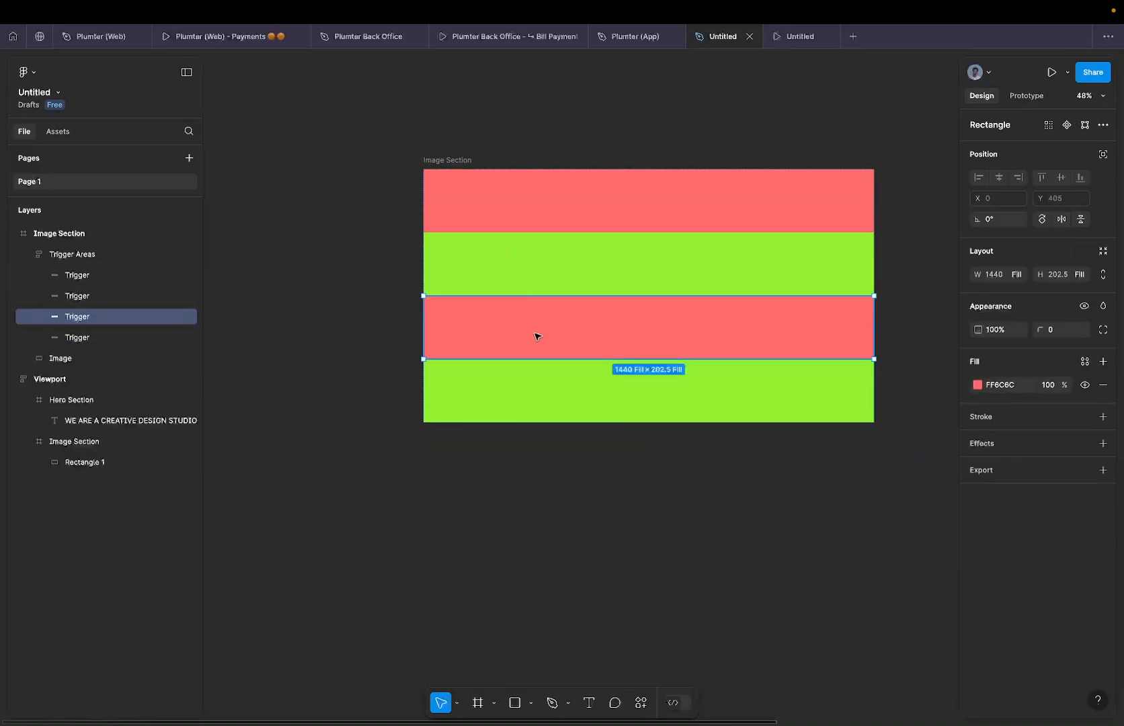
key("super+d")
key("Down")
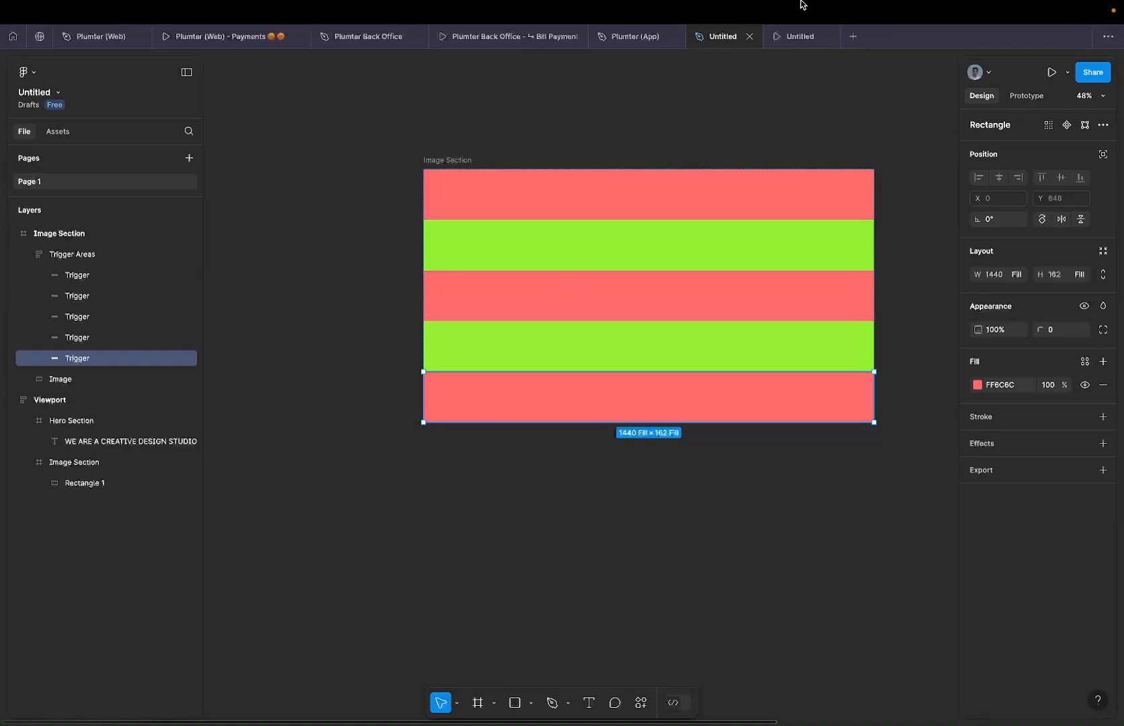
left_click(756, 12)
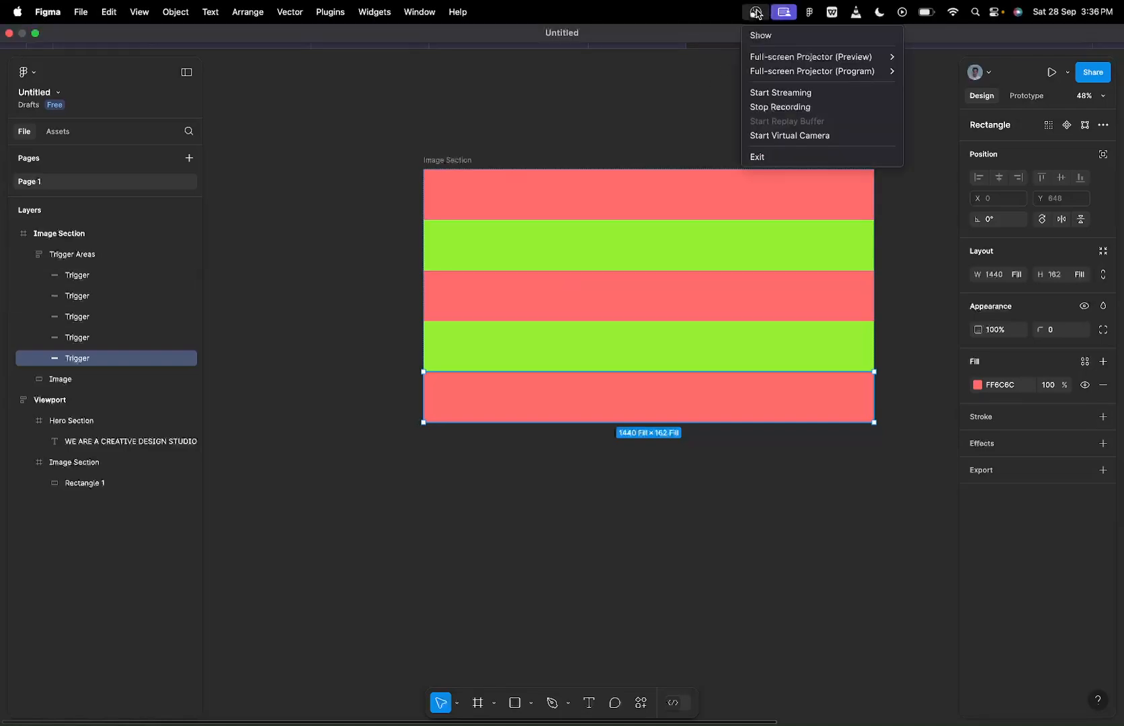
left_click(675, 119)
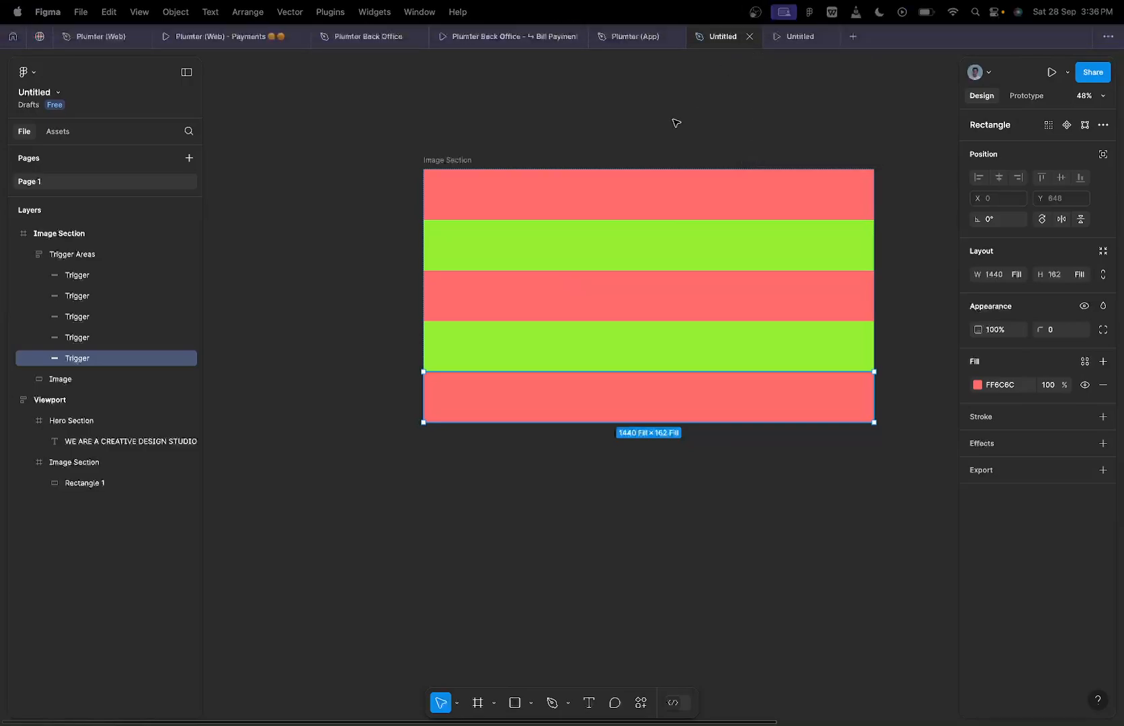
left_click(588, 212)
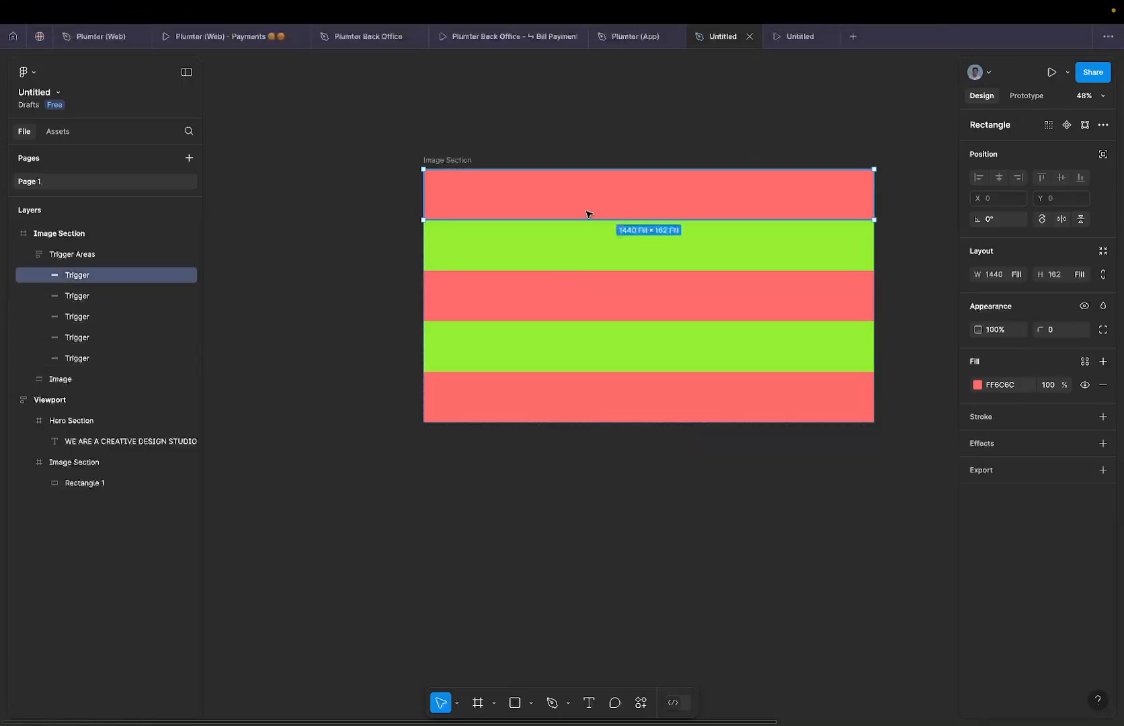
left_click(449, 162)
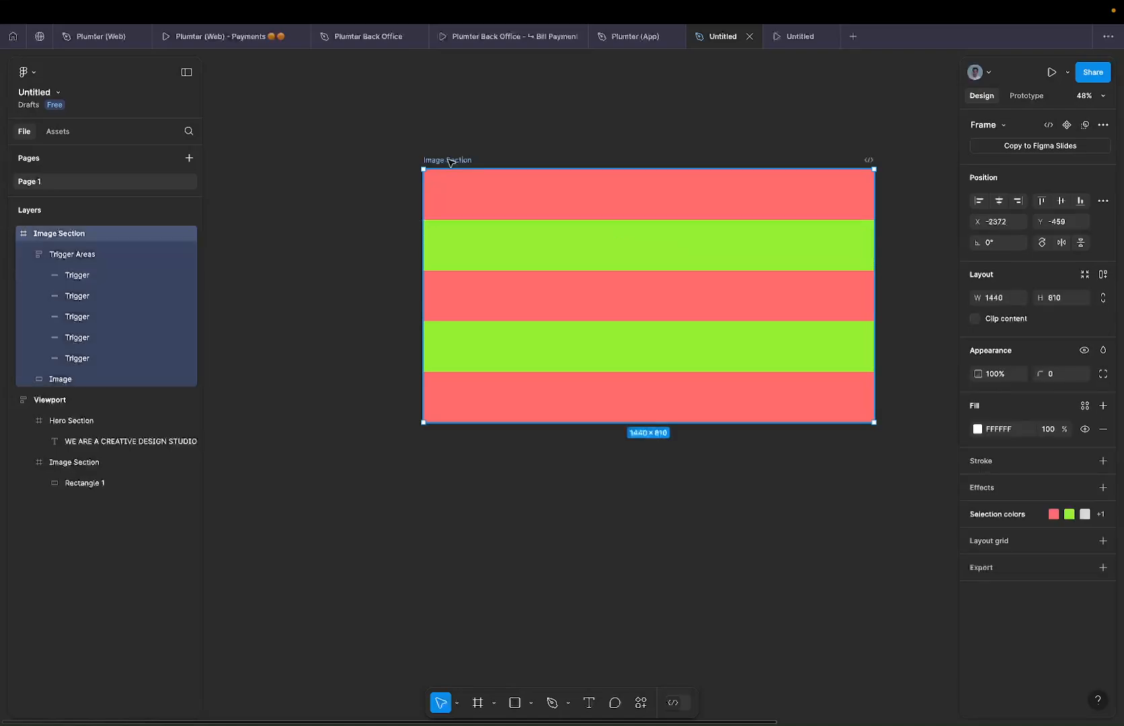
left_click(116, 257)
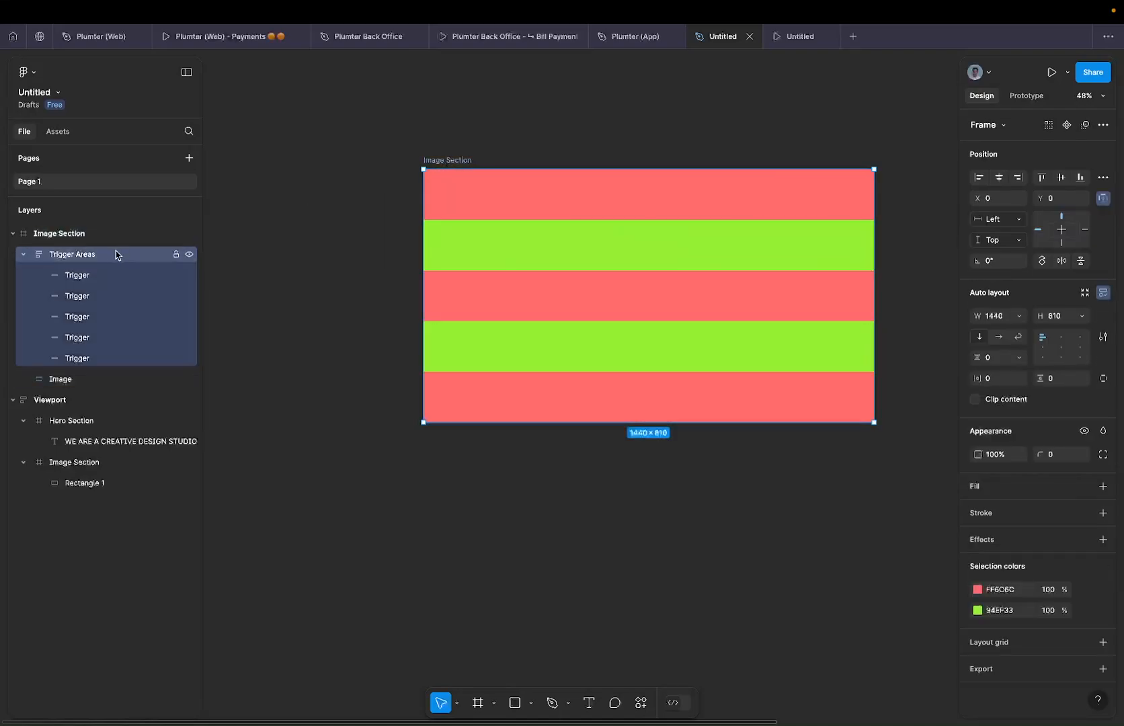
Duplicate the standalone Image Section frame and place the copy directly below the original at Y 488.
left_click(447, 161)
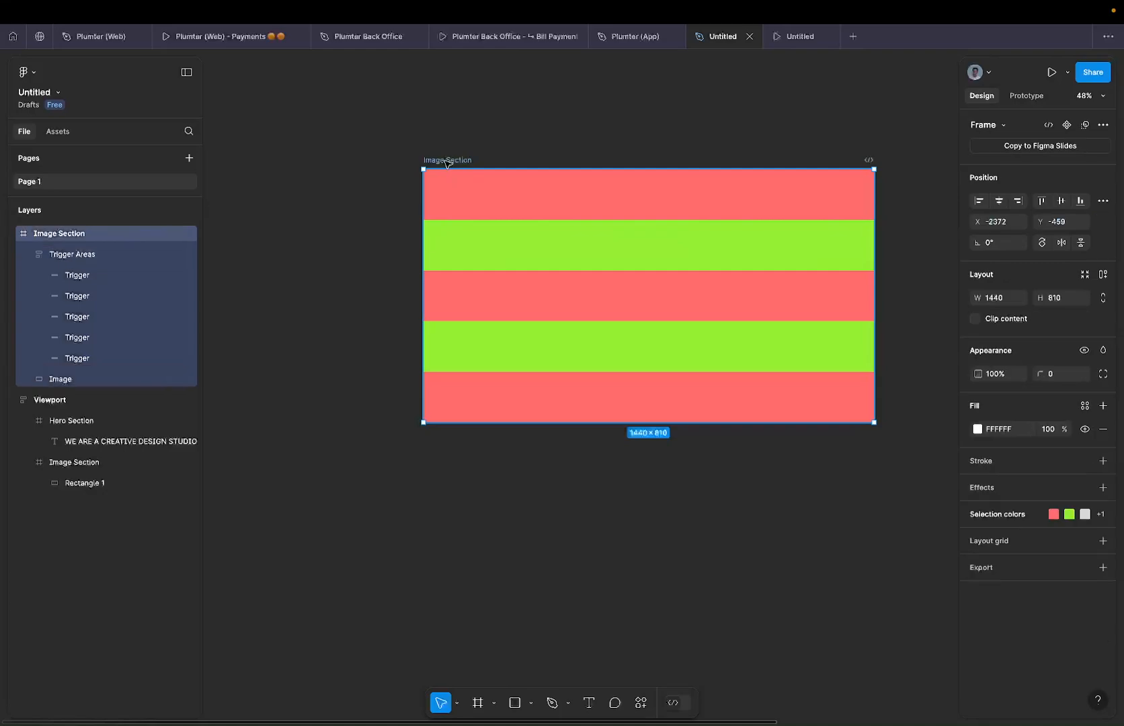
scroll(447, 162, "down", 3)
left_click_drag(446, 162, 452, 364)
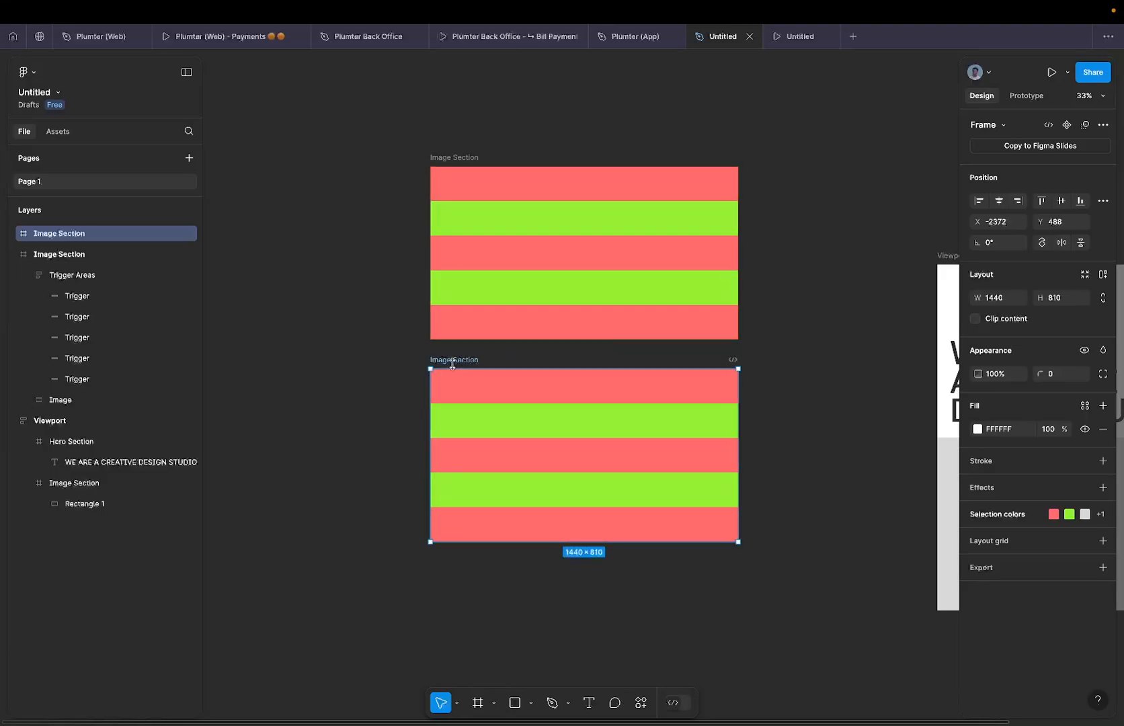
scroll(453, 363, "down", 4)
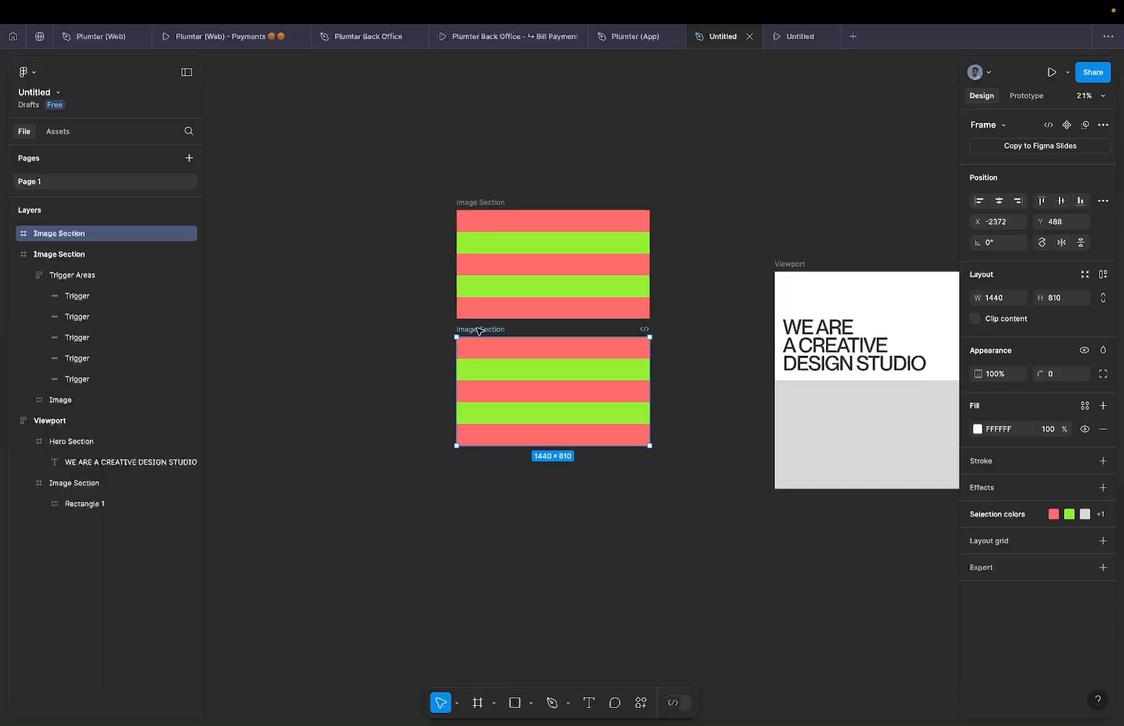
left_click_drag(480, 331, 483, 458)
key("super+z")
Hide the Trigger Areas frame inside the upper standalone Image Section frame.
left_click(476, 254)
left_click(190, 275)
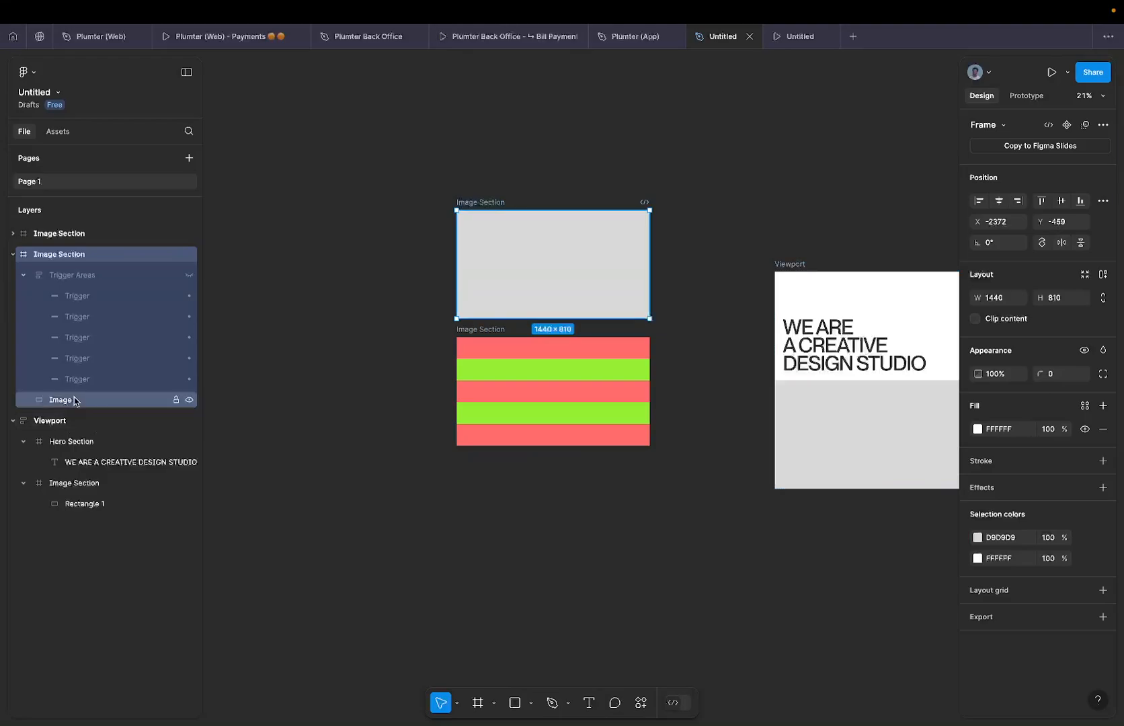
left_click(64, 420)
left_click(501, 328)
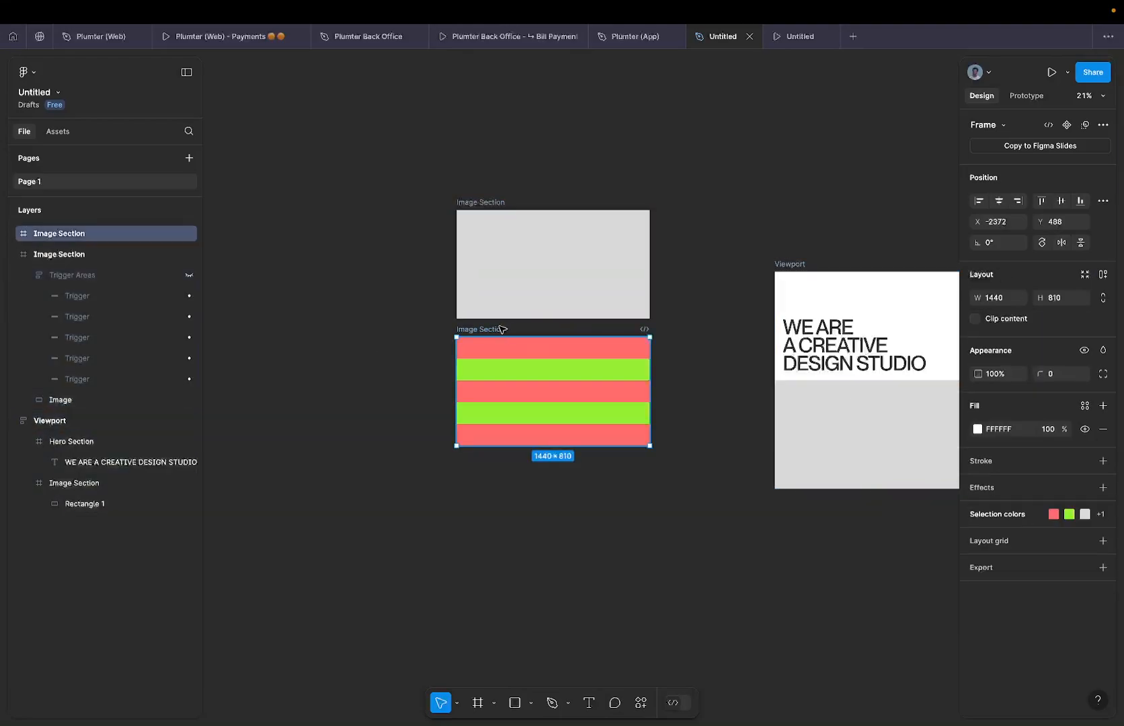
Hide the Trigger Areas frame inside the lower standalone Image Section frame.
key("Return")
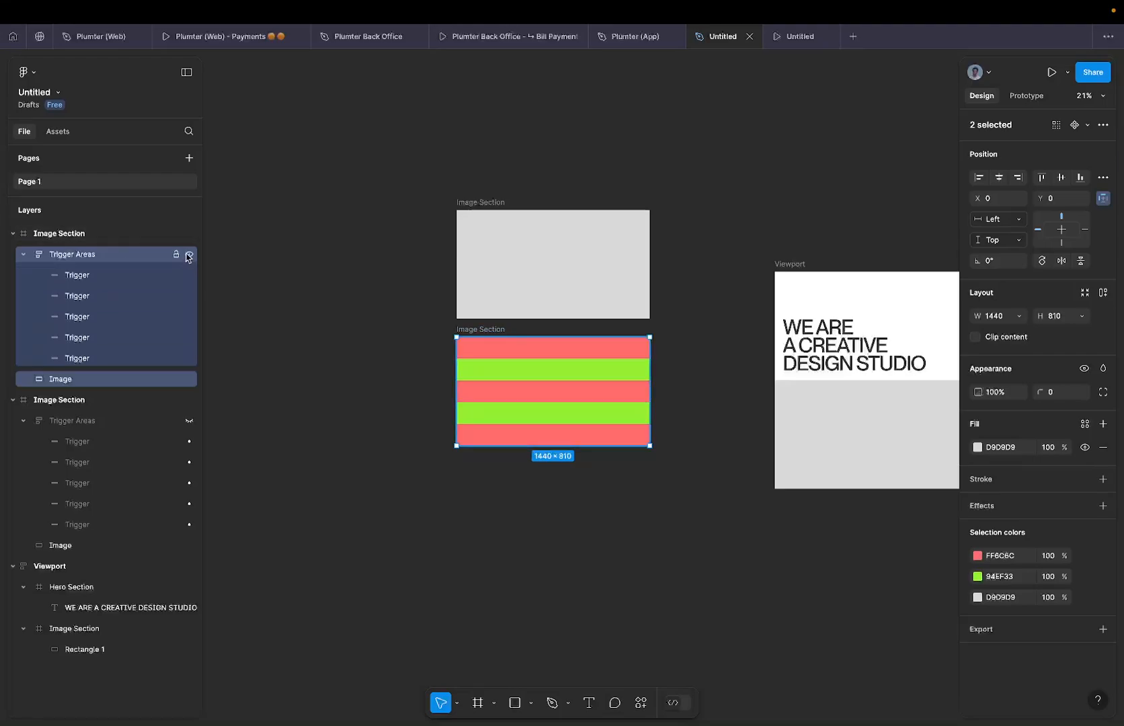
left_click(189, 254)
left_click(491, 378)
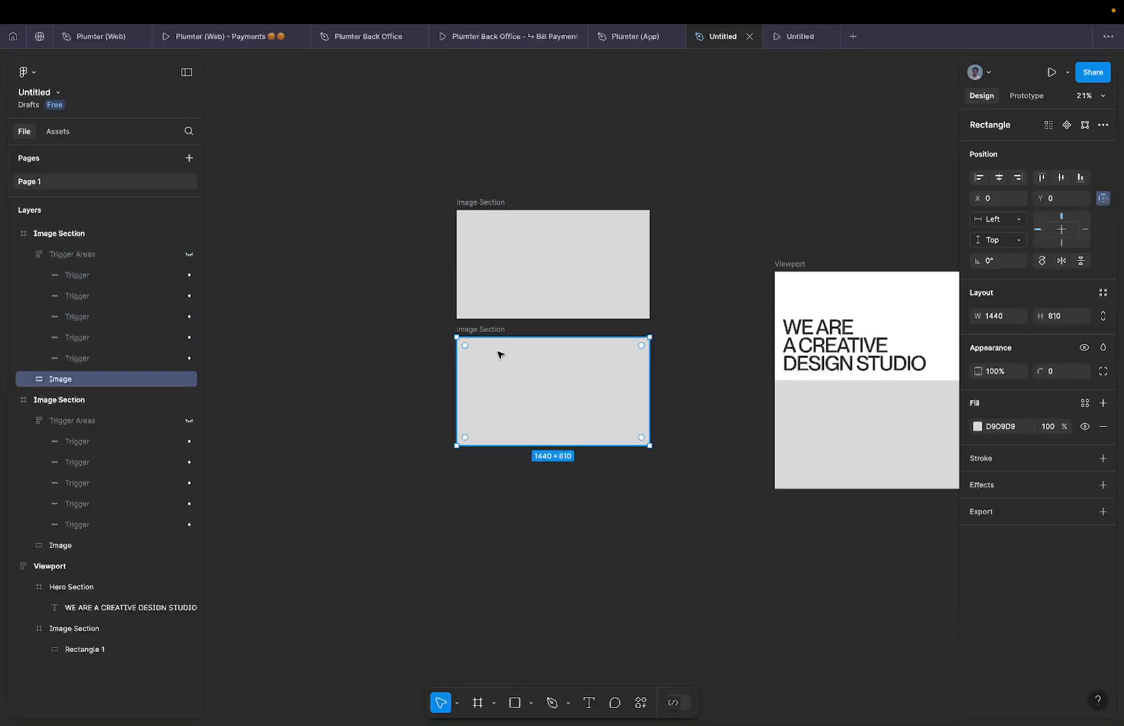
Scale the Image rectangle in the upper standalone Image Section frame to 0.75x from its center.
left_click(514, 293)
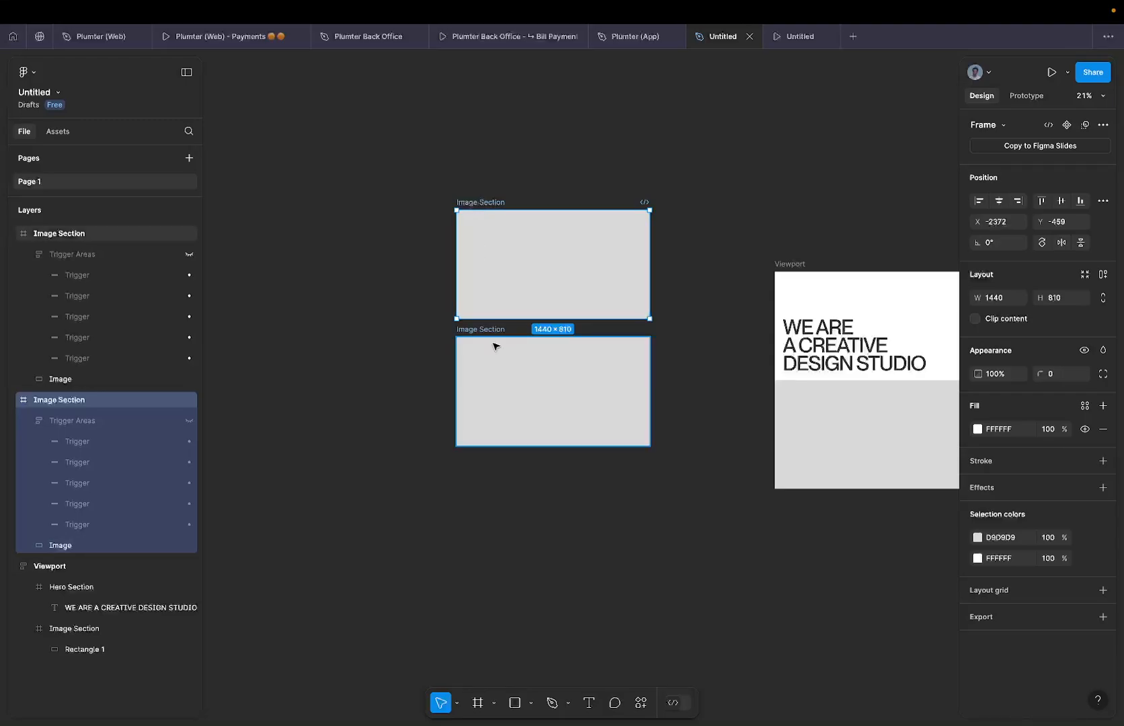
left_click(528, 262)
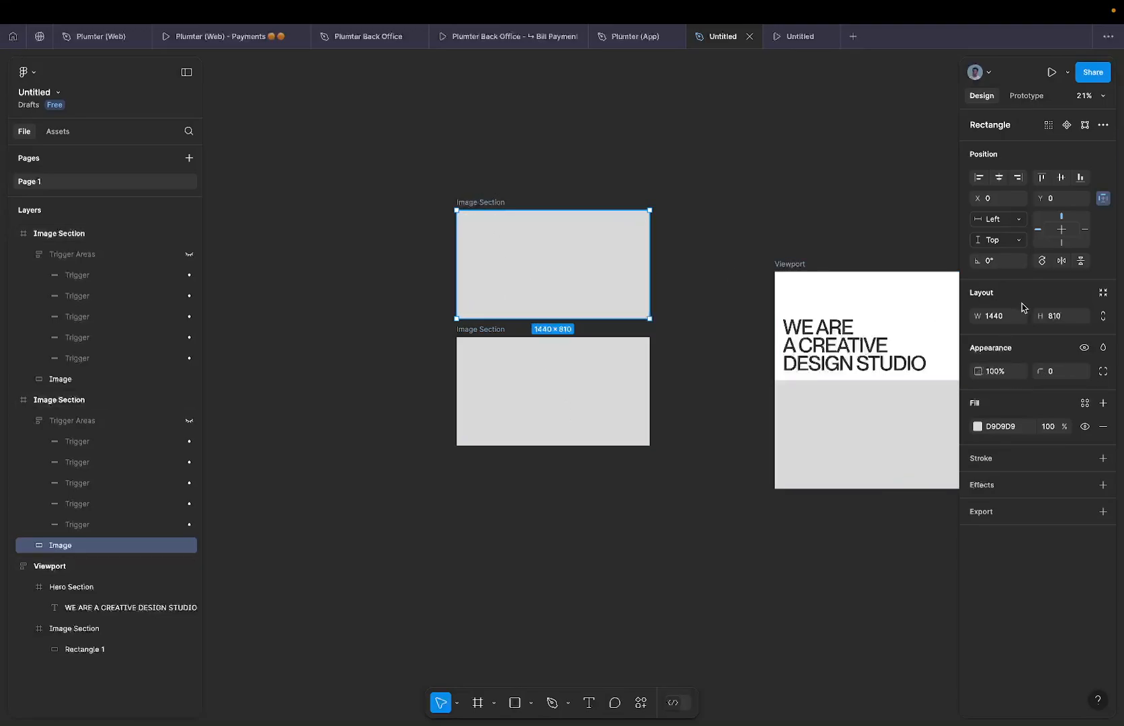
key("k")
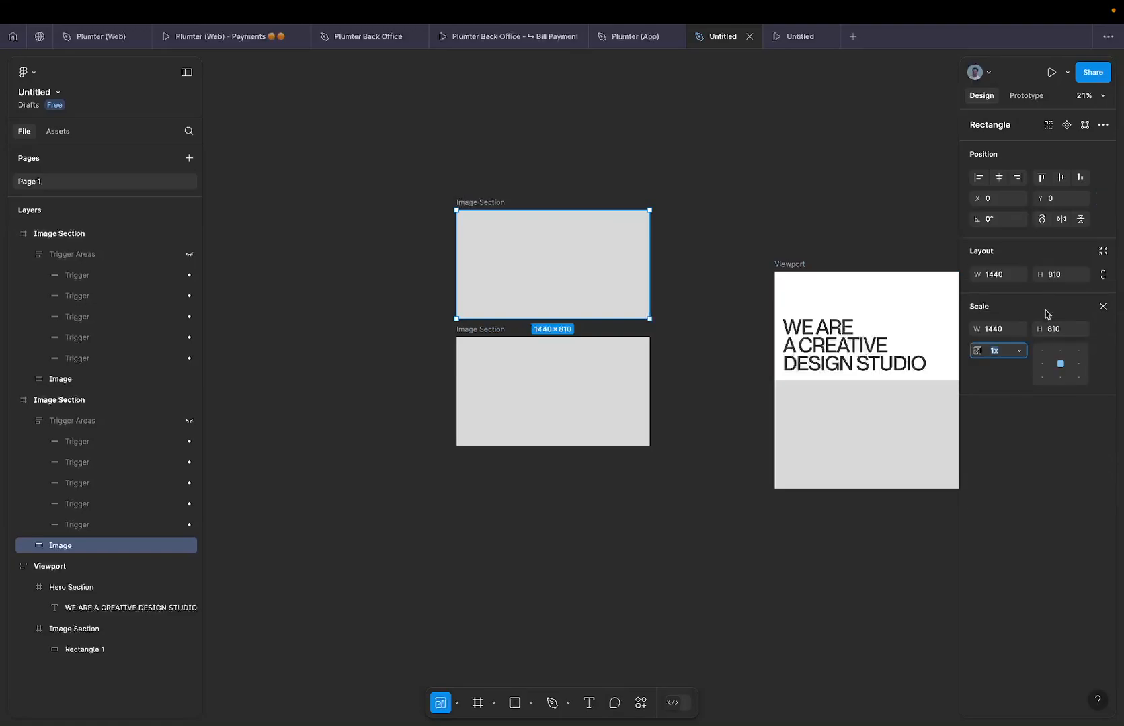
left_click(1021, 351)
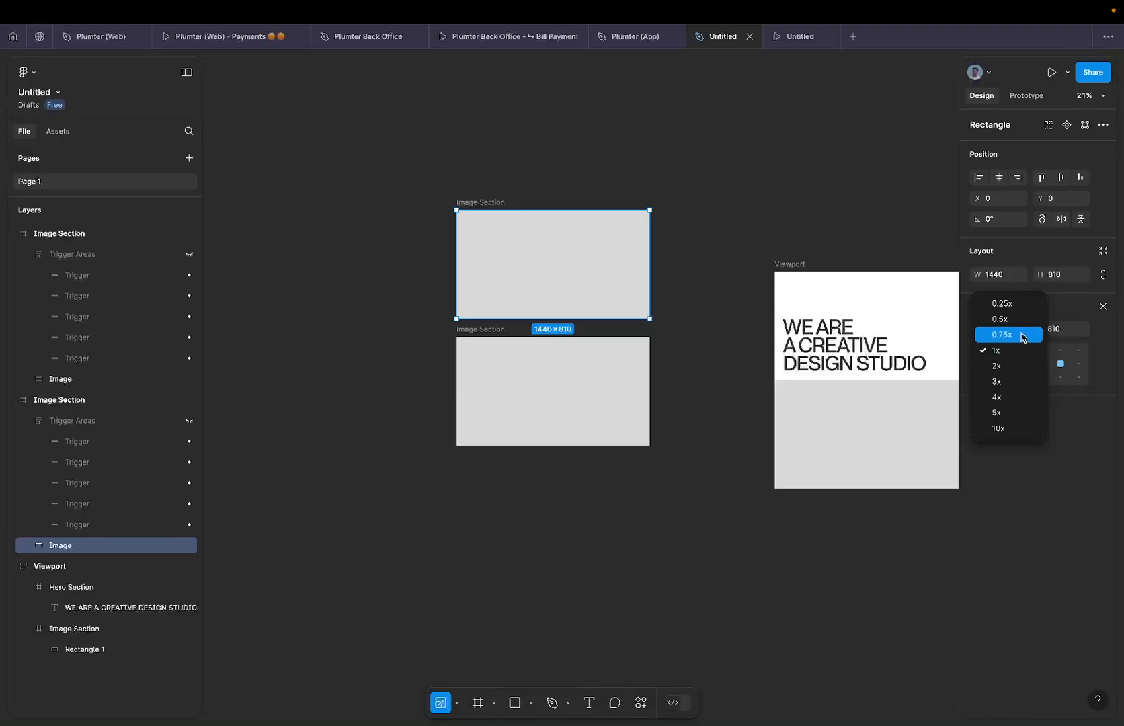
left_click(1022, 335)
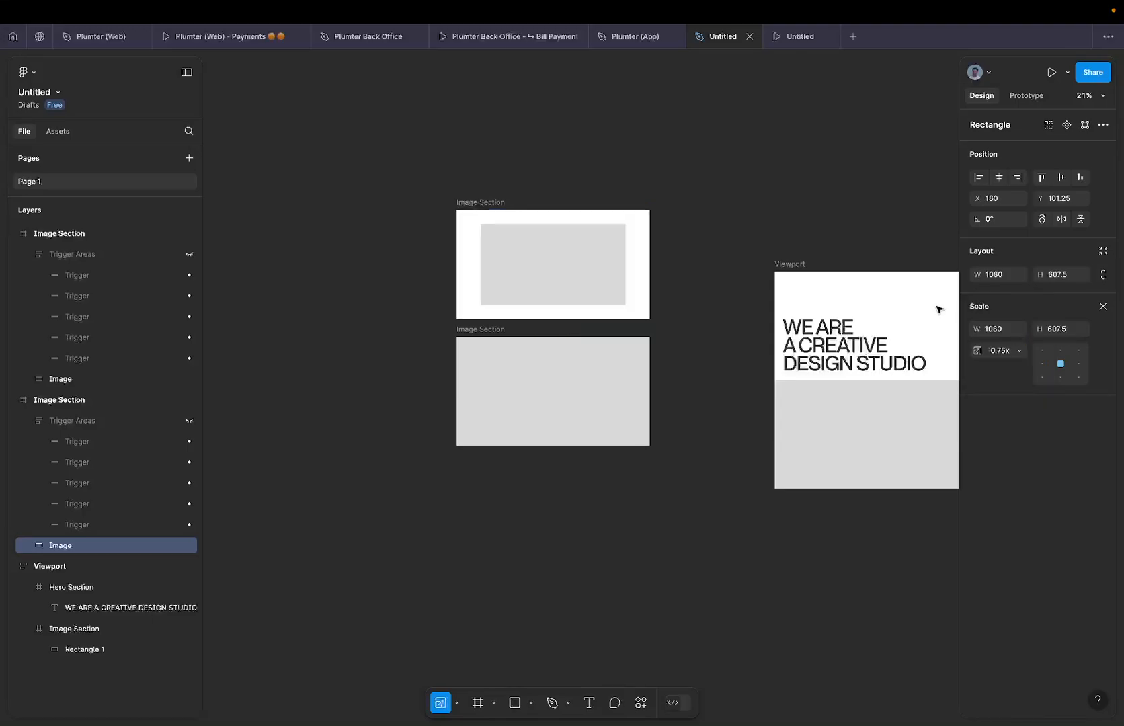
left_click(736, 187)
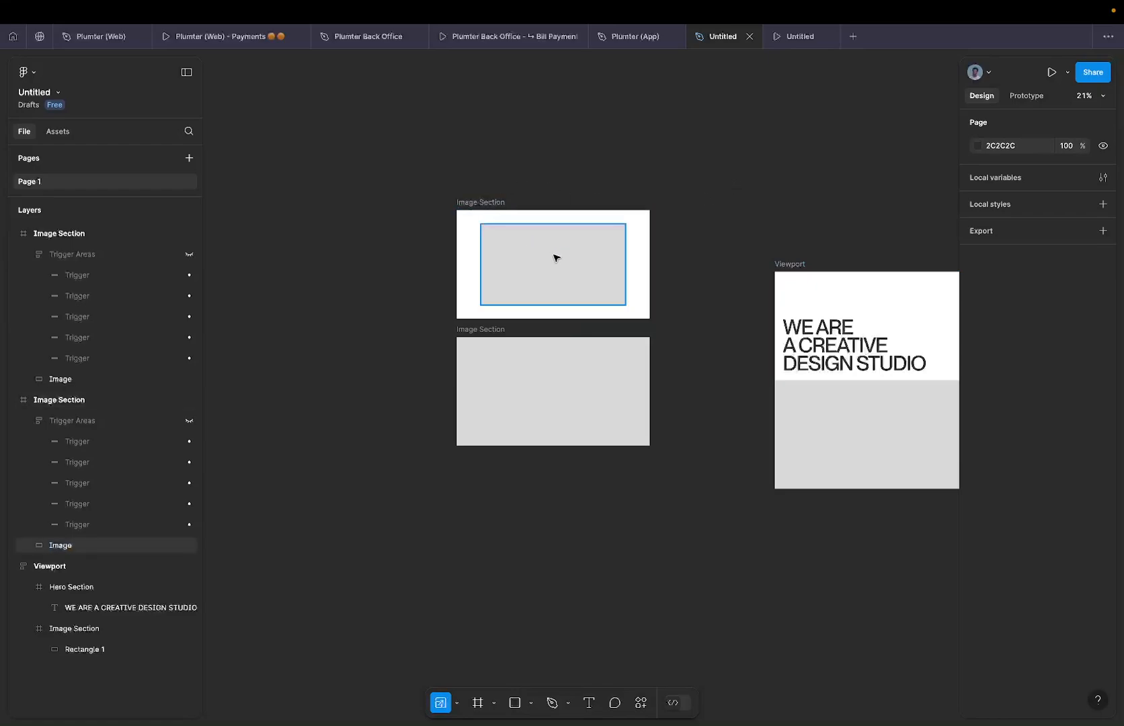
Duplicate the Image Section frame with the reduced image above the original at Y -1511 and scale the copy's Image to 0.75x.
left_click(487, 202)
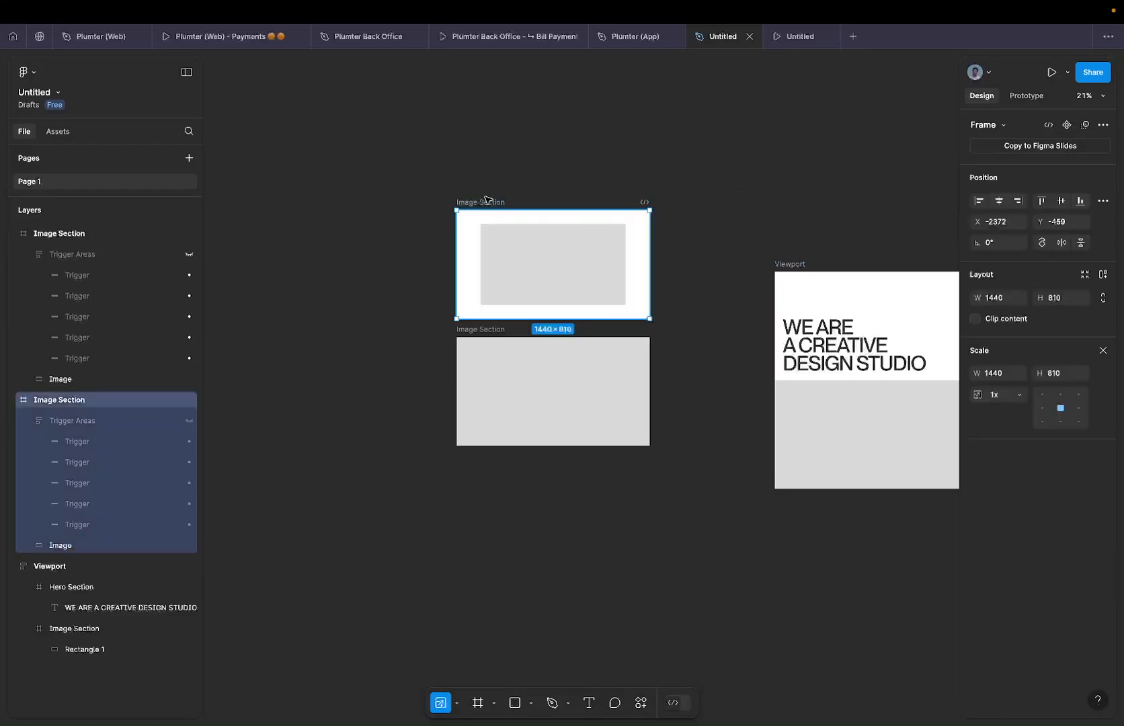
left_click_drag(488, 197, 485, 91)
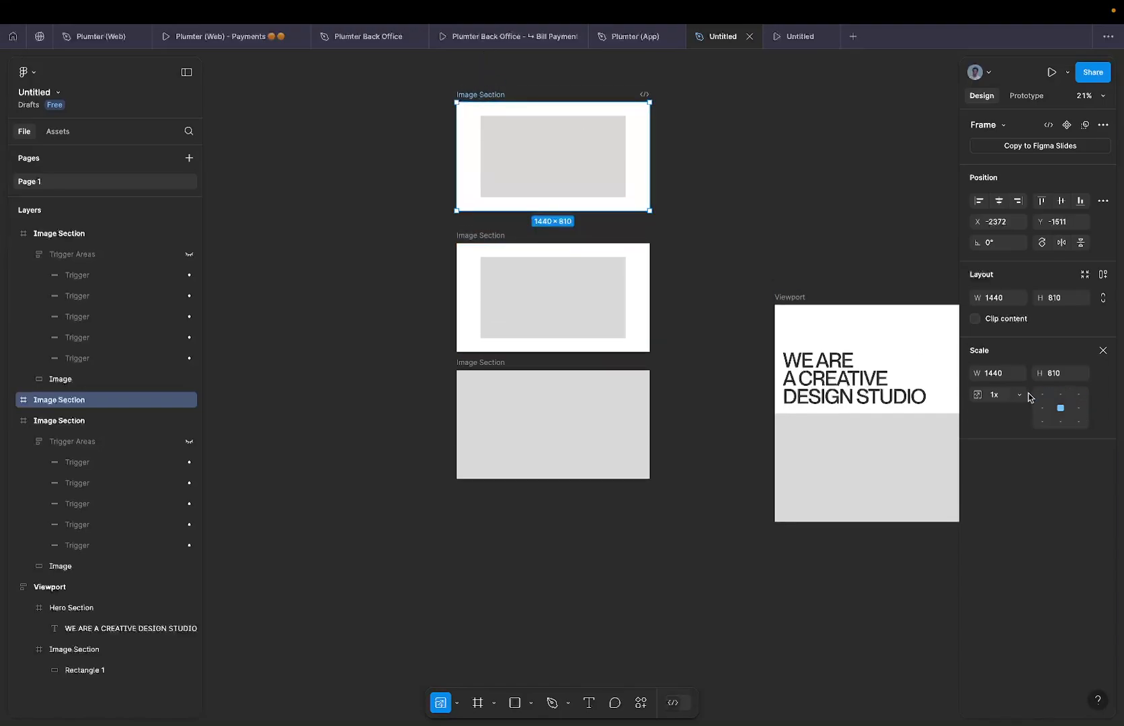
left_click(1017, 396)
left_click(684, 234)
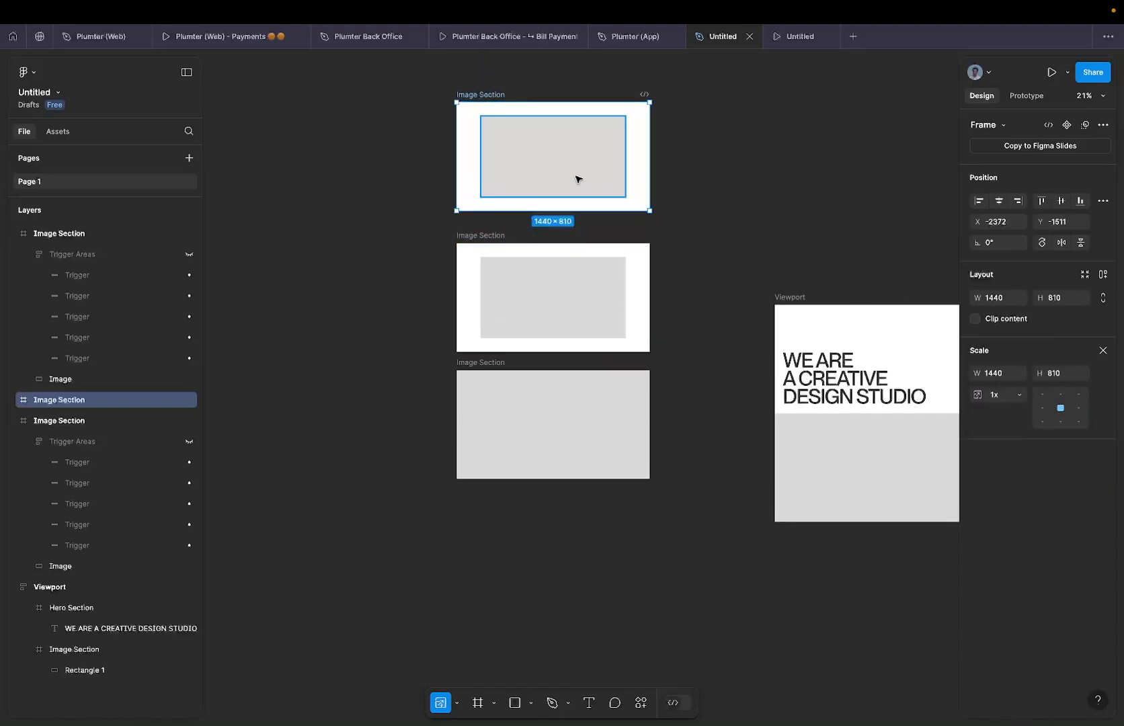
left_click(577, 178)
left_click(1007, 351)
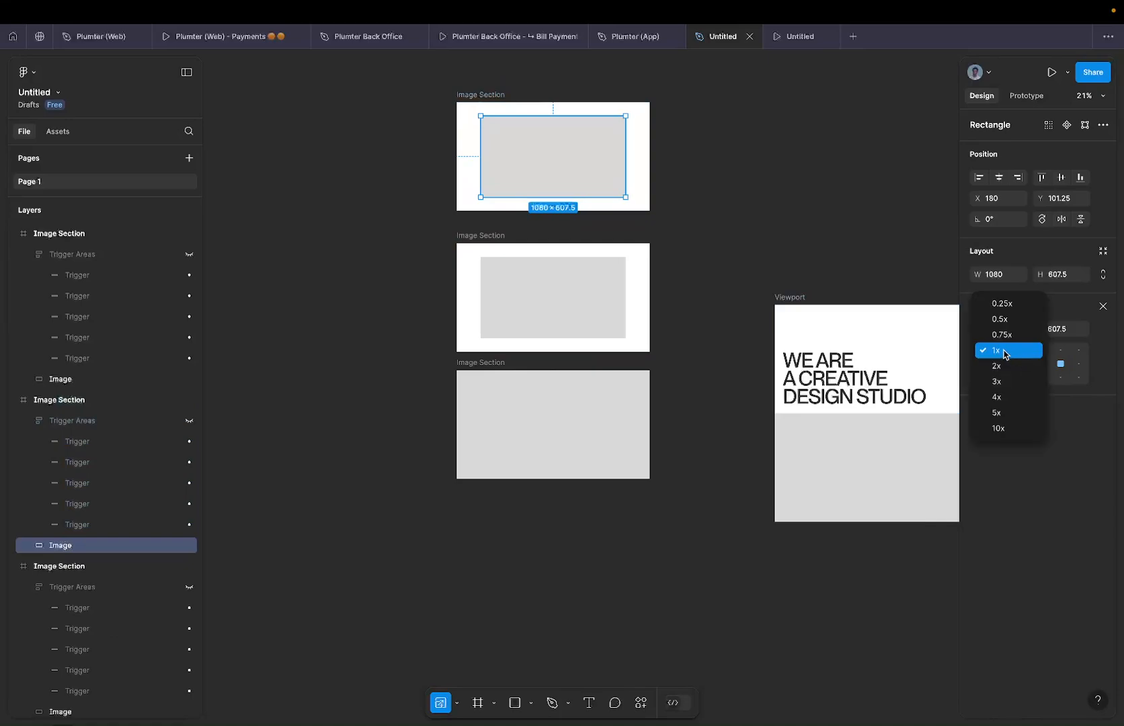
left_click(1004, 336)
scroll(693, 306, "up", 2)
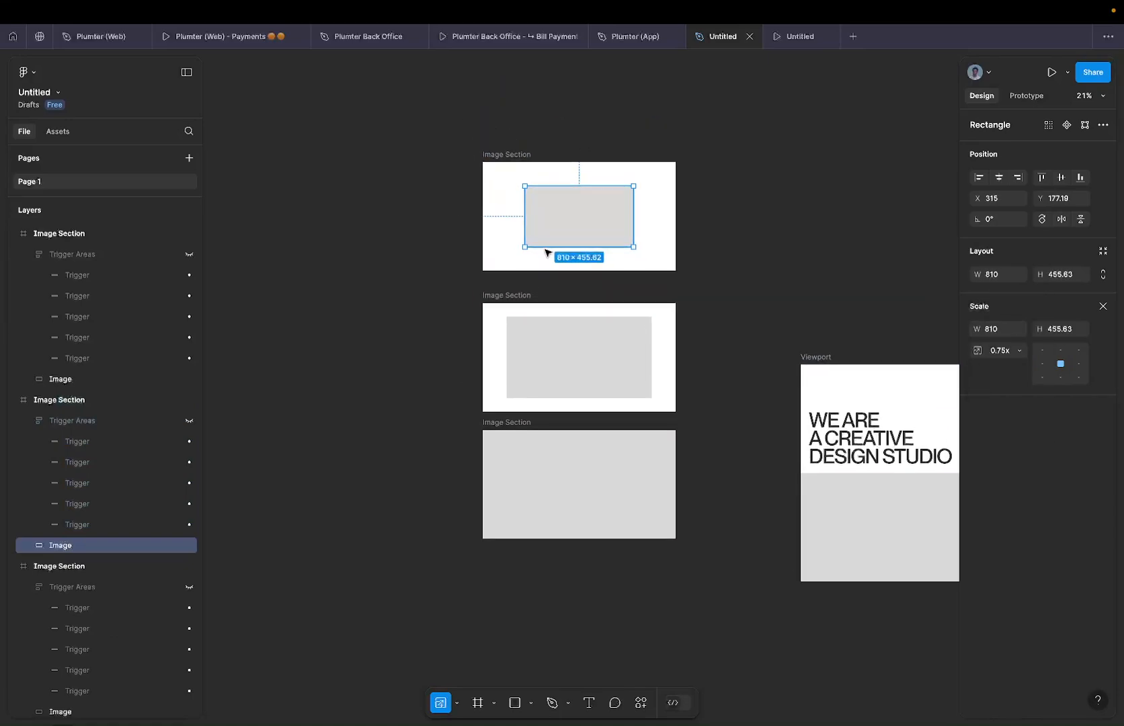
Duplicate the topmost Image Section frame above itself at Y -2486 and scale the Image in the copy to 0.75x.
scroll(544, 243, "up", 4)
left_click(527, 263)
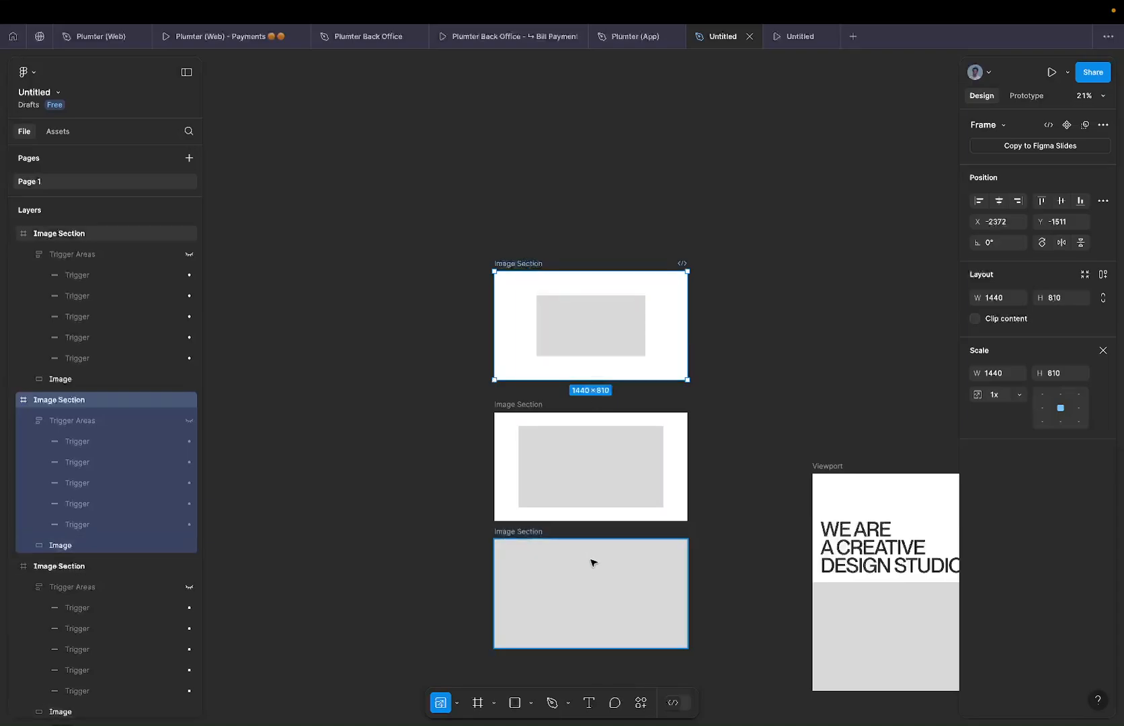
left_click_drag(511, 268, 512, 135)
left_click(1017, 395)
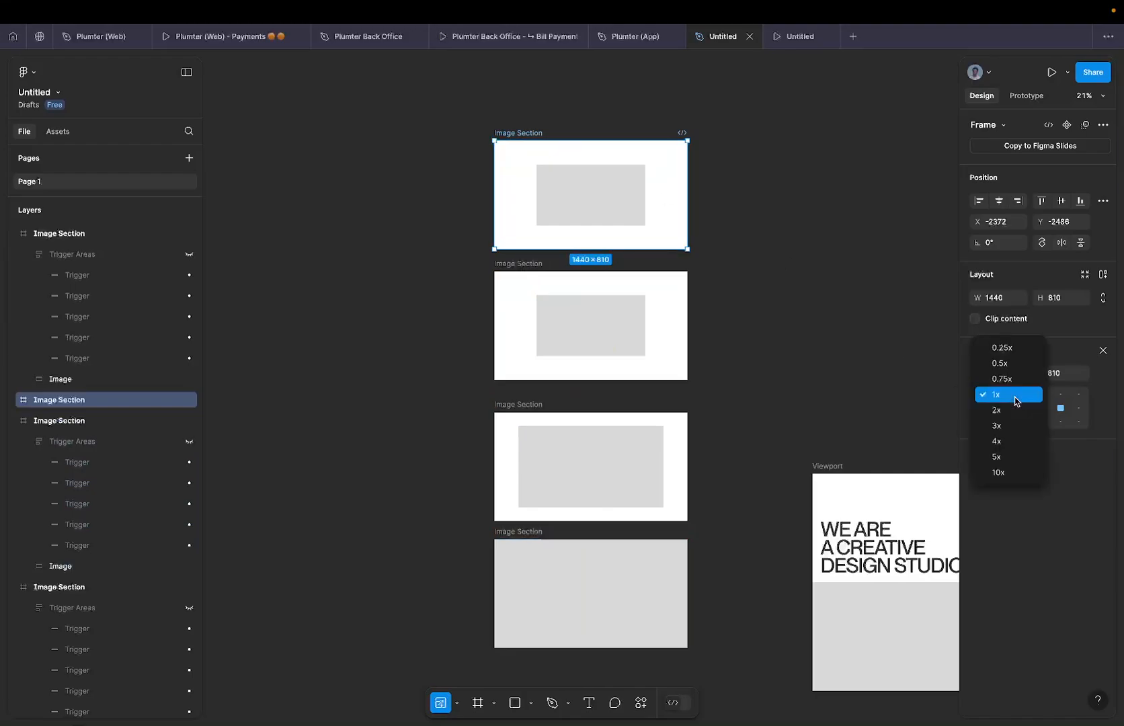
left_click(627, 216)
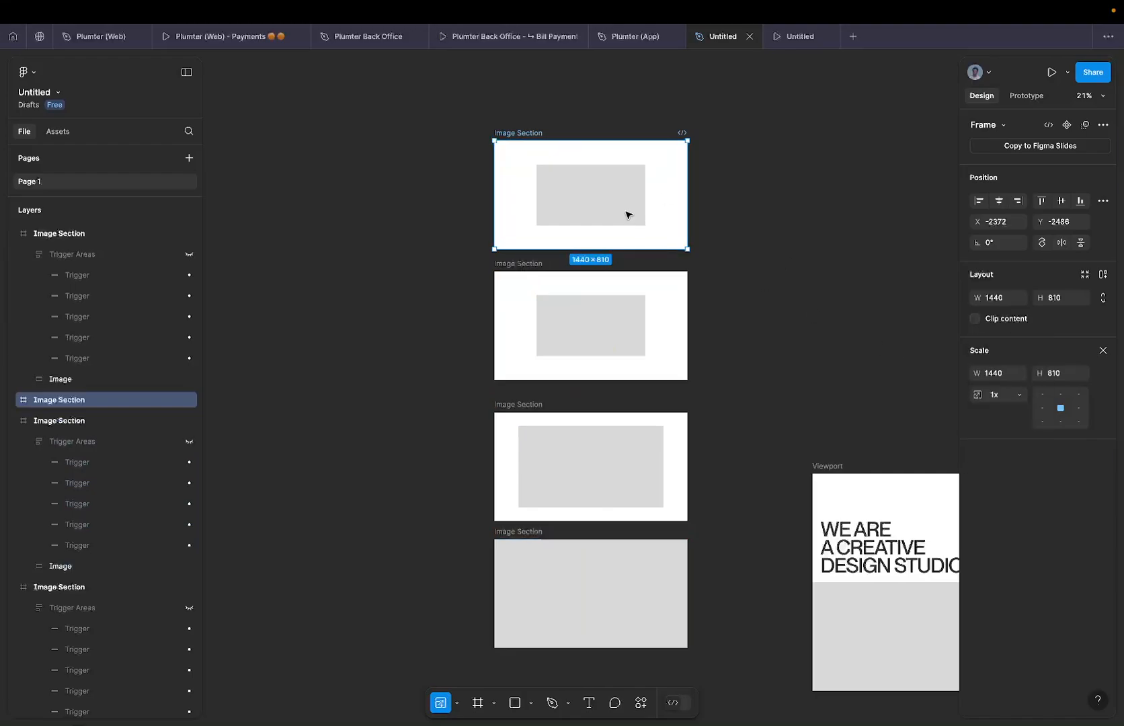
left_click(626, 214)
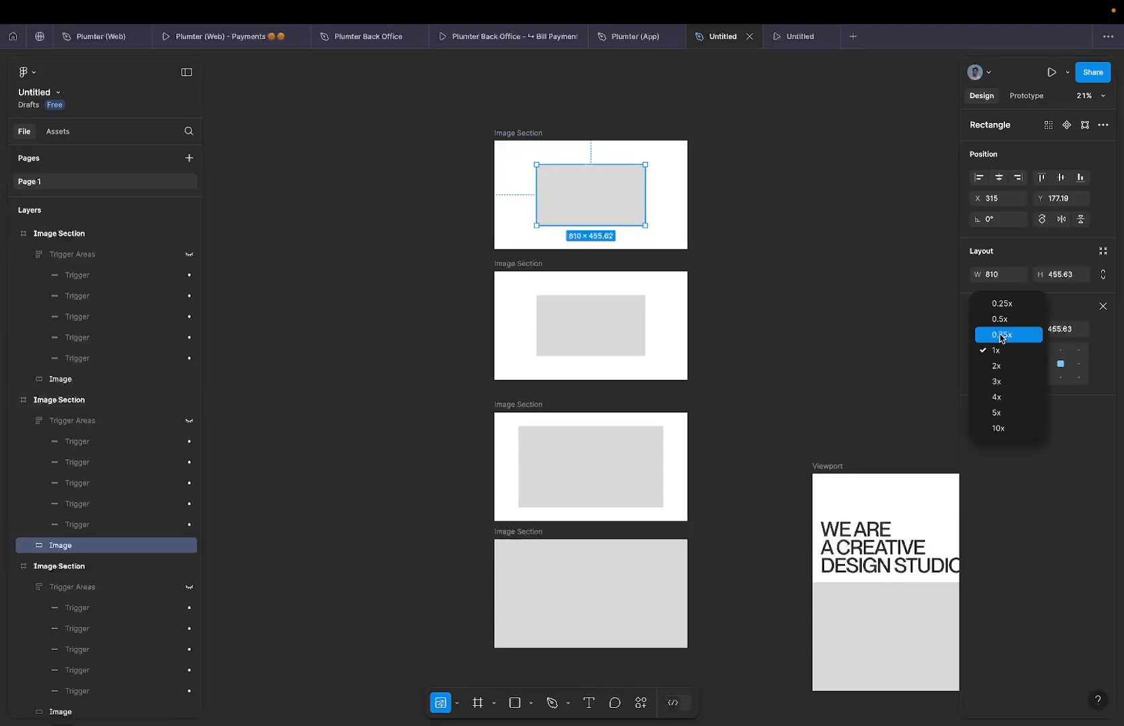
left_click(1002, 334)
left_click(717, 182)
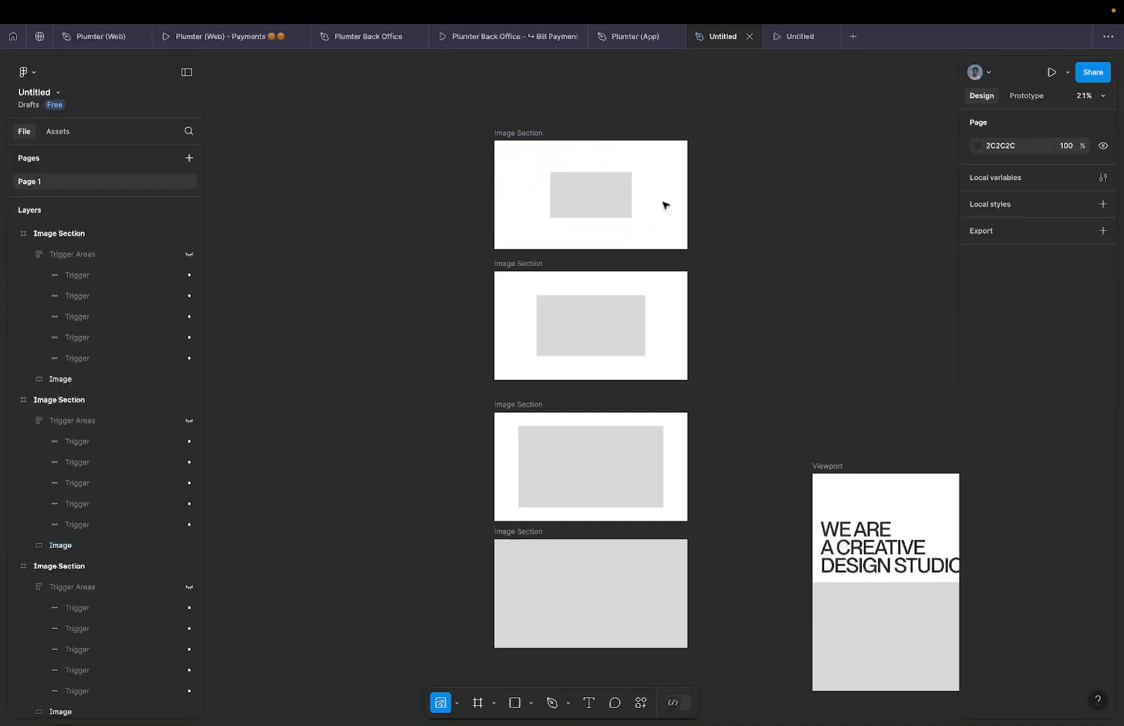
Add a fifth Image Section by duplicating the topmost frame to Y -3393, and scale the new frame's Image to 0.75x.
scroll(661, 366, "up", 3)
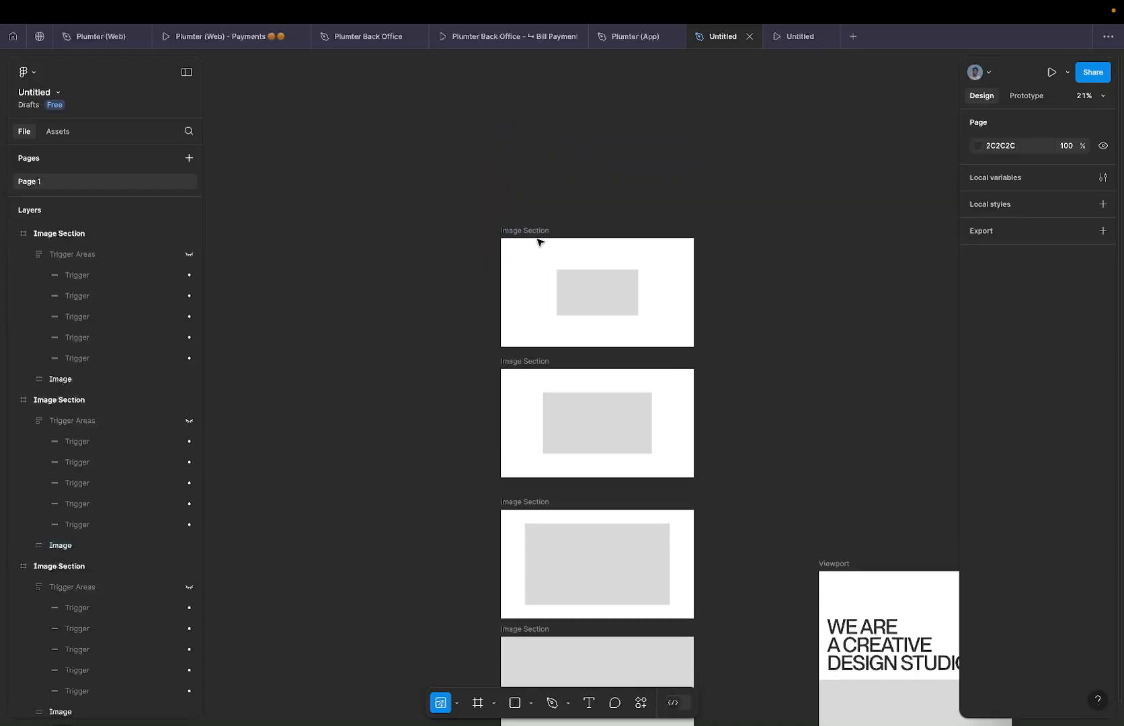
left_click_drag(542, 244, 534, 114)
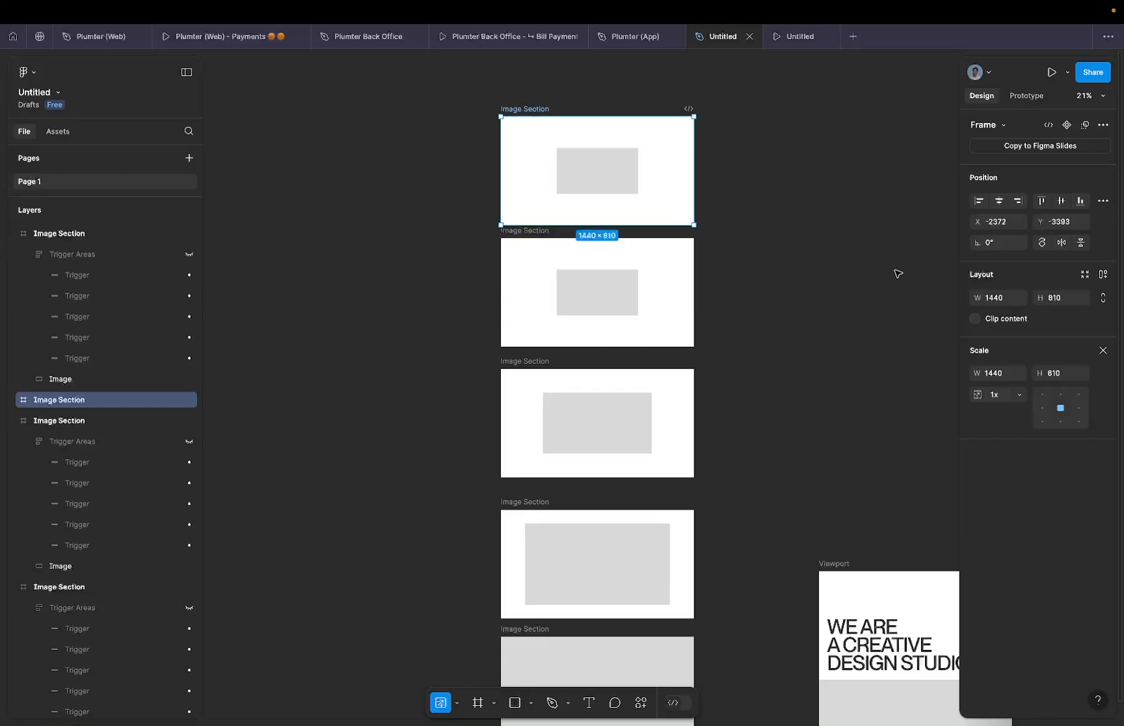
left_click(632, 183)
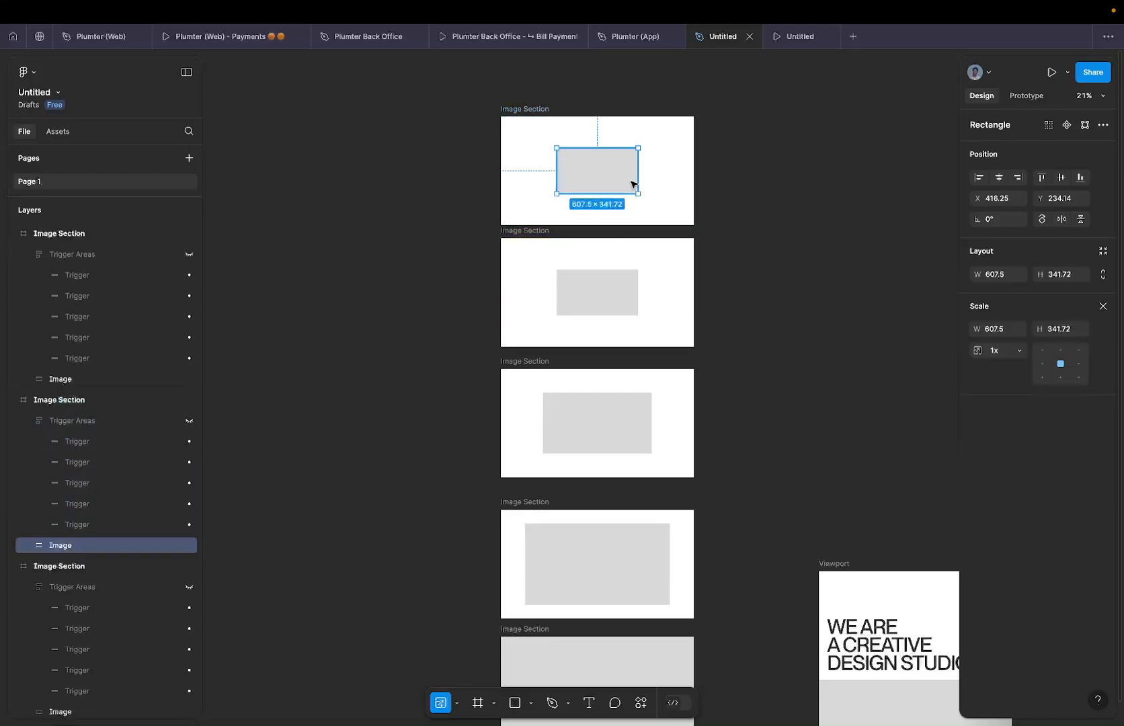
left_click(1016, 353)
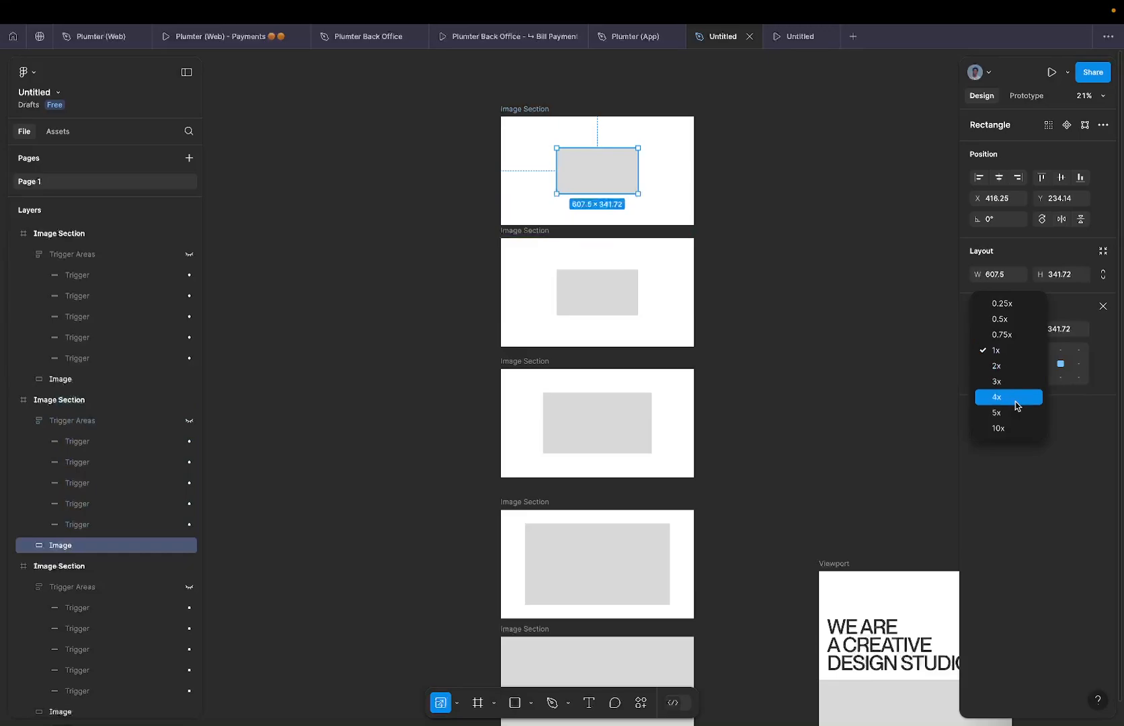
left_click(1008, 334)
left_click(838, 183)
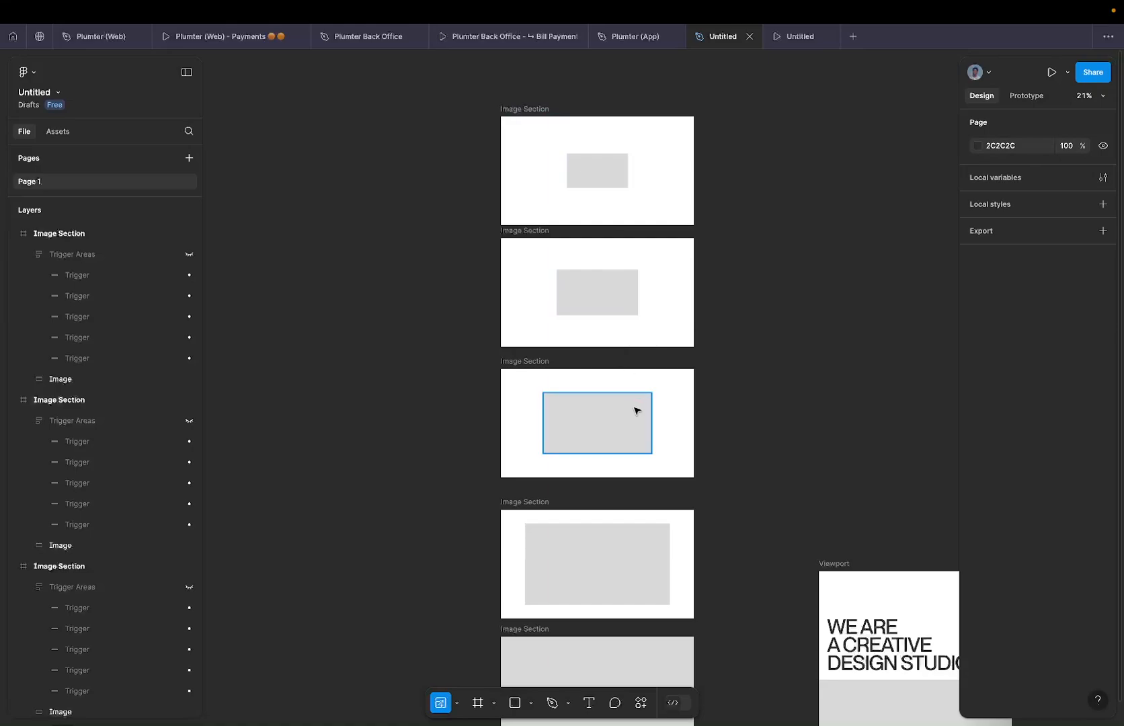
left_click(528, 110)
left_click(92, 277)
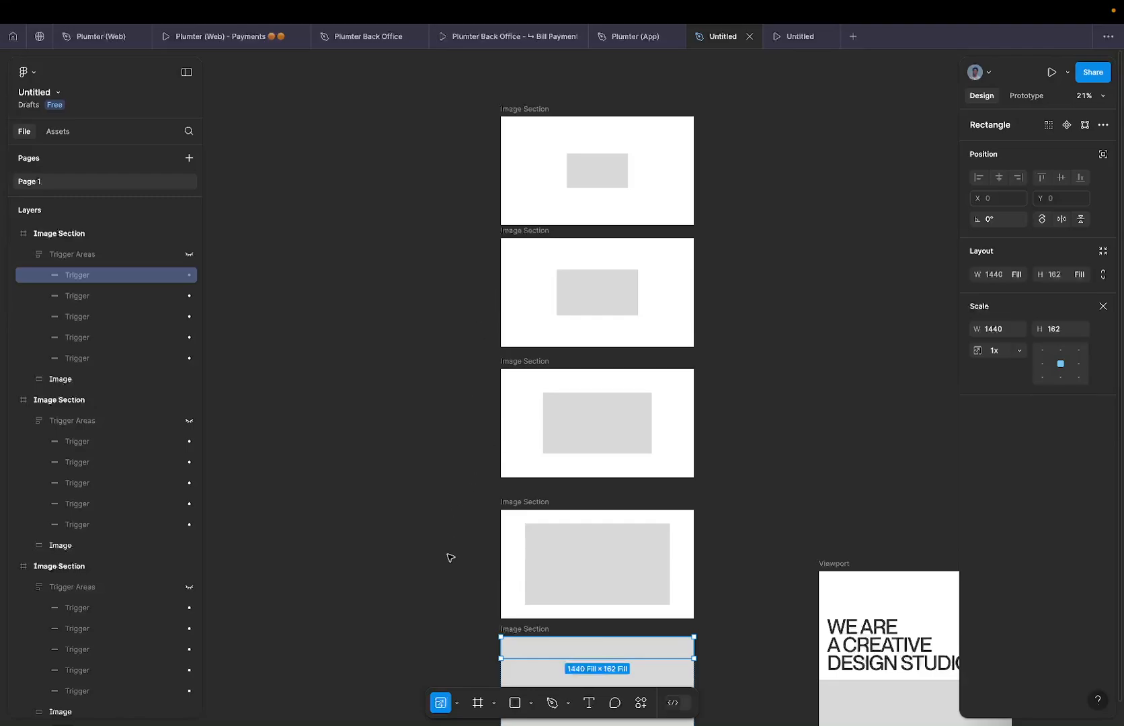
scroll(518, 569, "down", 1)
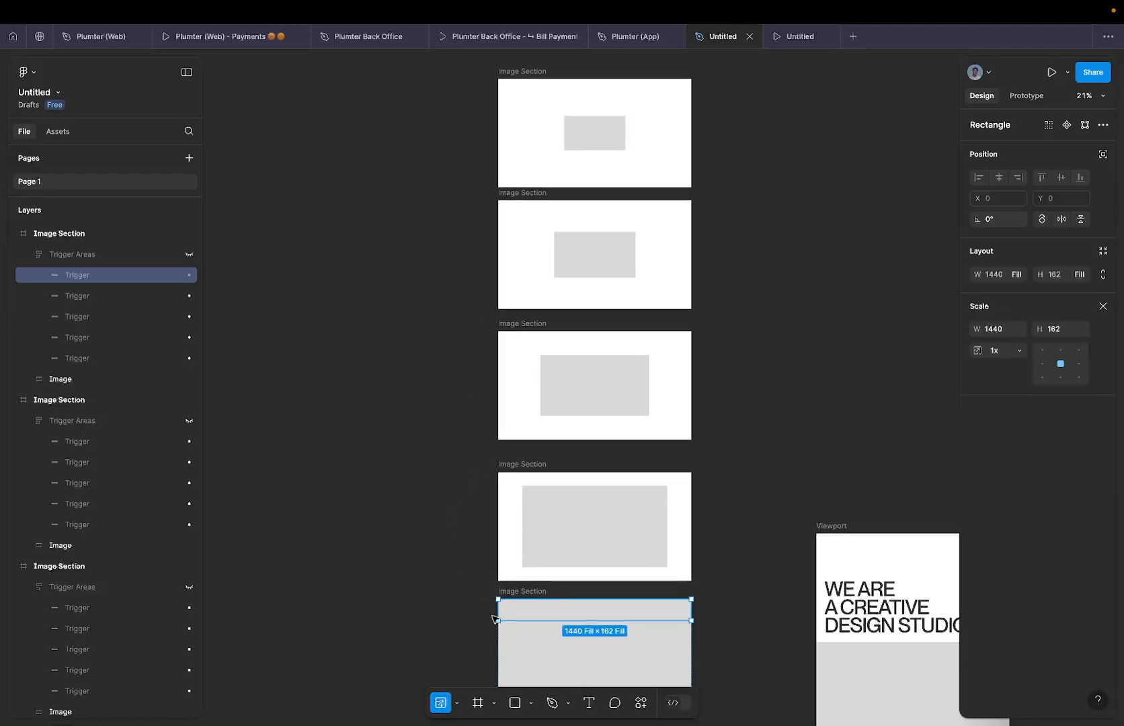
scroll(545, 641, "down", 1)
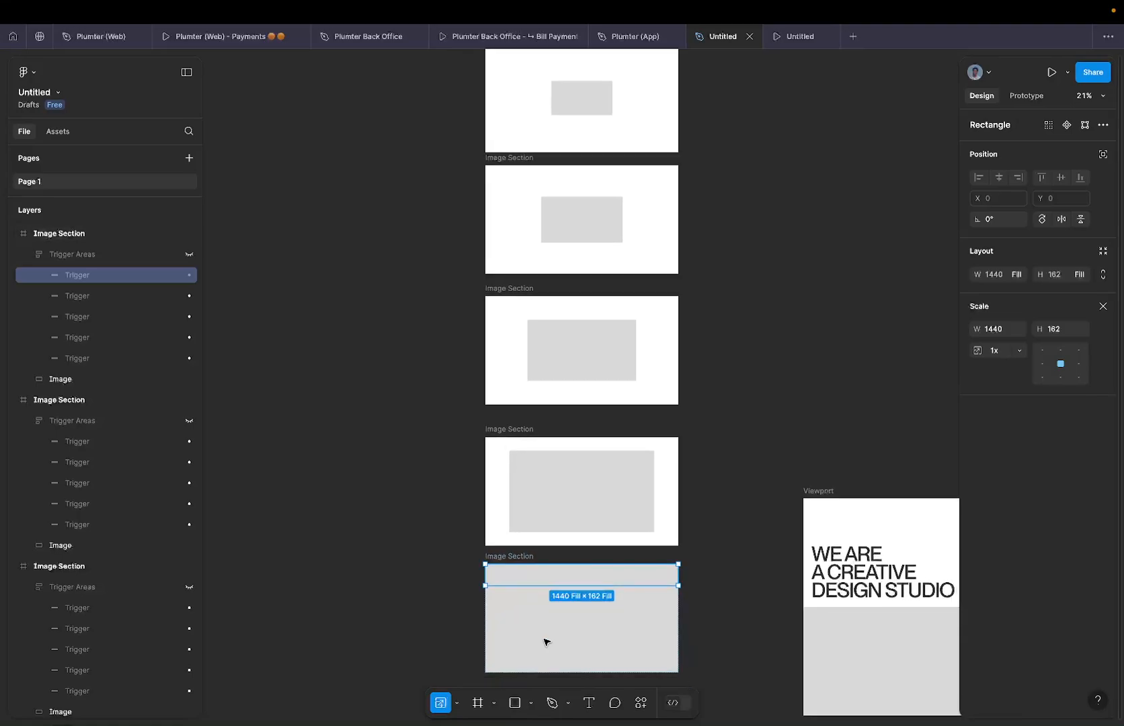
scroll(542, 534, "up", 5)
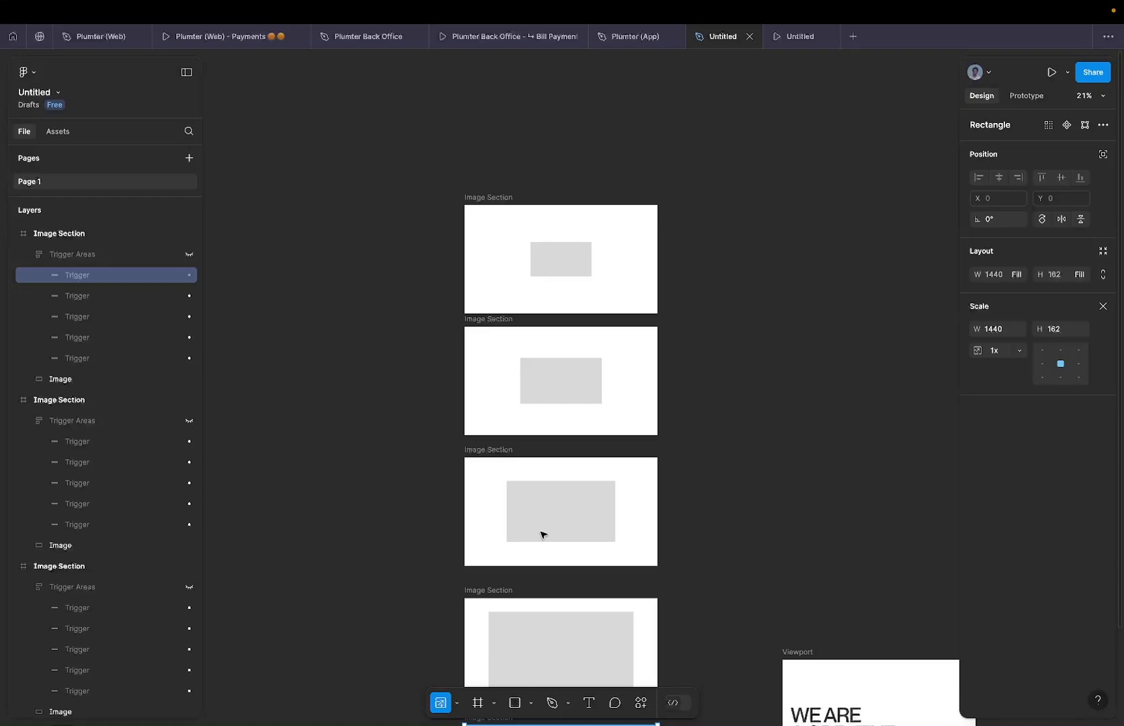
scroll(543, 535, "down", 3)
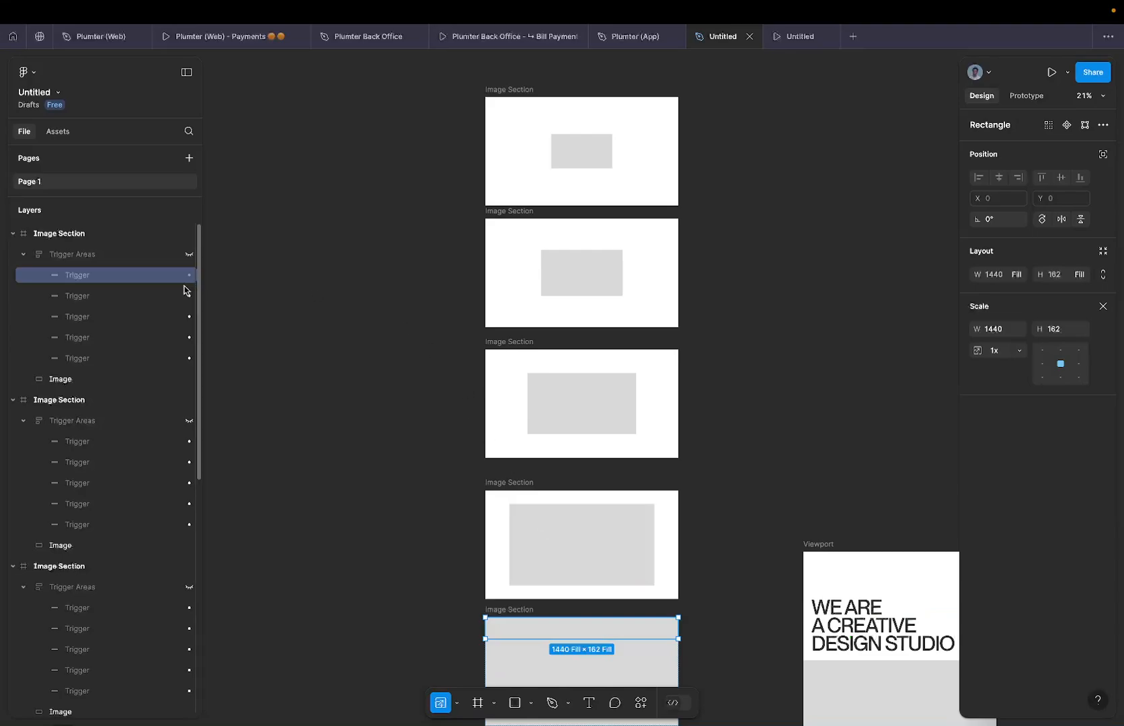
Select all five stacked Image Section frames, leave the Scale tool and combine them into a component set.
scroll(420, 309, "down", 3)
left_click_drag(412, 134, 585, 556)
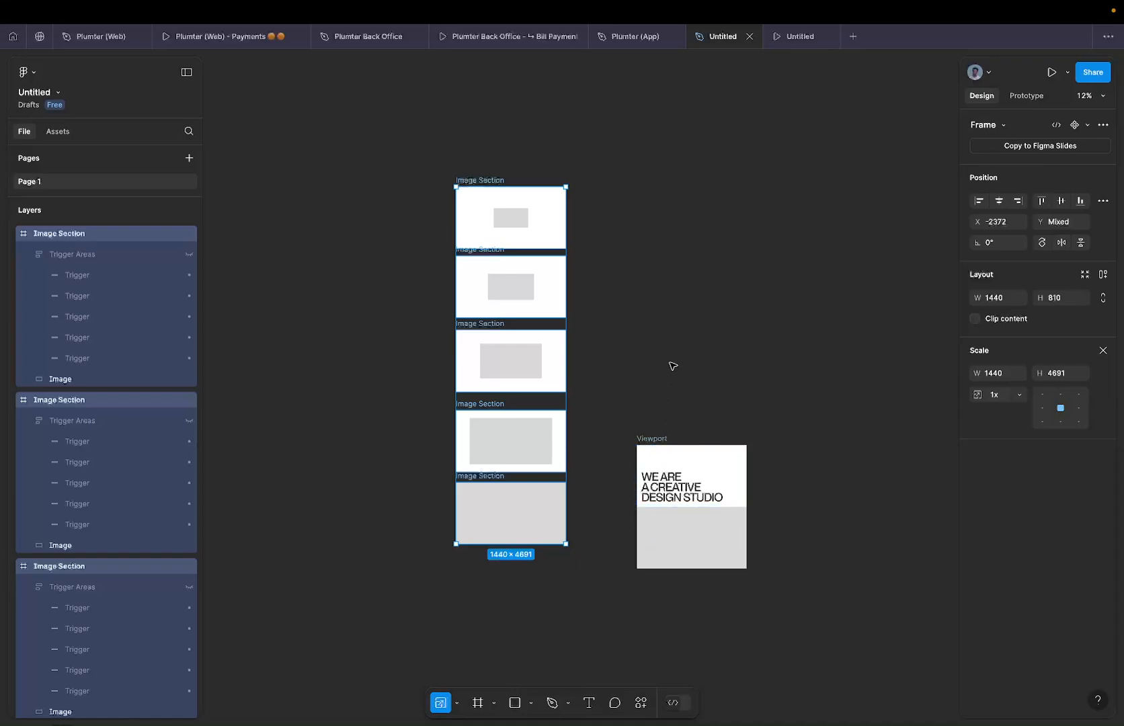
left_click(1102, 350)
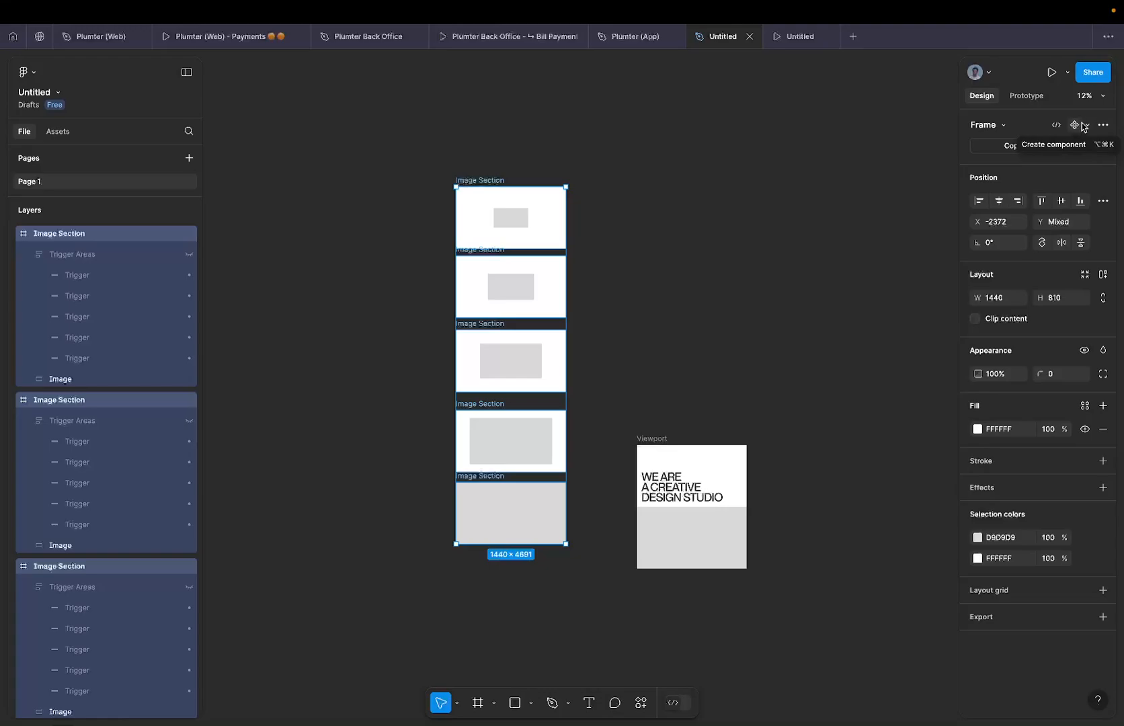
left_click(1087, 126)
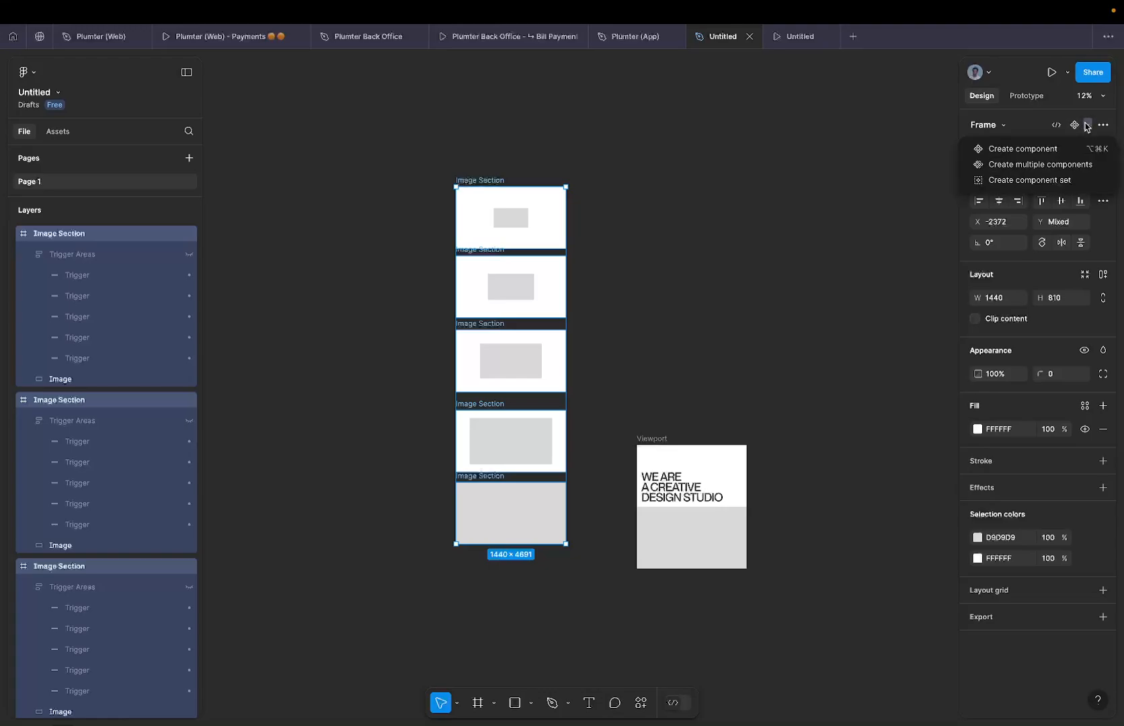
left_click(1055, 180)
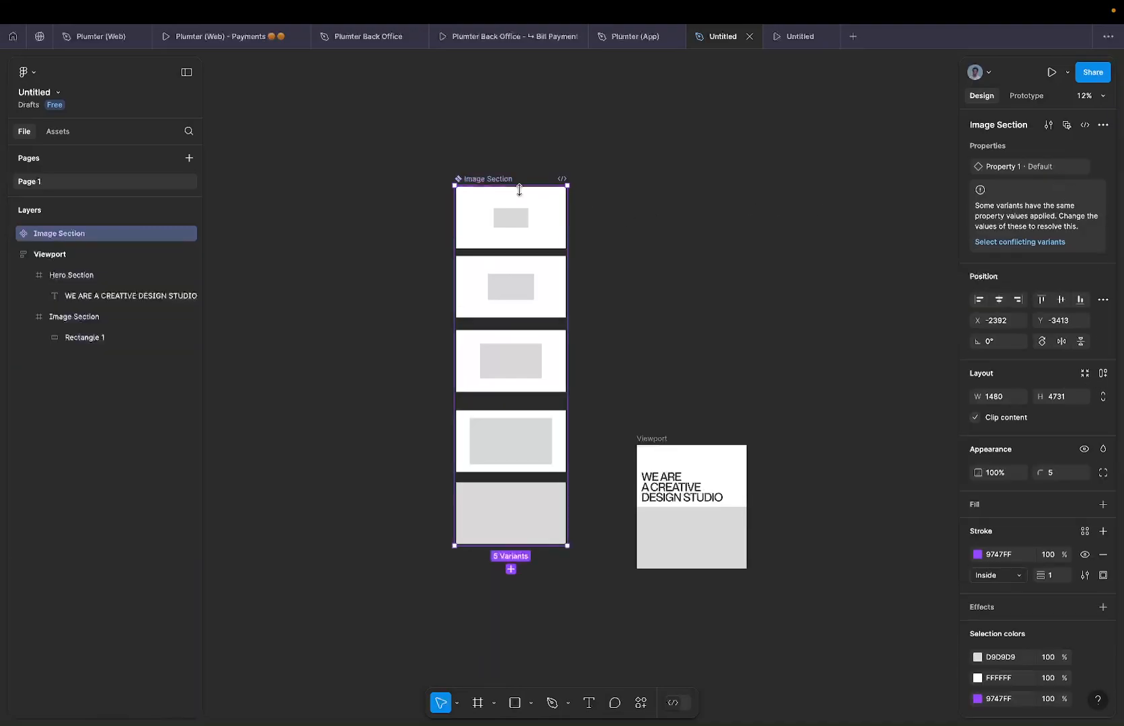
Add auto layout to the Image Section component set and set the vertical gap between its variants to 200.
scroll(519, 191, "up", 3)
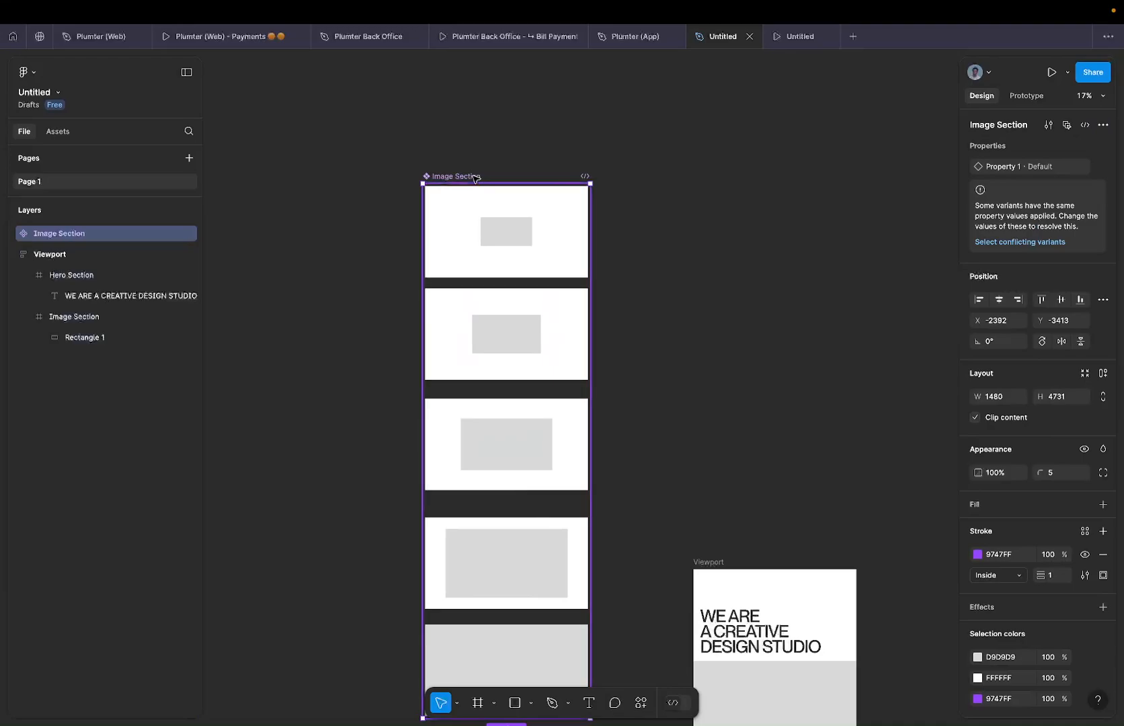
key("shift+a")
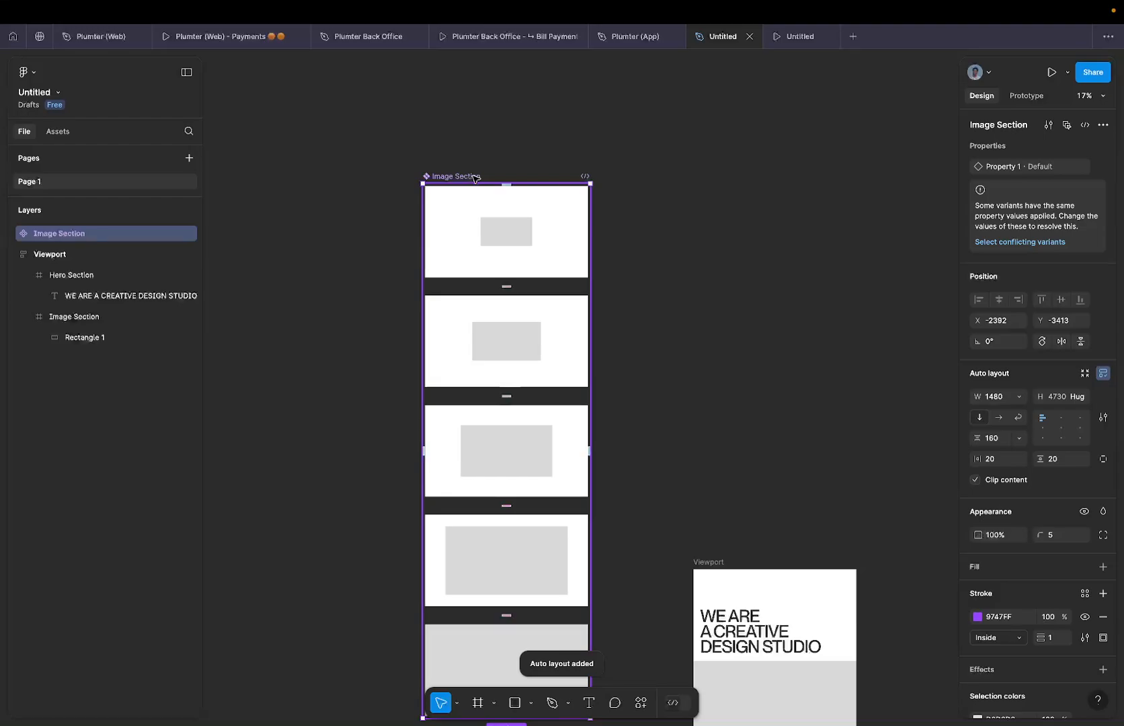
left_click(509, 288)
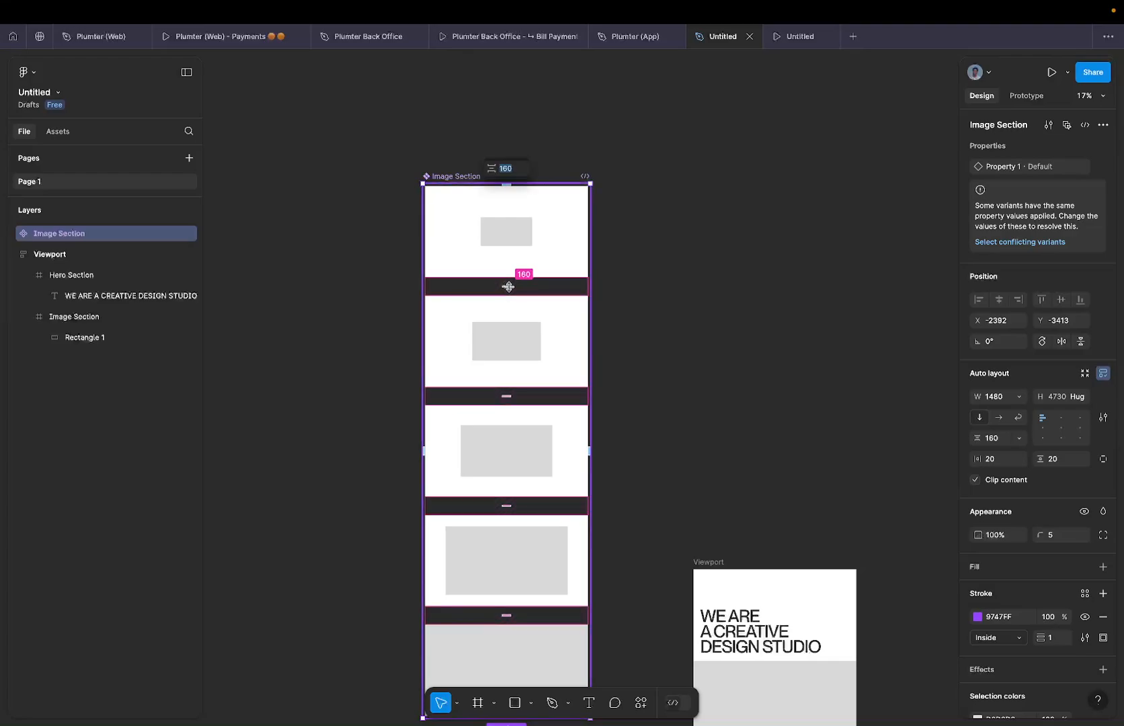
type("200")
key("Return")
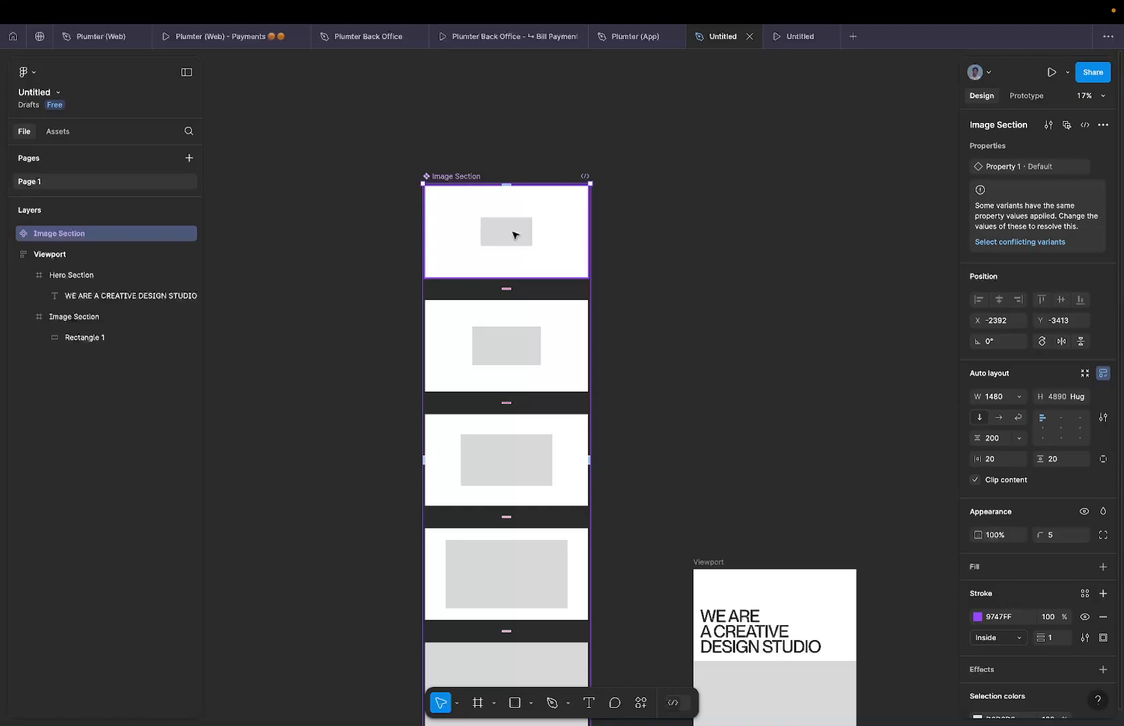
Make the hidden Trigger Areas layer visible in all five variants of the Image Section component set.
key("Return")
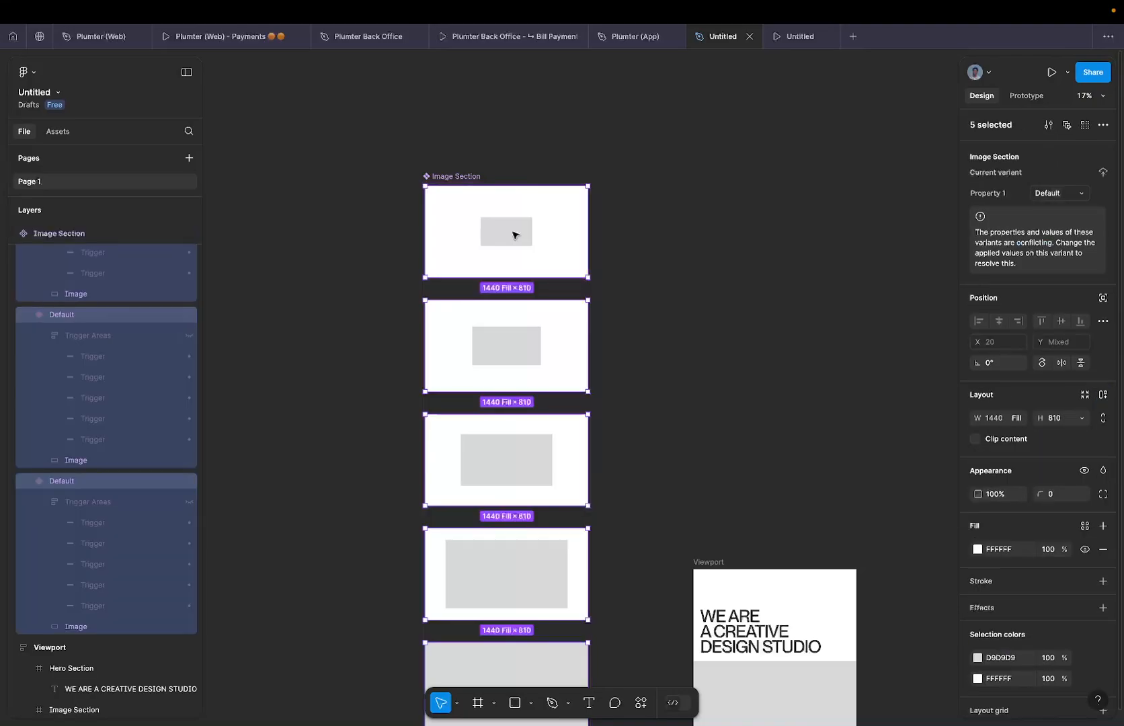
key("Return")
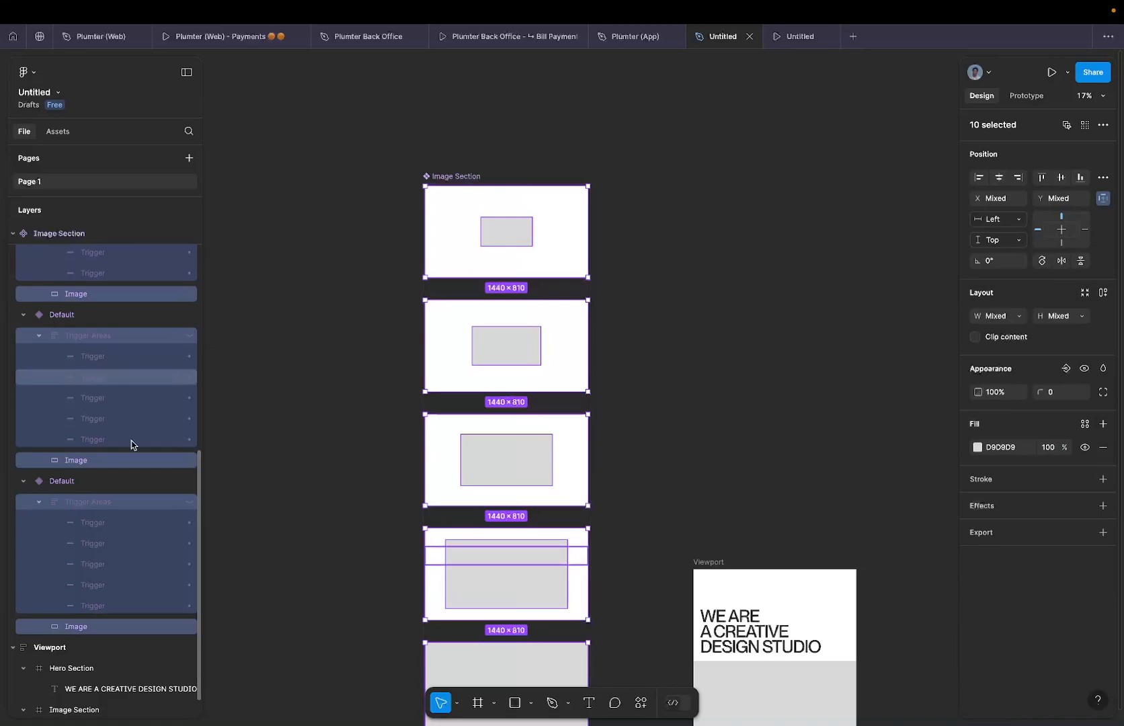
scroll(286, 504, "down", 3)
scroll(286, 505, "left", 3)
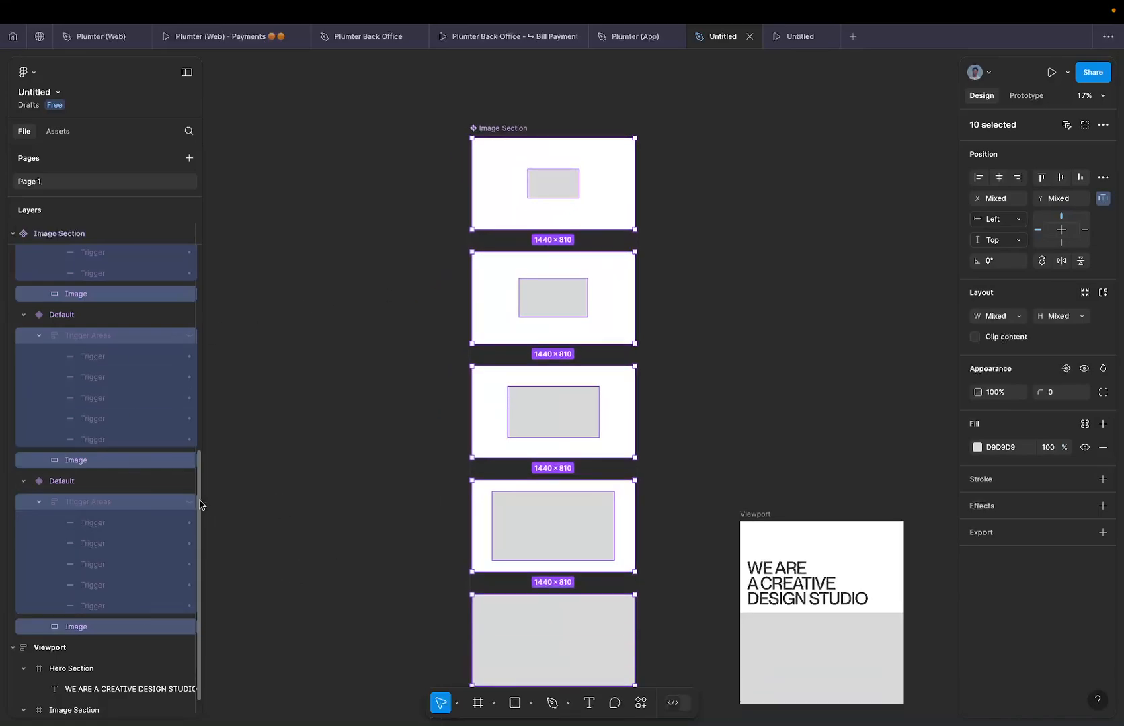
left_click(116, 504)
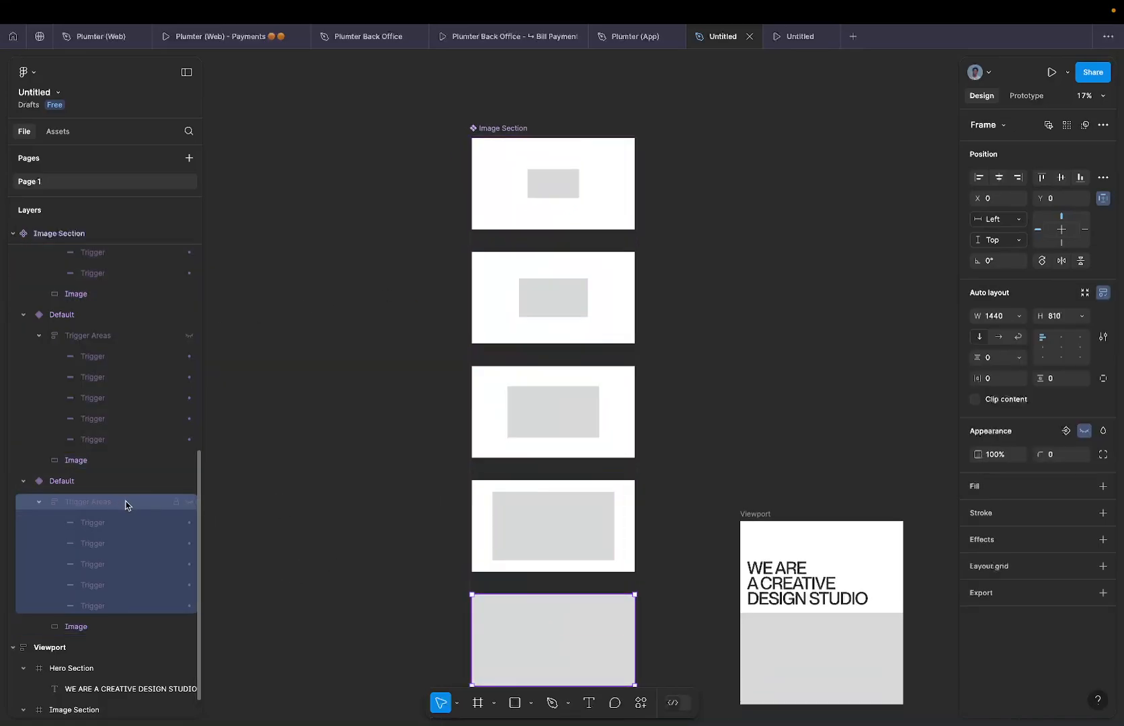
left_click(189, 501)
left_click(189, 336)
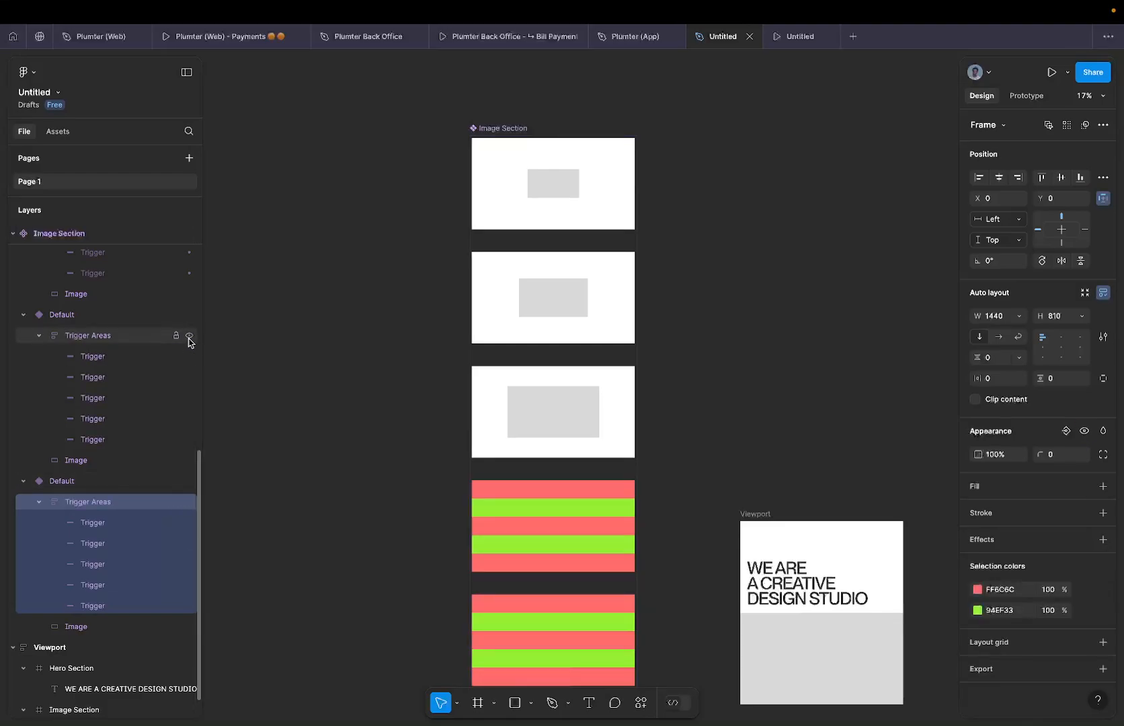
scroll(189, 339, "up", 1)
scroll(189, 343, "up", 5)
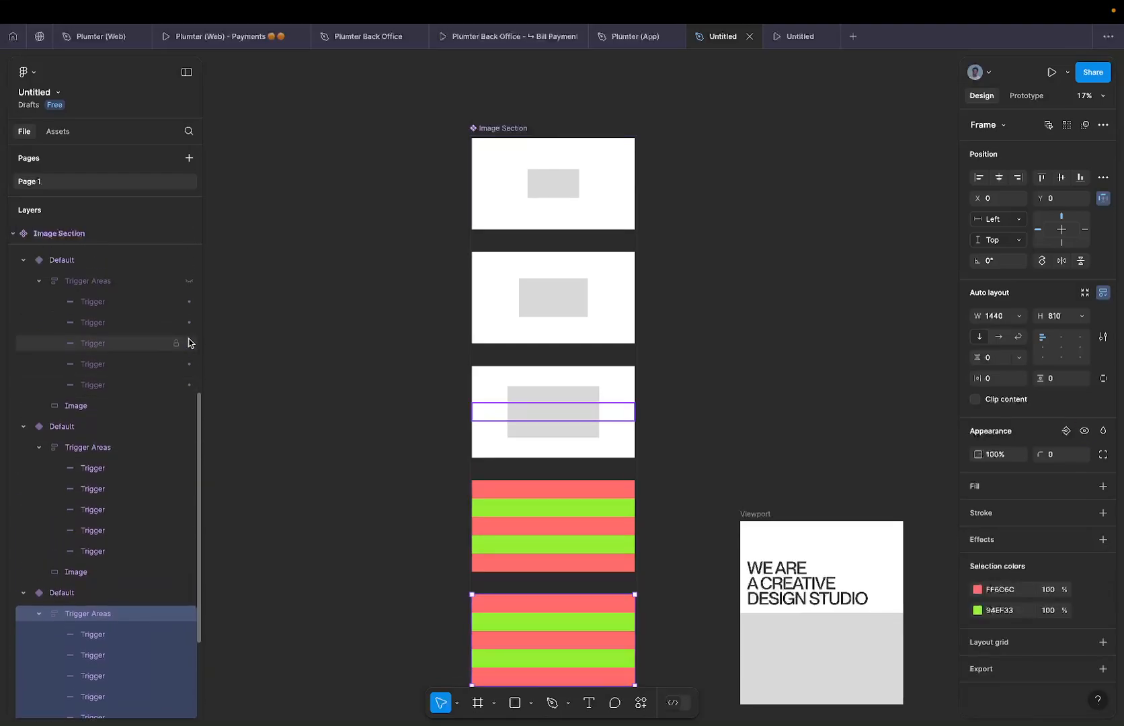
left_click(189, 281)
scroll(189, 282, "up", 8)
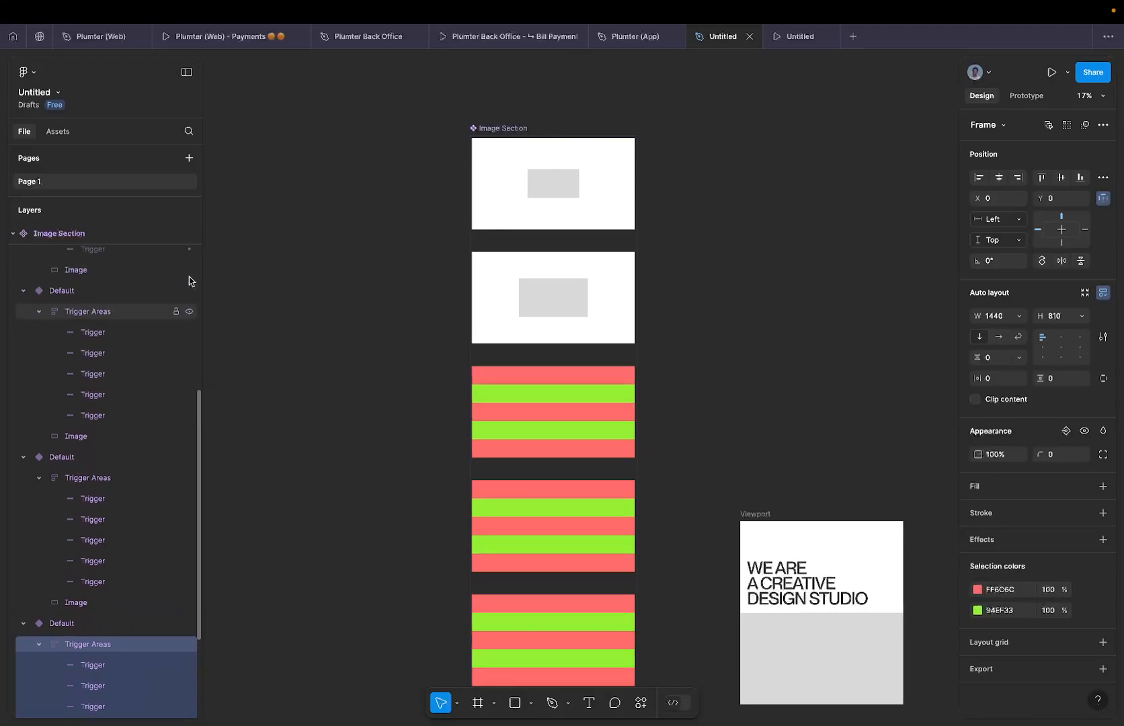
left_click(183, 266)
scroll(183, 269, "up", 6)
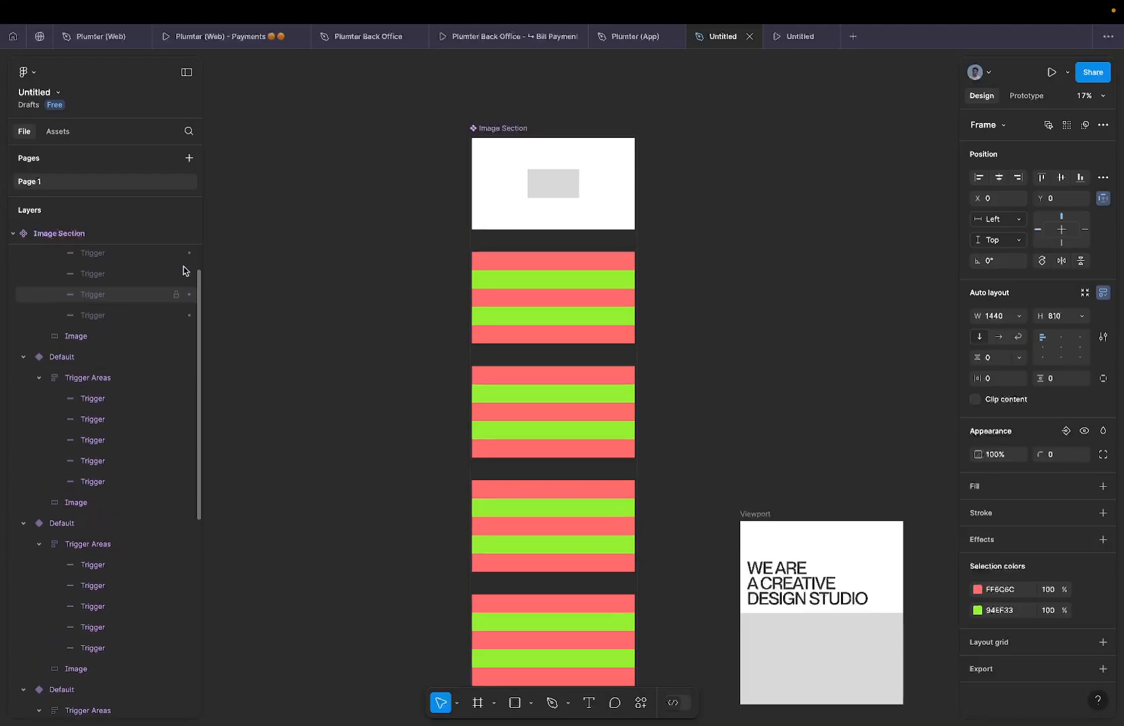
left_click(185, 275)
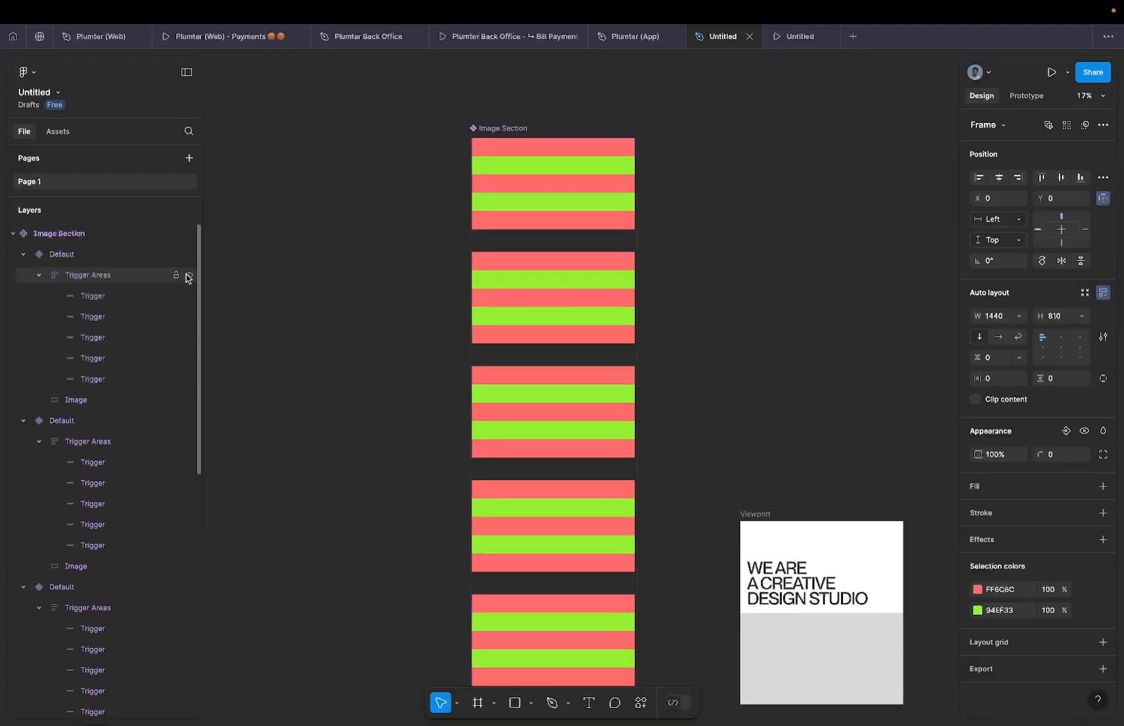
Set Property 1 of the second variant from the top to State 2 and of the third to State 3.
scroll(469, 243, "up", 3)
scroll(469, 244, "right", 3)
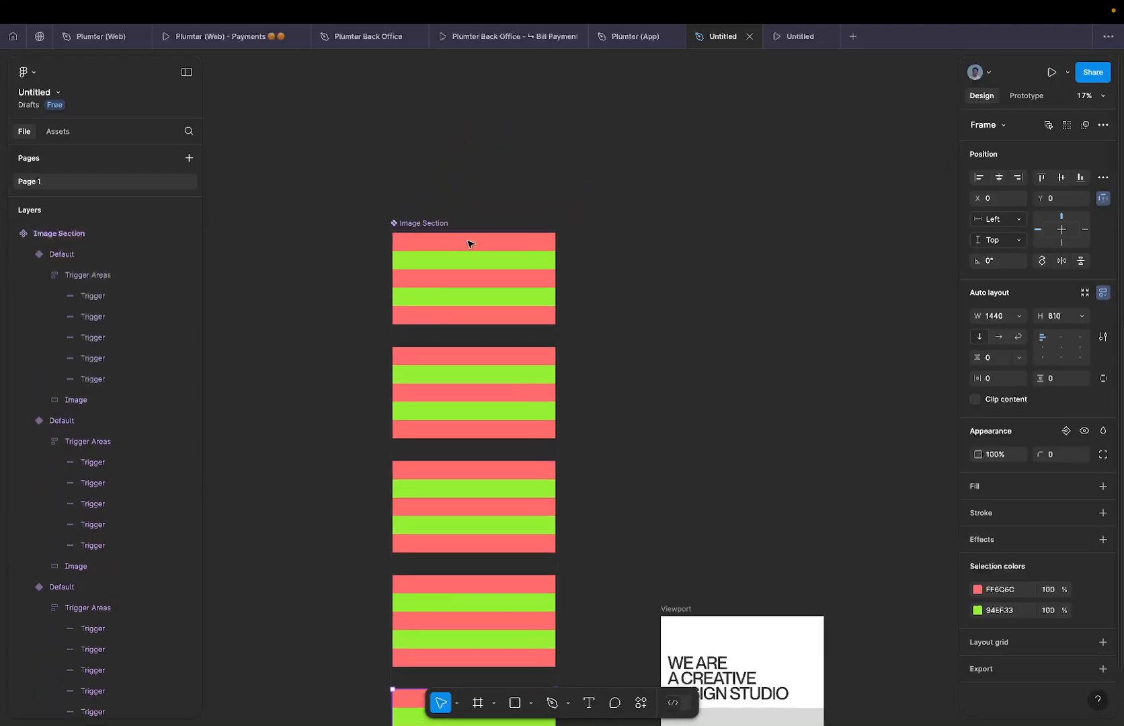
left_click(437, 272)
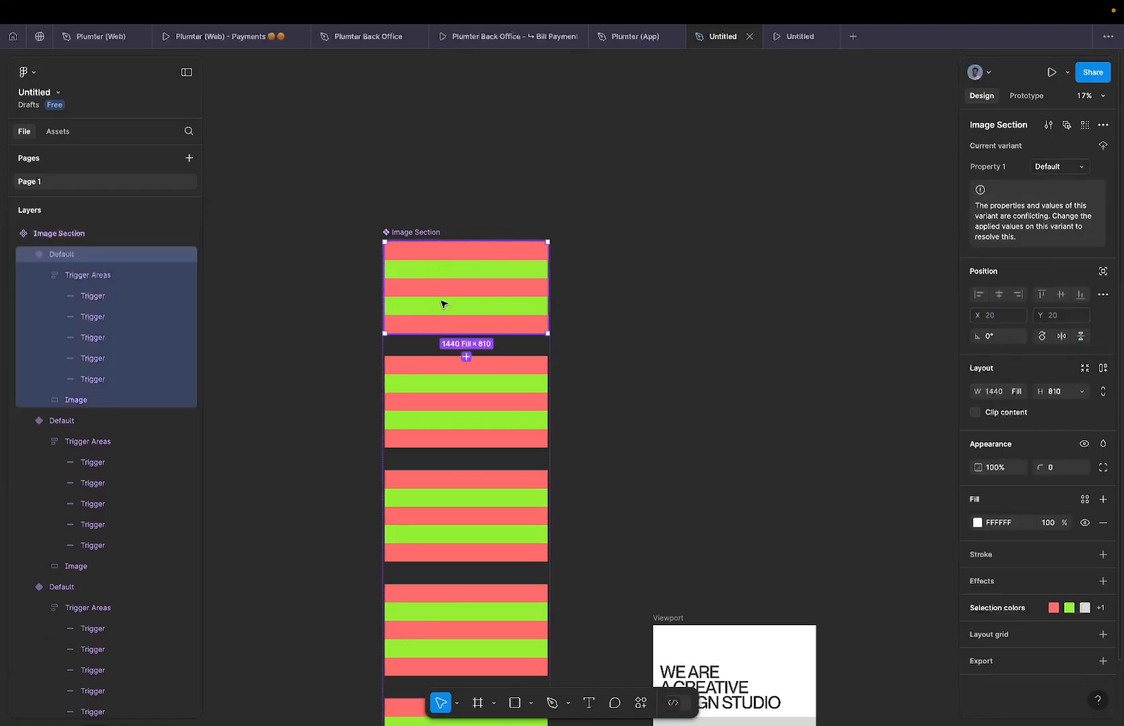
left_click(447, 395)
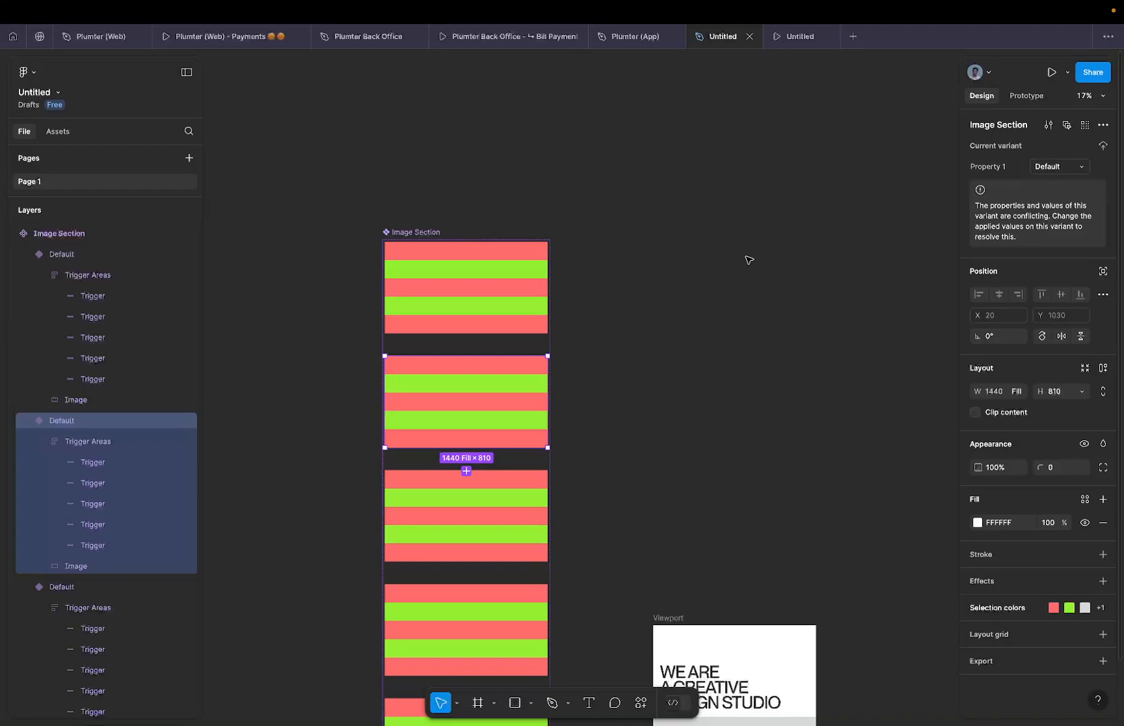
left_click(1057, 168)
type("State 2")
key("Return")
left_click(484, 502)
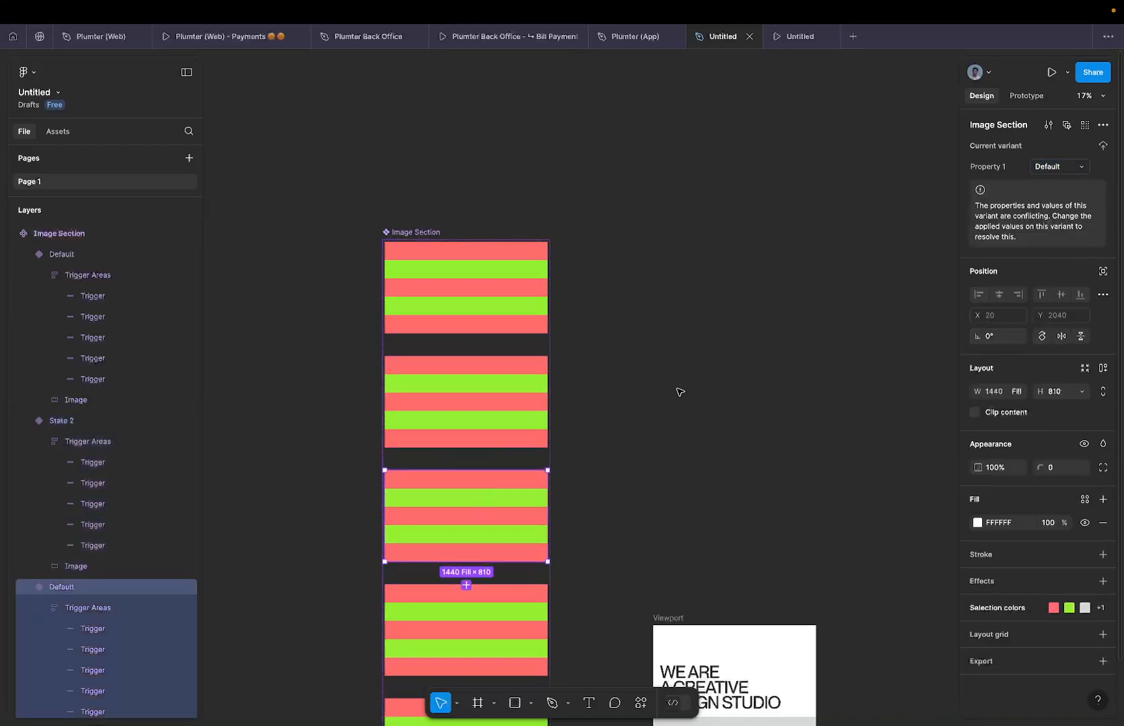
left_click(1051, 167)
type("State 3")
key("Return")
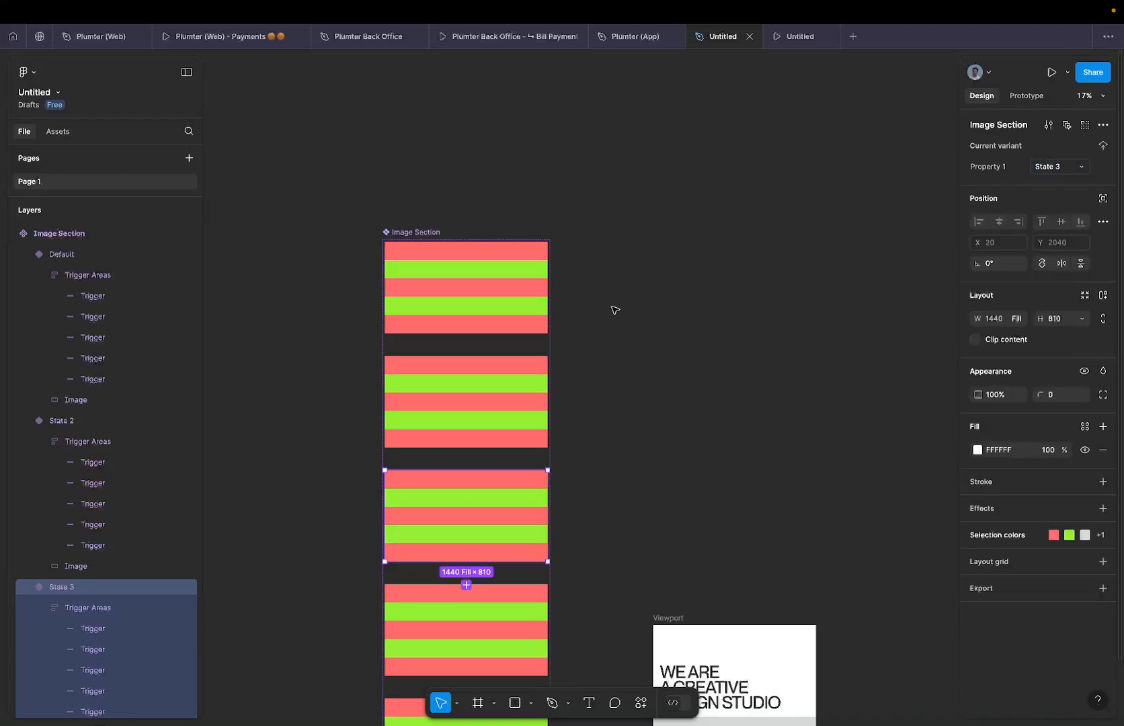
Set Property 1 of the fourth variant to State 4 and of the fifth variant to State 5.
scroll(458, 437, "down", 5)
left_click(467, 482)
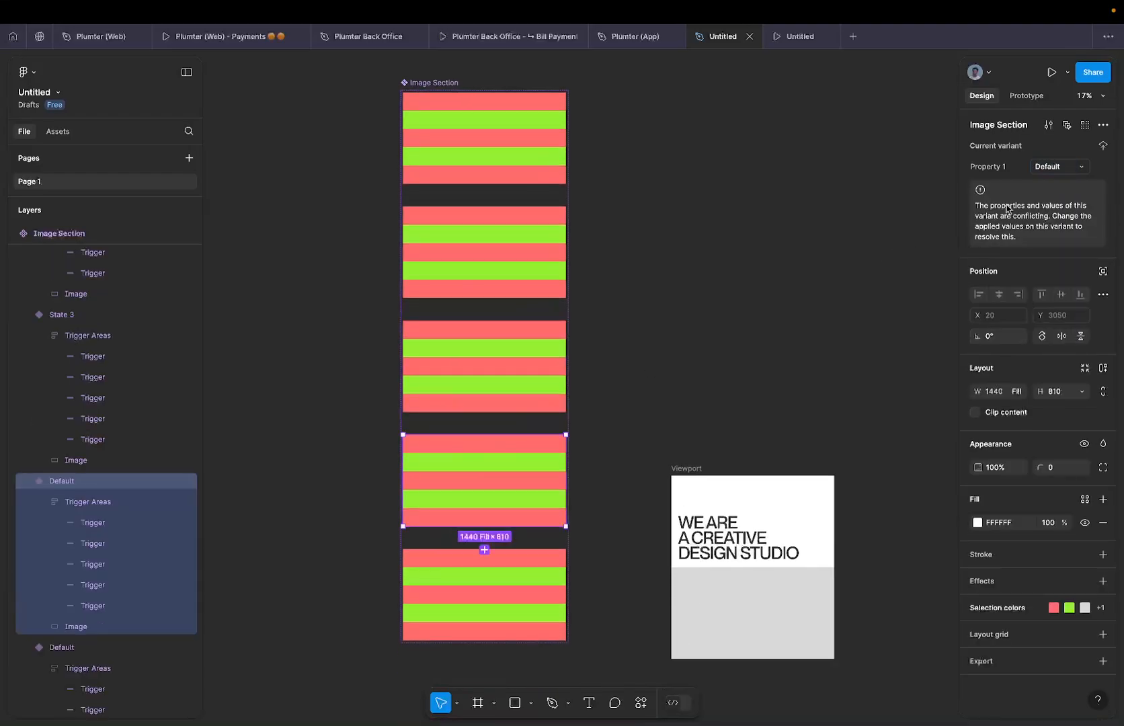
left_click(1047, 170)
type("Stat")
key("Return")
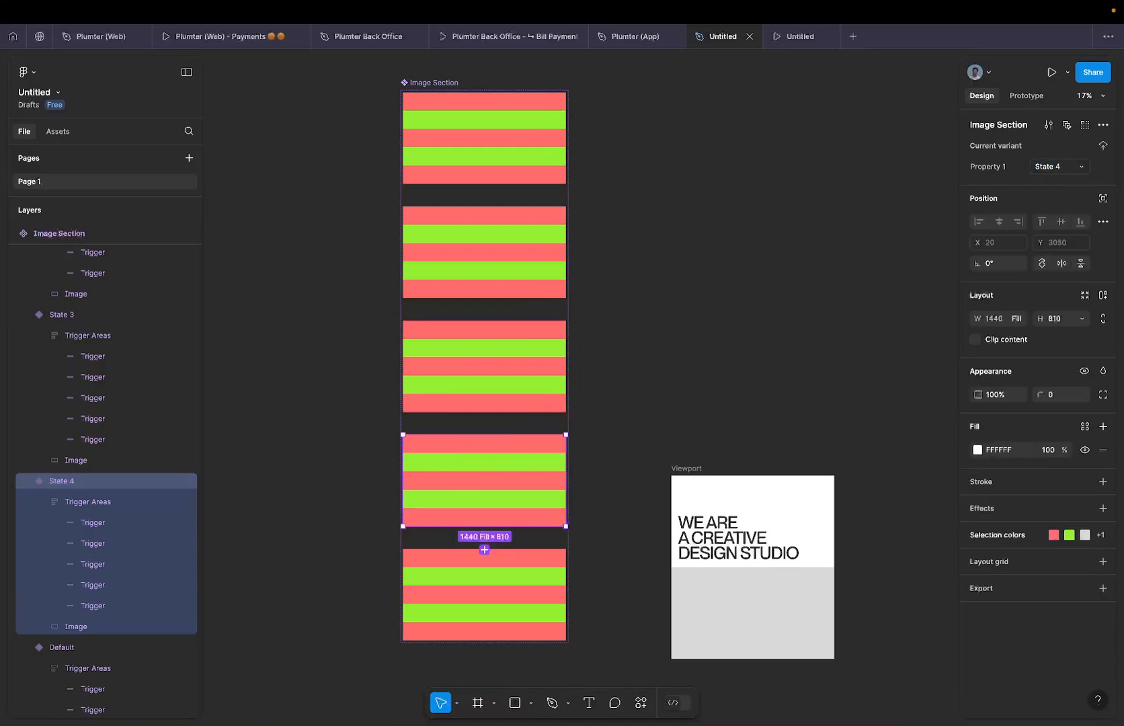
left_click(456, 585)
type("State 2")
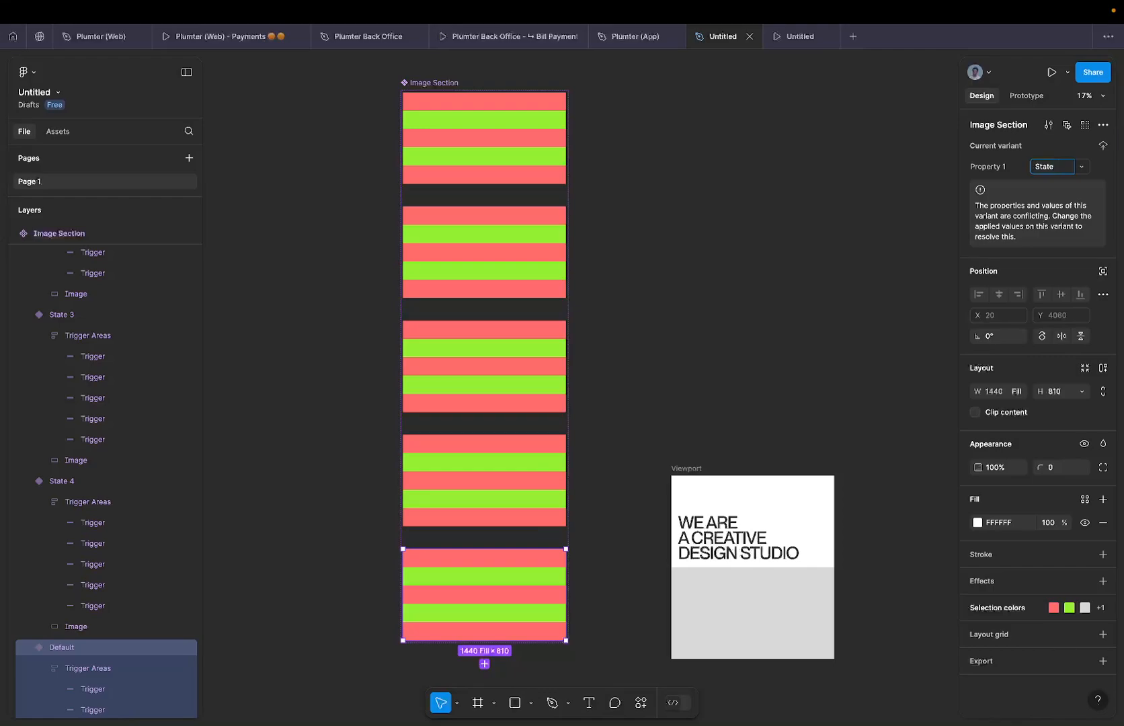
key("Return")
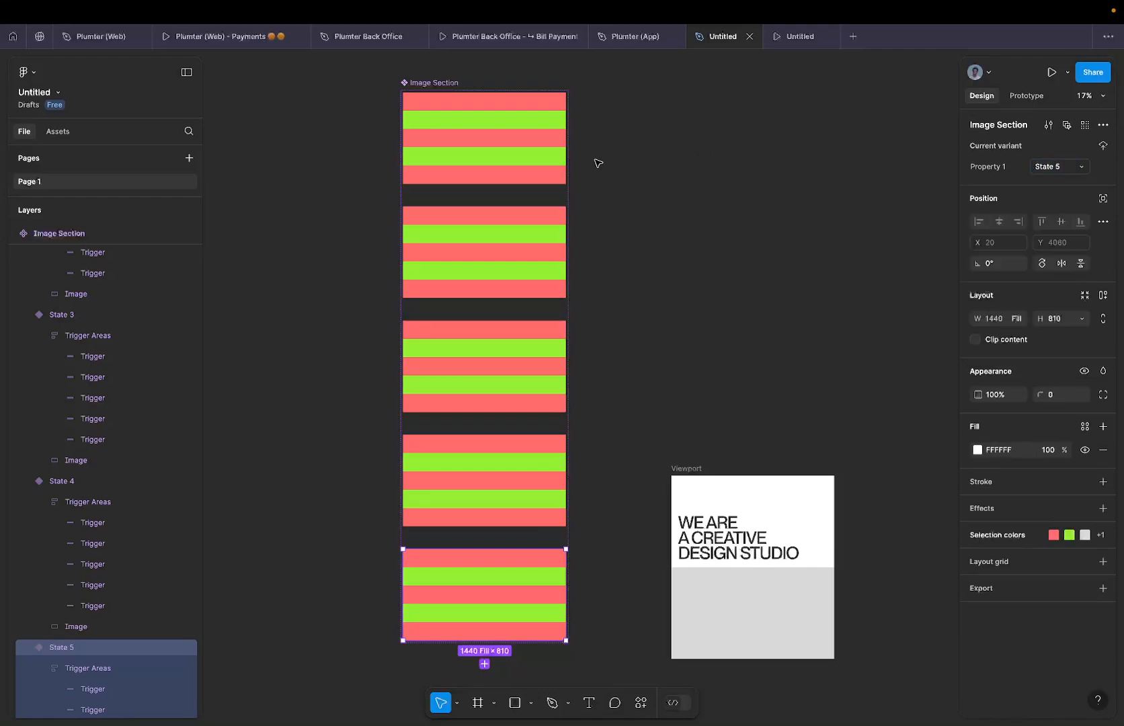
Examine the Default and State 2 variants and the first two trigger bands inside the Default variant.
left_click(482, 141)
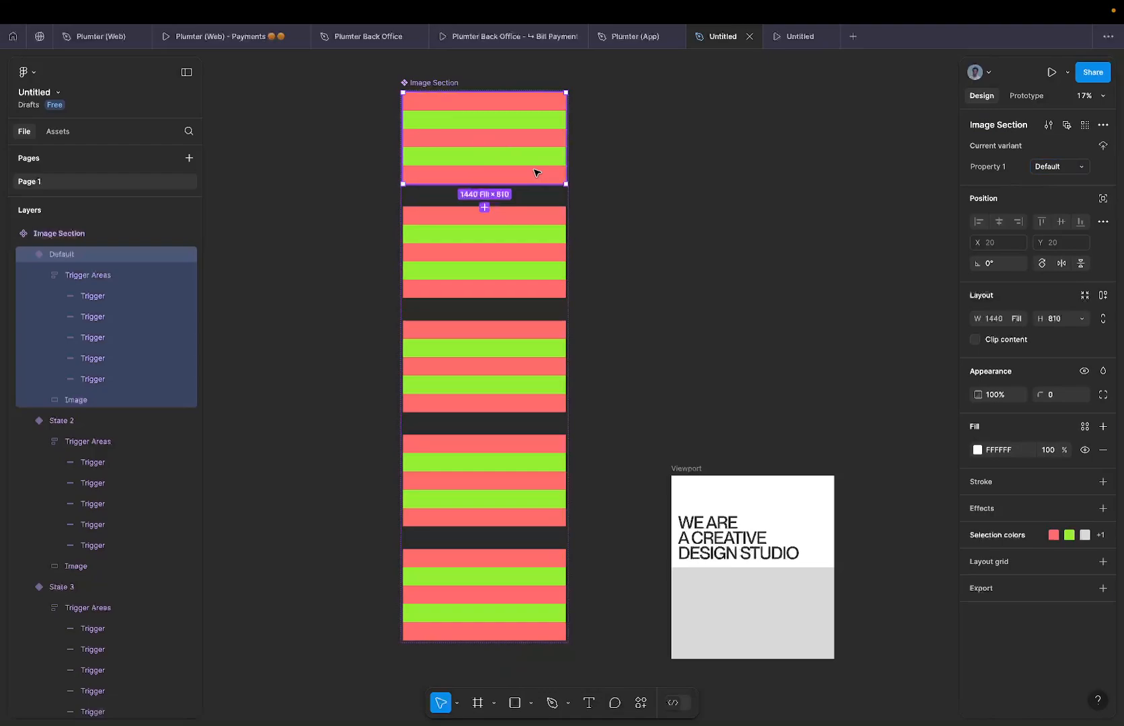
left_click(499, 256)
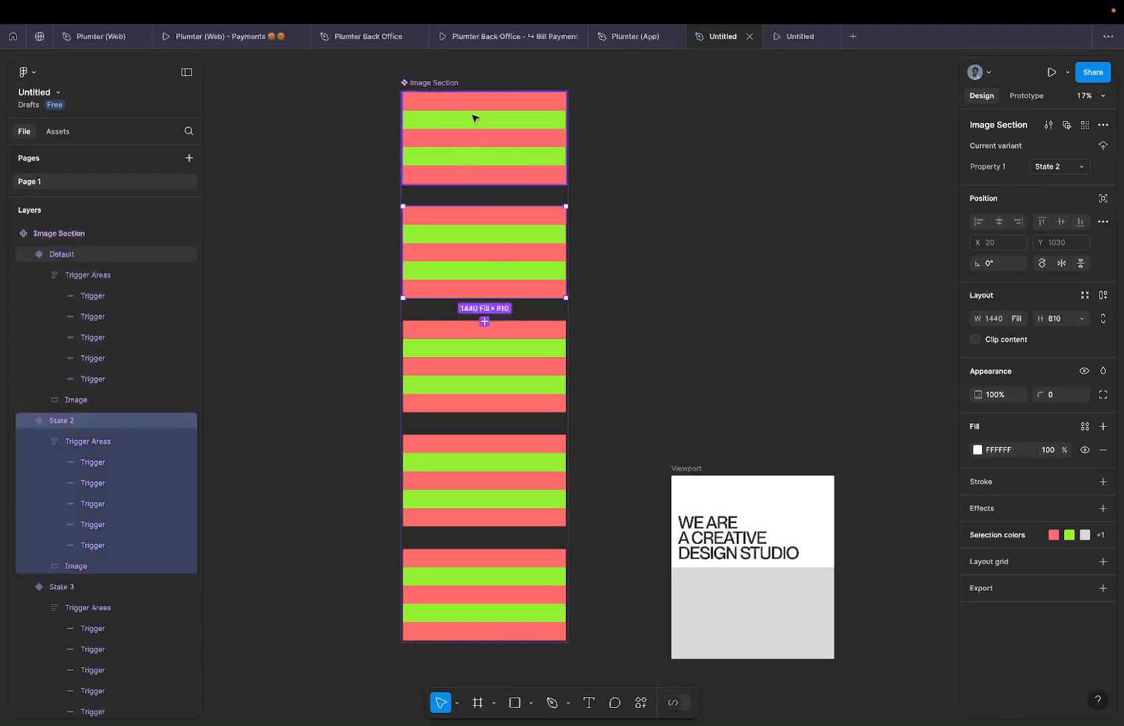
scroll(474, 117, "up", 3)
scroll(475, 117, "right", 2)
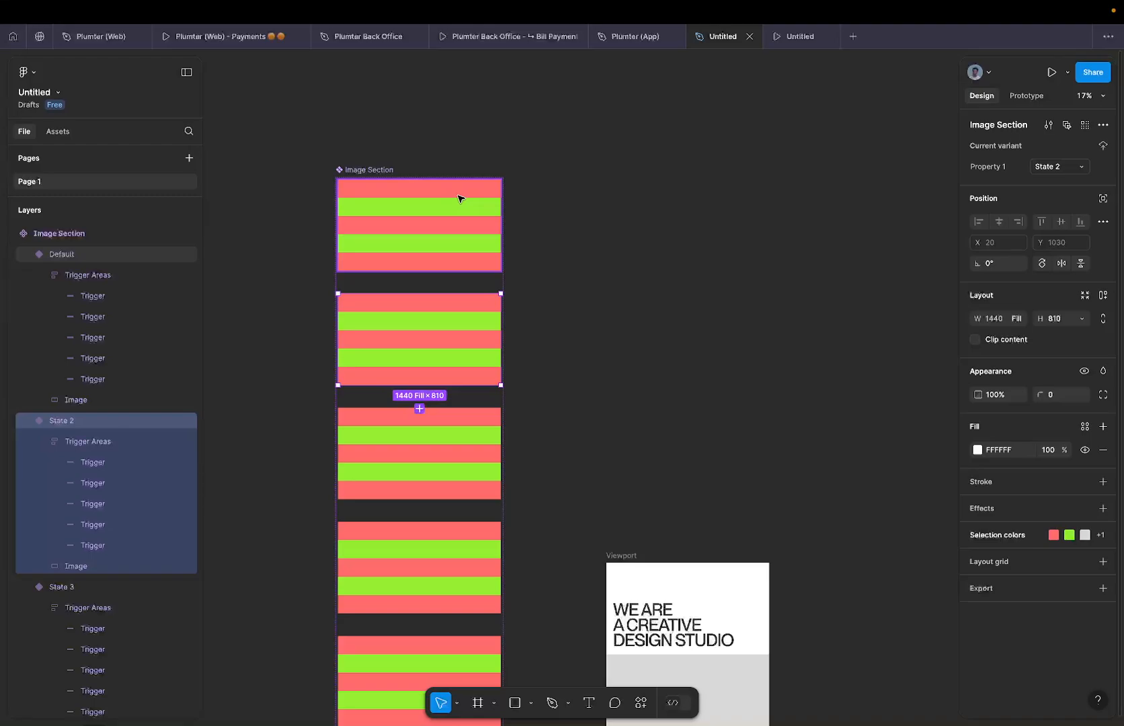
left_click(458, 199, "super")
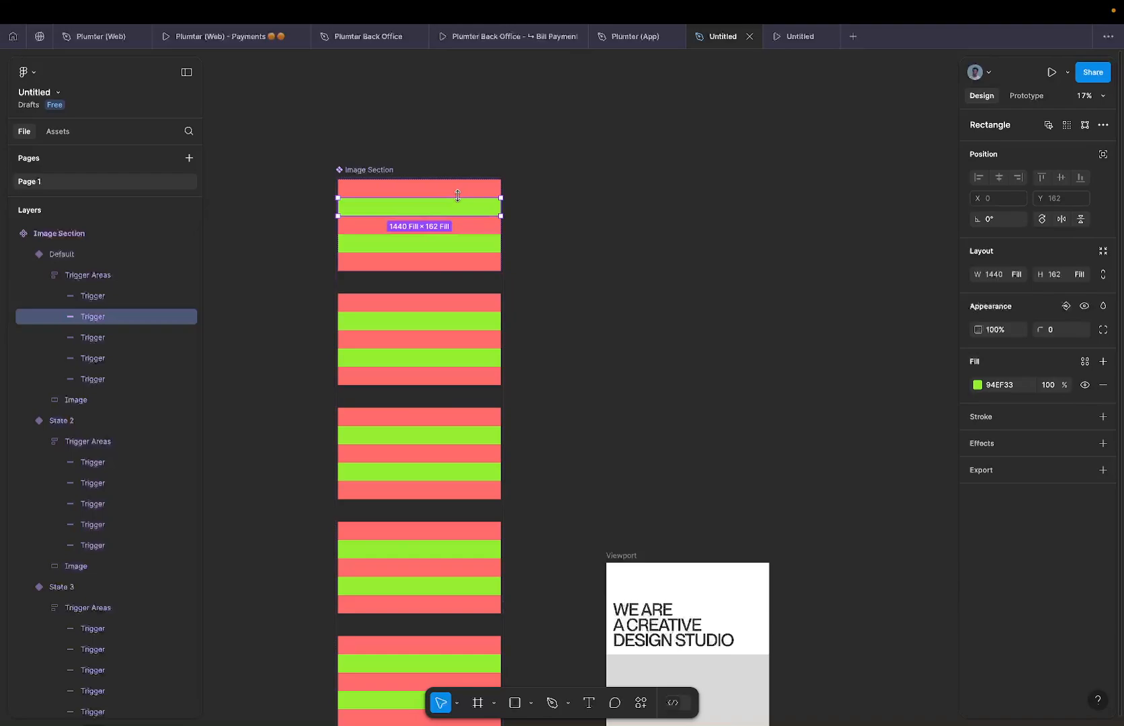
left_click(450, 187)
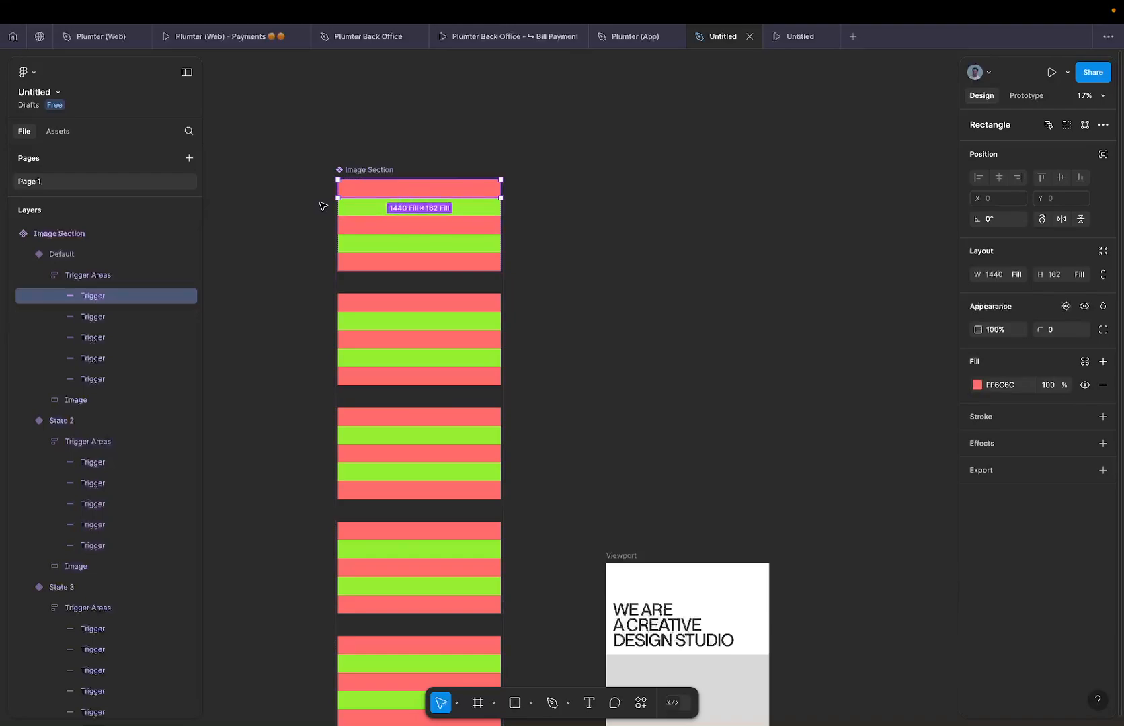
scroll(323, 206, "up", 3)
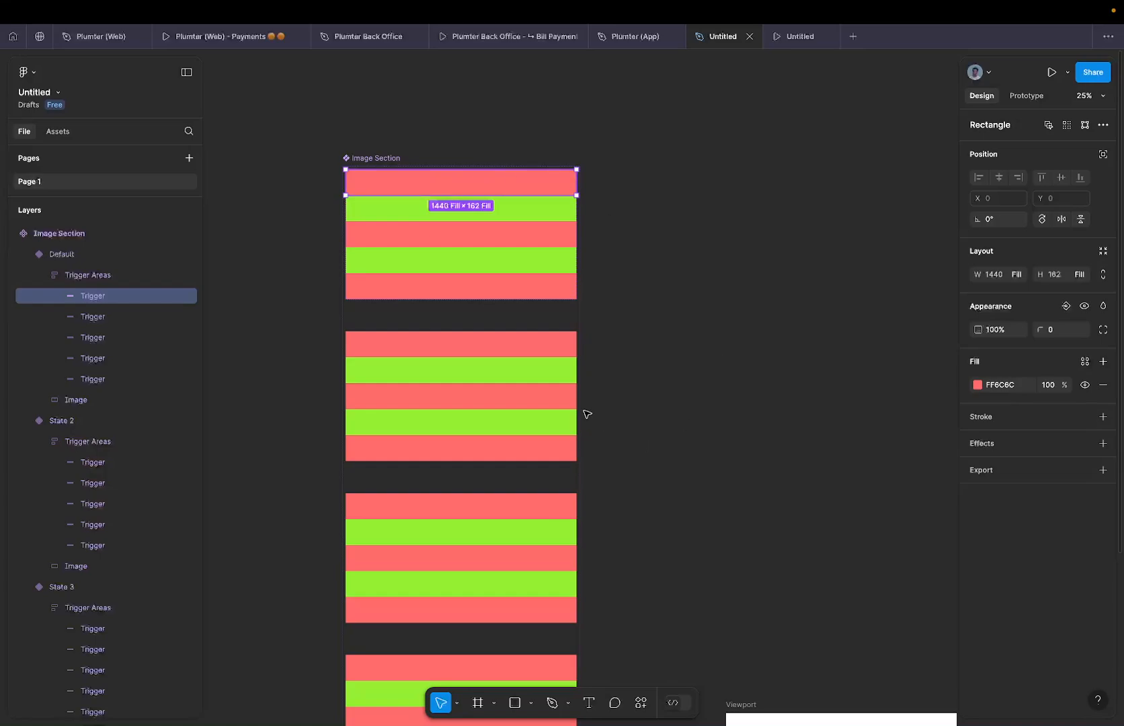
scroll(571, 402, "down", 2)
left_click(536, 389)
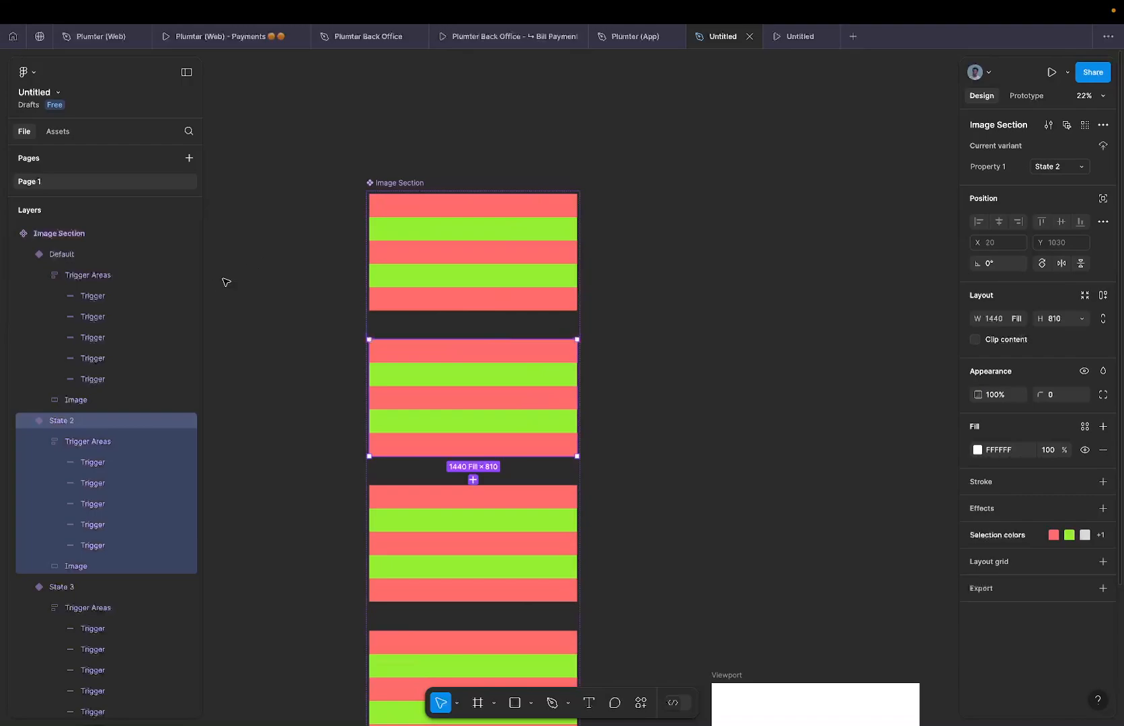
Select the Image layers in the Default, State 2, State 3 and State 5 variants and bring them in front of their Trigger Areas.
left_click(132, 440)
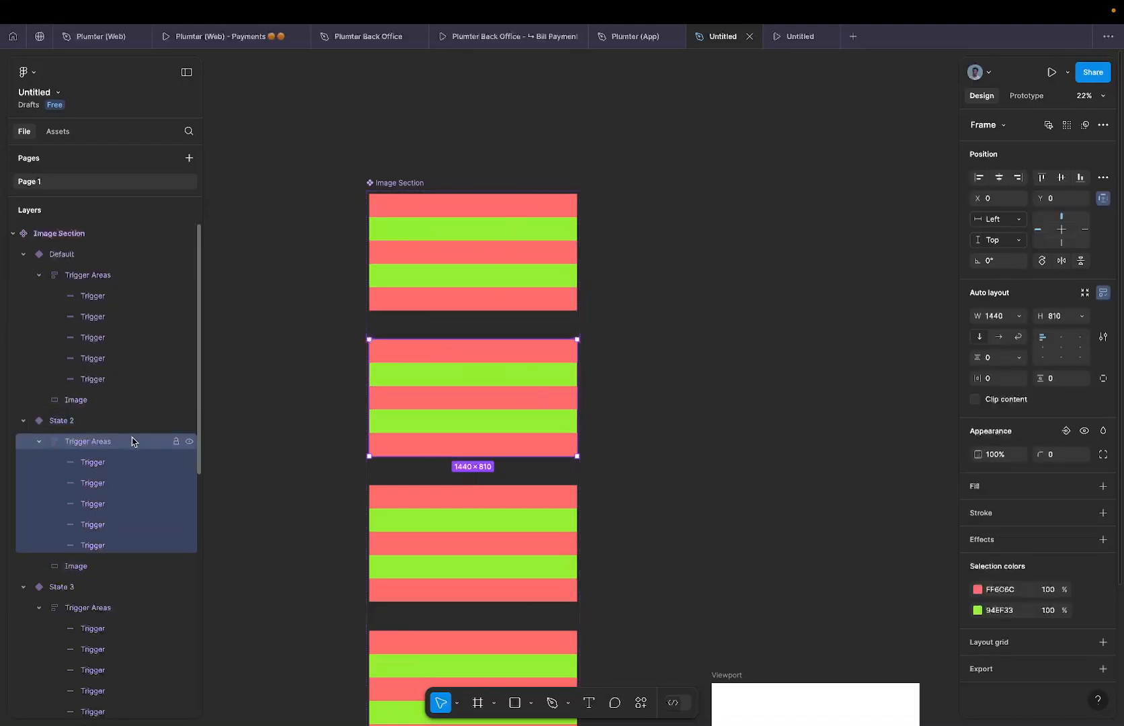
scroll(131, 444, "down", 3)
left_click(99, 576)
scroll(101, 572, "down", 5)
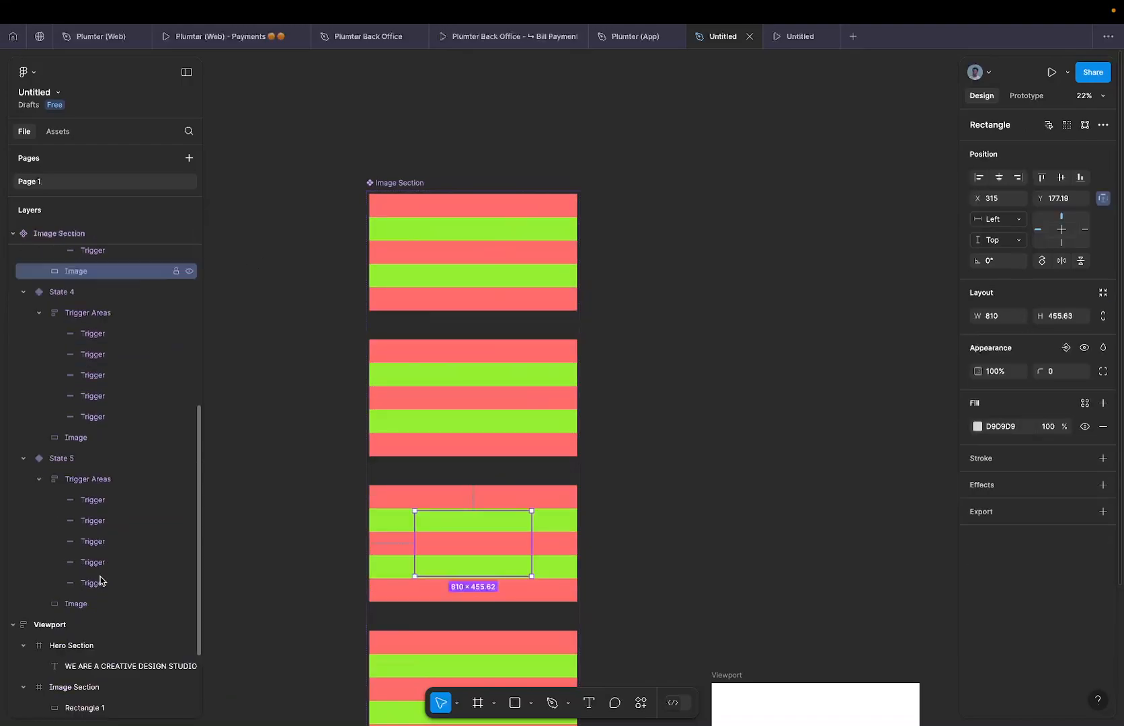
left_click(101, 604, "shift")
scroll(129, 512, "up", 5)
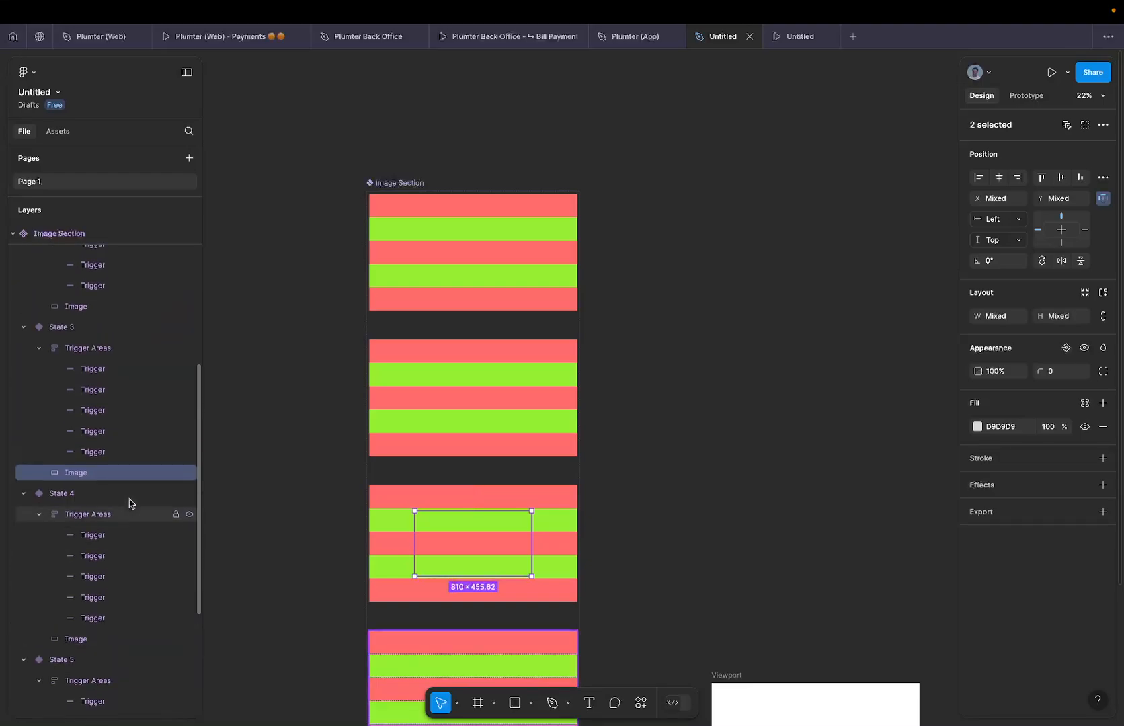
left_click(96, 410, "shift")
scroll(98, 413, "up", 1)
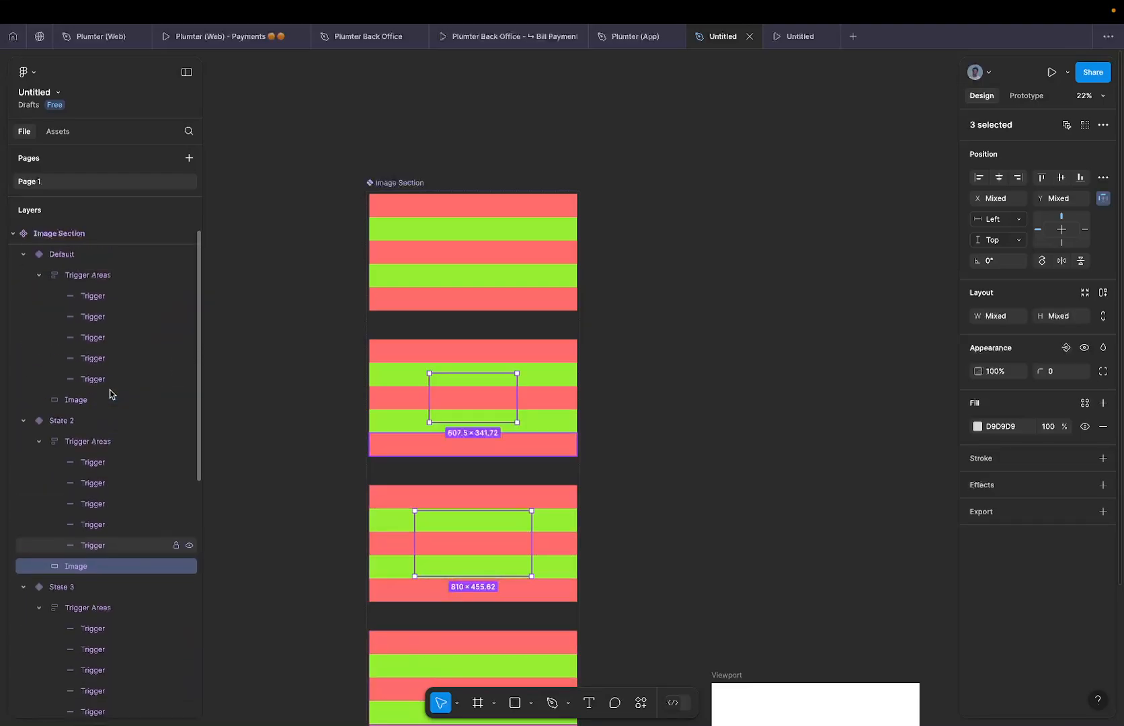
left_click(107, 400, "shift")
scroll(106, 398, "down", 1)
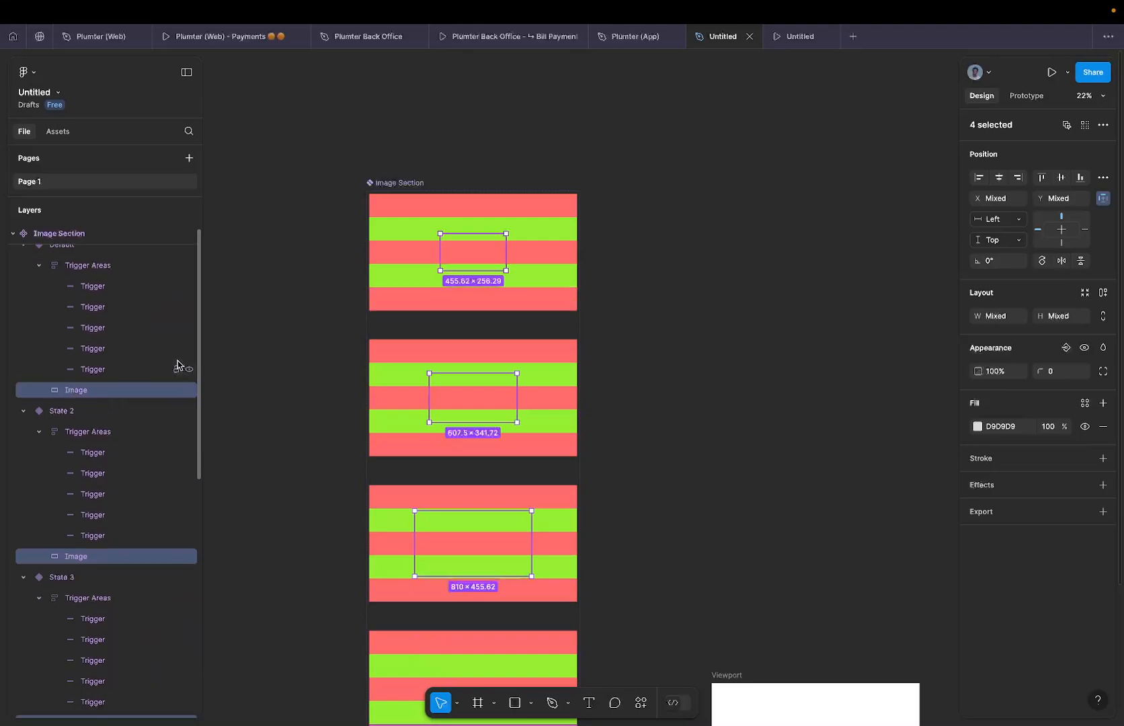
scroll(177, 363, "down", 10)
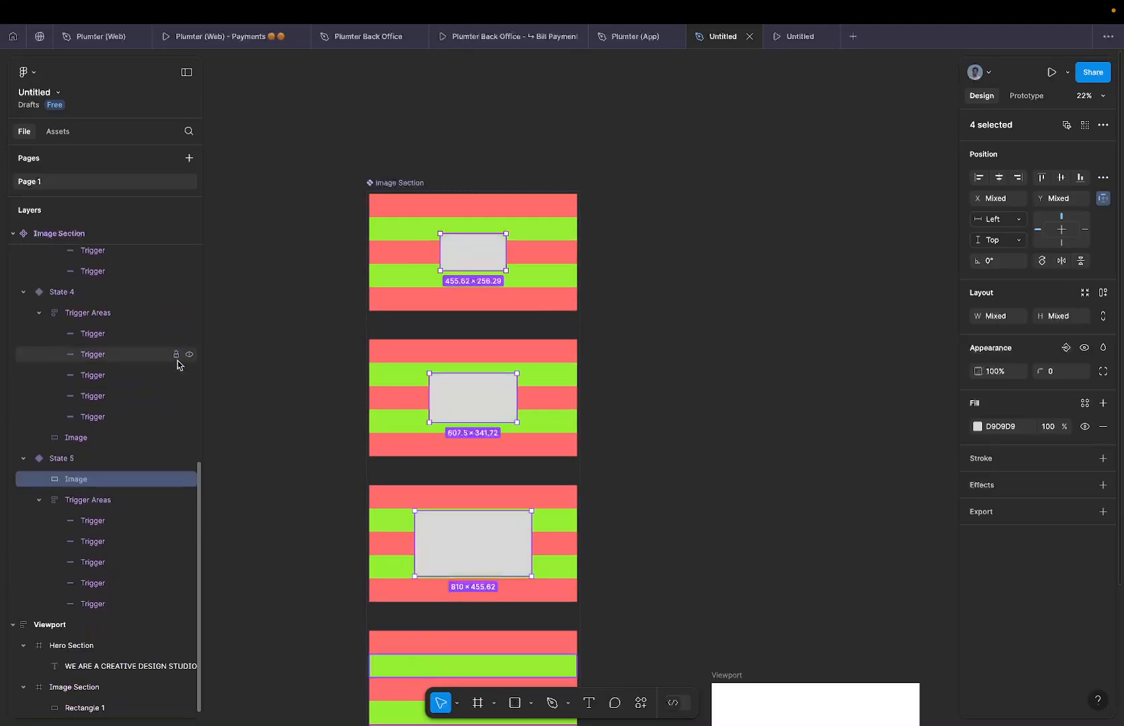
Move State 4's Image layer in front of its Trigger Areas.
scroll(585, 416, "down", 10)
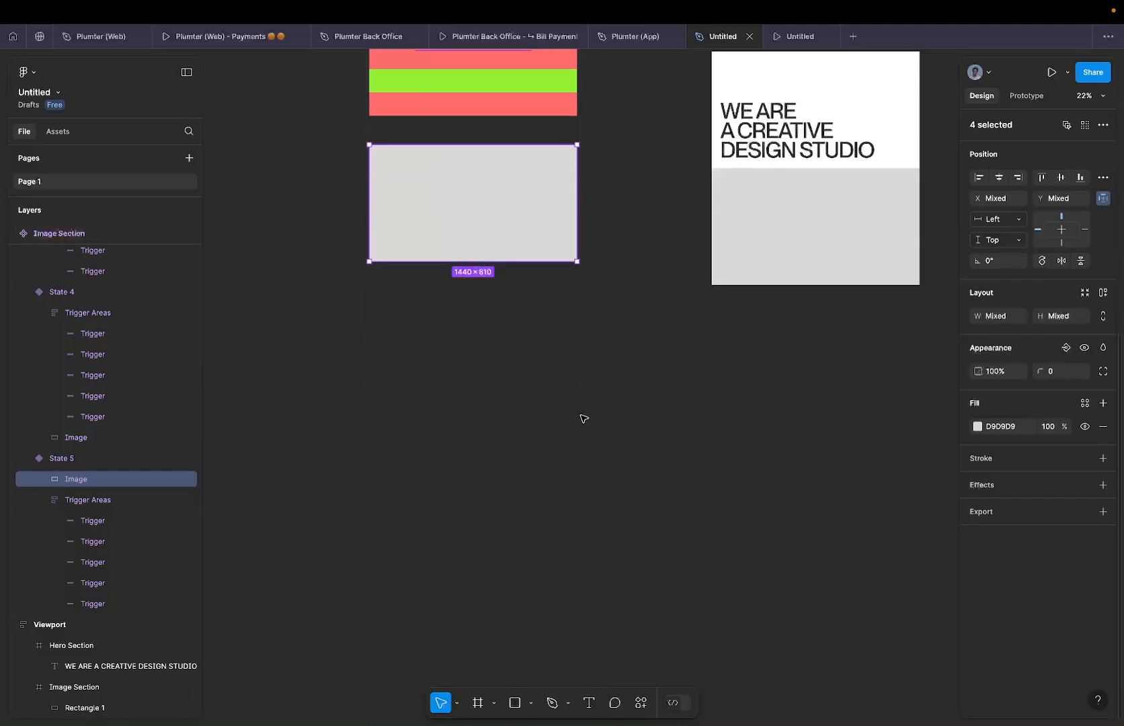
scroll(558, 417, "up", 8)
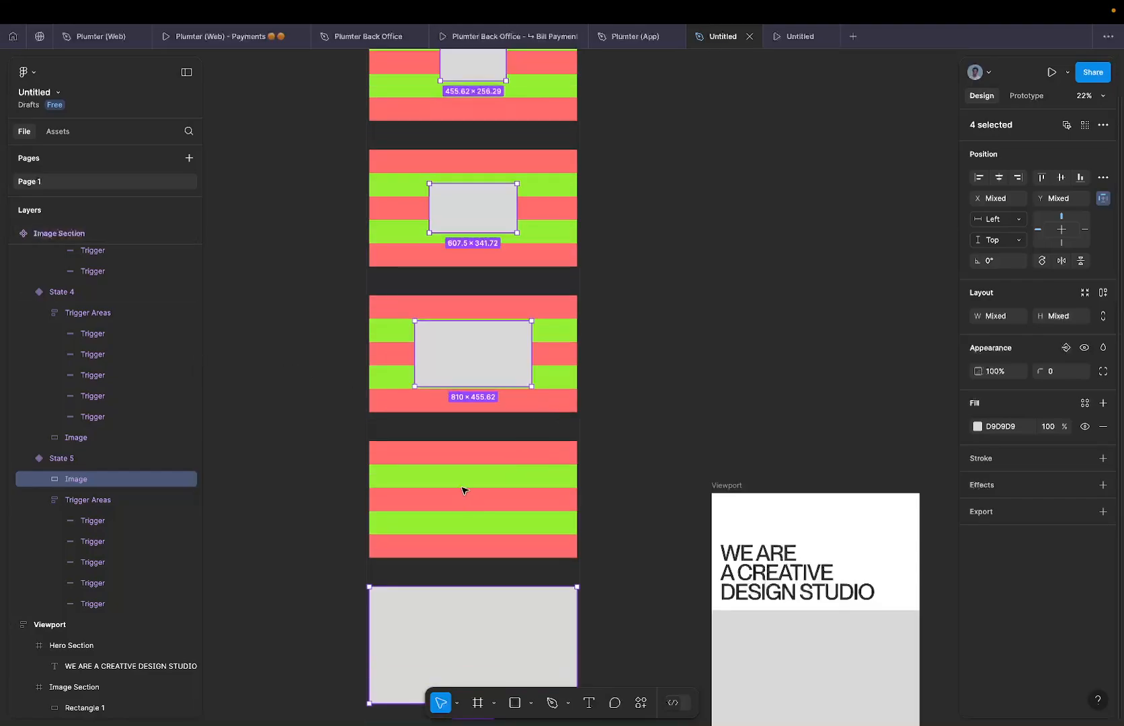
left_click(463, 489)
left_click(104, 438)
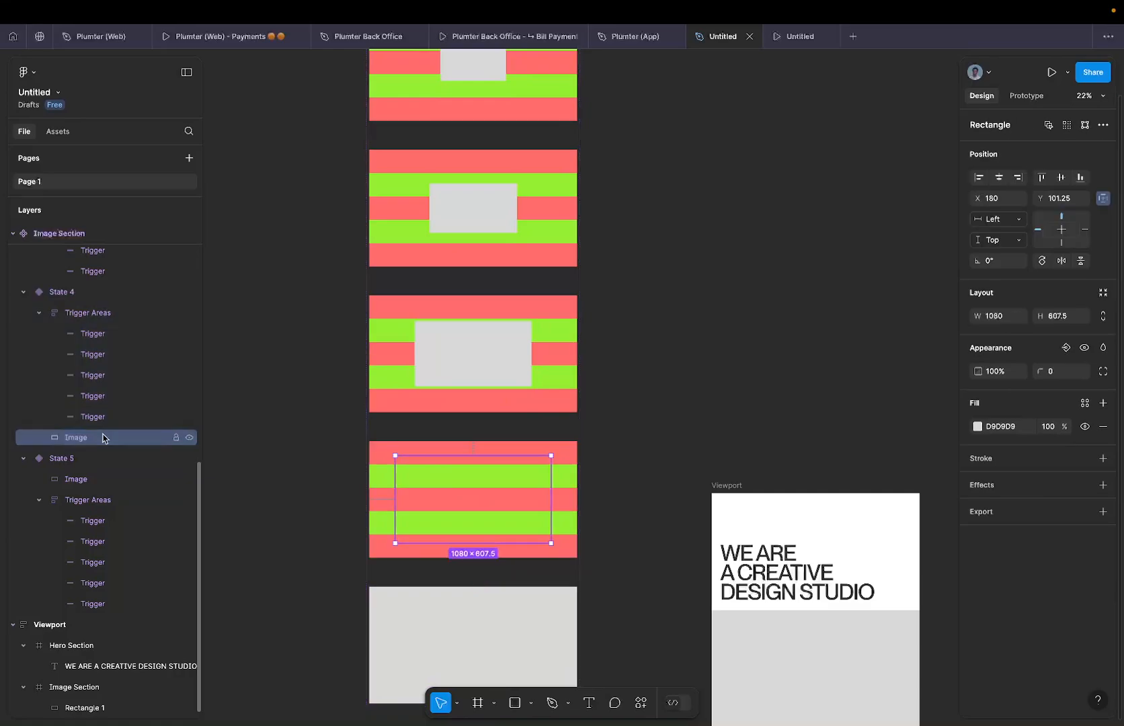
left_click_drag(103, 438, 94, 317)
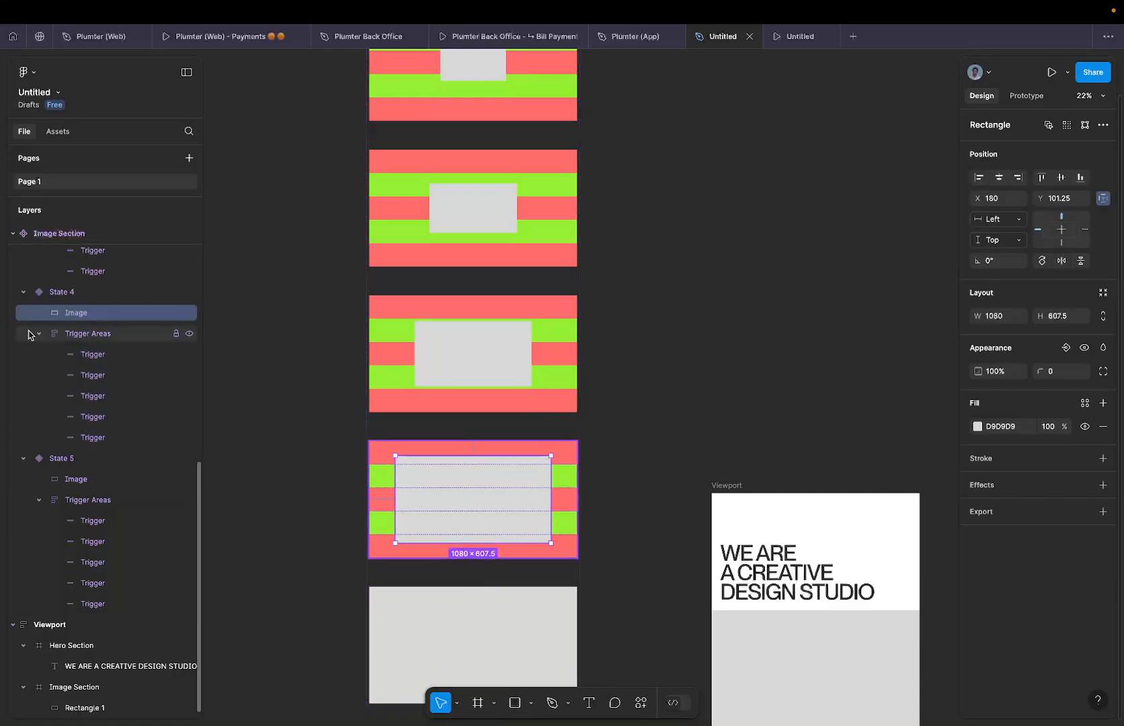
Select the top trigger band in the Default variant and examine the bands across all five variants.
scroll(464, 386, "up", 2)
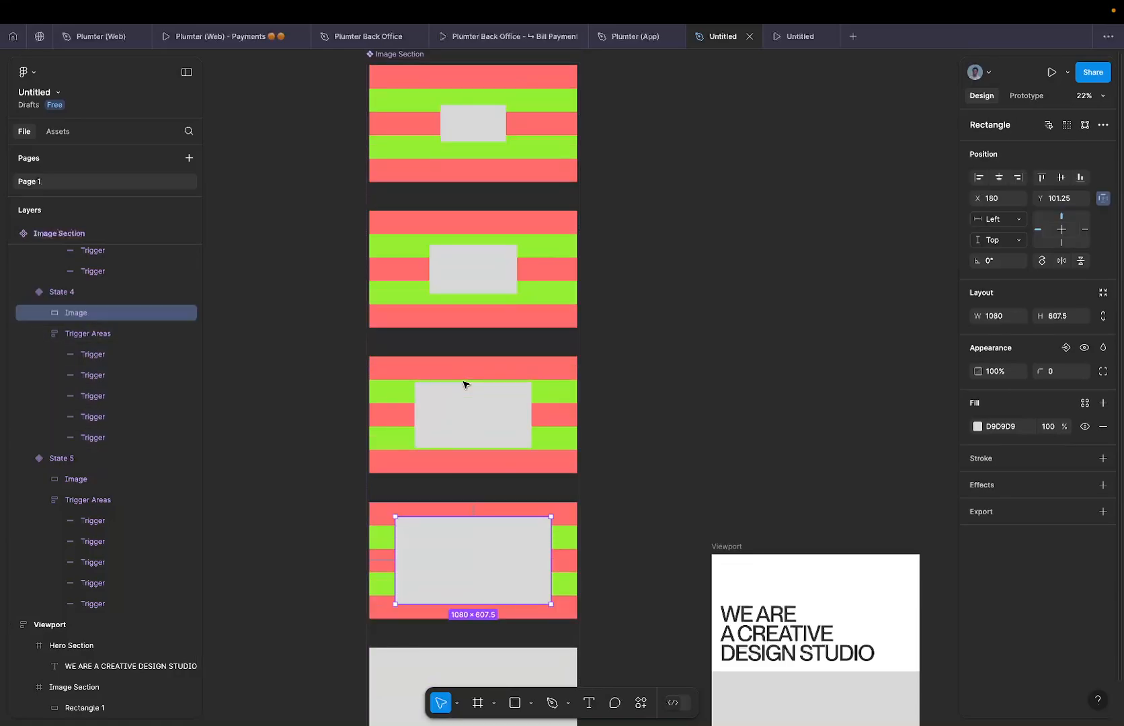
scroll(464, 383, "up", 6)
scroll(564, 439, "down", 3)
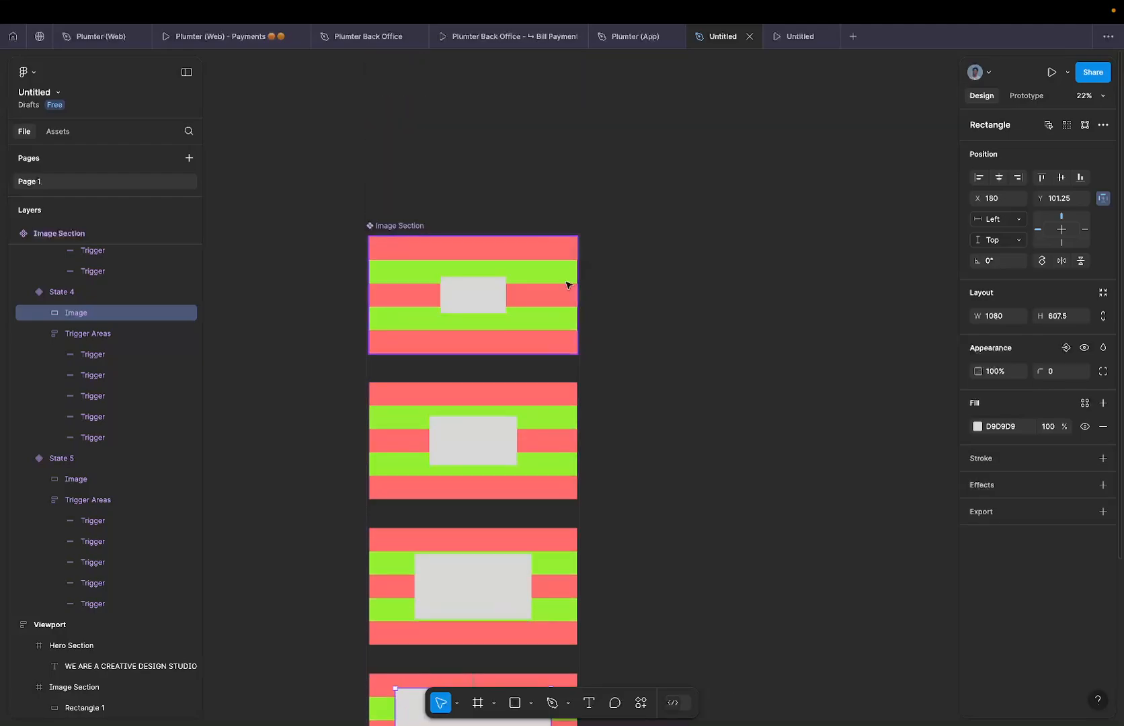
left_click(551, 253)
double_click(551, 253)
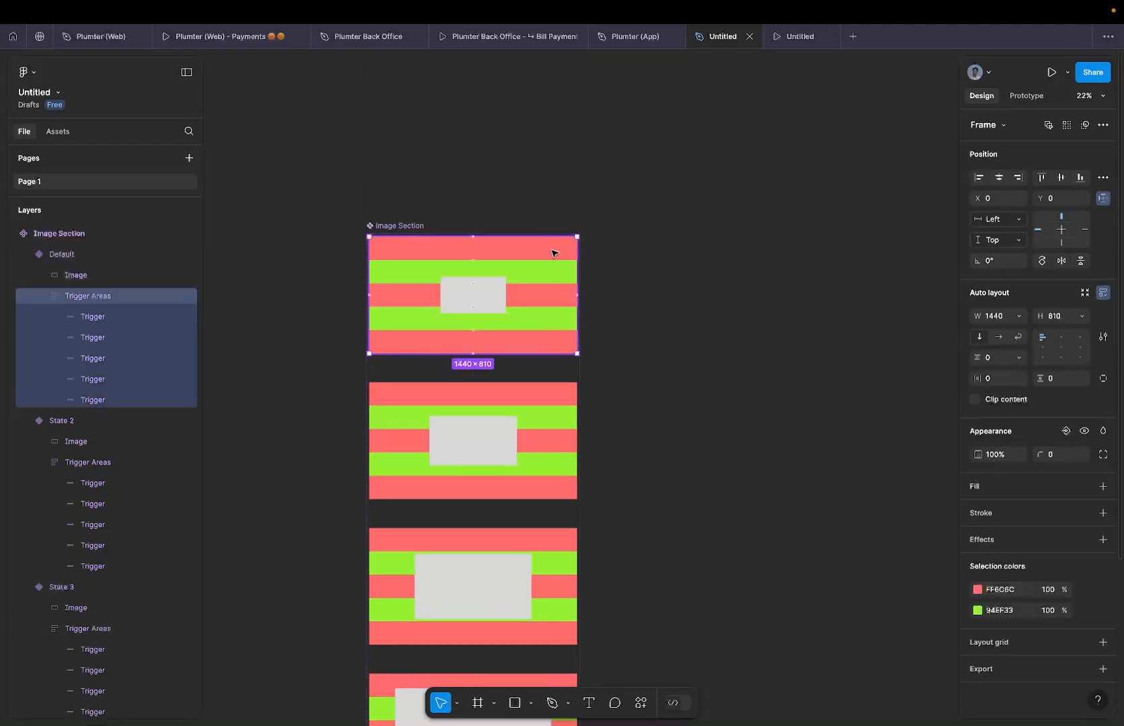
double_click(551, 252)
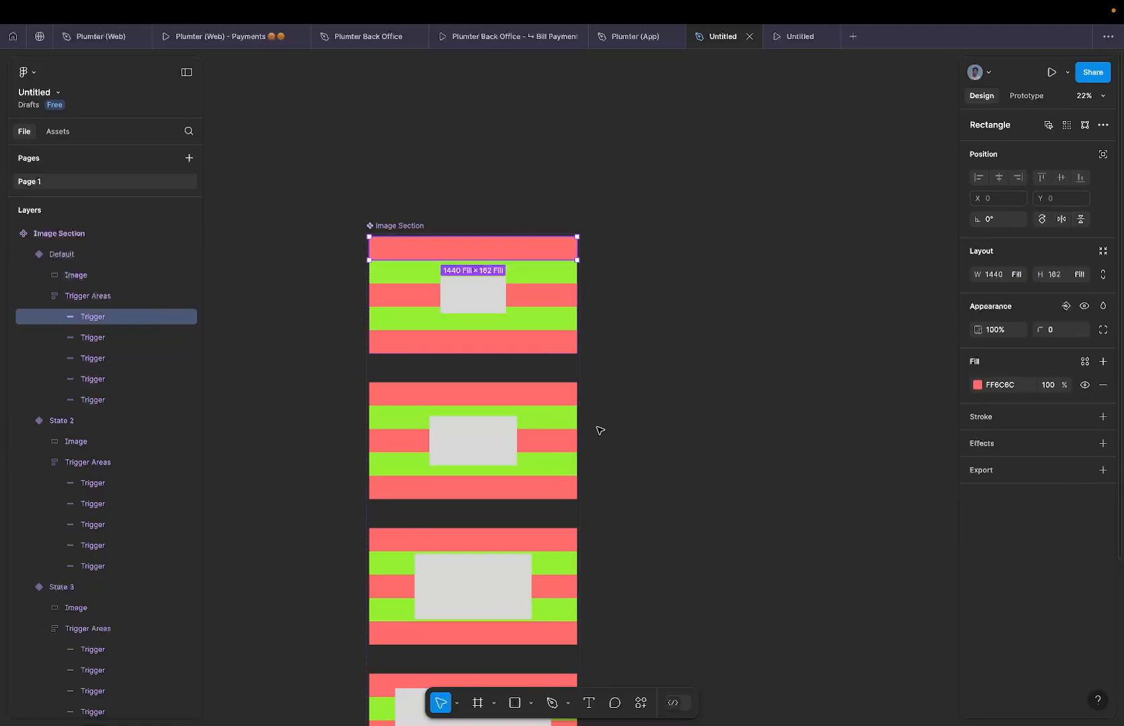
scroll(538, 431, "down", 3)
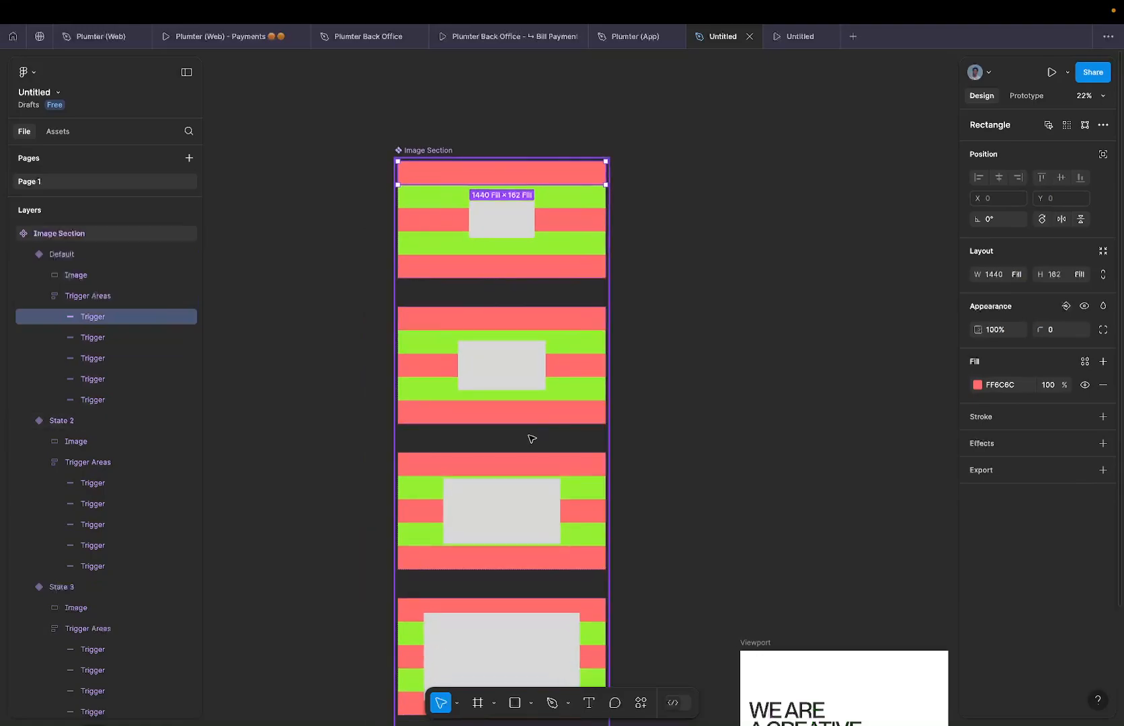
scroll(529, 444, "down", 3)
scroll(531, 462, "down", 3)
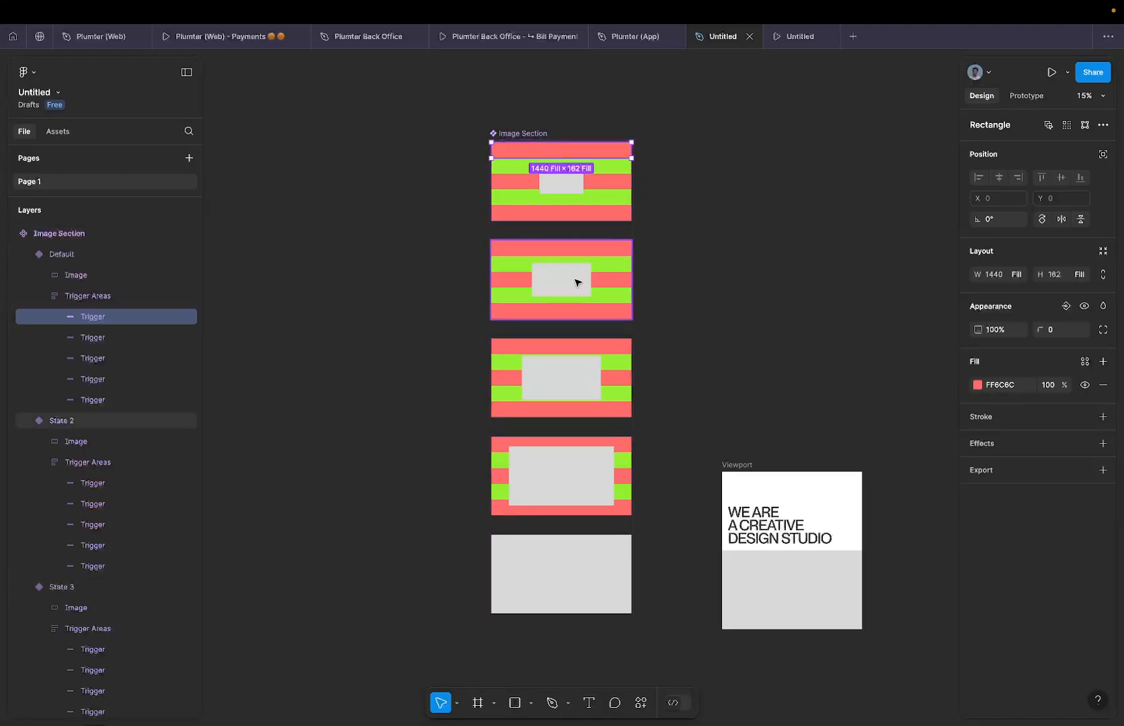
scroll(601, 181, "up", 2)
scroll(600, 182, "up", 2)
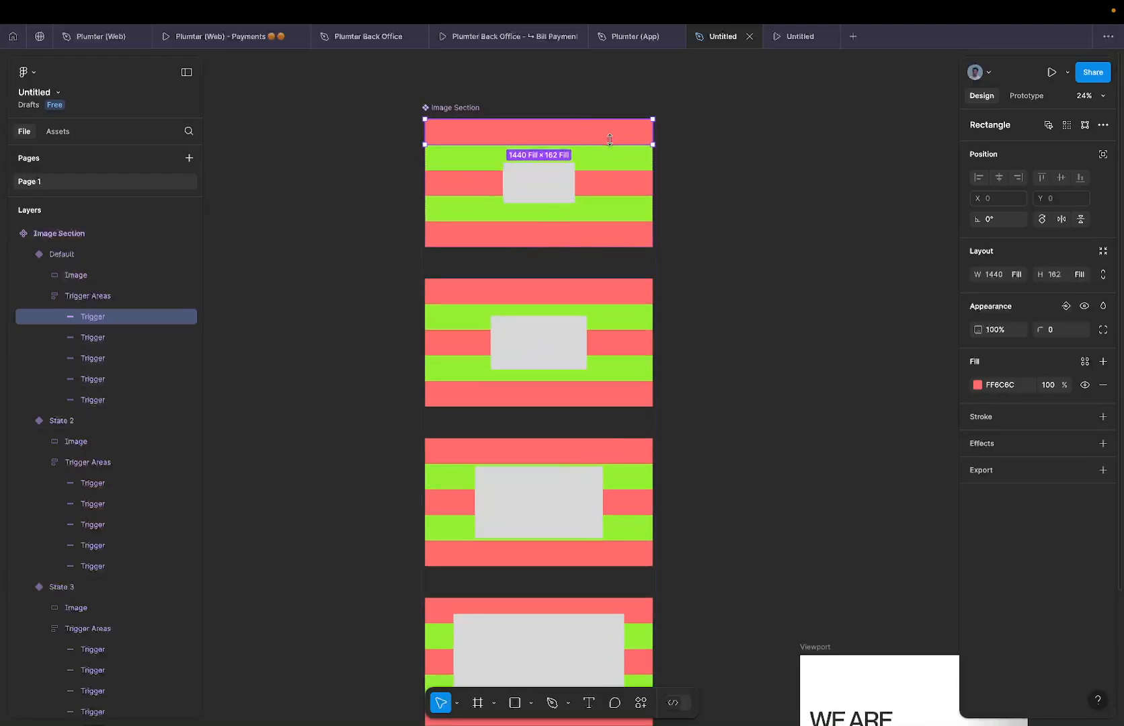
Select the Default variant's top trigger band together with its matching layers in the other four variants.
left_click(585, 298)
left_click(625, 447)
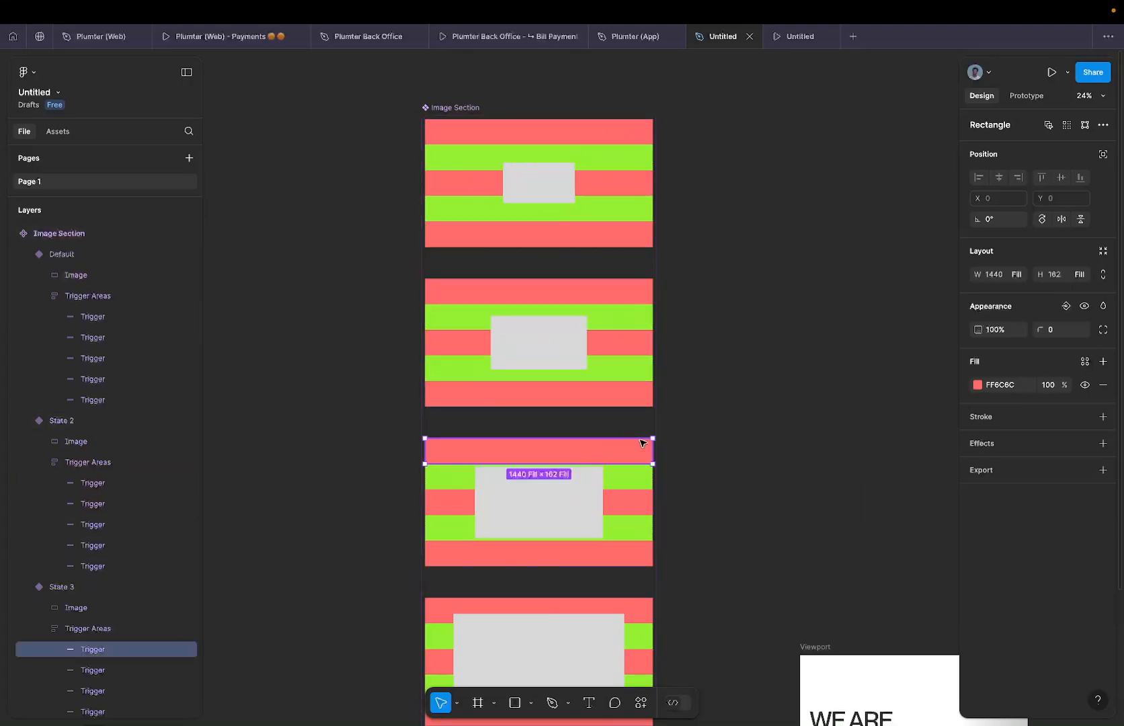
left_click(630, 140)
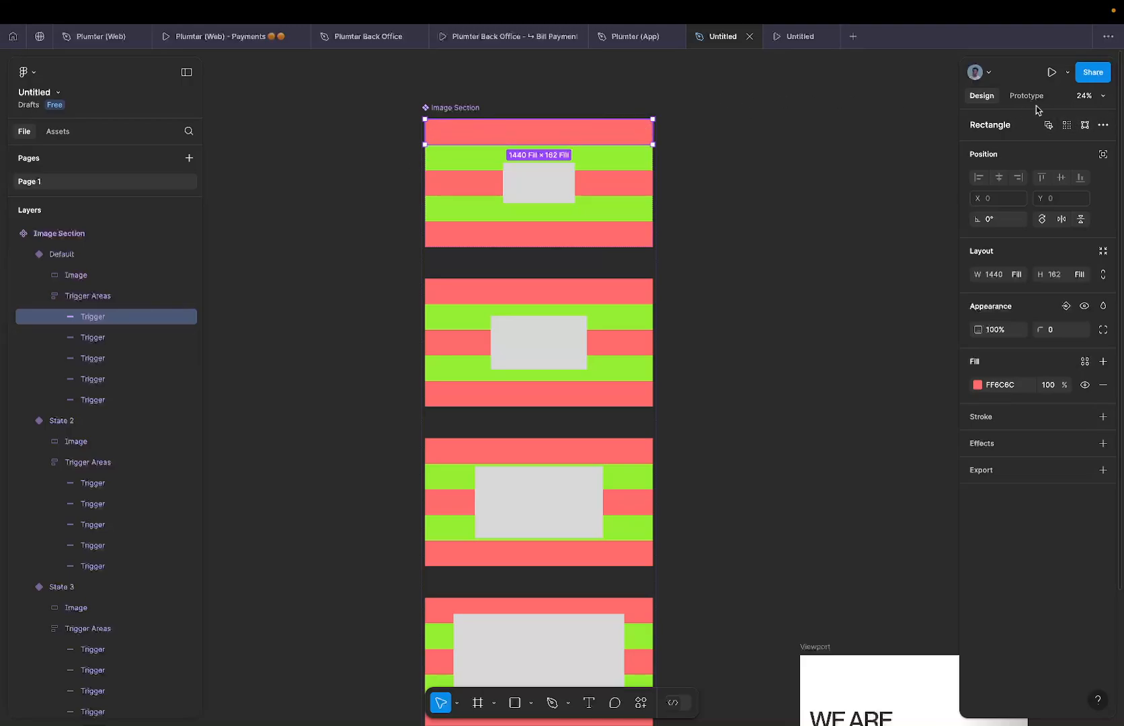
left_click(1068, 125)
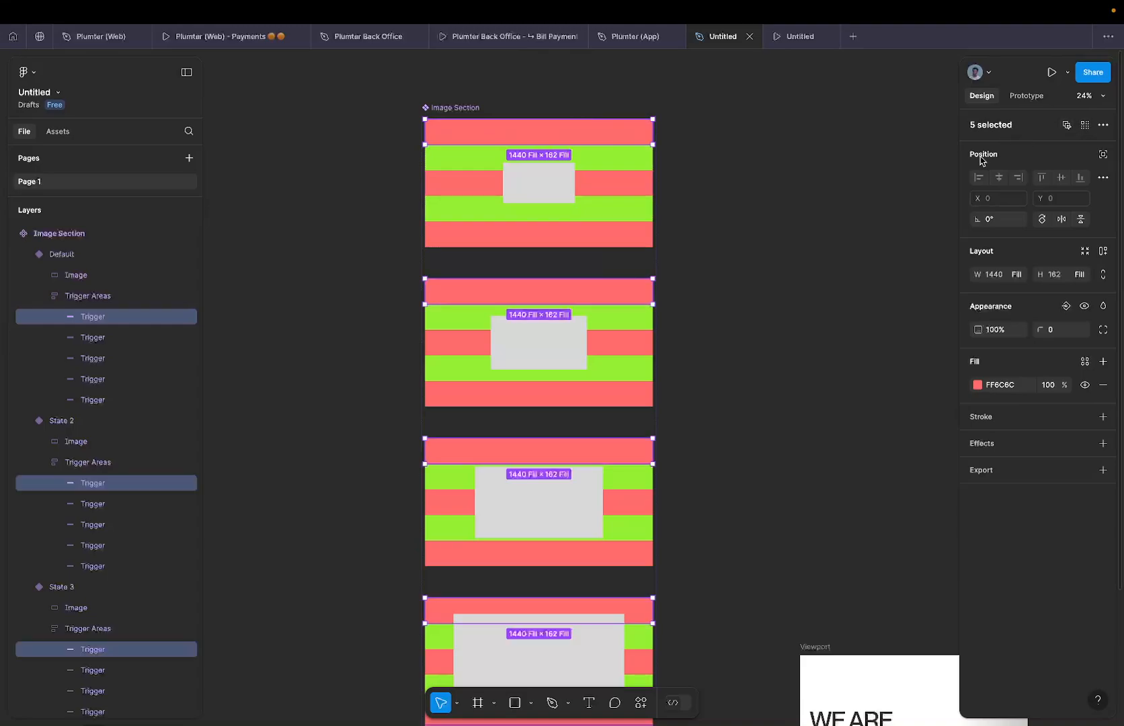
Remove State 2's top trigger band from the selection, keeping those in the Default, State 3, State 4 and State 5 variants.
scroll(795, 186, "down", 5)
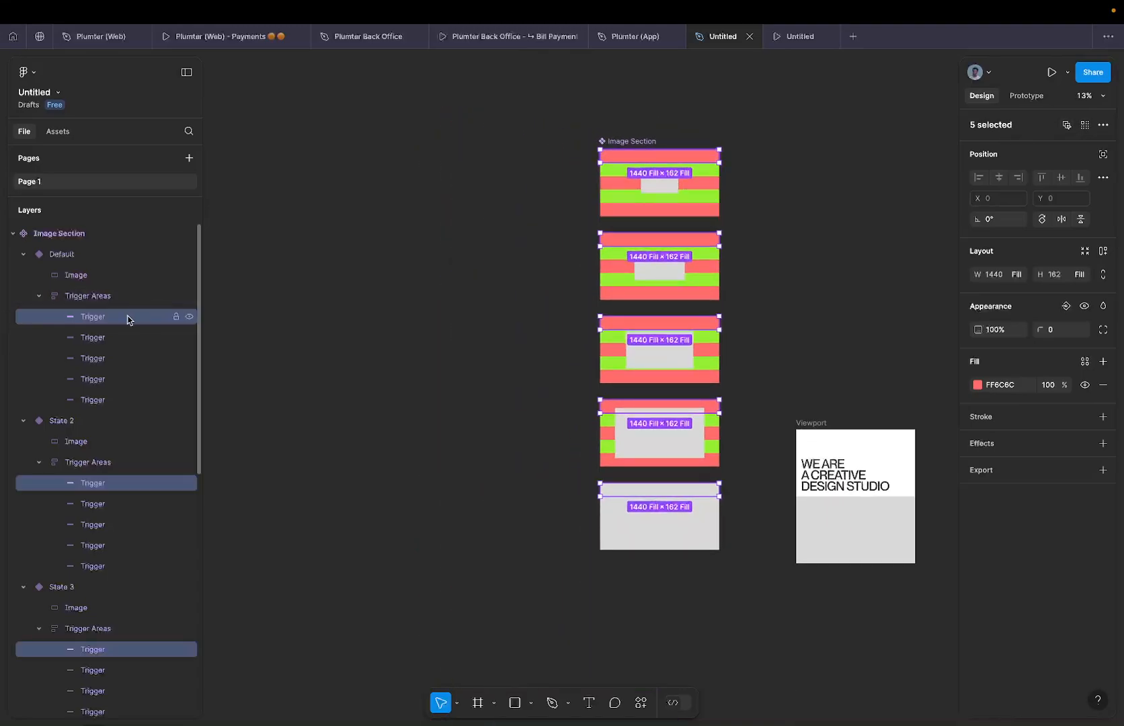
scroll(127, 318, "down", 3)
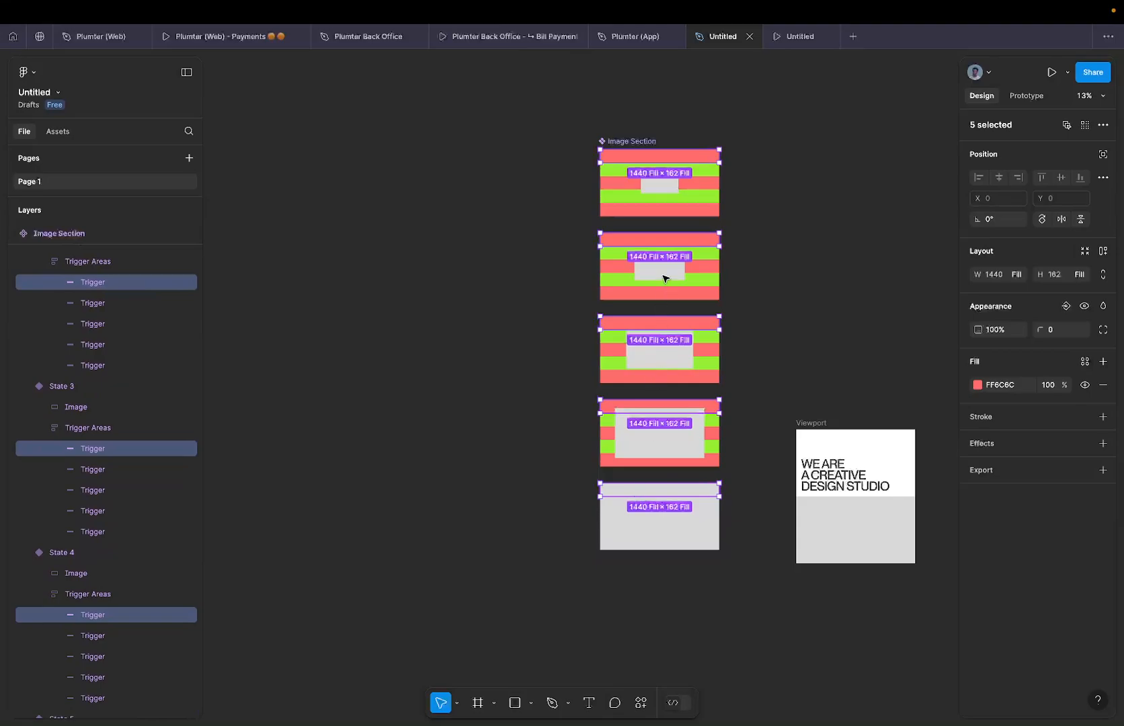
scroll(691, 238, "up", 3)
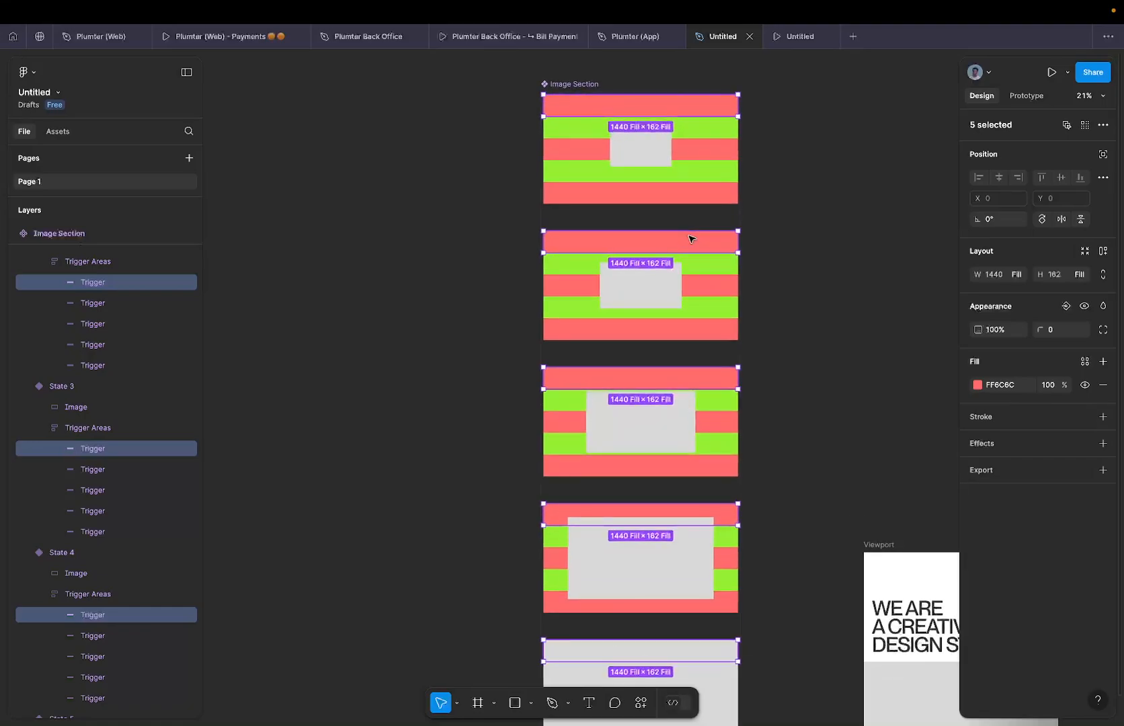
scroll(691, 239, "up", 3)
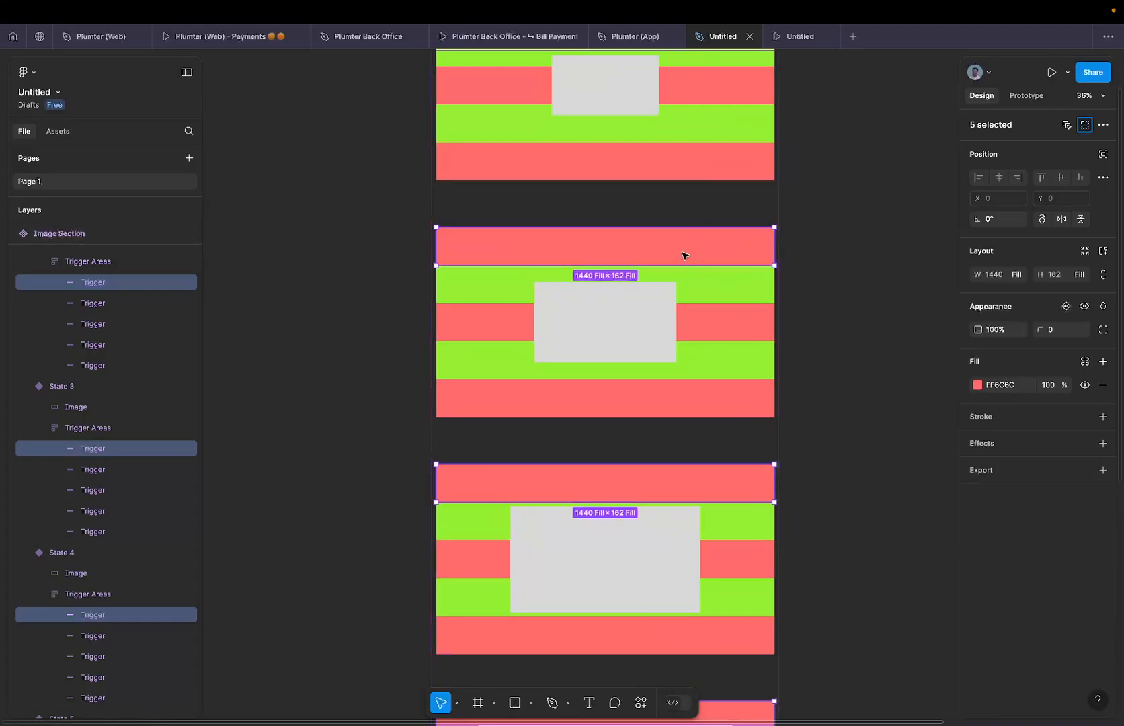
left_click(684, 256, "shift")
scroll(577, 255, "down", 3)
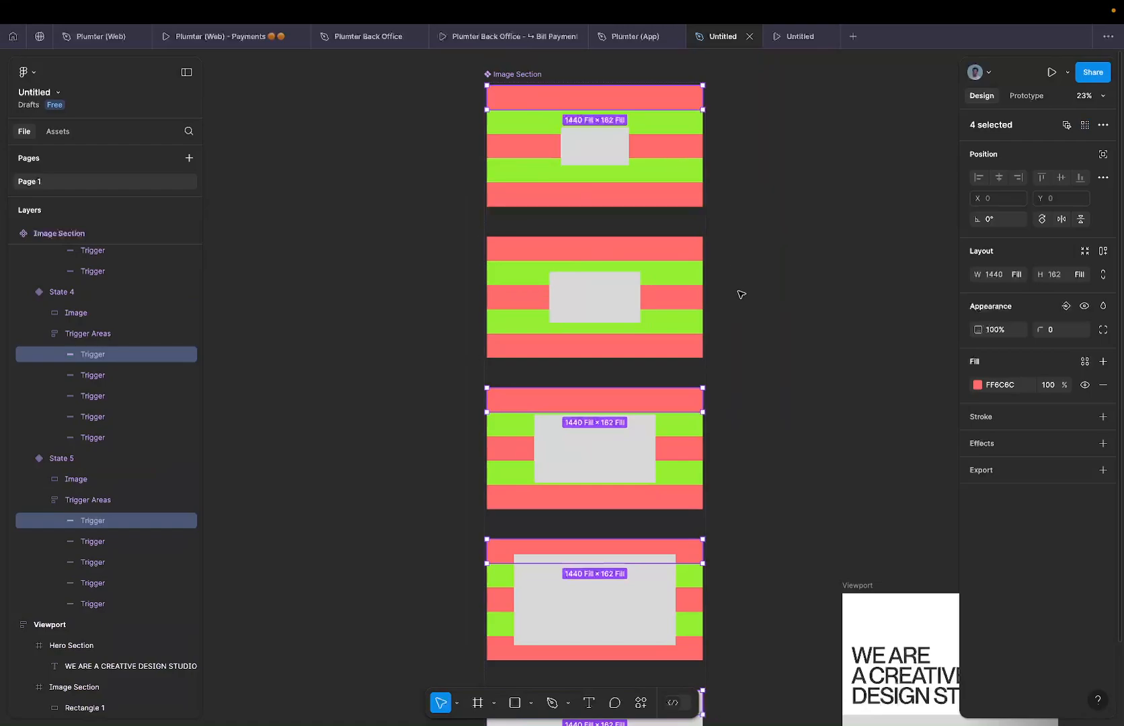
scroll(710, 542, "down", 2)
scroll(710, 542, "right", 1)
scroll(706, 546, "down", 5)
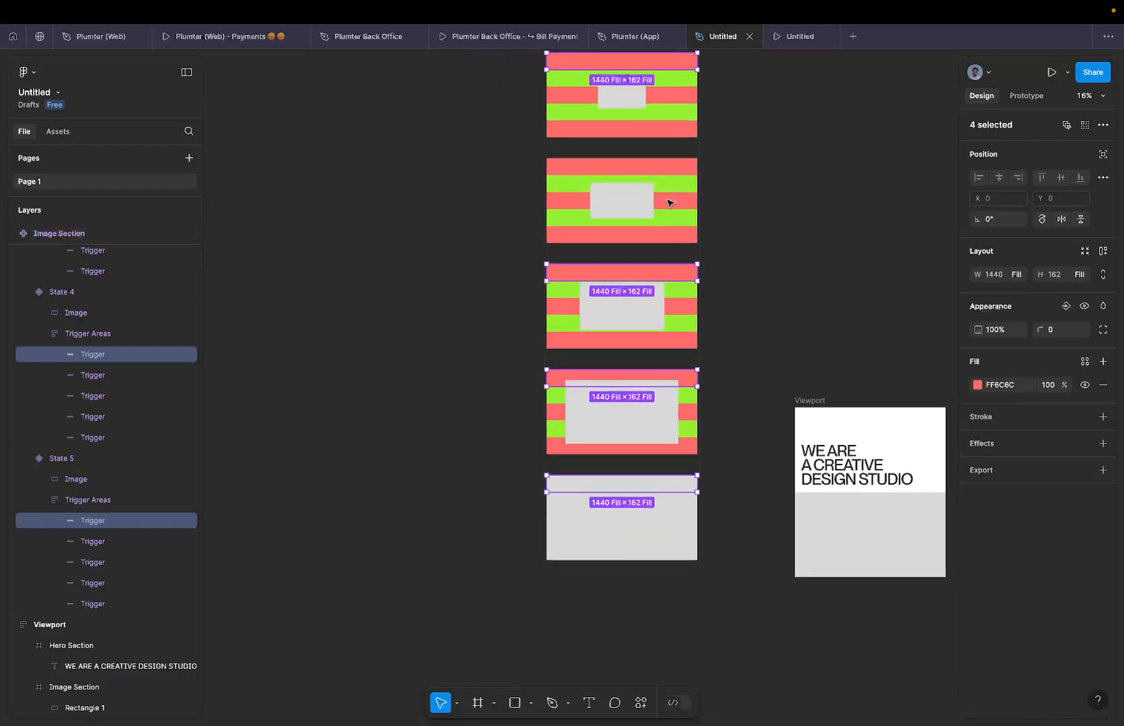
scroll(649, 128, "up", 2)
scroll(649, 128, "left", 1)
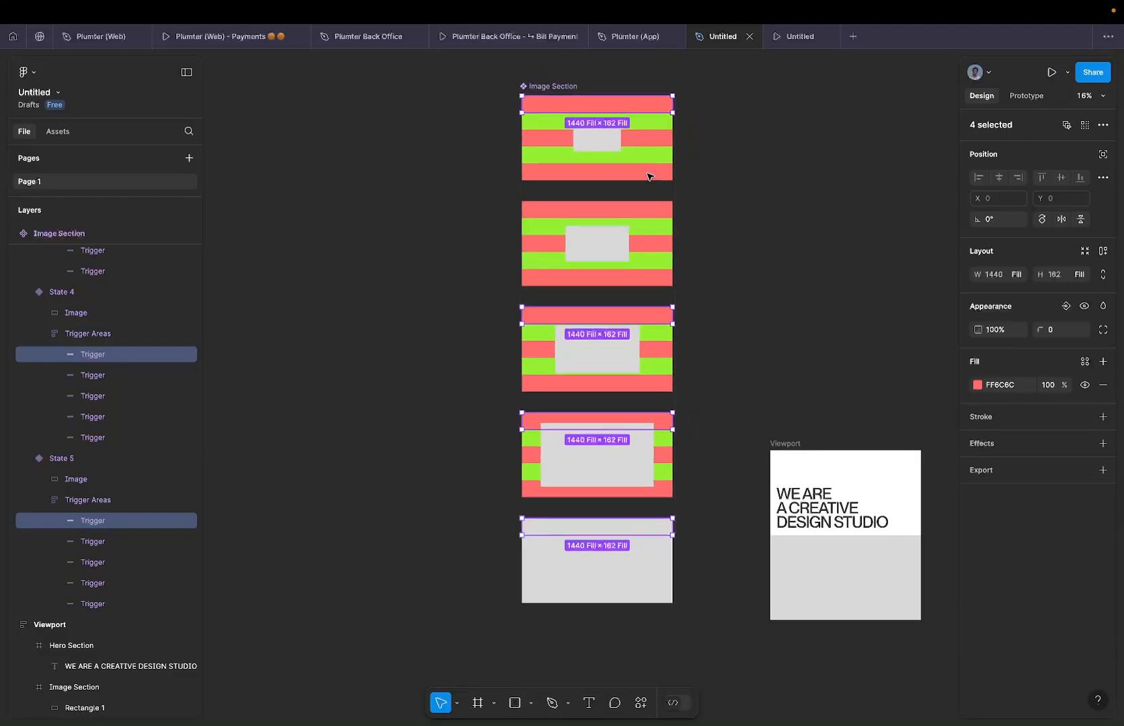
Add a While hovering interaction to the selected top bands that changes Property 1 to State 2.
left_click(1017, 99)
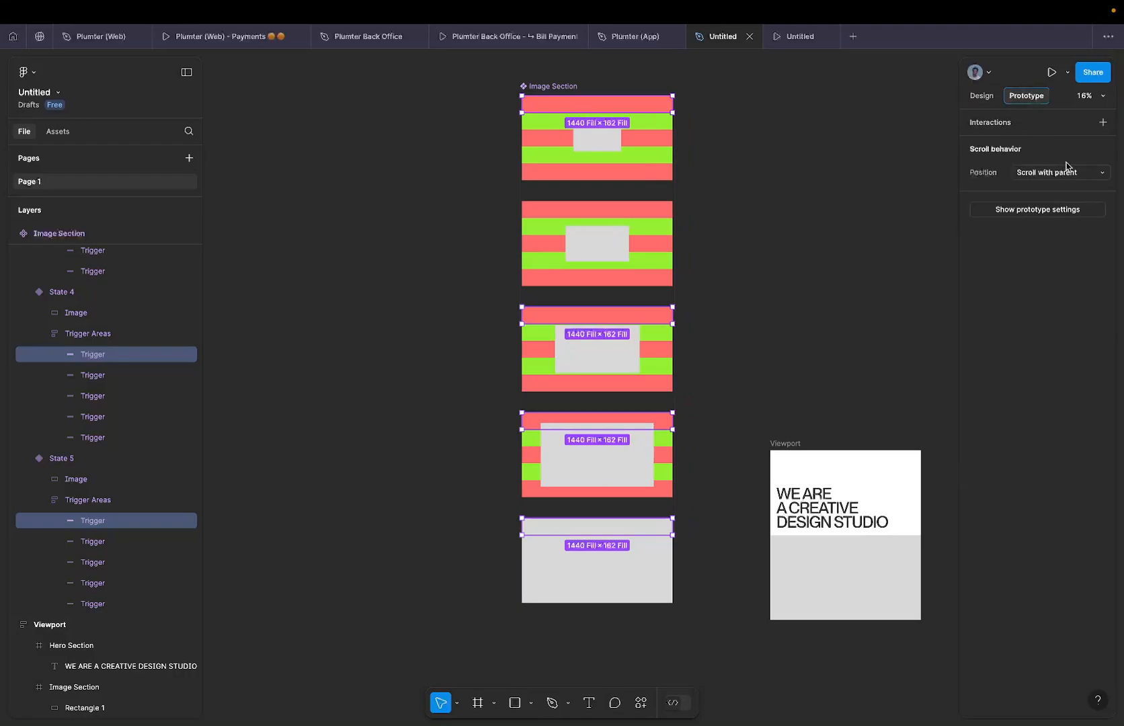
left_click(1103, 124)
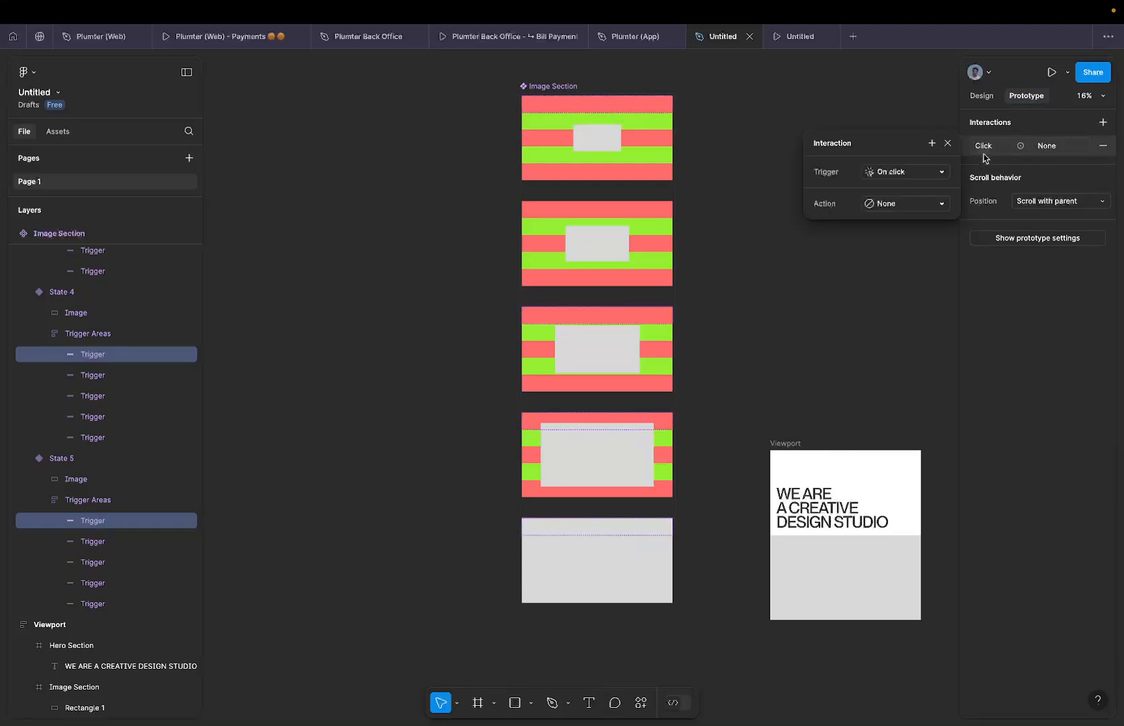
left_click(924, 176)
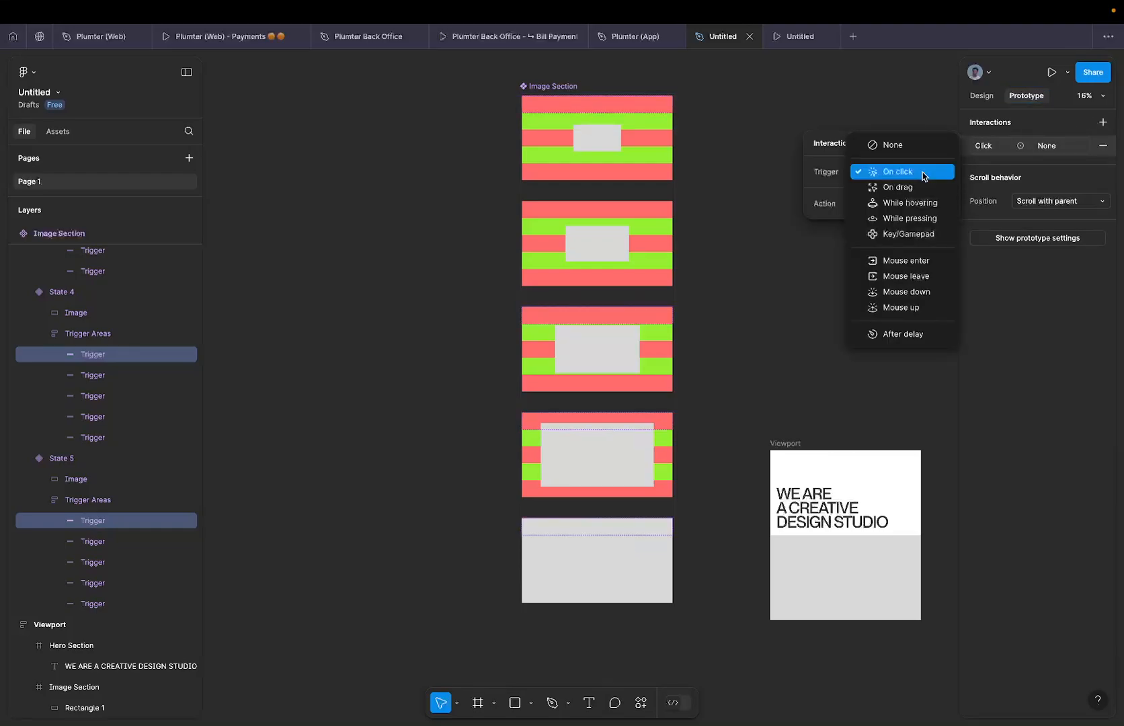
left_click(920, 202)
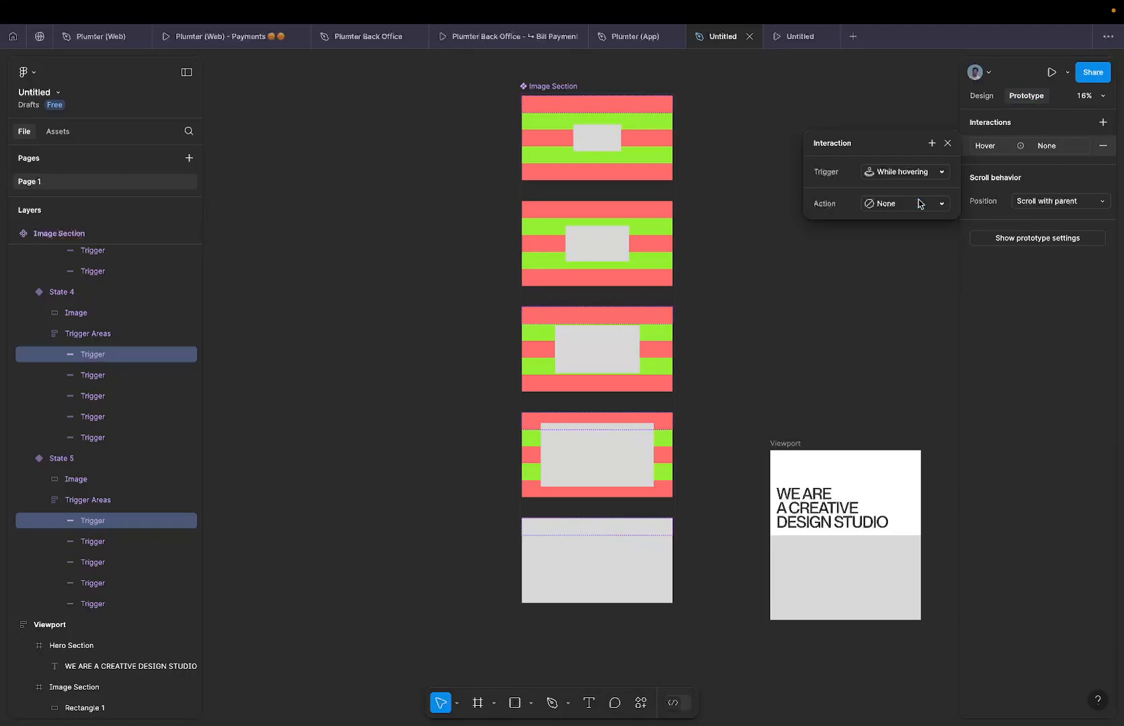
left_click(920, 204)
left_click(911, 246)
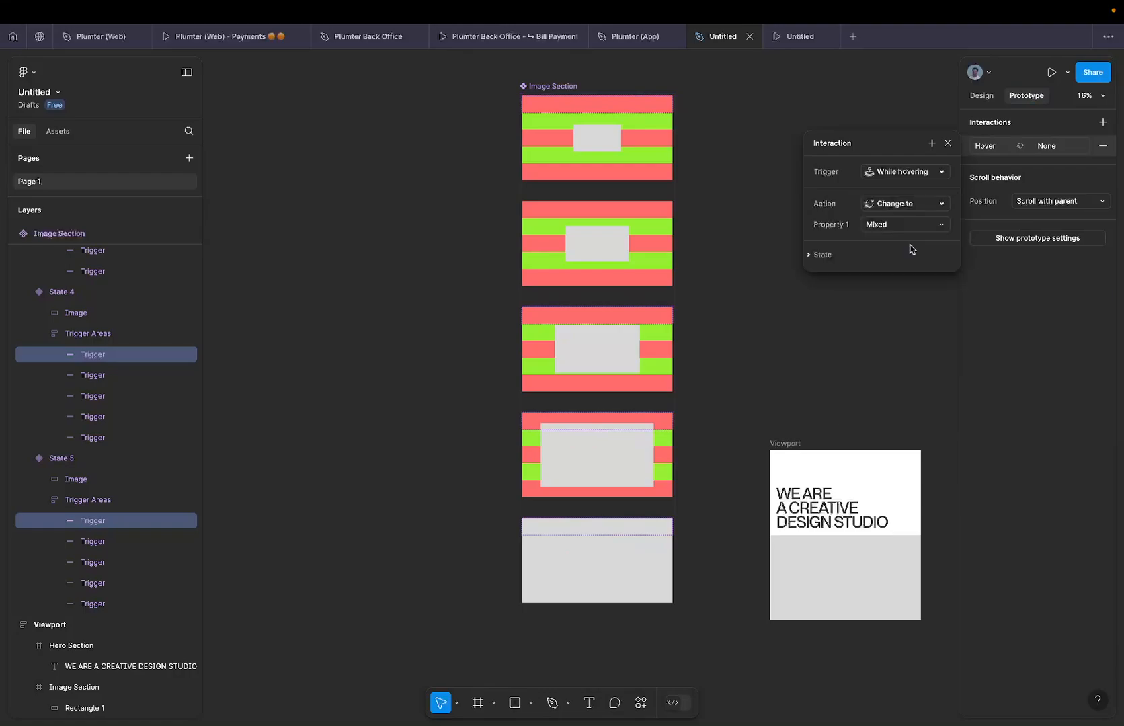
left_click(896, 232)
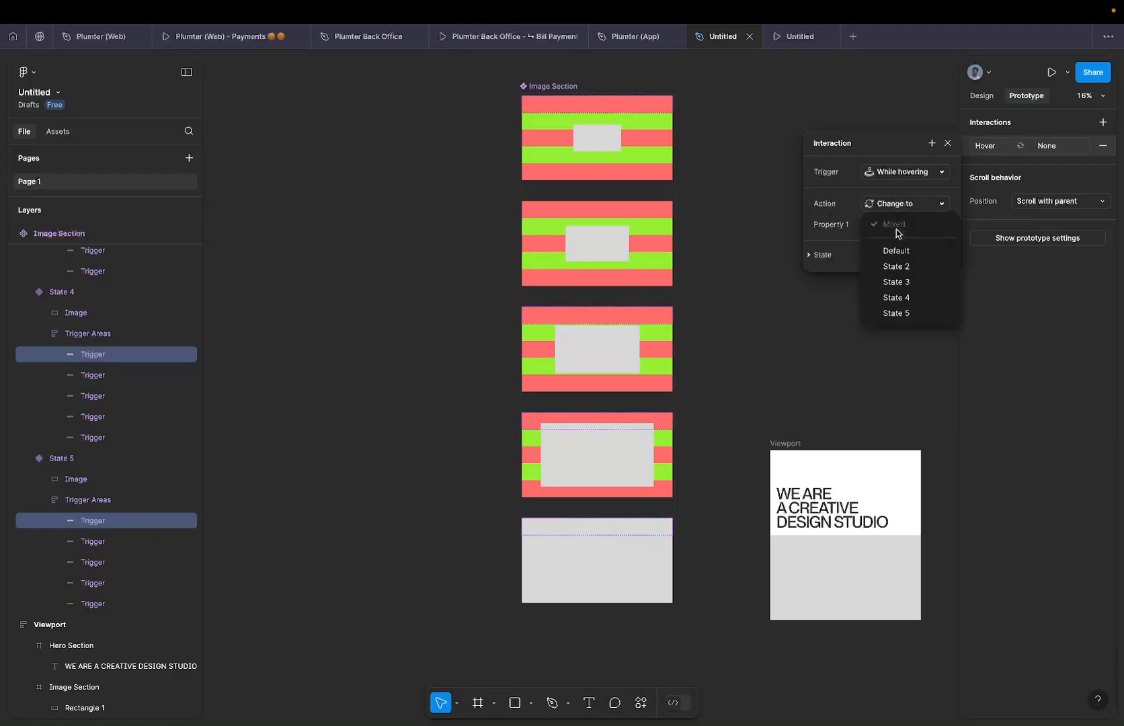
left_click(904, 268)
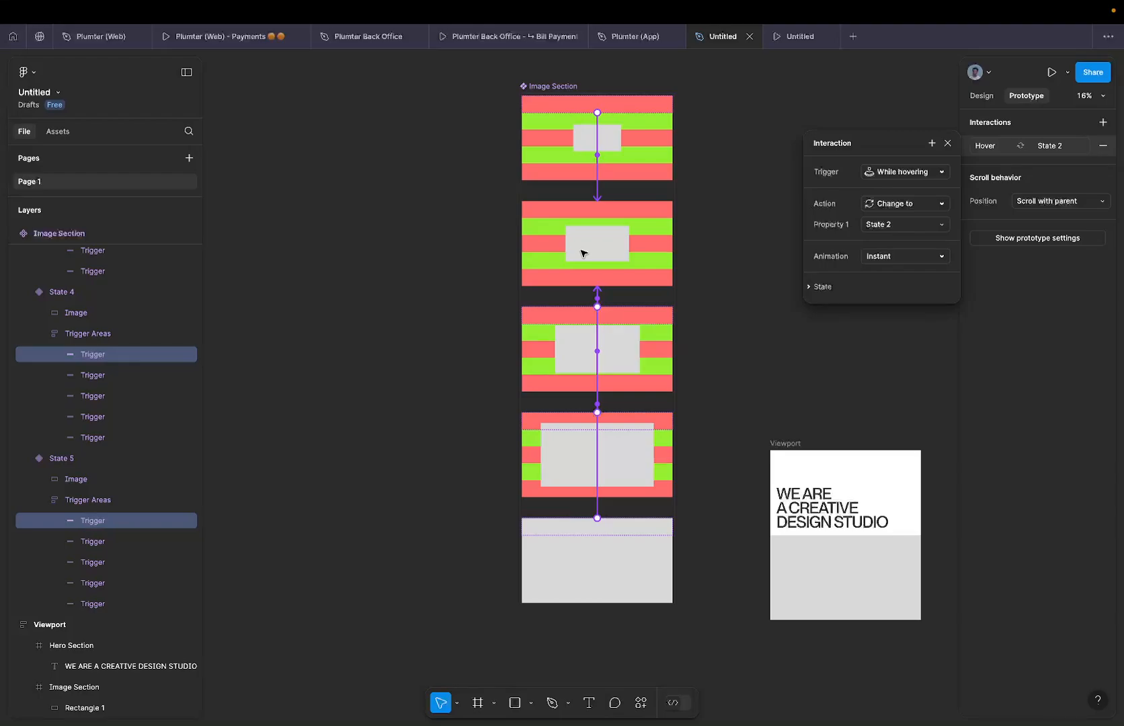
Set the hover interaction's animation to Smart animate with a duration of 600 ms.
left_click(880, 257)
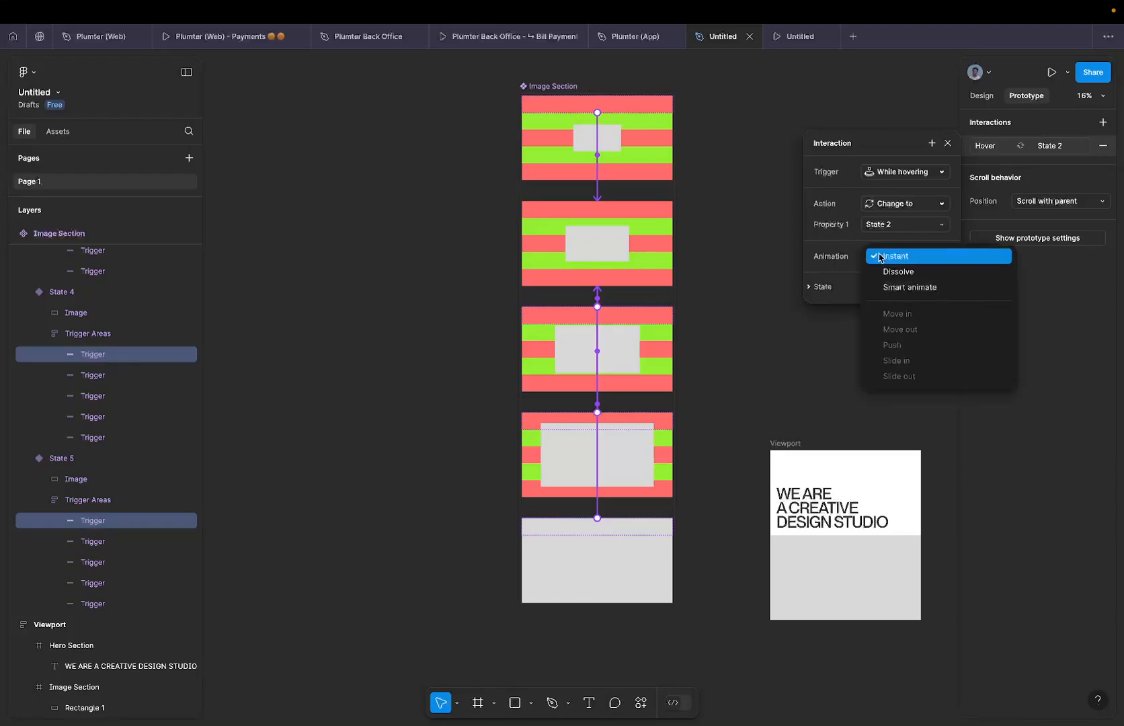
left_click(900, 287)
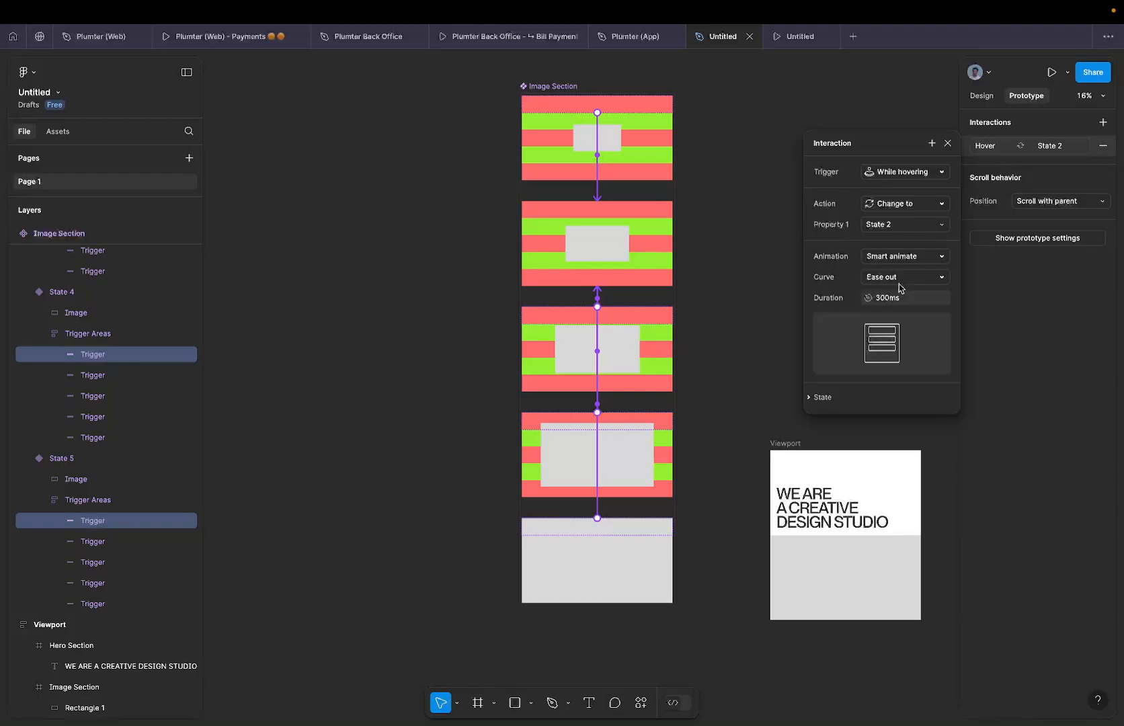
left_click(900, 298)
type("600")
key("Return")
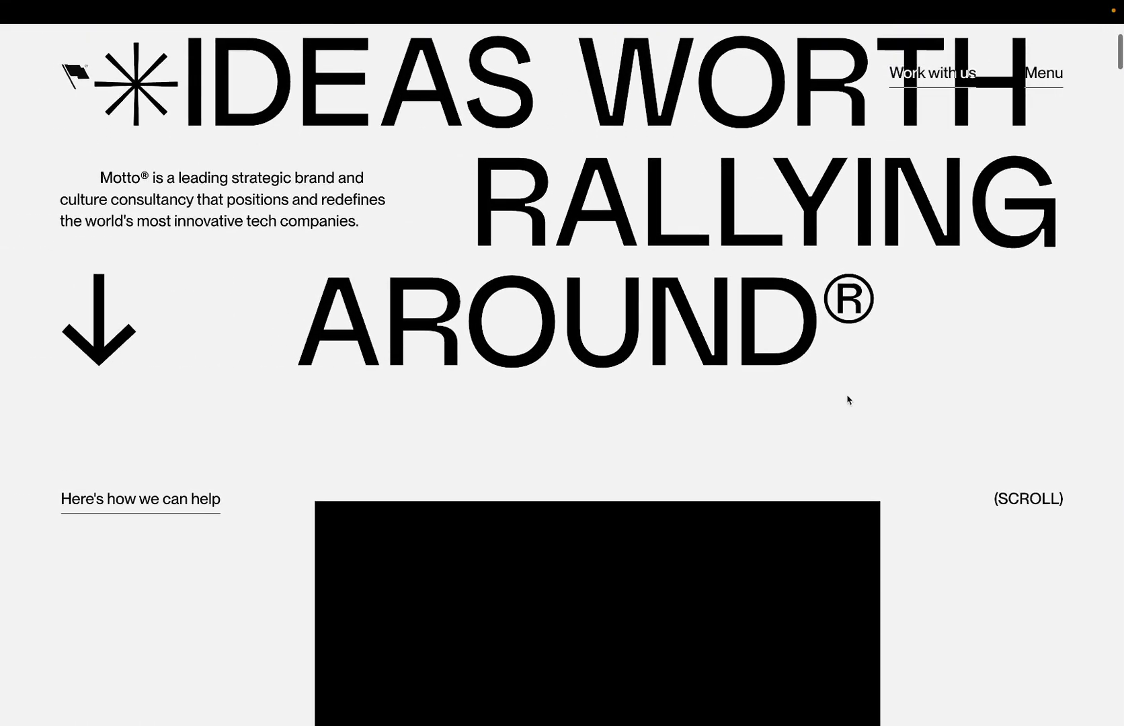
Switch to the Motto homepage in the browser and examine how the hero video scales while scrolling up and down.
scroll(848, 396, "down", 5)
scroll(848, 397, "down", 2)
scroll(848, 397, "up", 2)
scroll(848, 389, "down", 3)
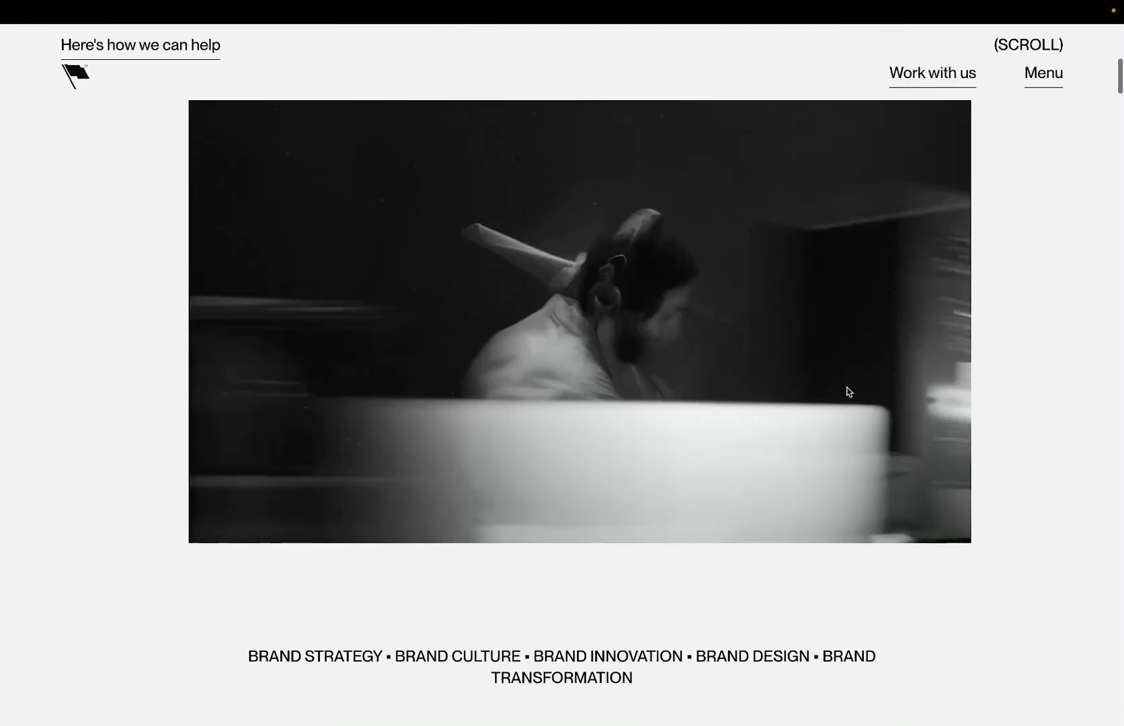
scroll(848, 392, "up", 5)
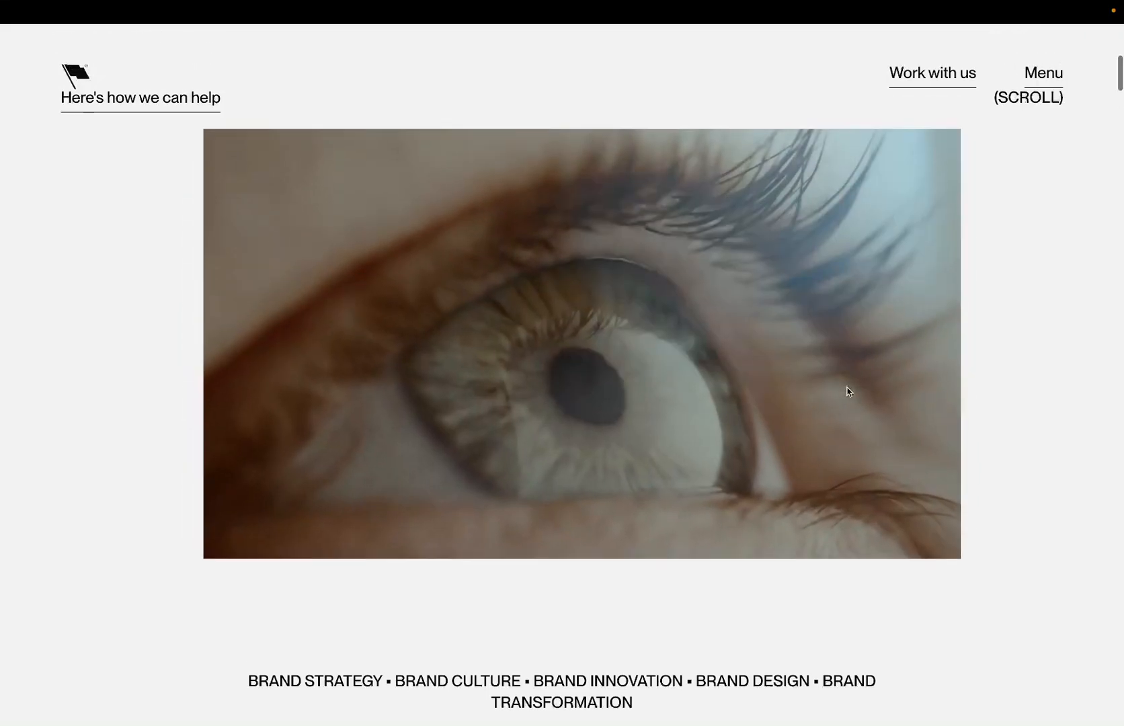
scroll(847, 393, "down", 5)
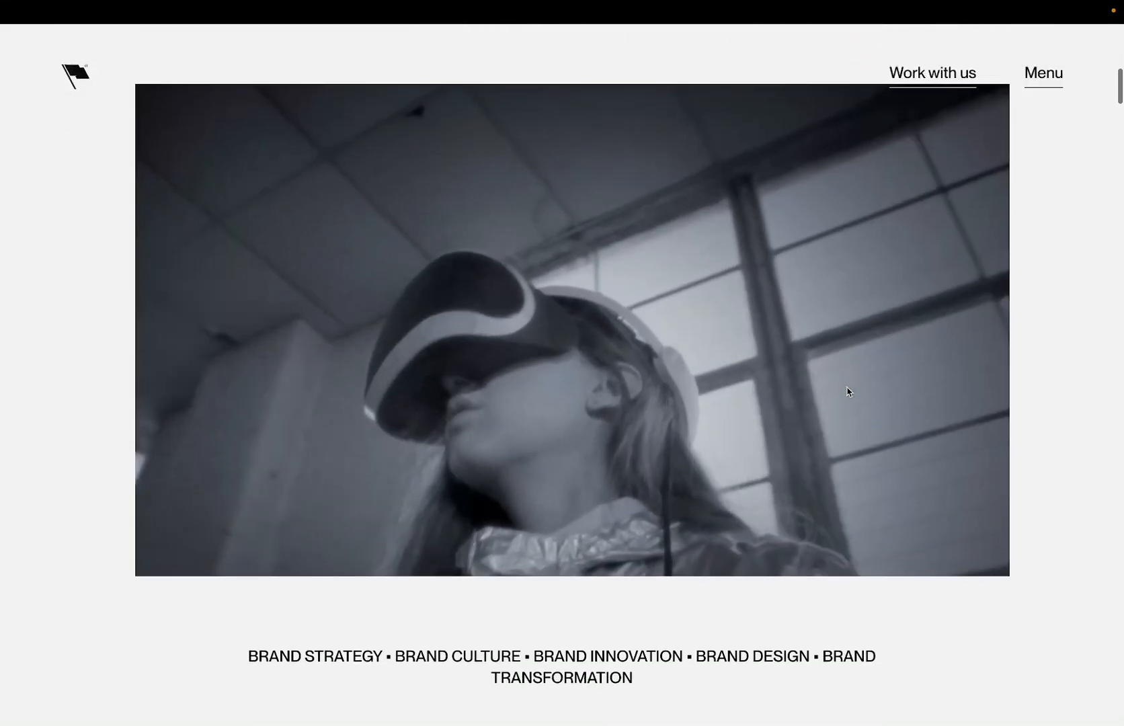
scroll(848, 392, "up", 5)
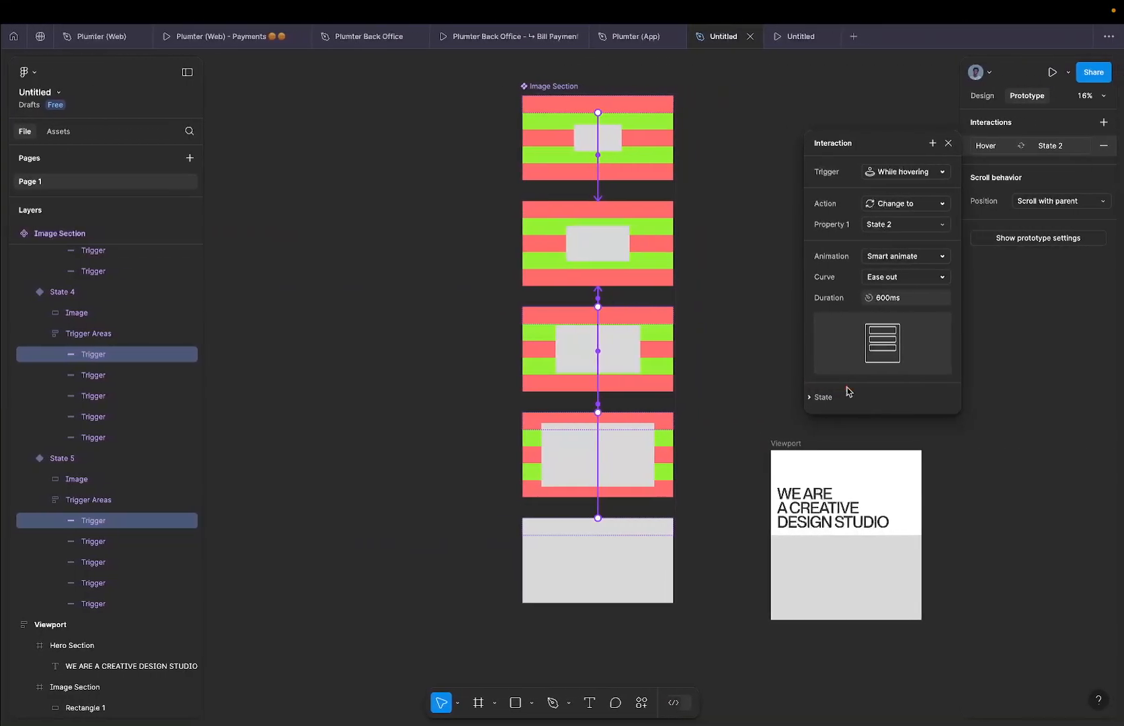
Change the animation curve of the top bands' State 2 hover interaction to Linear.
left_click(905, 279)
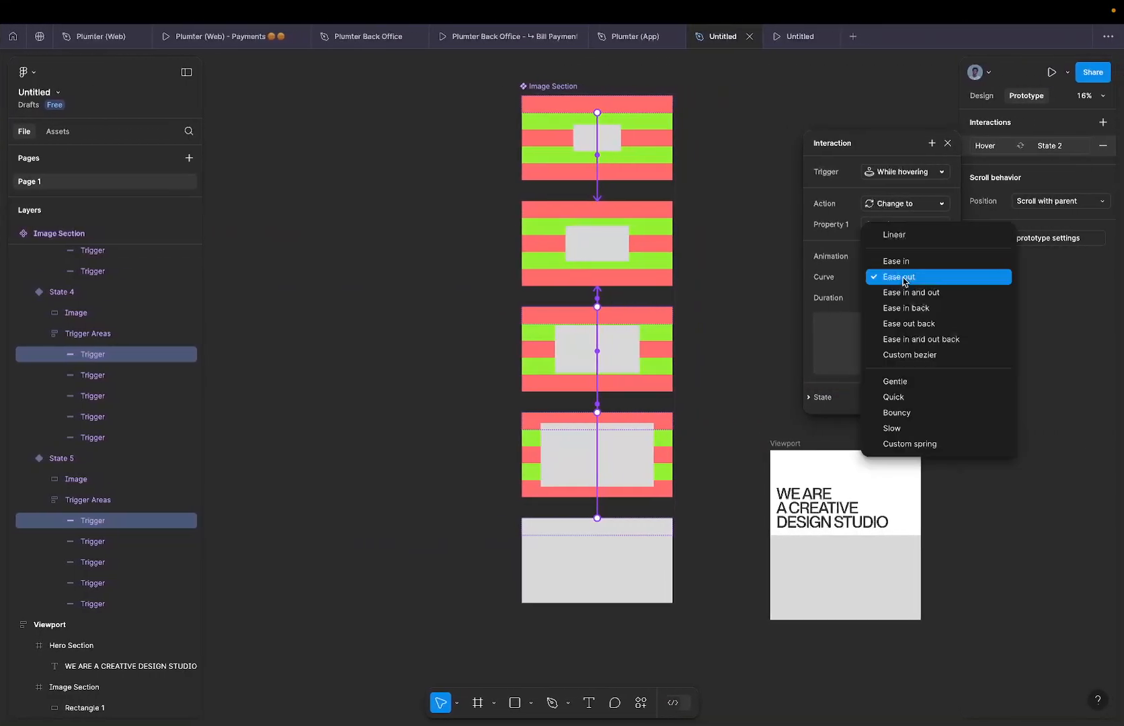
left_click(906, 236)
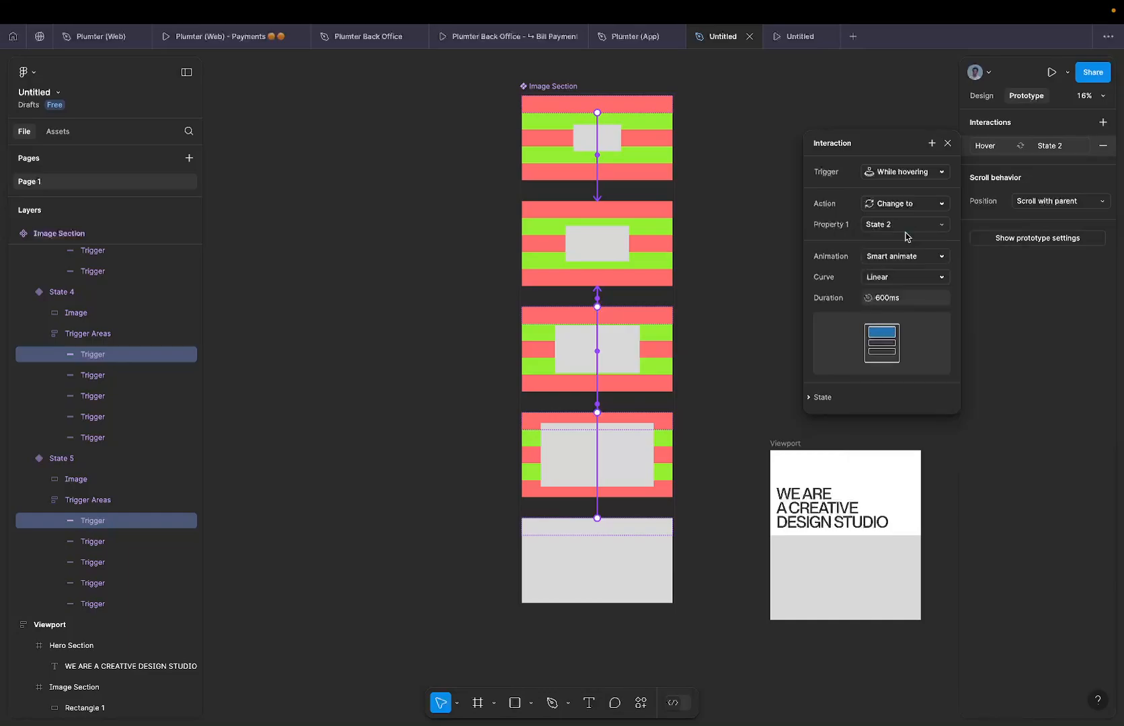
left_click(901, 302)
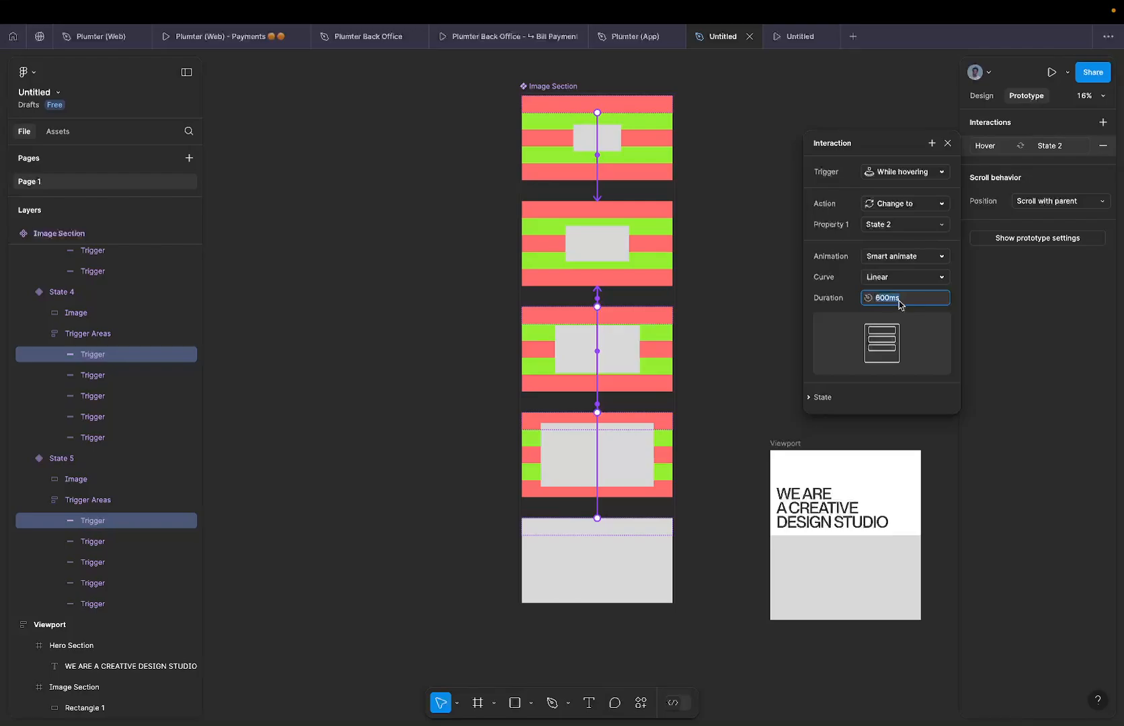
Select the matching second trigger bands in the Default, State 2, State 4 and State 5 variants, leaving out State 3's.
left_click(647, 231)
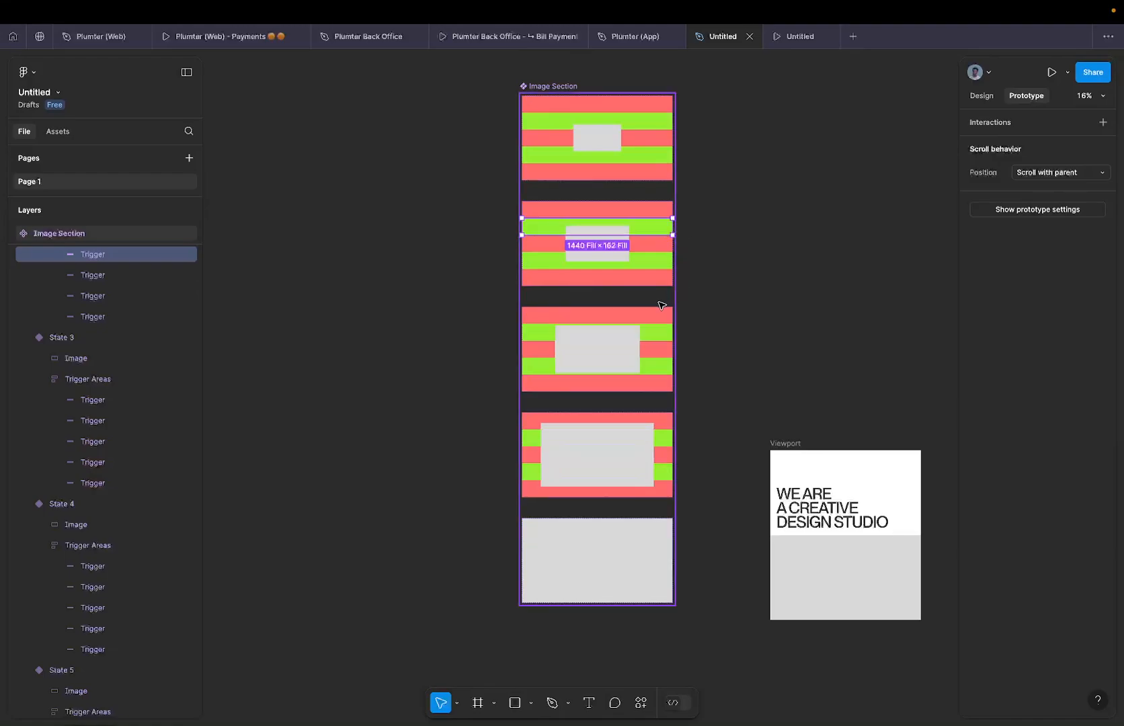
left_click(636, 120)
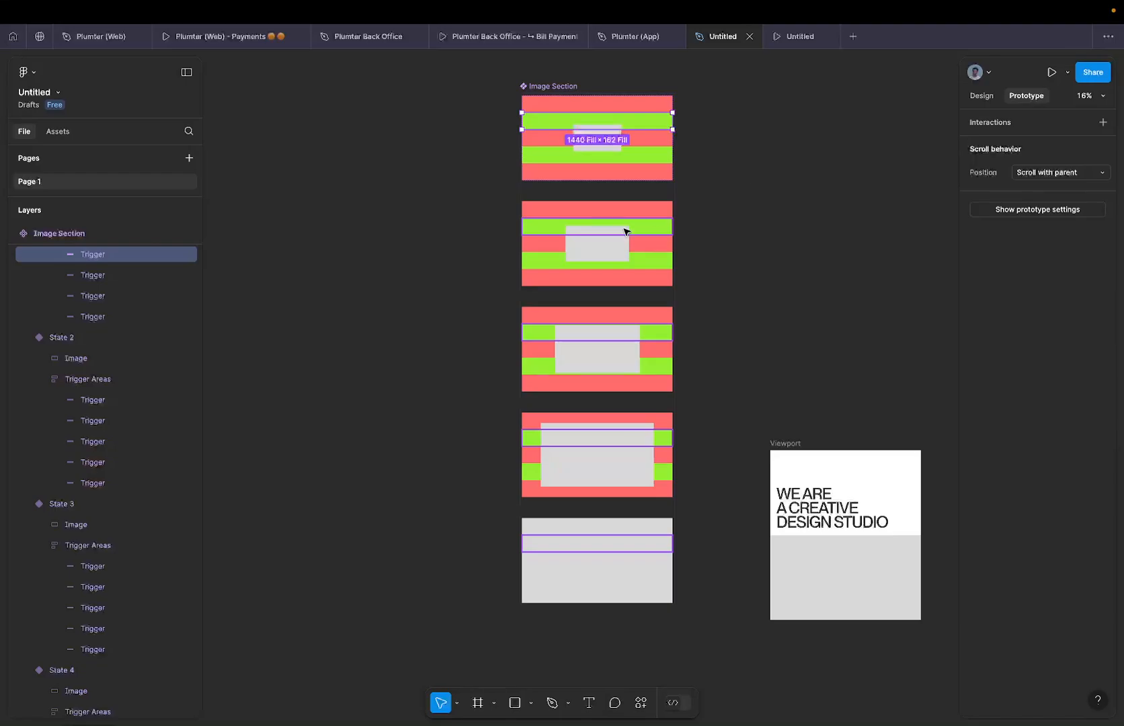
left_click(982, 96)
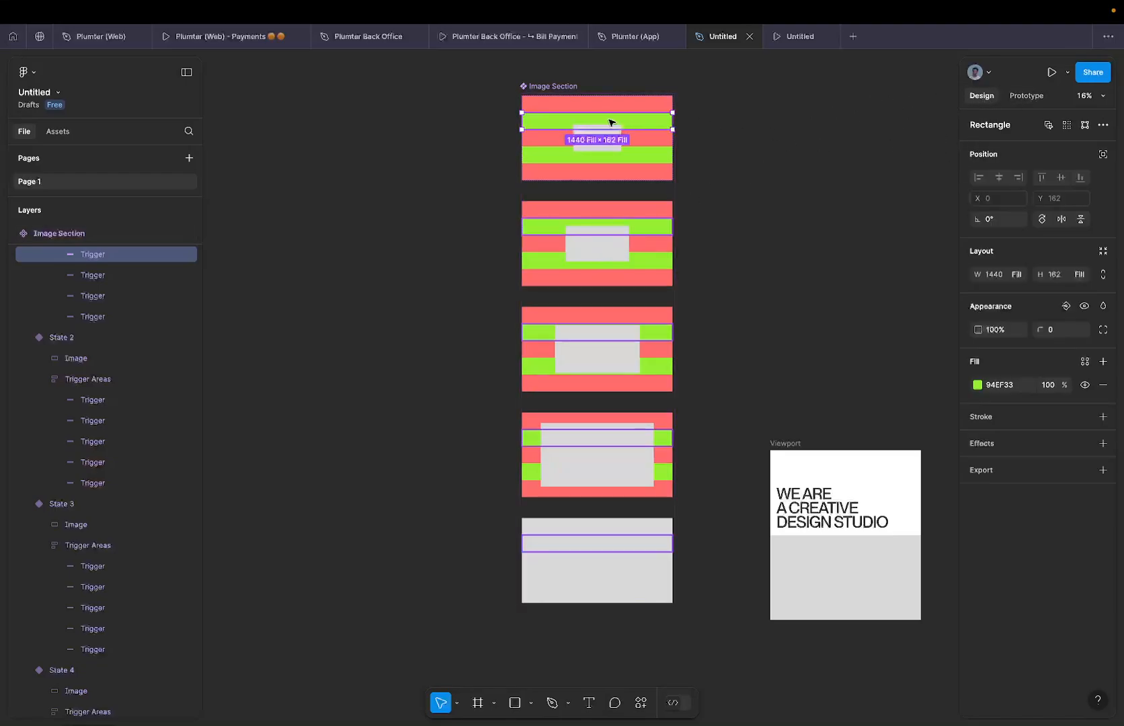
left_click(1067, 126)
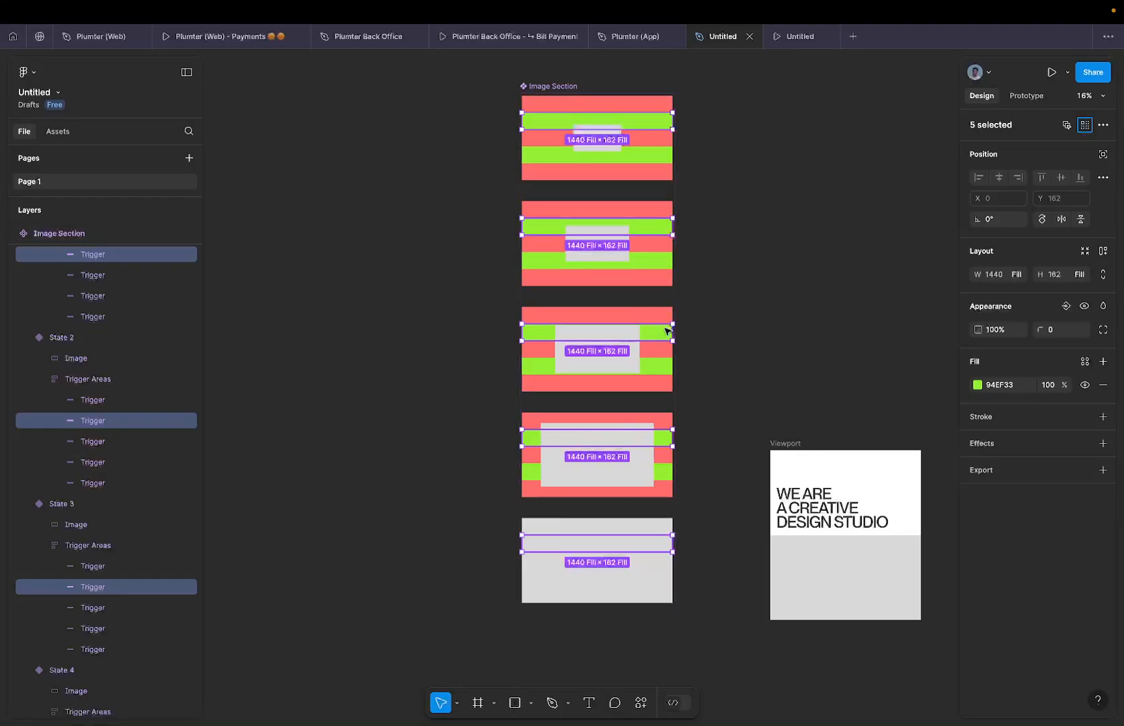
left_click(663, 330, "shift")
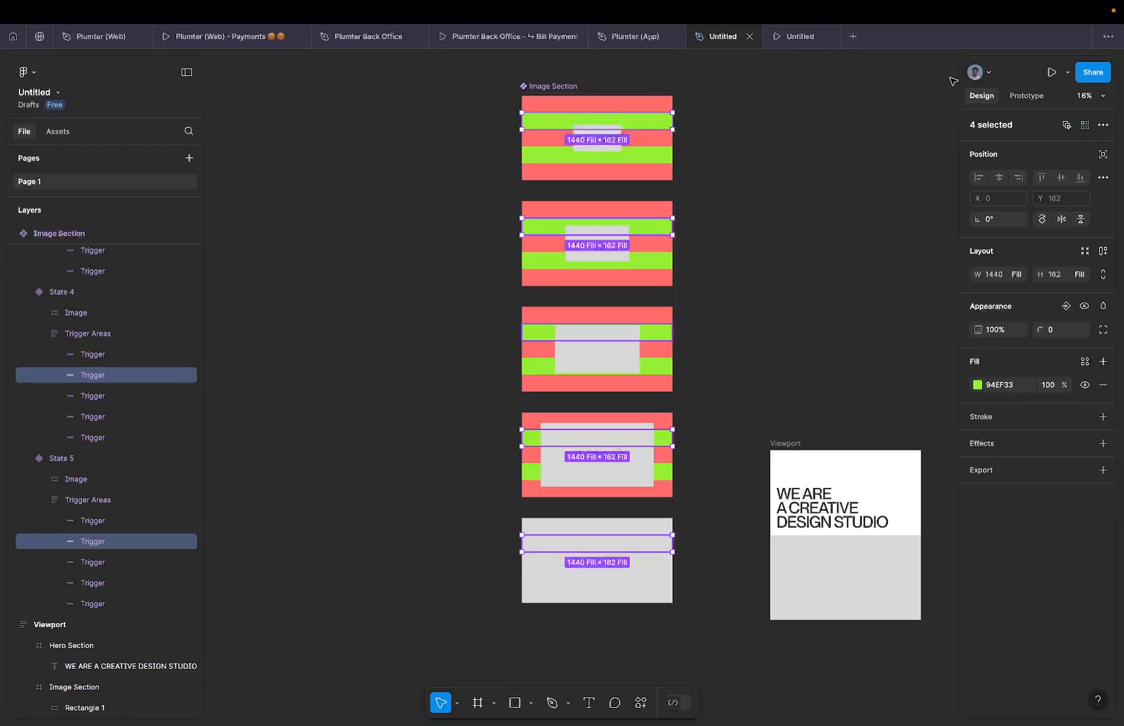
Add a While hovering interaction to the selected second bands that changes Property 1 to State 3.
left_click(1027, 96)
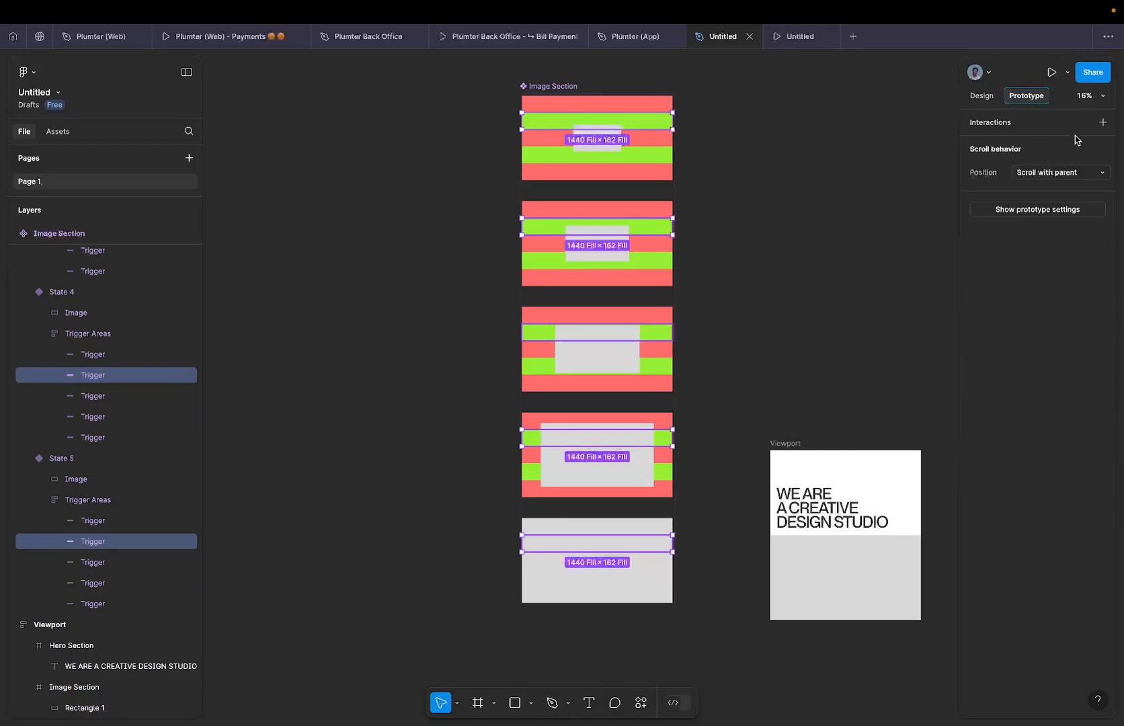
left_click(1100, 124)
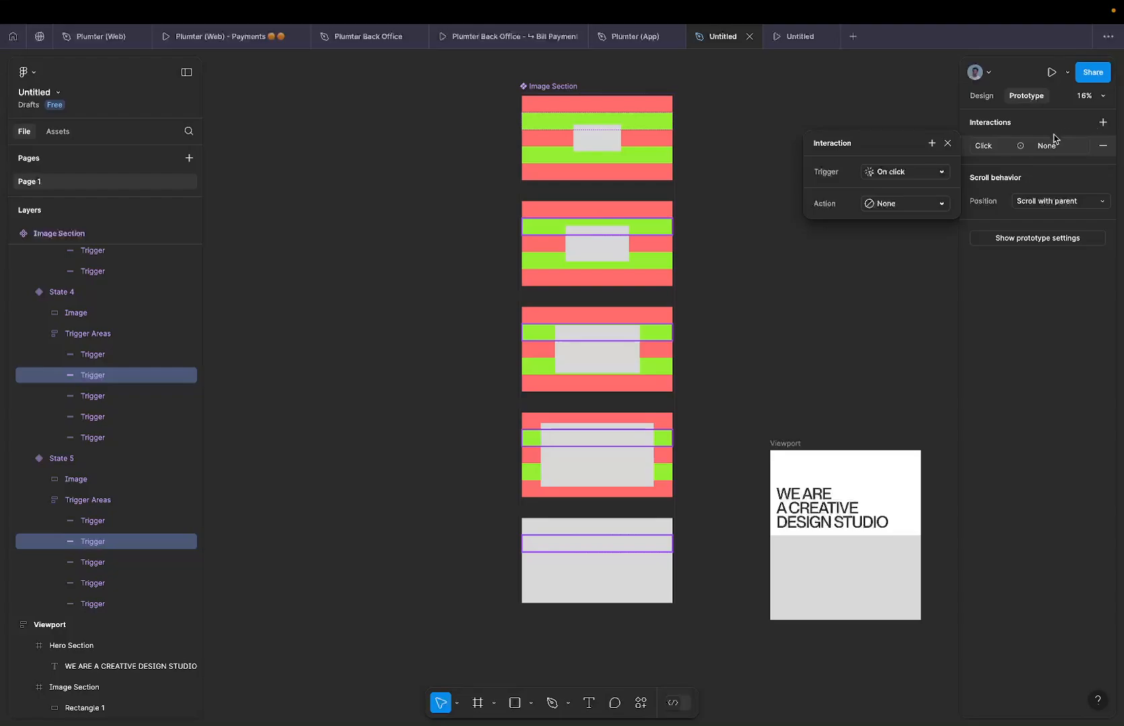
left_click(911, 174)
left_click(902, 205)
left_click(898, 205)
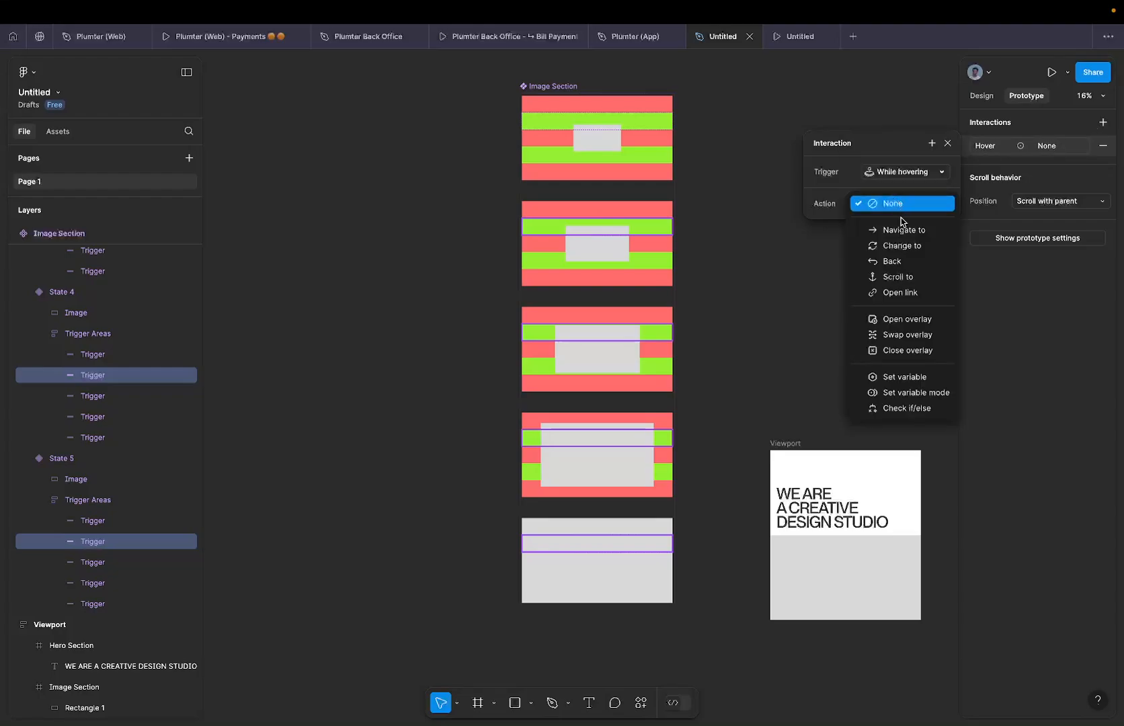
left_click(903, 246)
left_click(901, 223)
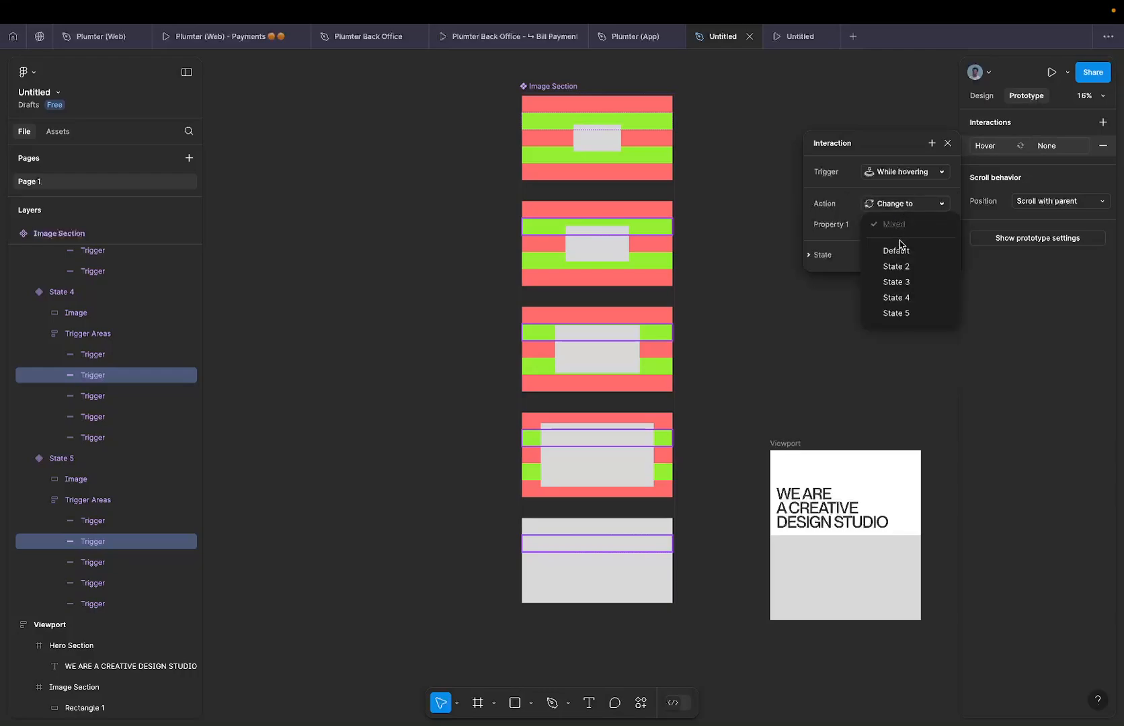
left_click(902, 281)
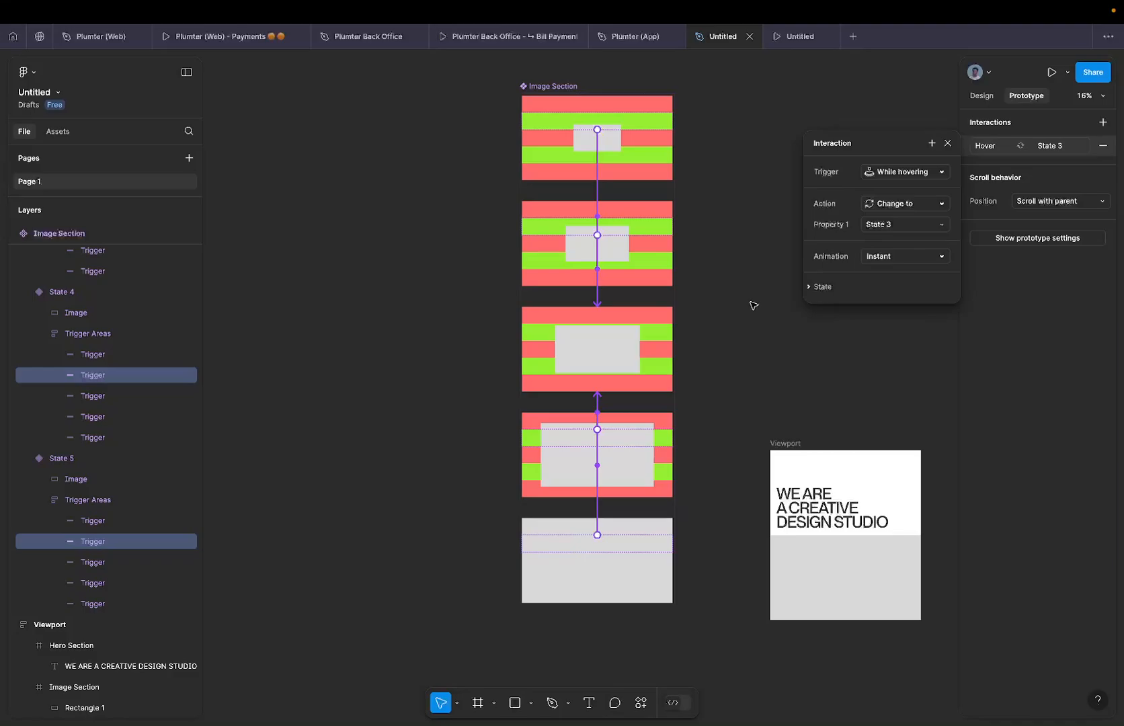
Set the State 3 hover interaction's animation to Smart animate with a 600 ms duration and a Linear curve.
left_click(905, 256)
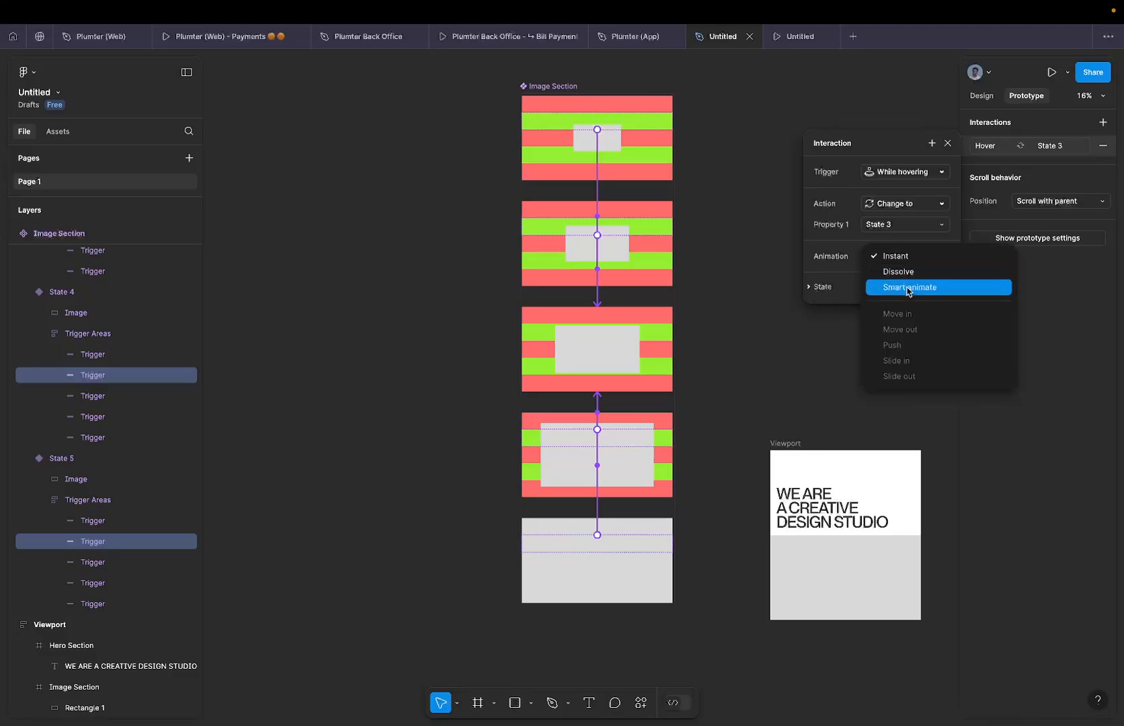
left_click(904, 286)
left_click(906, 297)
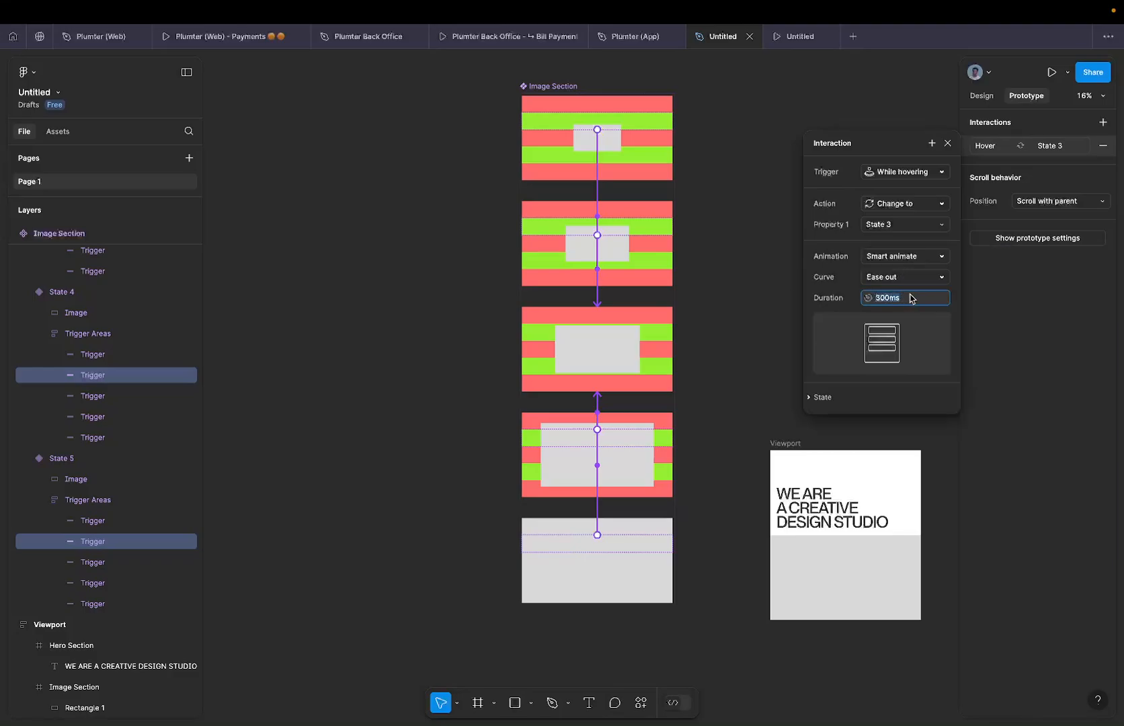
type("600")
key("Return")
left_click(910, 277)
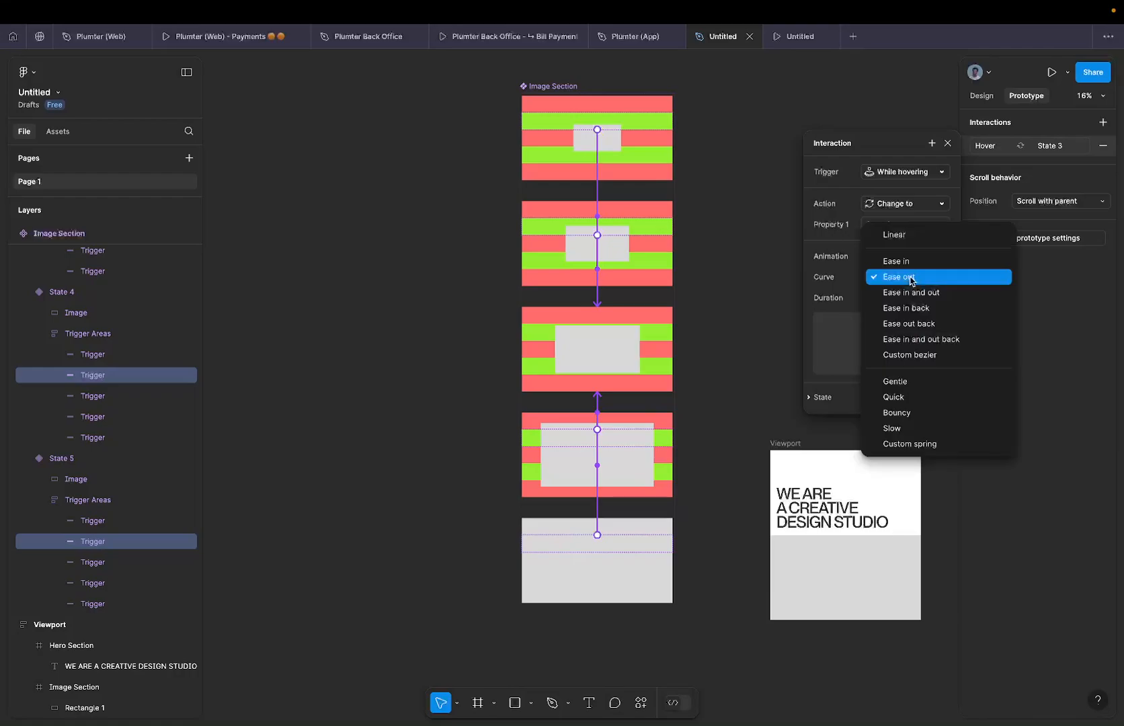
left_click(912, 235)
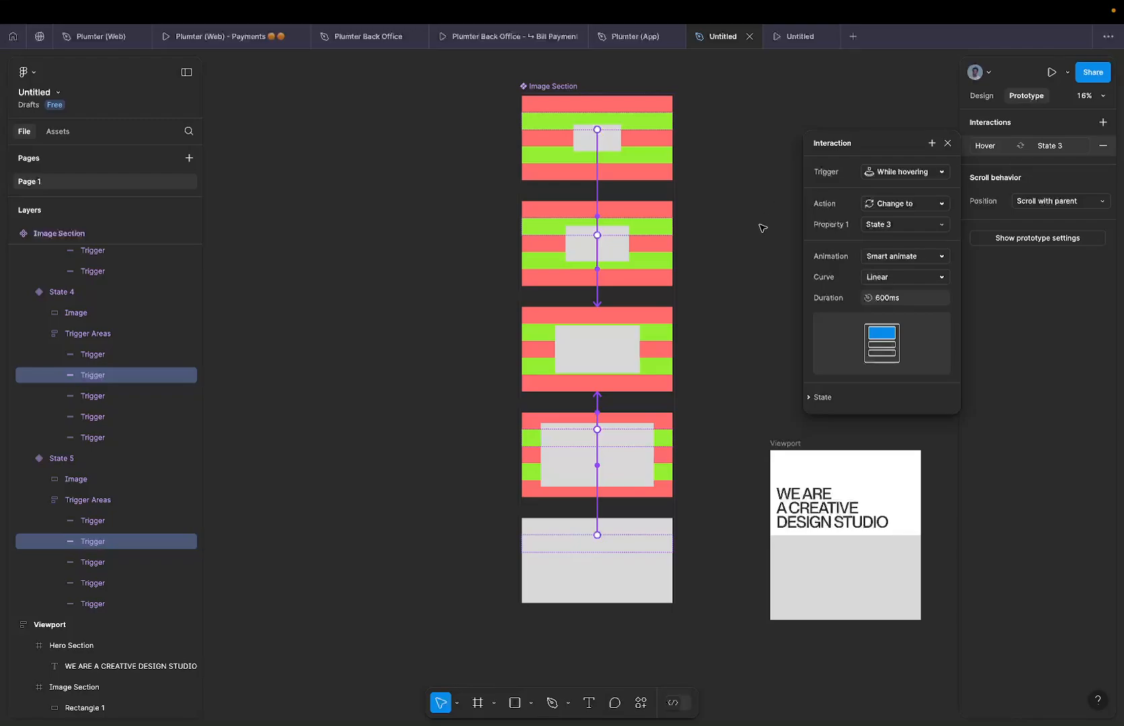
Select the matching middle trigger bands in the Default, State 2, State 3 and State 5 variants, leaving out State 4's.
left_click(658, 315)
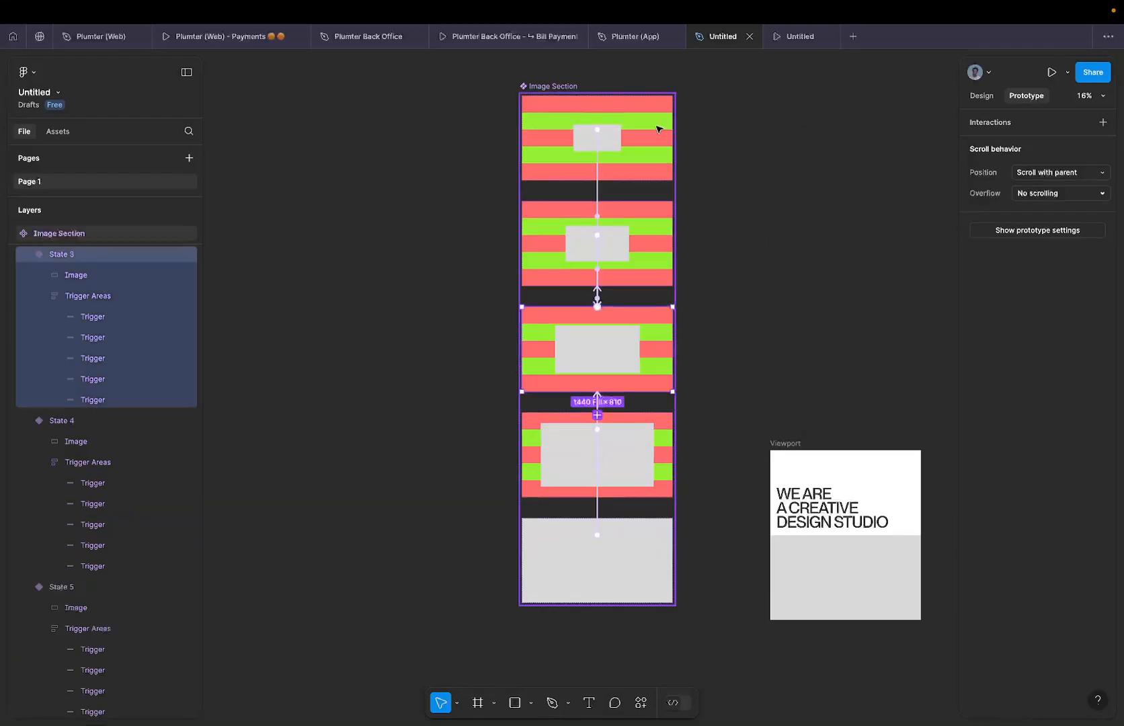
left_click(646, 142)
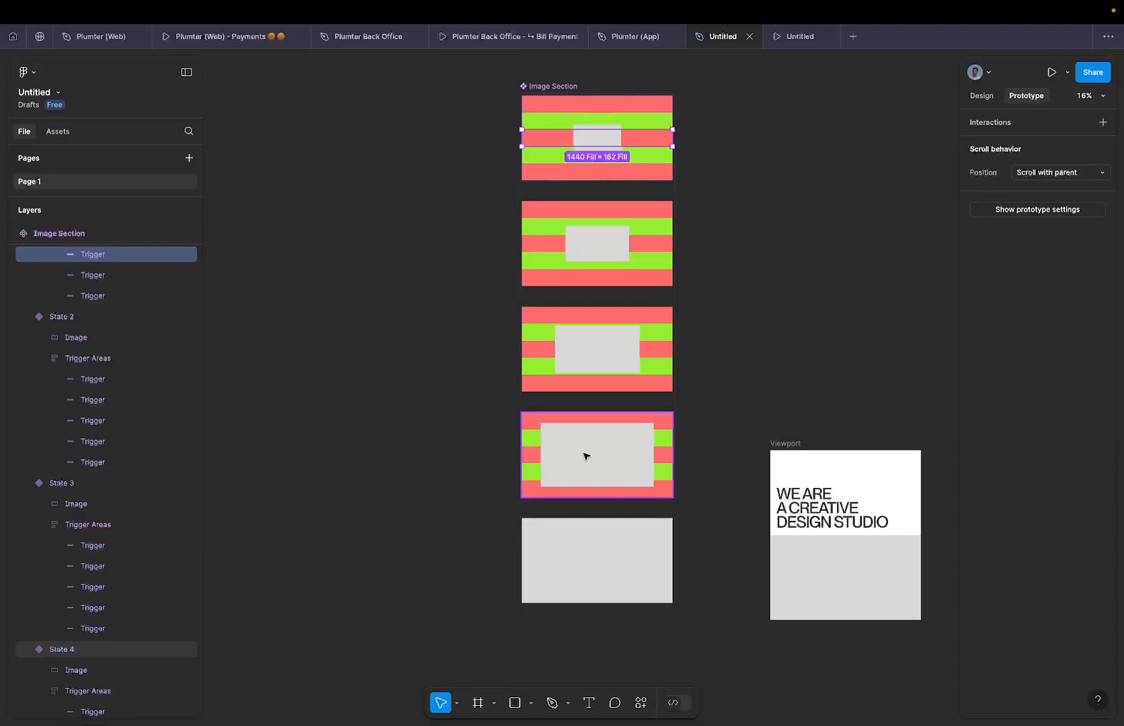
left_click(982, 96)
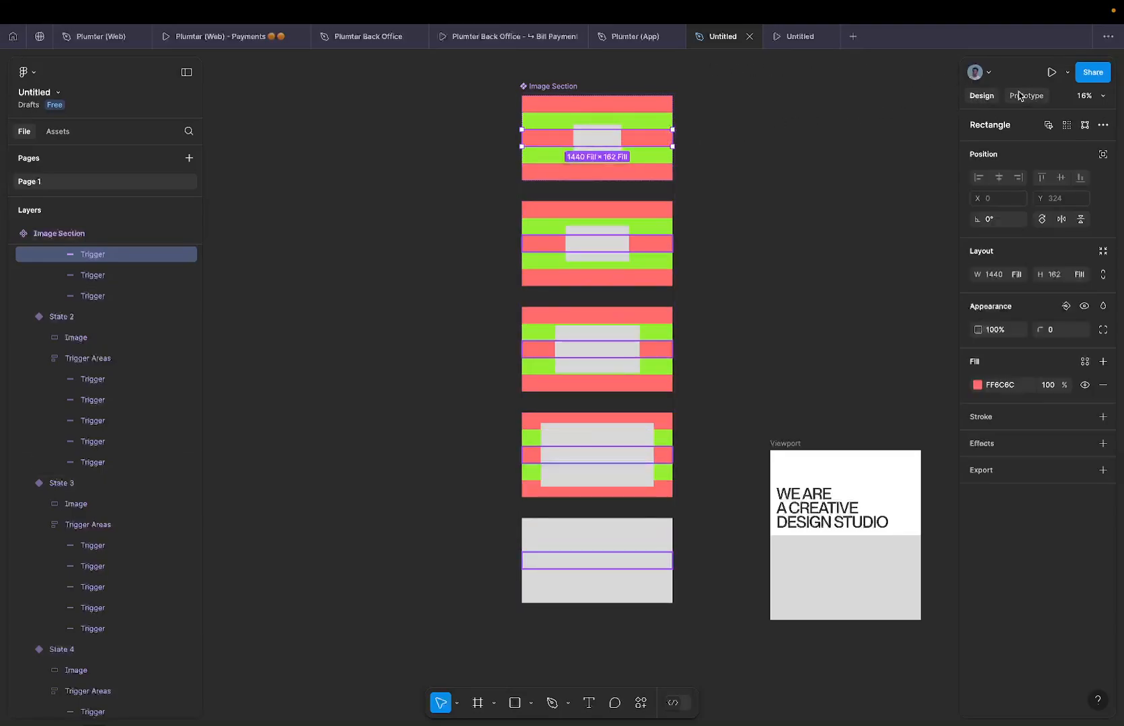
left_click(1069, 124)
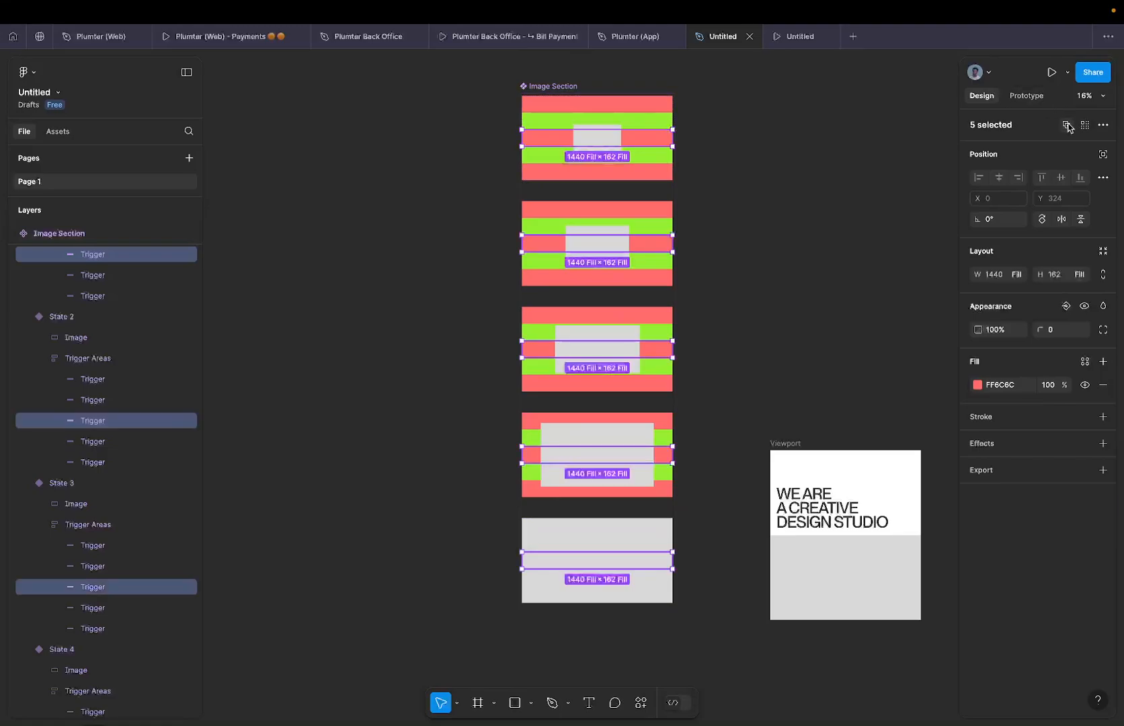
left_click(662, 461, "shift")
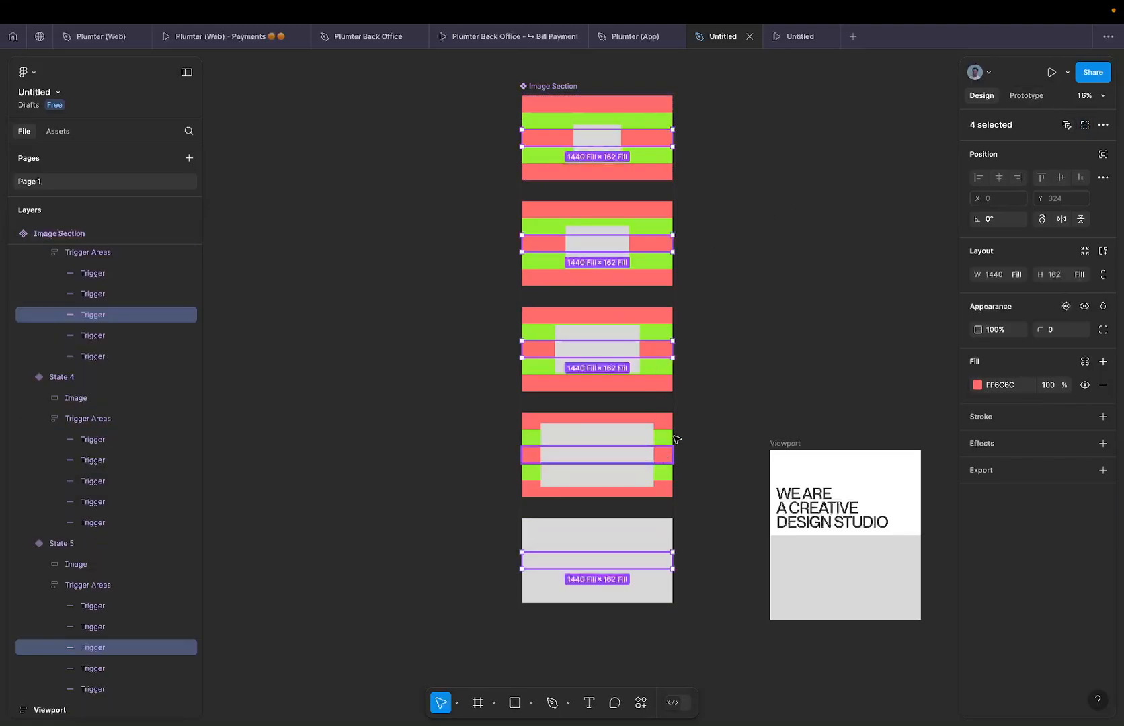
Add a While hovering interaction to the selected middle bands that changes Property 1 to State 4.
left_click(1029, 96)
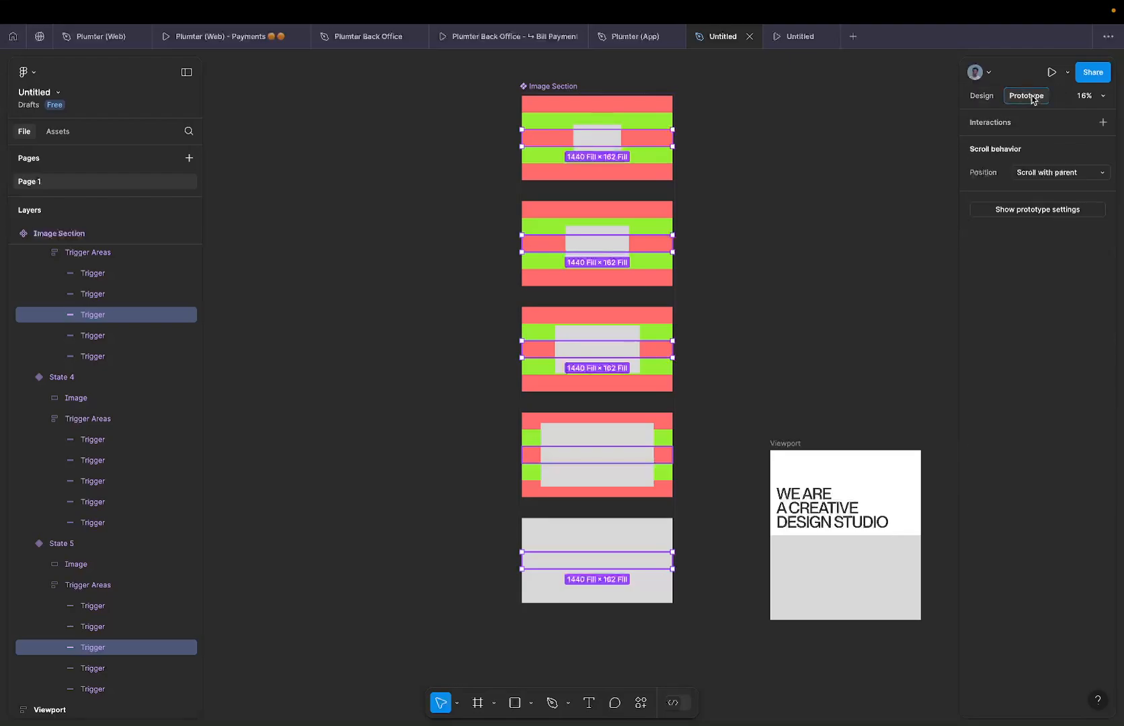
left_click(1050, 175)
left_click(1051, 174)
left_click(1103, 123)
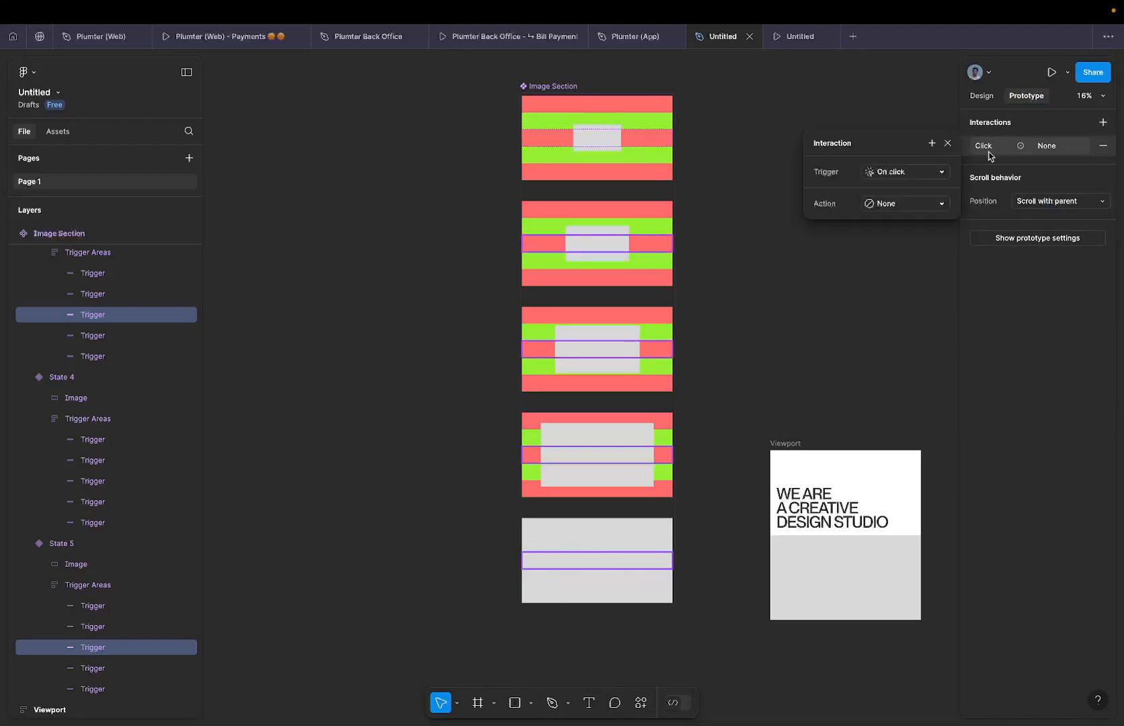
left_click(920, 172)
left_click(916, 203)
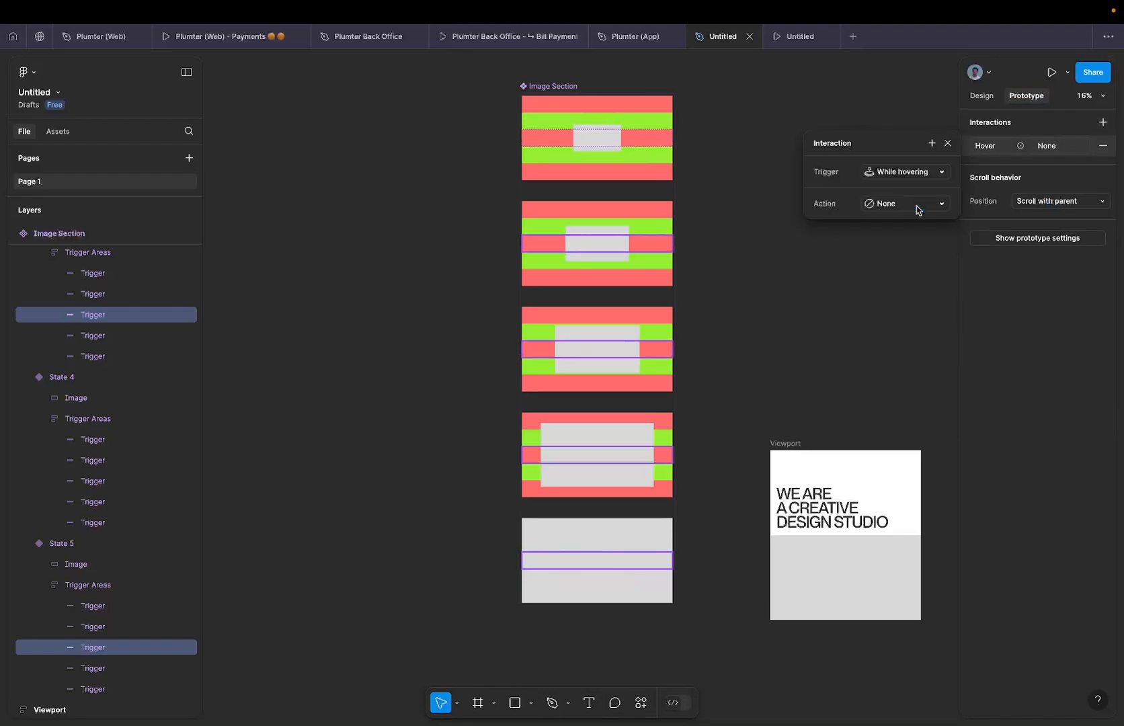
left_click(919, 204)
left_click(913, 242)
left_click(906, 227)
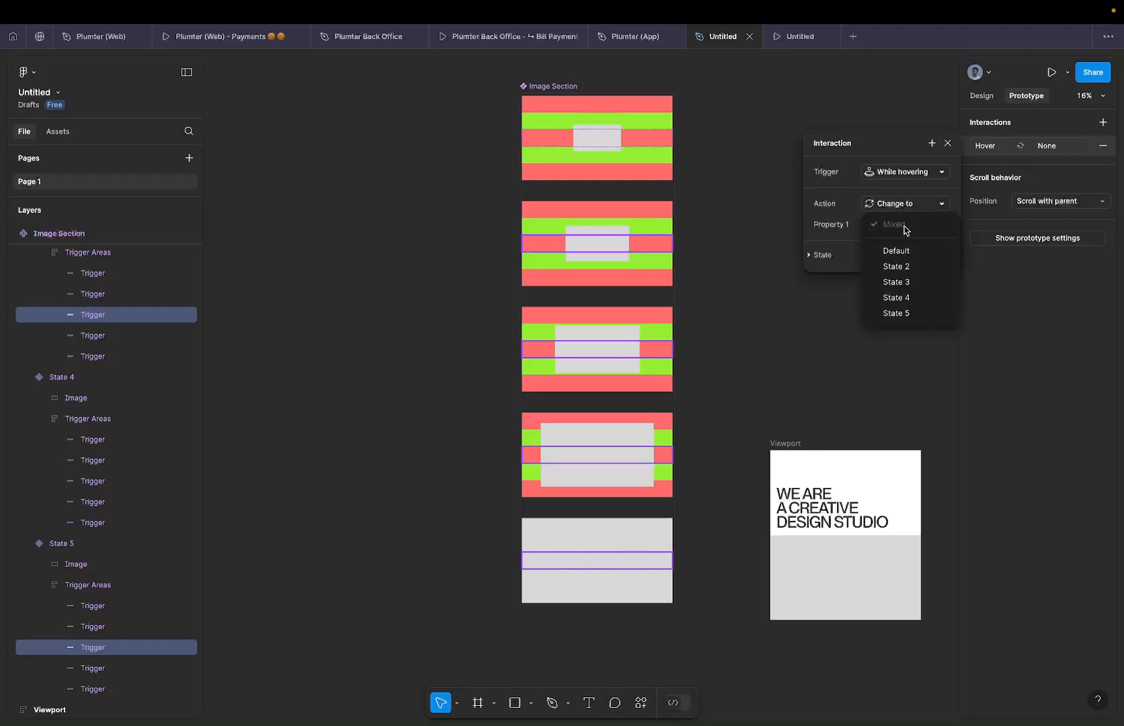
left_click(914, 296)
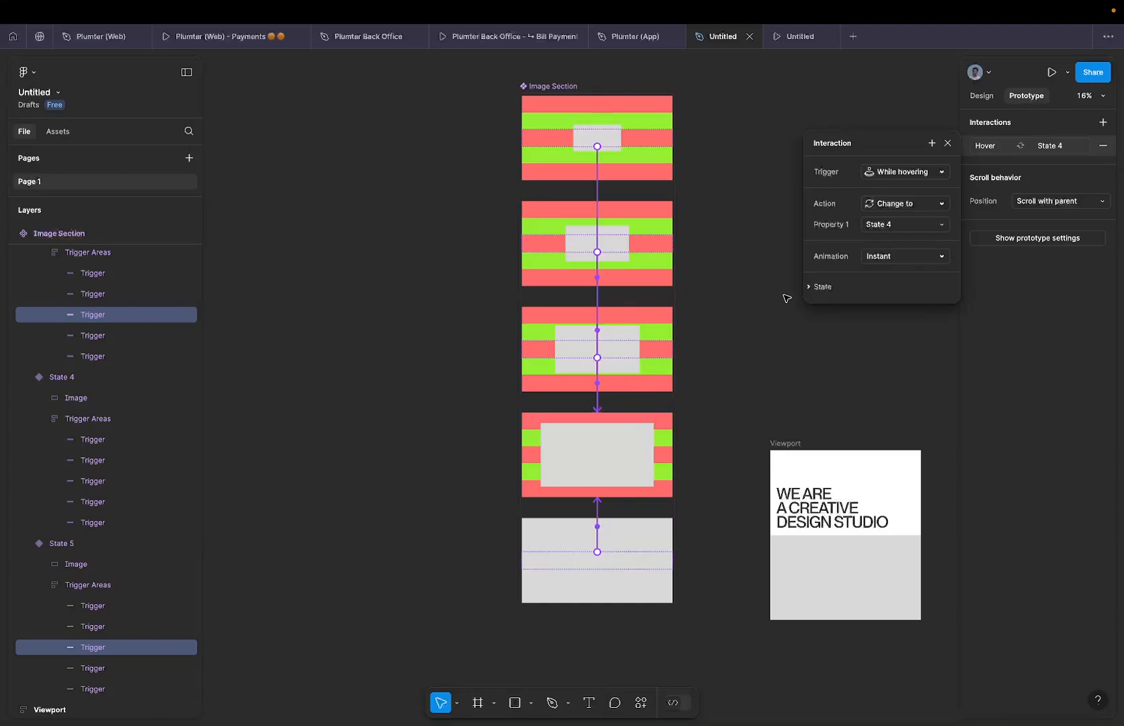
Open the animation type choices for the middle bands' State 4 hover interaction.
left_click(885, 257)
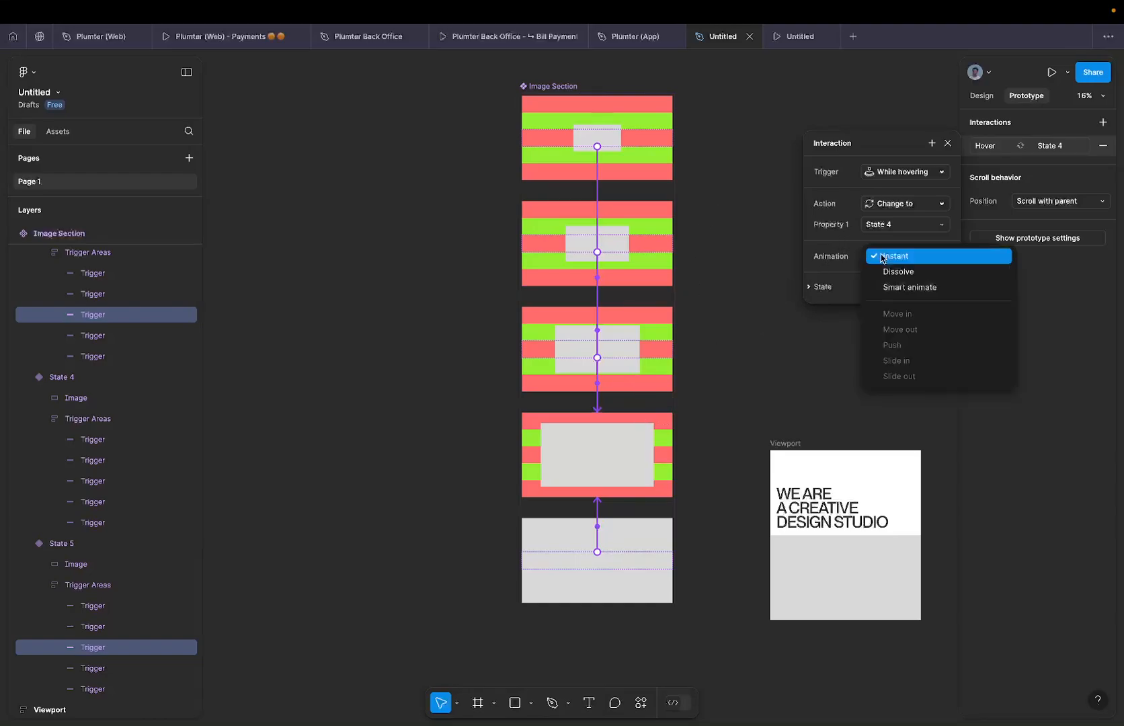
Set the third trigger areas' change-to-State 4 interaction to Smart animate with a Linear curve and 600 ms duration.
left_click(906, 283)
left_click(905, 300)
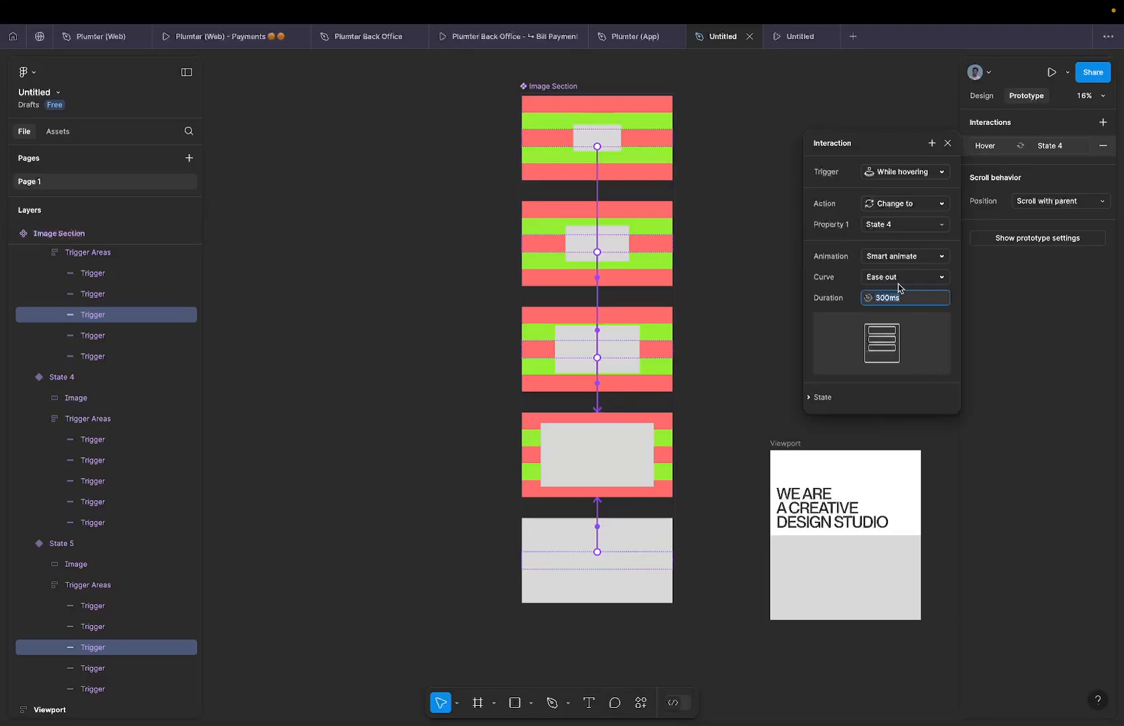
type("600")
left_click(924, 257)
left_click(905, 257)
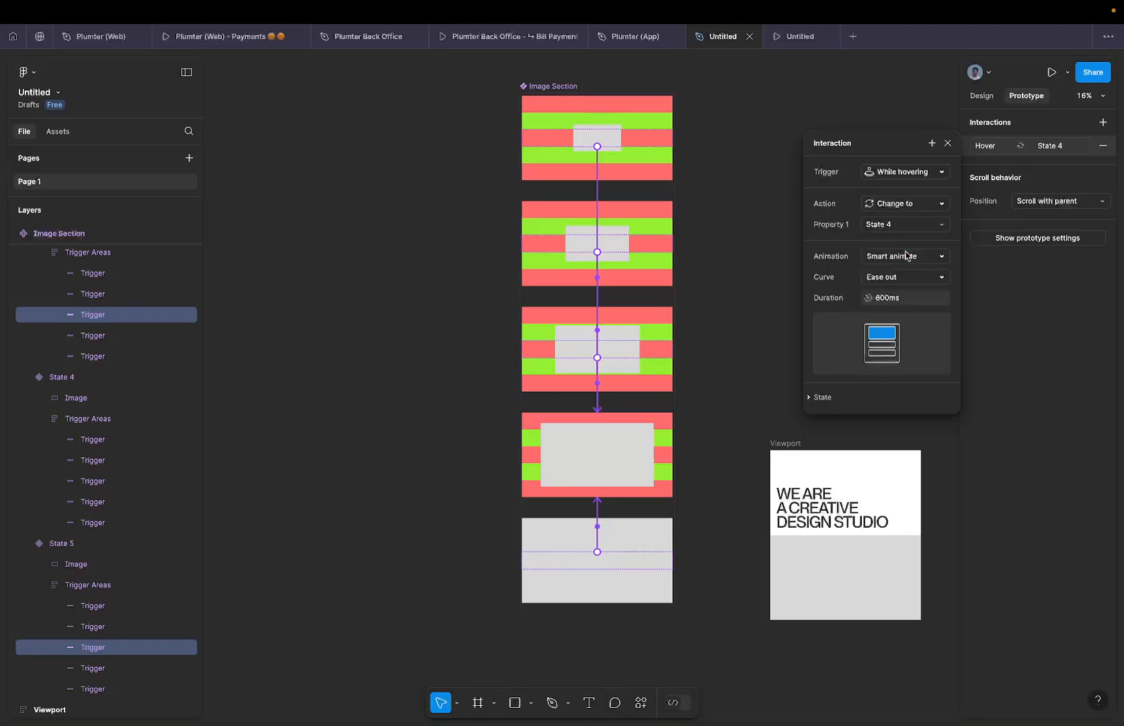
left_click(894, 277)
left_click(900, 236)
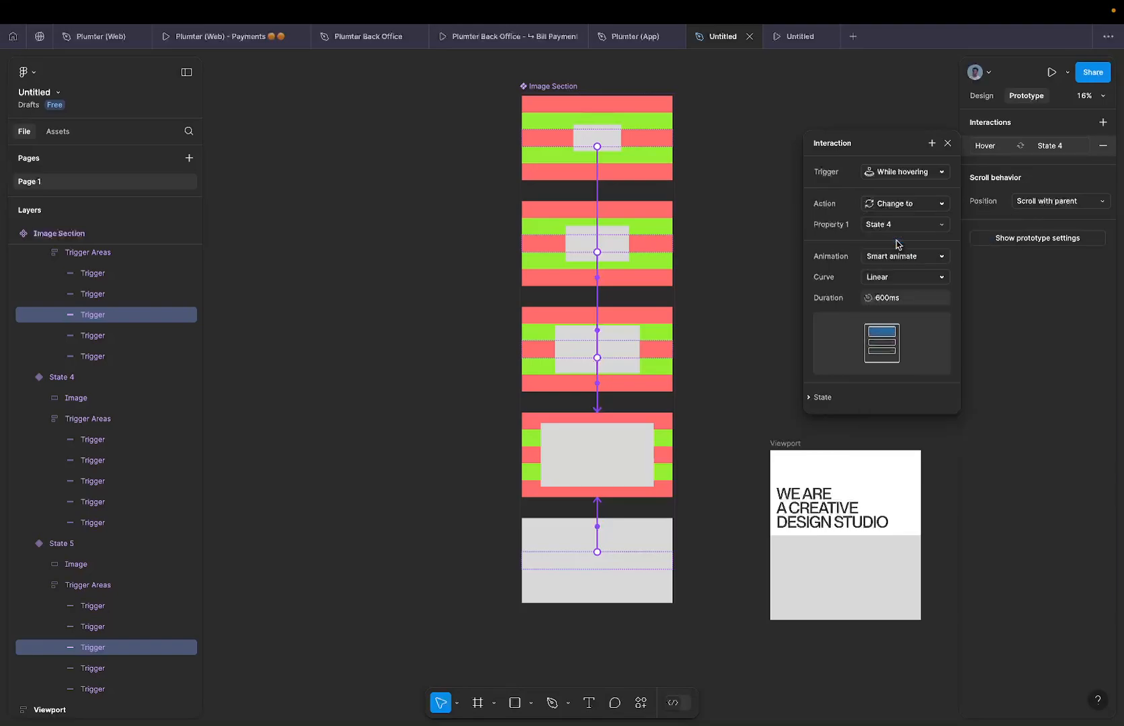
left_click(992, 139)
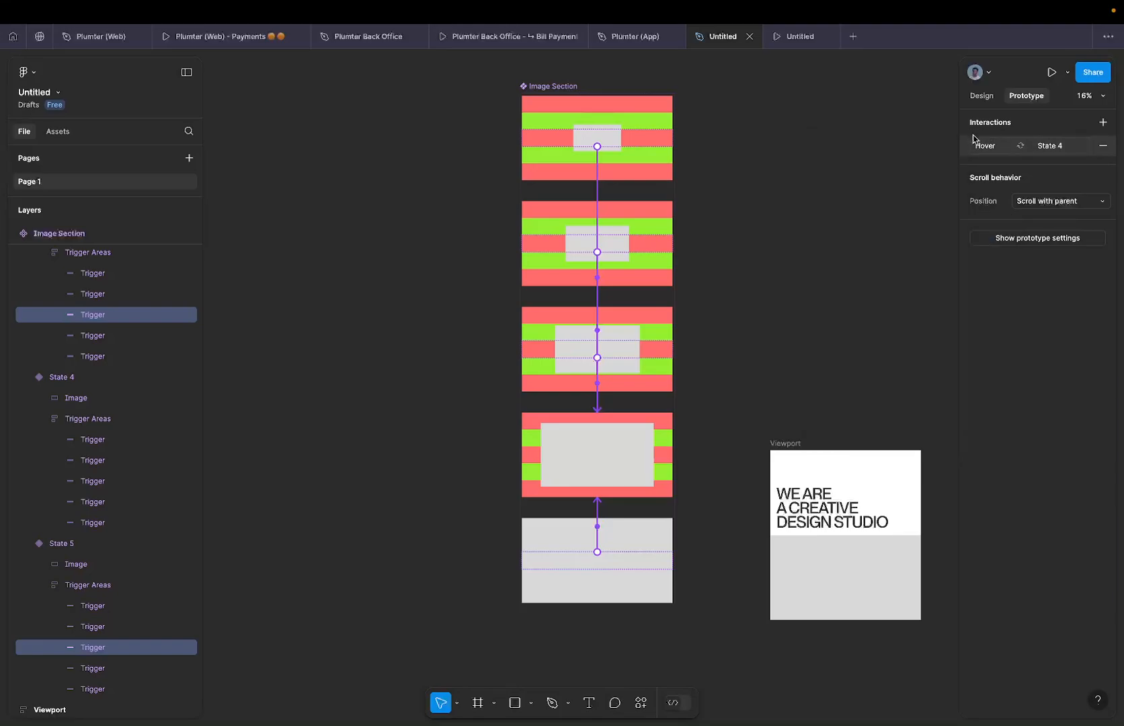
Add a While hovering interaction that changes to State 5 on the fourth trigger area of every variant except State 5.
left_click(636, 159)
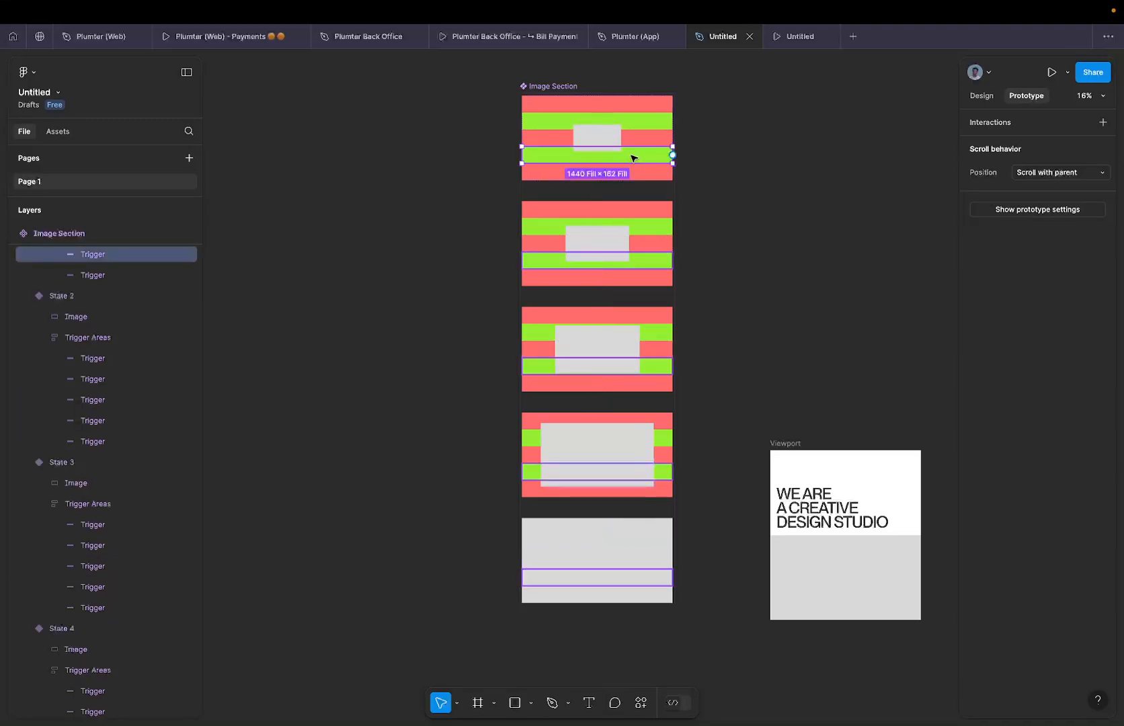
left_click(982, 96)
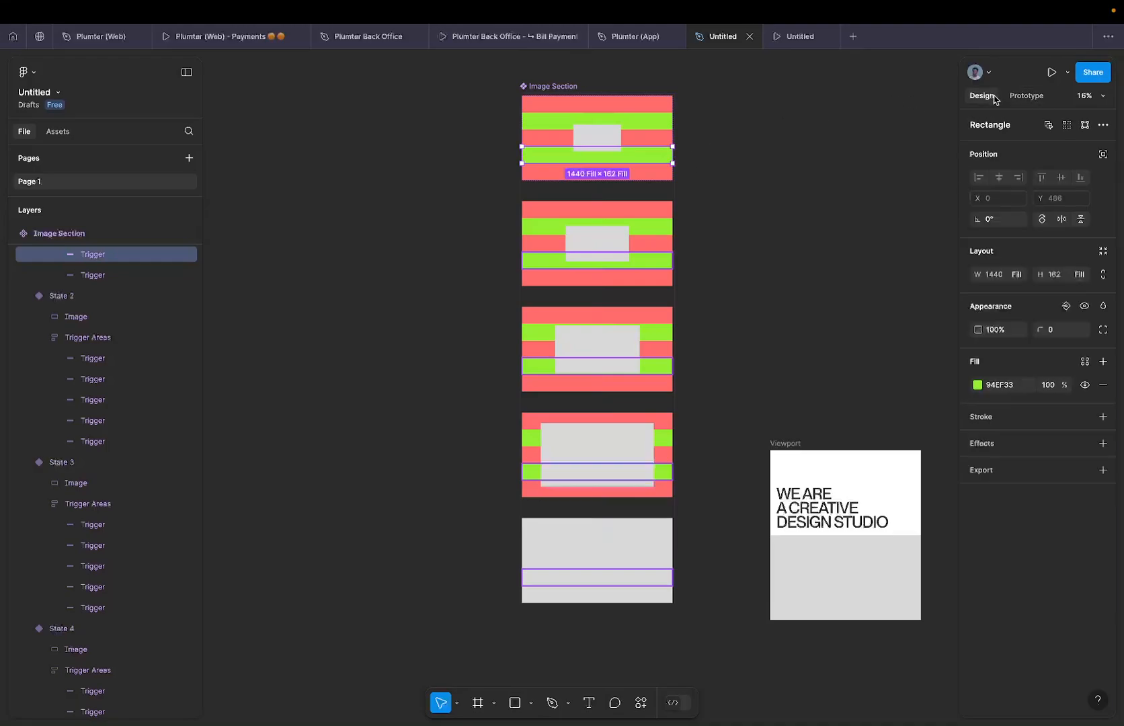
left_click(1067, 127)
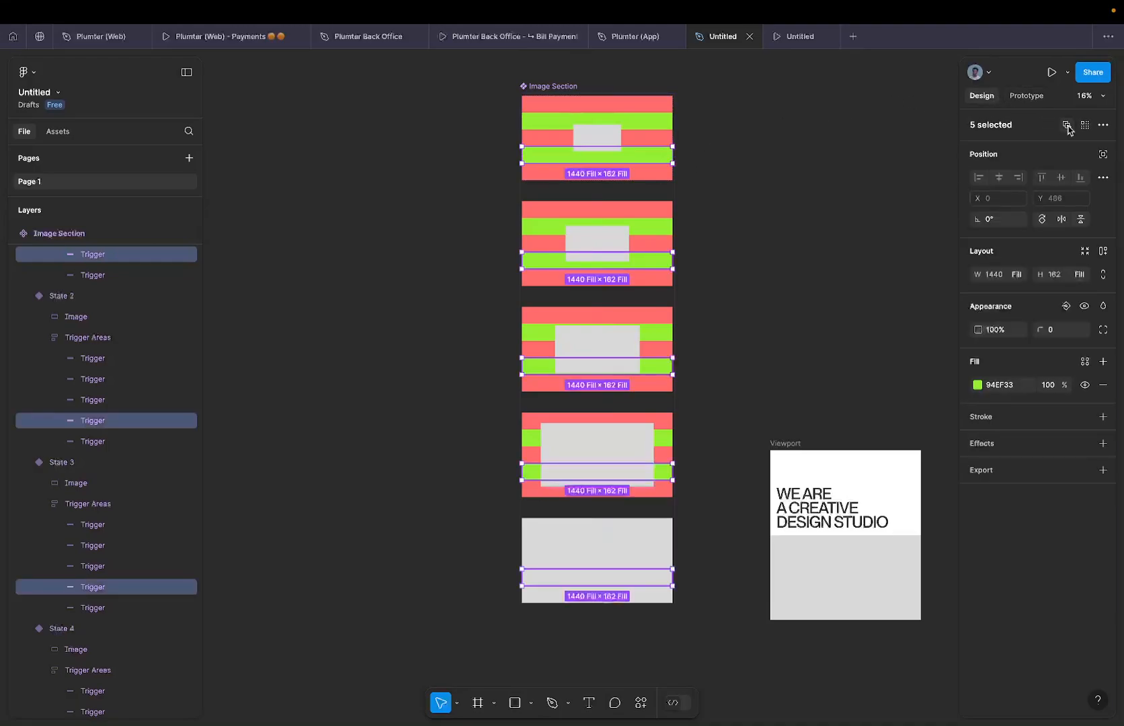
left_click(655, 577, "shift")
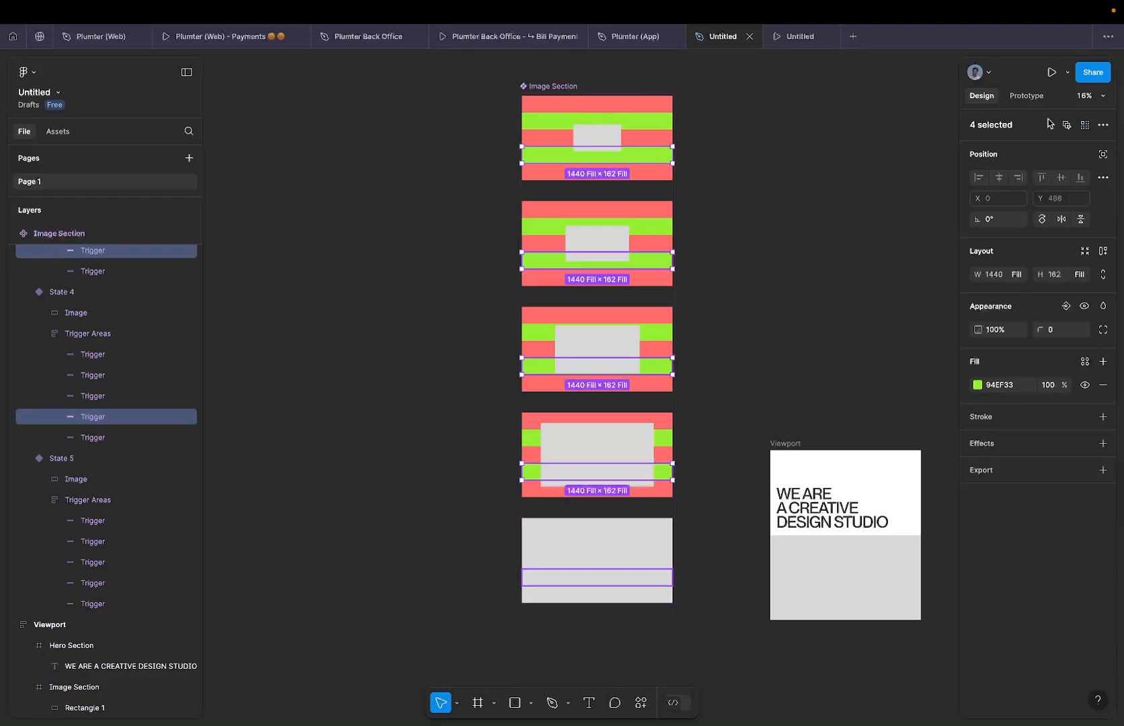
left_click(1027, 96)
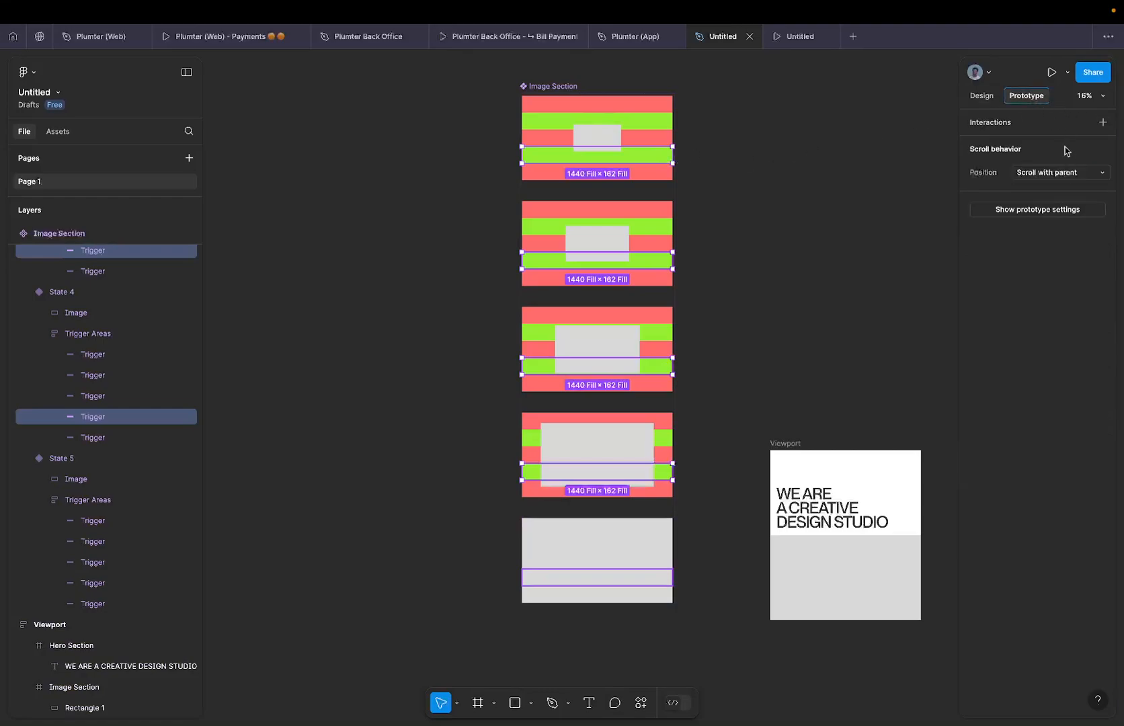
left_click(1103, 122)
left_click(904, 172)
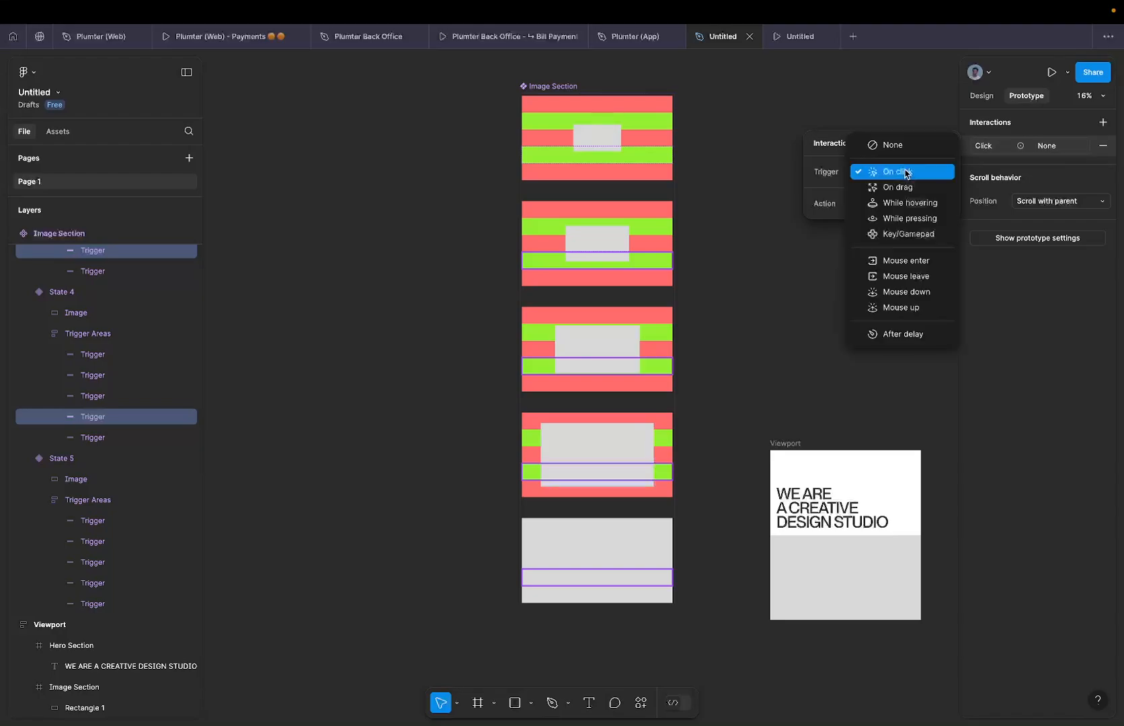
left_click(905, 205)
left_click(913, 202)
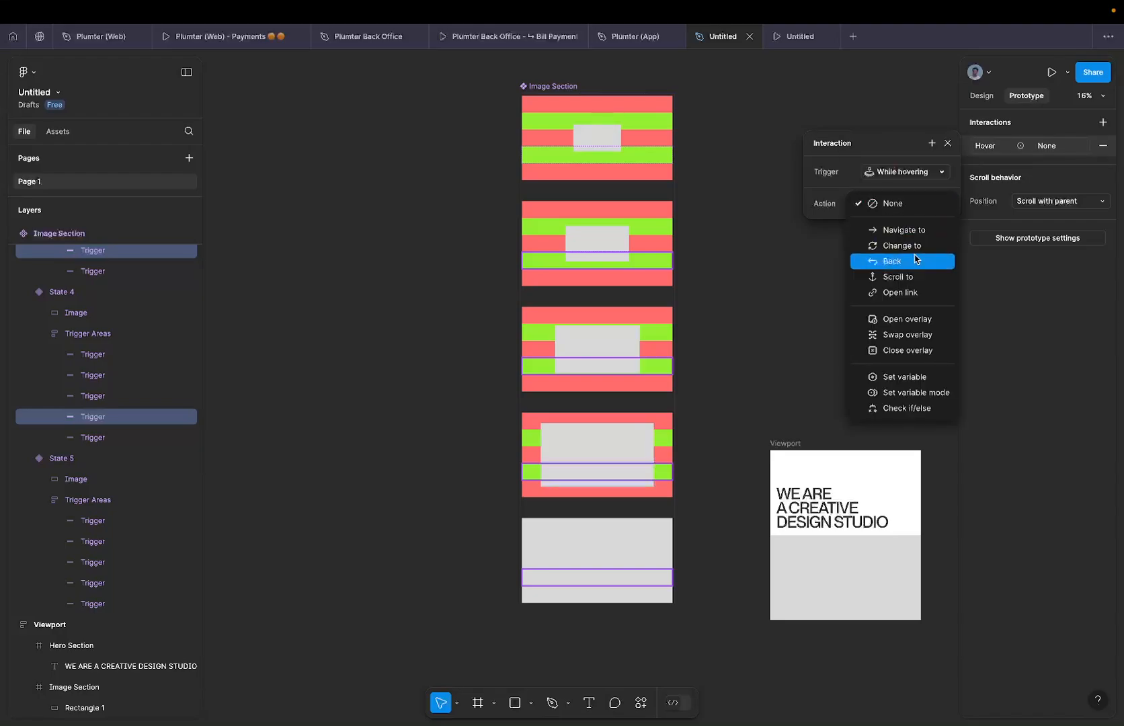
left_click(913, 246)
left_click(920, 220)
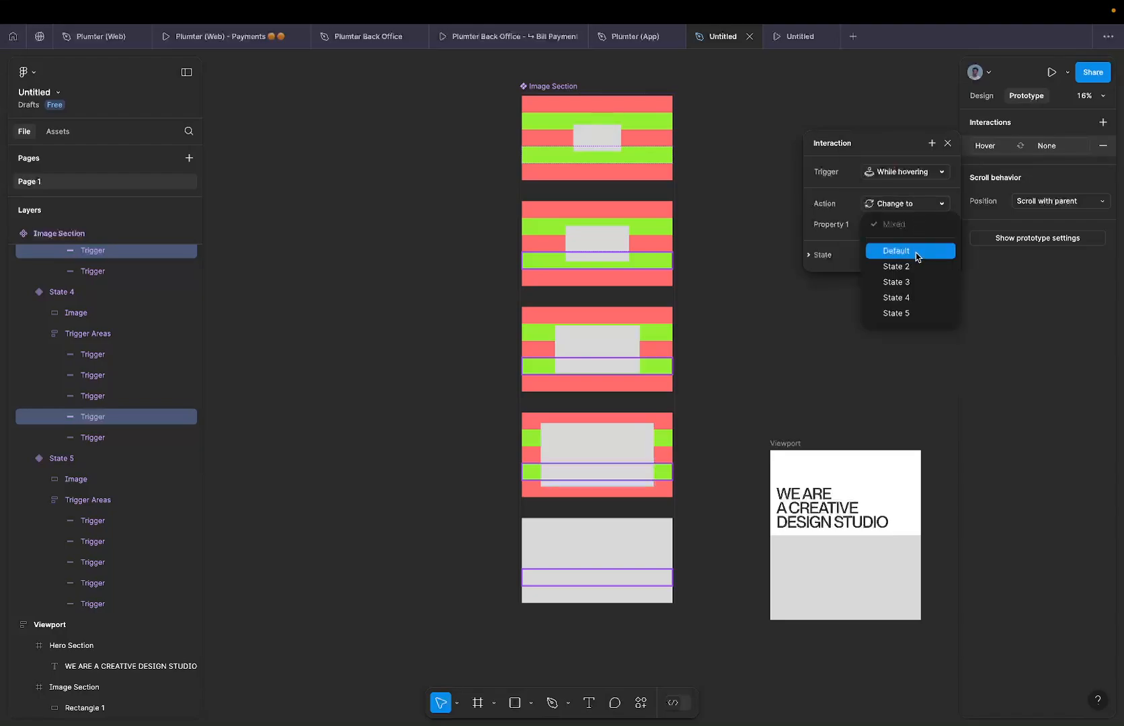
left_click(912, 299)
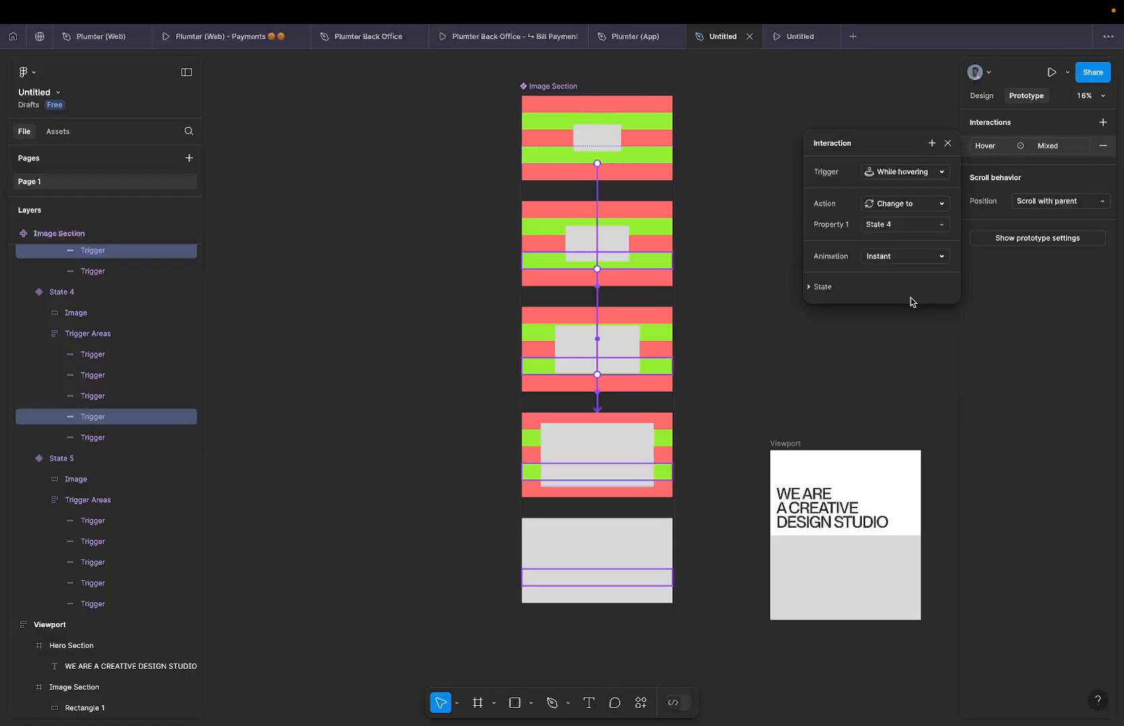
left_click(918, 226)
left_click(918, 240)
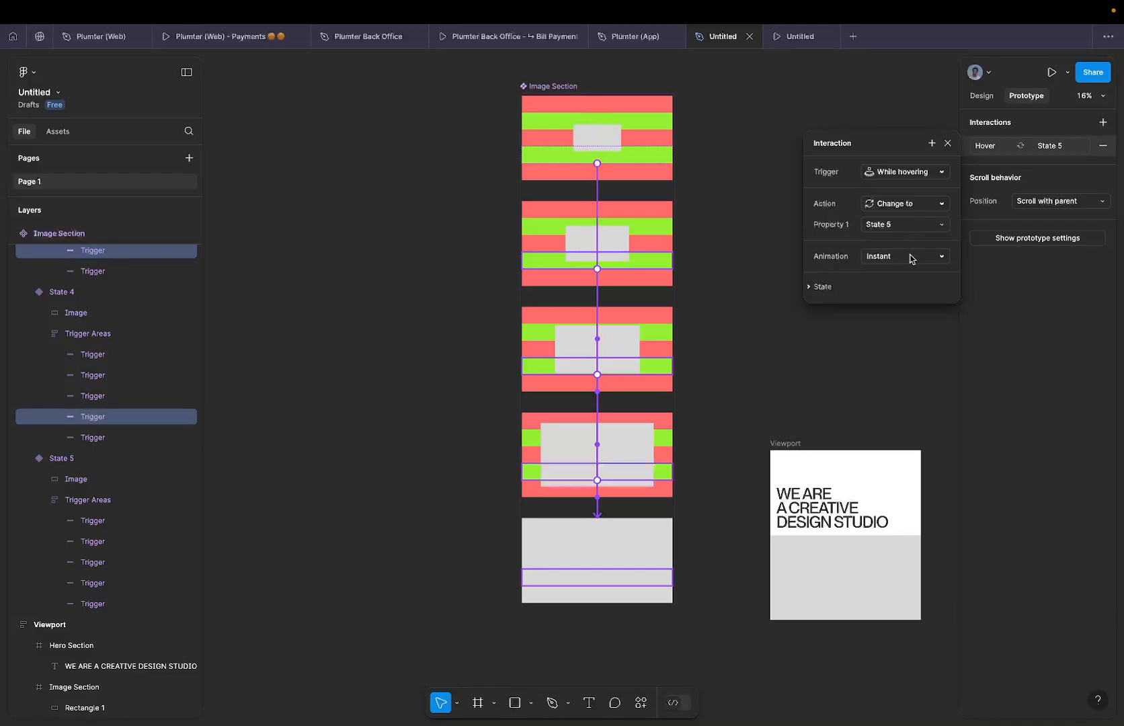
Animate the fourth trigger areas' change to State 5 with Smart animate, a Linear curve and 600 ms duration.
left_click(913, 257)
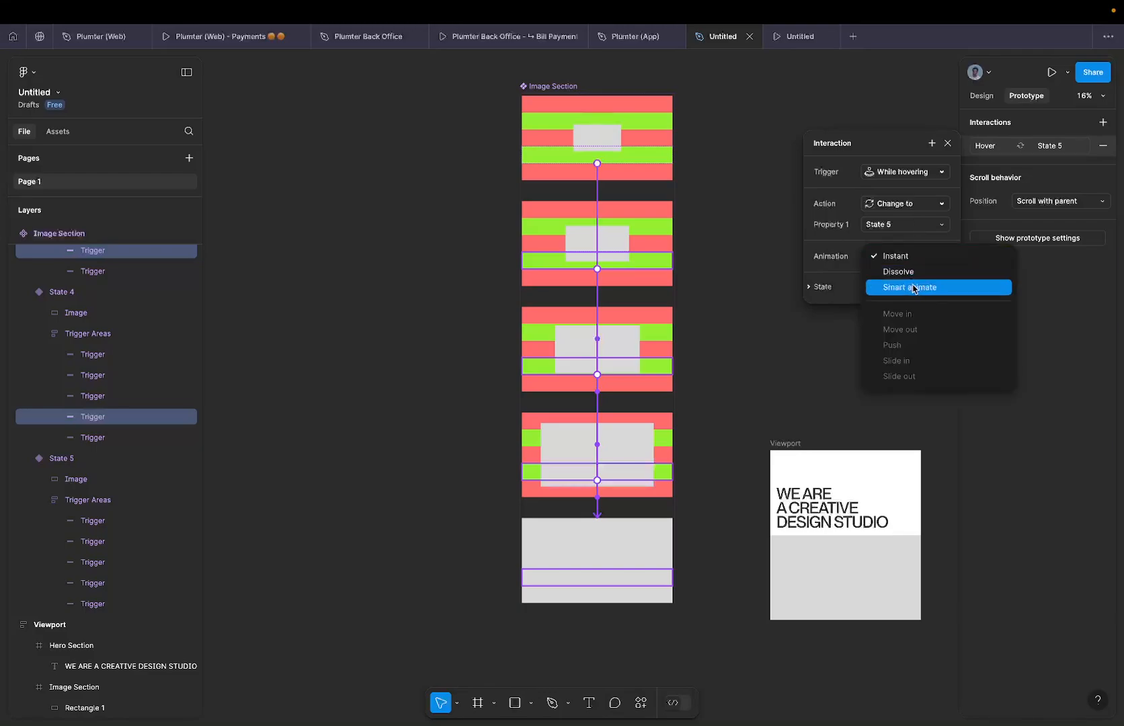
left_click(913, 288)
left_click(907, 276)
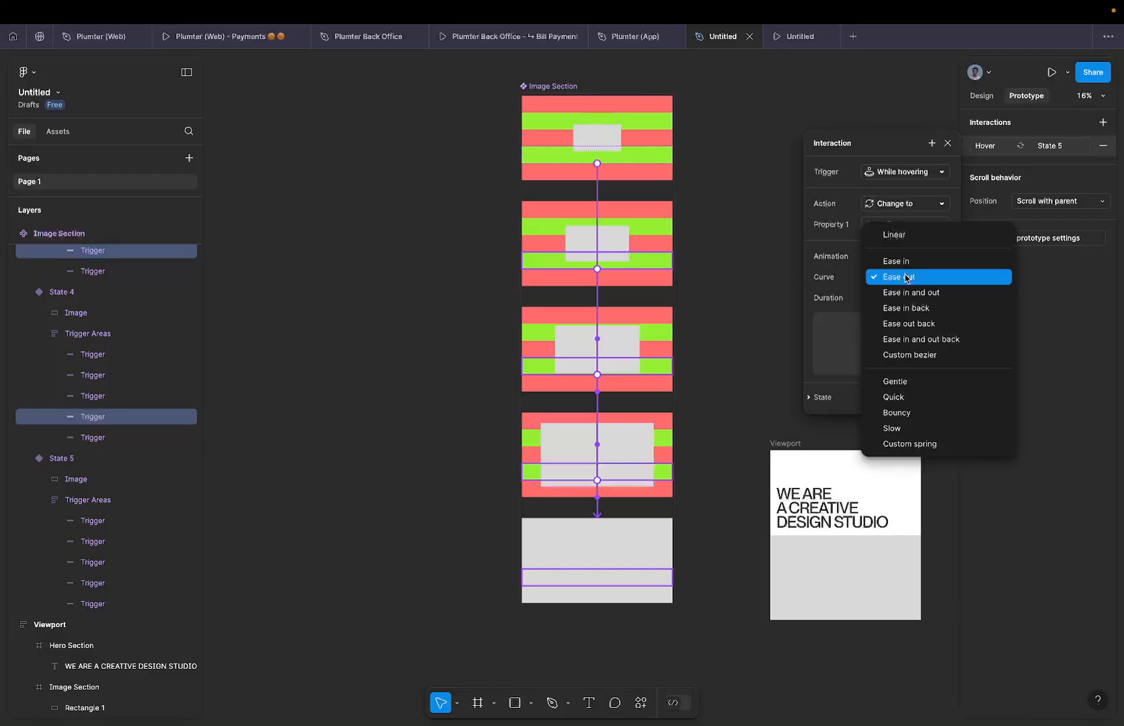
left_click(904, 237)
left_click(905, 303)
type("600")
key("Return")
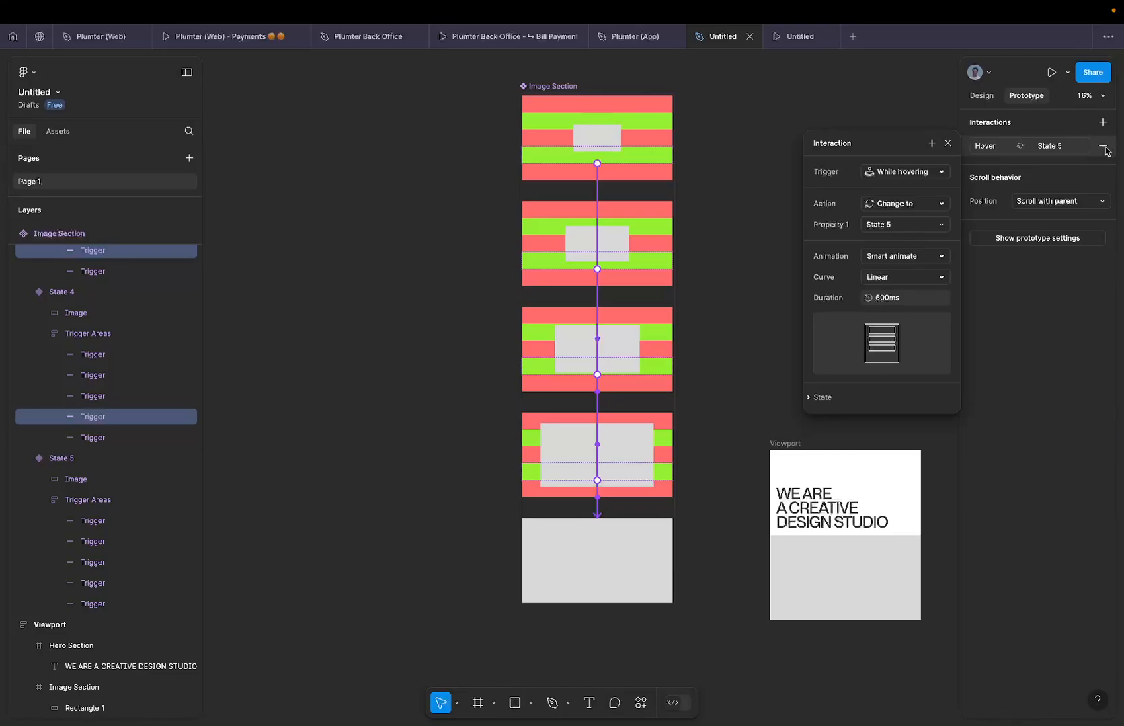
left_click(1053, 128)
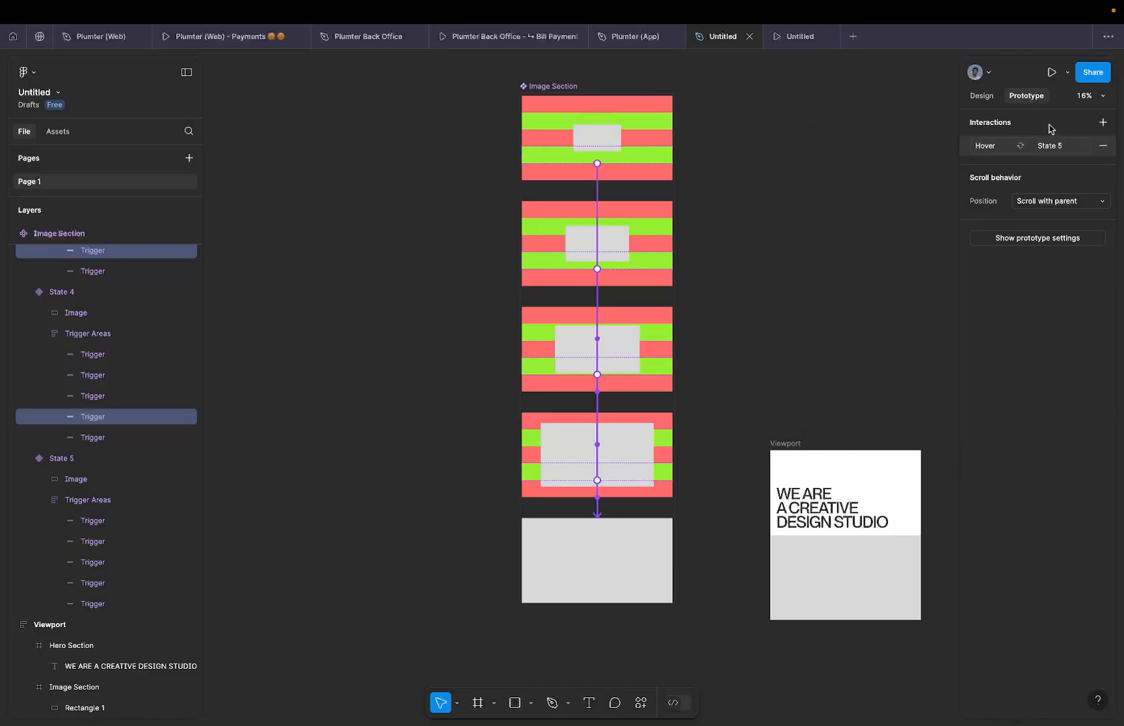
Delete the fifth, lowest trigger area from all five variants of the Image Section component set.
left_click(638, 177)
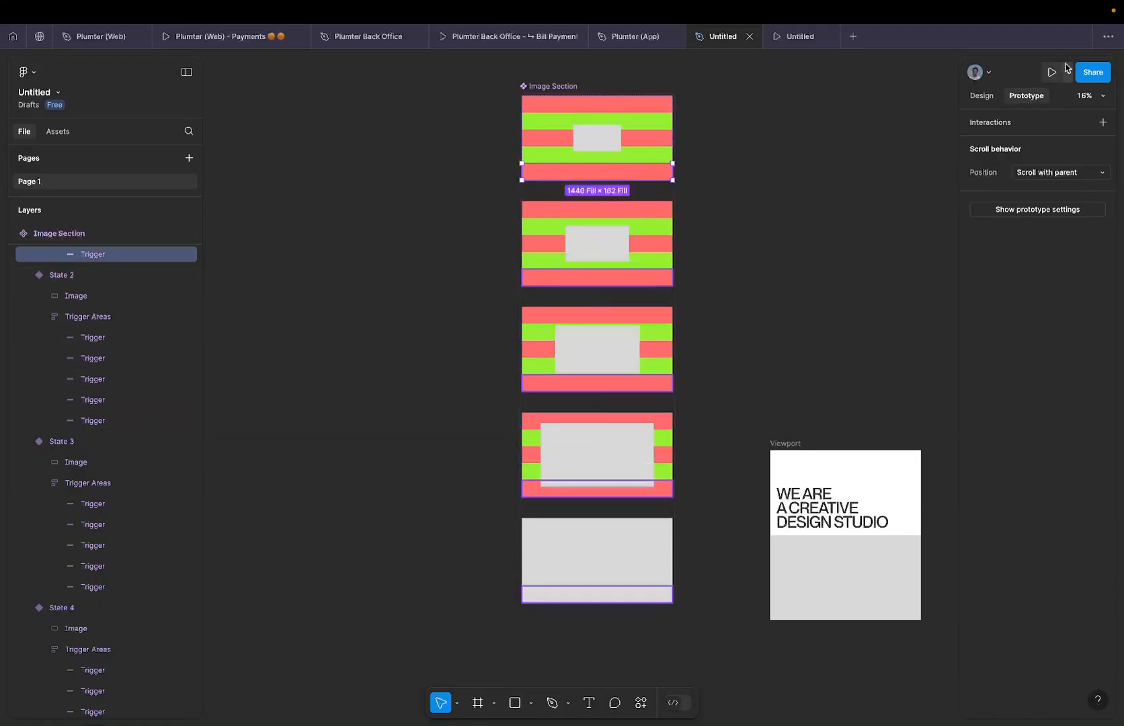
left_click(982, 95)
left_click(1066, 125)
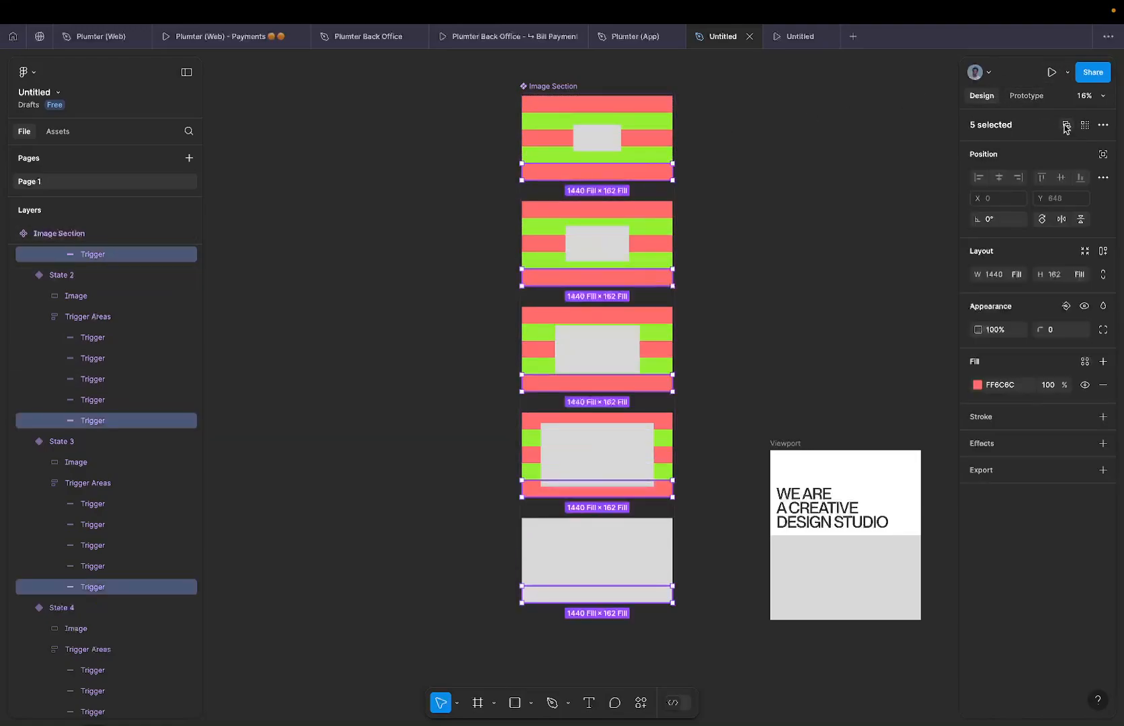
key("Tab")
left_click(1084, 127)
key("Delete")
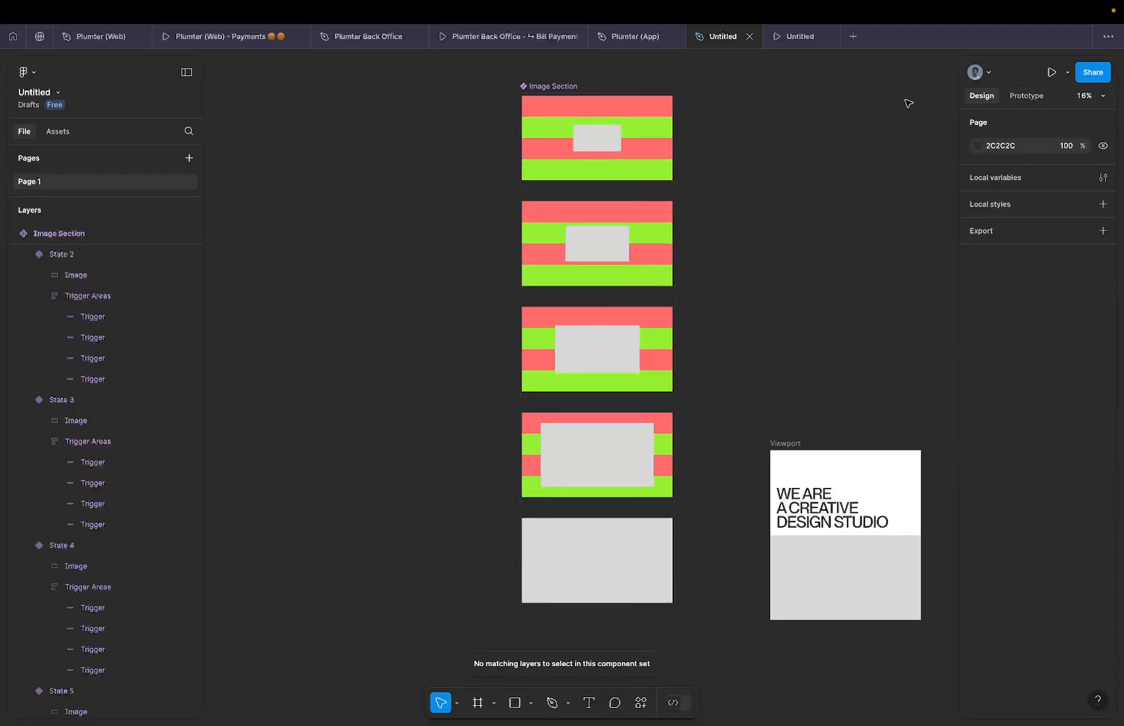
left_click(611, 110, "super")
left_click(636, 149)
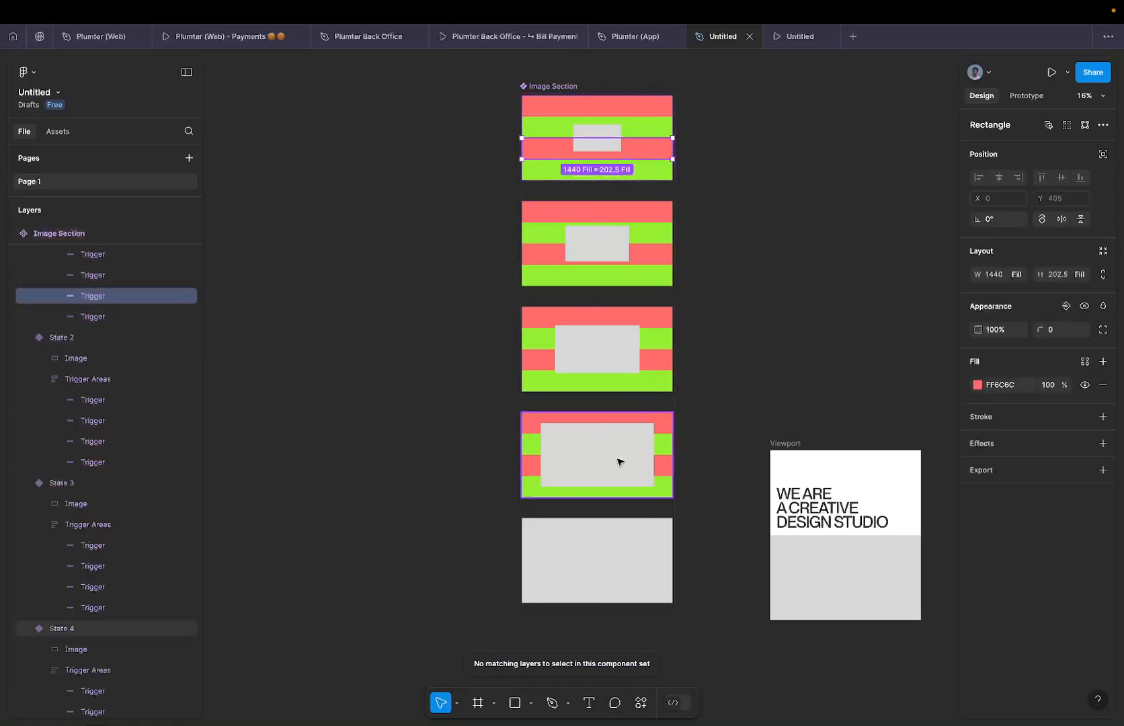
left_click(646, 126)
scroll(647, 126, "up", 5)
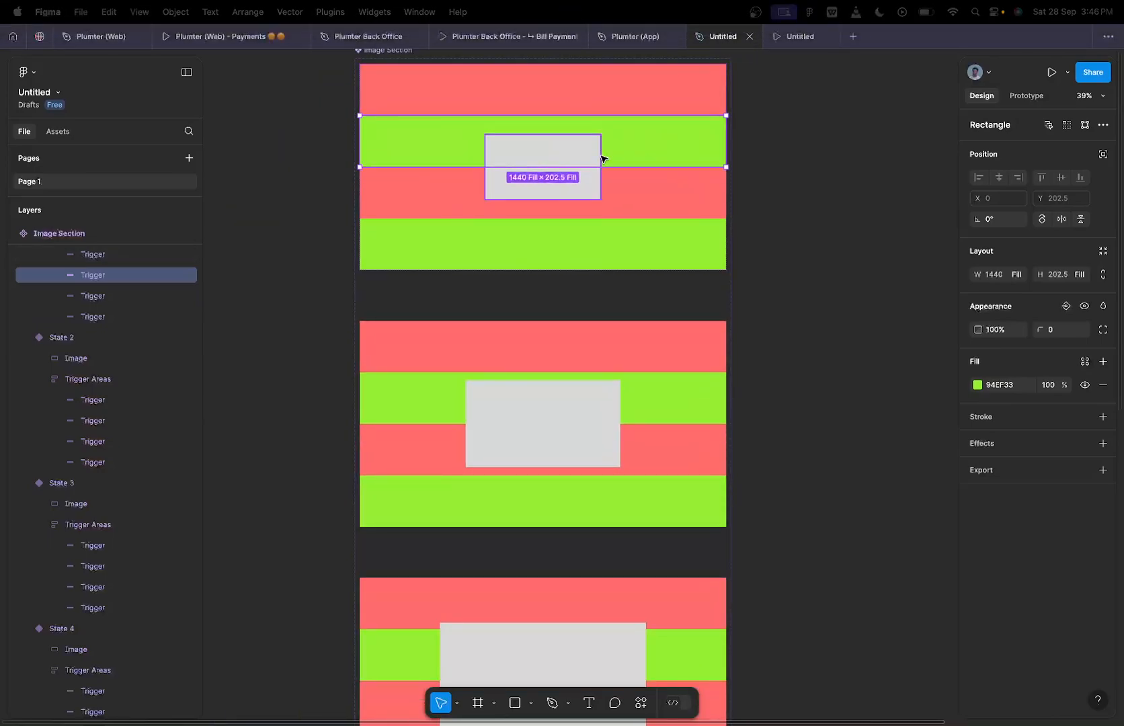
scroll(642, 177, "down", 2)
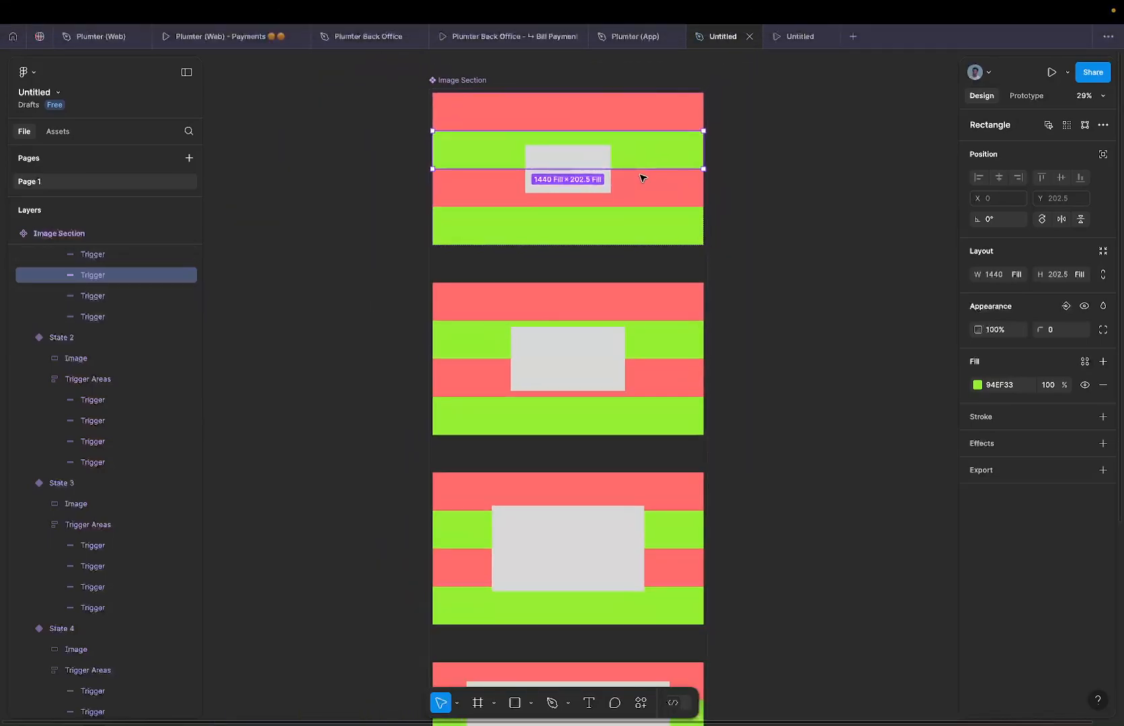
scroll(644, 180, "down", 2)
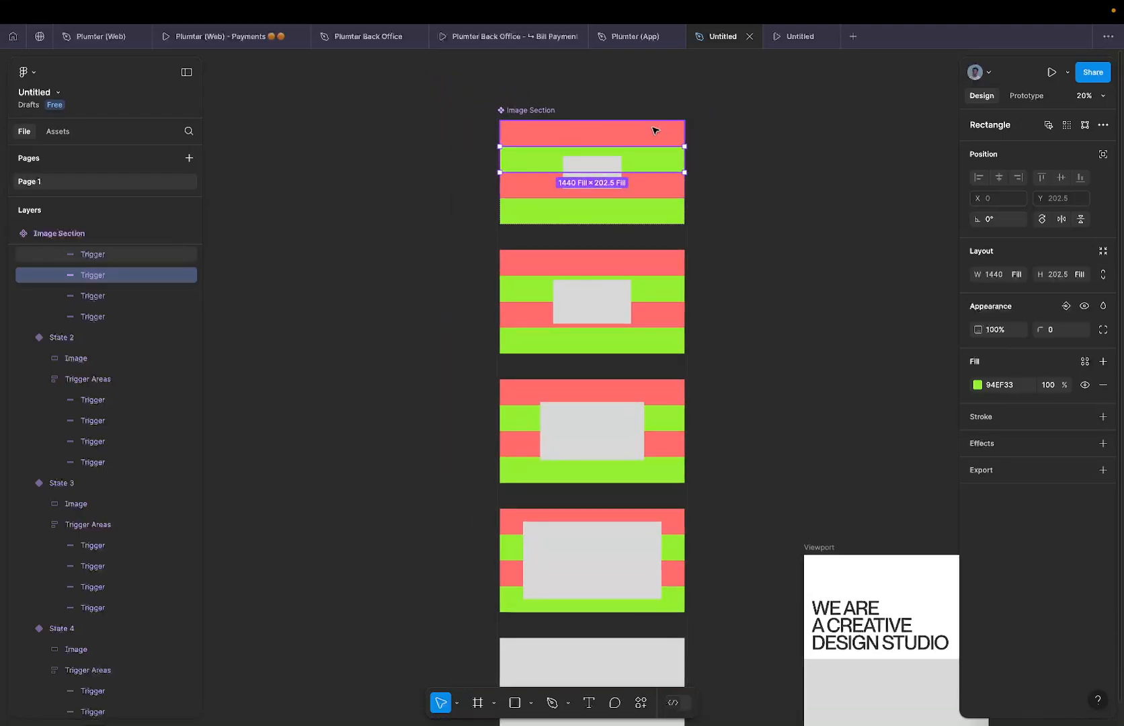
Copy the Default variant of Image Section and paste it to replace the grey Image Section frame in the Viewport.
left_click(620, 103)
left_click(624, 160)
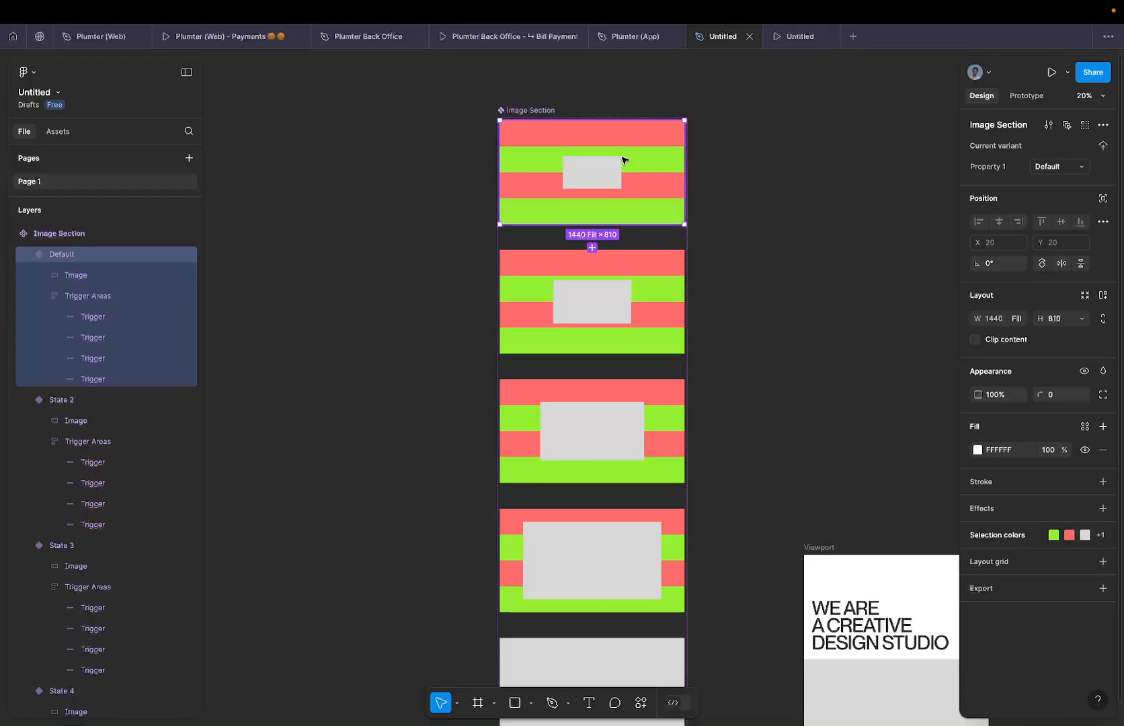
scroll(624, 160, "down", 7)
scroll(623, 160, "right", 5)
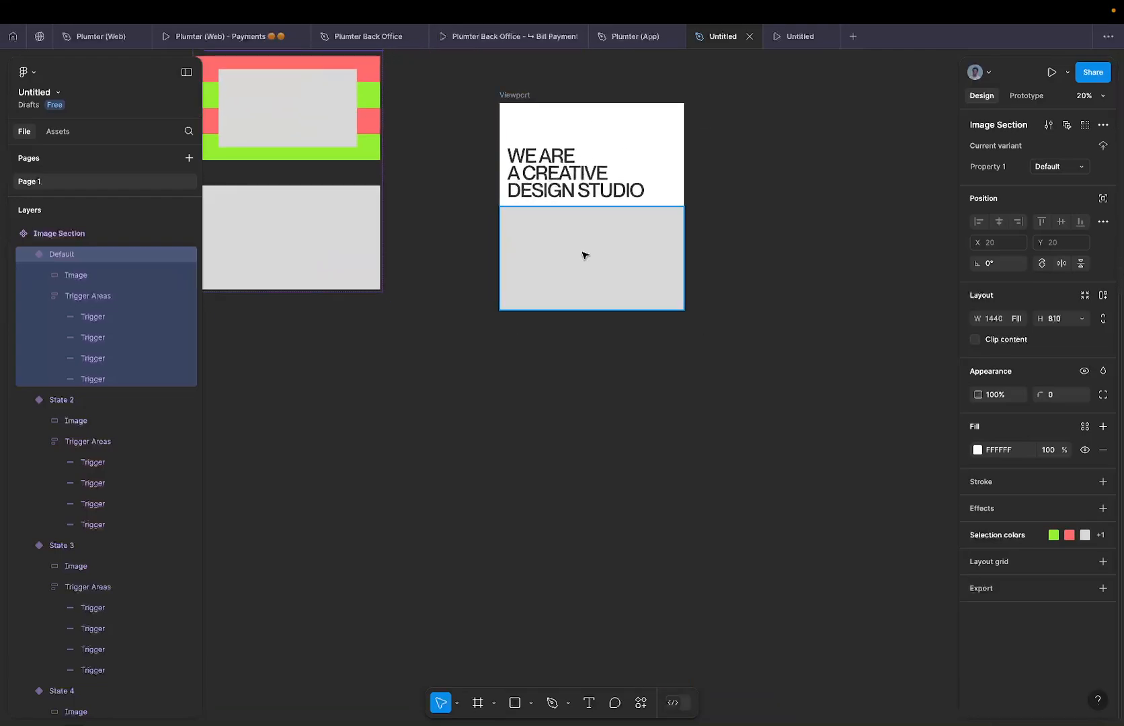
left_click(577, 158, "super")
left_click(577, 242)
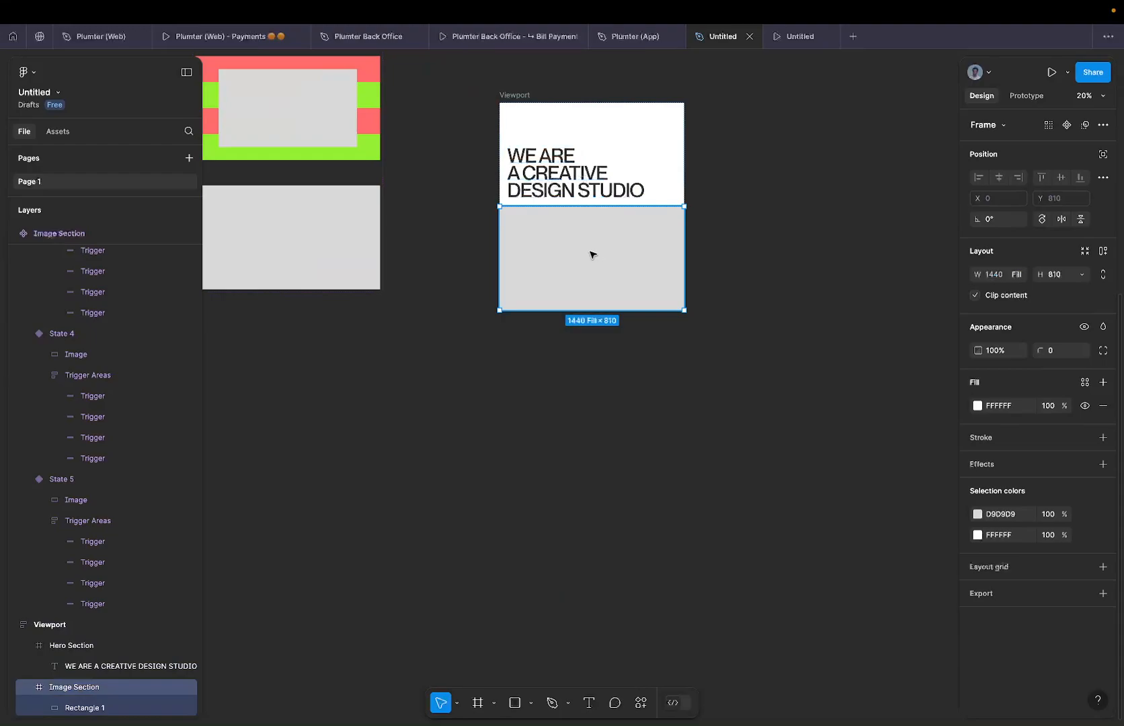
right_click(587, 216)
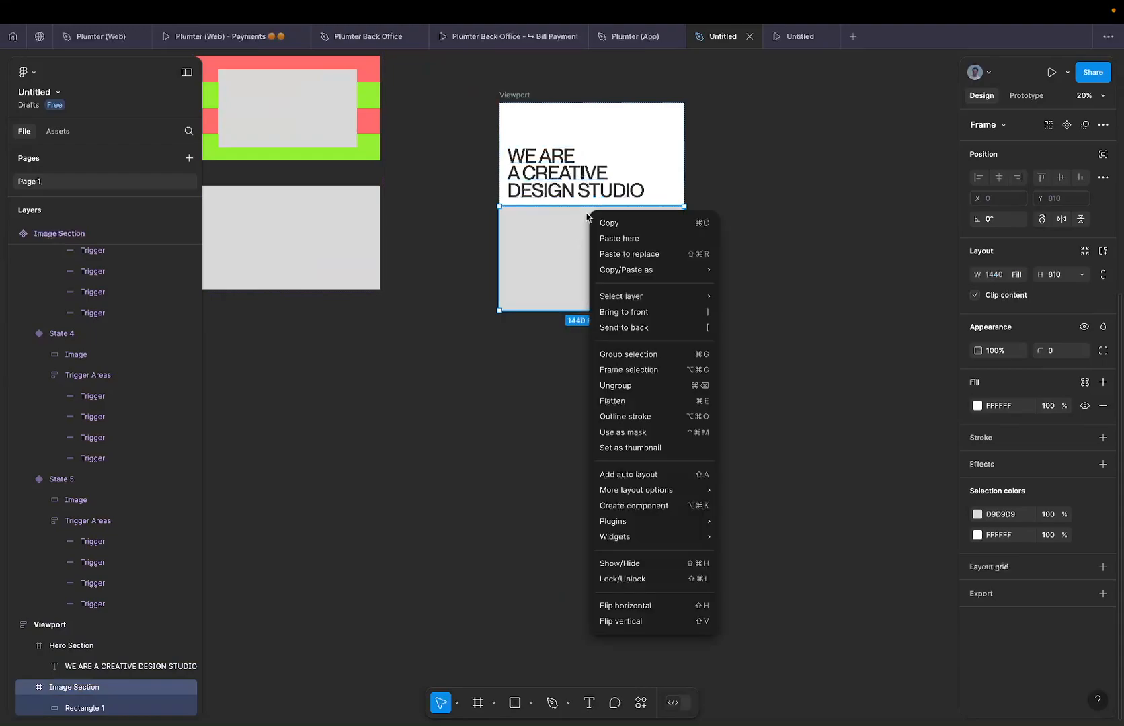
left_click(630, 254)
scroll(575, 244, "left", 5)
scroll(575, 243, "up", 1)
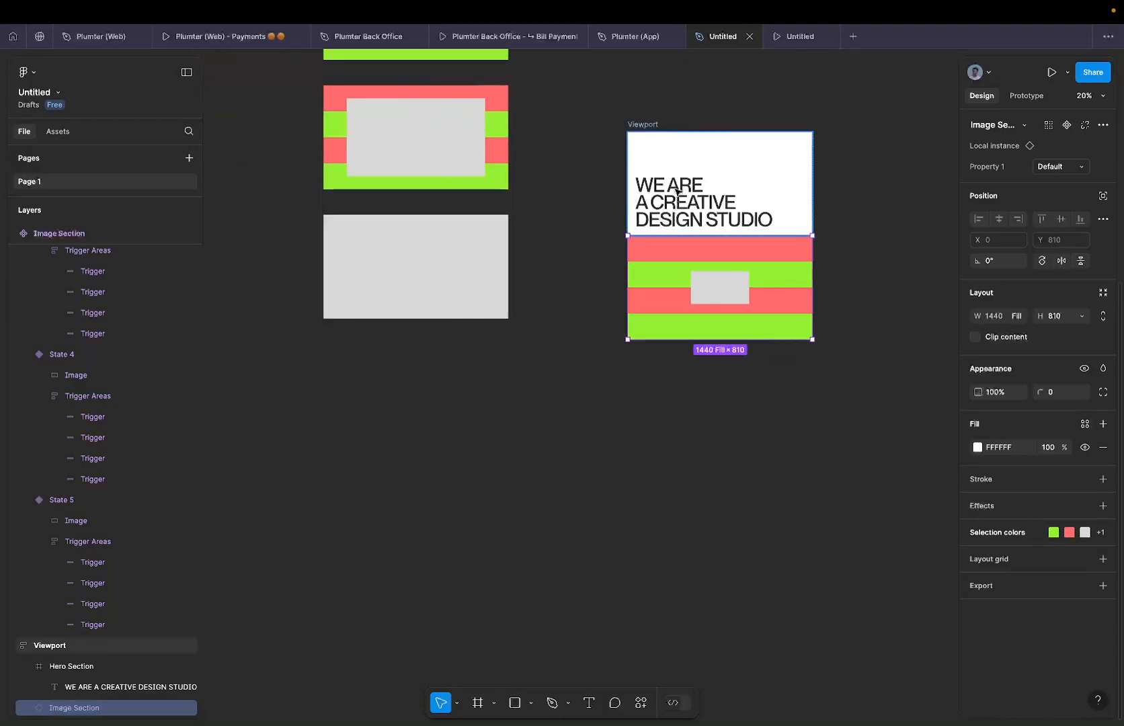
Check the prototype preview by scrolling from the hero section through the trigger areas while watching the grey image enlarge.
left_click(778, 36)
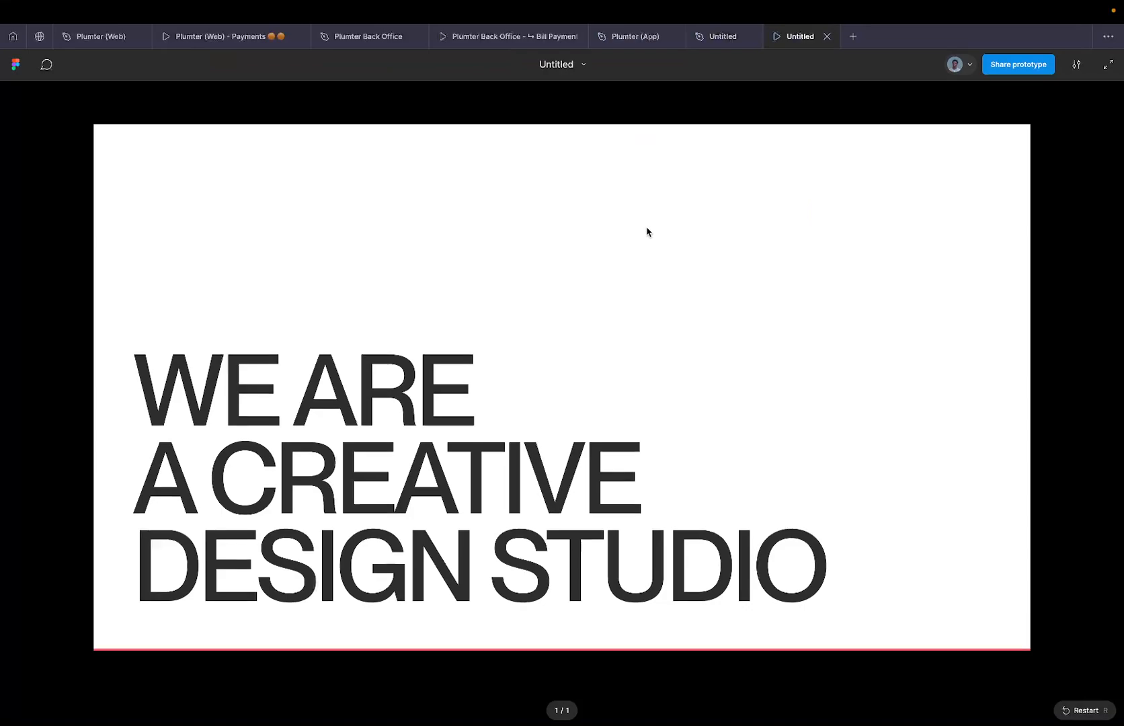
scroll(532, 370, "down", 2)
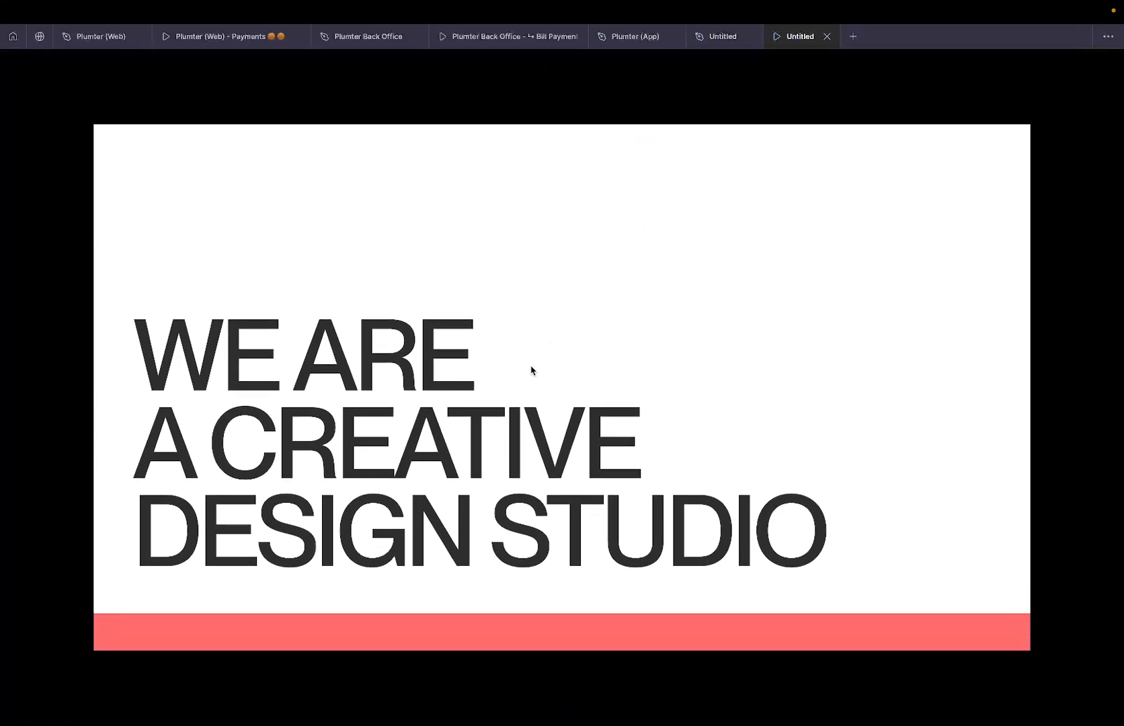
scroll(531, 371, "down", 2)
scroll(531, 371, "up", 4)
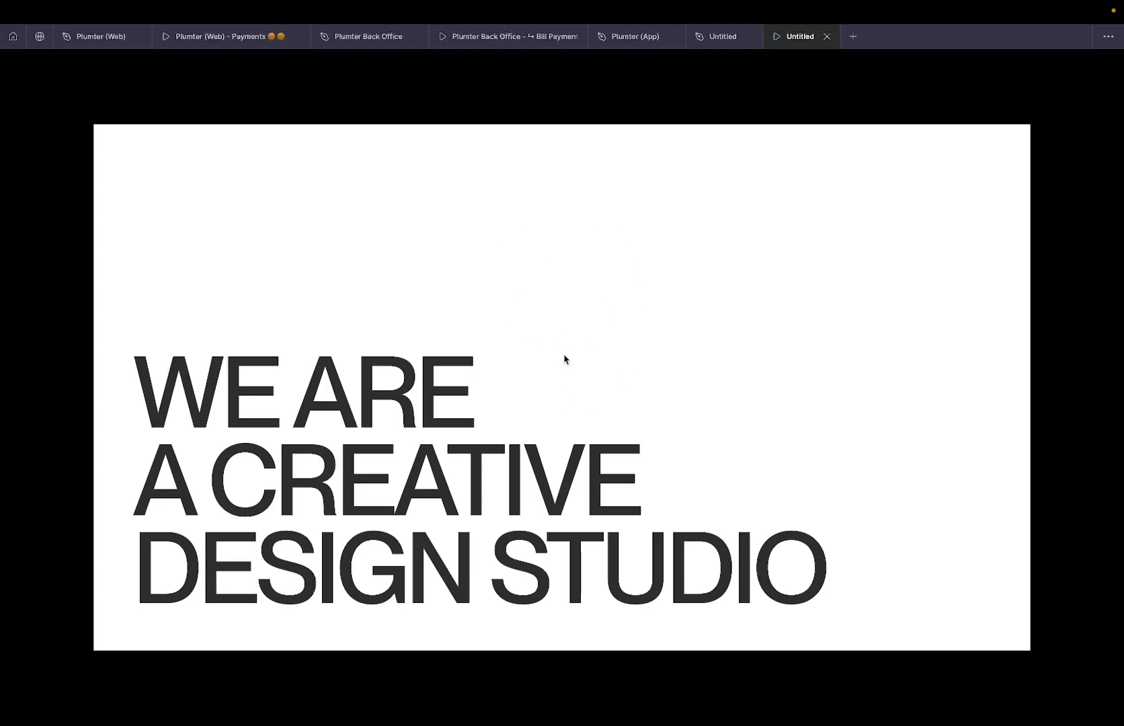
scroll(560, 404, "down", 4)
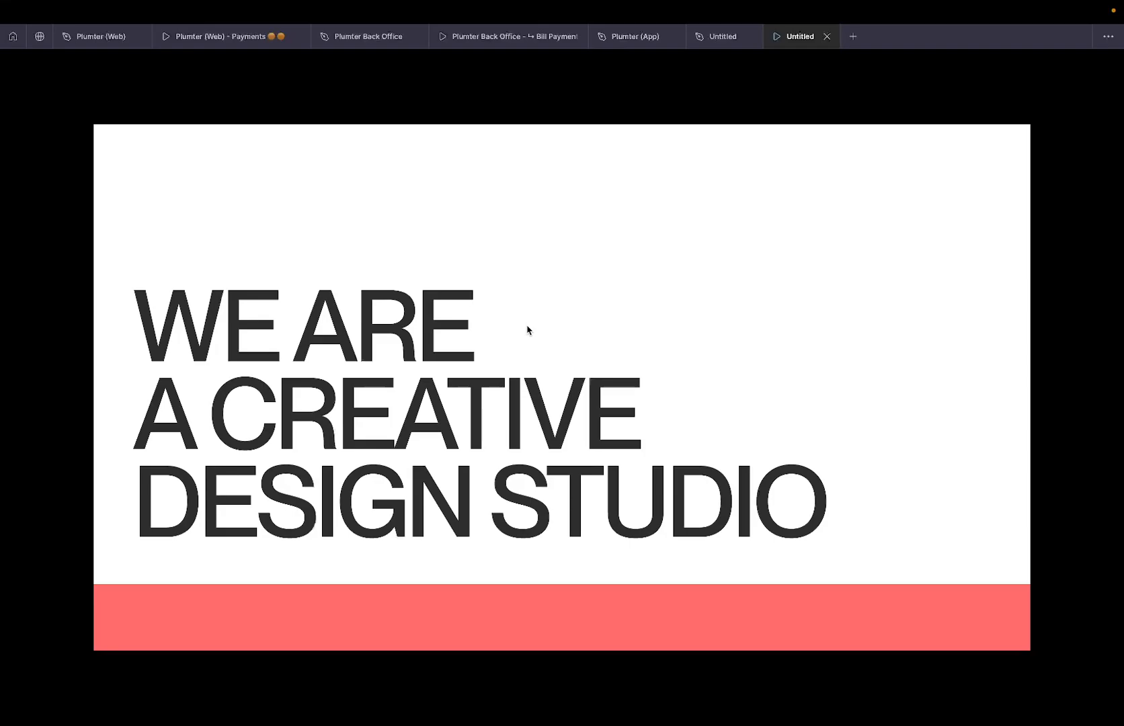
scroll(527, 330, "down", 5)
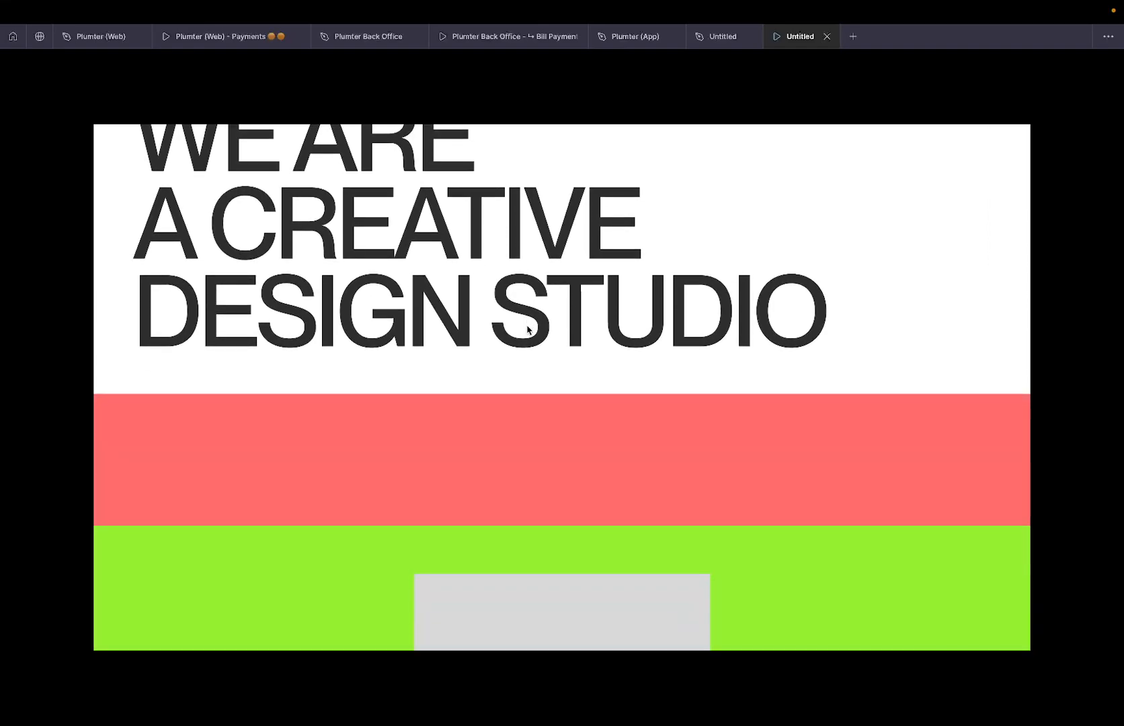
scroll(527, 329, "down", 2)
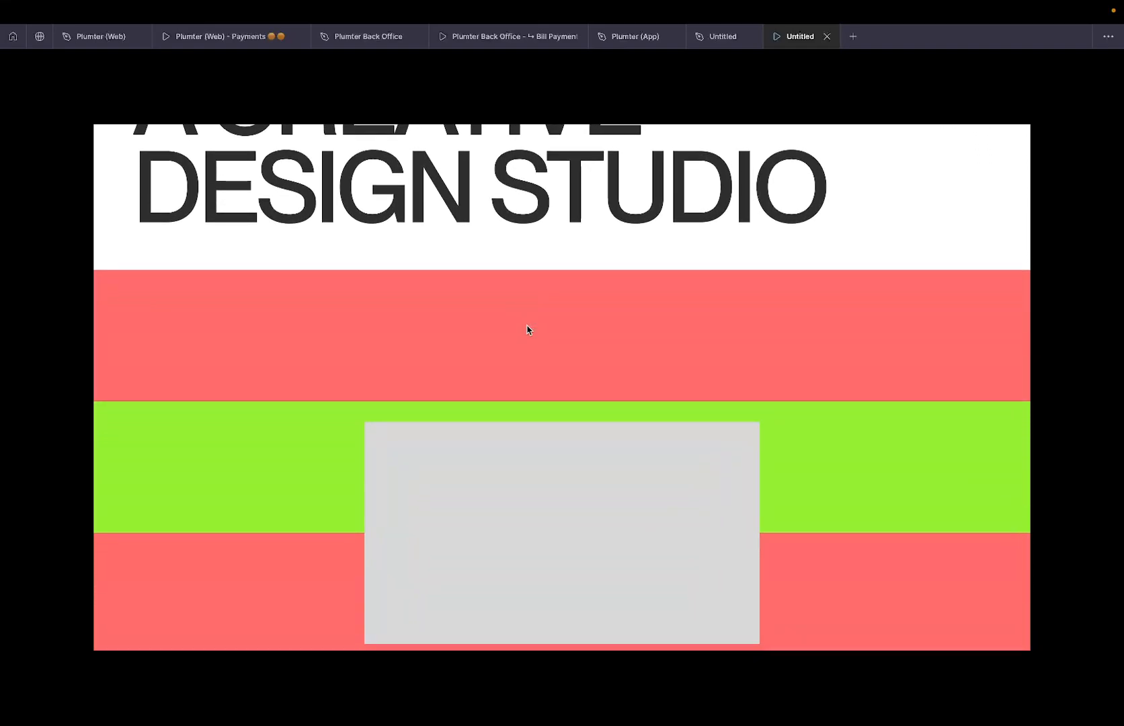
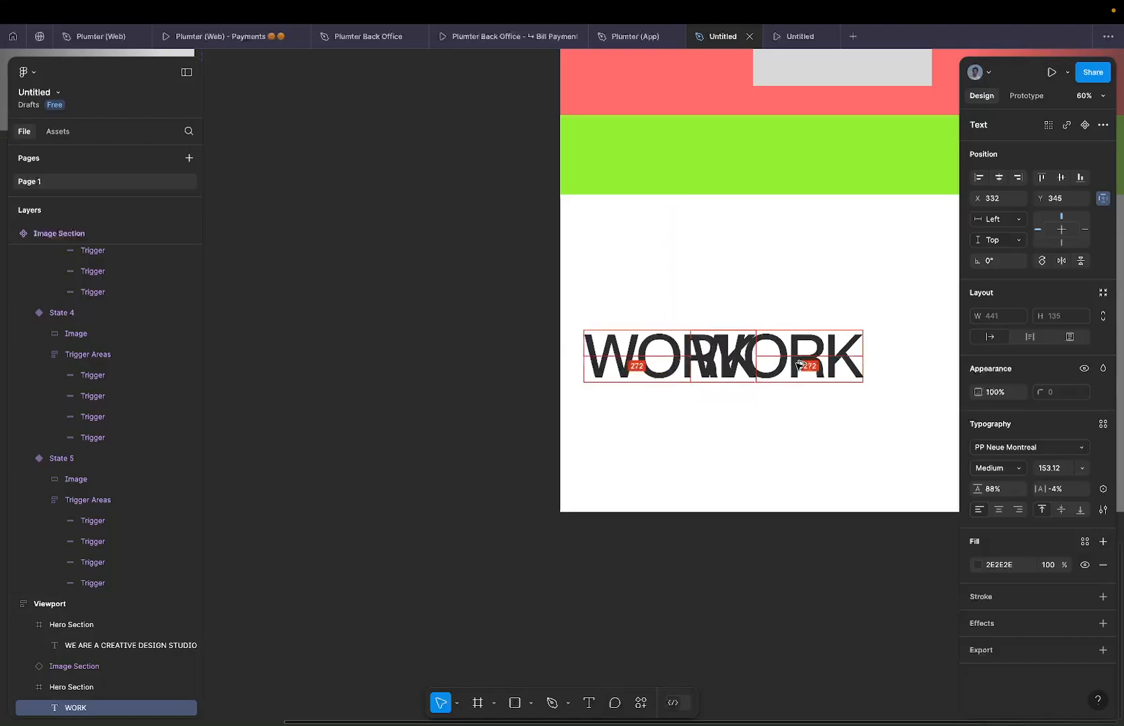
Replace the duplicated WORK text with (24) and set its font size to 48.
double_click(852, 363)
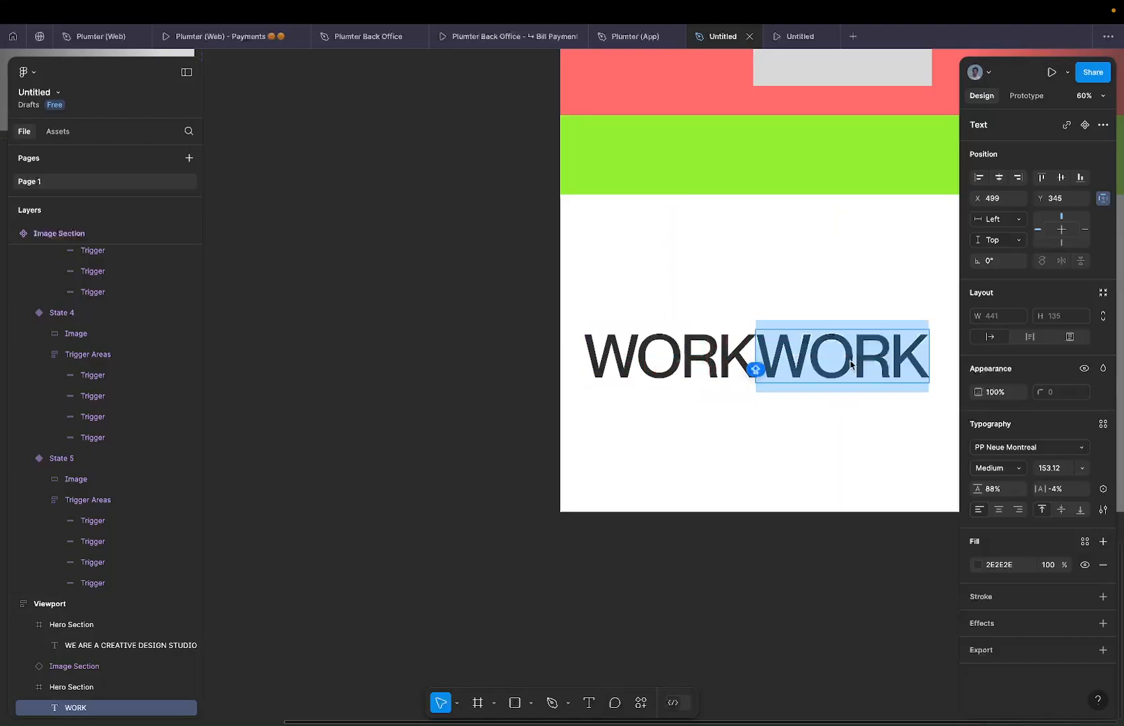
type("(24")
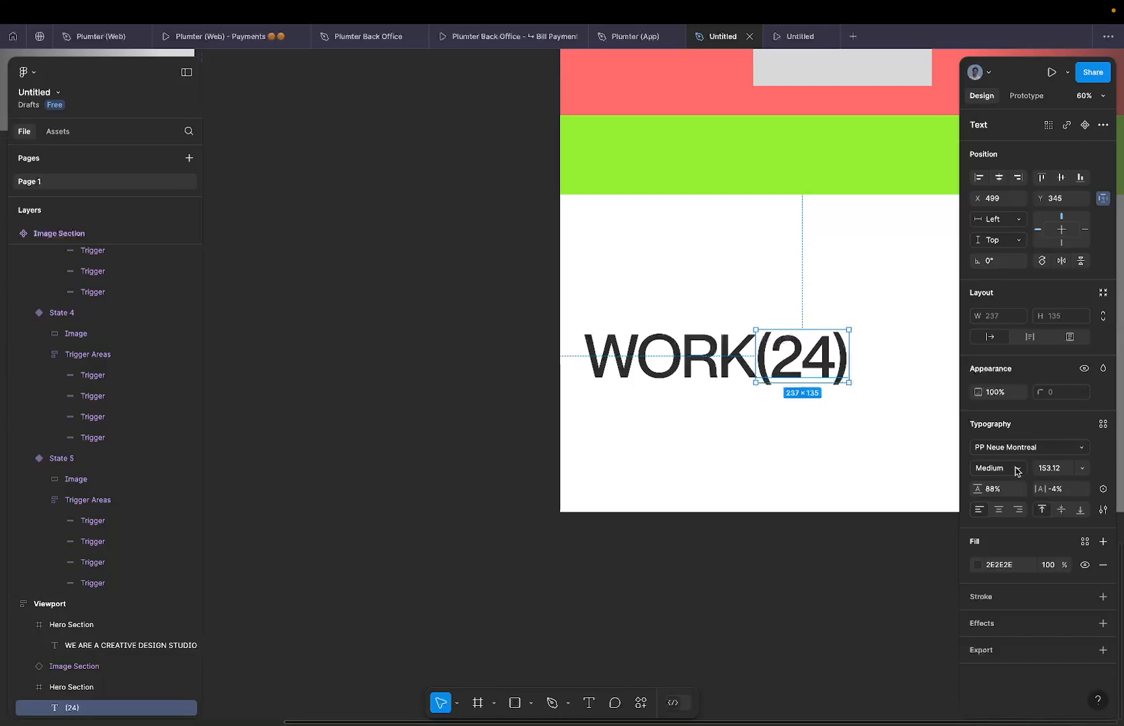
left_click(1082, 469)
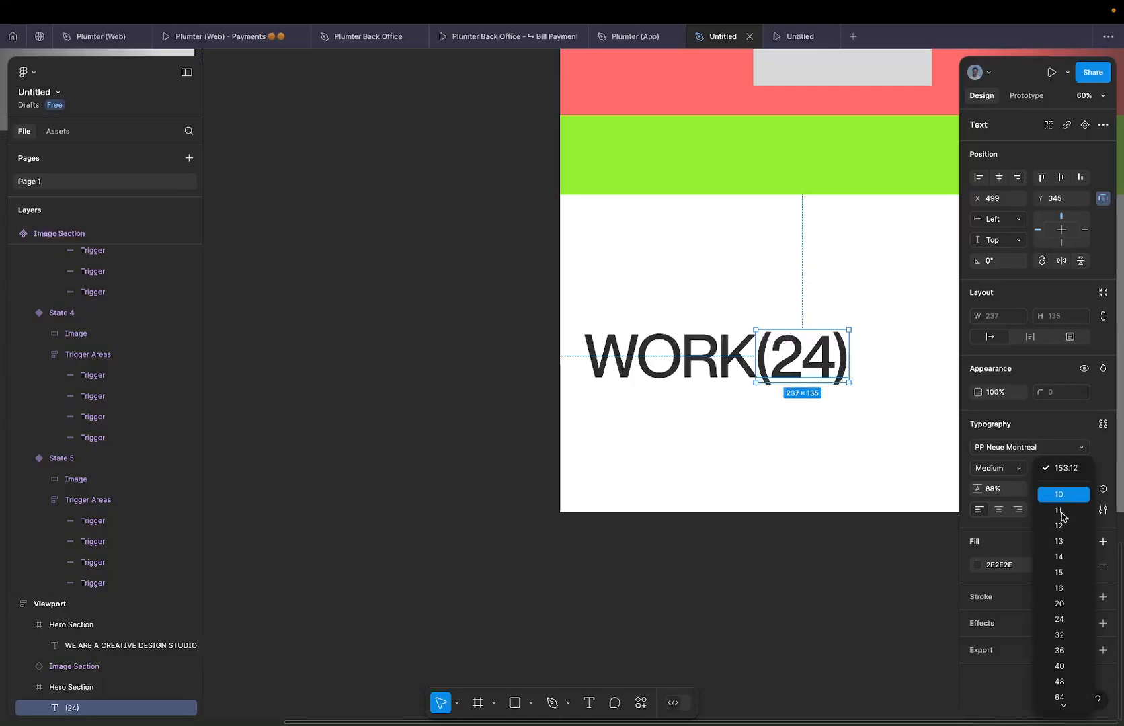
left_click(1060, 682)
left_click(846, 440)
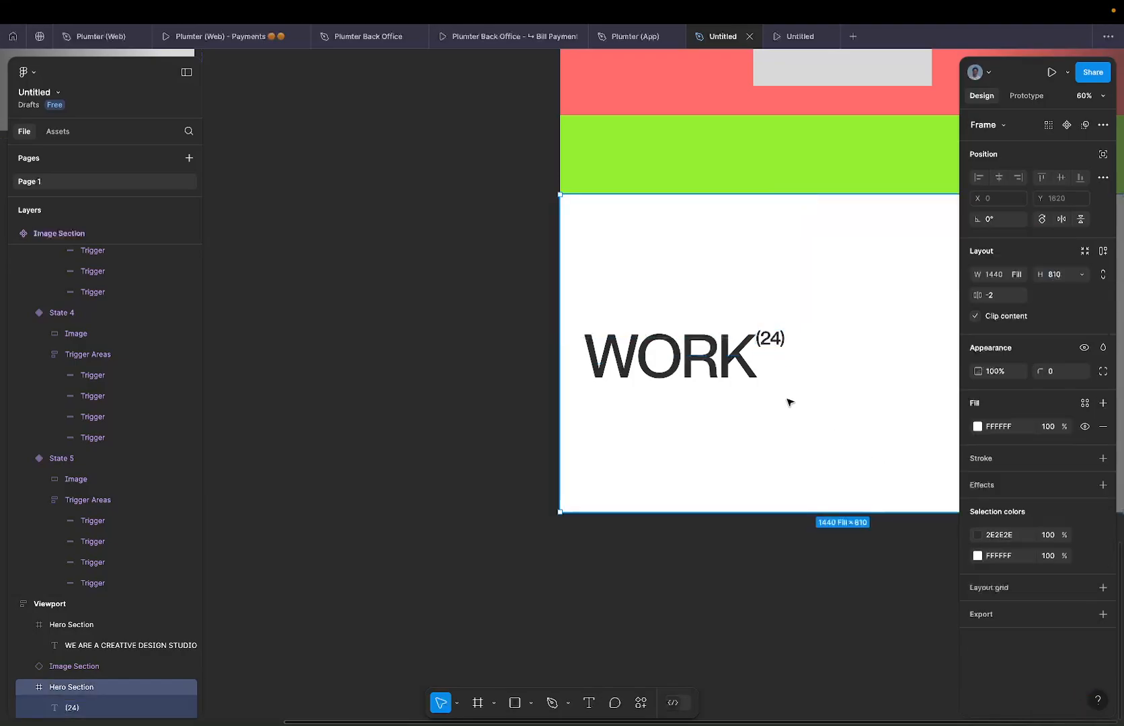
Wrap the WORK and (24) texts in a horizontal auto layout frame with a gap of 24.
left_click(715, 347)
left_click(767, 341, "shift")
key("shift+a")
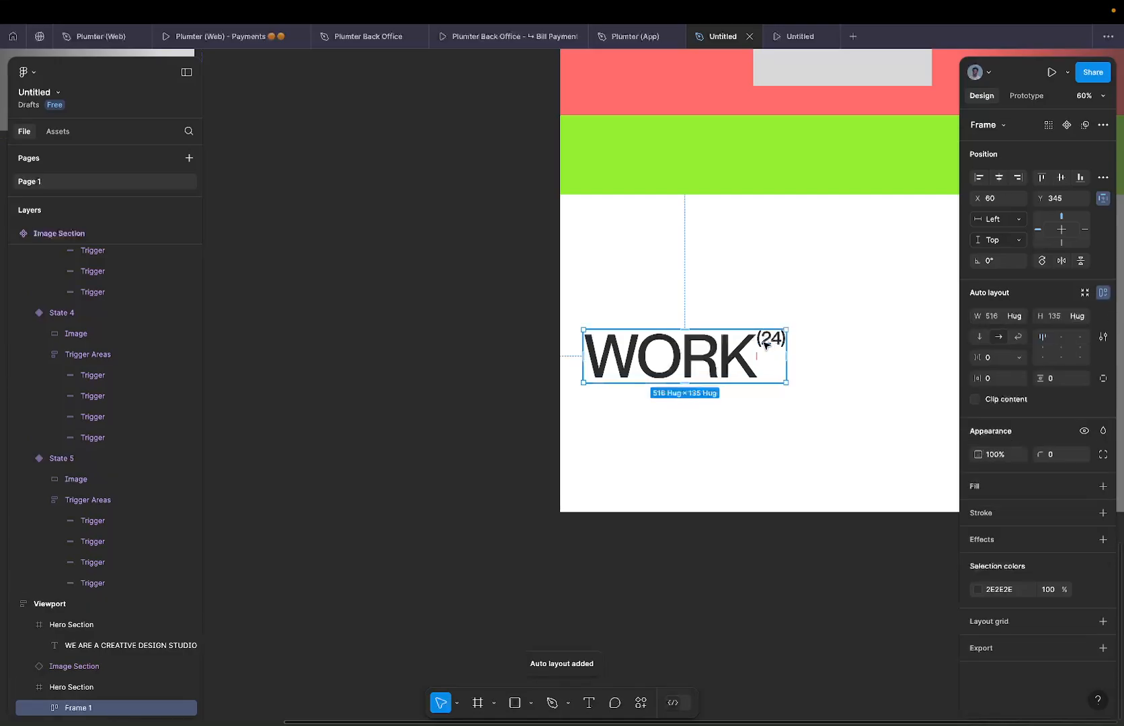
scroll(765, 344, "up", 5, "ctrl")
mouse_move(753, 371)
left_mouse_down()
mouse_move(778, 366)
mouse_move(759, 369)
left_mouse_up()
scroll(747, 347, "up", 5, "ctrl")
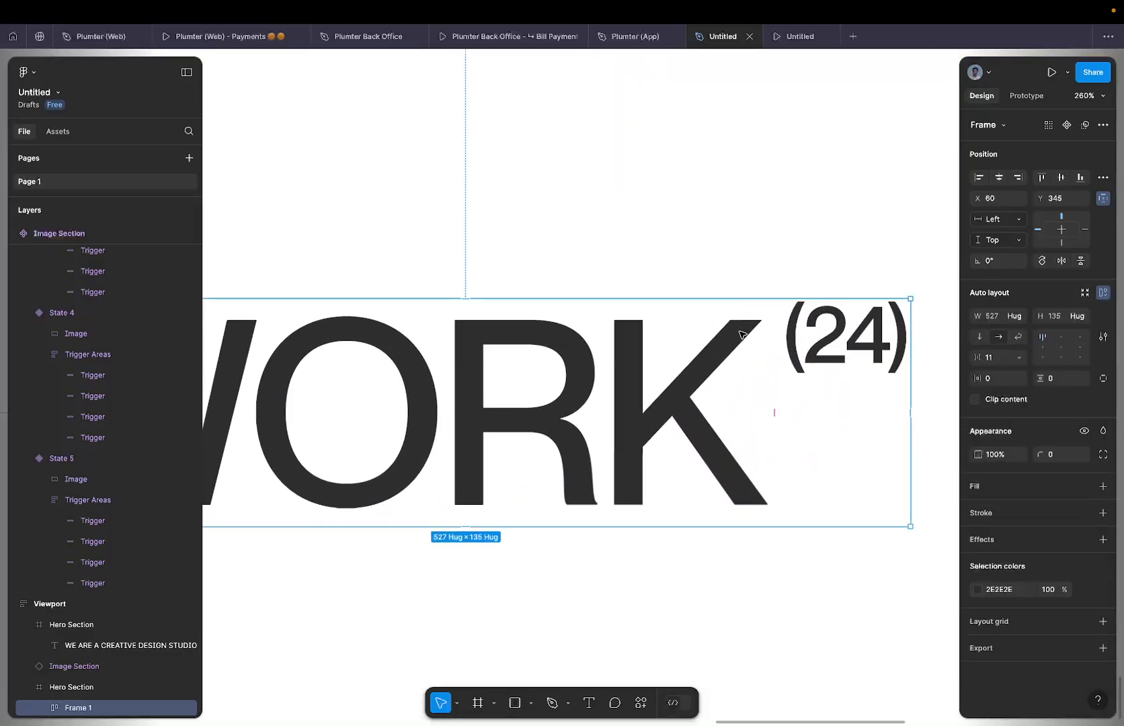
left_click(777, 413)
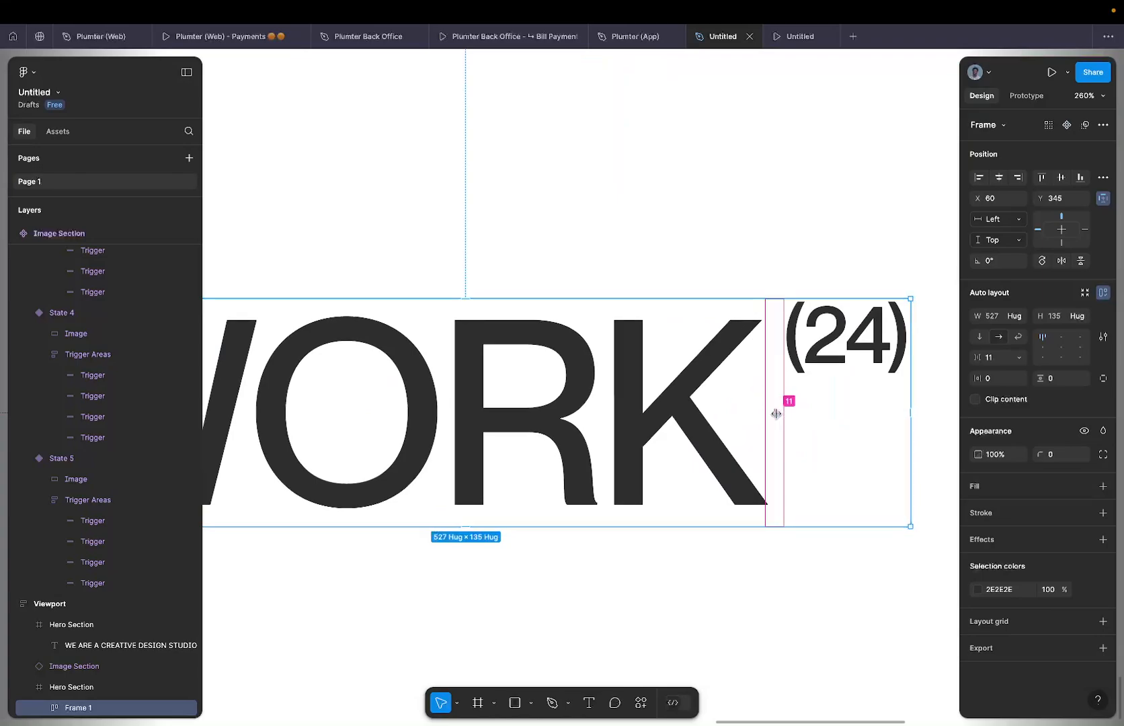
key("Return")
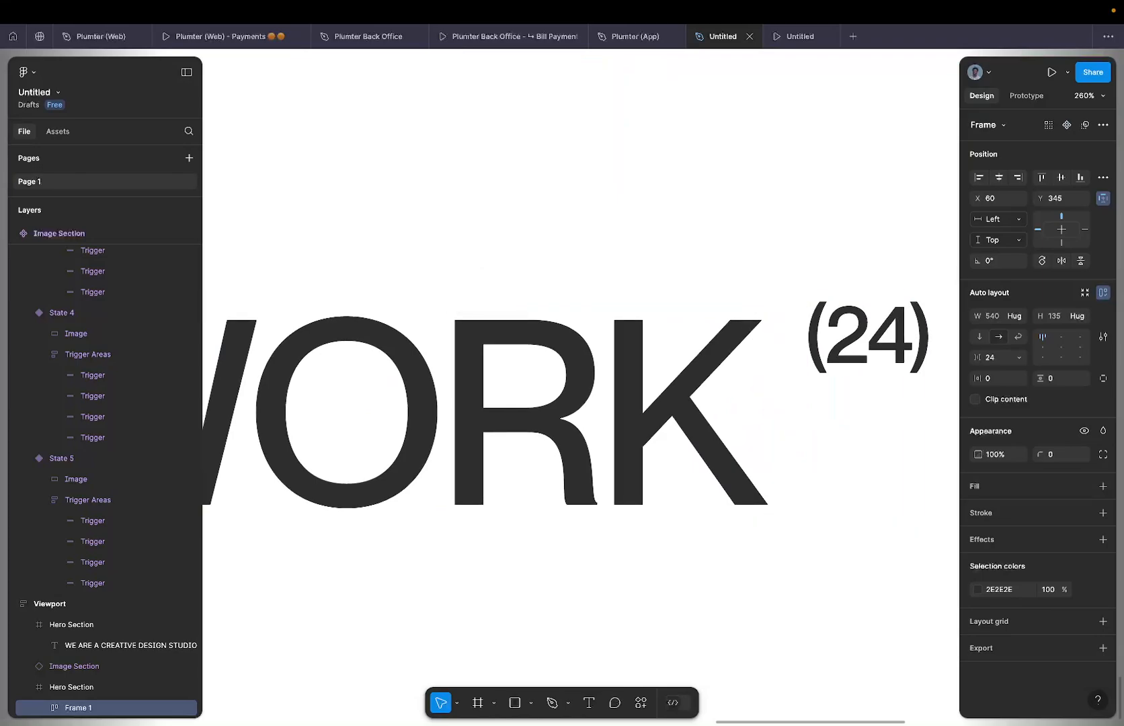
scroll(778, 417, "down", 3, "ctrl")
scroll(779, 417, "down", 4, "ctrl")
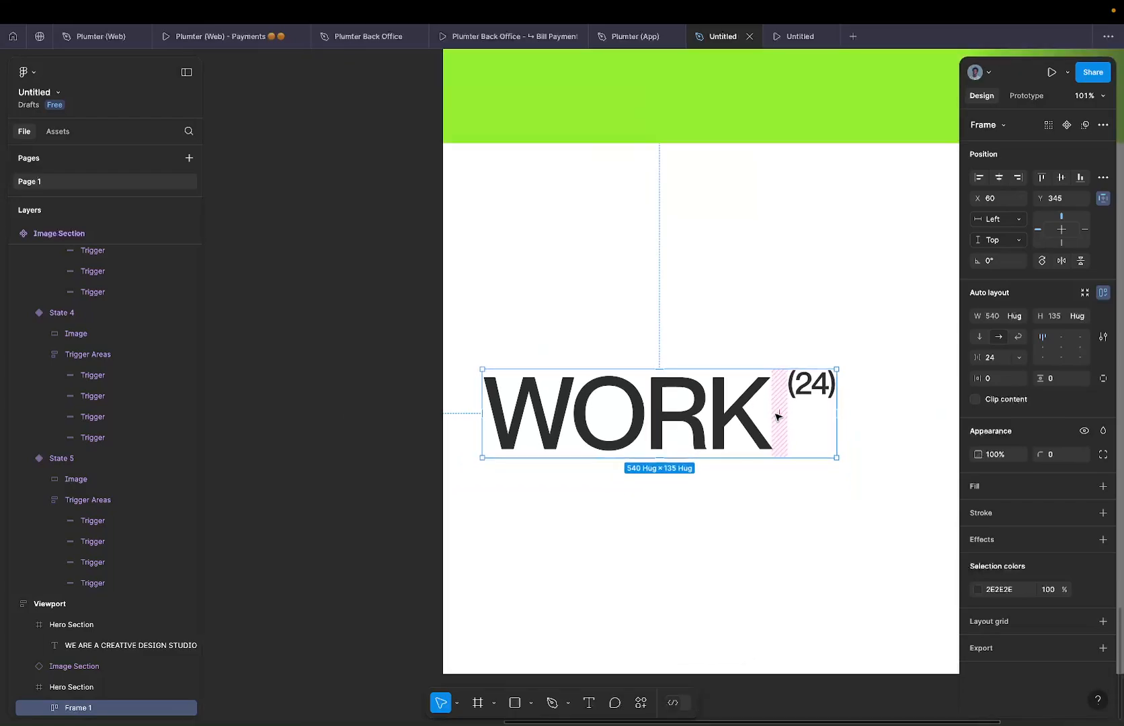
Set the WORK text's vertical trim to cap height to baseline.
scroll(771, 395, "up", 4, "ctrl")
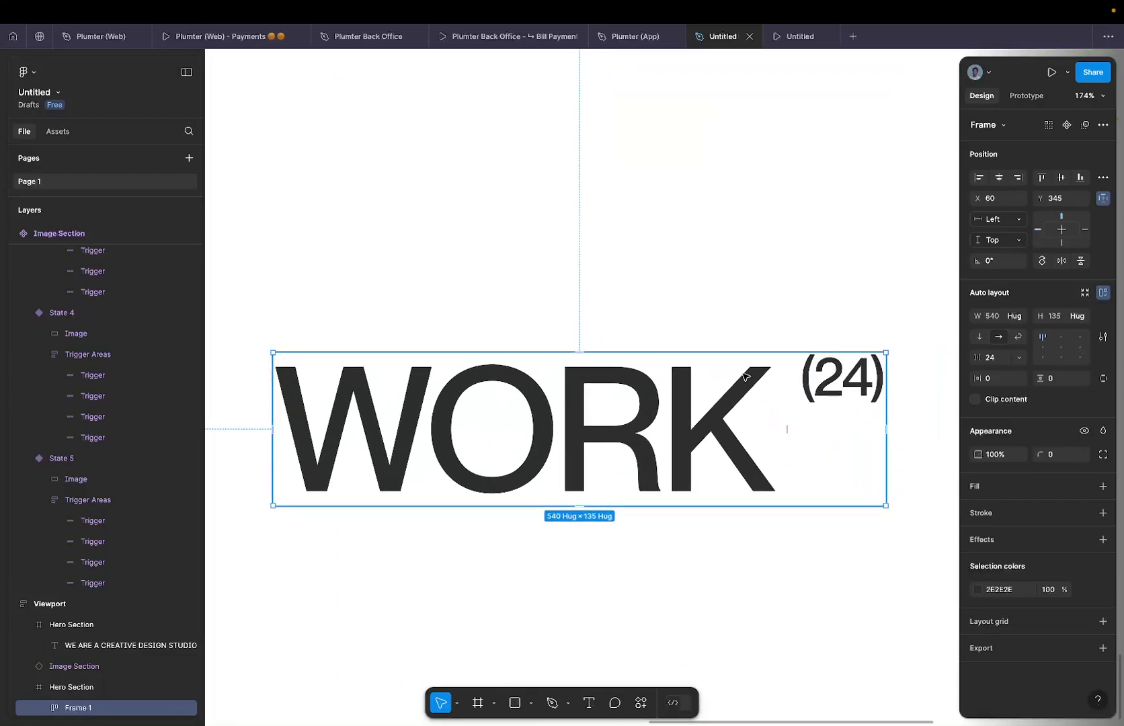
double_click(743, 376)
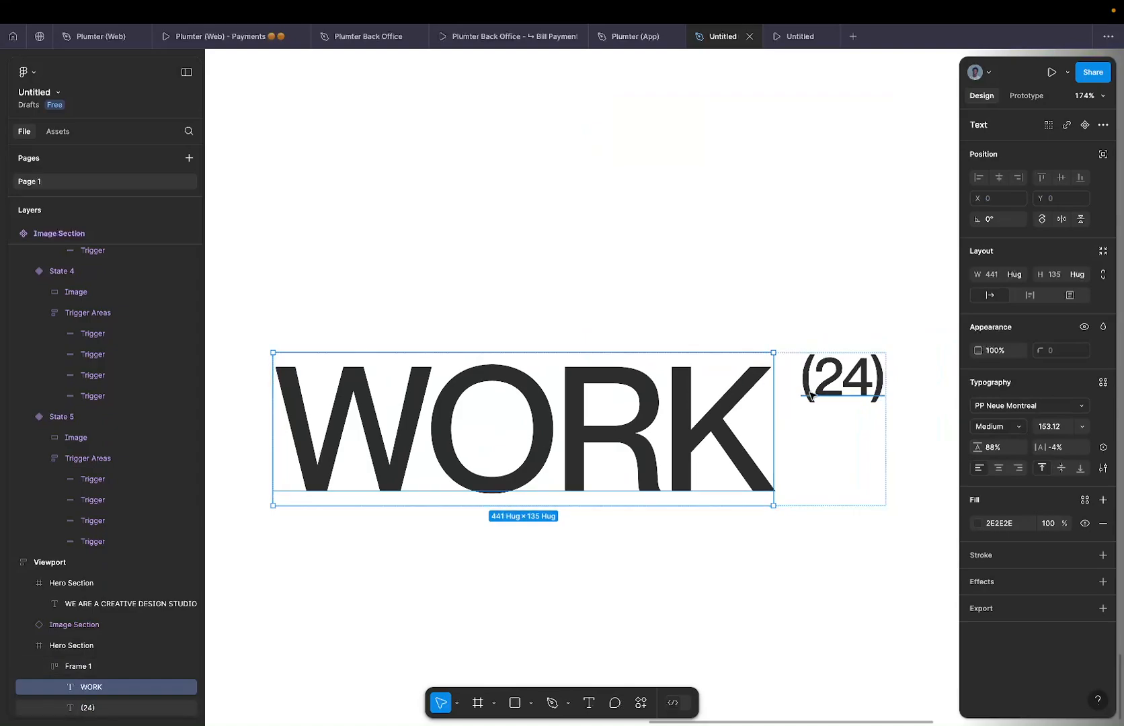
scroll(768, 384, "up", 3)
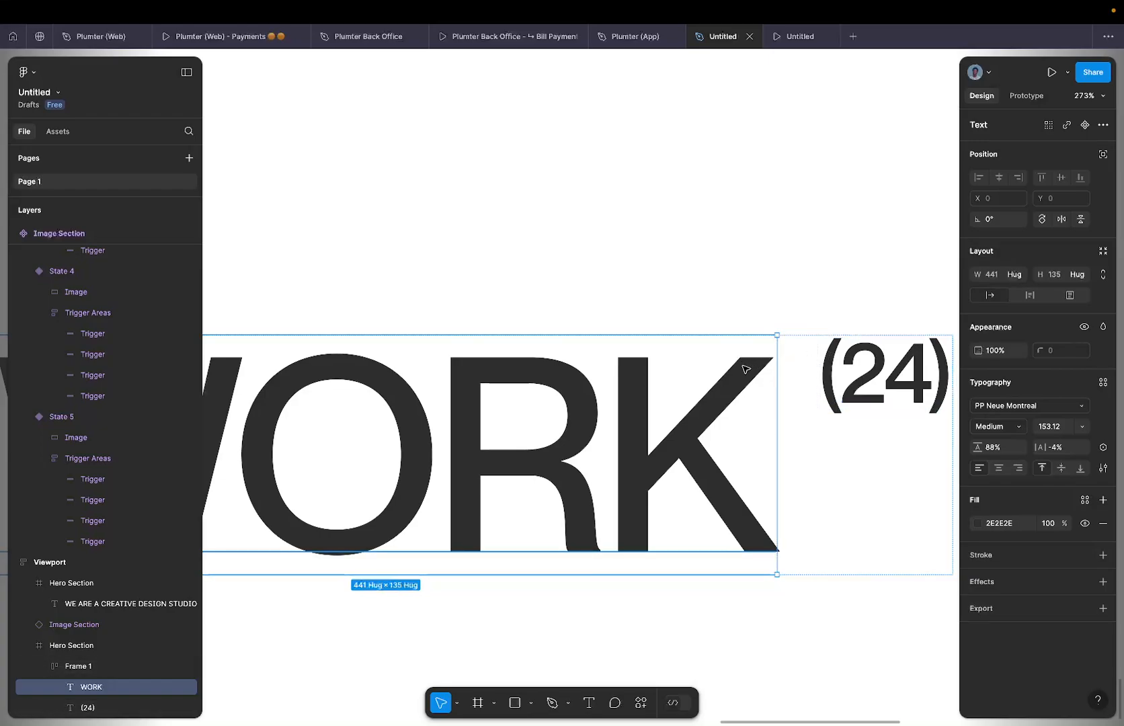
left_click(1104, 469)
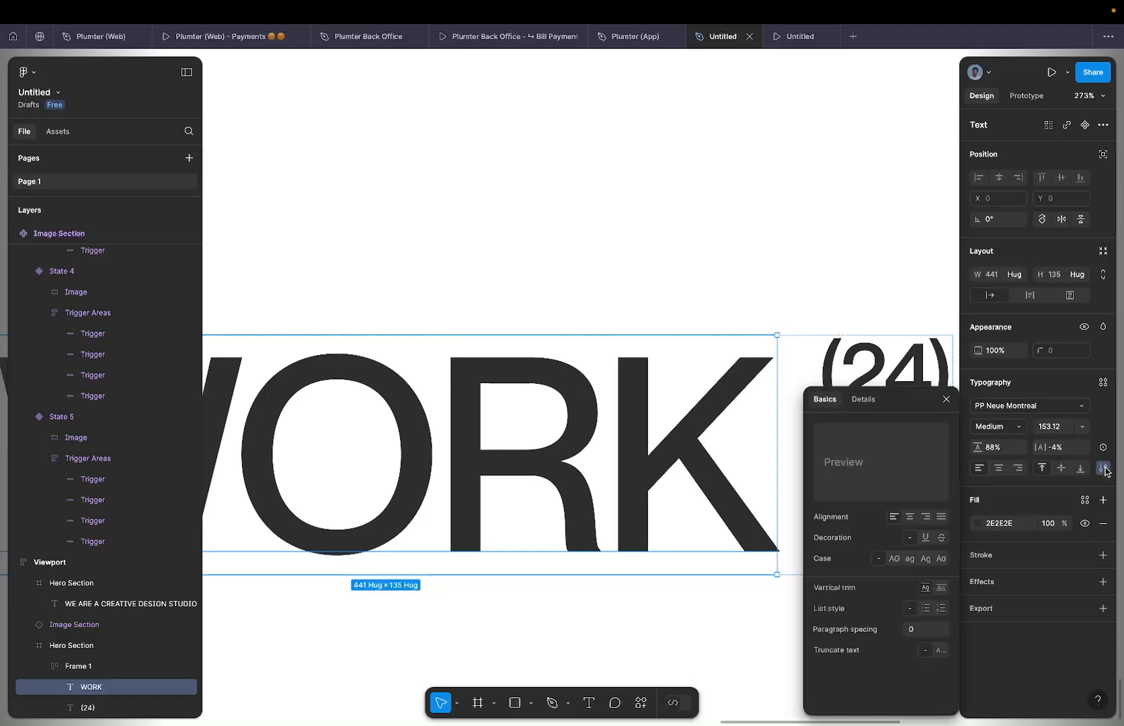
left_click(940, 589)
scroll(734, 458, "down", 5)
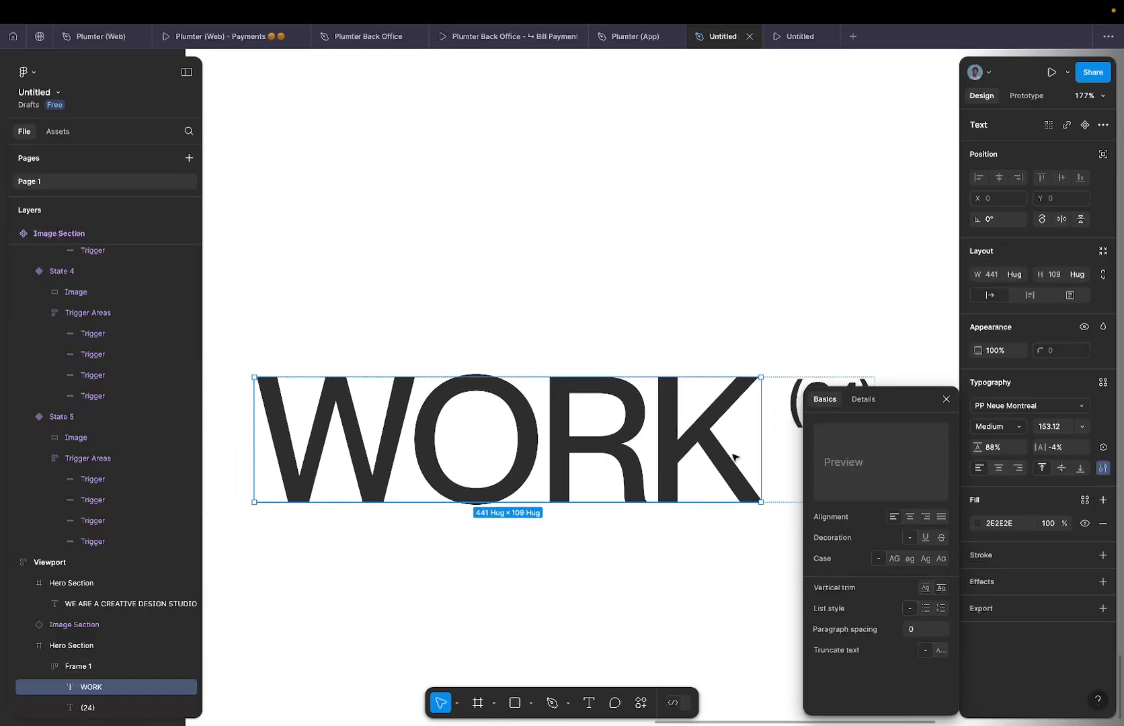
left_click(781, 434)
scroll(784, 420, "down", 5)
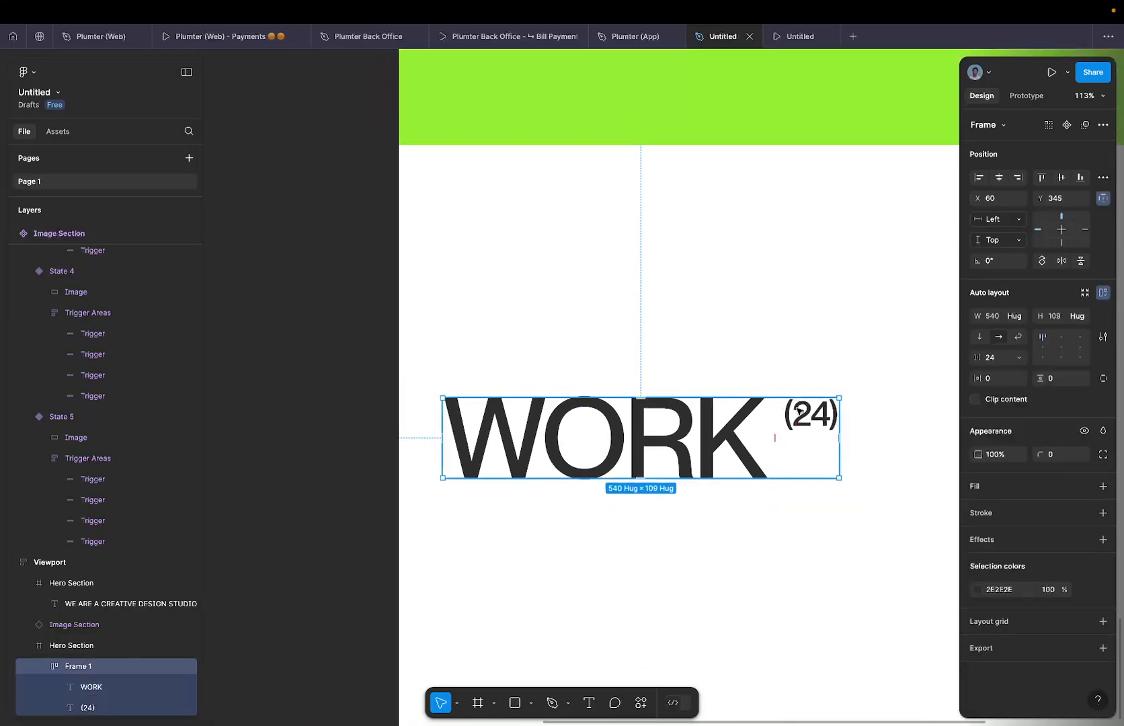
left_click(855, 419)
scroll(855, 418, "down", 2)
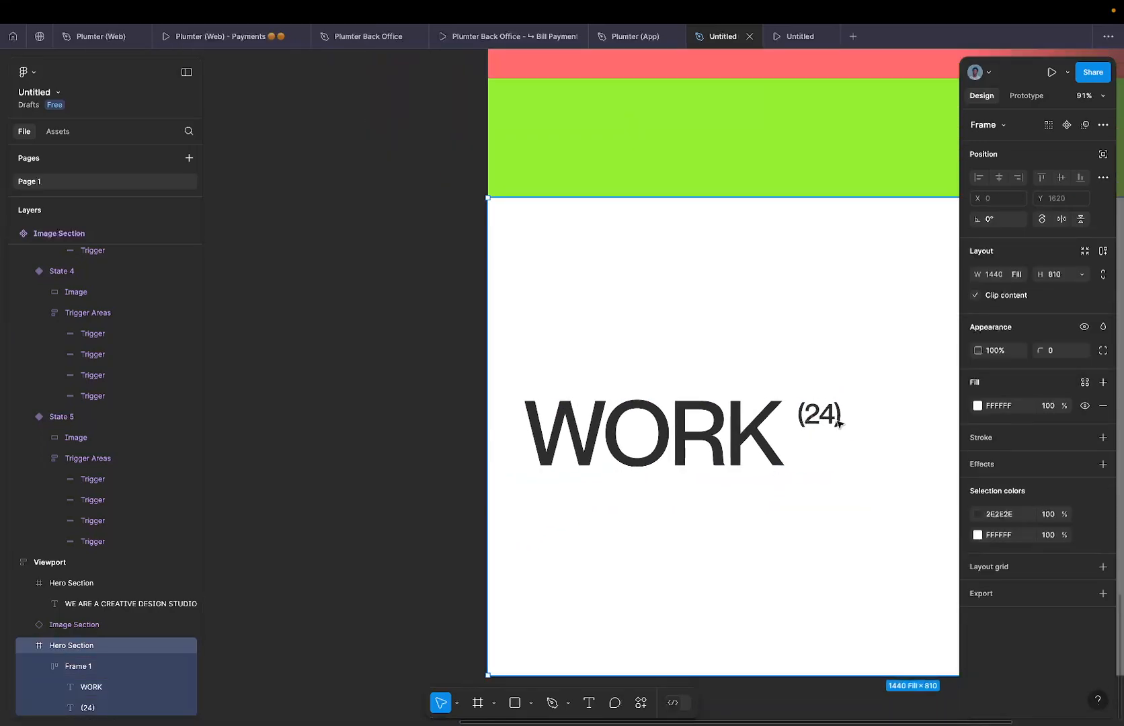
Move the WORK (24) heading to the horizontal centre of its section, at about X 450 and Y 241.
left_click(748, 437)
scroll(747, 436, "right", 3)
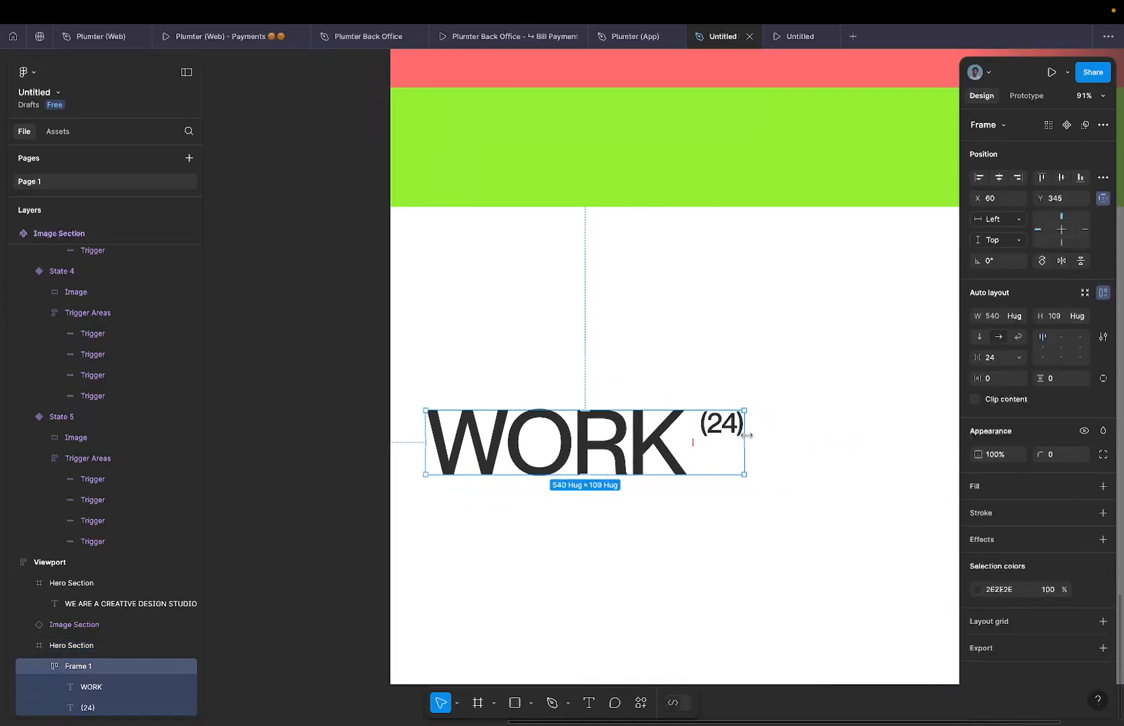
left_click(730, 375)
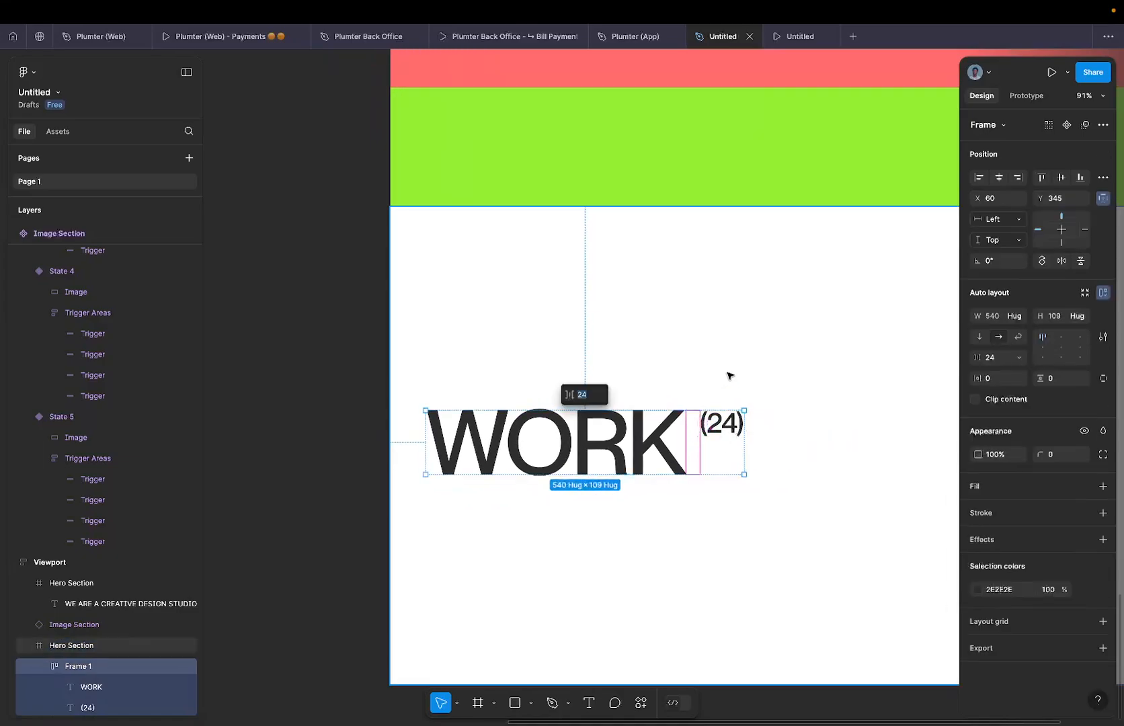
left_click_drag(658, 442, 652, 304)
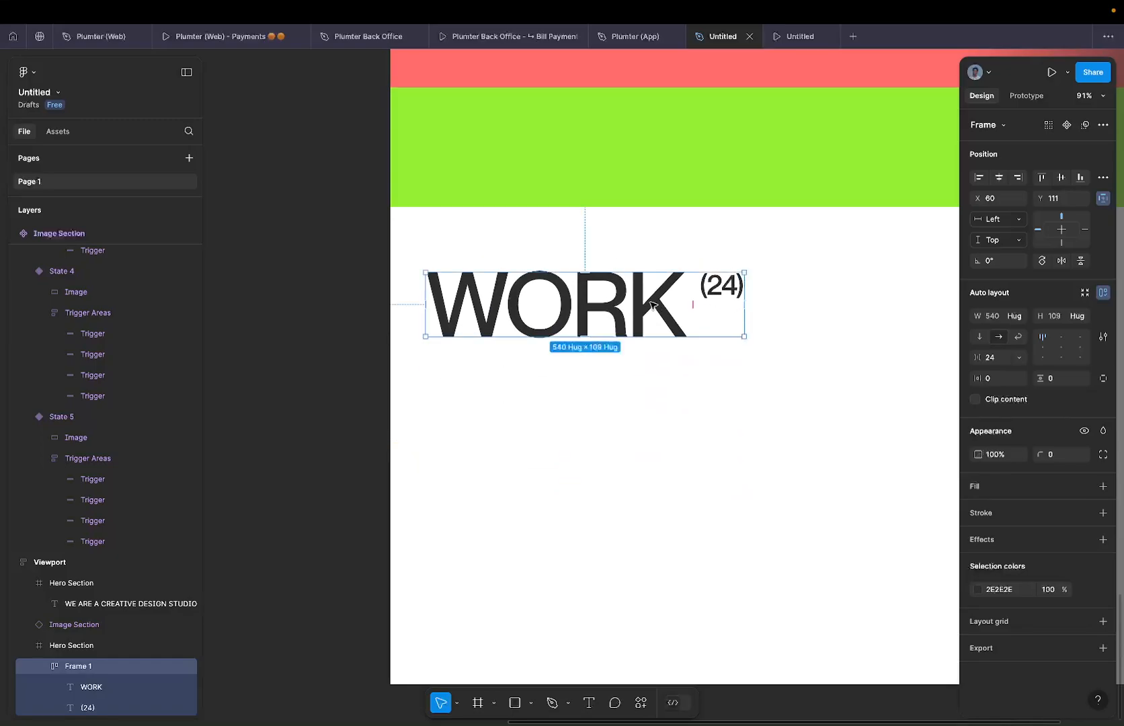
scroll(651, 304, "down", 5)
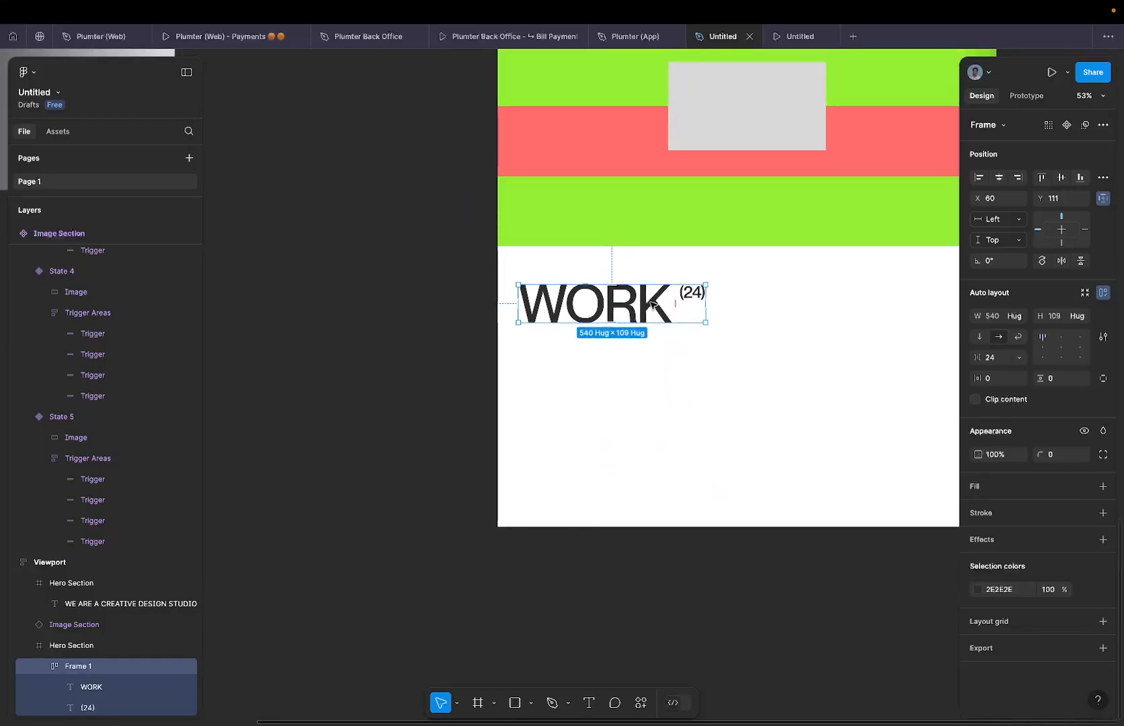
left_click_drag(651, 304, 786, 348)
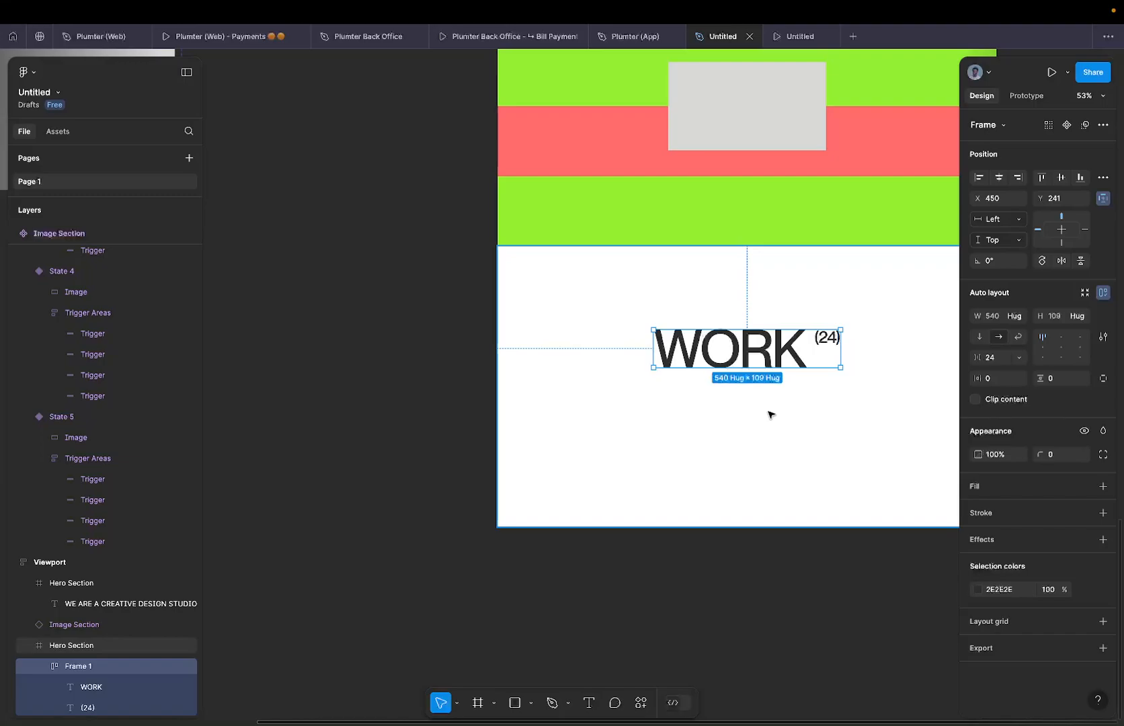
Draw a grey rectangle about 531 × 413 below the WORK heading and position it 80 px from the section's left edge.
key("r")
mouse_move(551, 411)
left_mouse_down()
mouse_move(788, 487)
mouse_move(695, 557)
mouse_move(731, 554)
left_mouse_up()
left_click_drag(642, 477, 618, 477)
key("alt")
key("shift+Right")
key("alt")
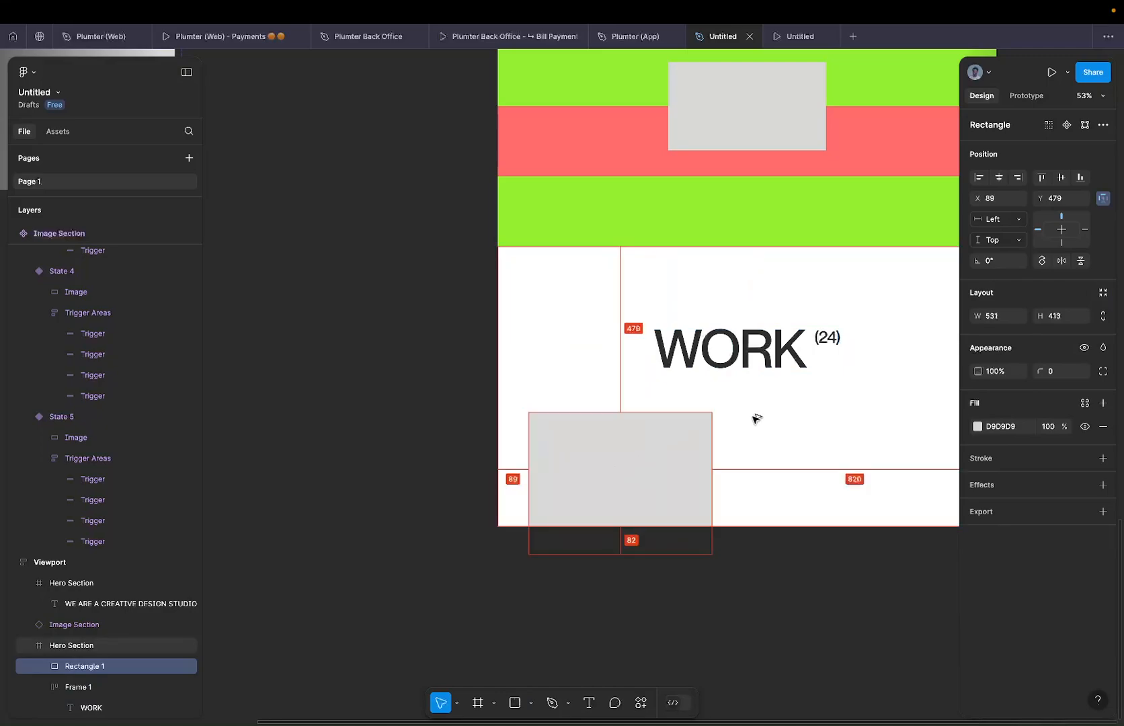
key("Left")
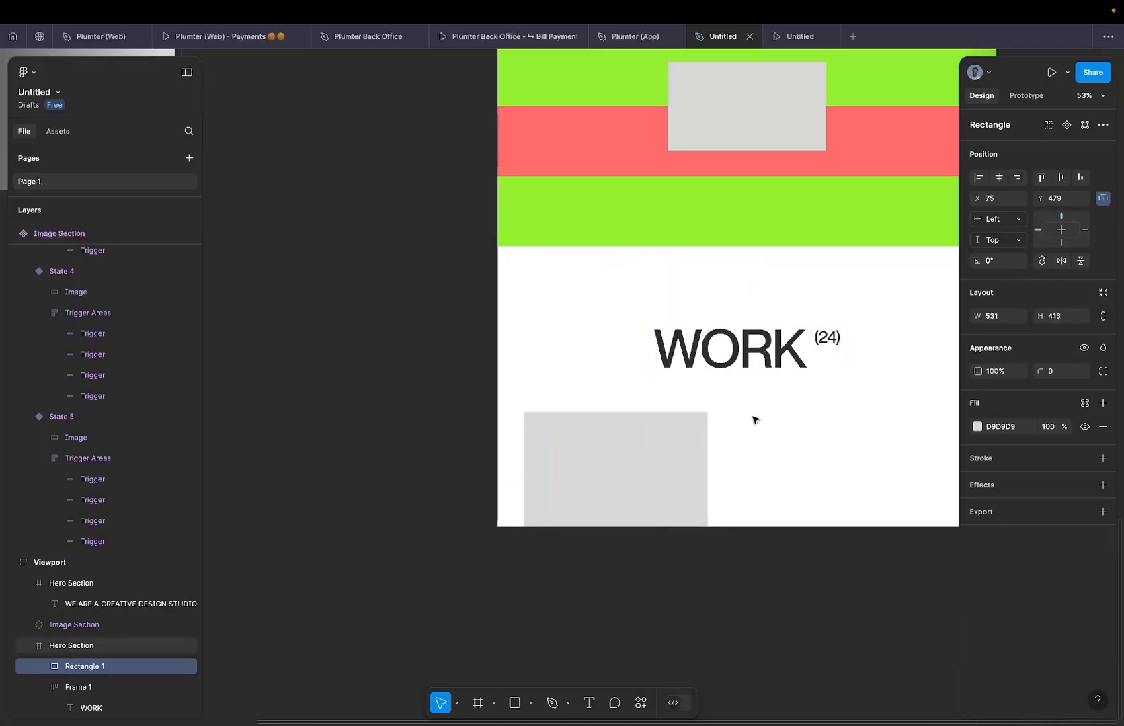
Duplicate the grey rectangle horizontally and place the copy 80 px from the section's right edge.
left_click_drag(638, 445, 879, 446)
scroll(881, 446, "right", 3)
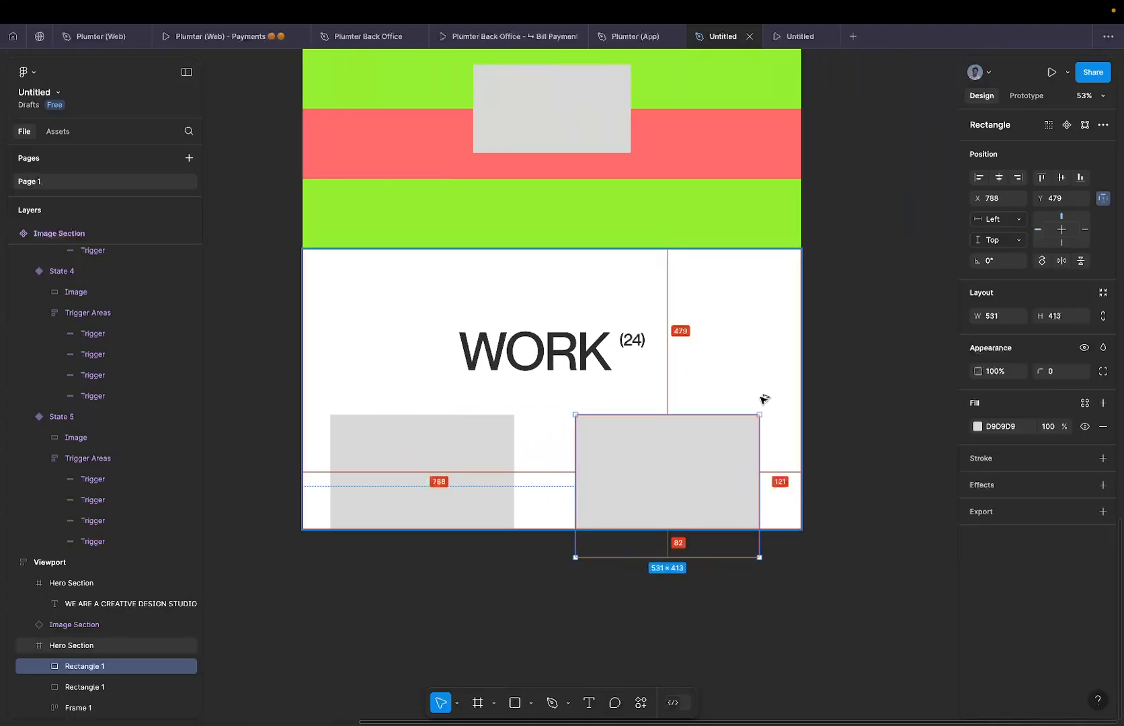
key("shift+Right")
key("shift+Right")
key("shift+Right")
key("shift+Right")
key("Right")
Wrap the two grey rectangles in a horizontal auto layout frame with a fixed width of 1280 and a 24 px gap.
left_click(511, 469, "shift")
key("shift+a")
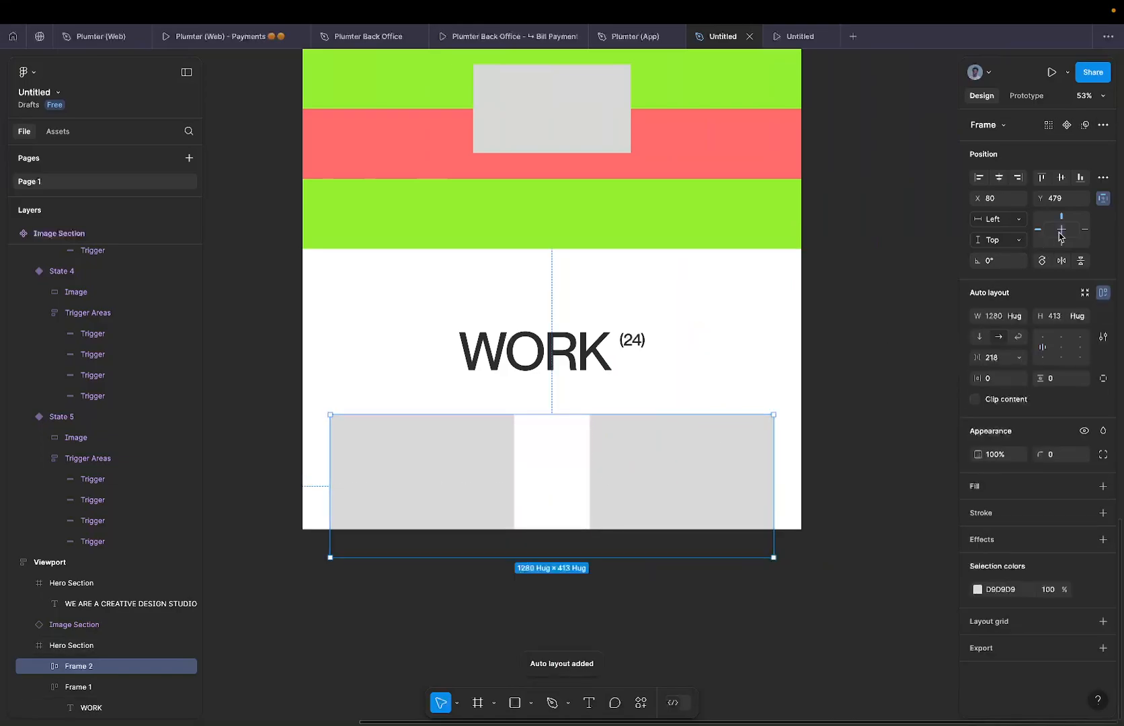
left_click(1018, 314)
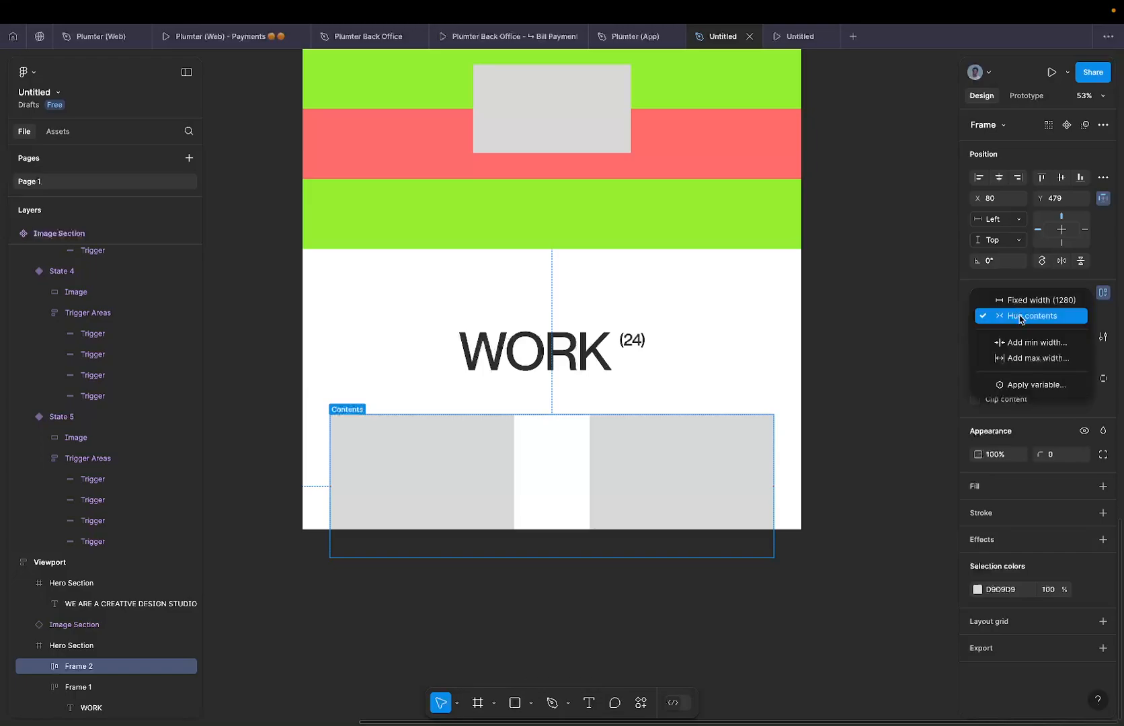
left_click(1028, 301)
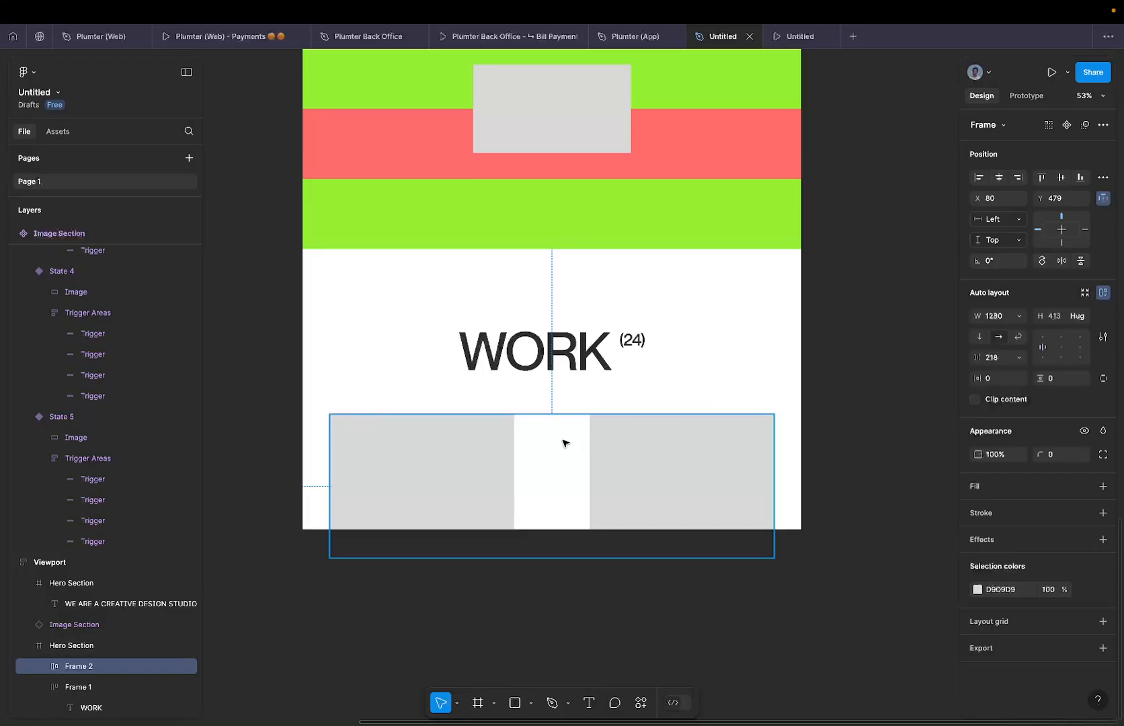
left_click(556, 492)
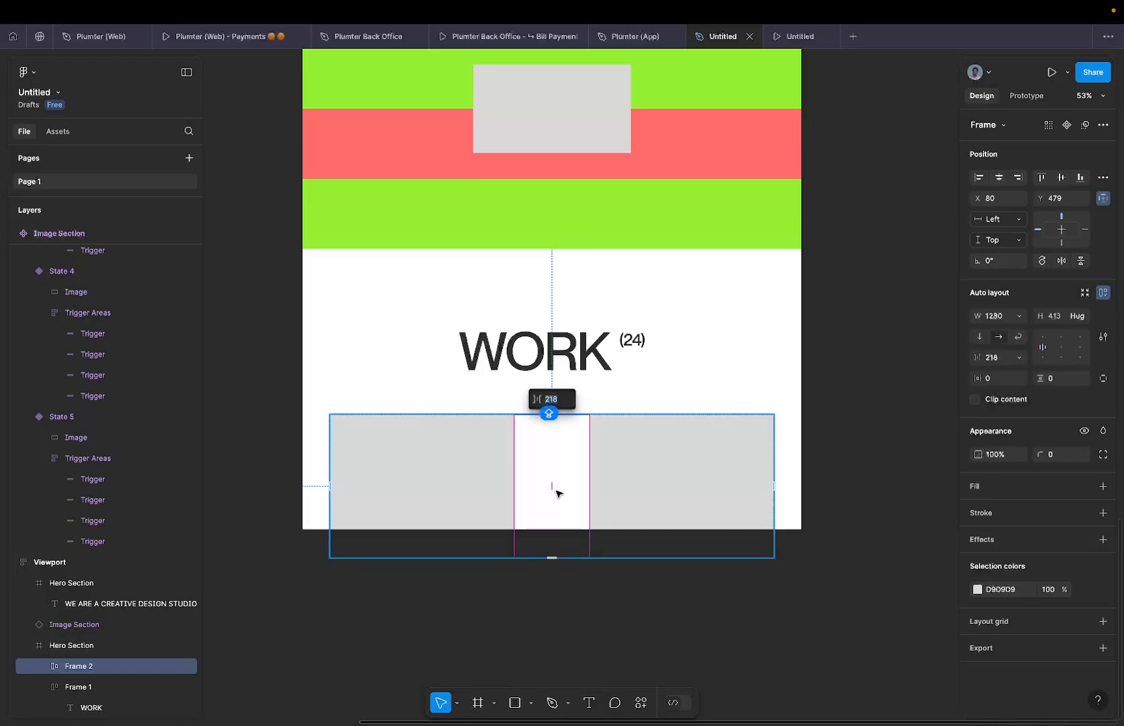
key("Return")
Set the width of both grey rectangles to fill their auto layout container.
key("Return")
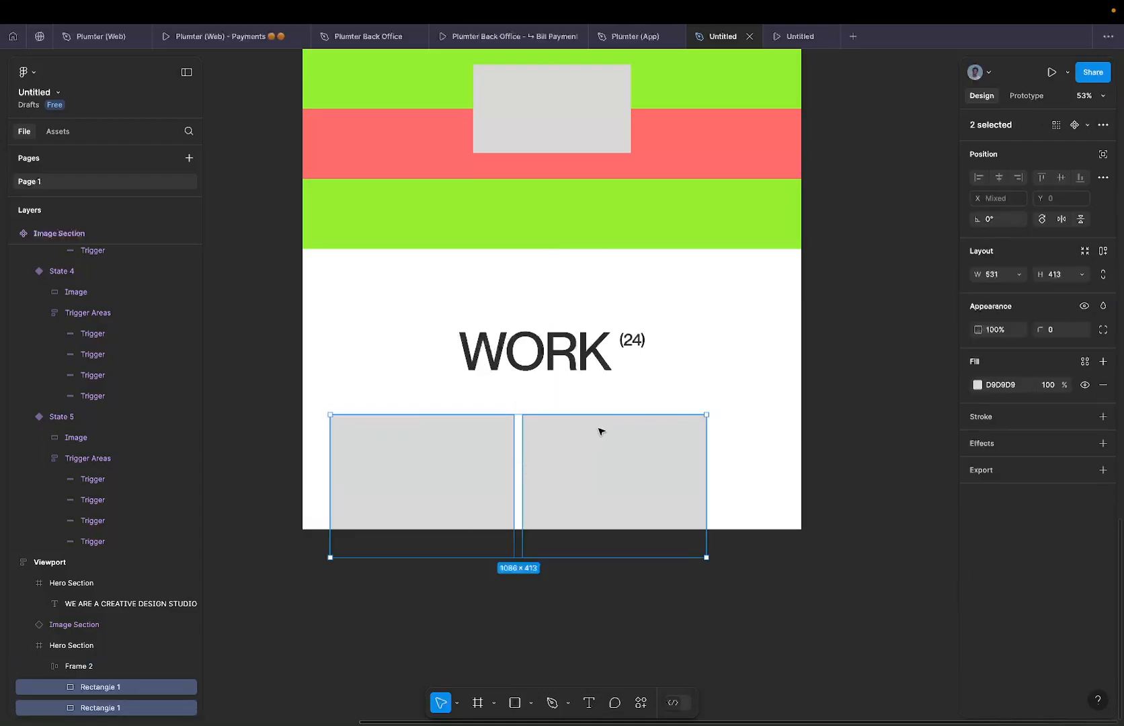
left_click(1020, 274)
left_click(1023, 290)
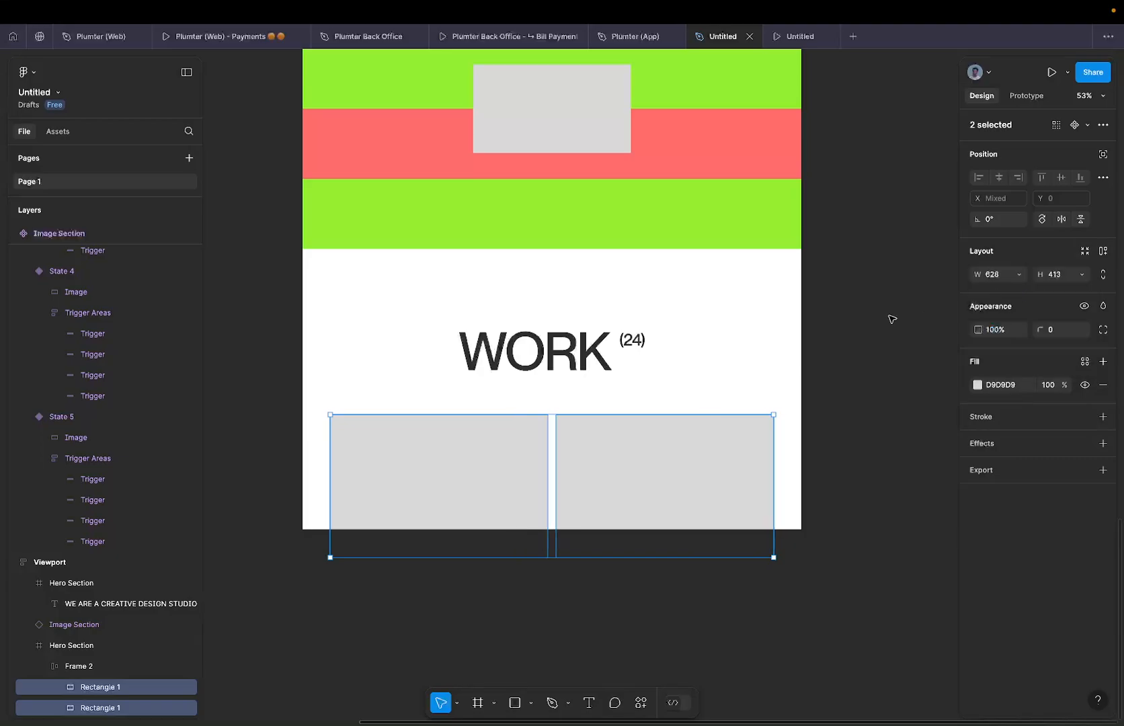
left_click(795, 333)
Move the row of grey rectangles up closer to the WORK heading, to Y 390.
scroll(796, 334, "down", 3)
left_click(645, 396)
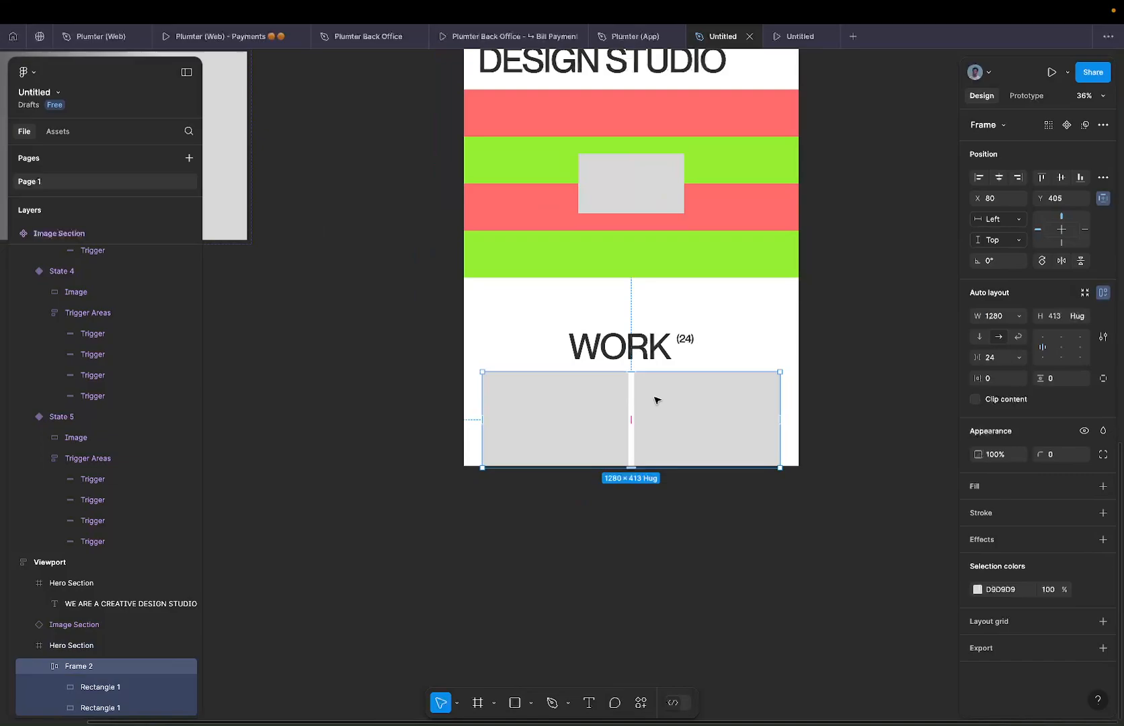
scroll(629, 360, "up", 5)
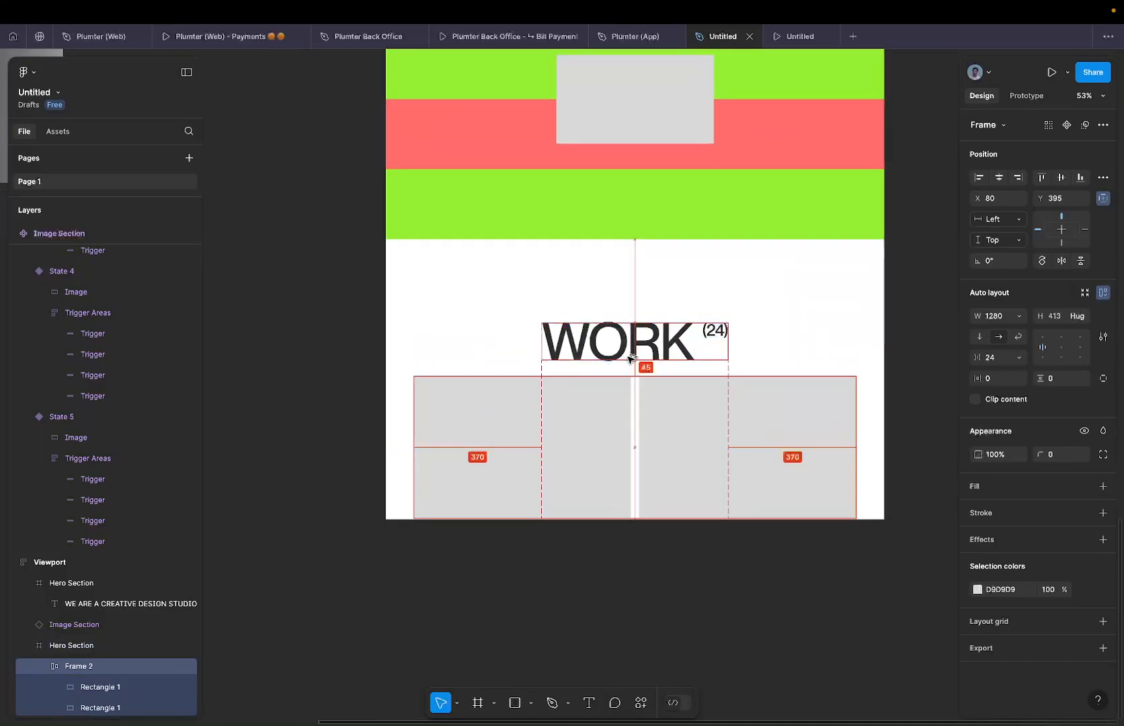
key("Up")
key("Up")
key("Up")
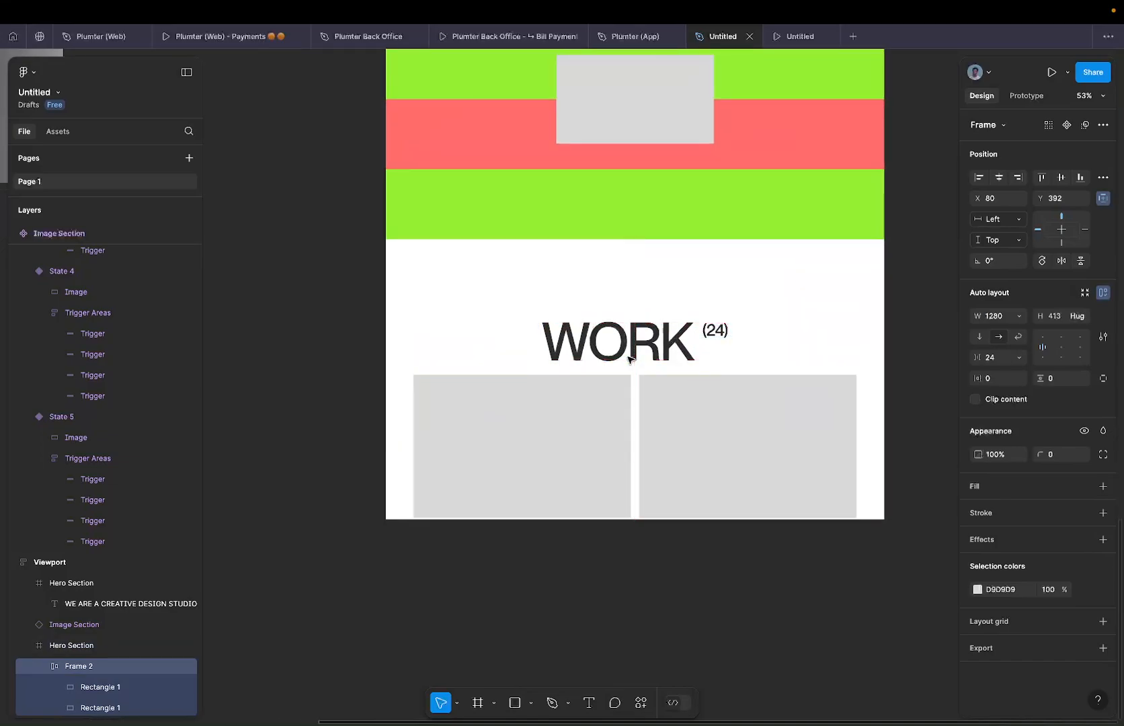
scroll(673, 344, "down", 1)
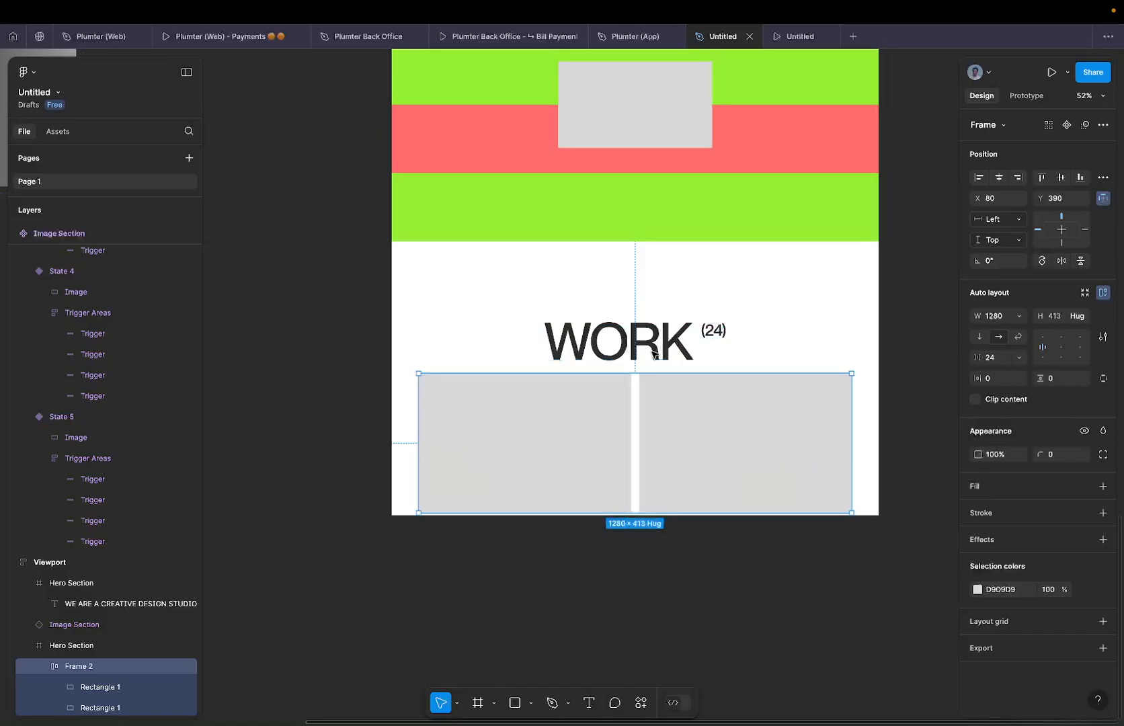
Move the WORK heading and the rectangle row up together until the row sits at Y 289 in its section.
left_click(675, 343, "shift")
key("shift+Up")
key("shift+Up")
key("shift+Up")
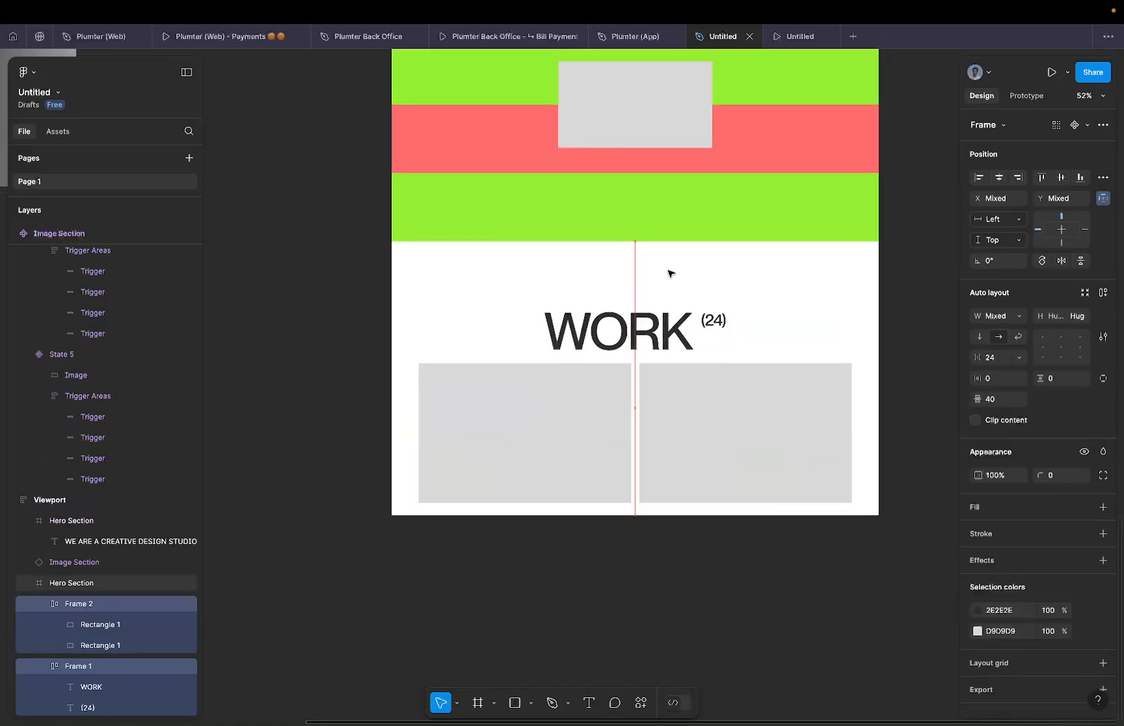
key("shift+Up")
key("shift+Up")
key("shift+Up")
key("shift+Up")
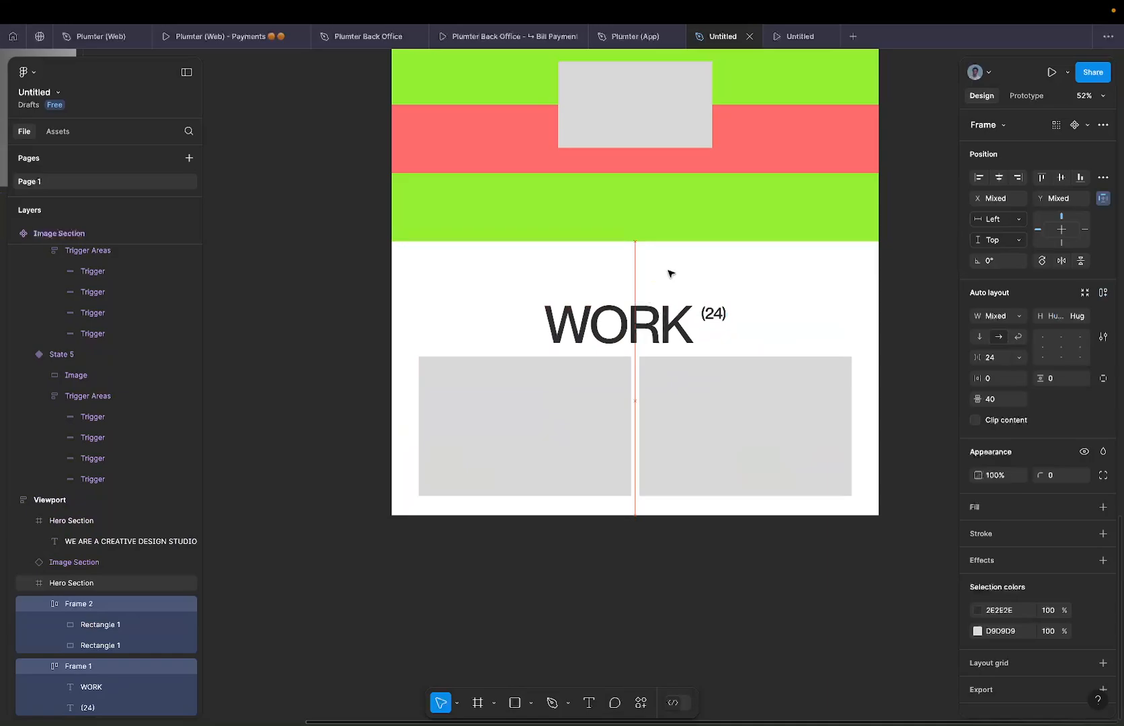
key("shift+Up")
key("shift+Up")
key("shift+Up")
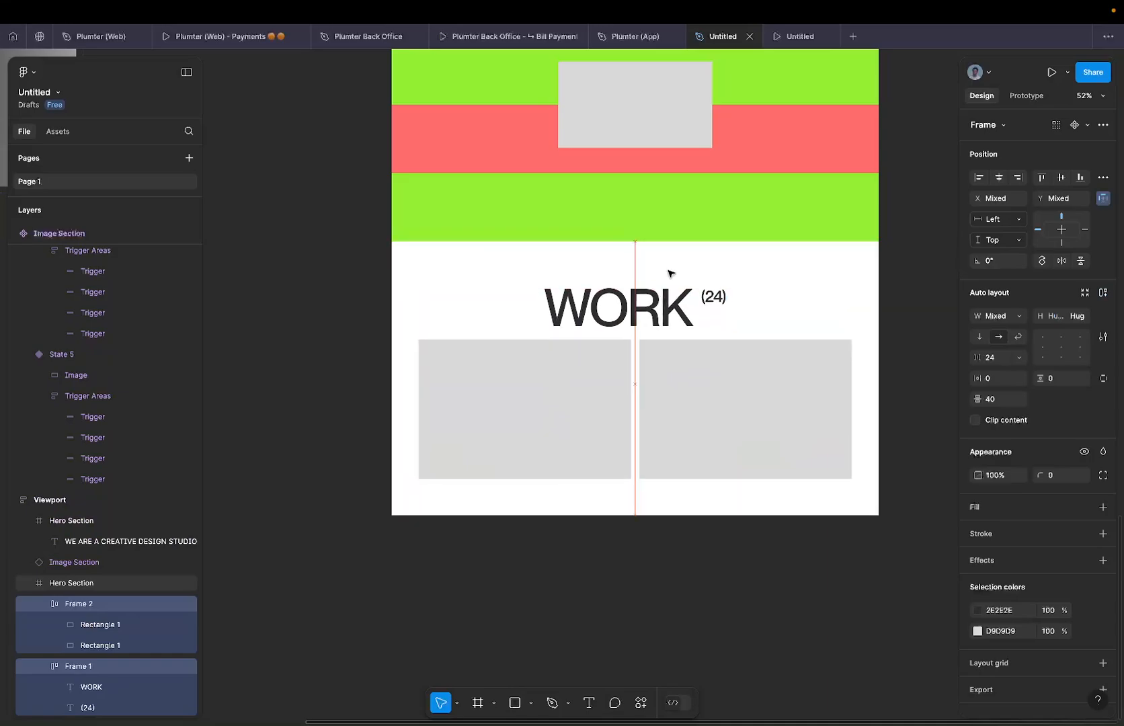
Extend the rectangle row's frame to a height of about 544 and set both rectangles' height to fill the container.
left_click(664, 368)
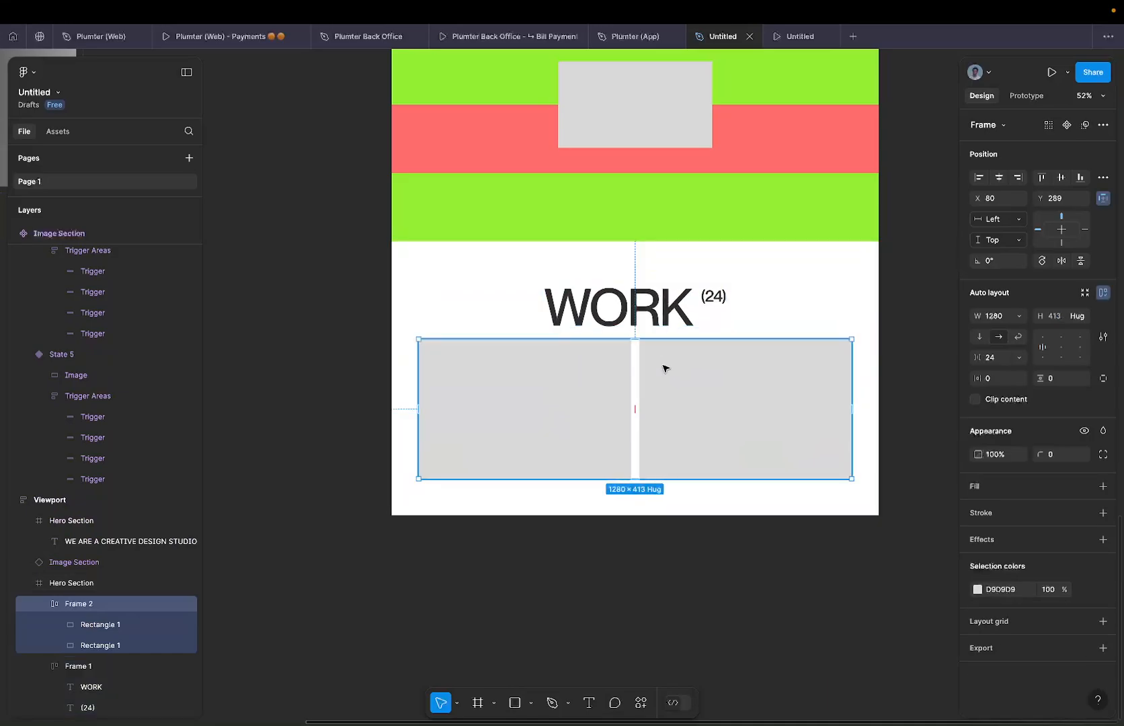
scroll(671, 453, "down", 2)
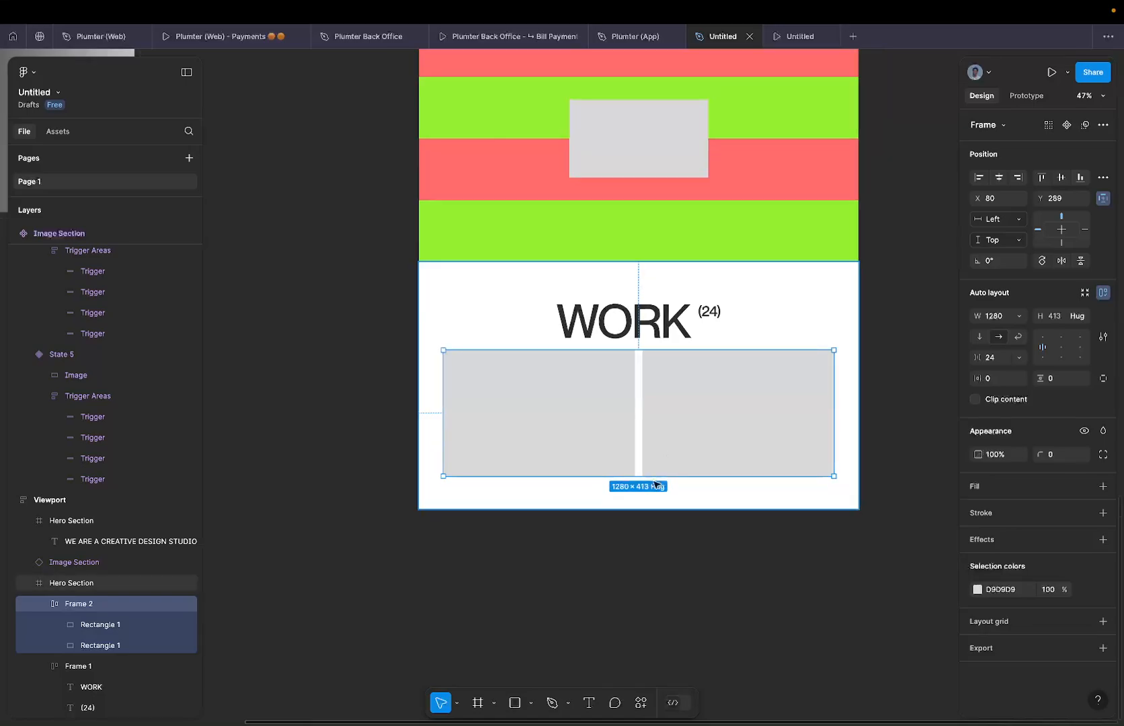
left_click_drag(659, 477, 659, 515)
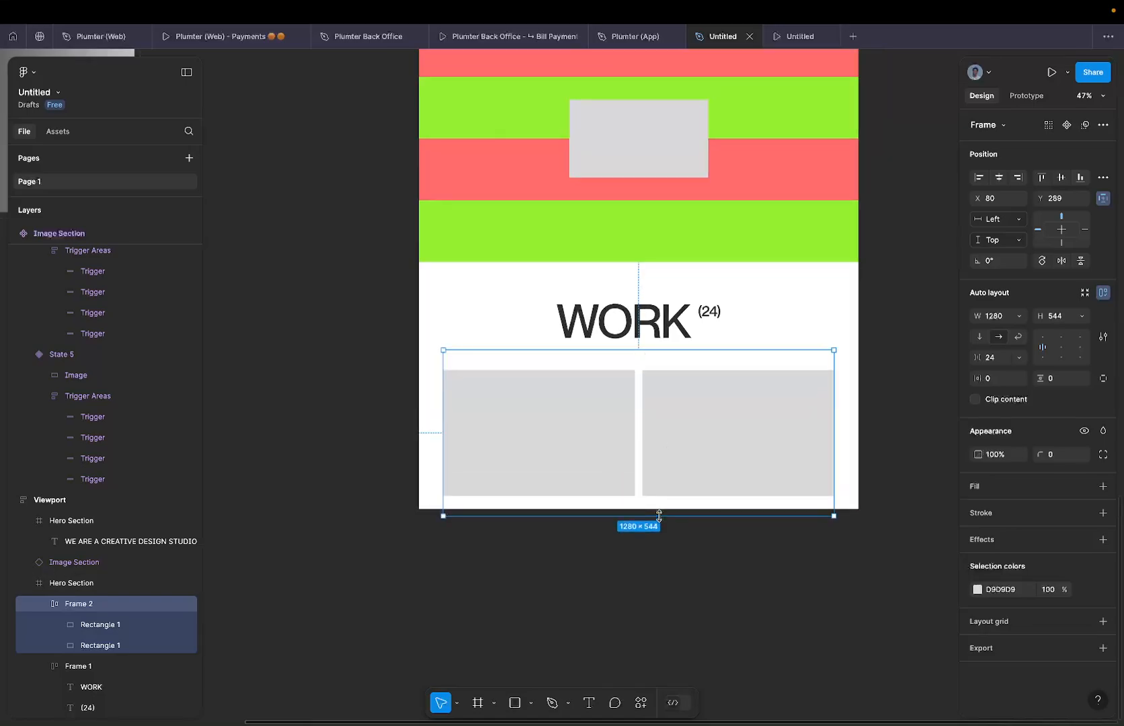
key("Return")
left_click(1078, 275)
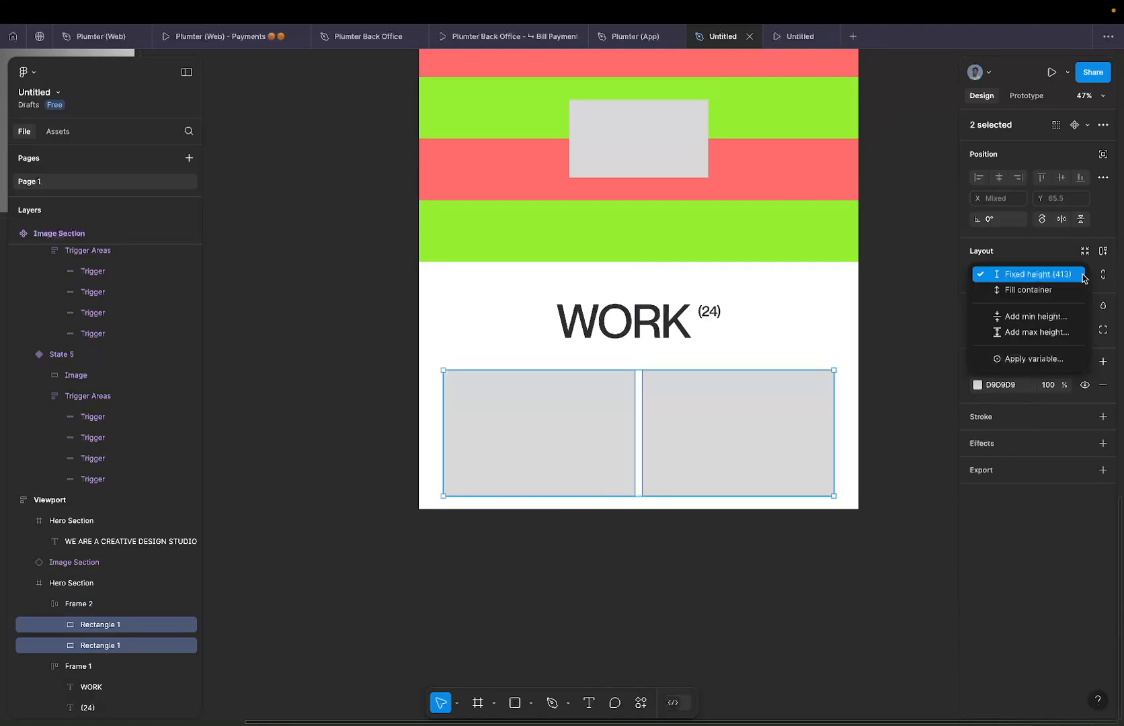
left_click(1029, 290)
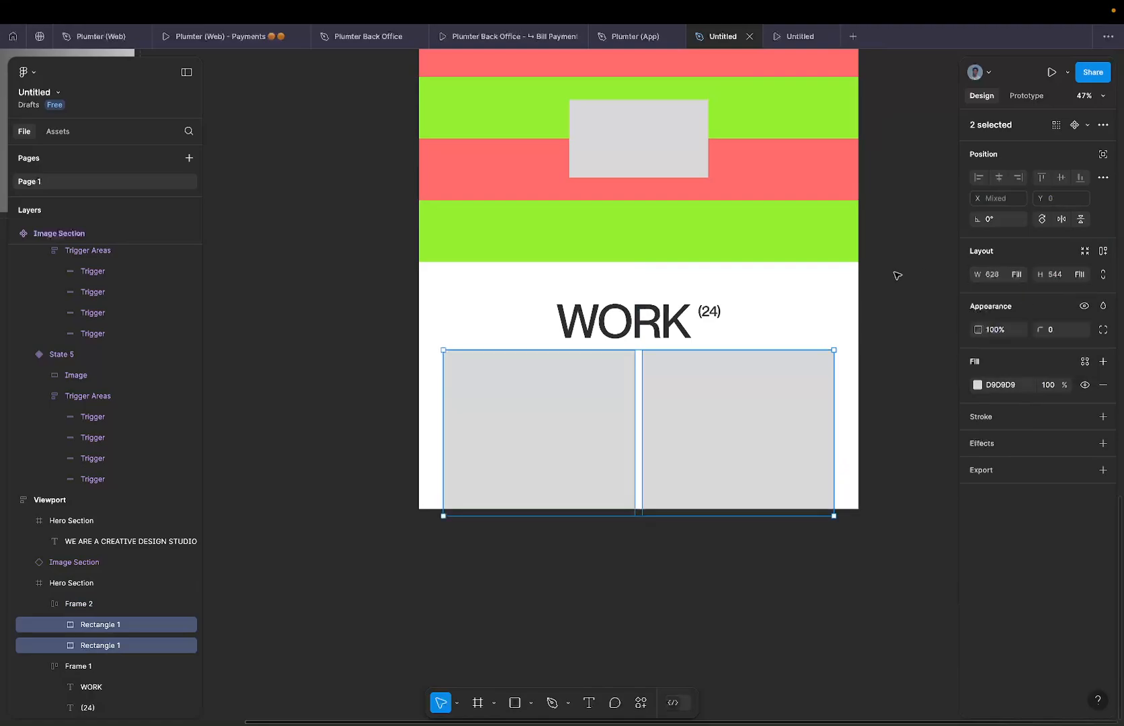
Recolour both project rectangles with the dark fill 2E2E2E sampled from the WORK text.
left_click(785, 377)
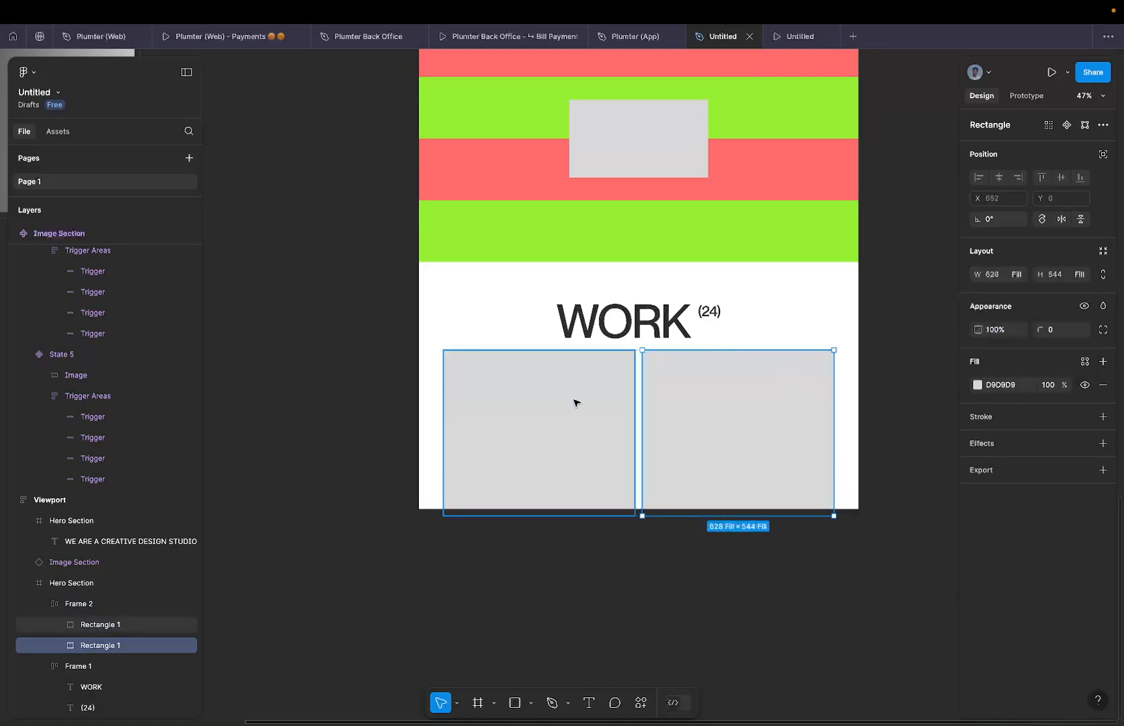
left_click(575, 402, "shift")
key("i")
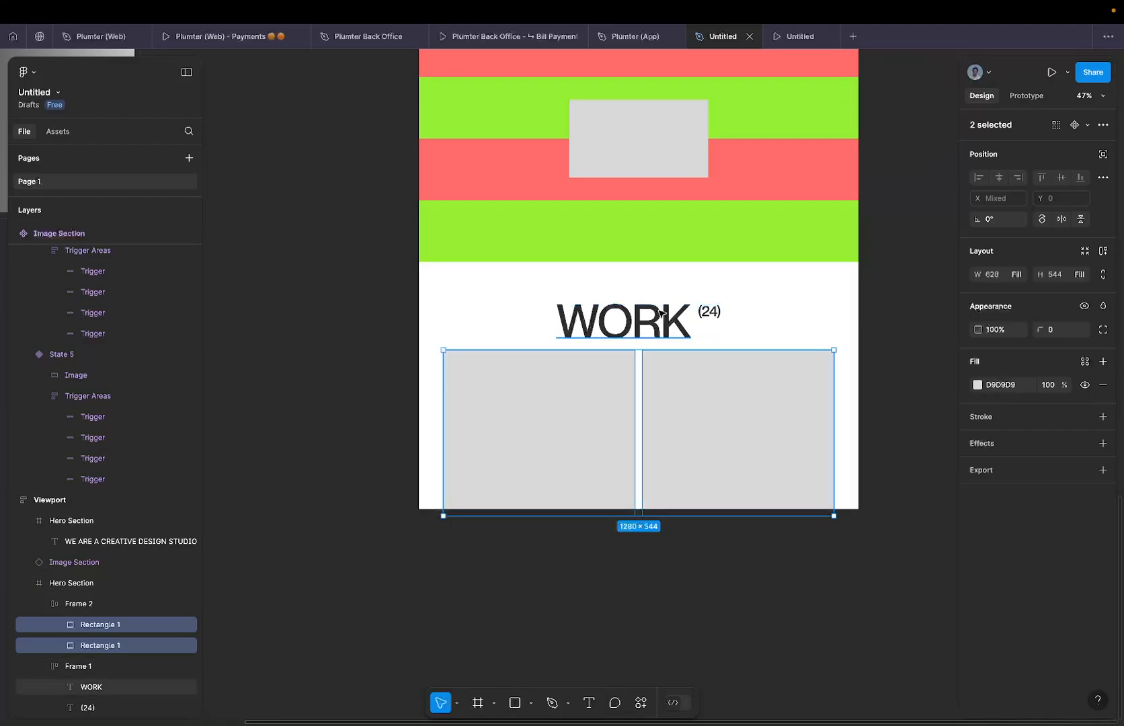
left_click(663, 307)
scroll(672, 309, "down", 3)
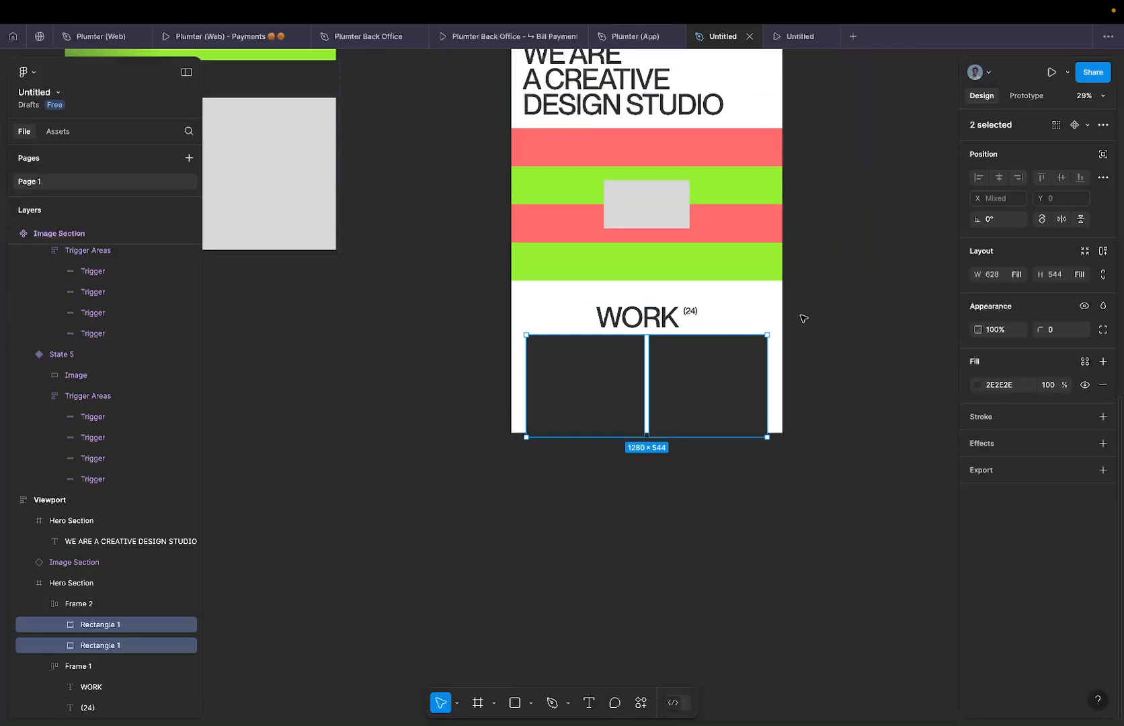
key("Escape")
scroll(758, 328, "up", 2)
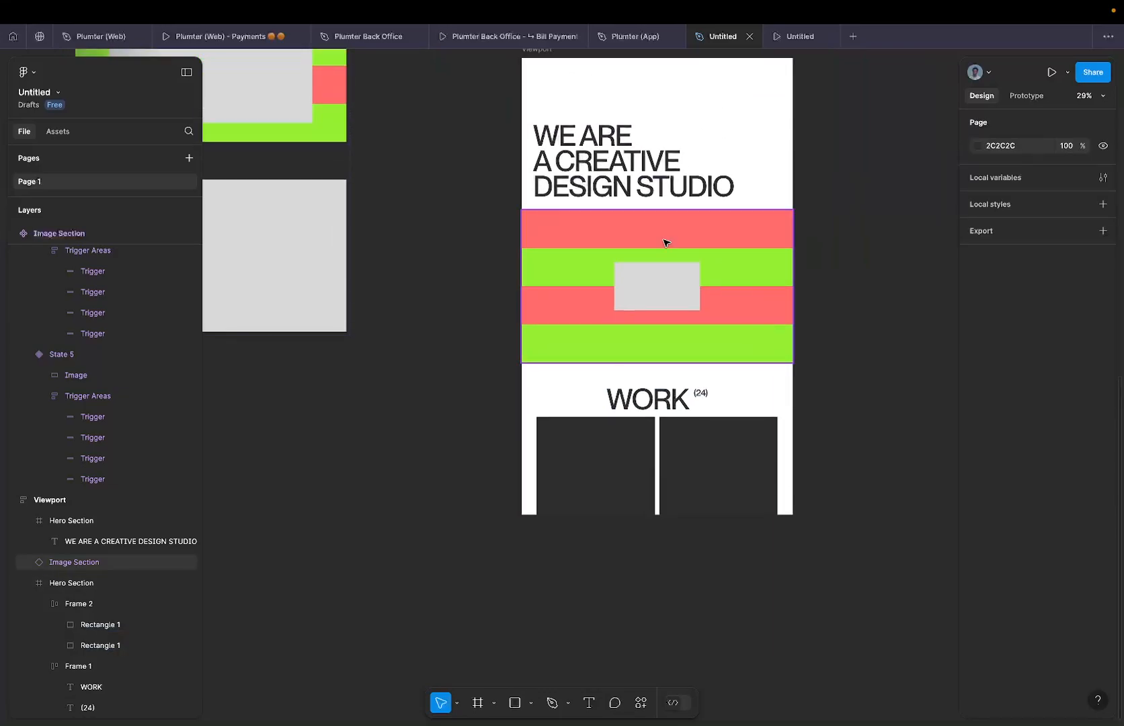
Switch to the prototype preview and scroll from the hero text through the image section to the WORK section.
left_click(788, 42)
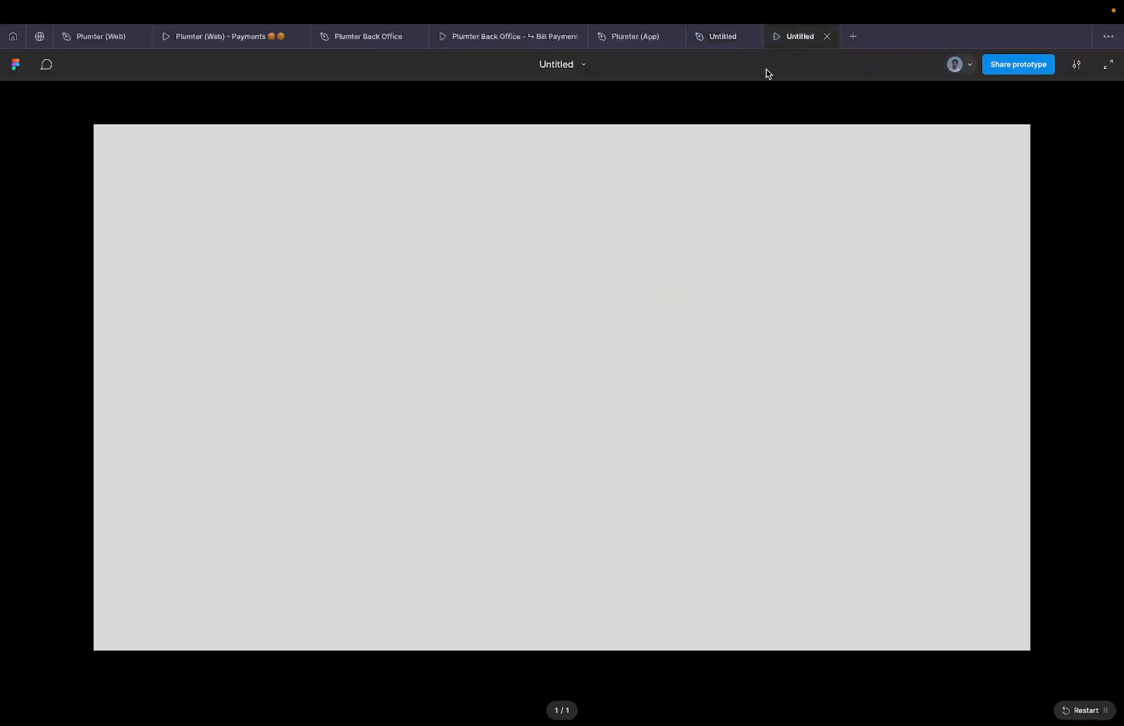
left_click(726, 37)
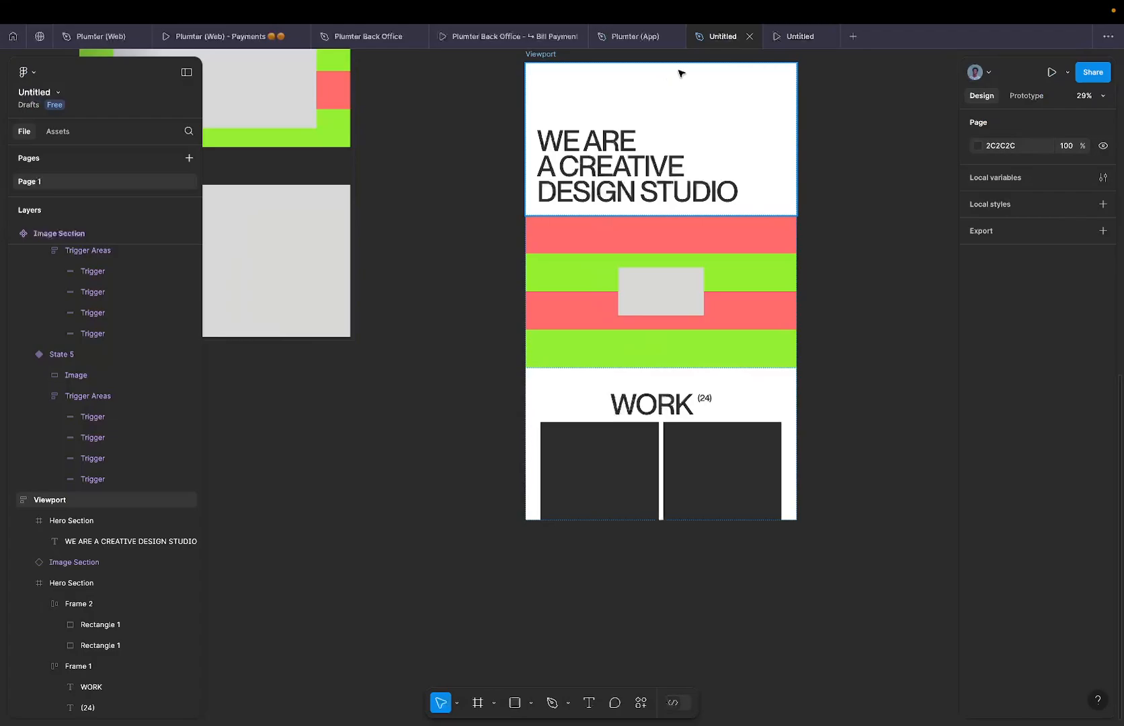
left_click(795, 36)
scroll(587, 417, "down", 3)
scroll(588, 417, "down", 2)
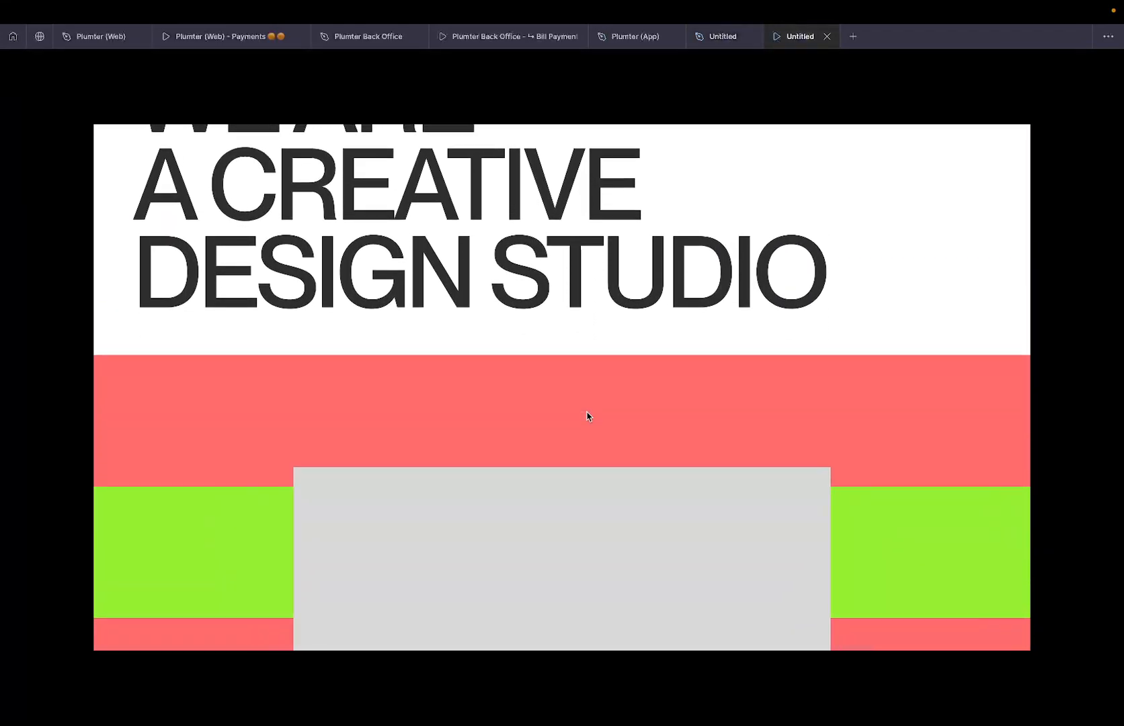
scroll(587, 417, "down", 2)
scroll(587, 417, "down", 6)
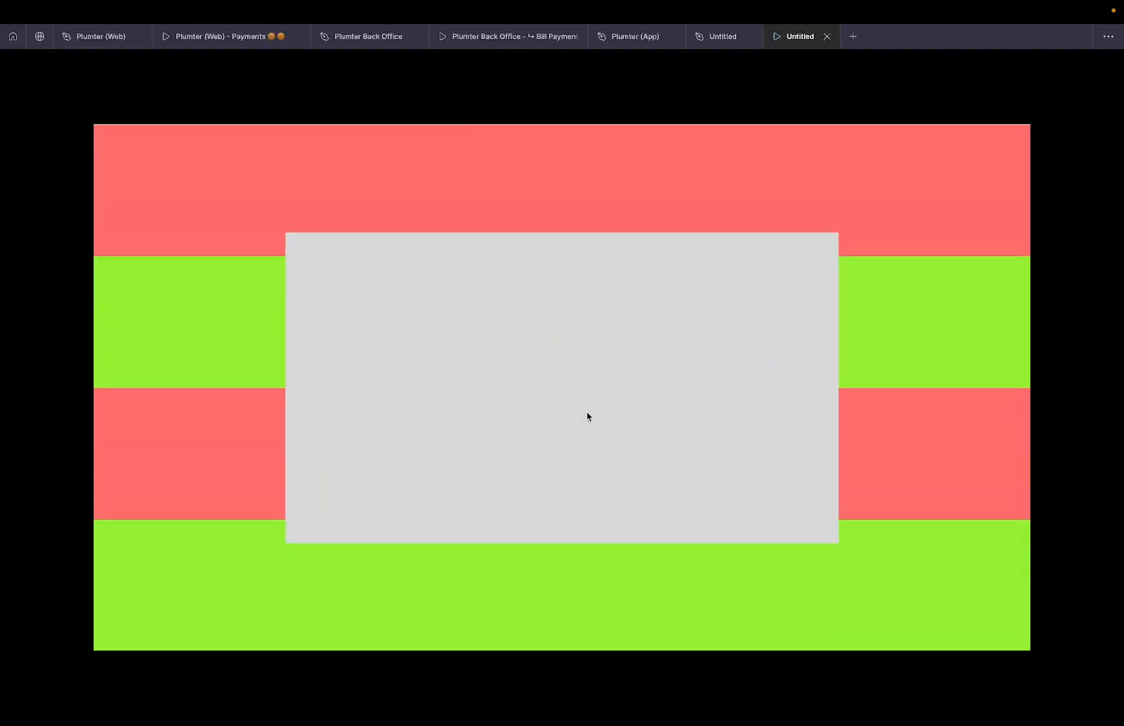
scroll(587, 417, "down", 3)
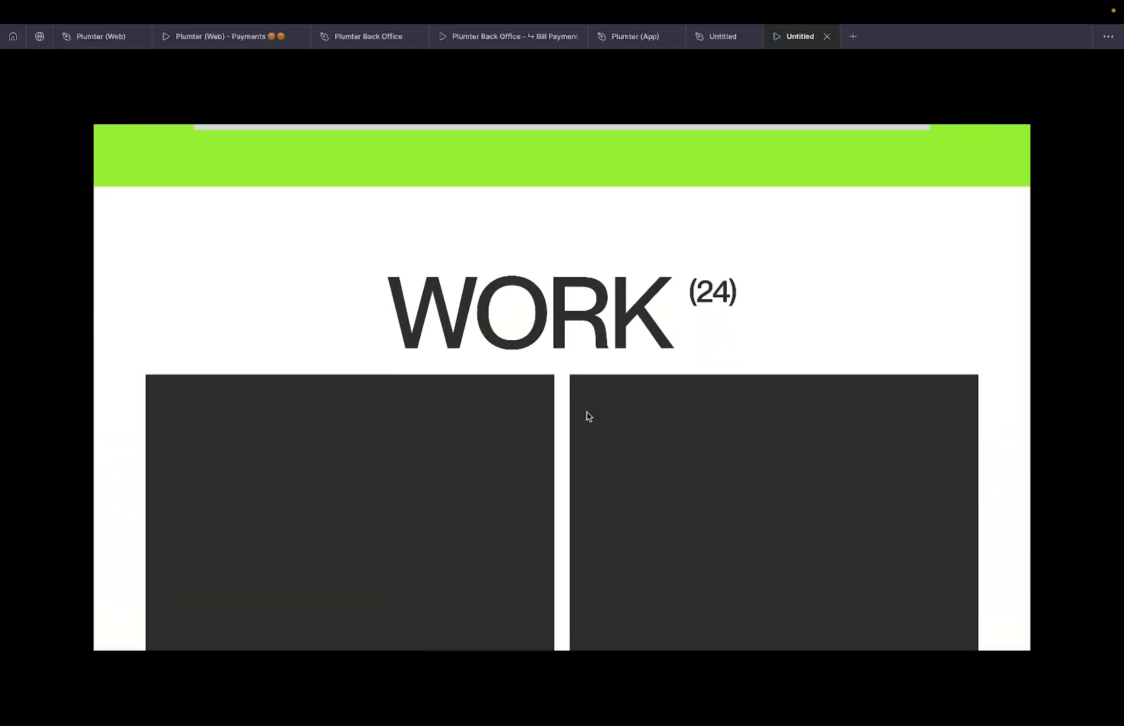
Scroll back and forth across the trigger bands in the preview to examine how the image resizes between states.
scroll(587, 417, "up", 8)
scroll(587, 417, "down", 5)
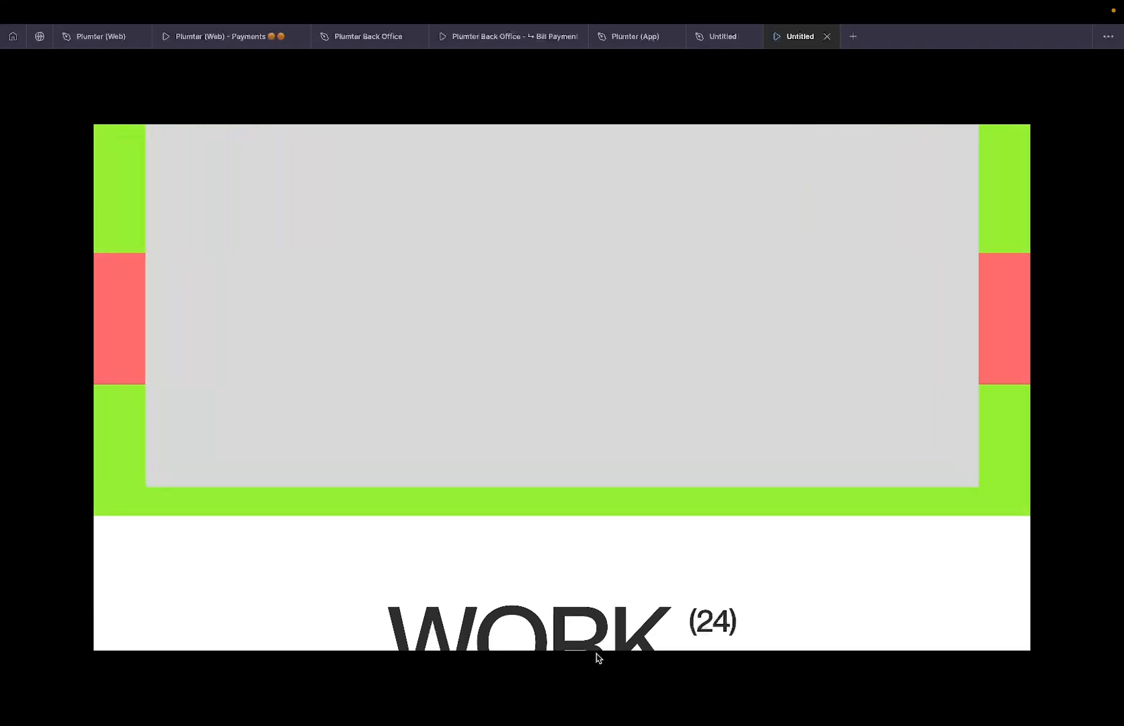
scroll(589, 626, "down", 1)
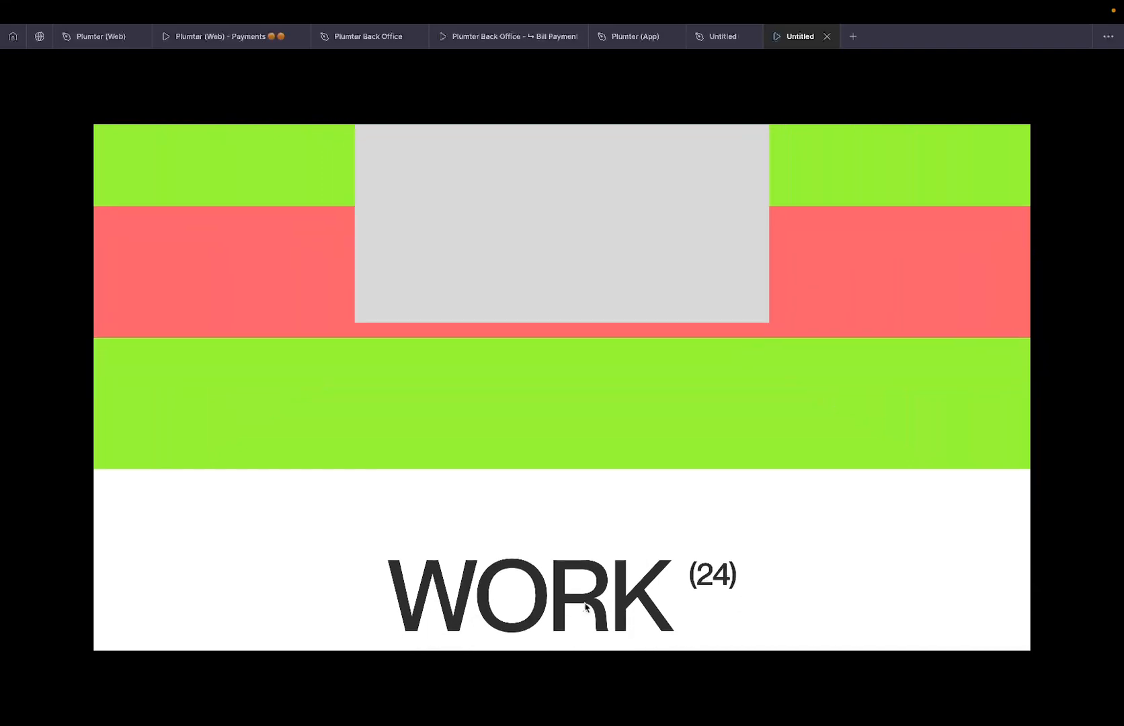
scroll(585, 608, "down", 2)
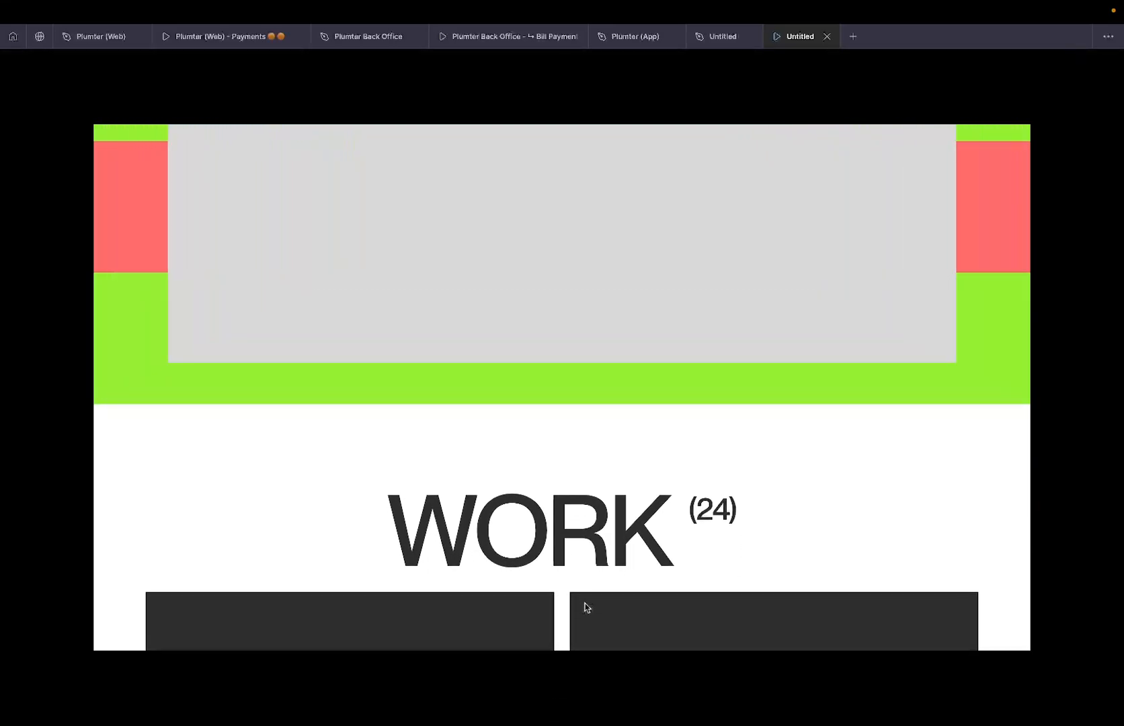
scroll(585, 608, "up", 1)
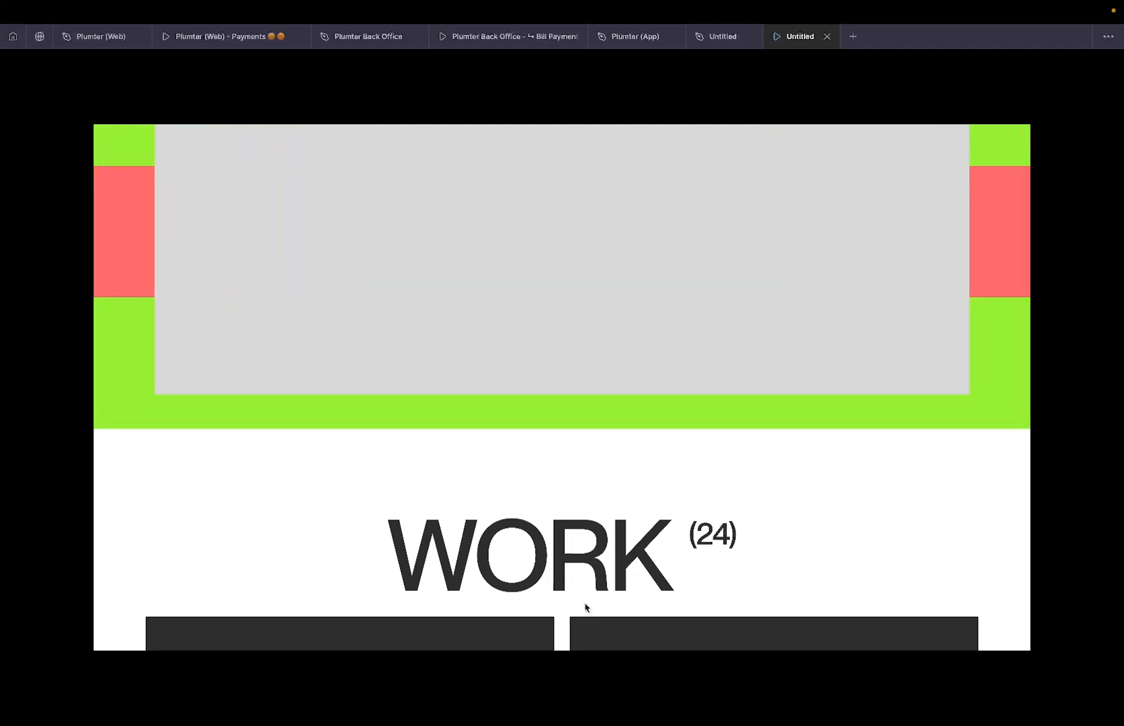
scroll(585, 608, "up", 10)
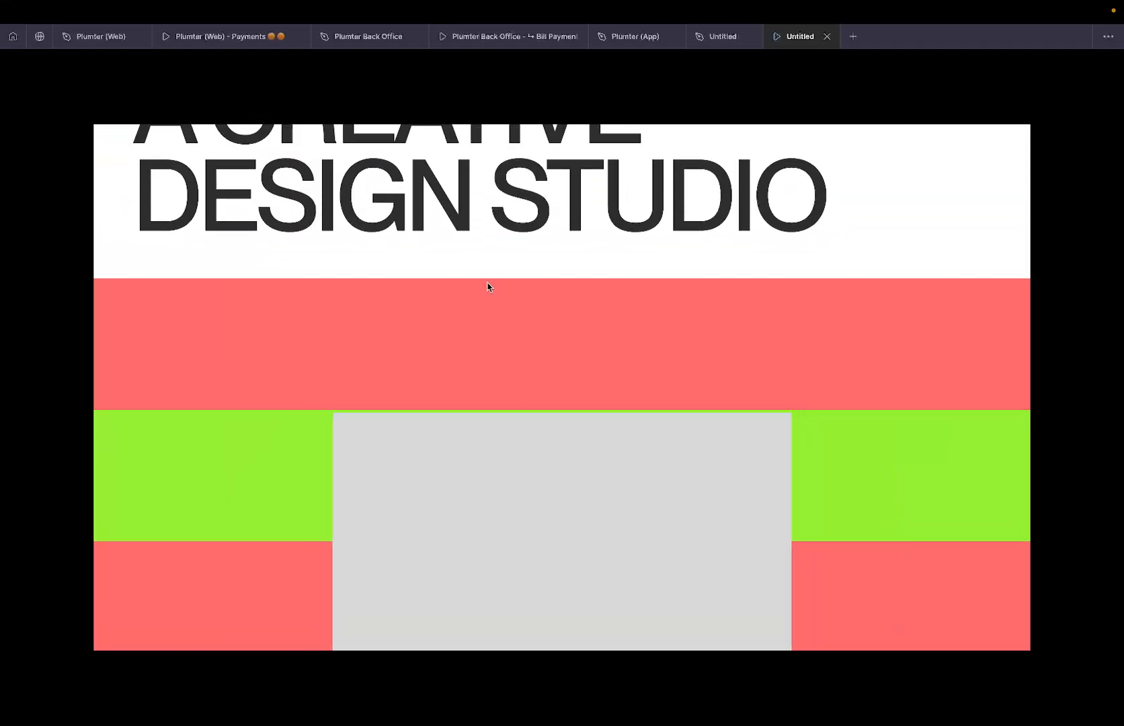
scroll(528, 344, "down", 1)
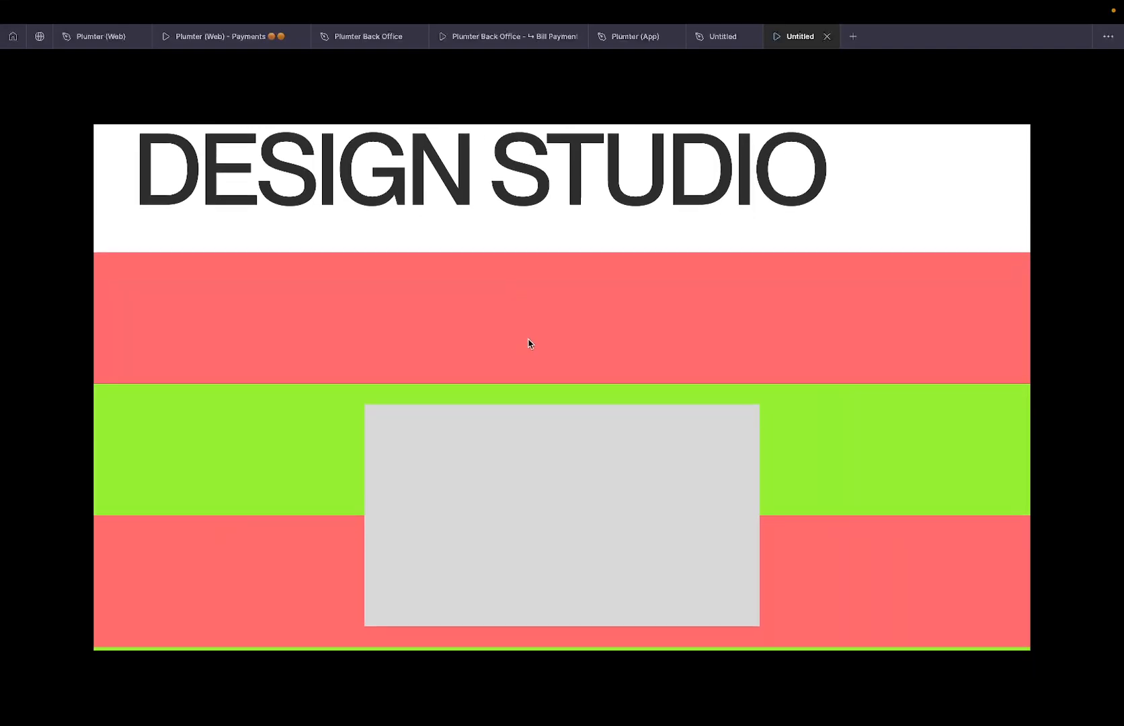
scroll(528, 344, "down", 5)
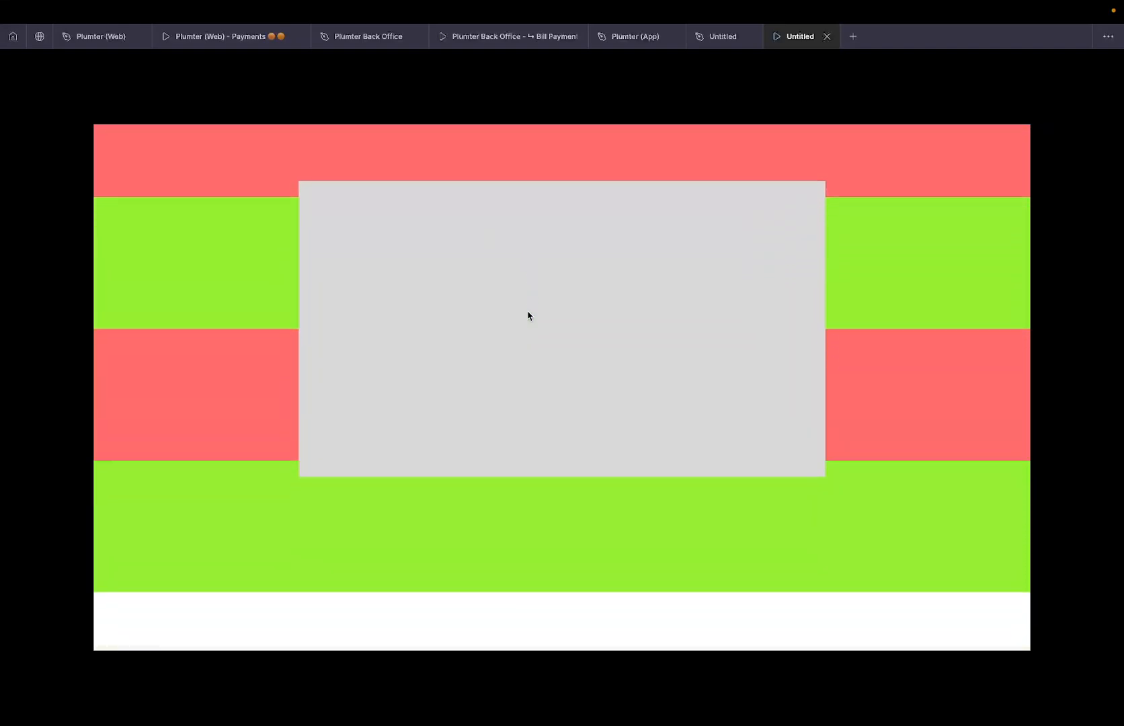
scroll(529, 323, "down", 1)
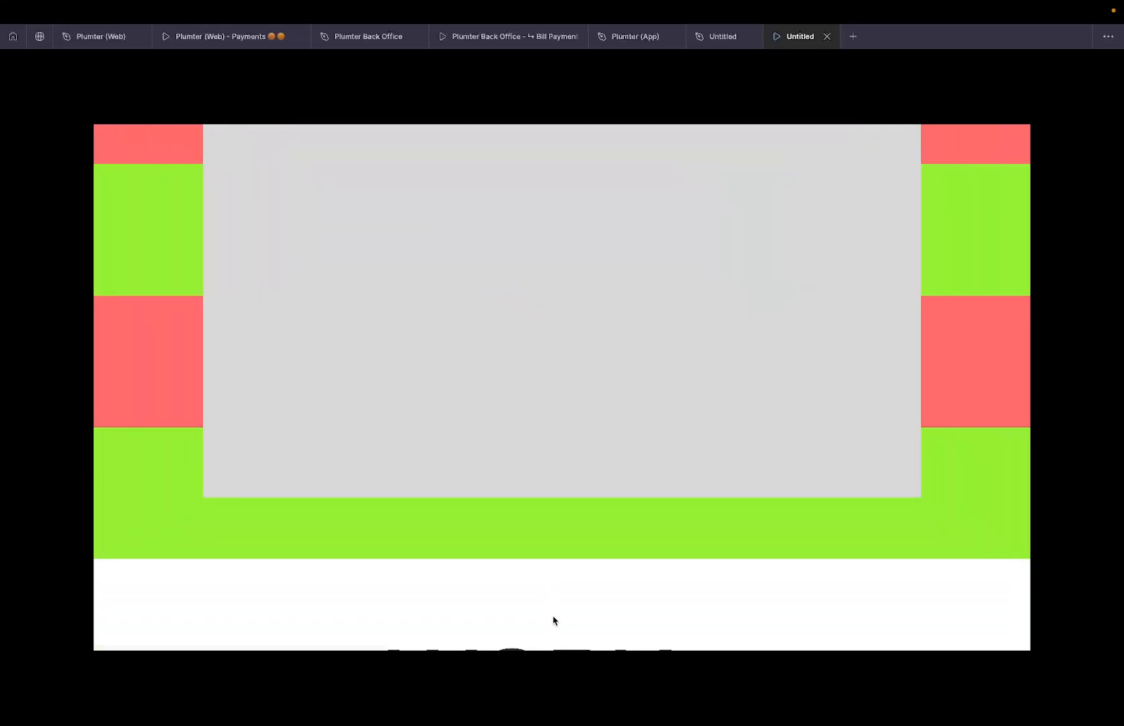
Switch from the preview to the design file and examine the Image Section states and the prototype interactions on the Default state's triggers.
left_click(713, 35)
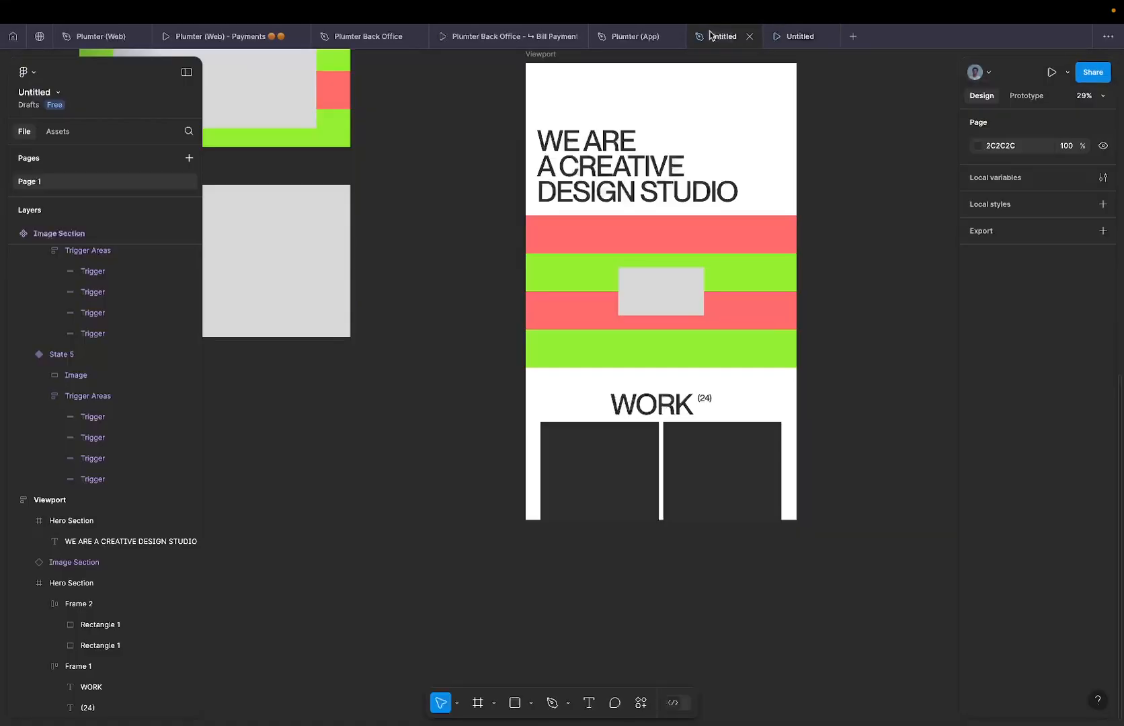
scroll(679, 249, "left", 10)
scroll(679, 249, "up", 5)
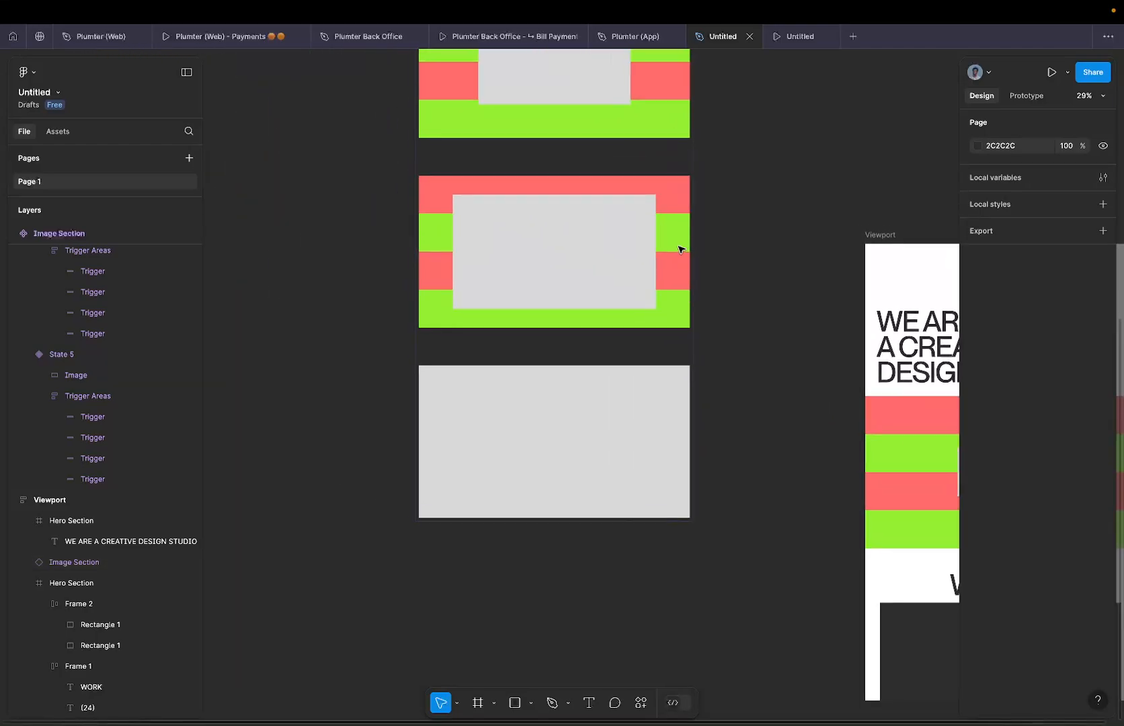
left_click(620, 245)
scroll(620, 245, "down", 3)
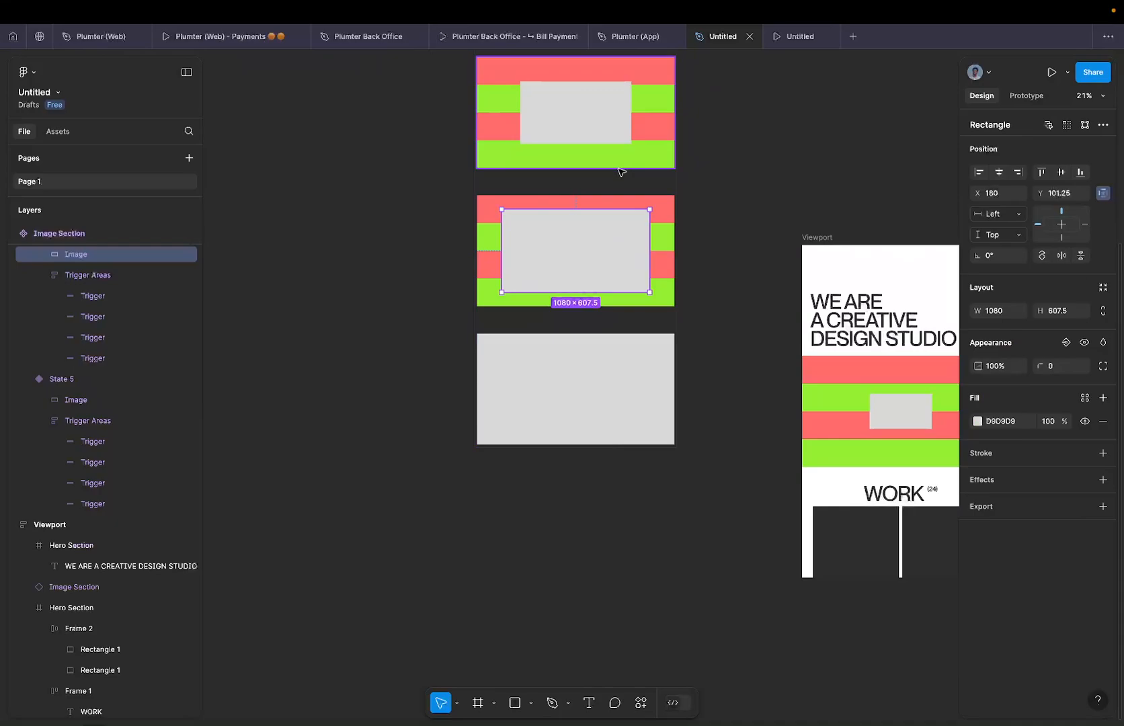
scroll(620, 172, "up", 5)
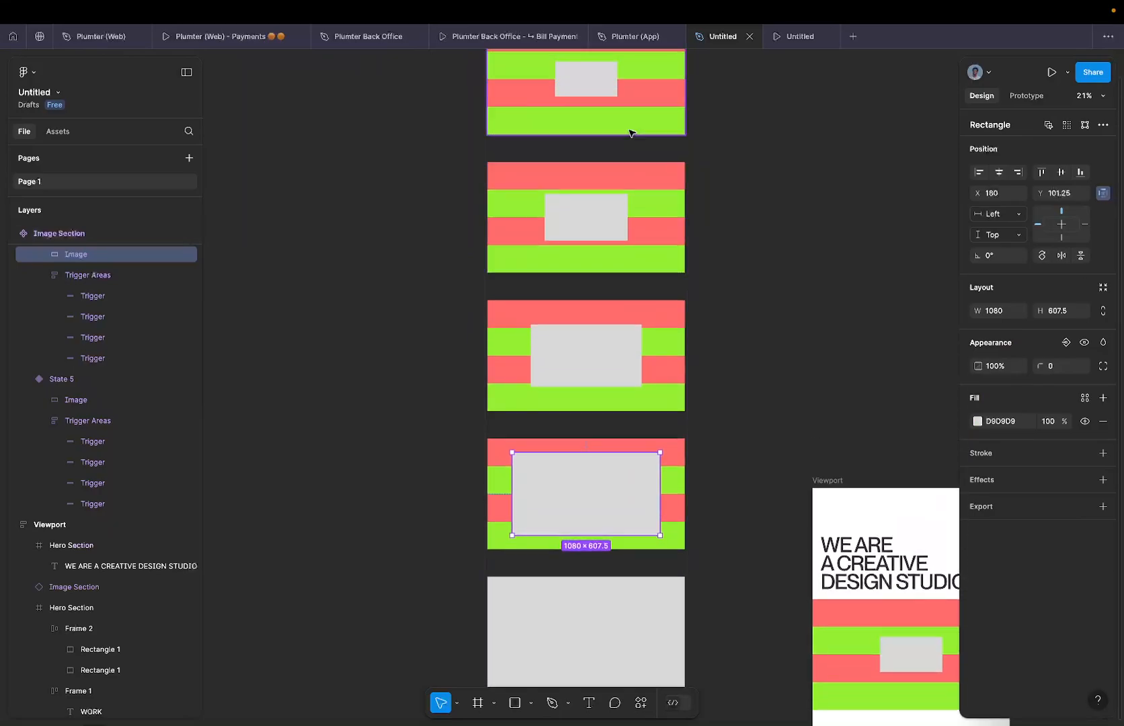
scroll(631, 132, "up", 2)
left_click(620, 96)
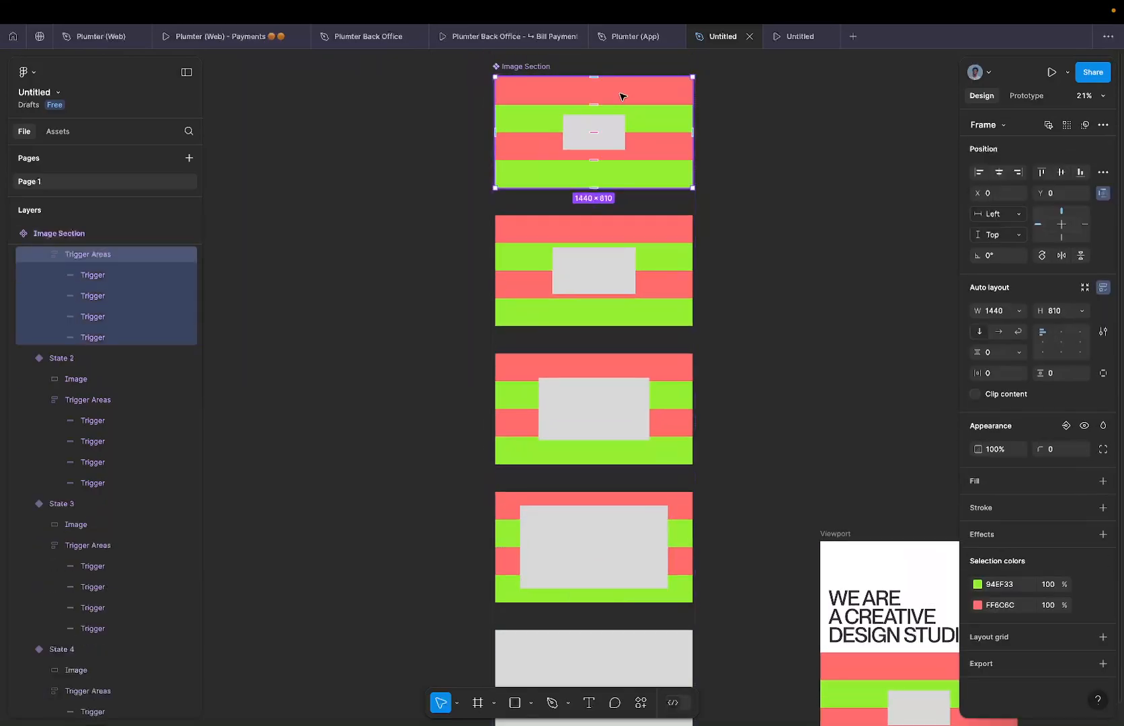
left_click(620, 96)
left_click(1029, 98)
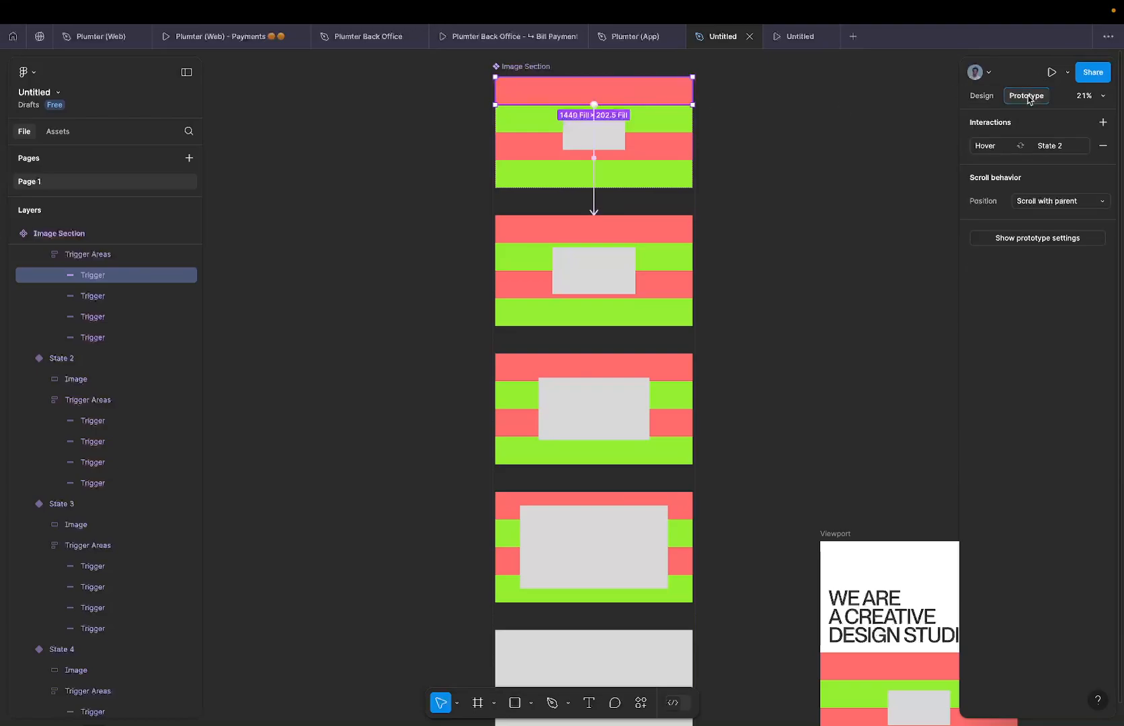
left_click(734, 109)
left_click(639, 110)
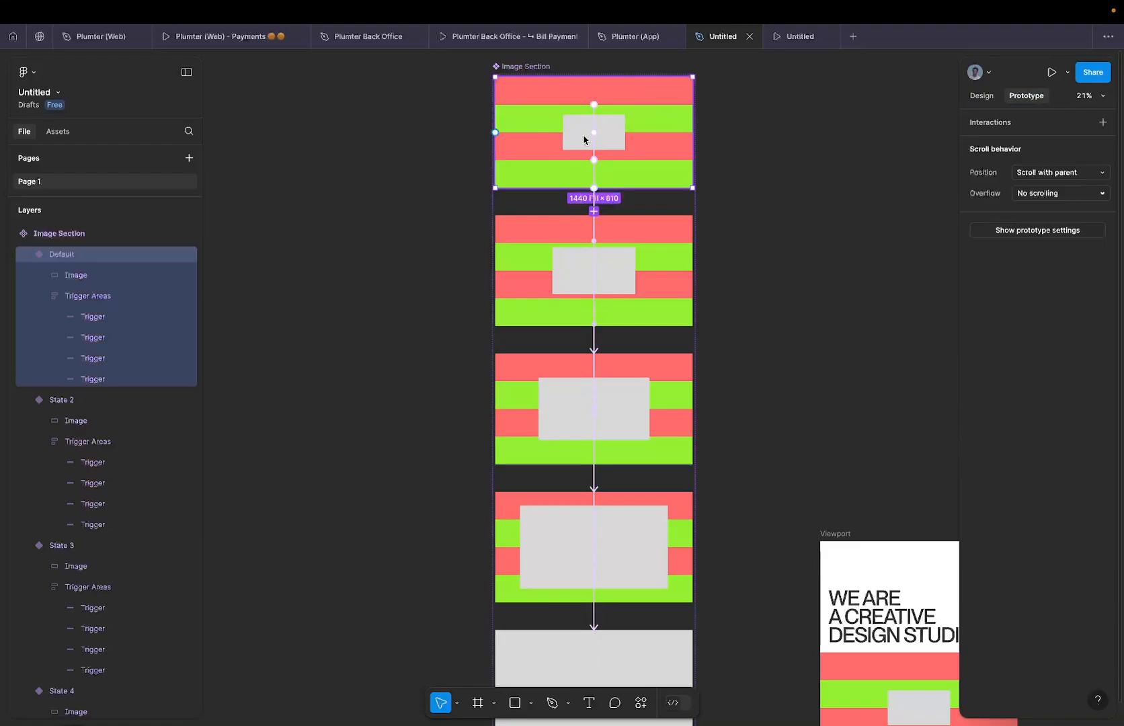
key("Return")
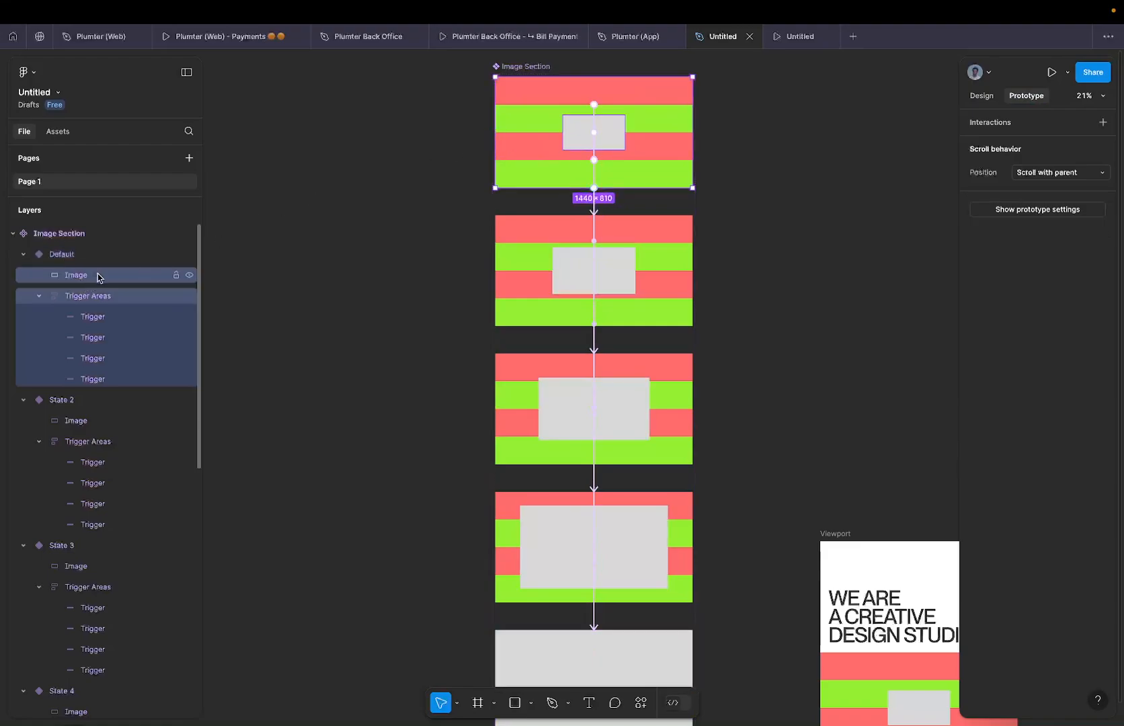
Select the first trigger band in all five Image Section states and set its State 2 interaction's trigger to Mouse enter.
double_click(571, 89)
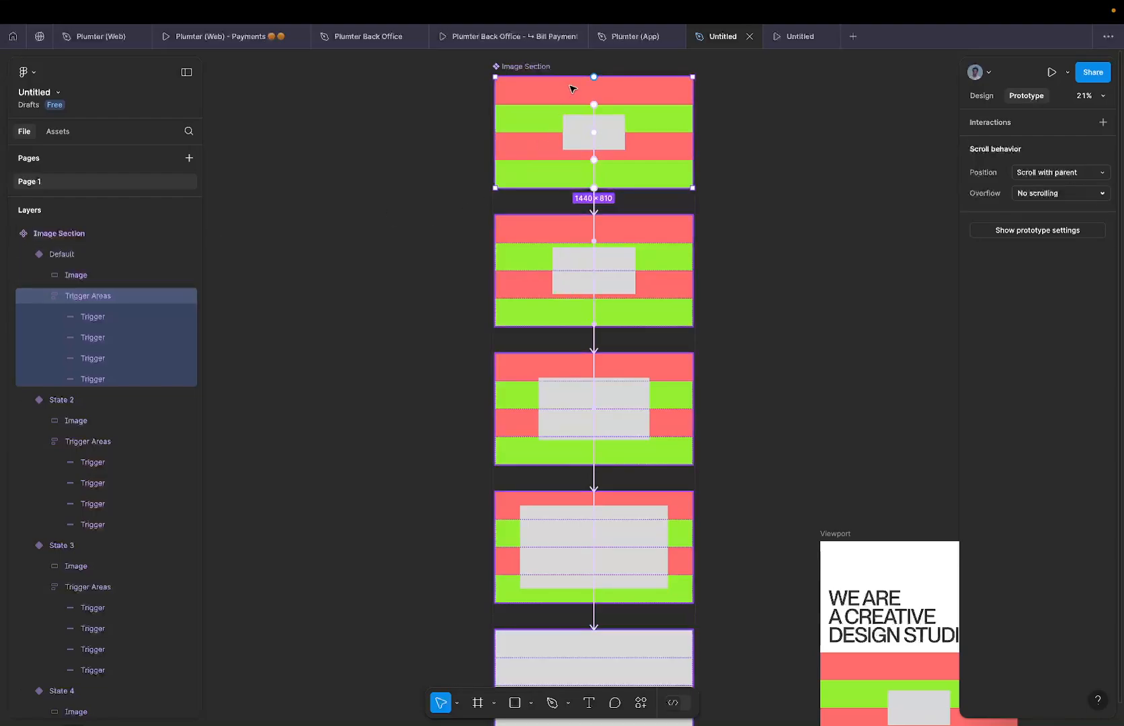
left_click(982, 96)
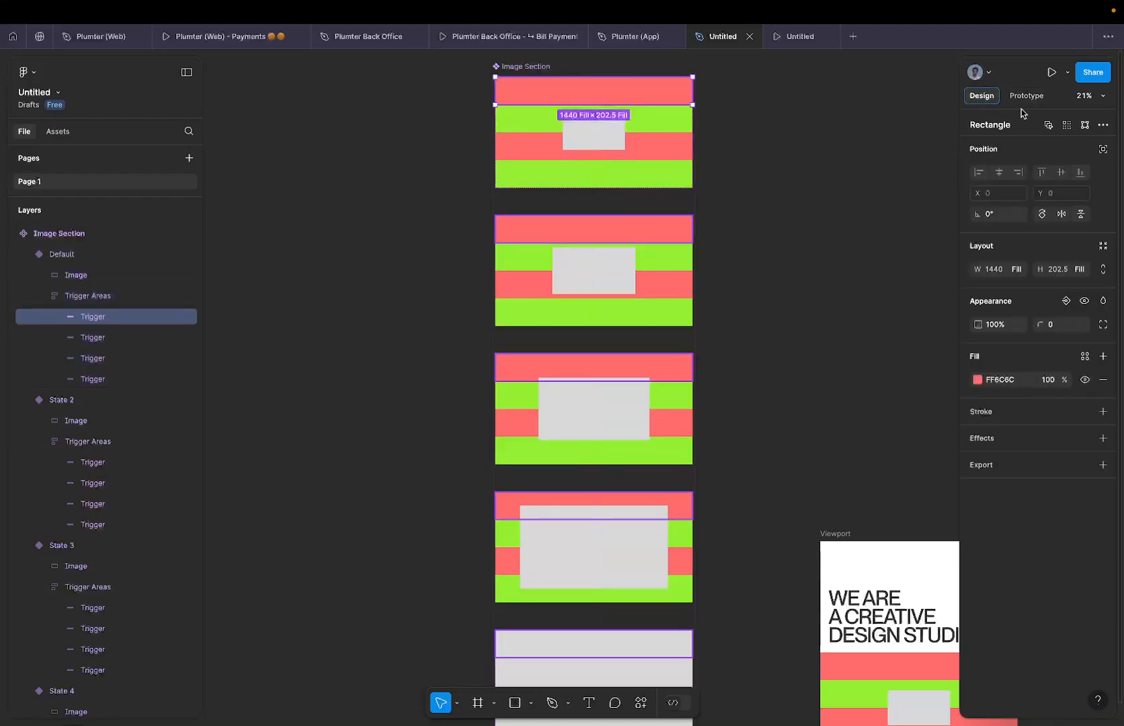
left_click(1066, 126)
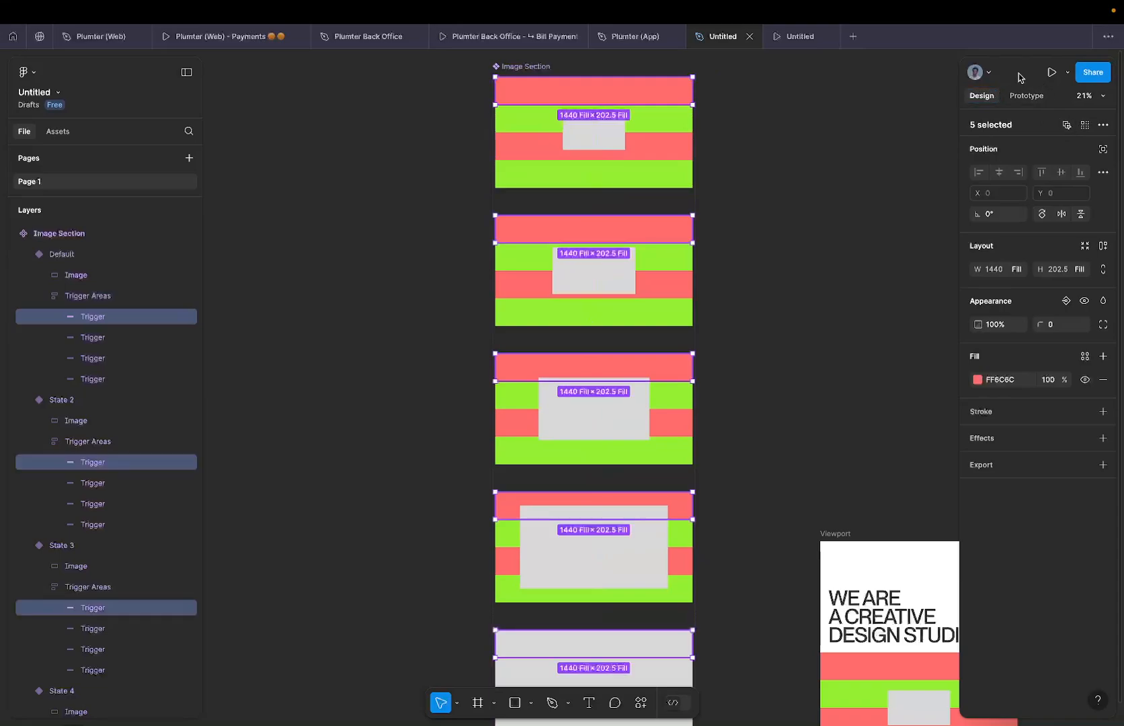
left_click(1027, 95)
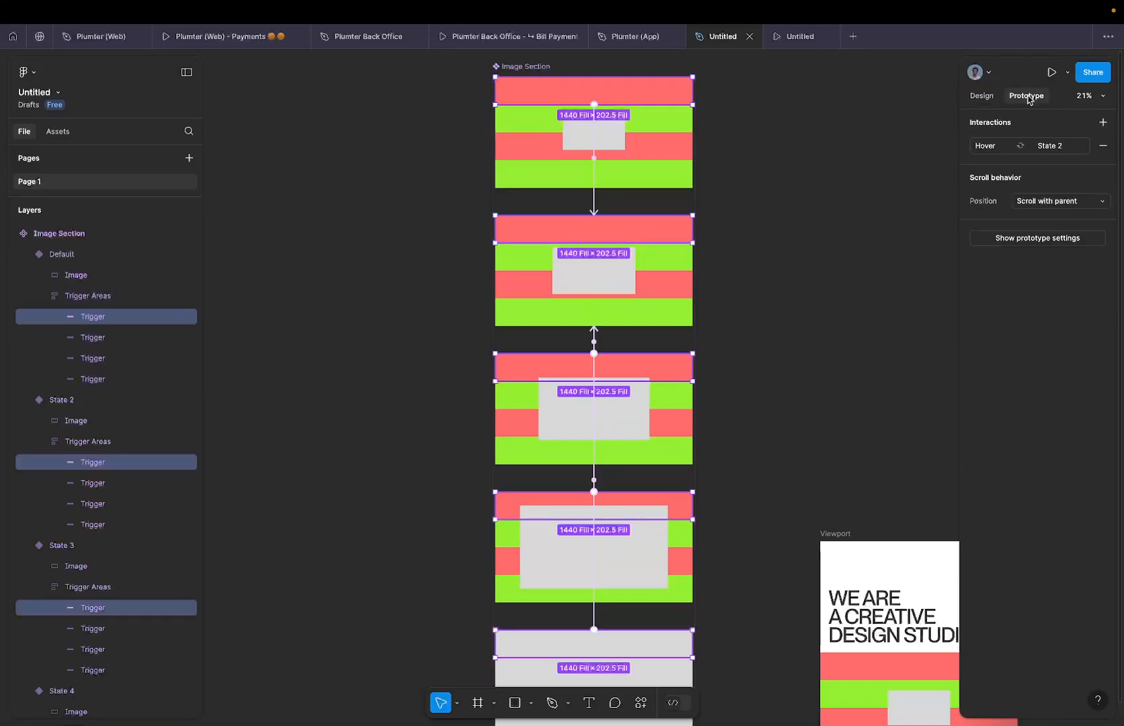
left_click(993, 149)
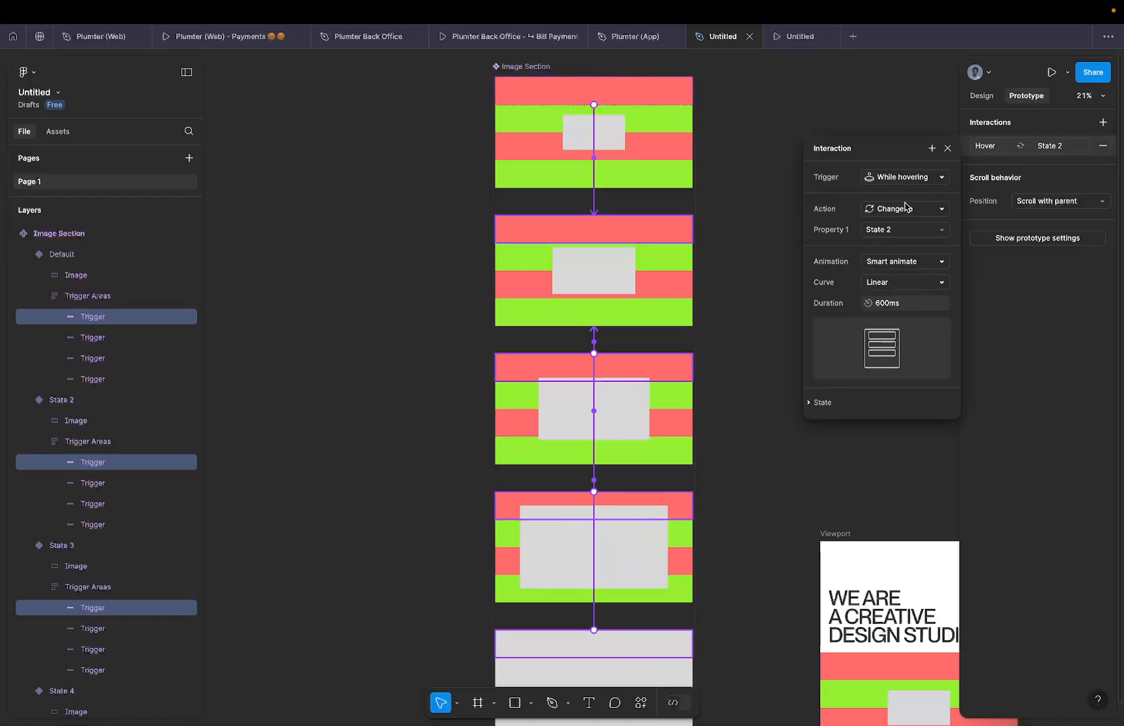
left_click(907, 181)
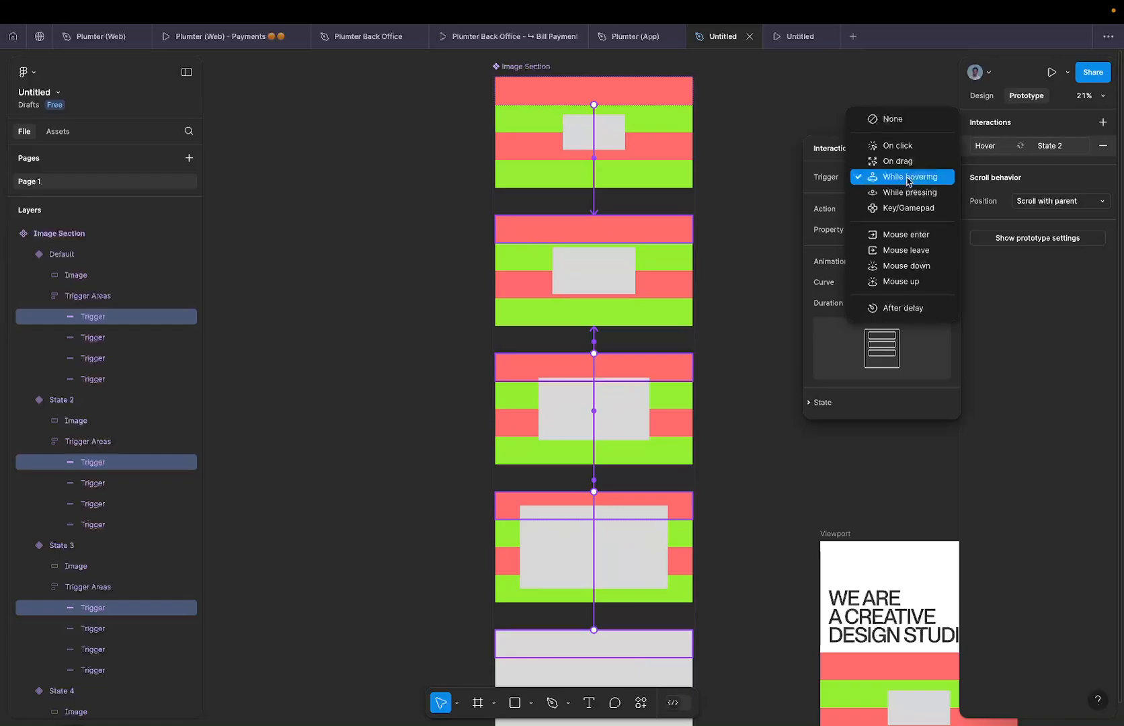
left_click(912, 235)
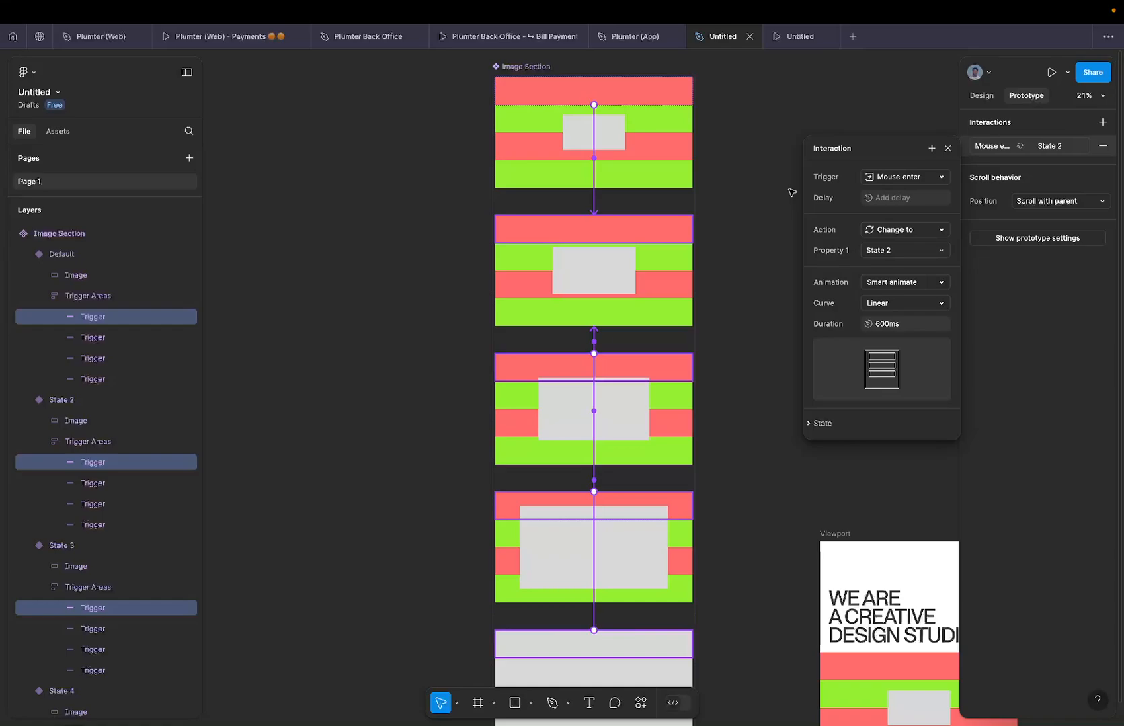
Select the second trigger band in all five states and set its State 3 interaction's trigger to Mouse enter.
left_click(657, 121)
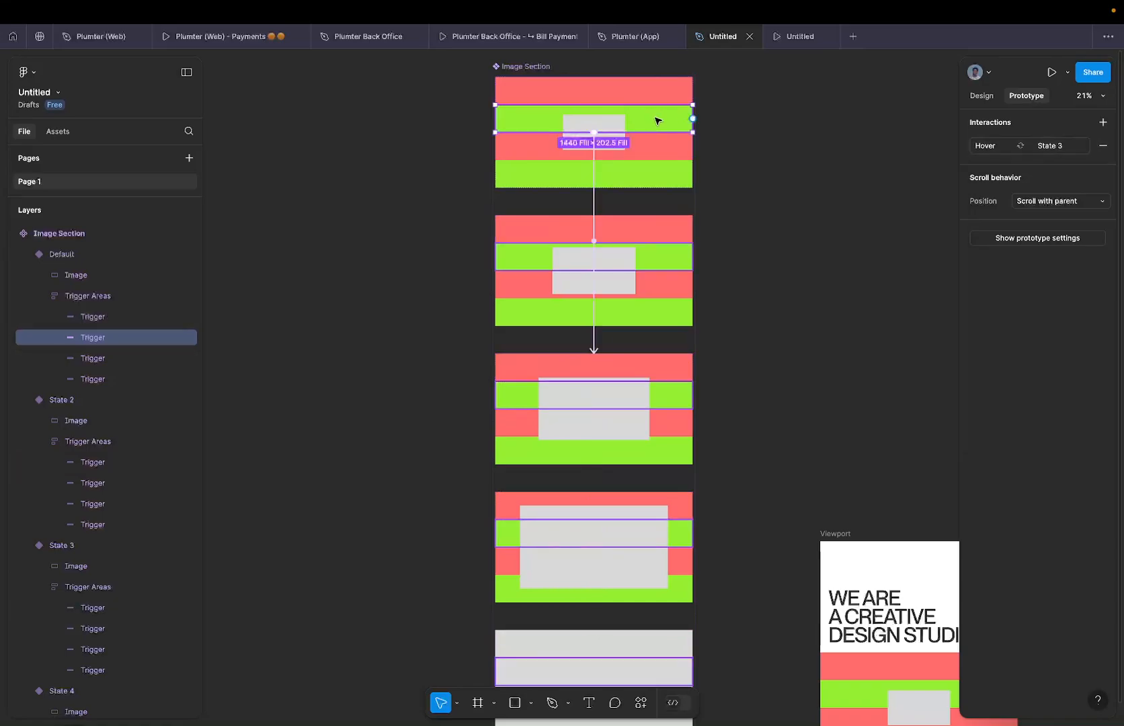
left_click(981, 96)
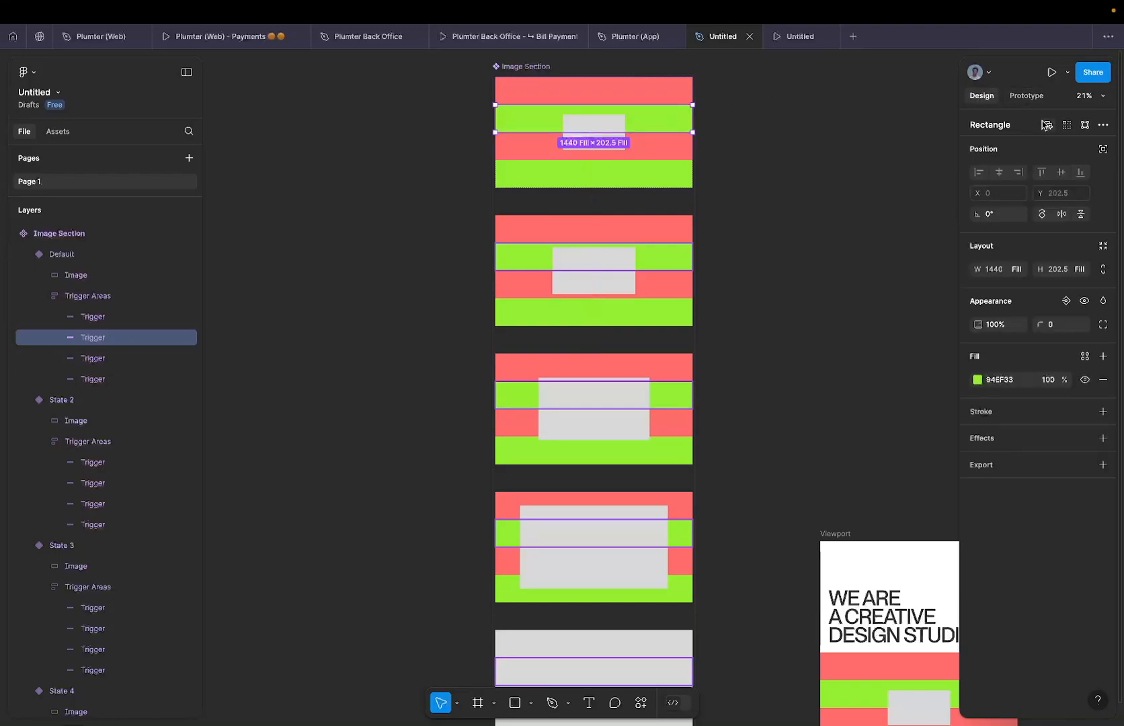
left_click(1067, 125)
left_click(1024, 98)
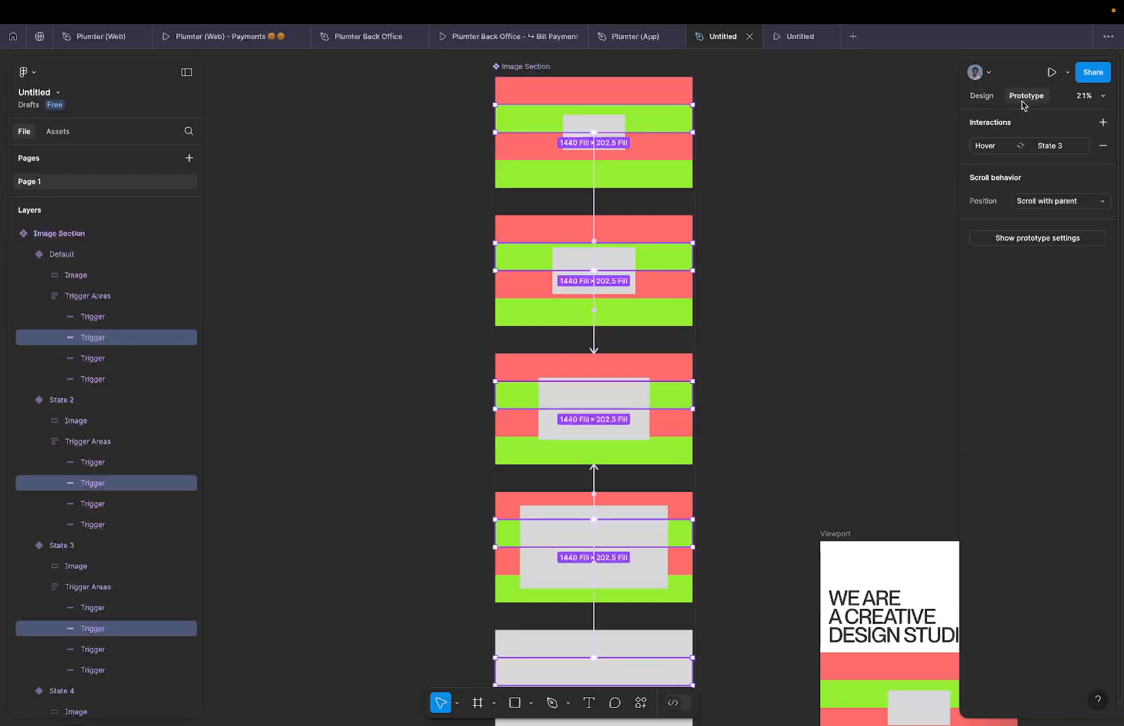
left_click(1002, 145)
left_click(909, 178)
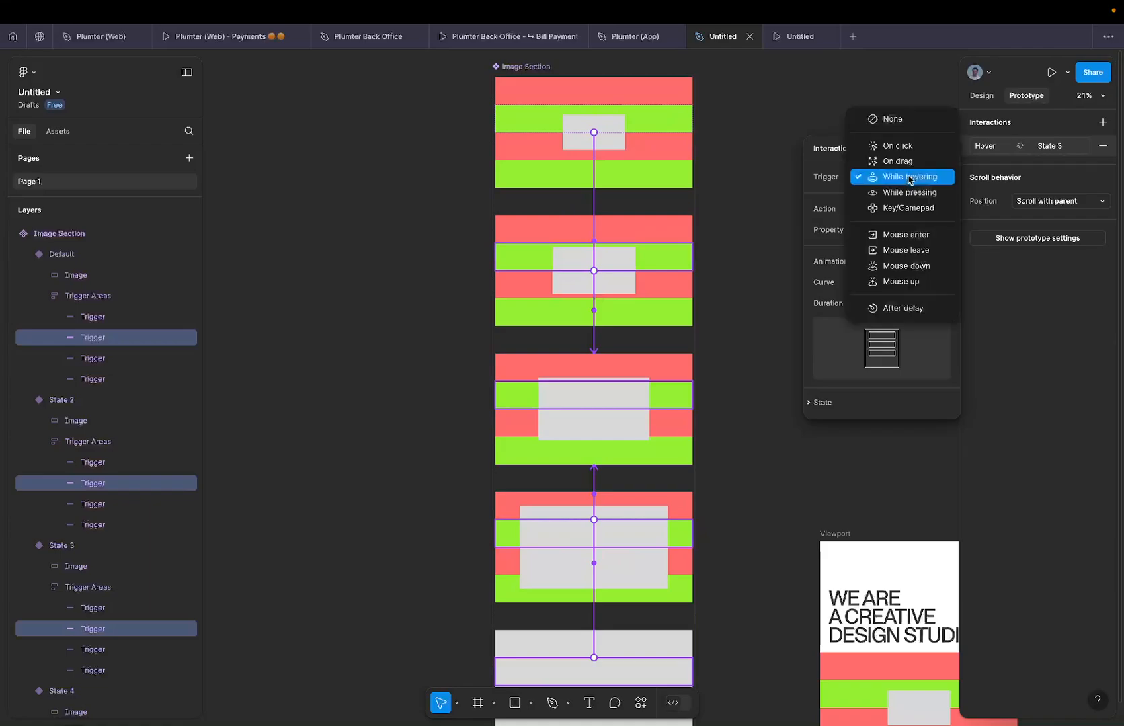
left_click(914, 232)
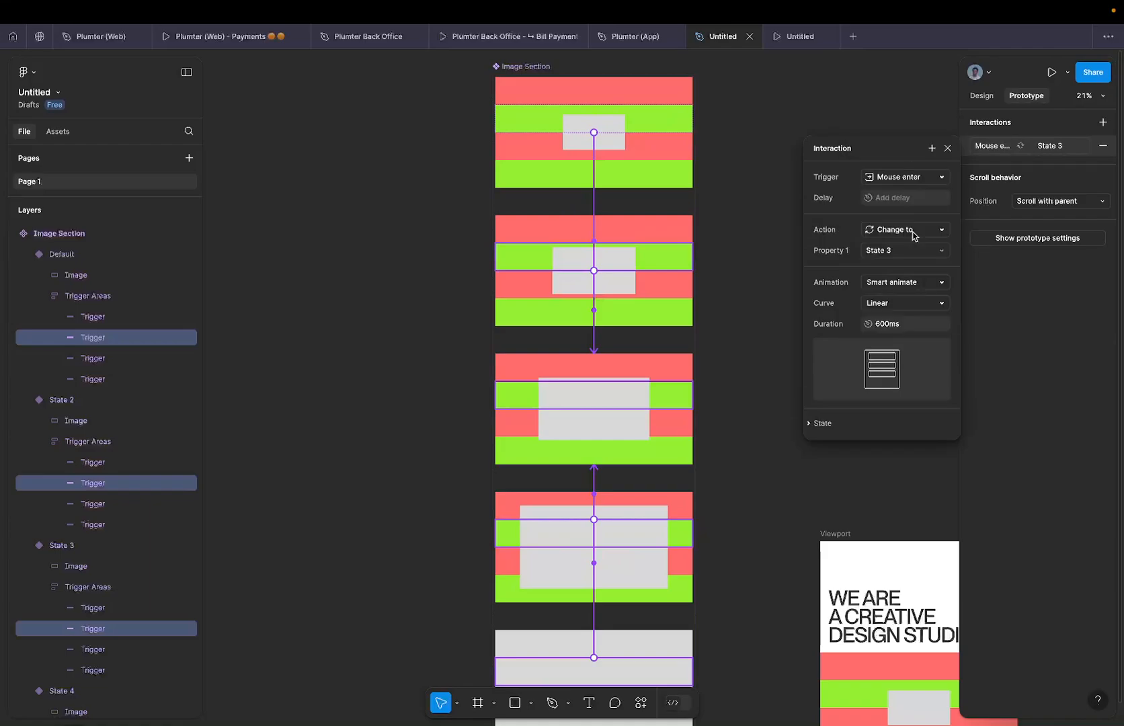
left_click(670, 287)
left_click(665, 143)
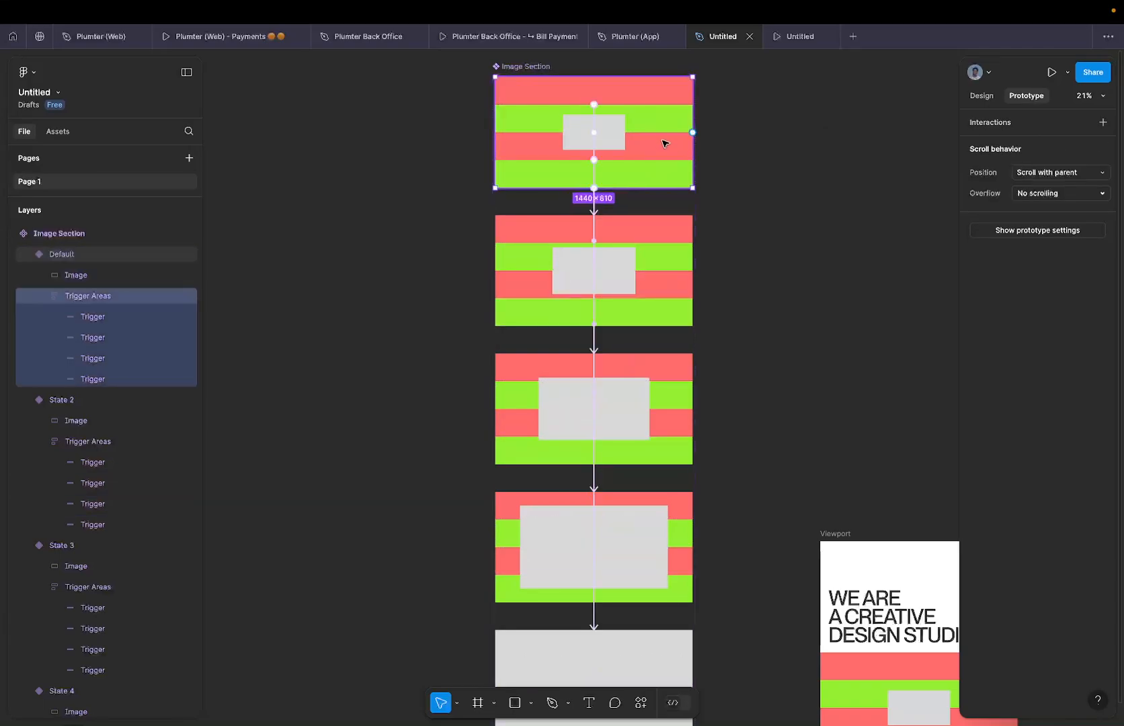
left_click(664, 143)
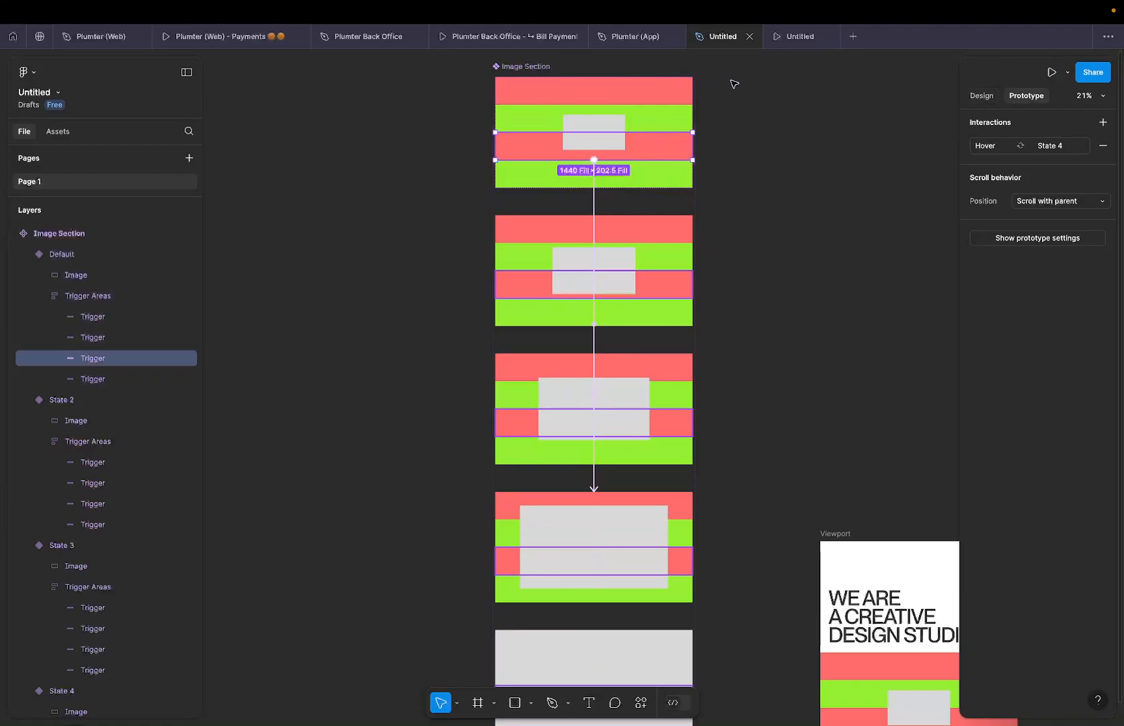
left_click(655, 272)
left_click(656, 272)
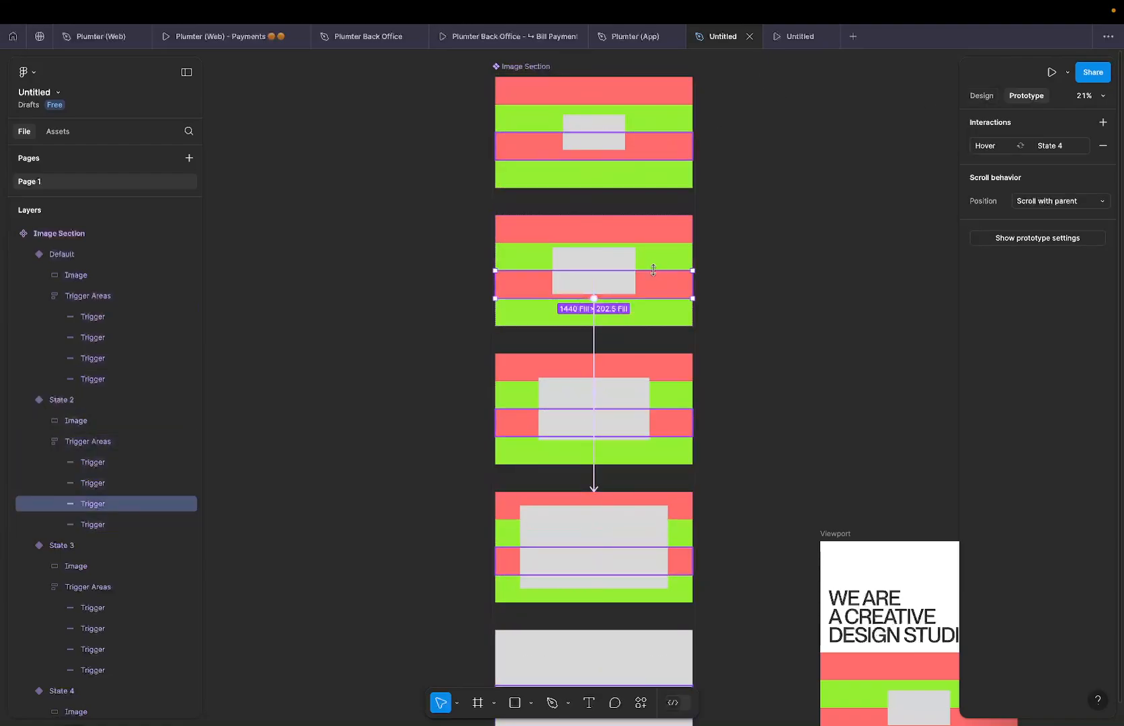
left_click(663, 266)
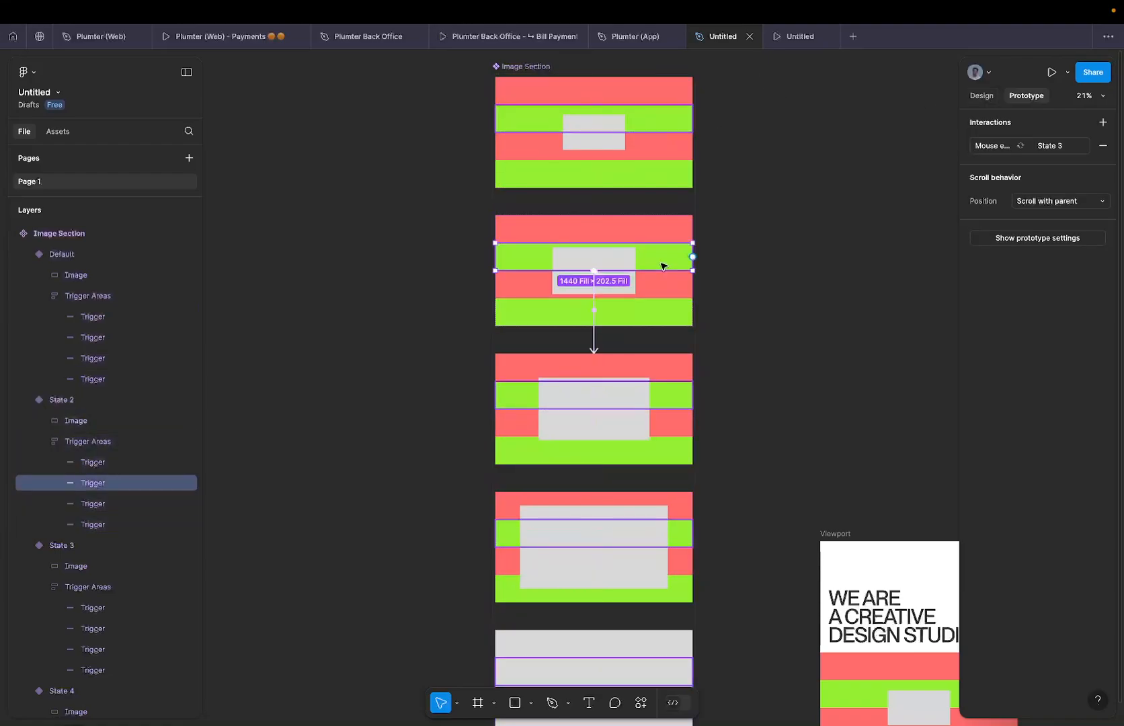
left_click(662, 237)
scroll(662, 237, "up", 2)
left_click(652, 140)
left_click(650, 113)
left_click(651, 153)
Select the third trigger band in all five states and set its State 4 interaction's trigger to Mouse enter.
left_click(656, 144)
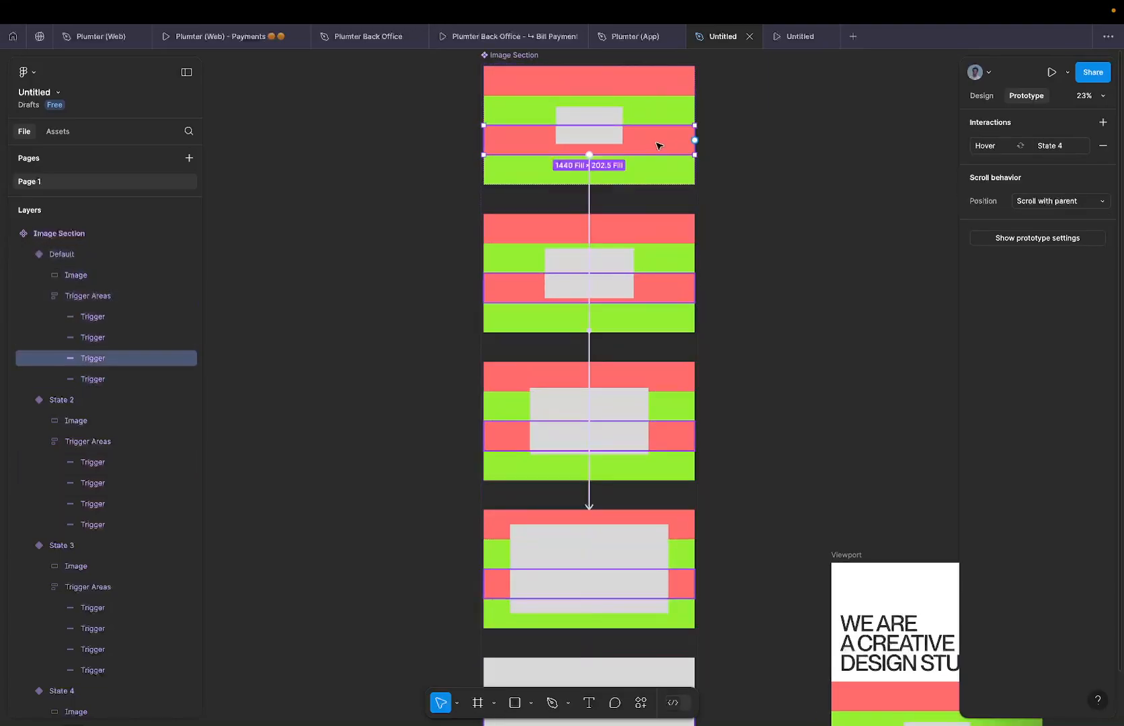
left_click(977, 98)
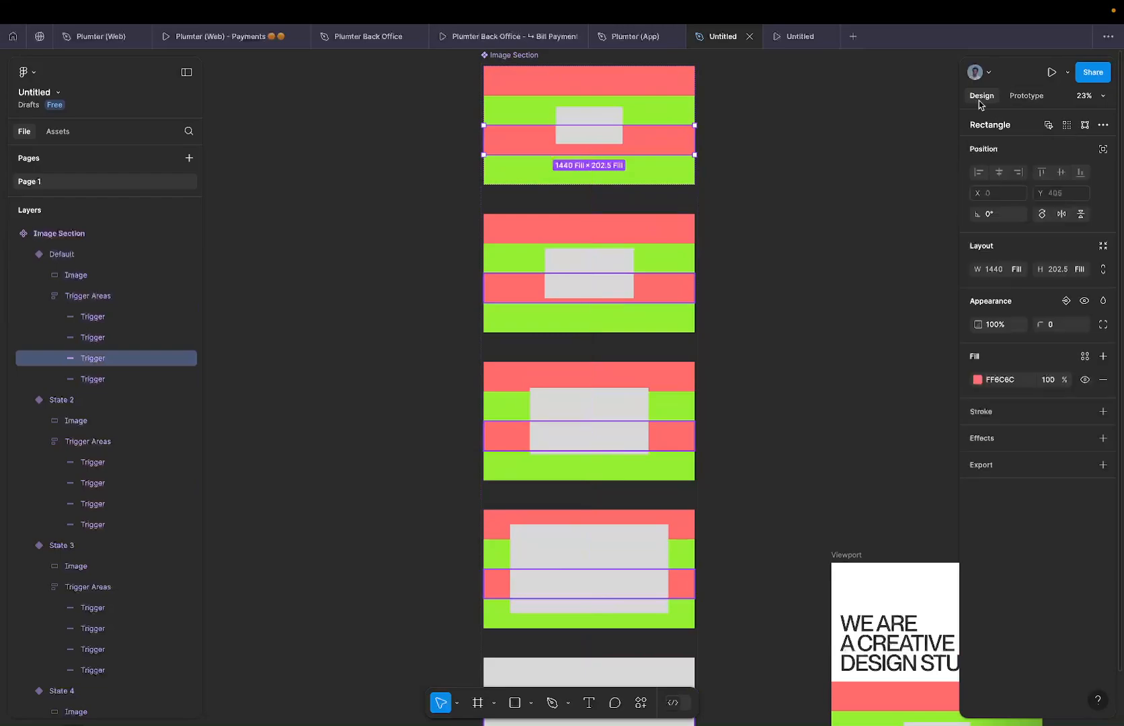
left_click(1067, 125)
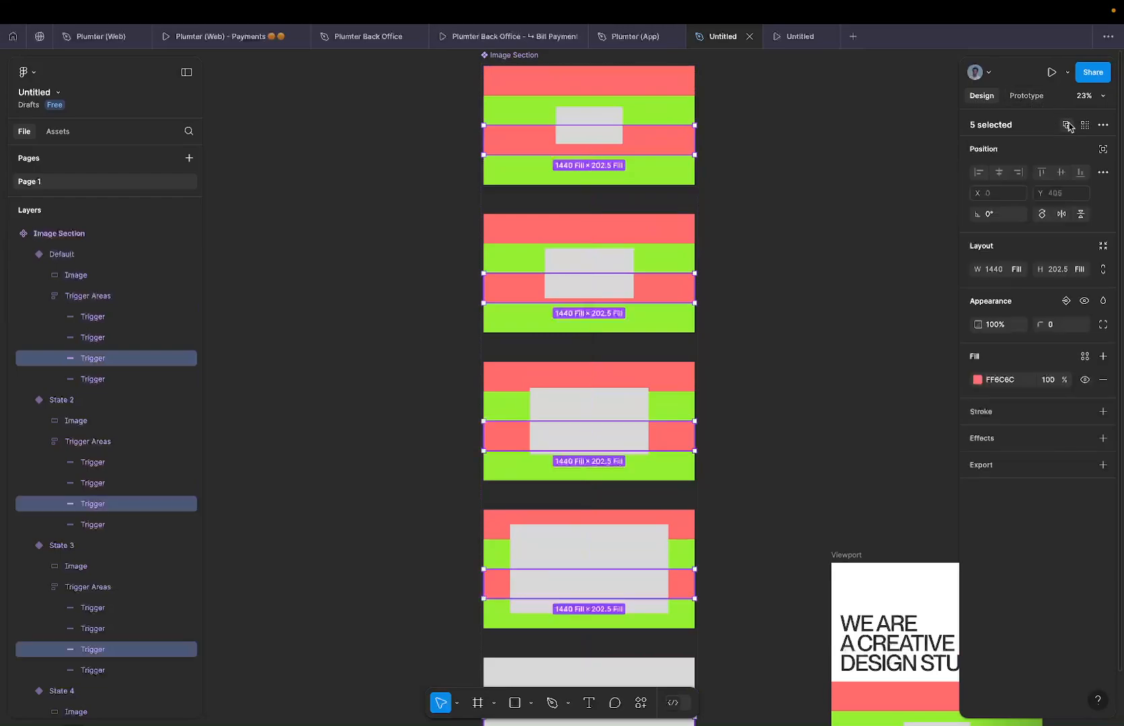
left_click(1026, 97)
left_click(991, 146)
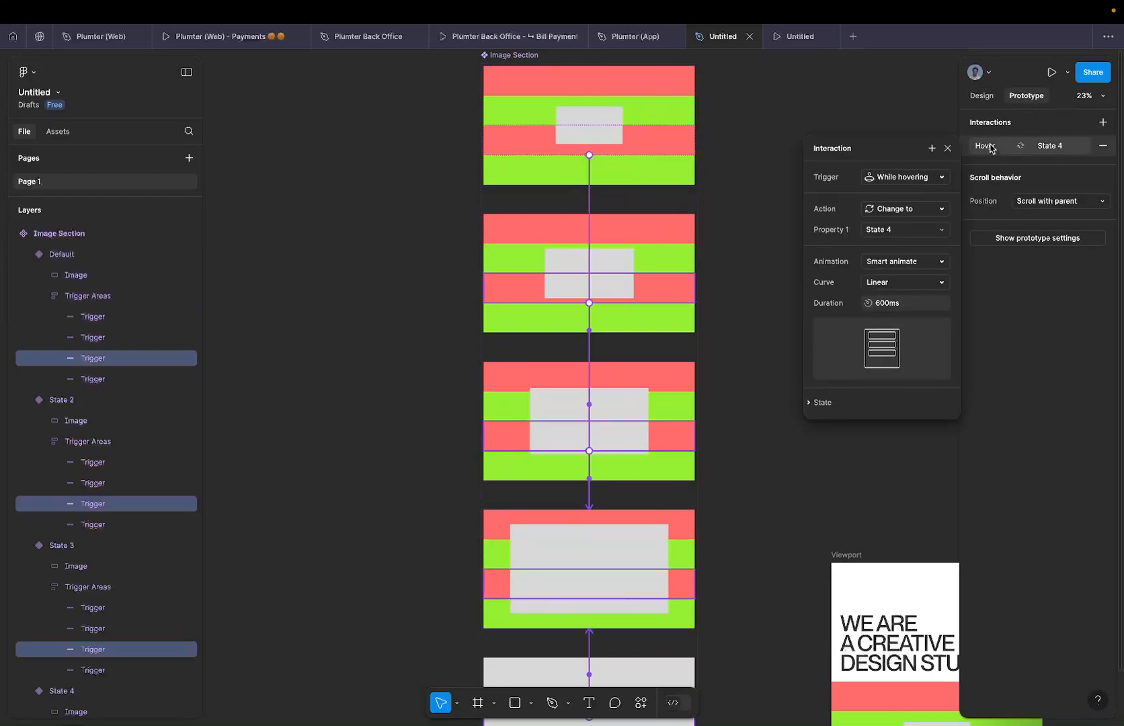
left_click(908, 179)
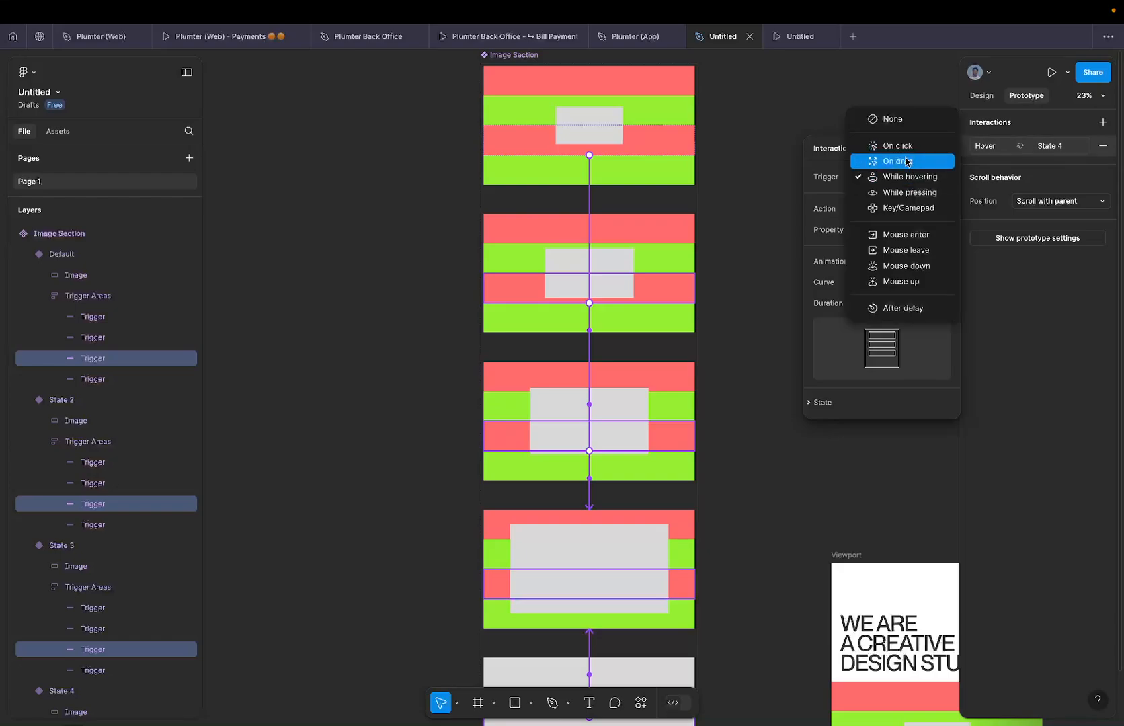
left_click(907, 235)
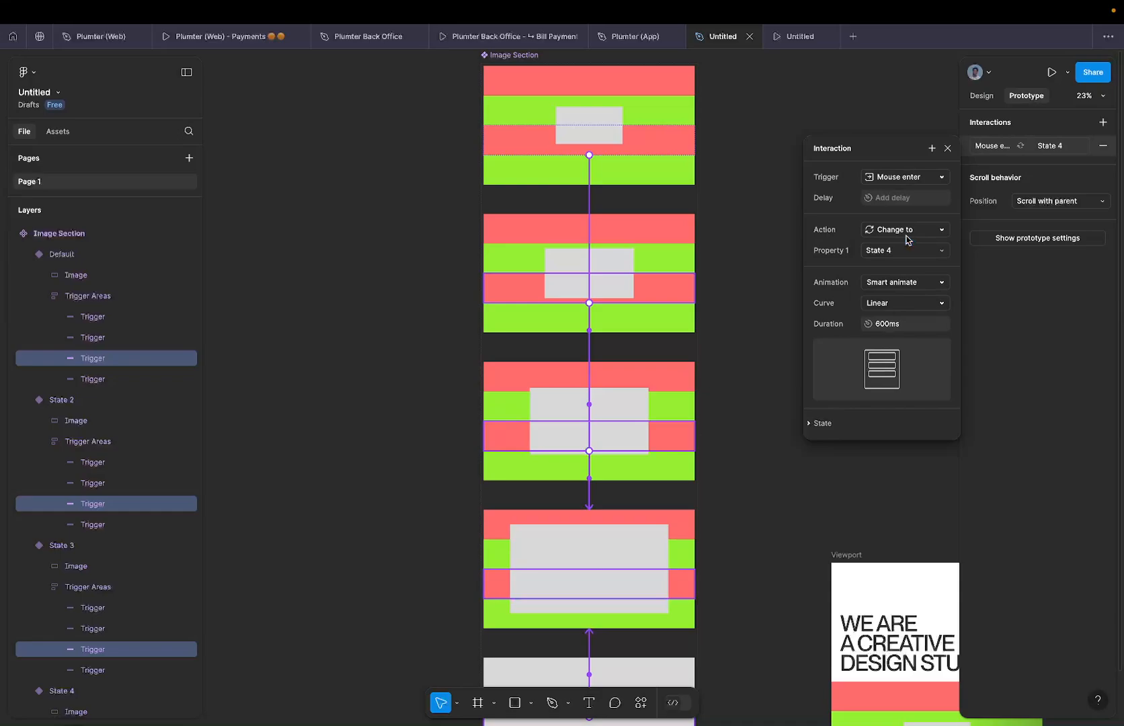
Select the fourth trigger band in all five states and set its State 5 interaction's trigger to Mouse enter.
left_click(639, 169)
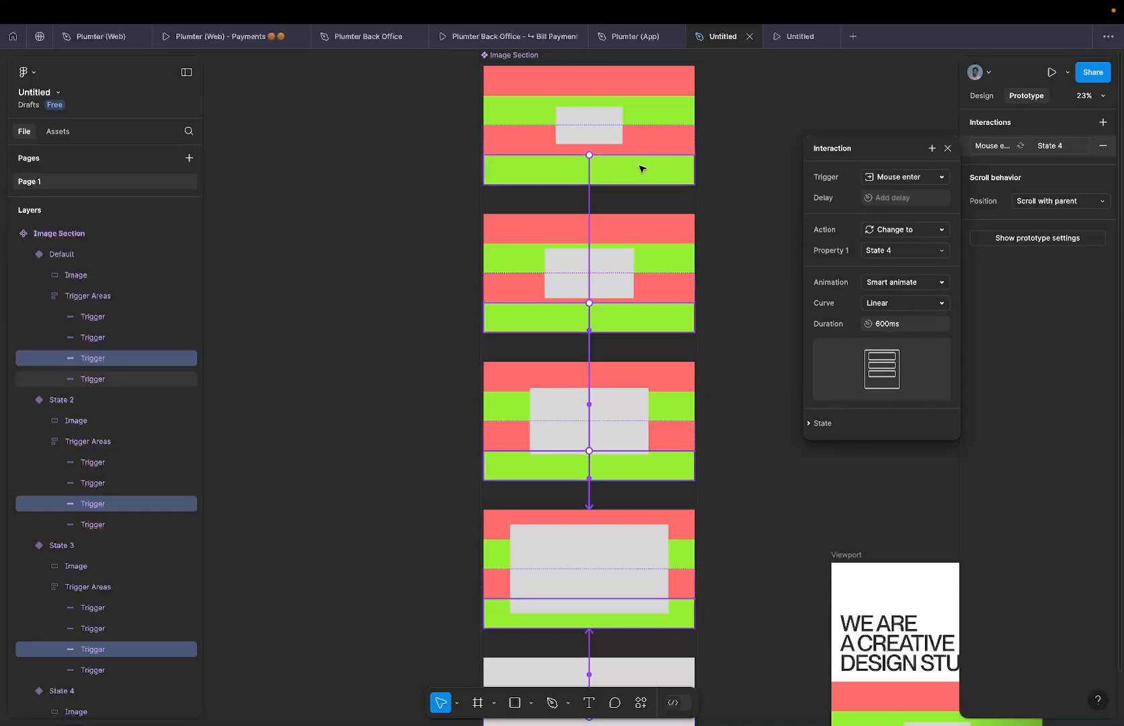
left_click(982, 96)
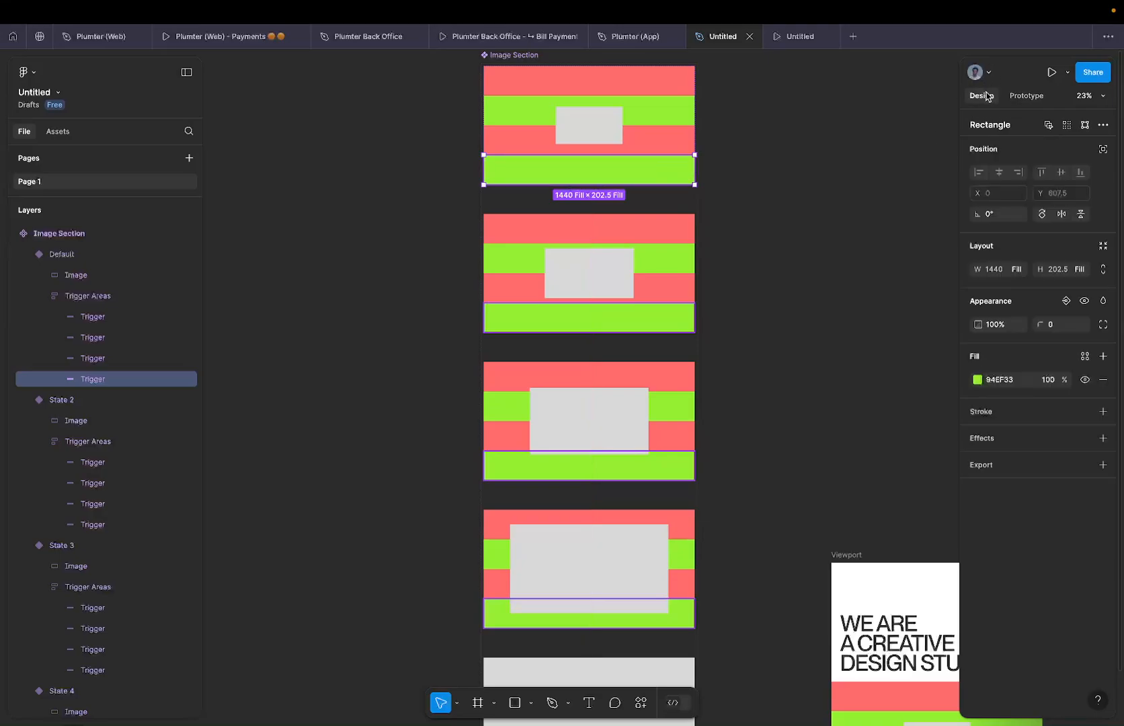
left_click(1067, 126)
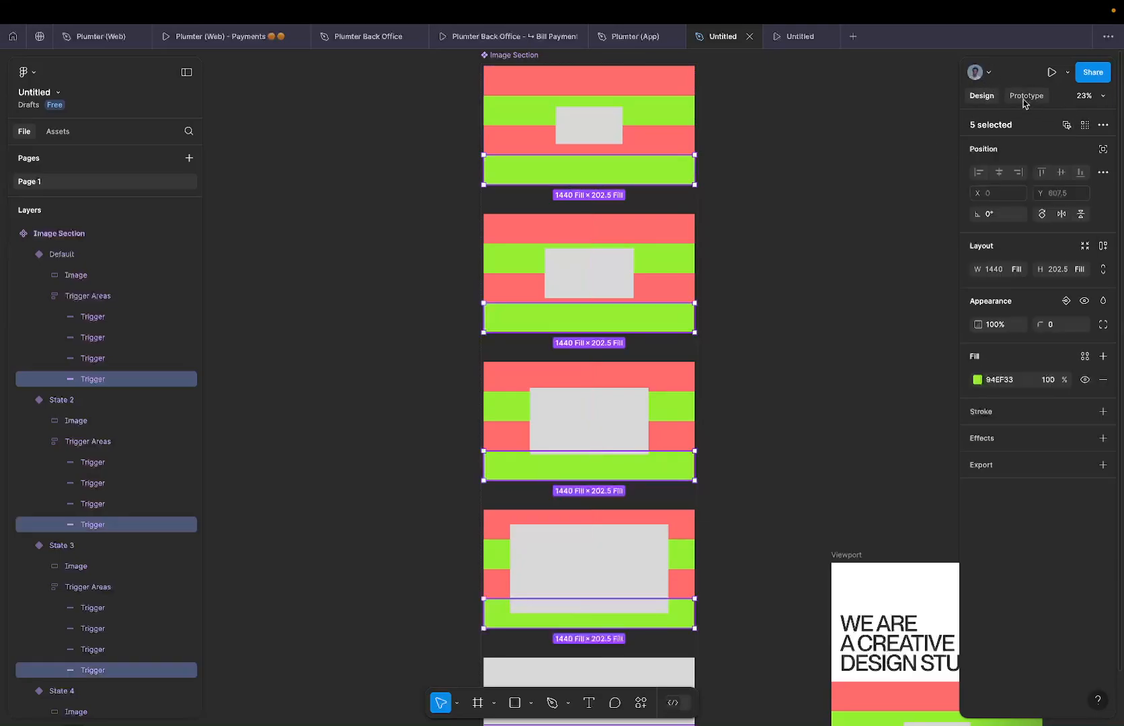
left_click(1026, 95)
left_click(985, 148)
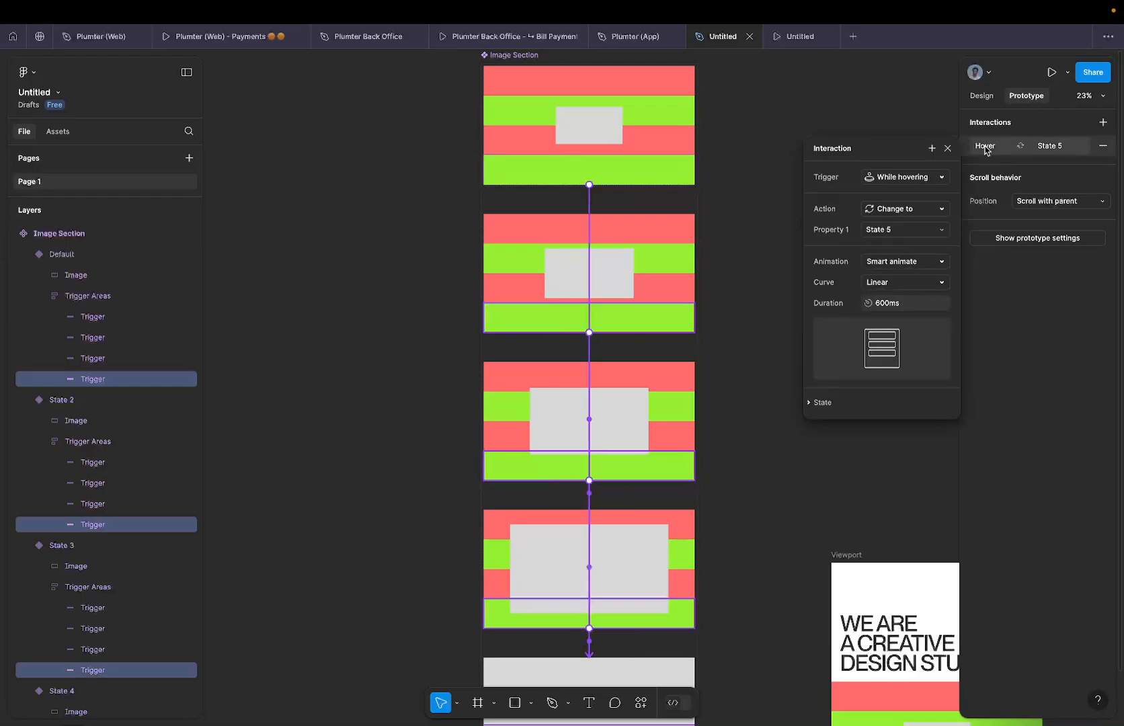
left_click(913, 181)
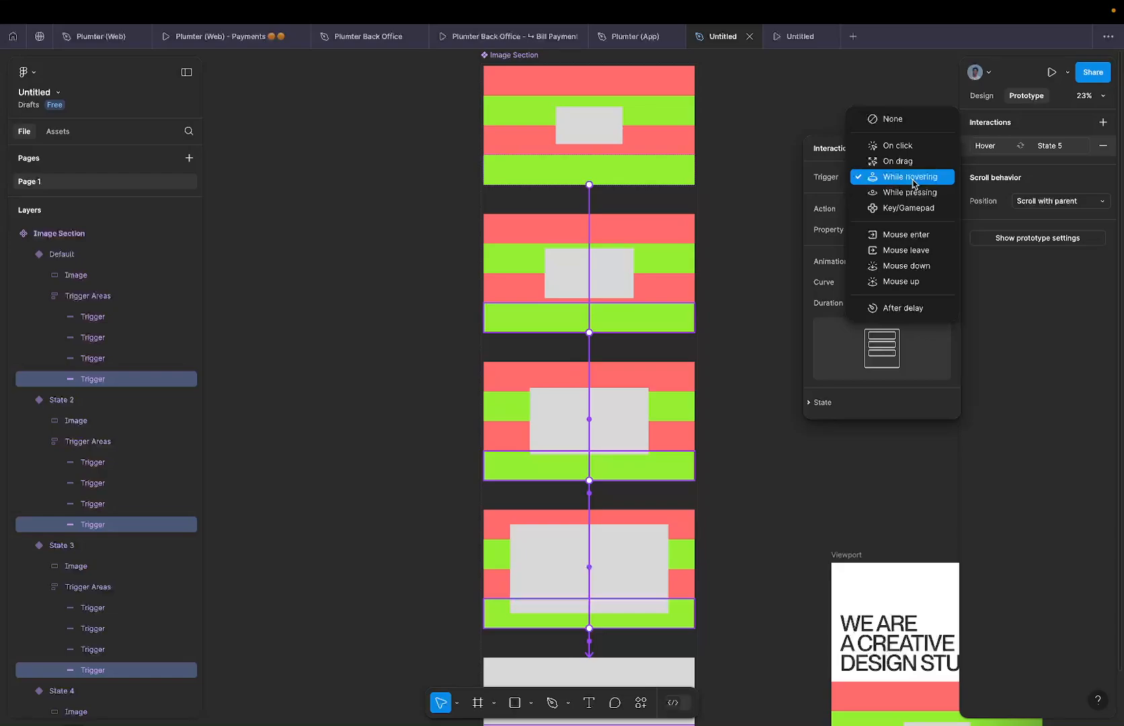
left_click(905, 236)
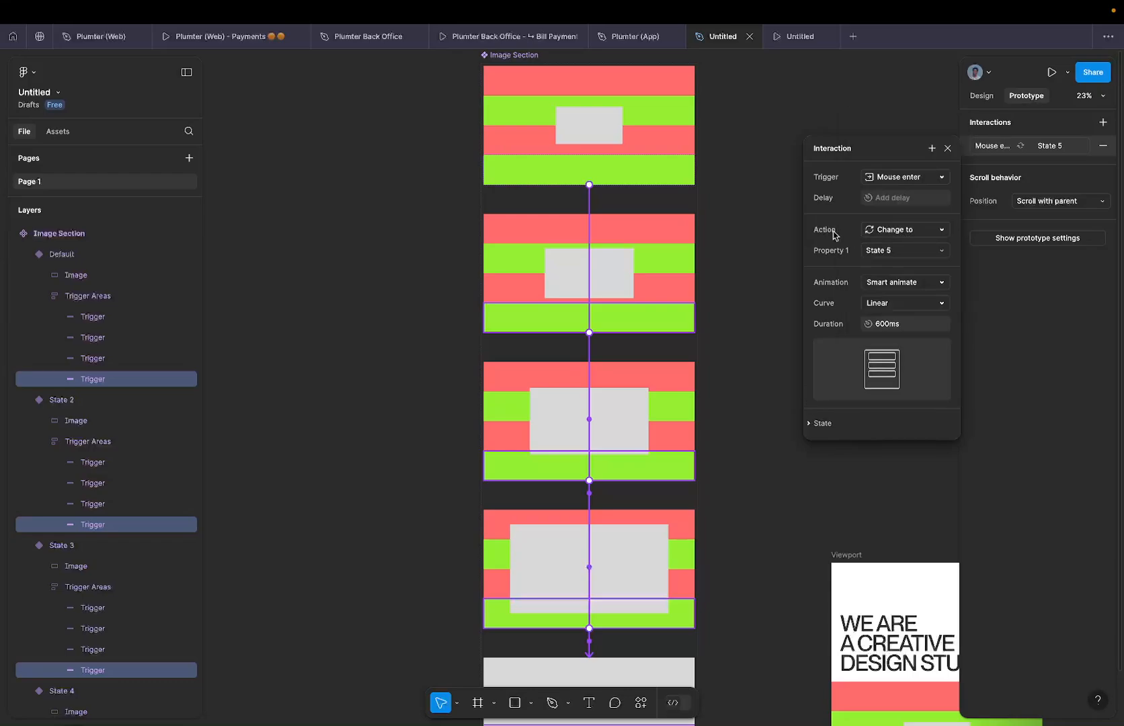
Switch to the prototype preview and scroll from the hero text to the WORK section to test the image enlargement.
scroll(662, 251, "down", 4)
scroll(663, 251, "left", 2)
scroll(663, 253, "down", 2)
scroll(663, 252, "right", 1)
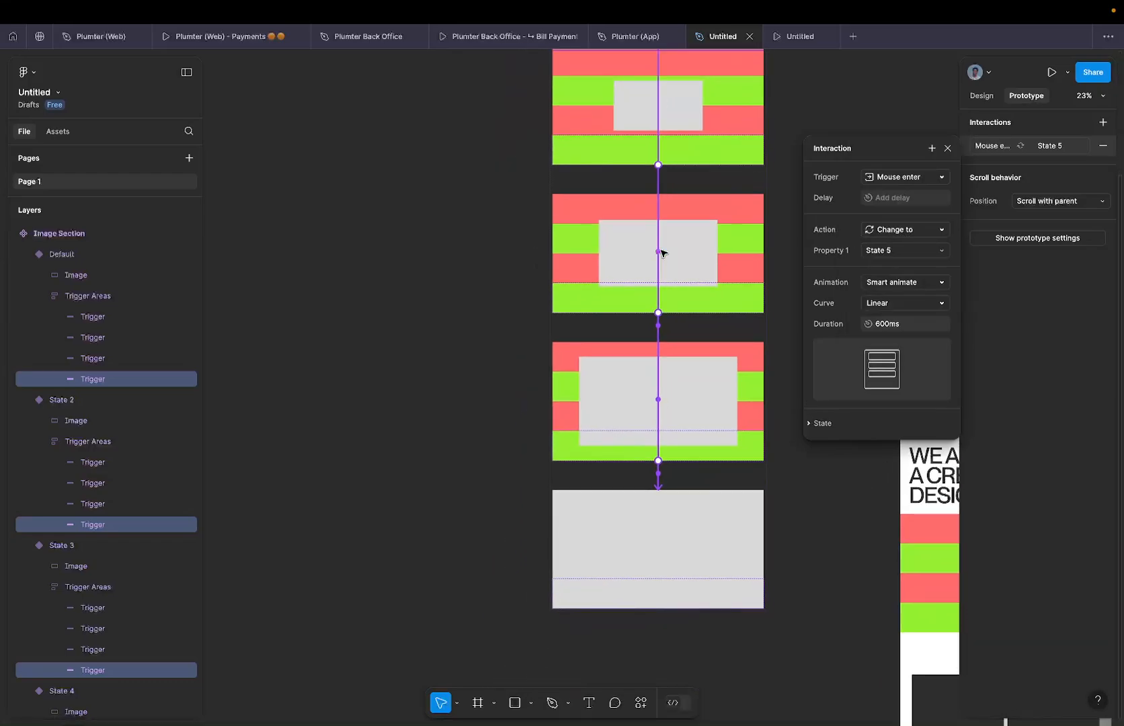
scroll(663, 253, "down", 1)
scroll(662, 253, "right", 1)
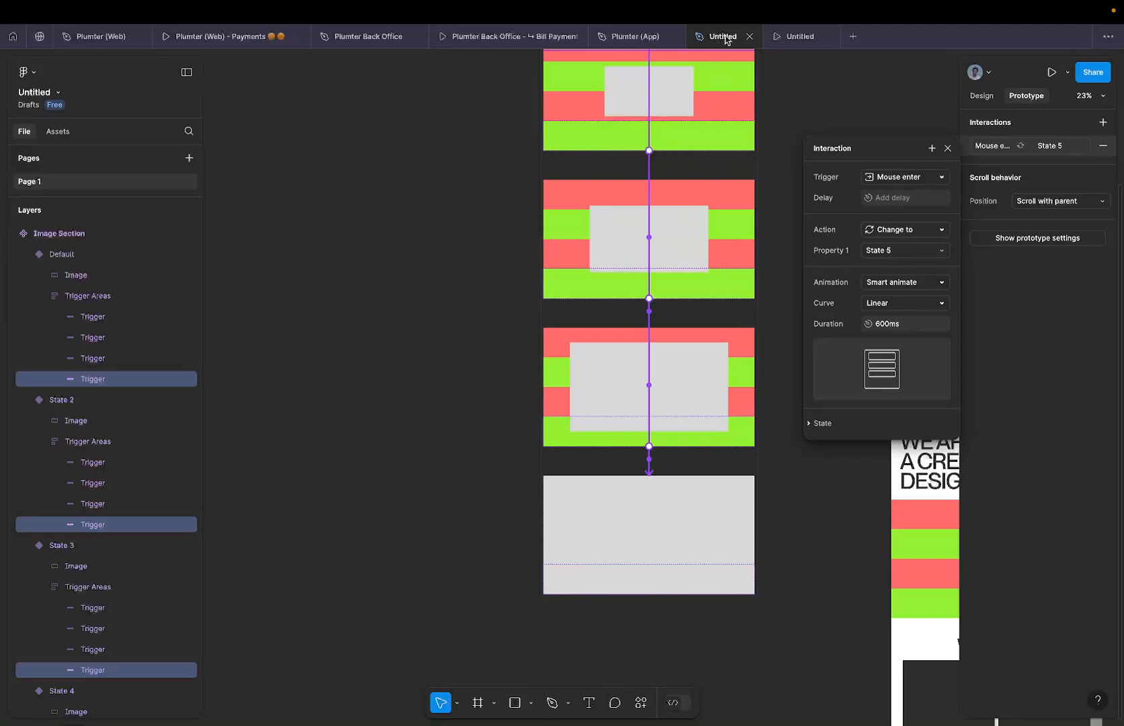
left_click(774, 40)
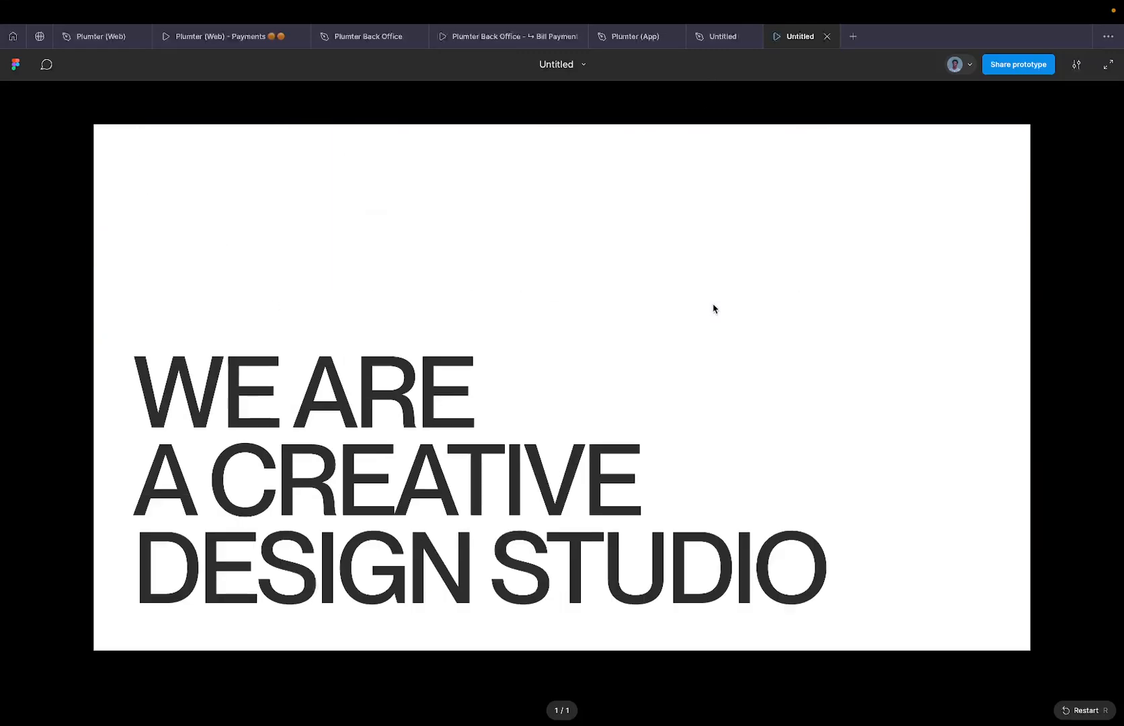
right_click(791, 40)
left_click(817, 63)
scroll(572, 311, "down", 5)
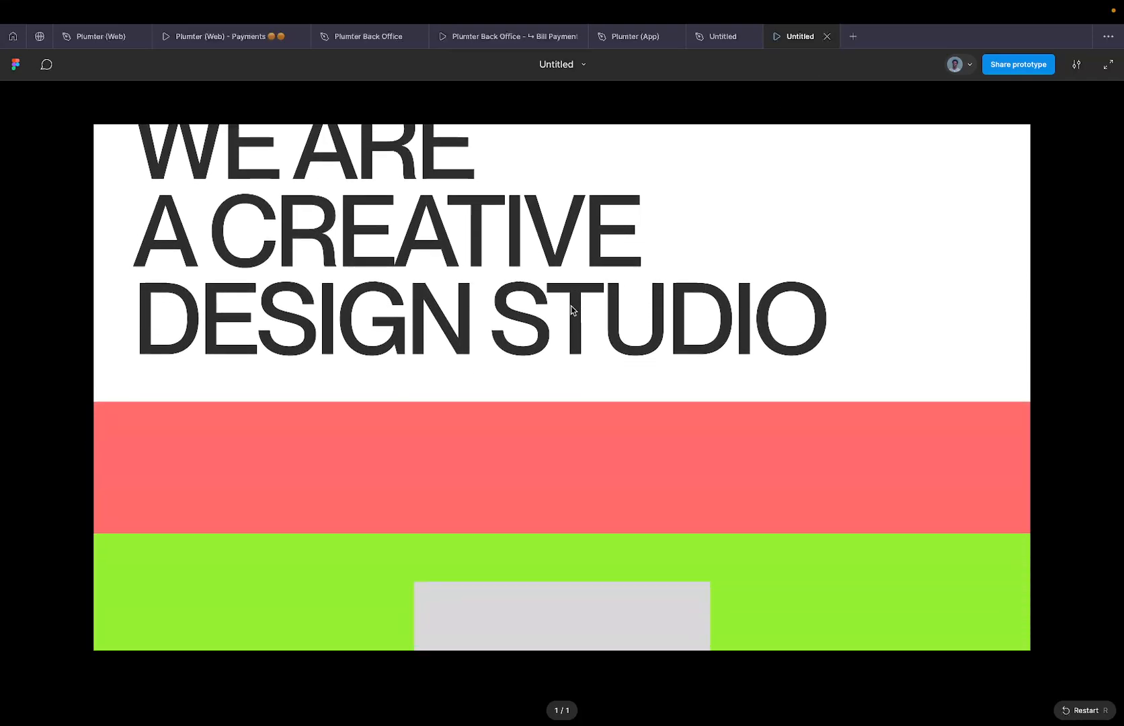
scroll(572, 310, "down", 1)
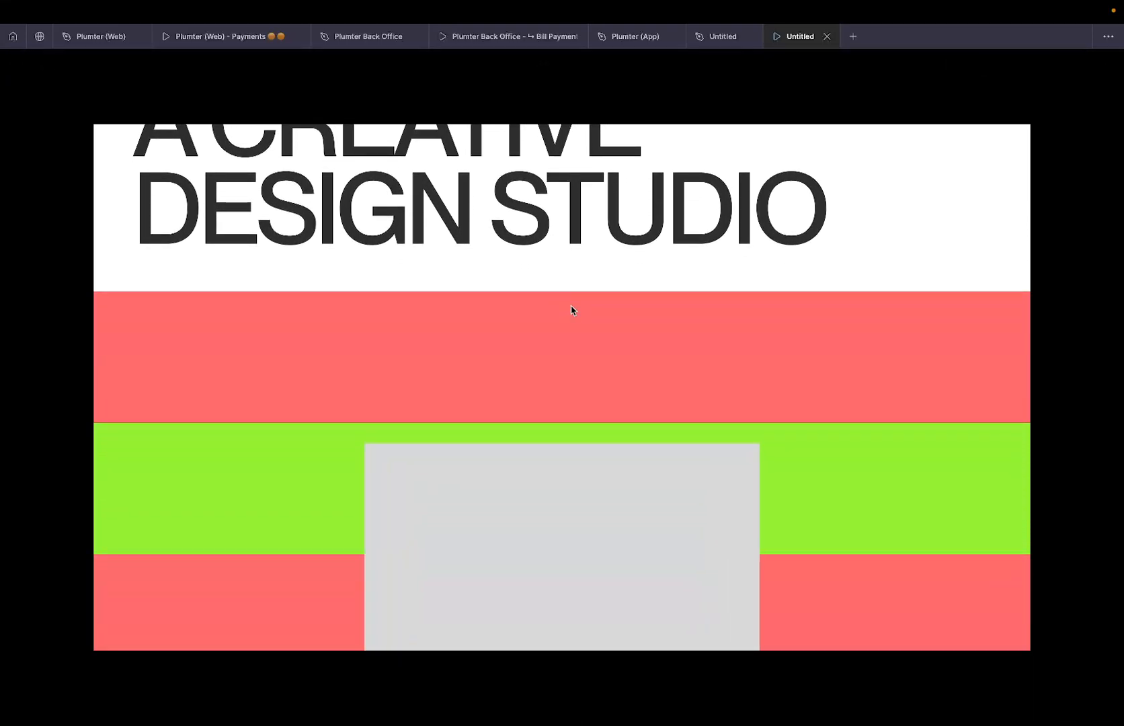
scroll(572, 311, "down", 2)
scroll(572, 310, "down", 5)
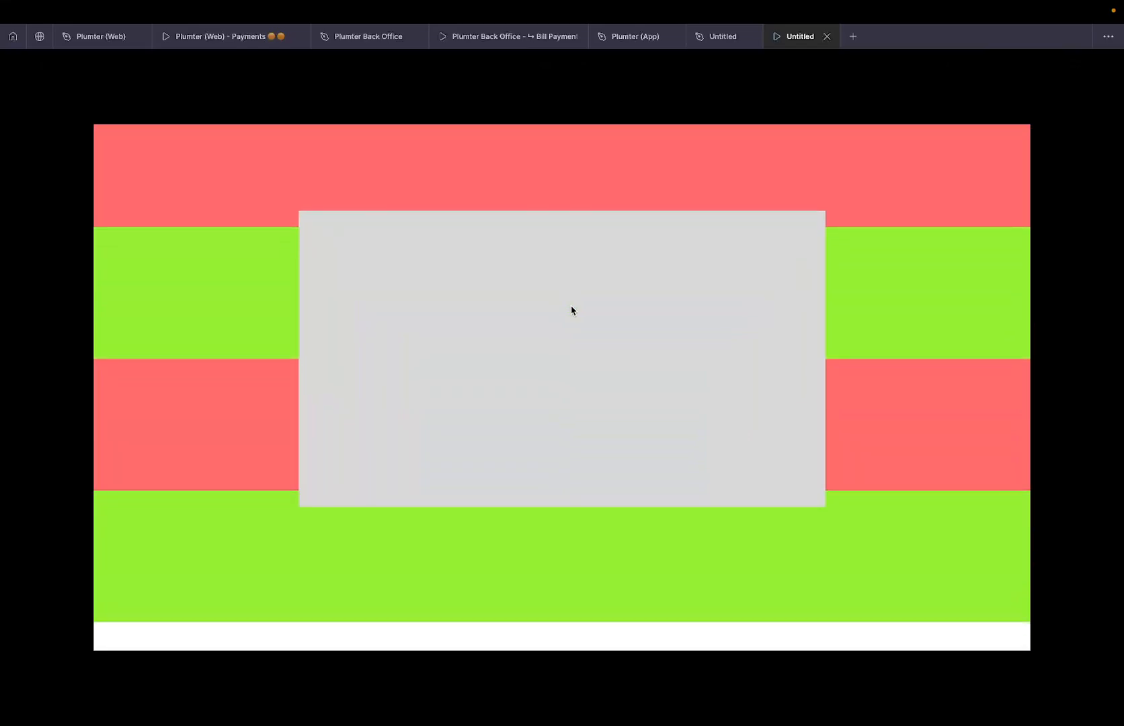
scroll(572, 310, "down", 1)
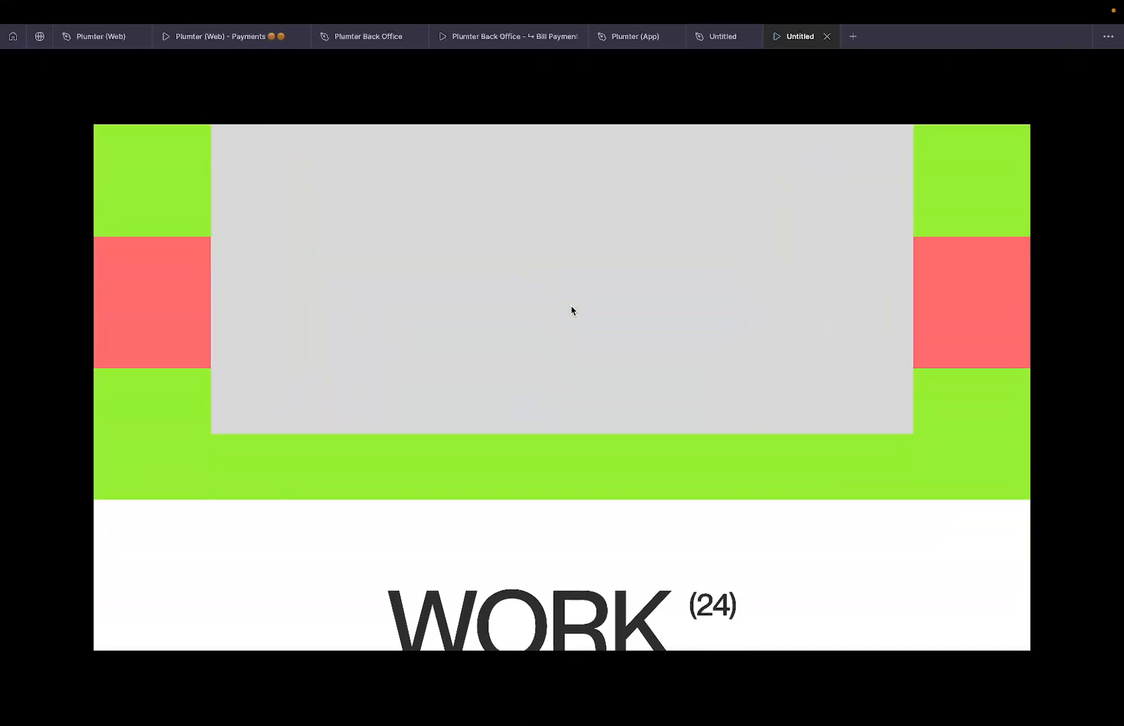
scroll(572, 310, "down", 2)
scroll(572, 311, "down", 4)
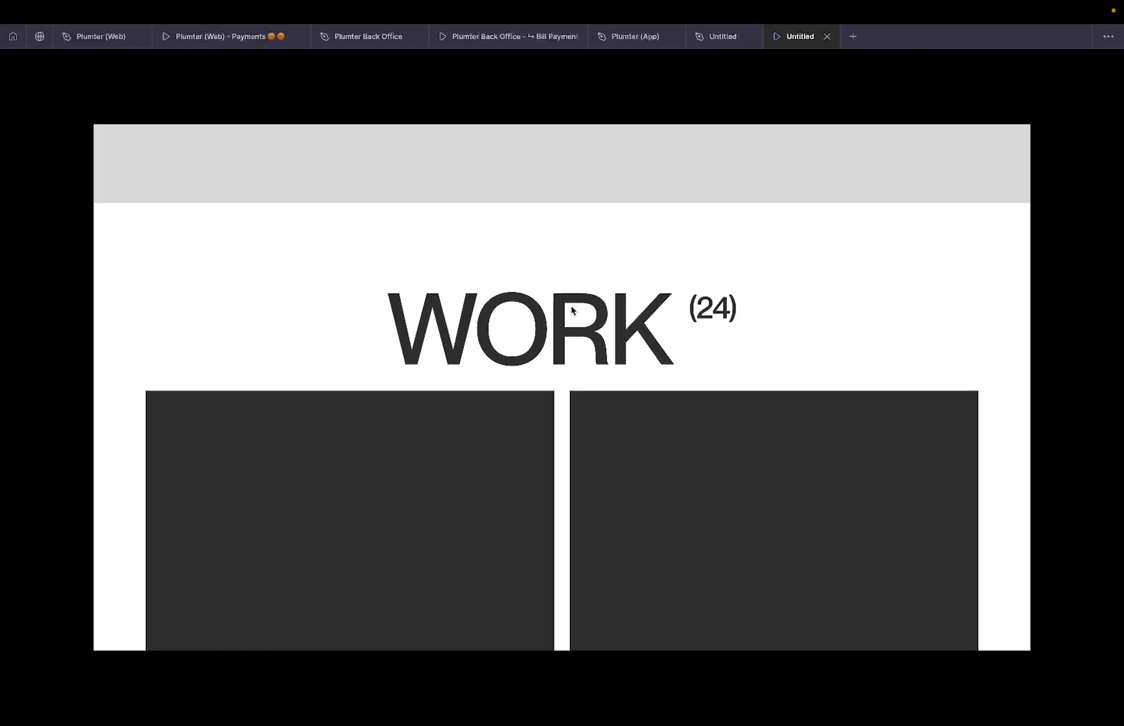
Scroll the preview back up from the WORK section to the hero text to check how the image shrinks.
scroll(572, 310, "up", 2)
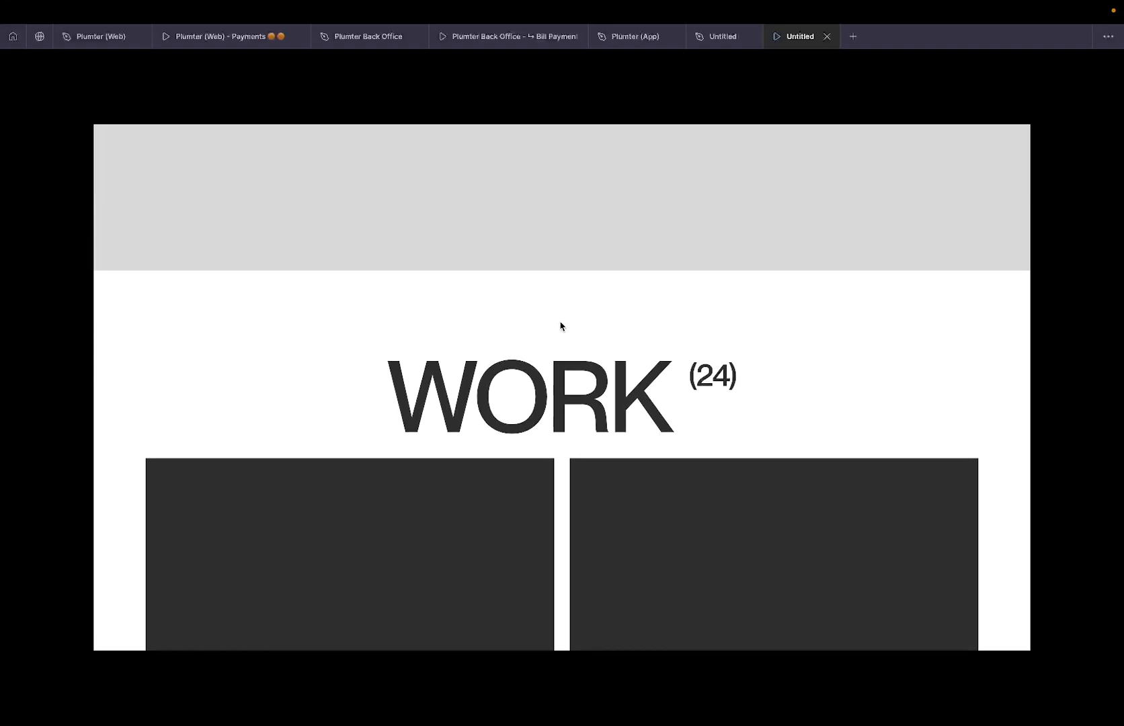
scroll(561, 326, "up", 2)
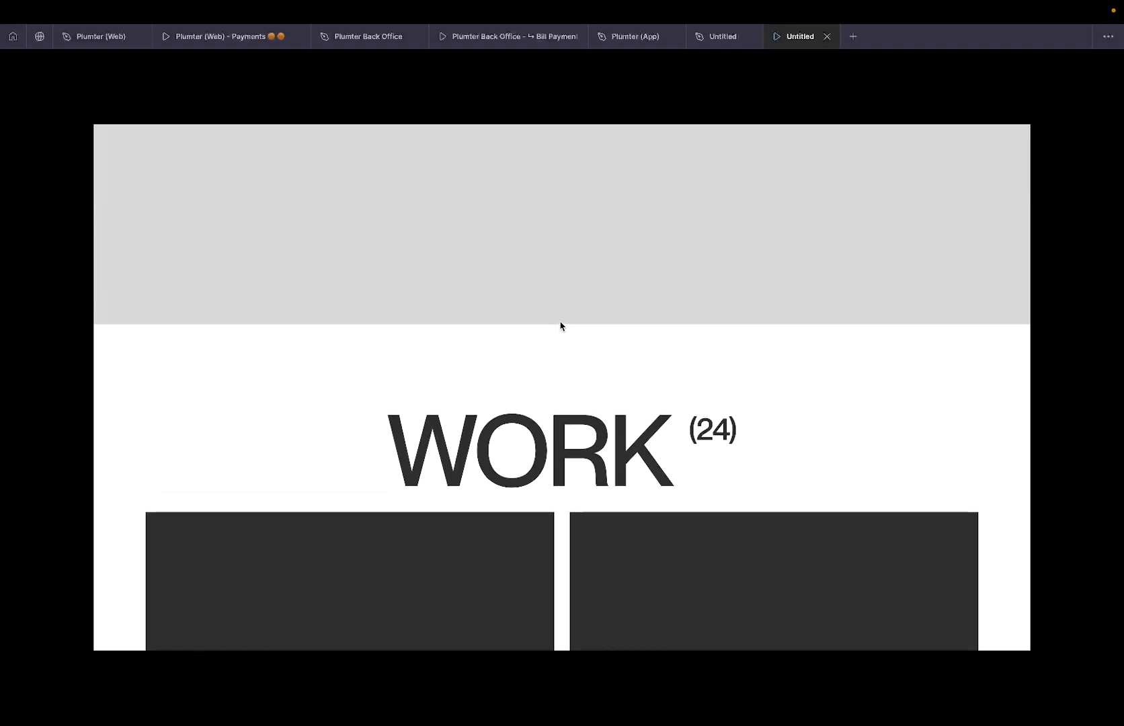
scroll(561, 326, "up", 5)
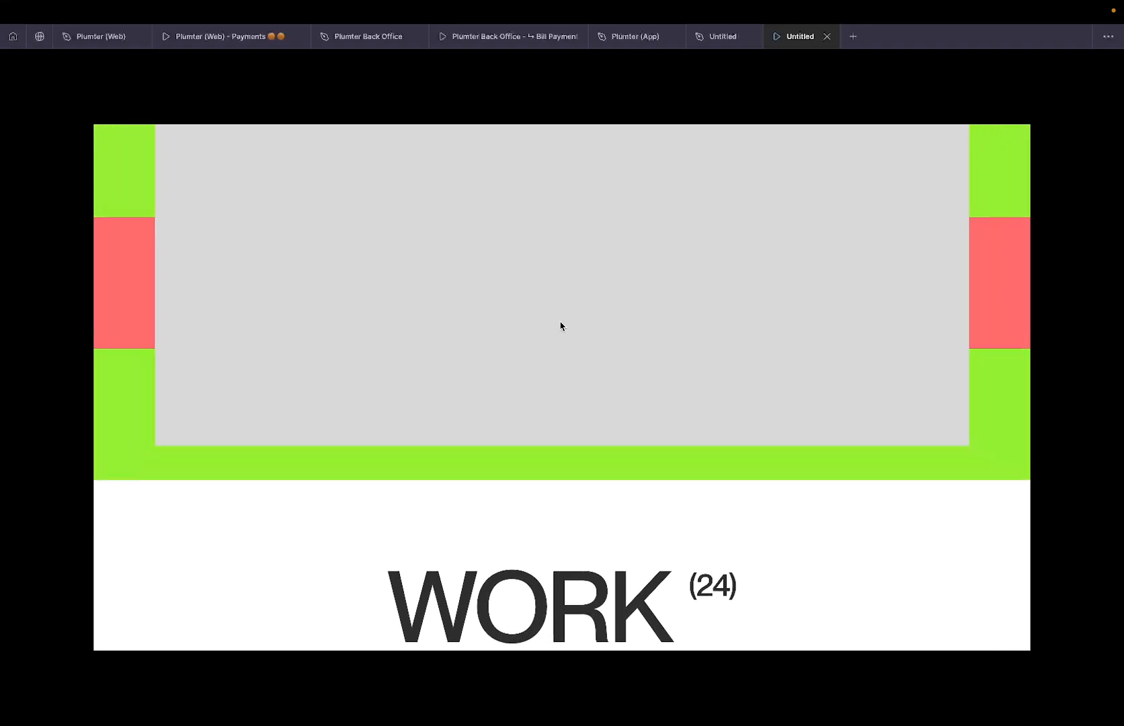
scroll(561, 326, "up", 8)
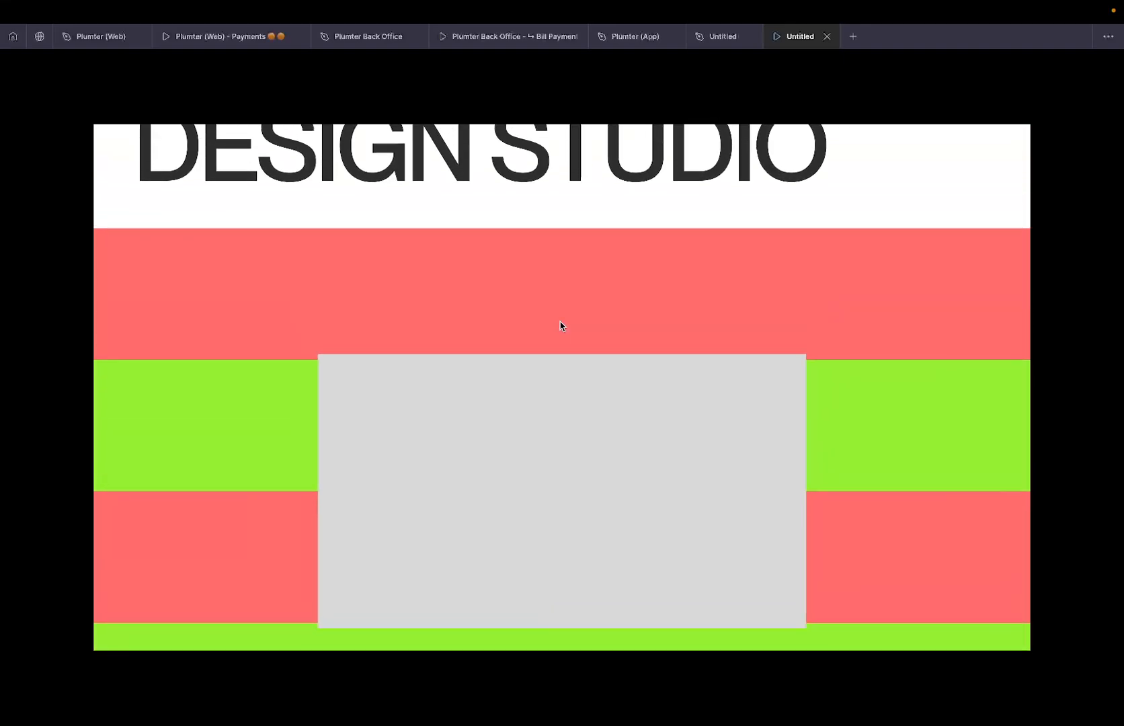
scroll(561, 326, "up", 8)
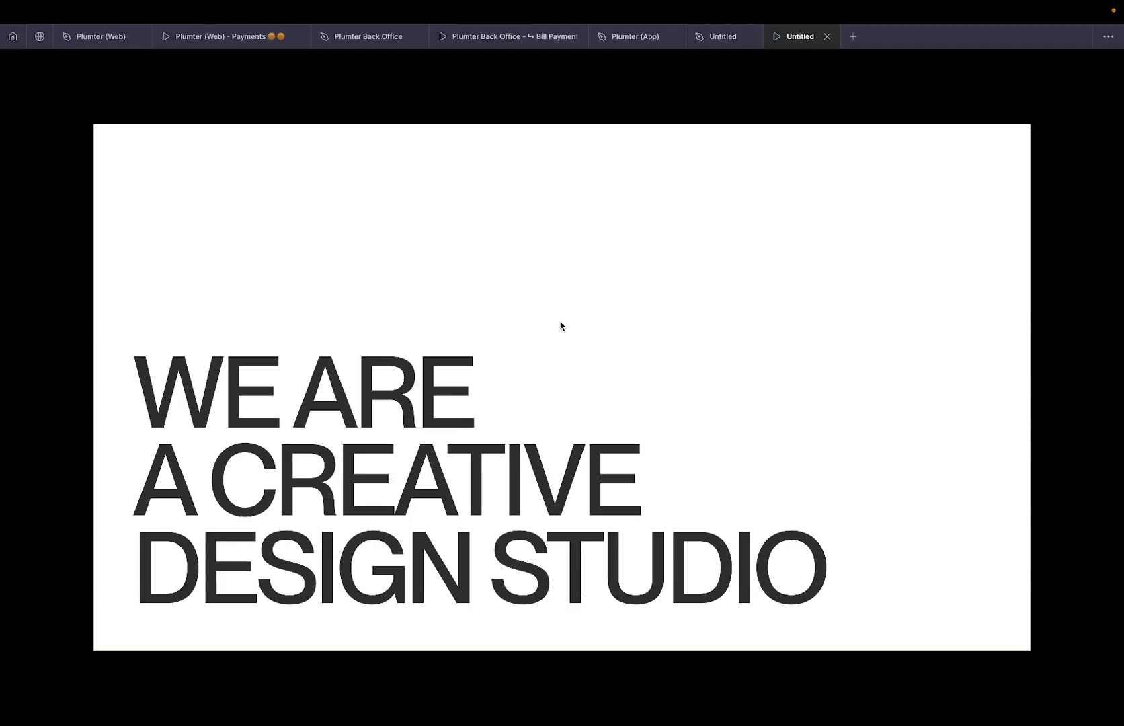
Replay the scroll from the hero text through the trigger bands to the WORK section and watch the image states.
scroll(560, 326, "down", 6)
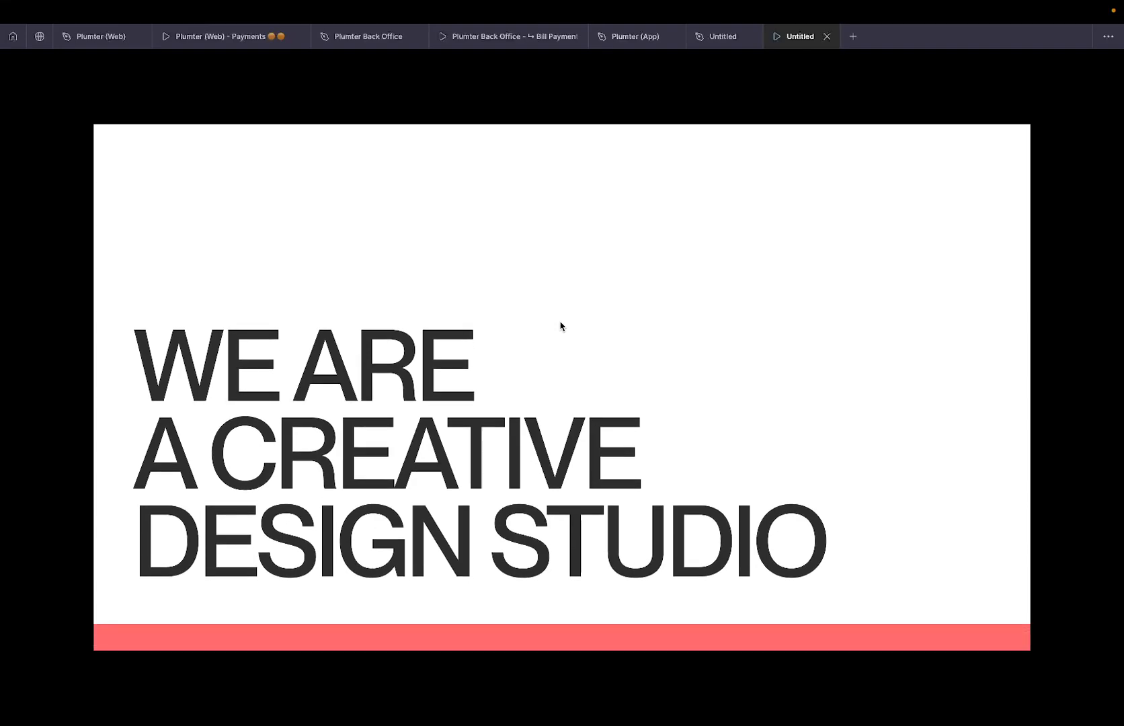
scroll(561, 326, "down", 5)
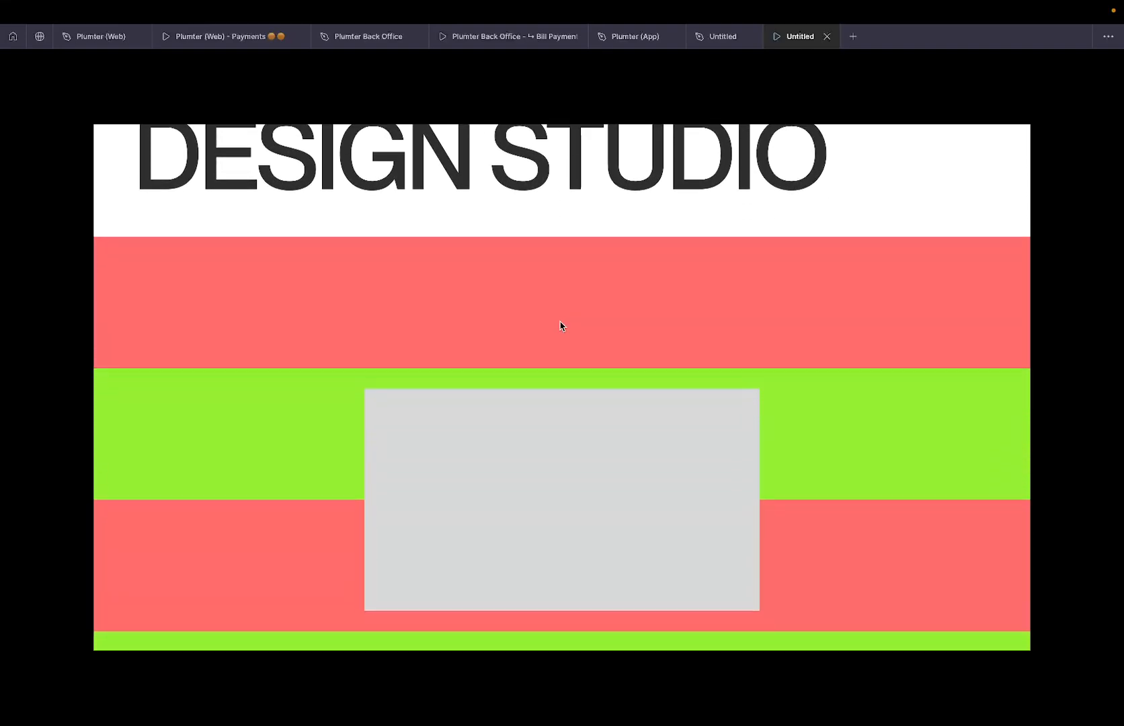
scroll(562, 309, "down", 1)
scroll(562, 303, "down", 5)
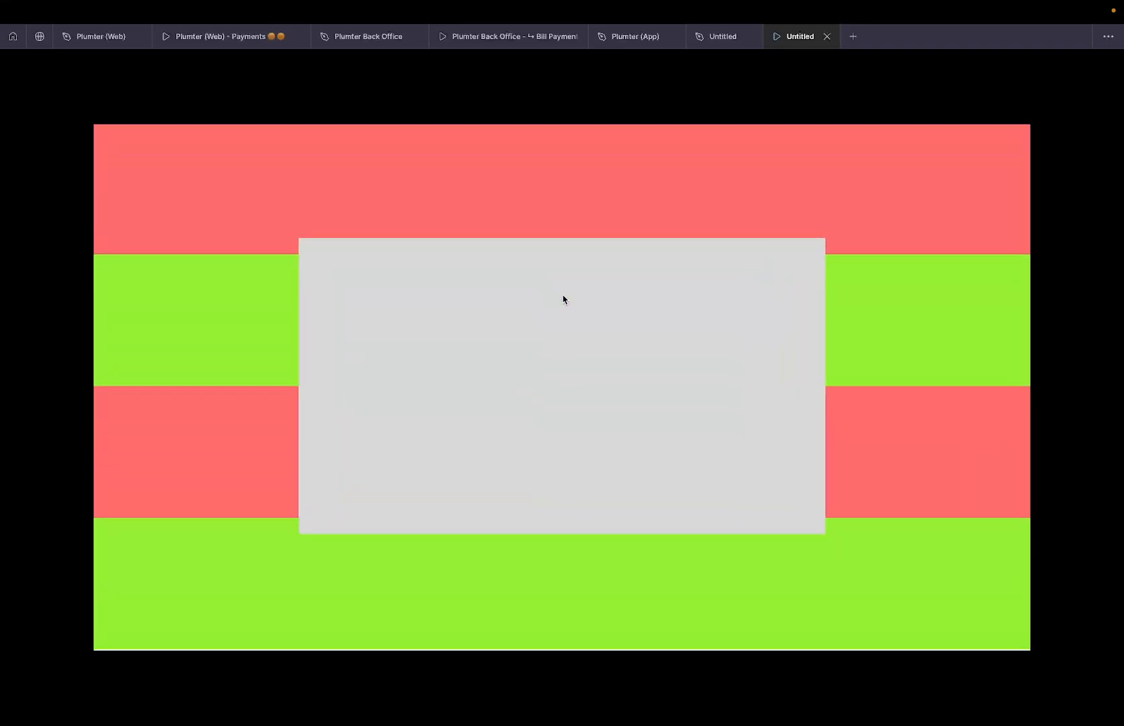
scroll(563, 299, "down", 8)
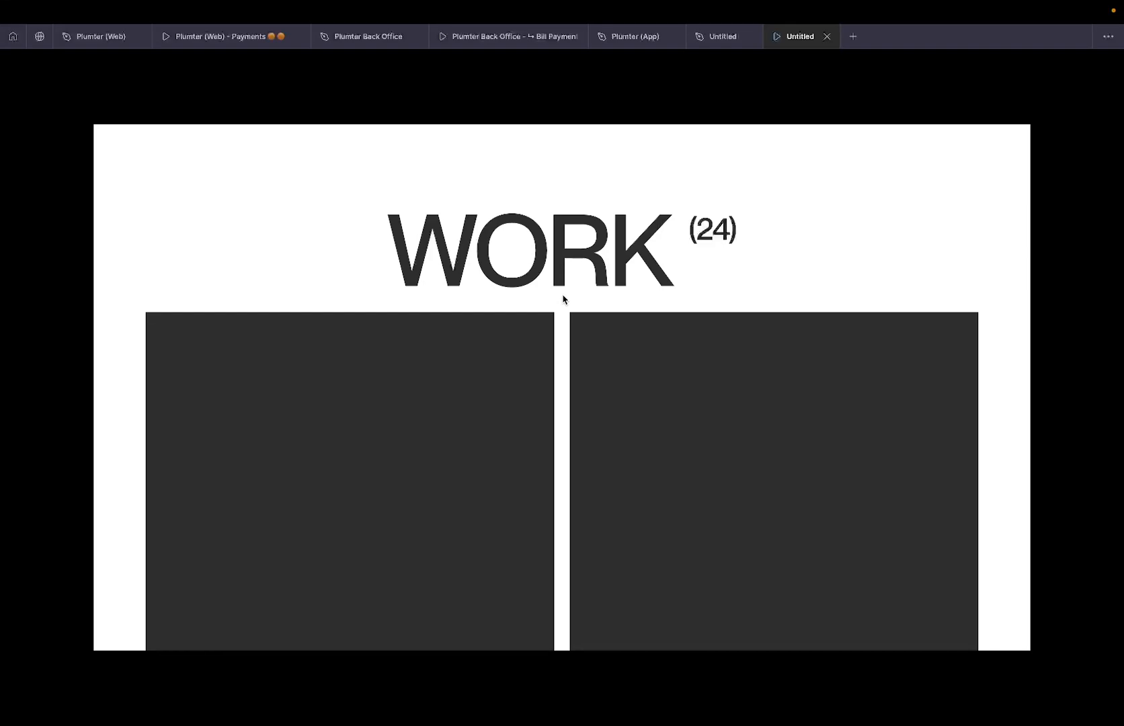
Return to the design file, close the interaction settings, and inspect the Default state's Trigger Areas frame and the Image Section component set.
left_click(713, 40)
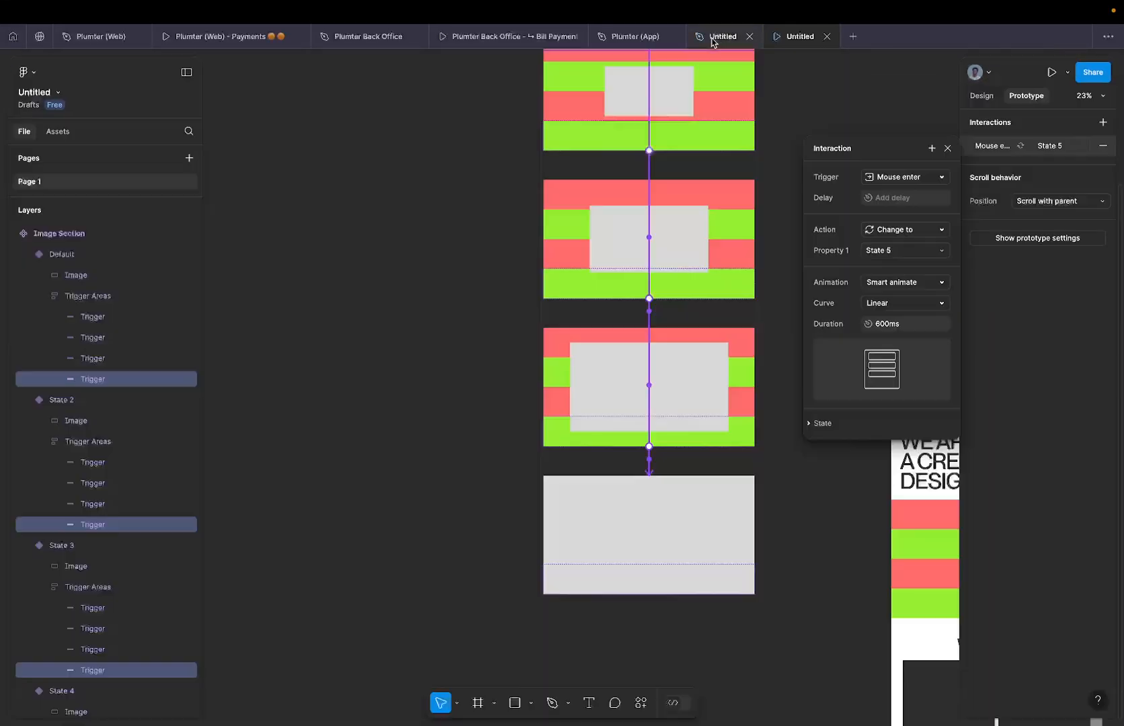
scroll(542, 272, "right", 2)
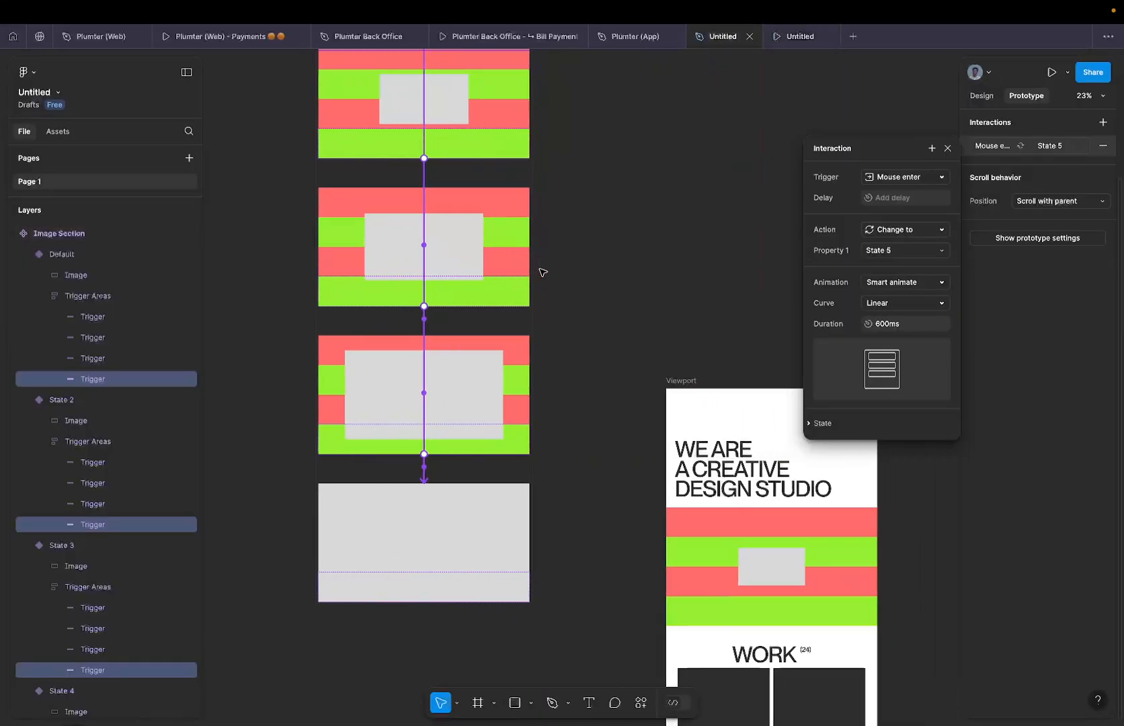
left_click(947, 148)
scroll(810, 220, "left", 4)
scroll(811, 221, "up", 2)
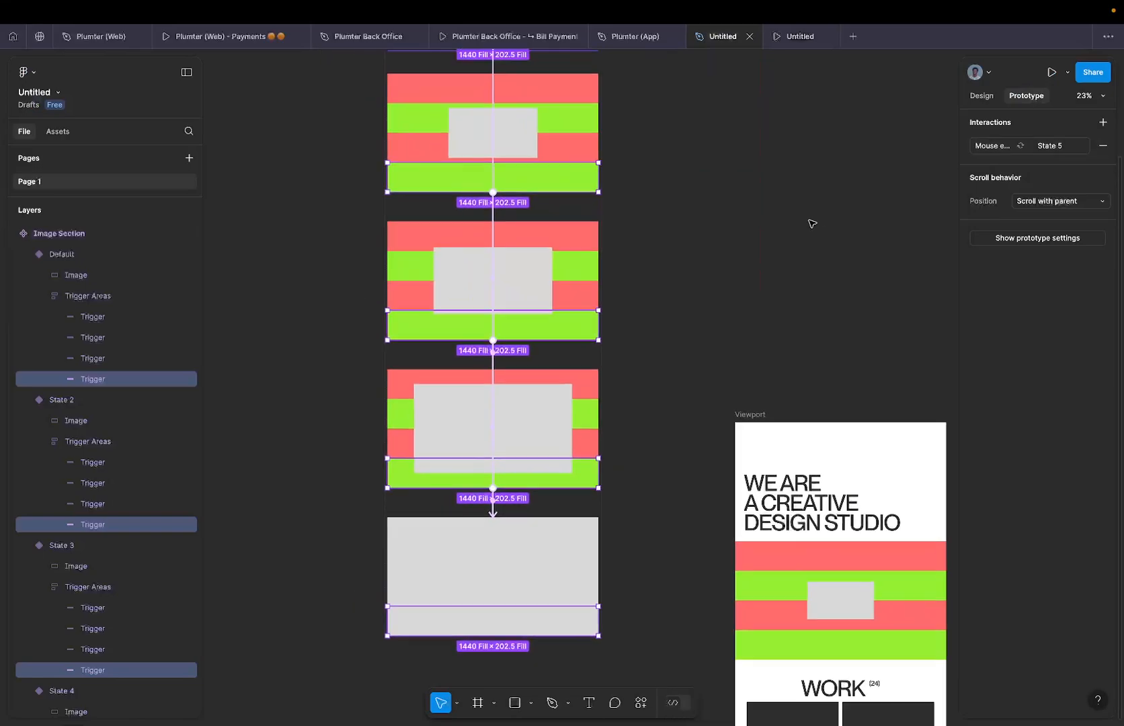
left_click(143, 296)
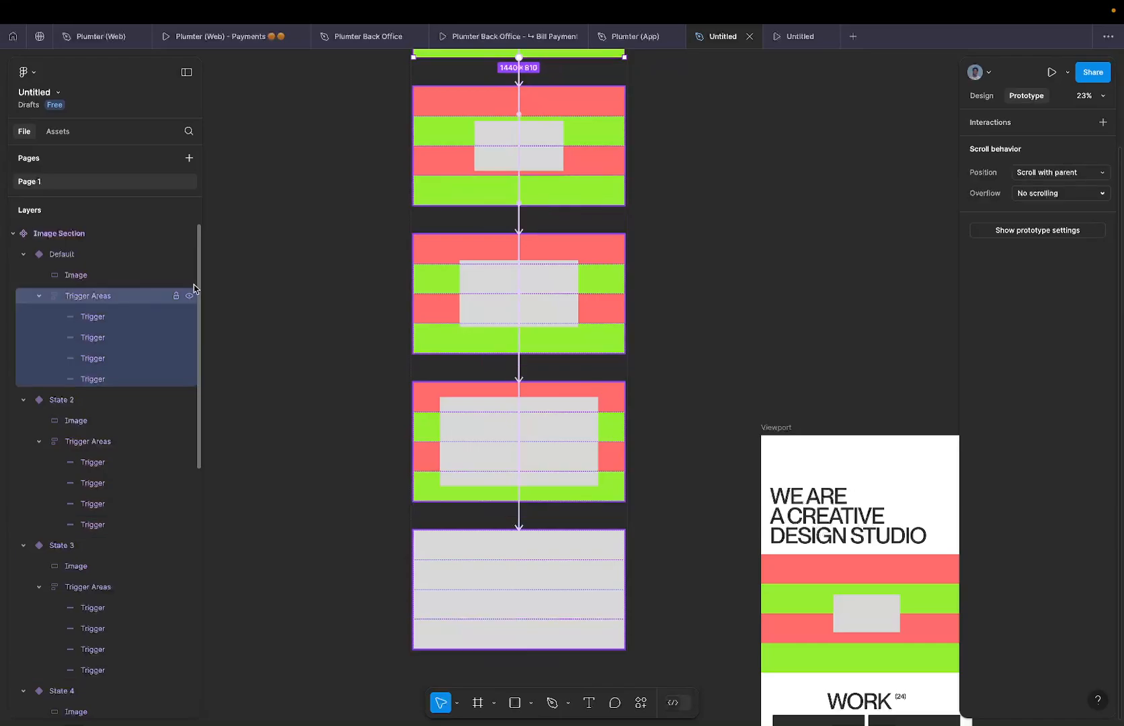
scroll(401, 304, "up", 4)
scroll(401, 304, "left", 1)
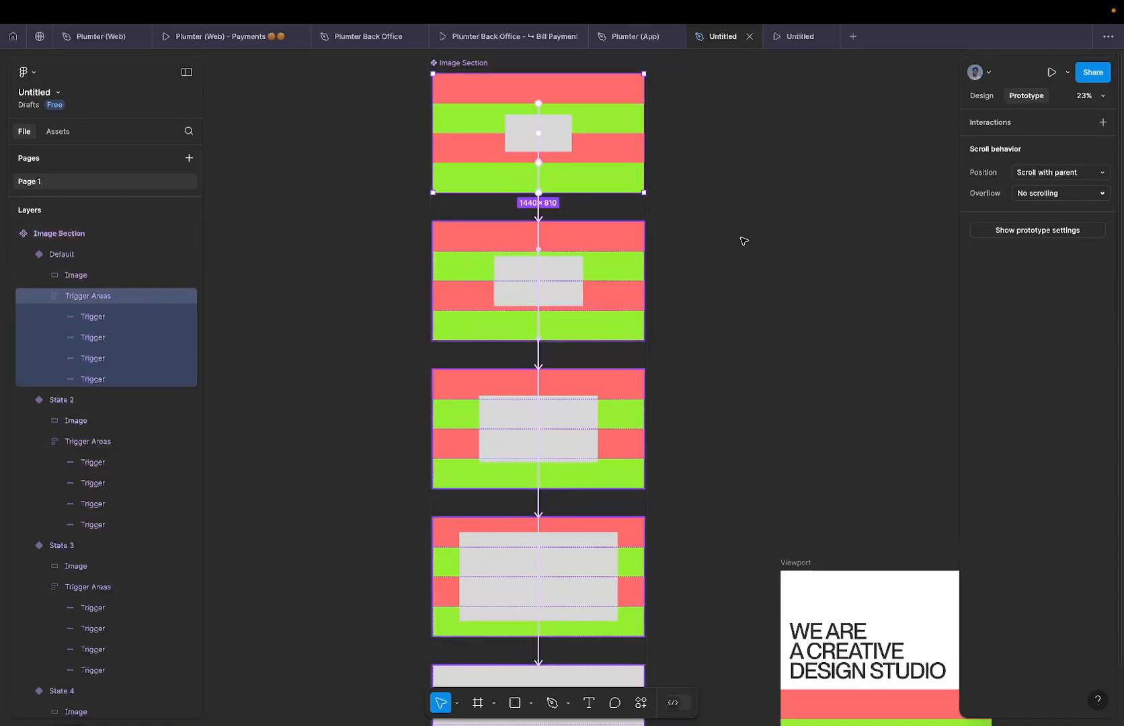
left_click(463, 63)
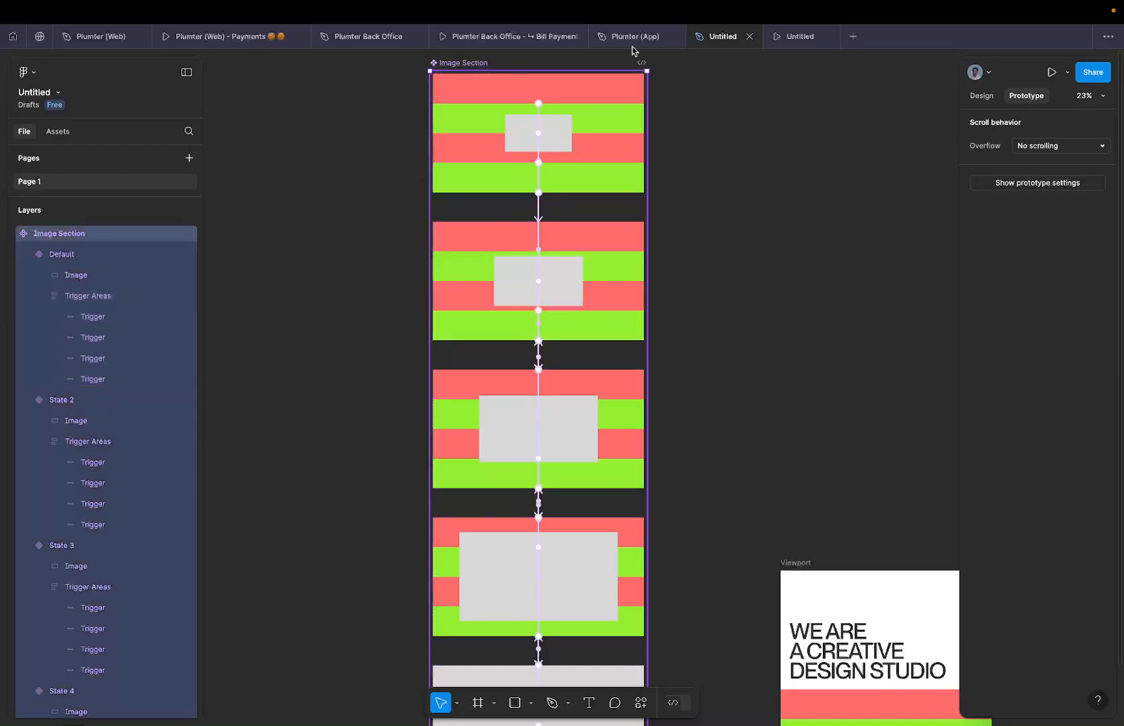
left_click(981, 96)
Examine the design properties of the Default state's Trigger Areas, the Viewport's Image Section instance and the Default variant.
scroll(743, 144, "down", 5)
scroll(744, 145, "right", 2)
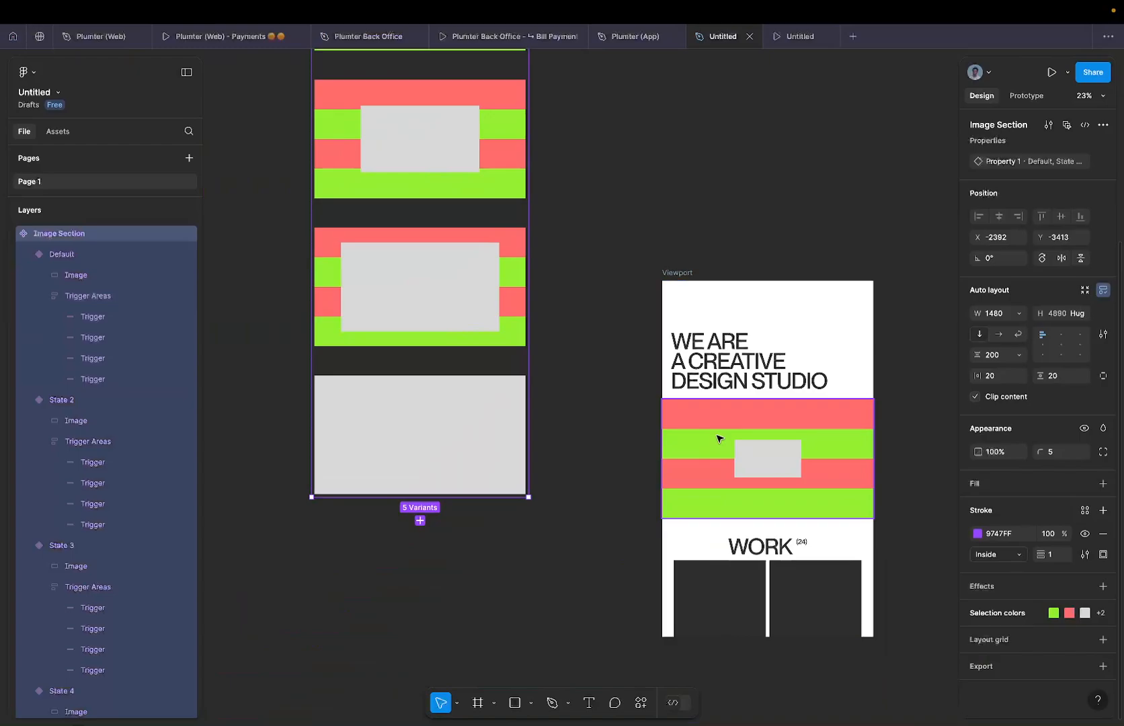
scroll(715, 441, "up", 5)
scroll(715, 442, "left", 1)
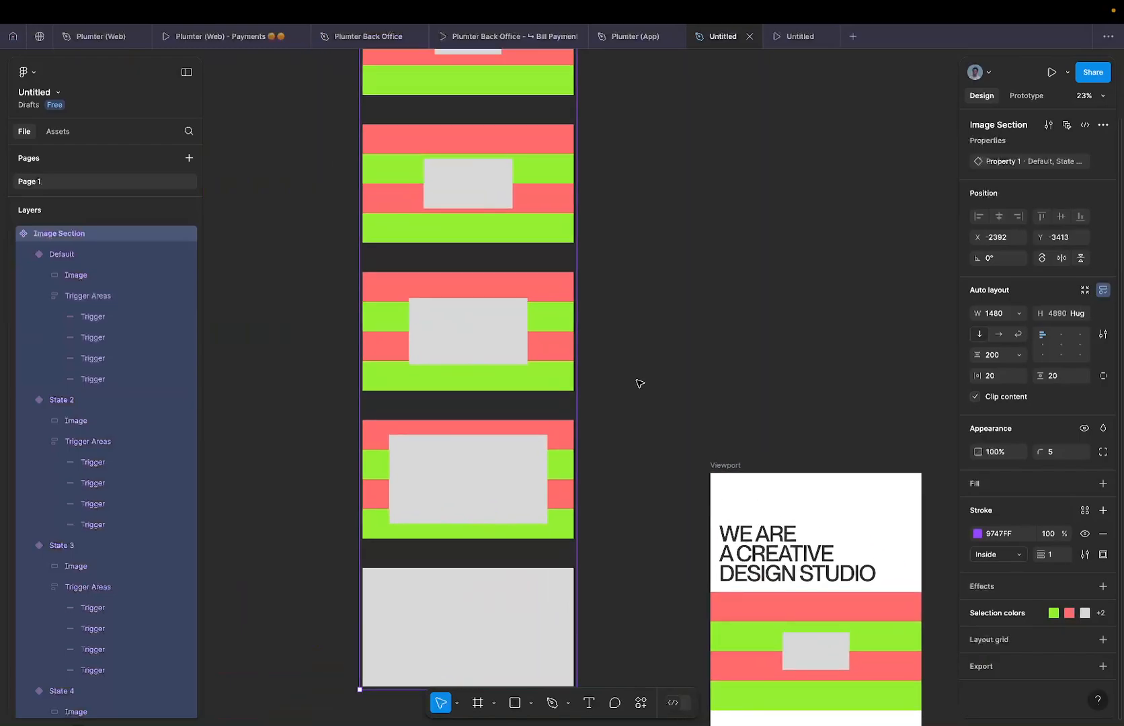
left_click(75, 296)
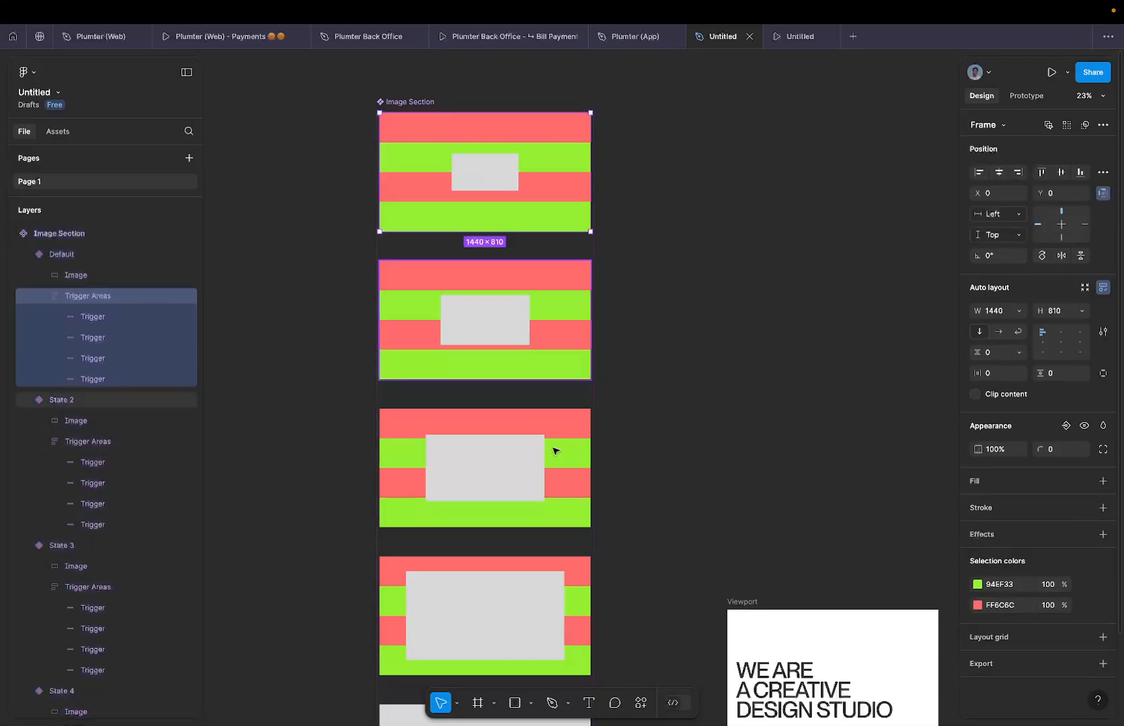
scroll(602, 491, "down", 4)
scroll(602, 492, "right", 1)
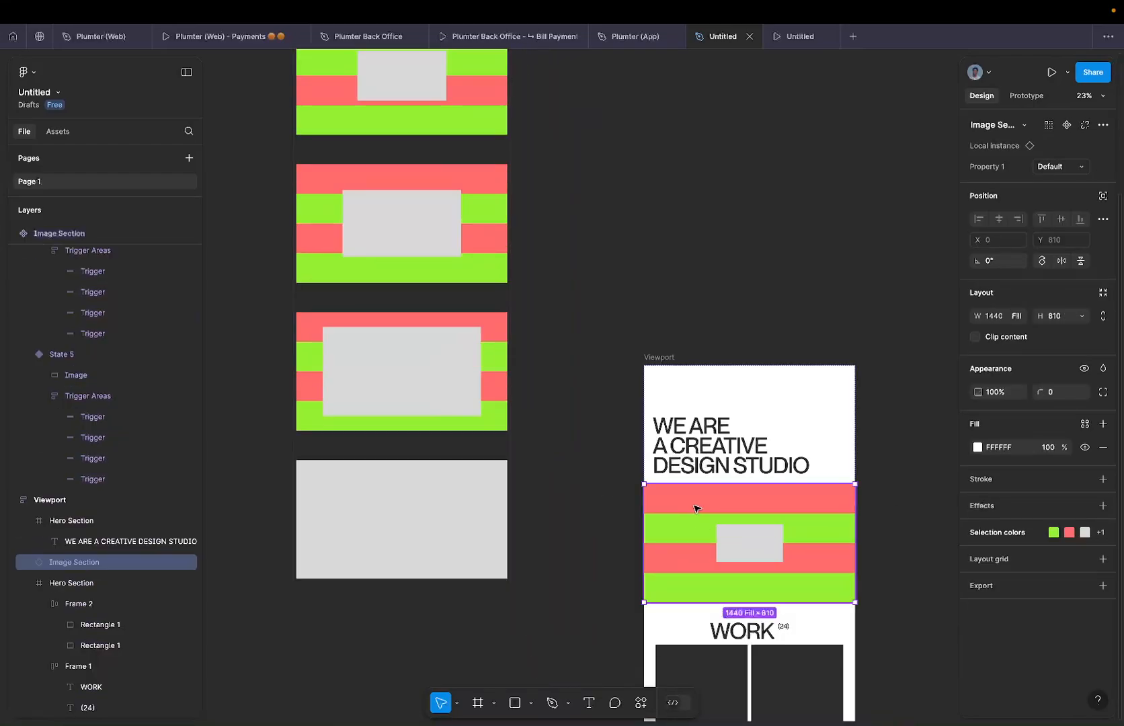
scroll(695, 509, "up", 5)
scroll(695, 509, "left", 2)
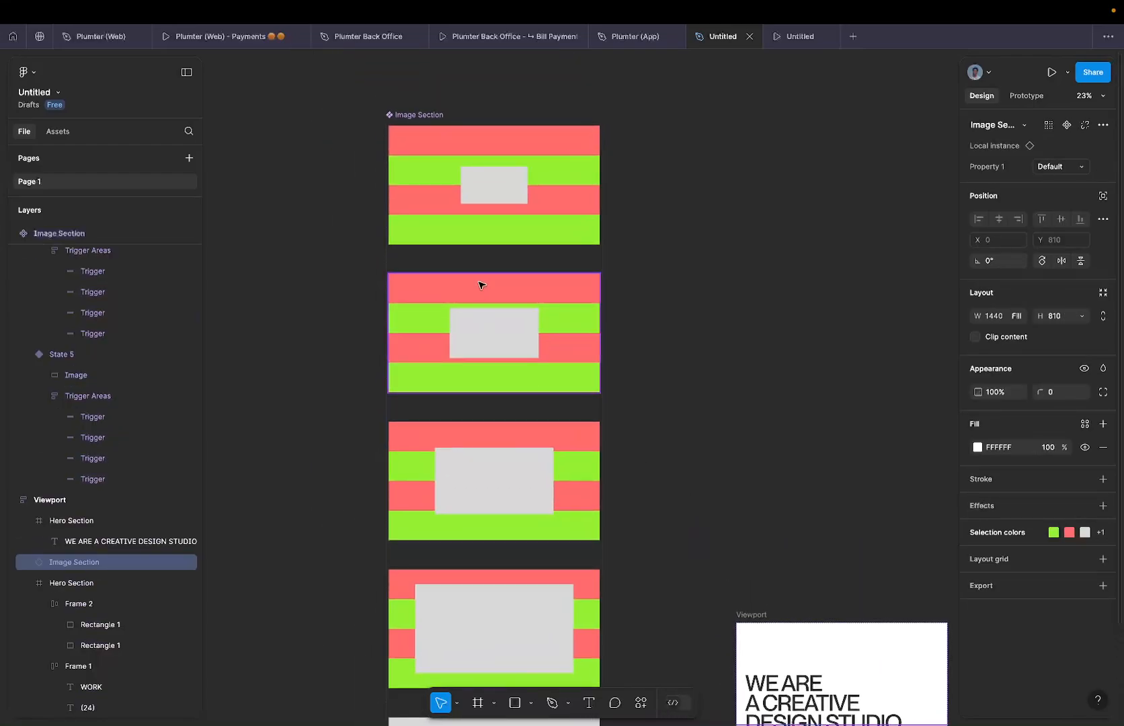
left_click(423, 161)
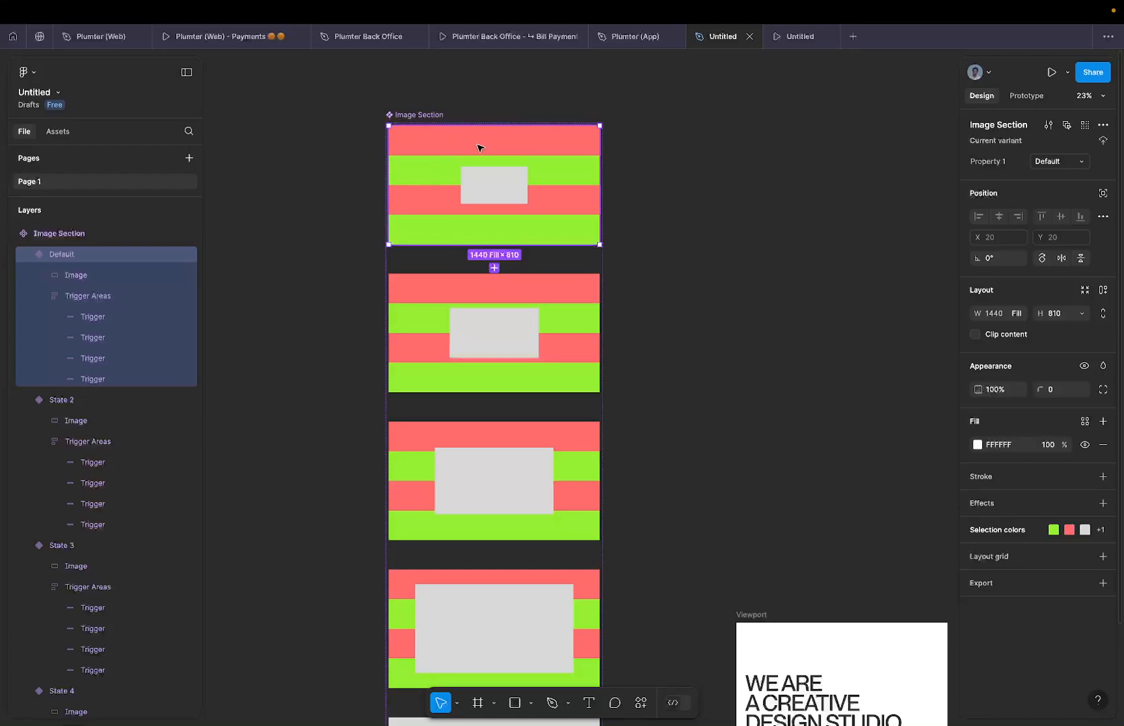
Recolour the green and red trigger bands in all variants of the Image Section component set to black 000000.
left_click(420, 116)
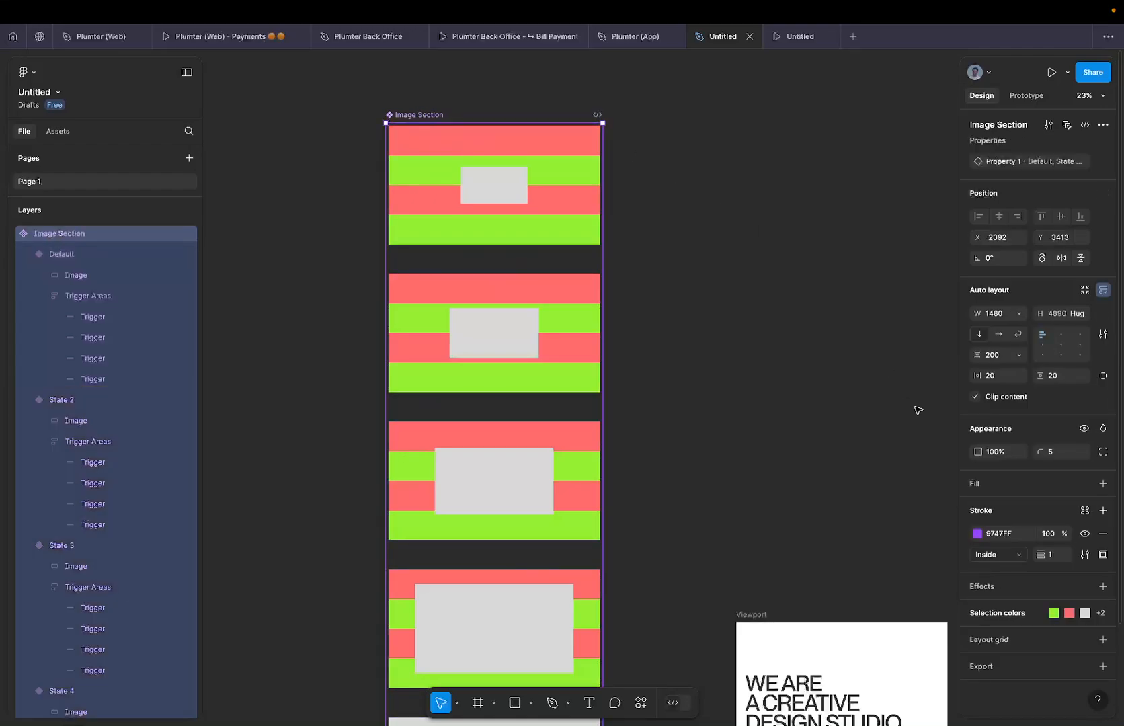
left_click(1101, 615)
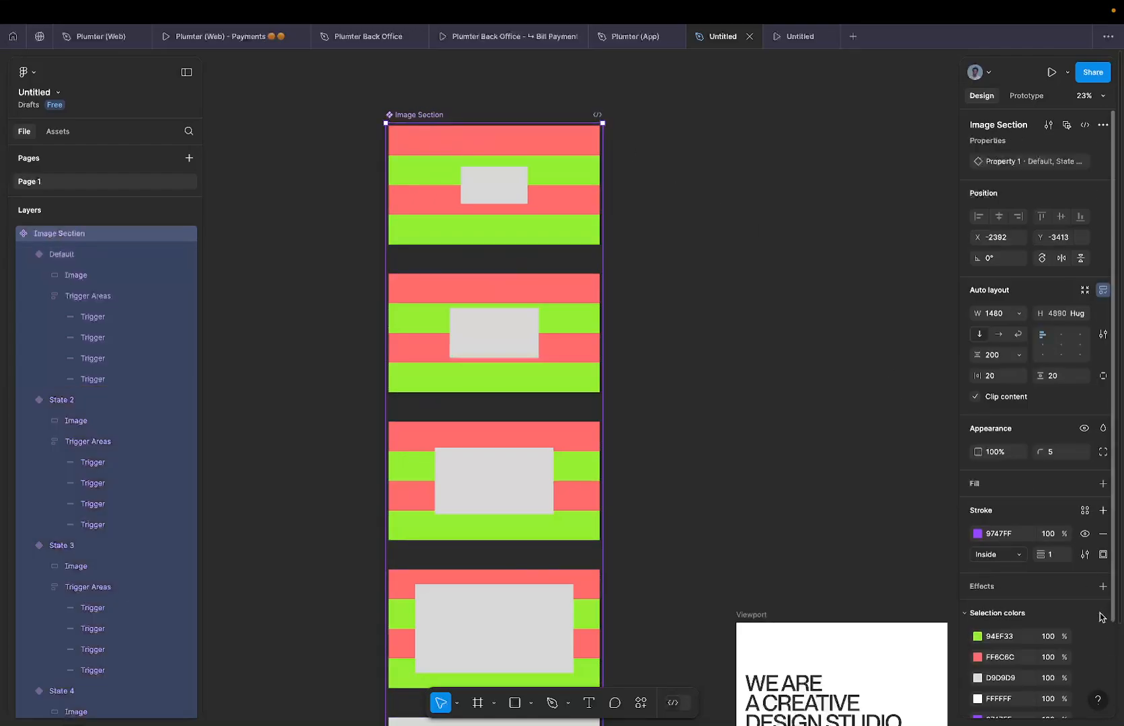
scroll(1042, 606, "down", 3)
left_click(1005, 542)
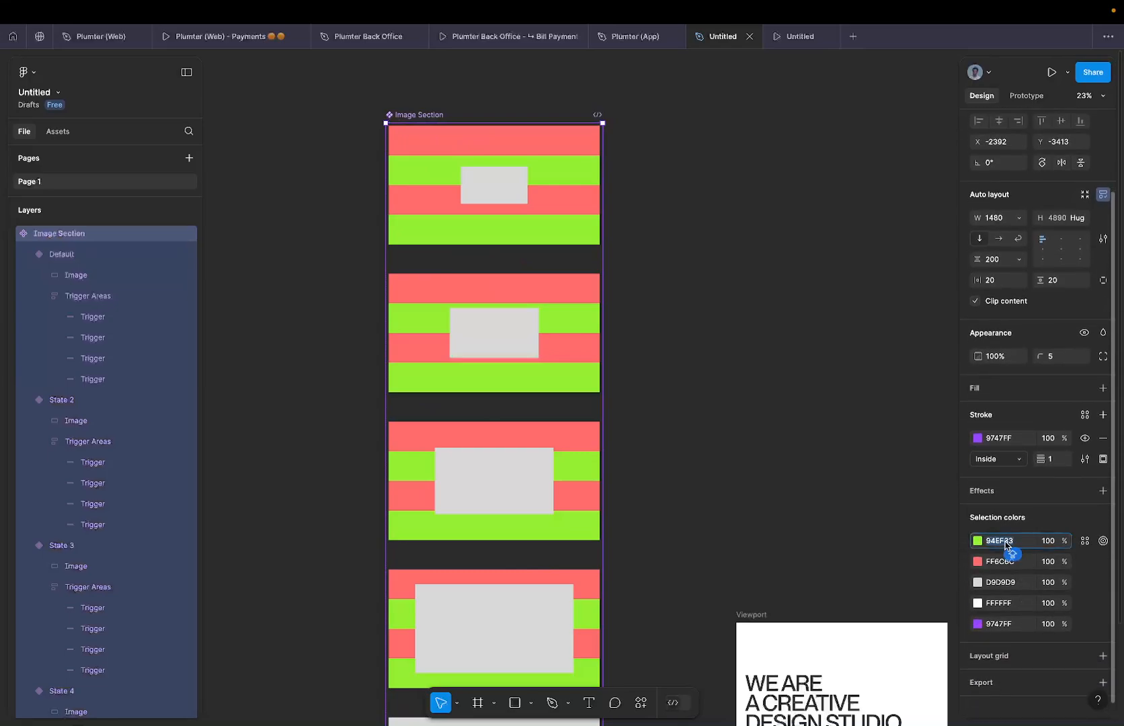
type("000000")
left_click(1012, 562)
type("000000")
key("Return")
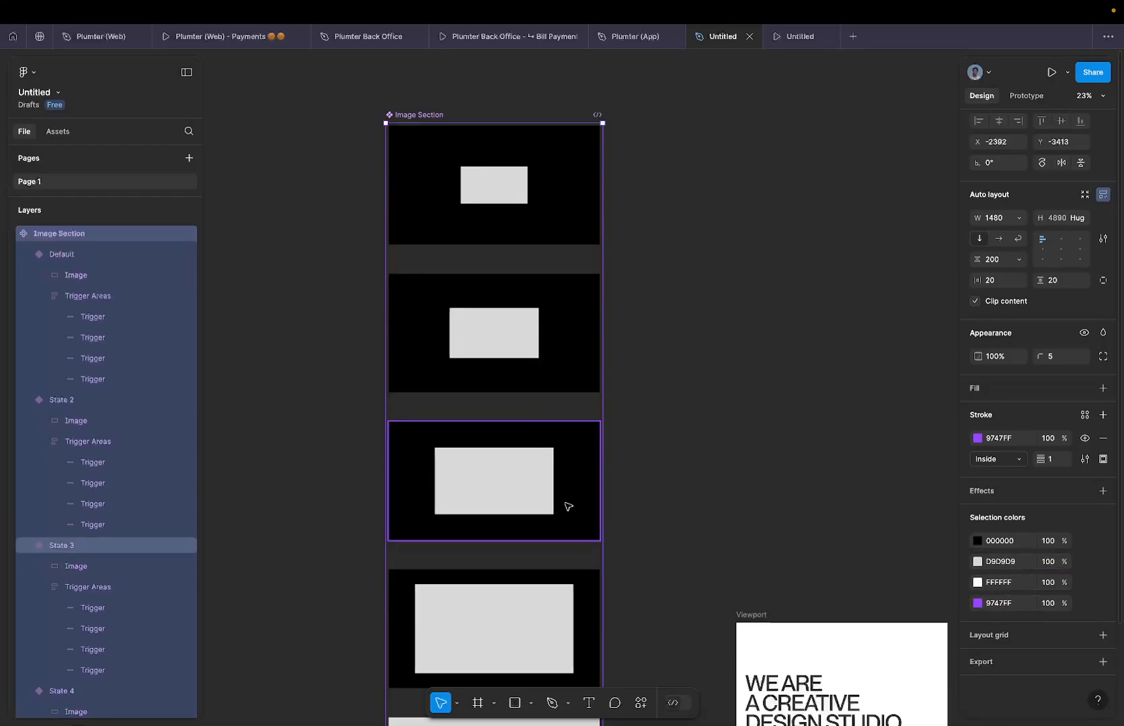
scroll(567, 501, "down", 5)
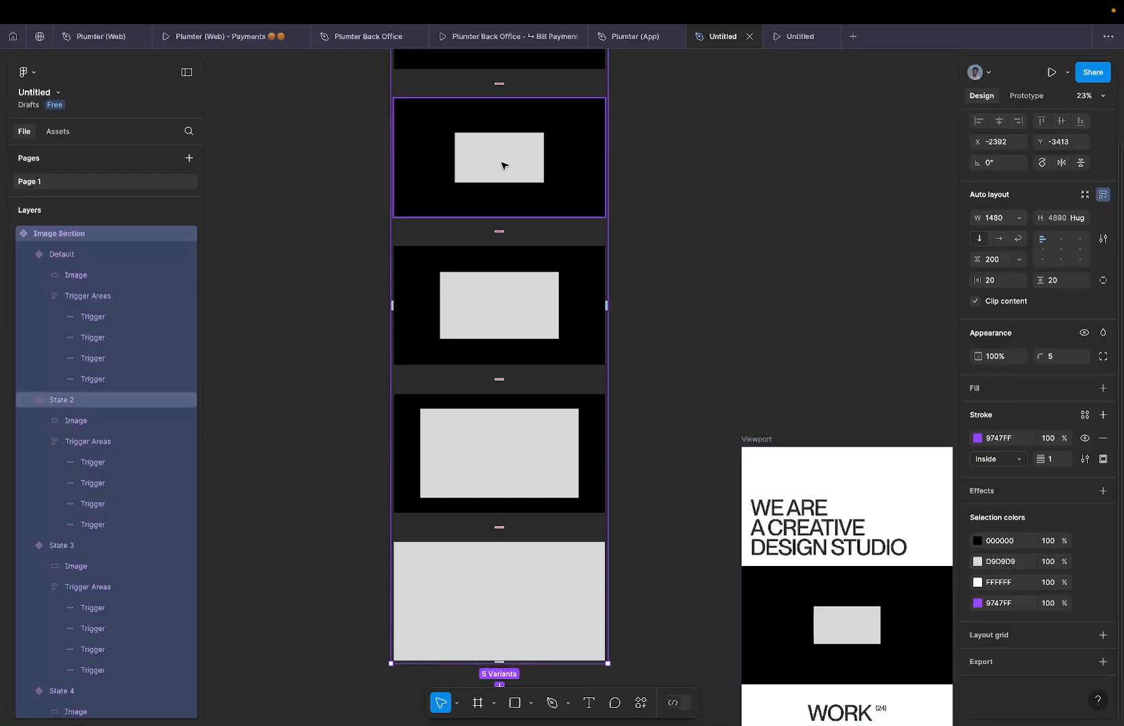
scroll(492, 175, "up", 3)
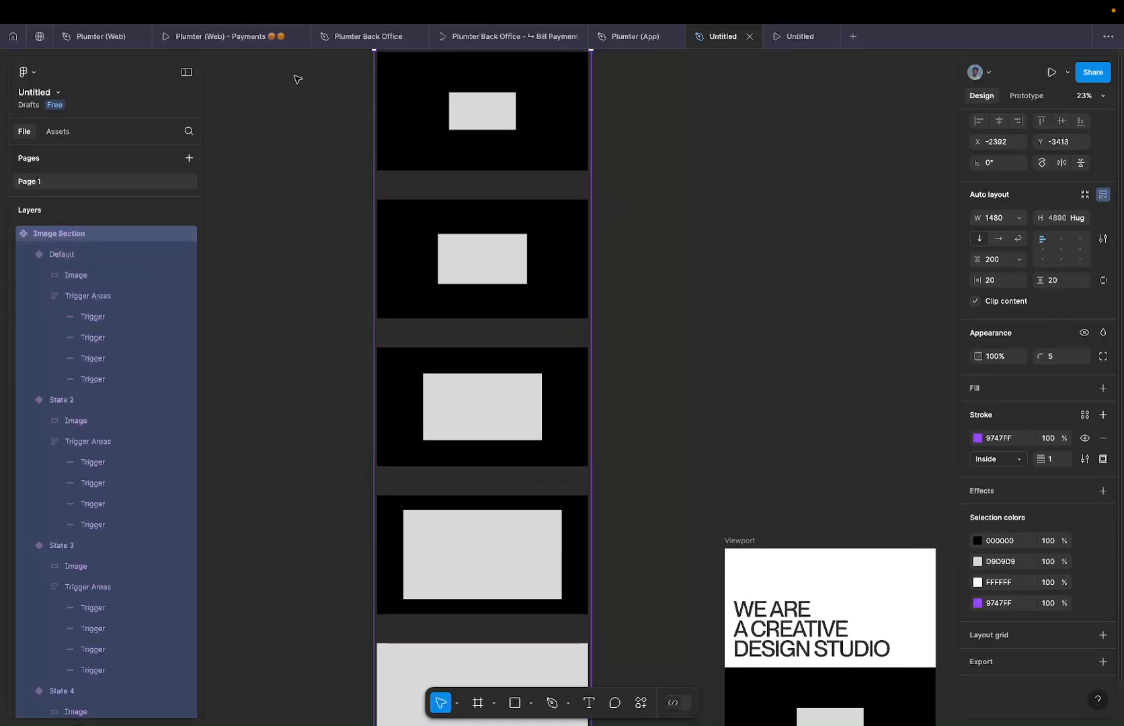
left_click(641, 703)
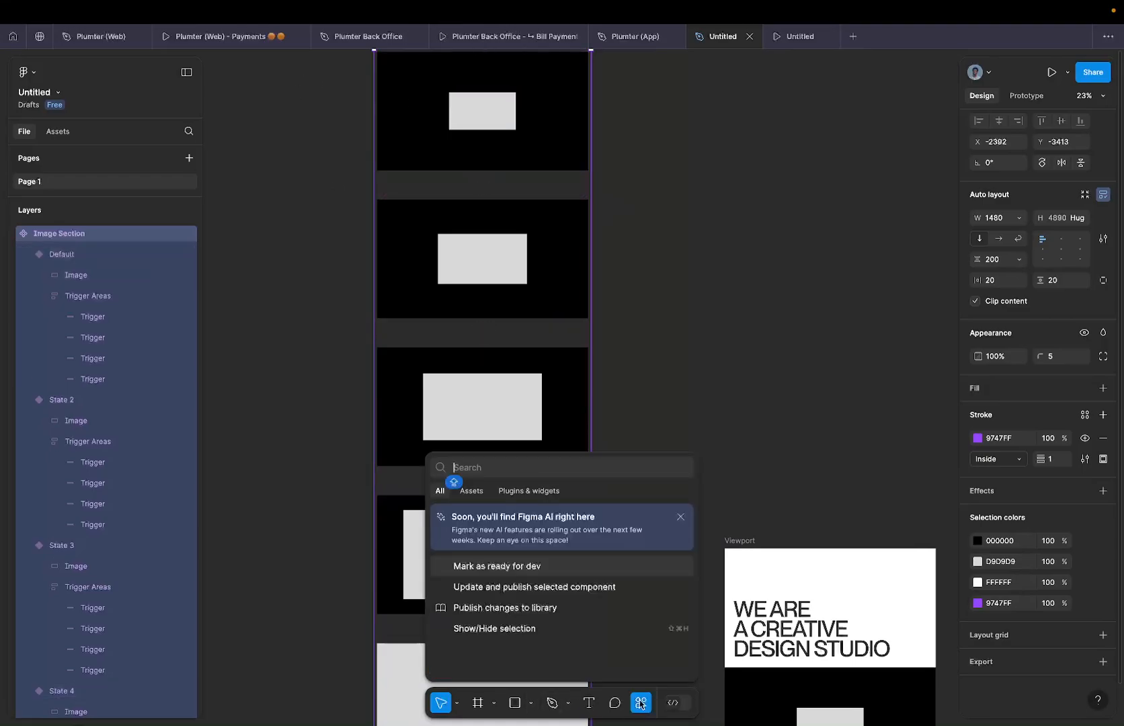
left_click(531, 491)
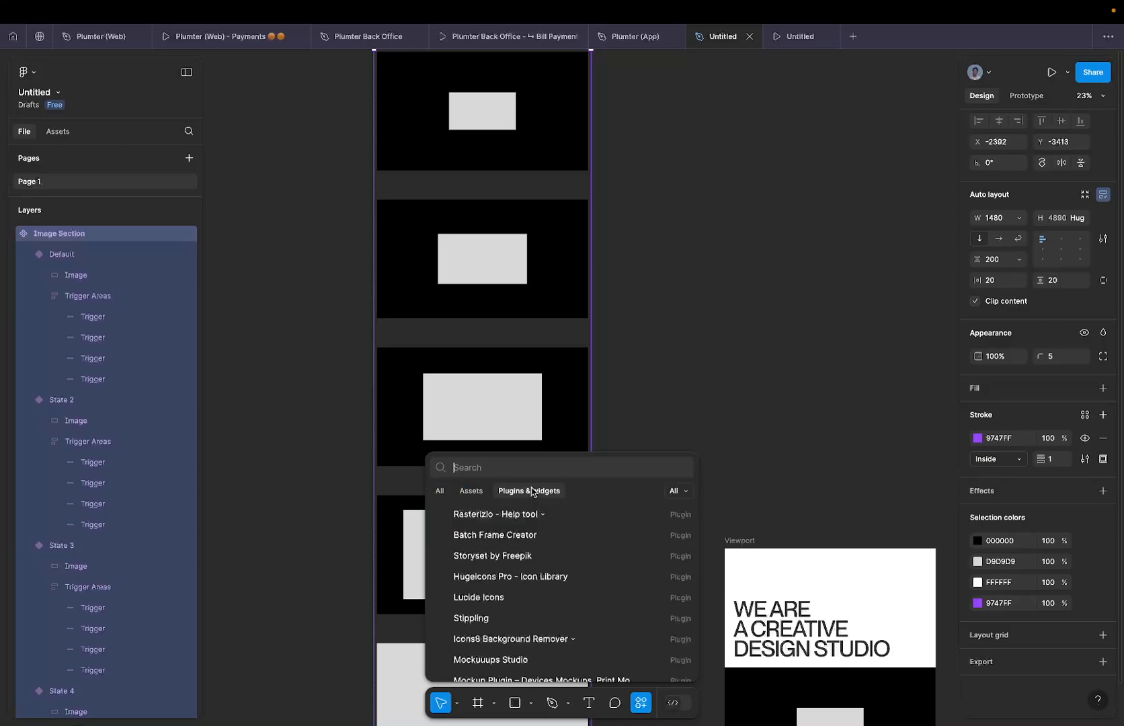
type("unspla")
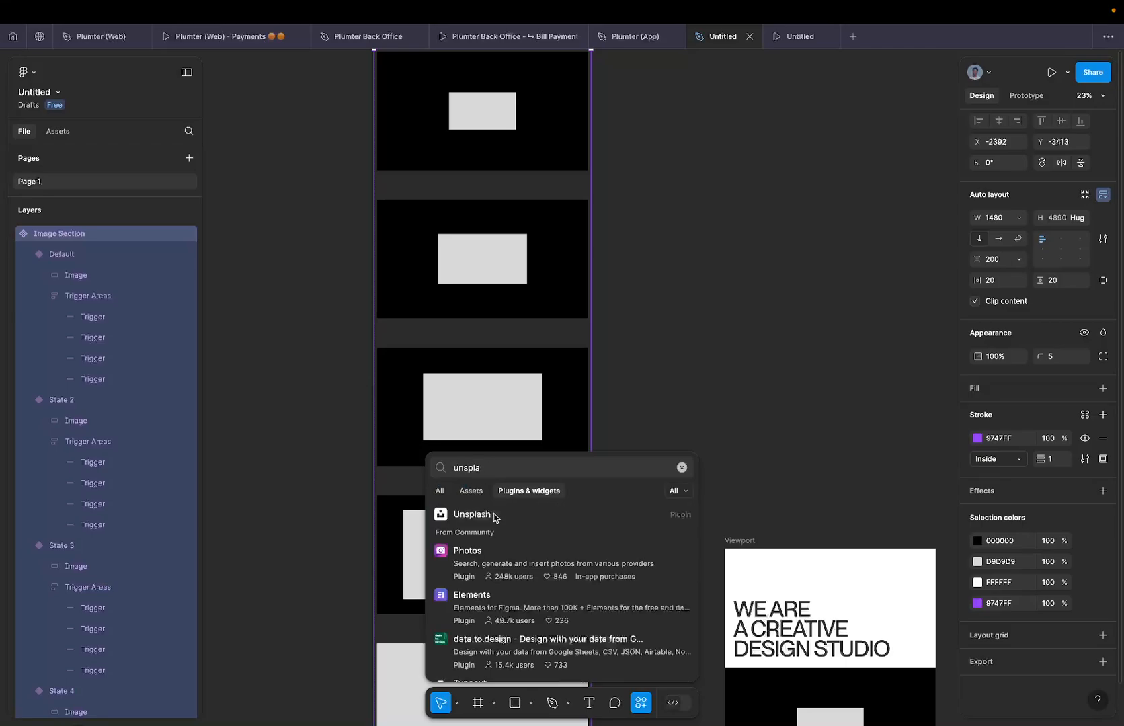
left_click(497, 521)
scroll(479, 342, "left", 3)
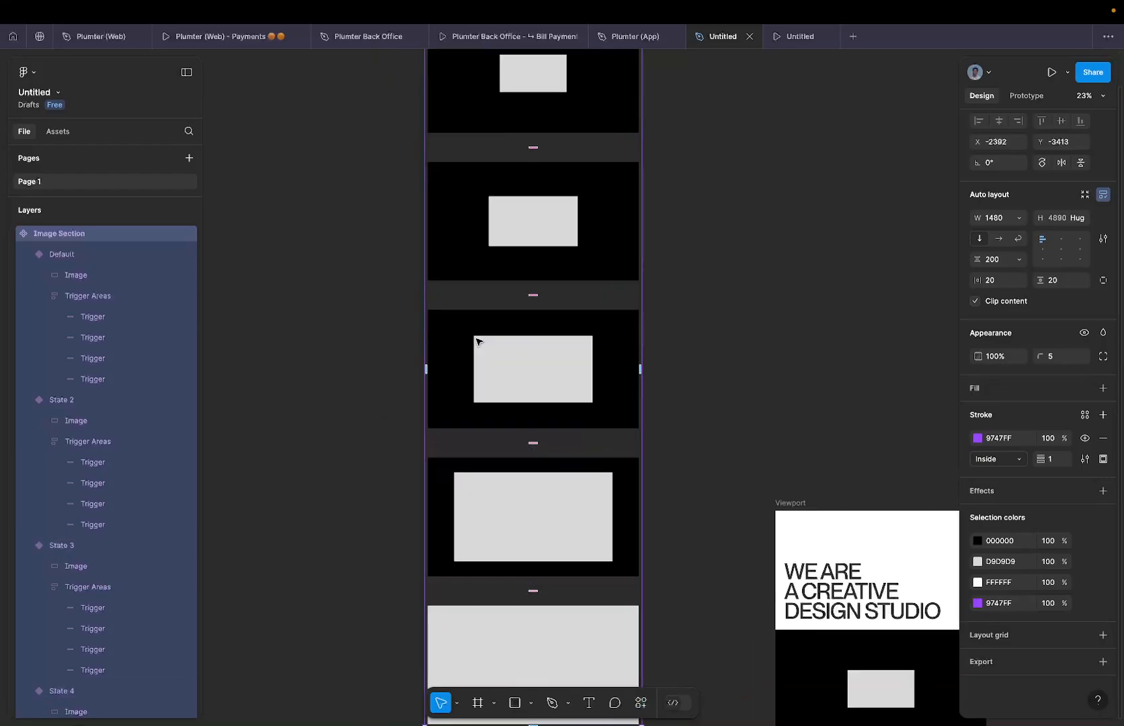
scroll(478, 342, "up", 2)
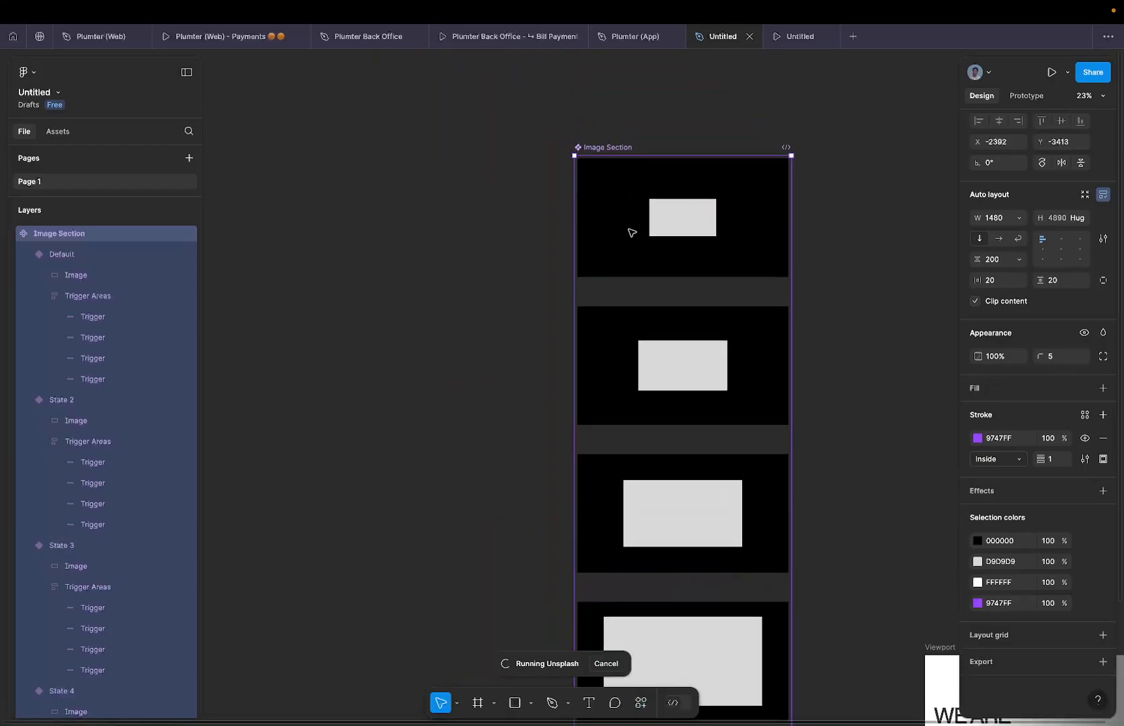
left_click(788, 43)
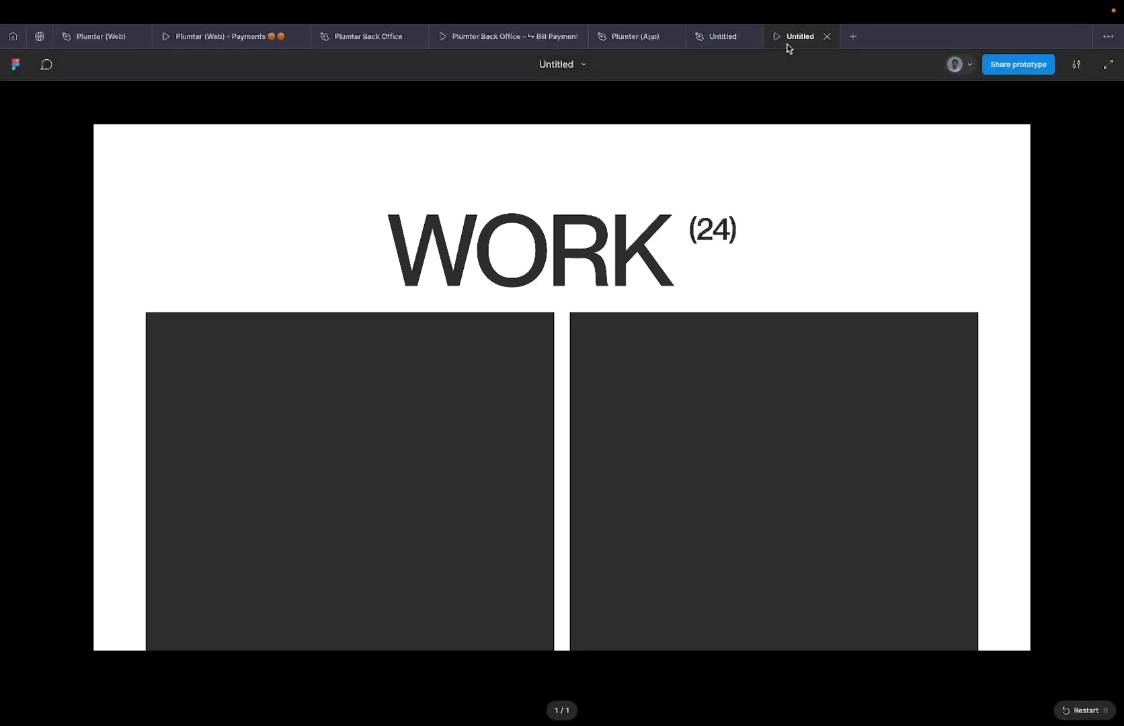
mouse_move(763, 49)
left_click(16, 38)
left_click(802, 37)
mouse_move(717, 44)
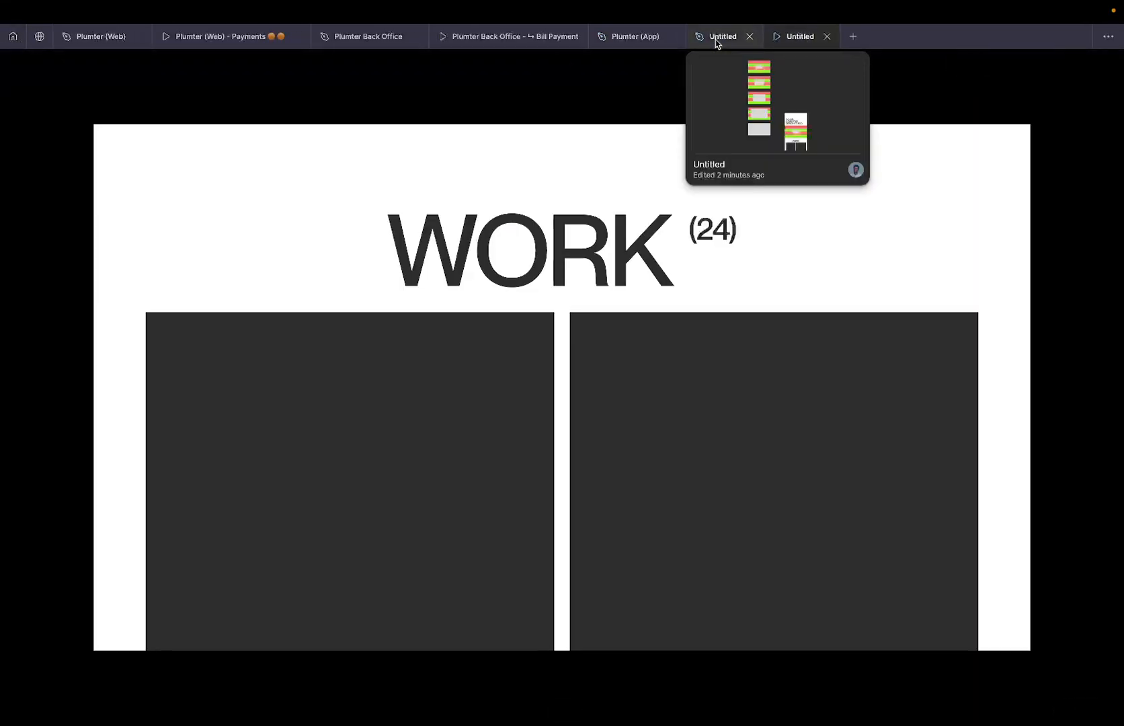
left_click(716, 41)
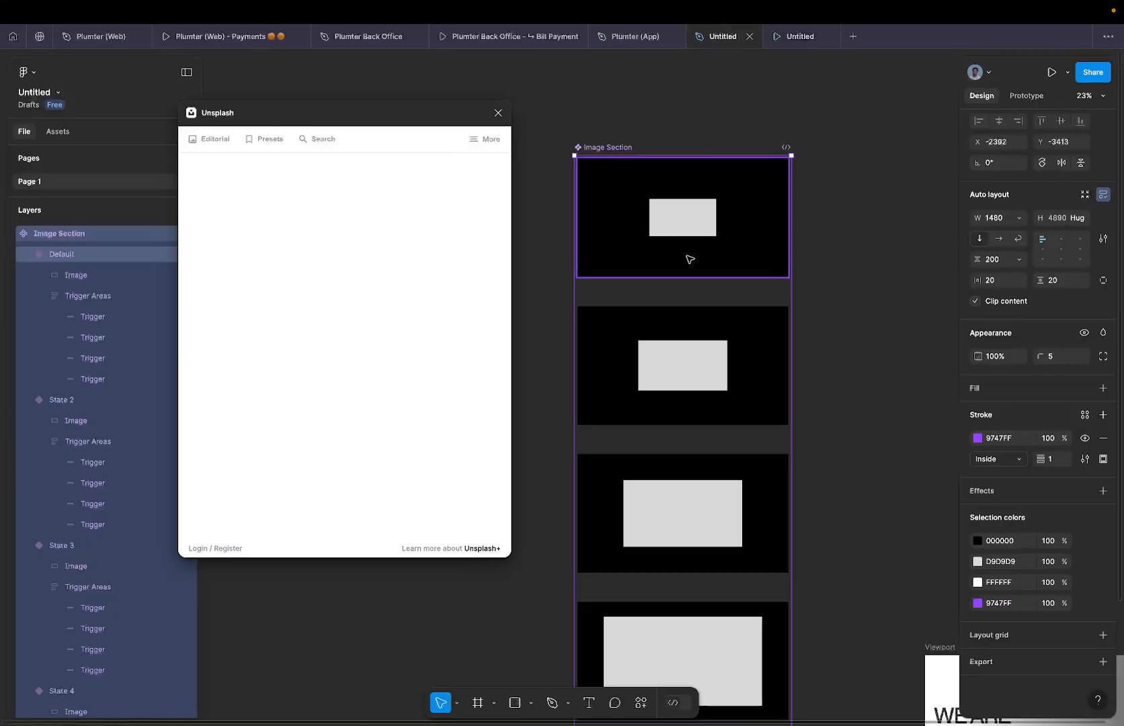
left_click(498, 113)
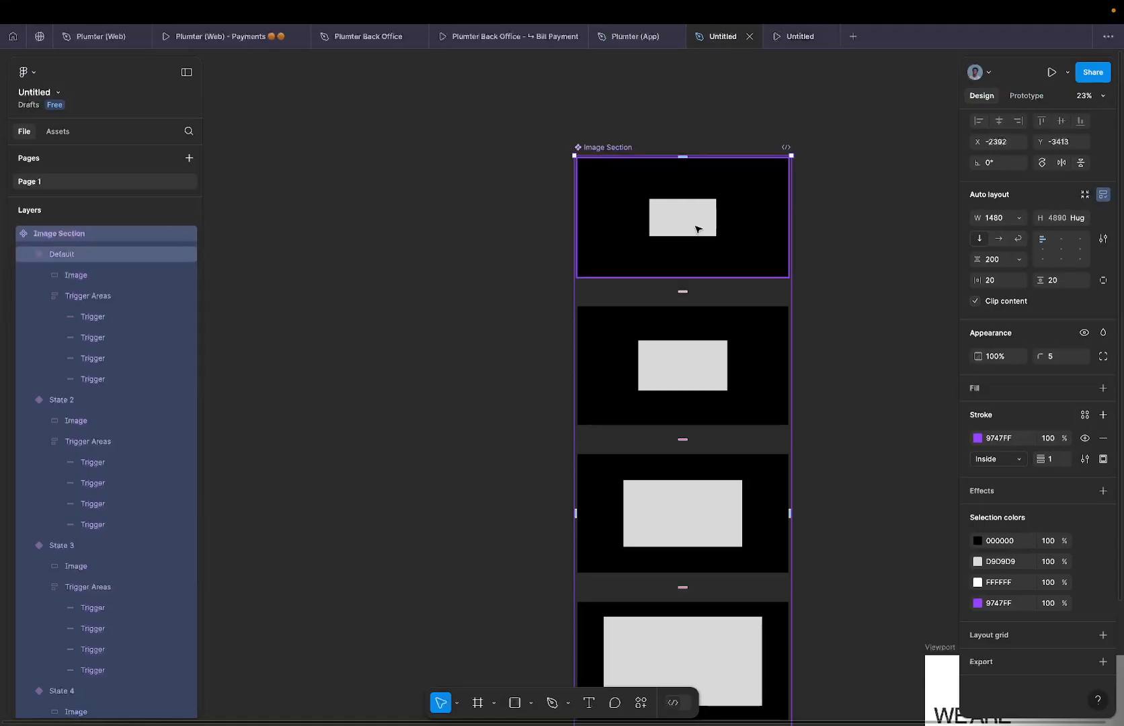
Open the recent Mastering Design Principles file and select the Desin Reel 1 video on its Video Slide to copy its properties.
left_click(13, 36)
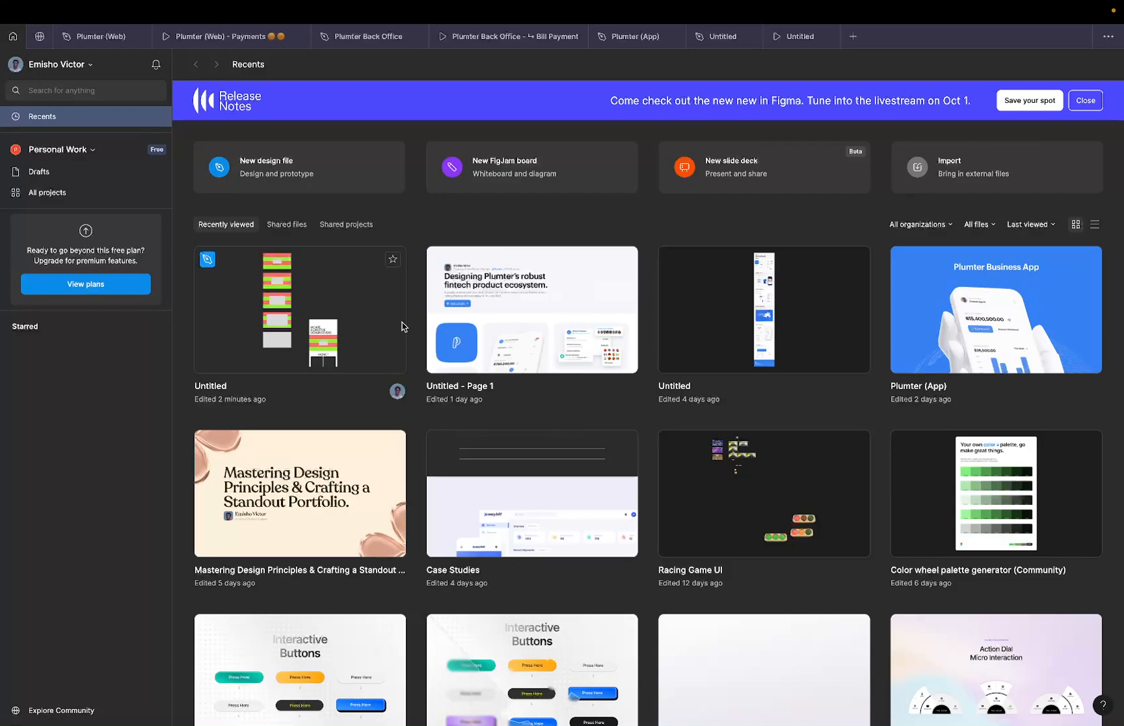
left_click(339, 440)
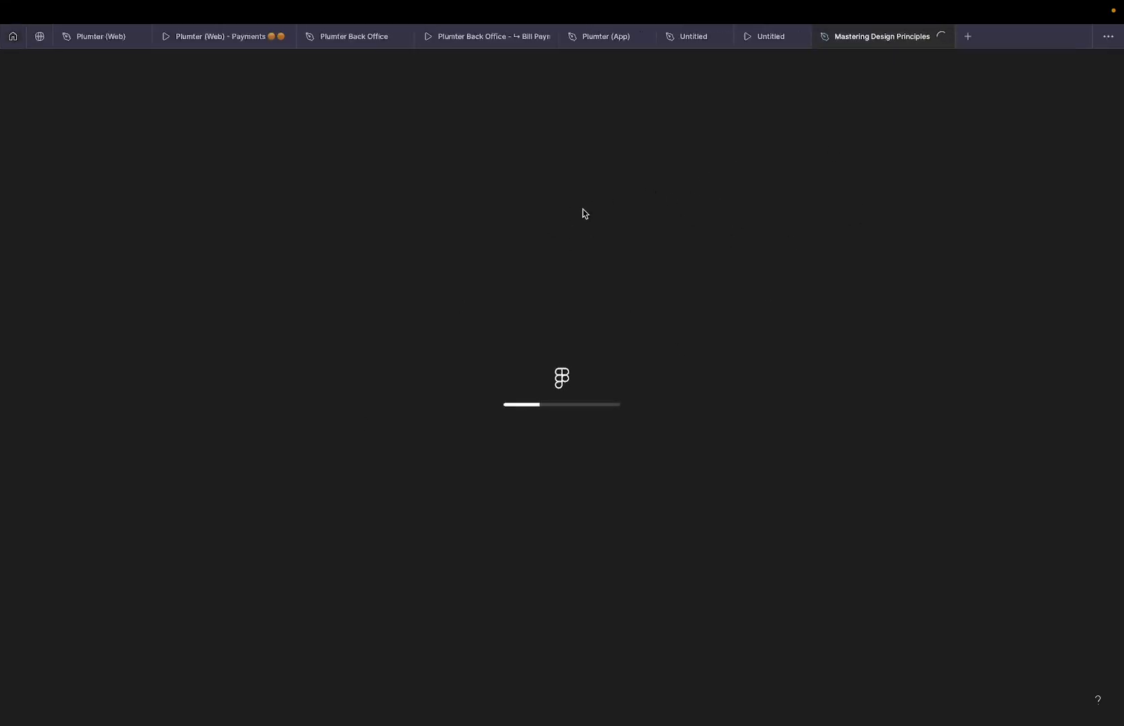
scroll(509, 311, "up", 5)
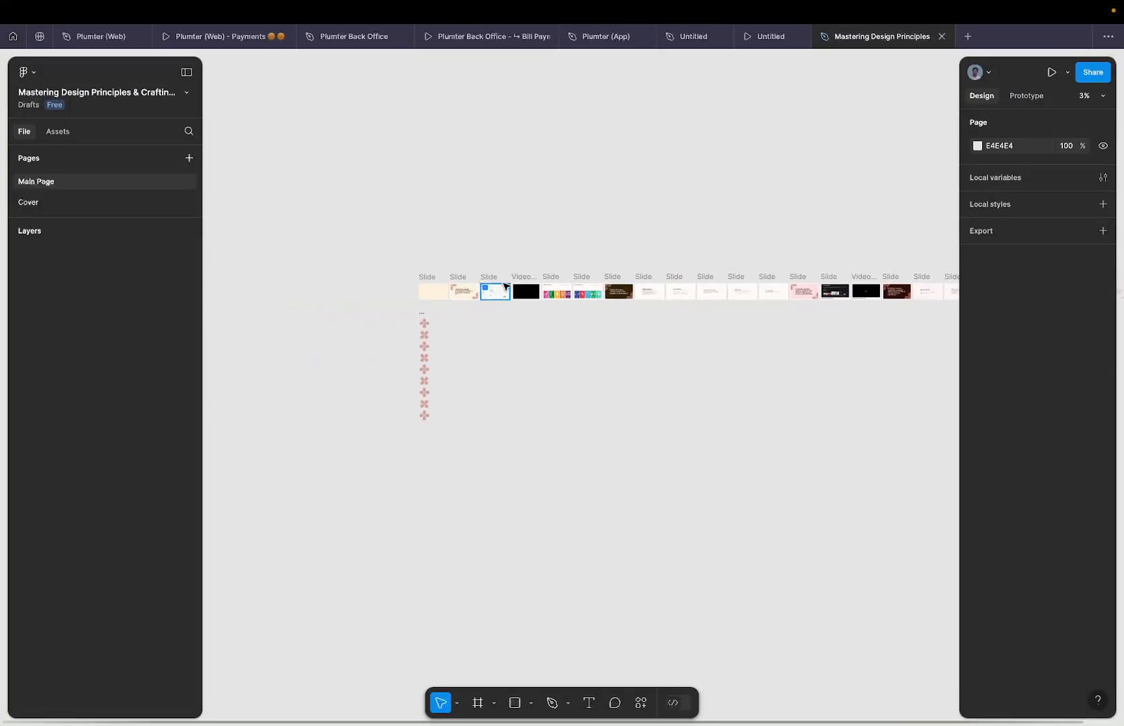
scroll(366, 324, "up", 5)
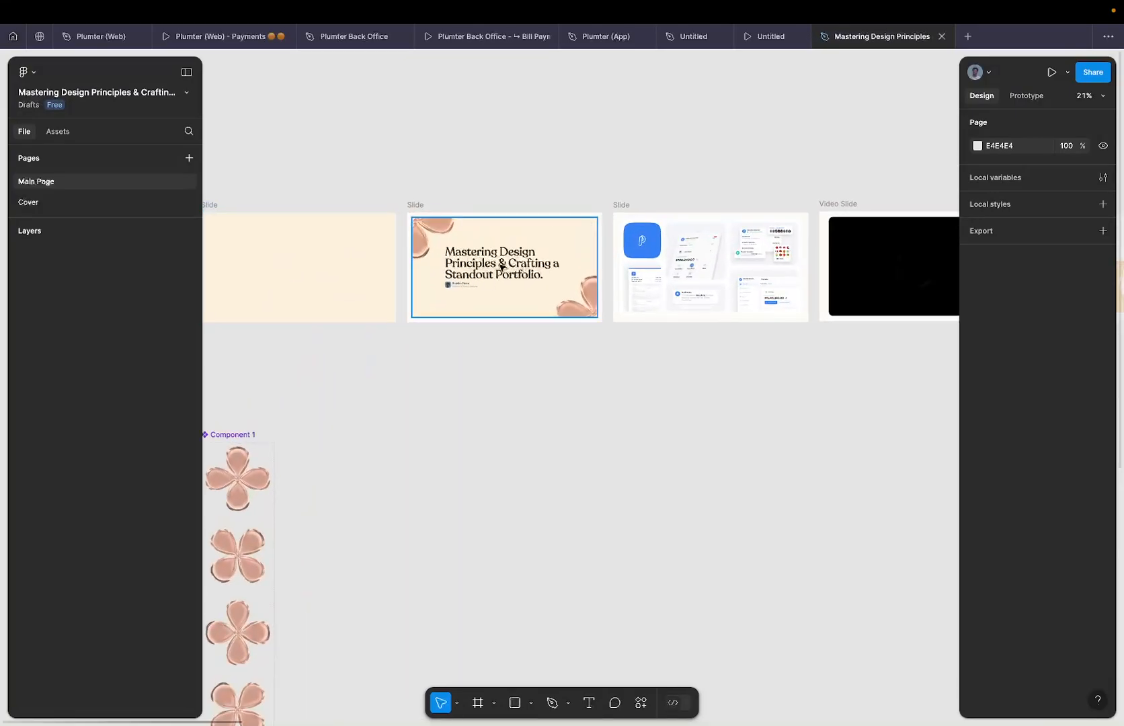
scroll(501, 266, "up", 3)
scroll(511, 267, "right", 10)
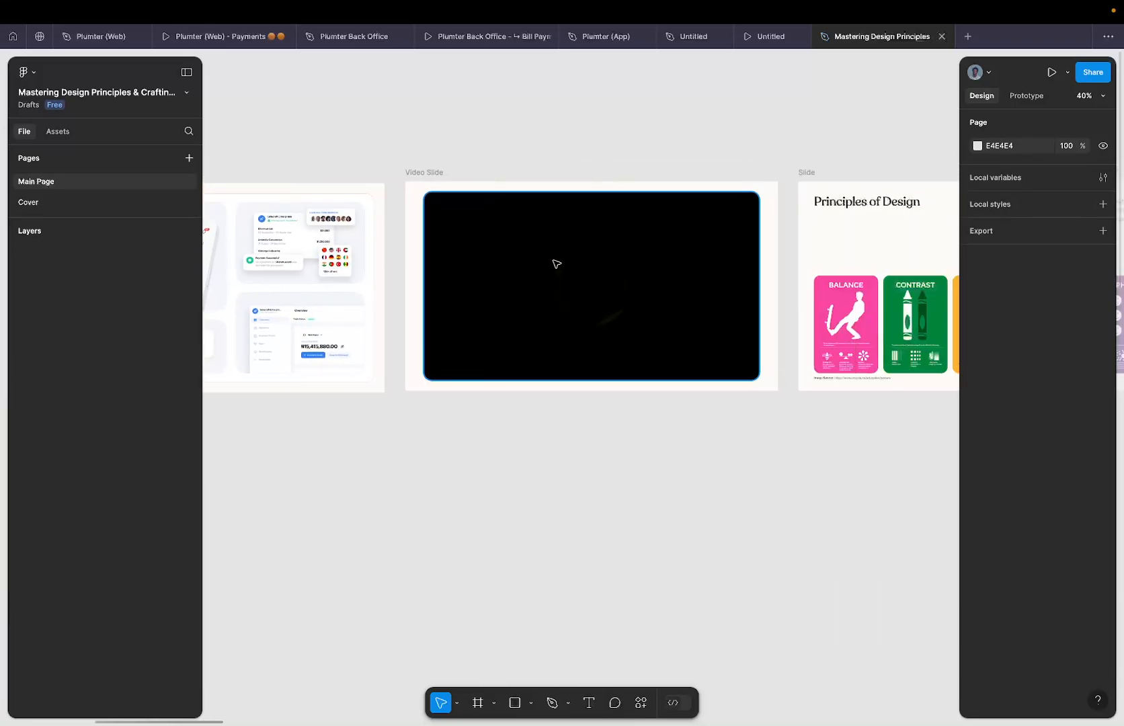
left_click(591, 265)
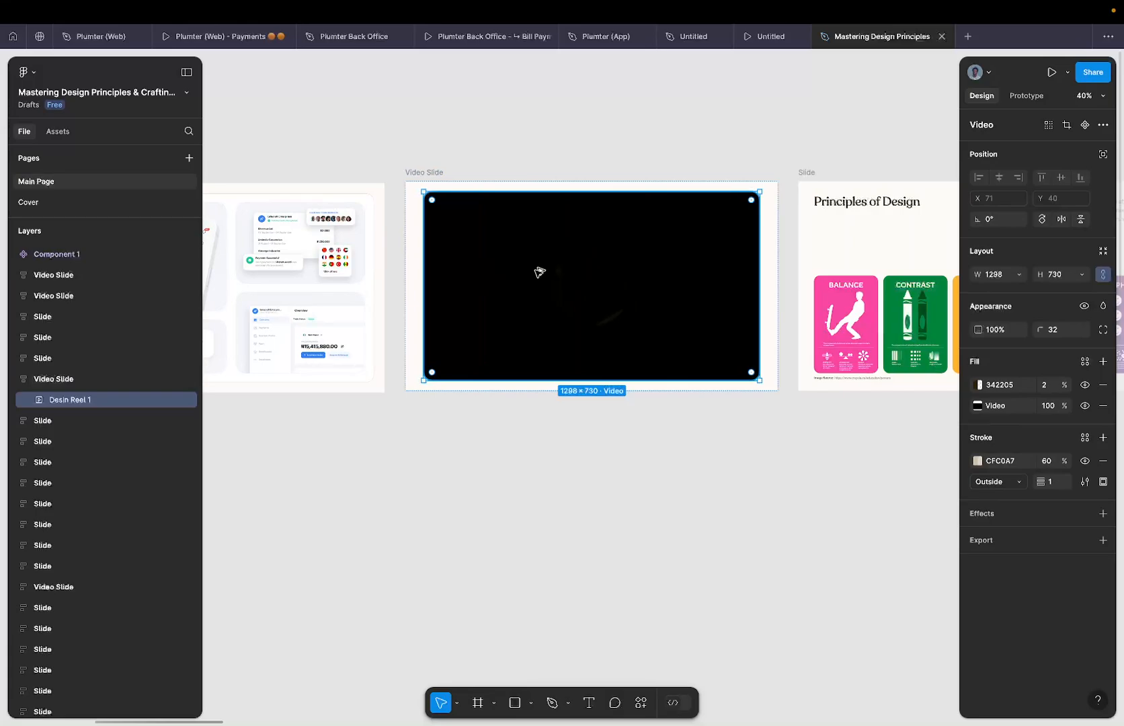
Return to the untitled design file, select the Image layers of all five variants, and paste the copied video properties onto them.
left_click(693, 46)
left_click(663, 226)
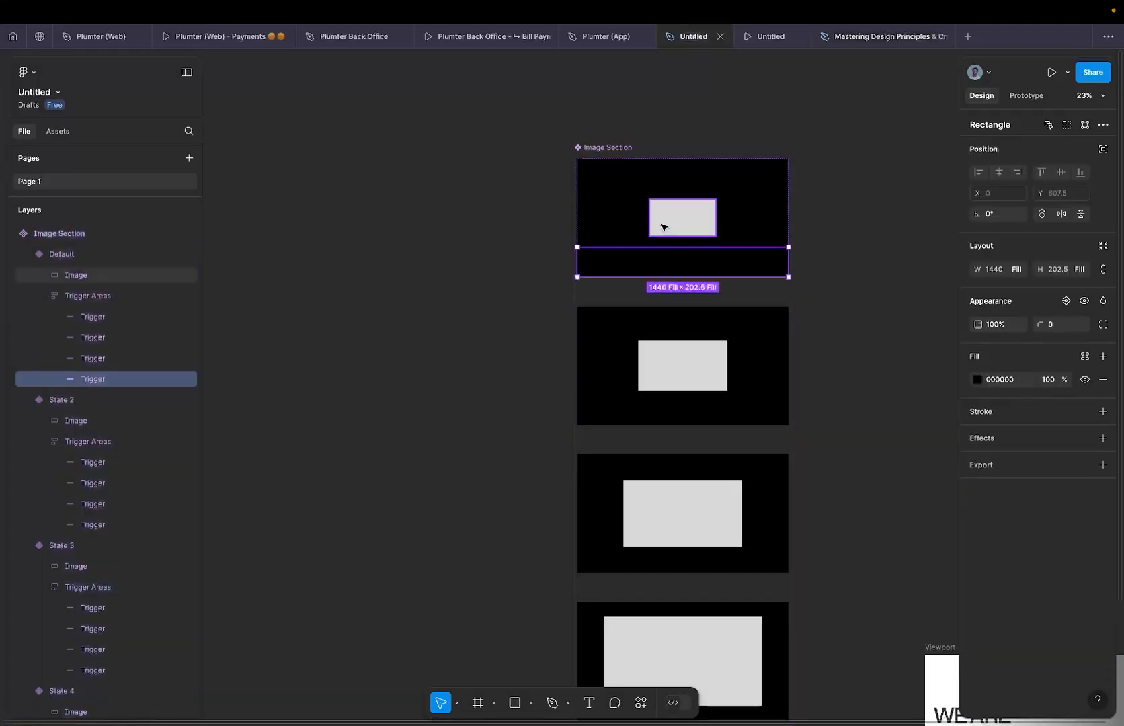
scroll(592, 248, "down", 3)
scroll(592, 248, "right", 3)
left_click(584, 258, "shift")
scroll(581, 269, "down", 3)
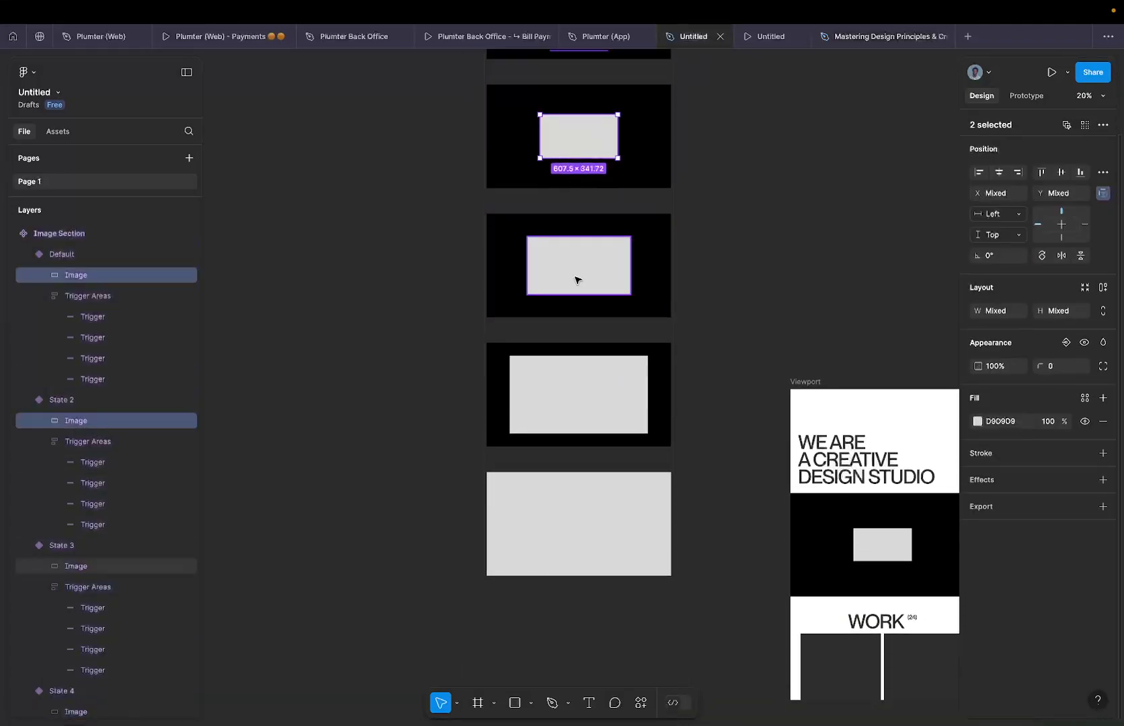
left_click(577, 282, "shift")
left_click(572, 395, "shift")
left_click(559, 519, "shift")
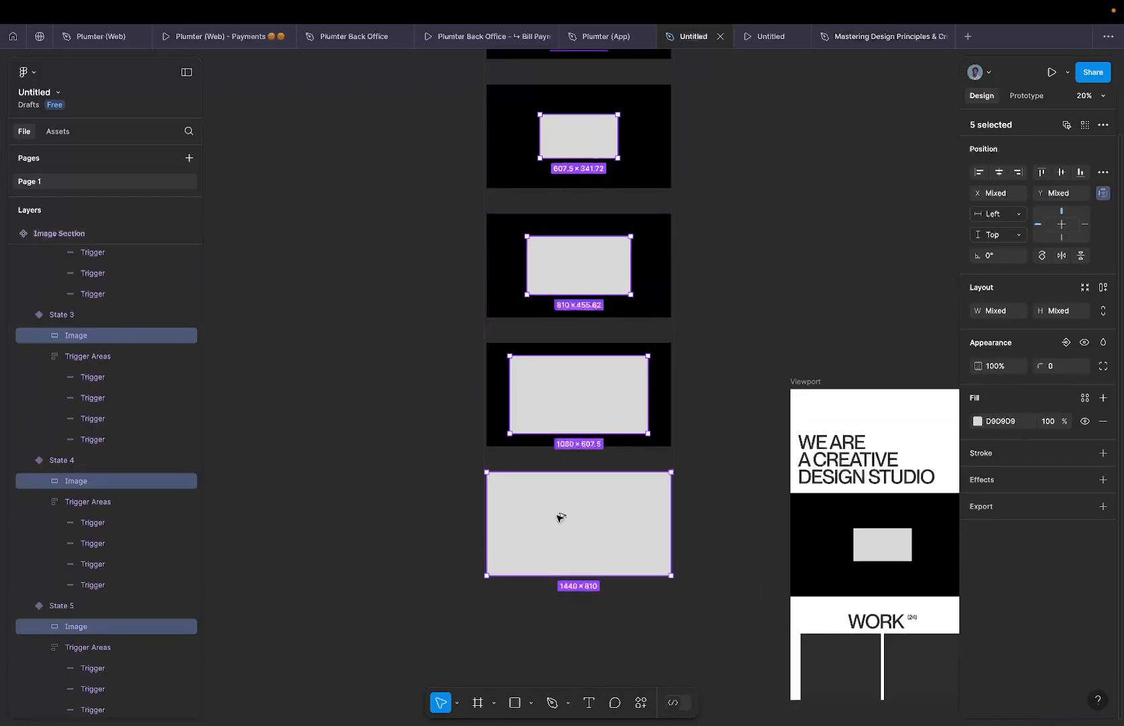
key("super+alt+v")
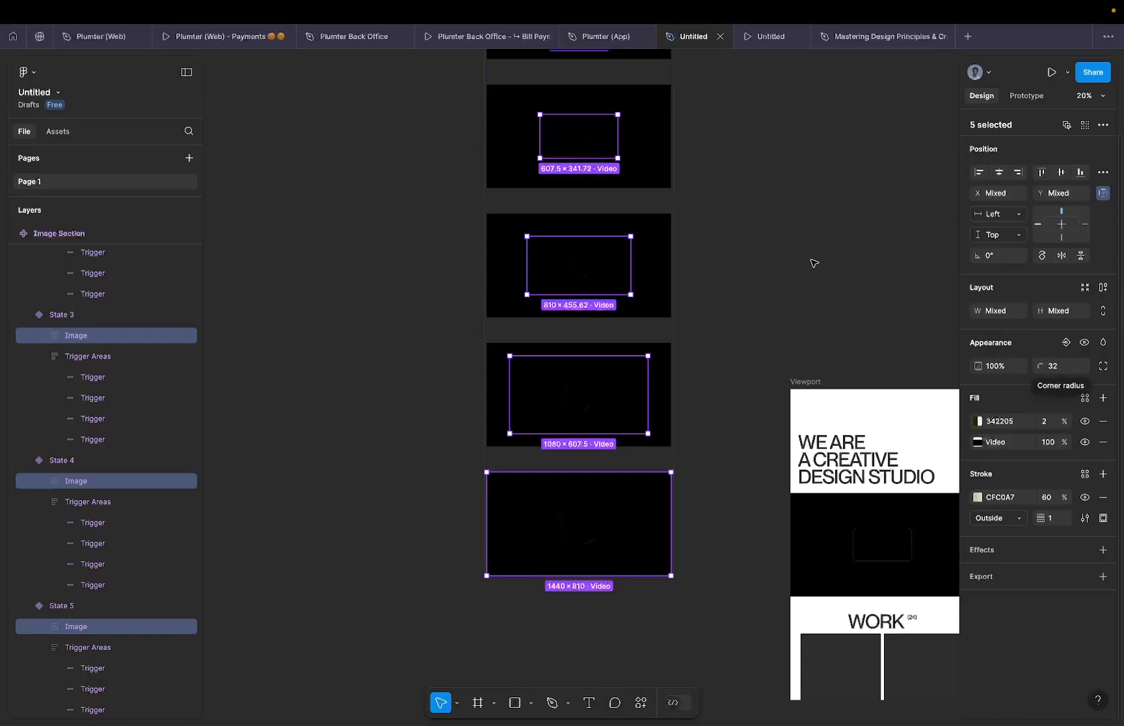
Set the corner radius of the five selected Image layers to 0 and remove their CFC0A7 stroke.
left_click(1041, 366)
type("0")
key("Return")
left_click(1102, 498)
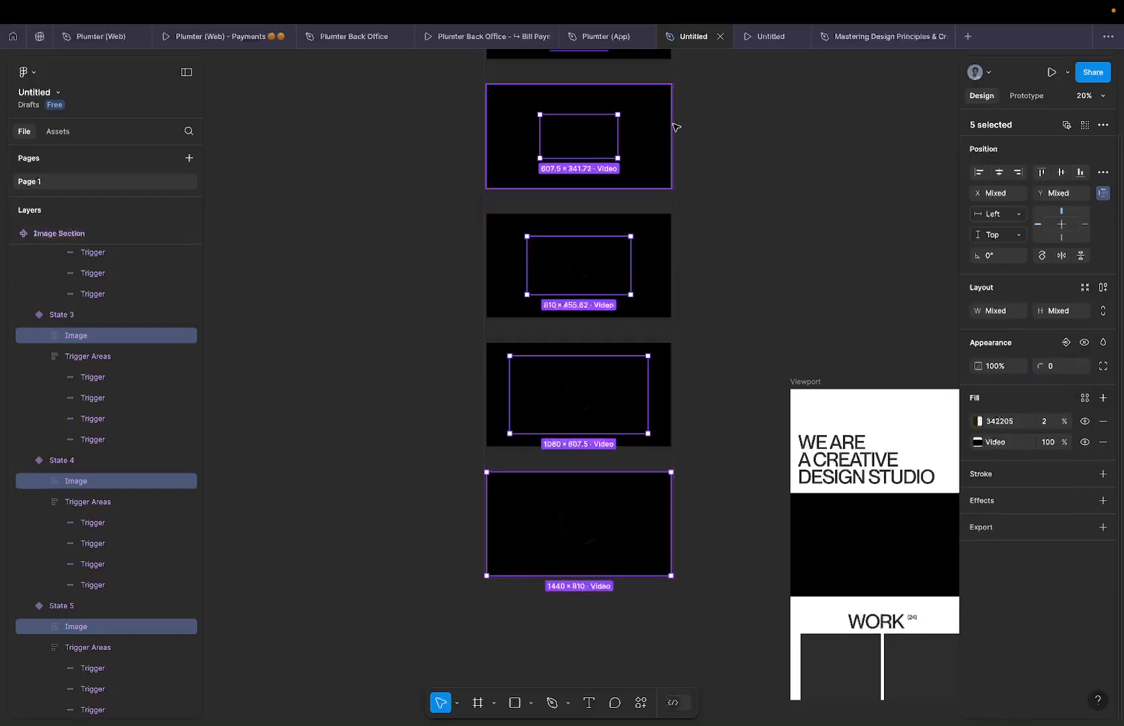
Compare the source video in the Mastering Design Principles file with the video-filled Image layers in the untitled design file.
left_click(869, 38)
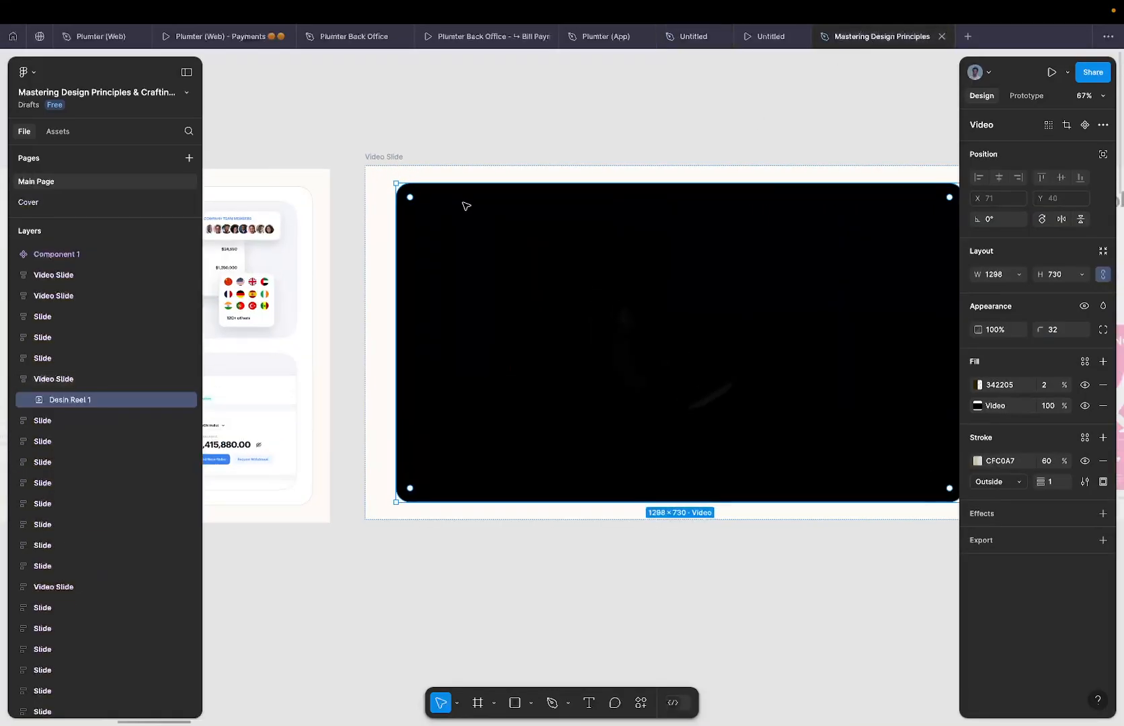
scroll(385, 192, "up", 3)
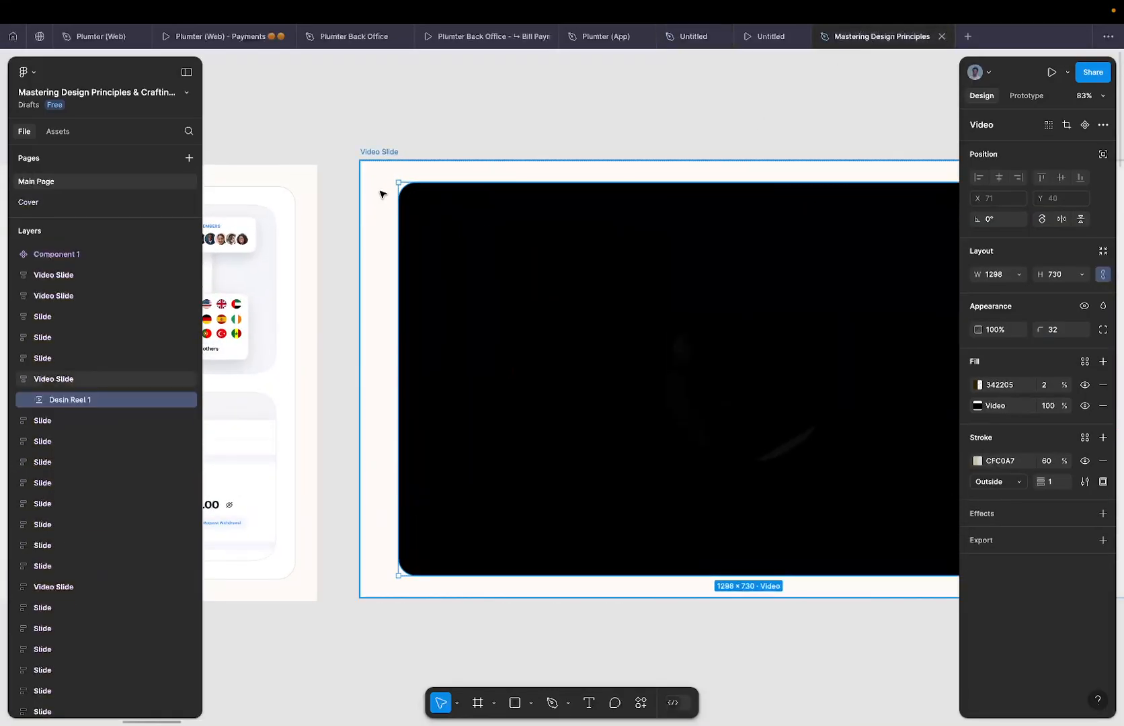
left_click(697, 39)
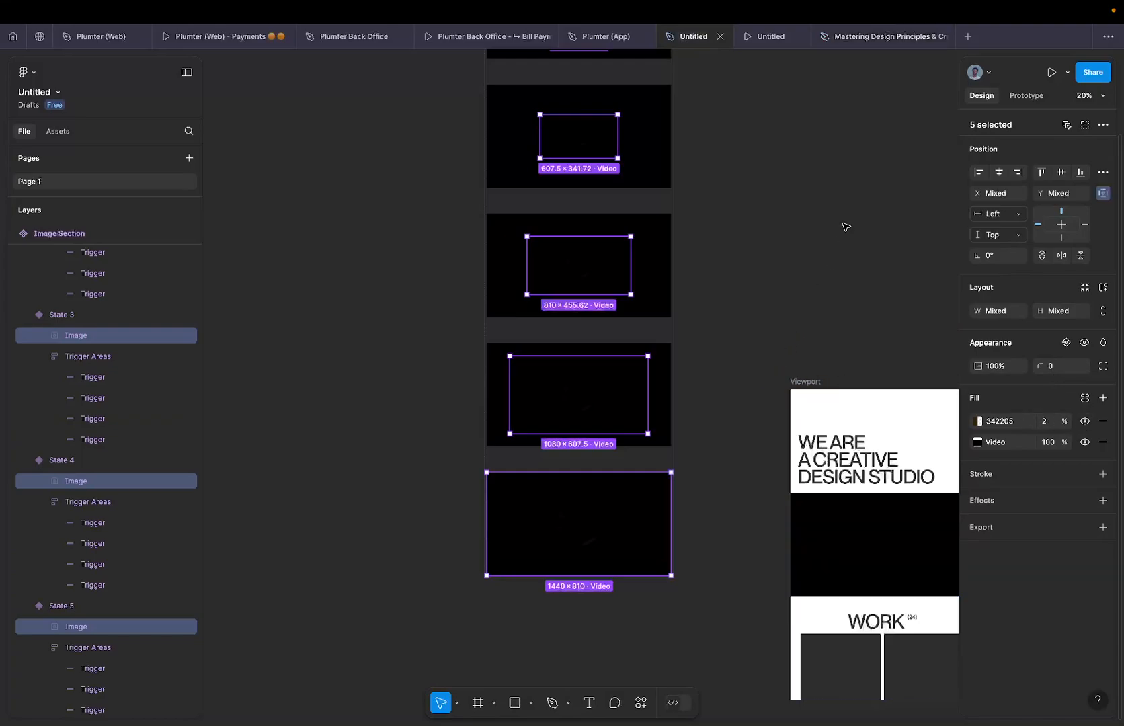
left_click(851, 36)
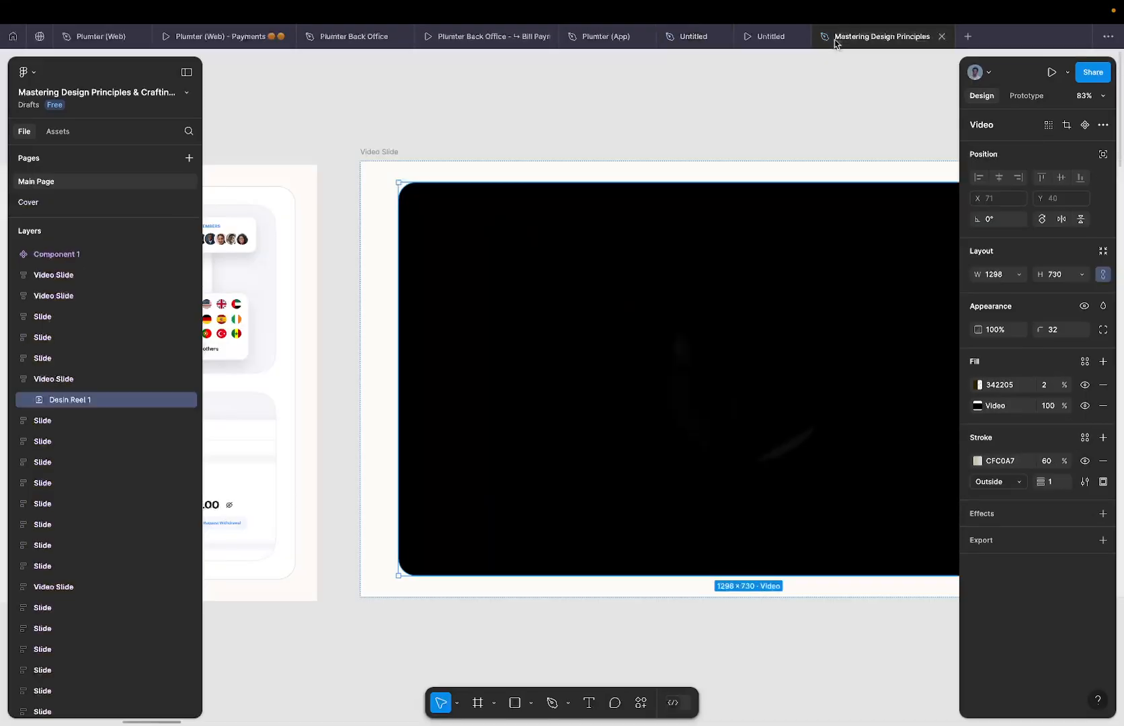
View the video fill in the prototype preview, and examine the video playback settings of the selected Image layers.
left_click(769, 40)
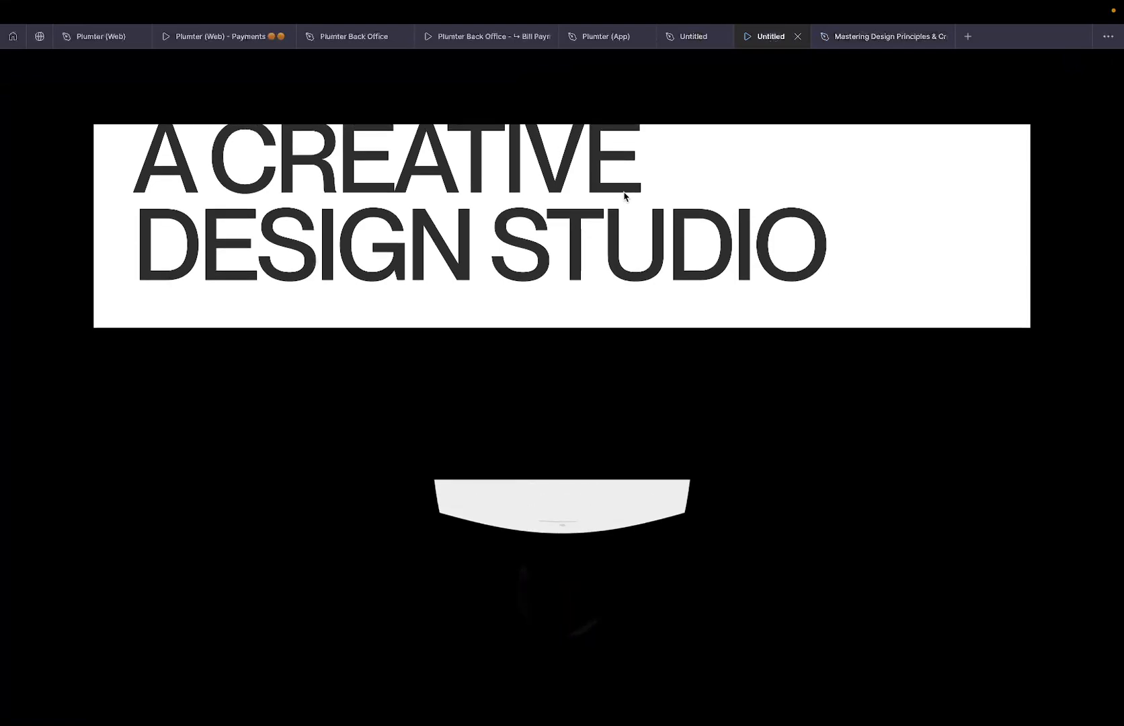
left_click(683, 41)
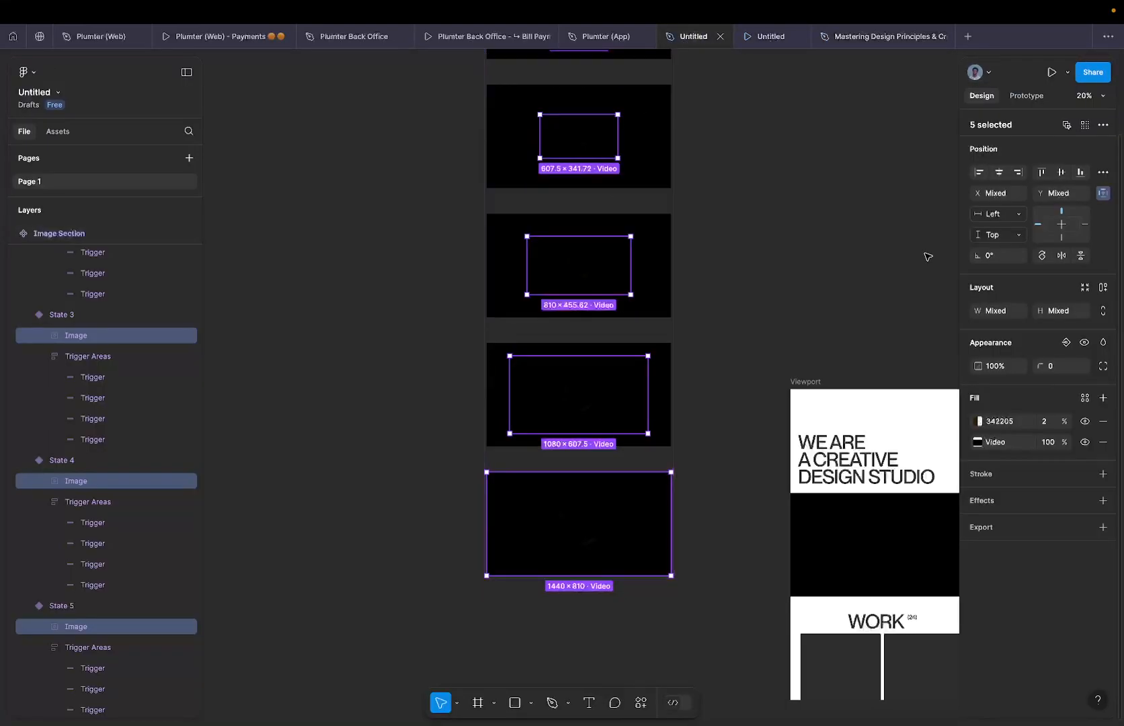
left_click(1030, 97)
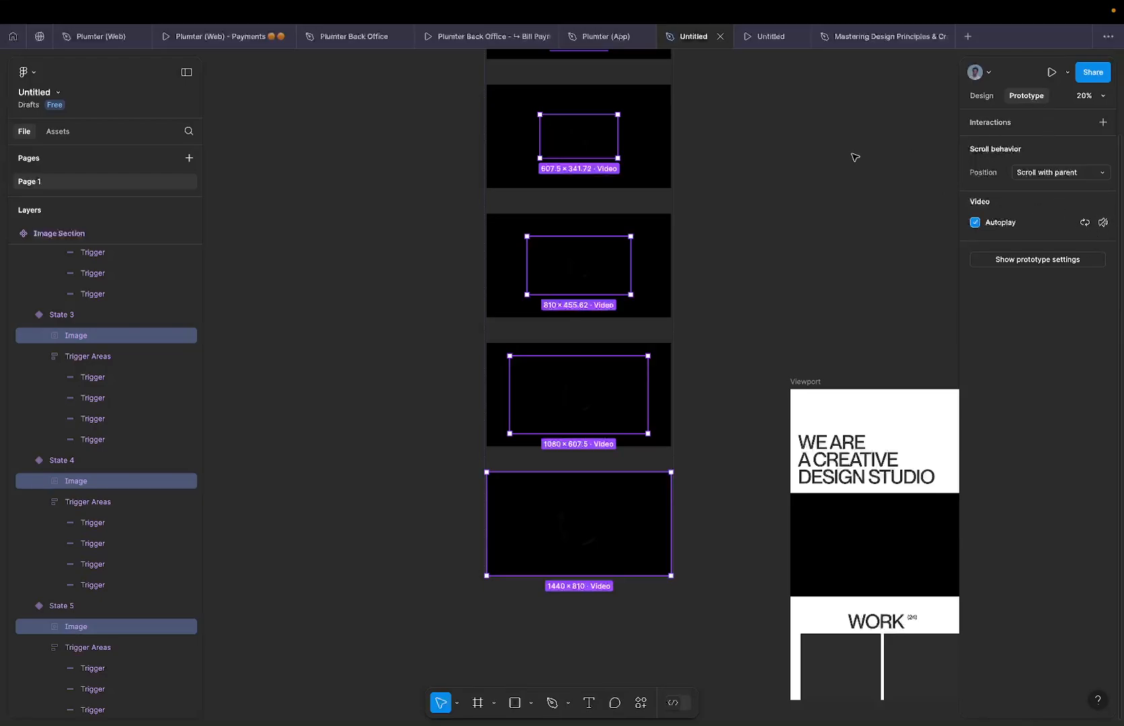
Scroll the prototype preview from the hero text down through the black section to check how the playing video enlarges.
left_click(771, 39)
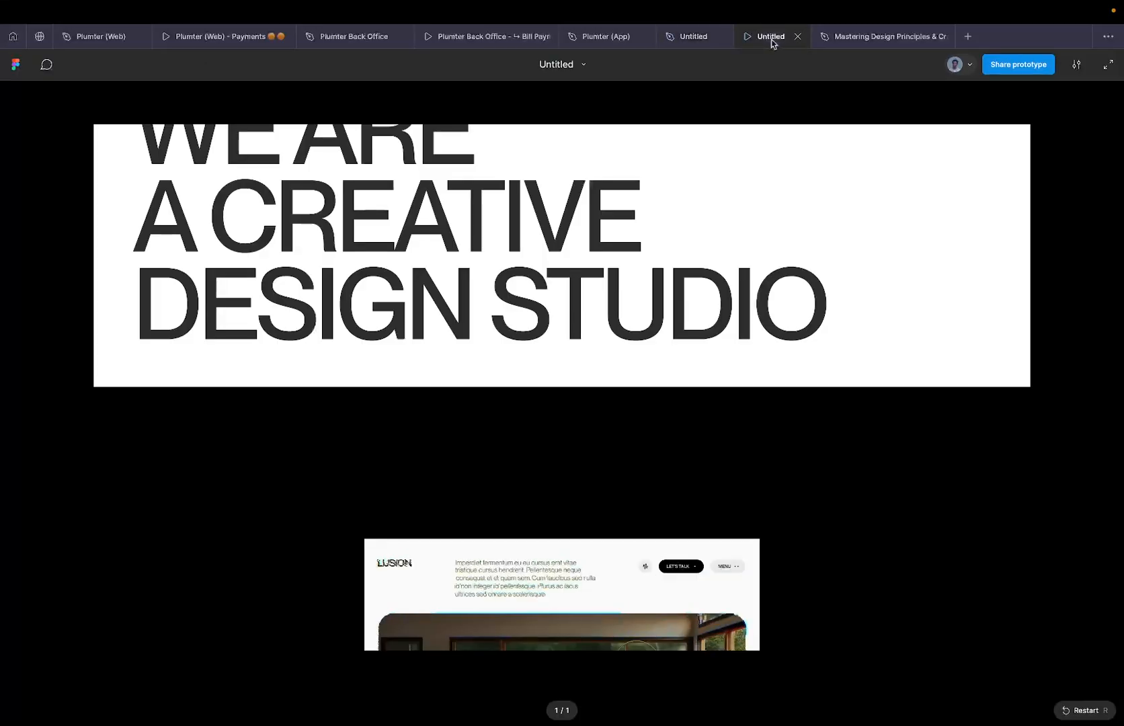
scroll(658, 220, "down", 1)
scroll(657, 220, "down", 3)
scroll(657, 216, "down", 3)
left_click(658, 216)
scroll(655, 214, "down", 3)
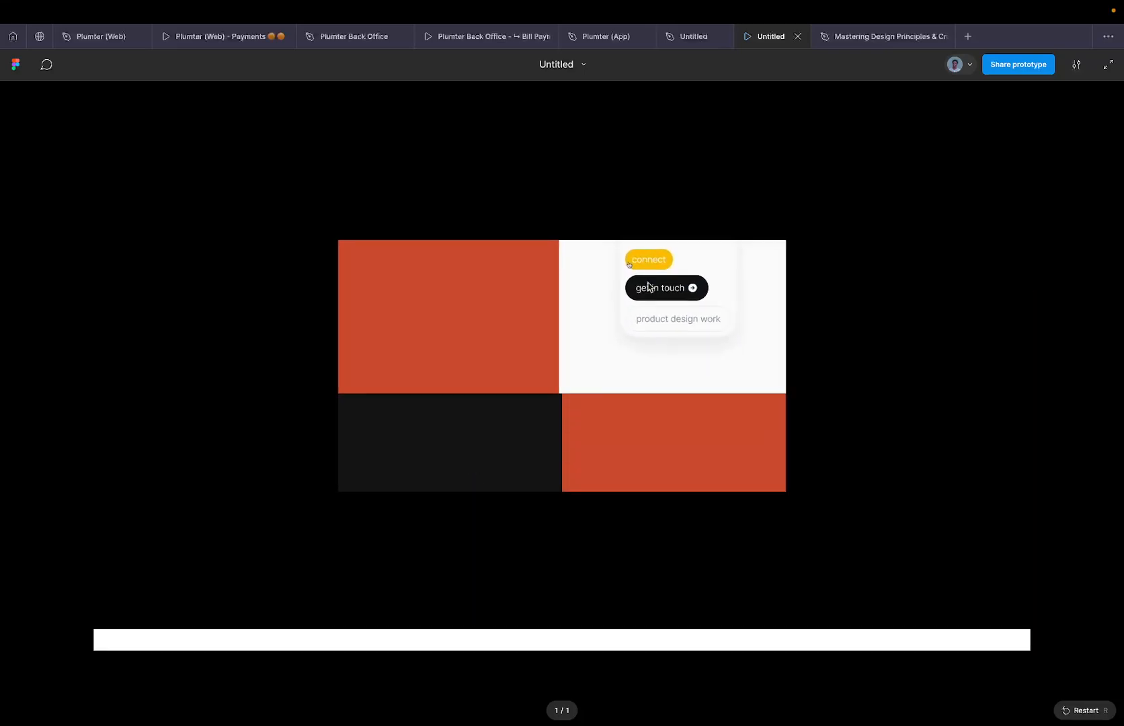
Scroll the prototype preview down to the WORK section and back up to check how the video resizes.
scroll(649, 284, "down", 3)
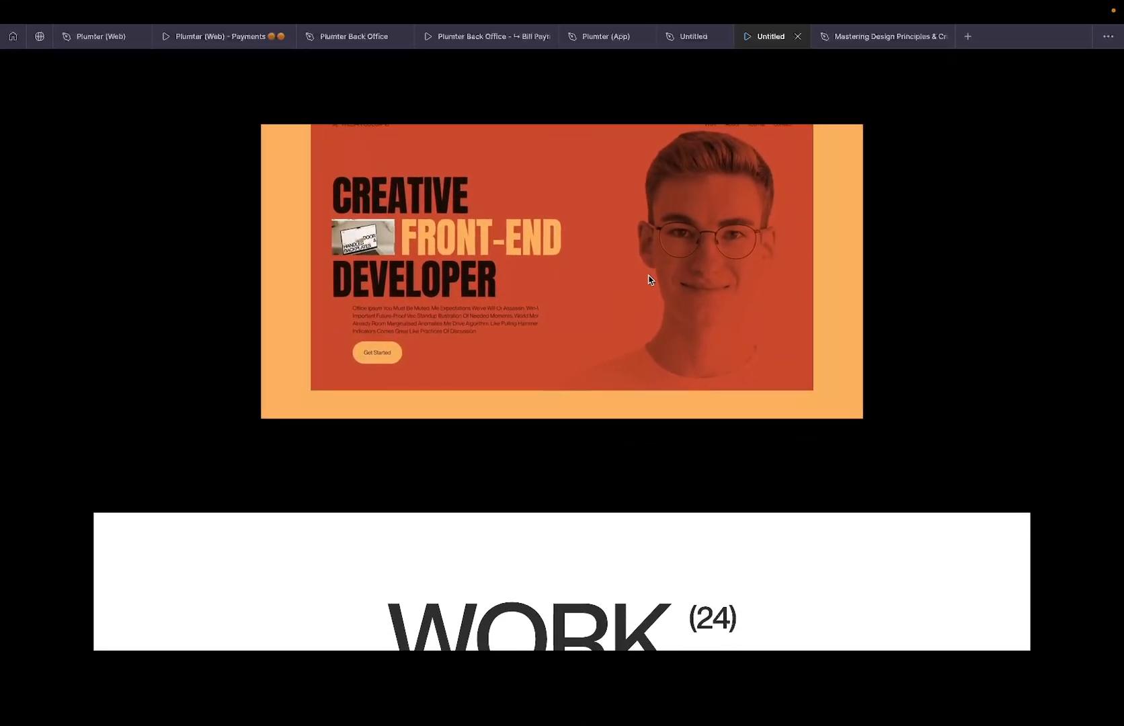
scroll(649, 279, "down", 3)
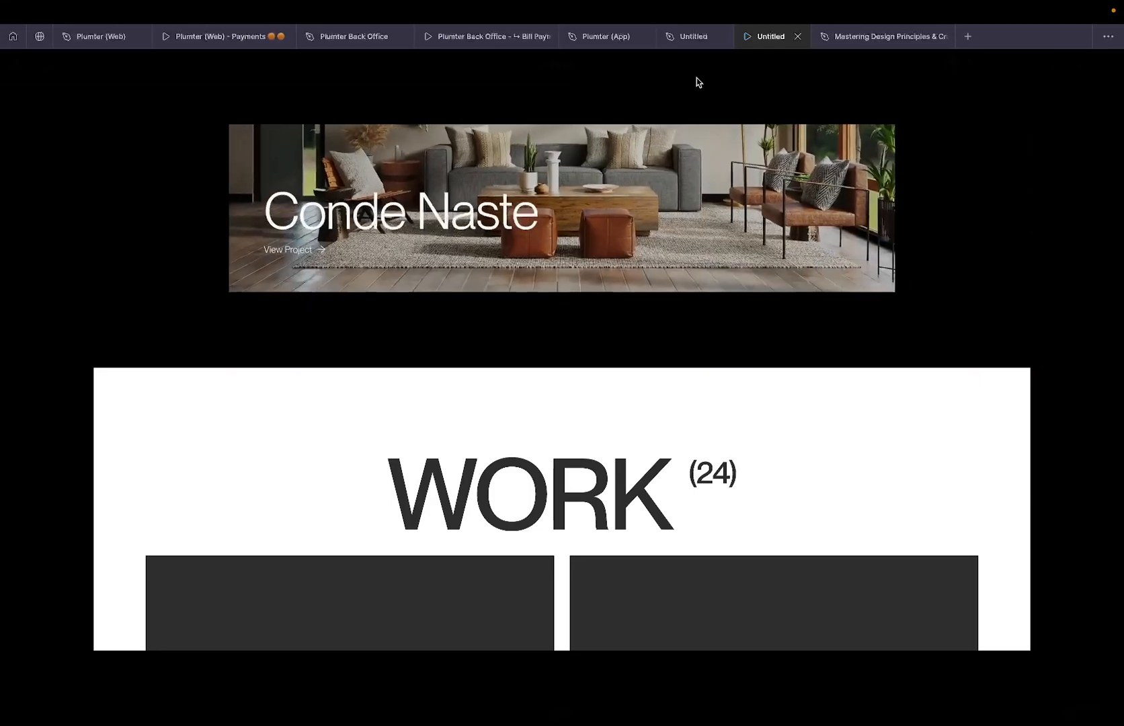
scroll(623, 269, "up", 5)
scroll(623, 255, "down", 5)
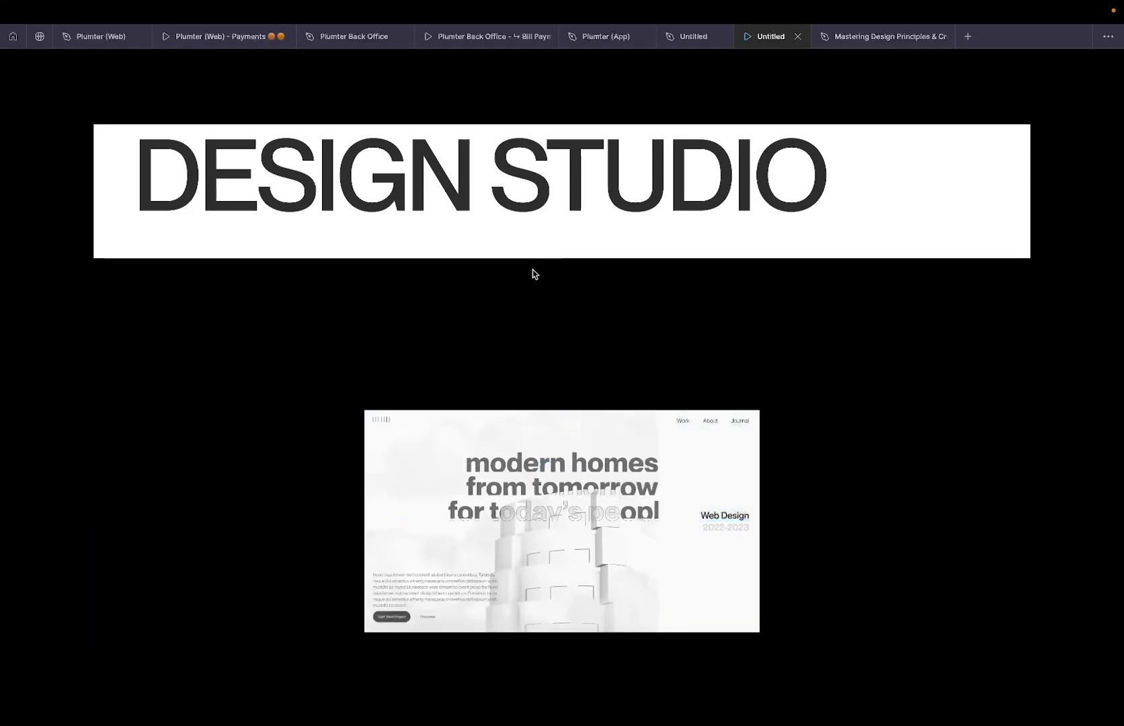
scroll(596, 250, "down", 1)
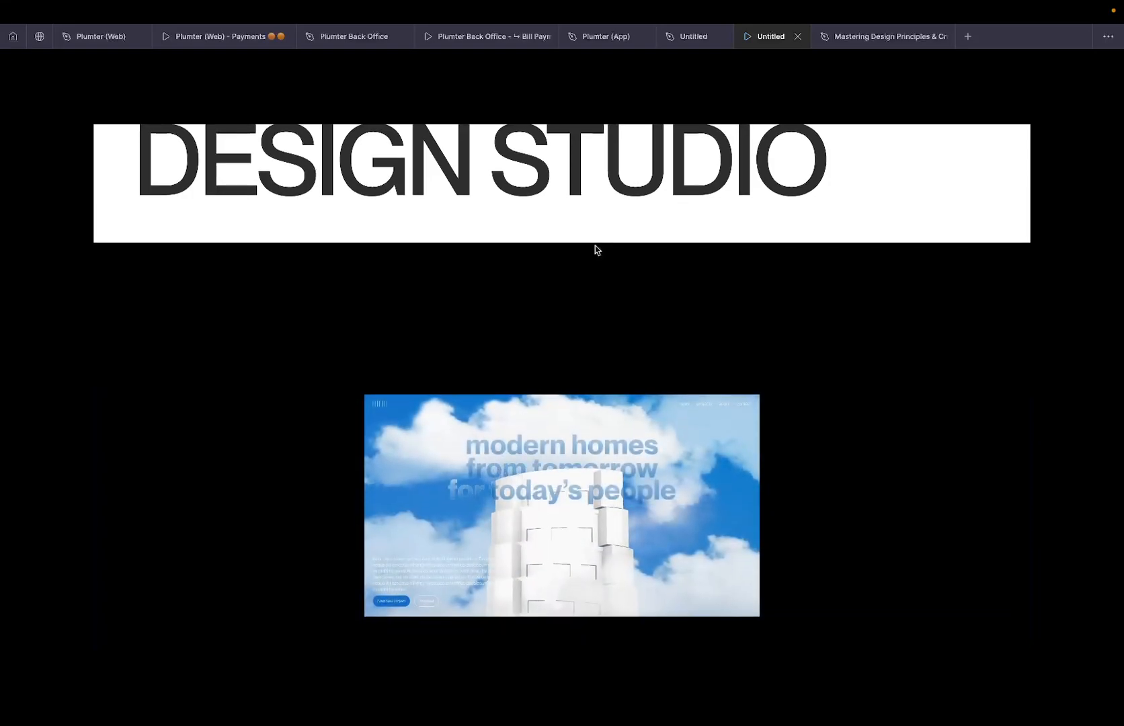
scroll(596, 250, "down", 1)
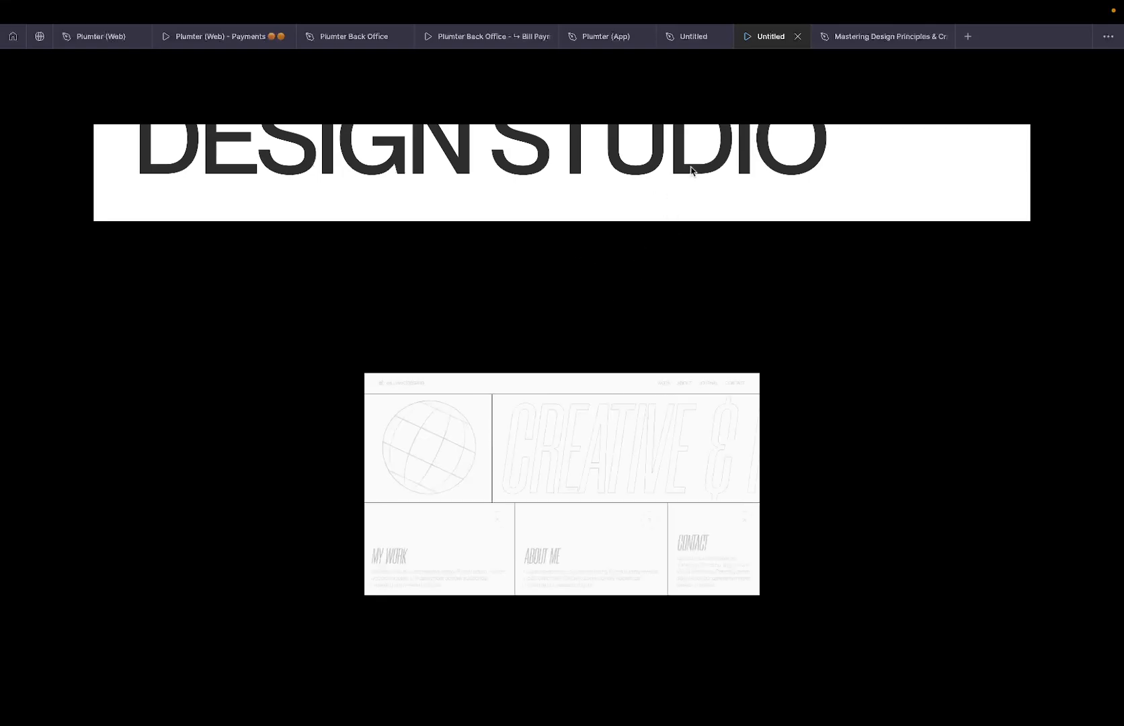
In the untitled design file, select the top Trigger of every Image Section state except State 2, and inspect their shared Mouse enter interaction.
left_click(697, 37)
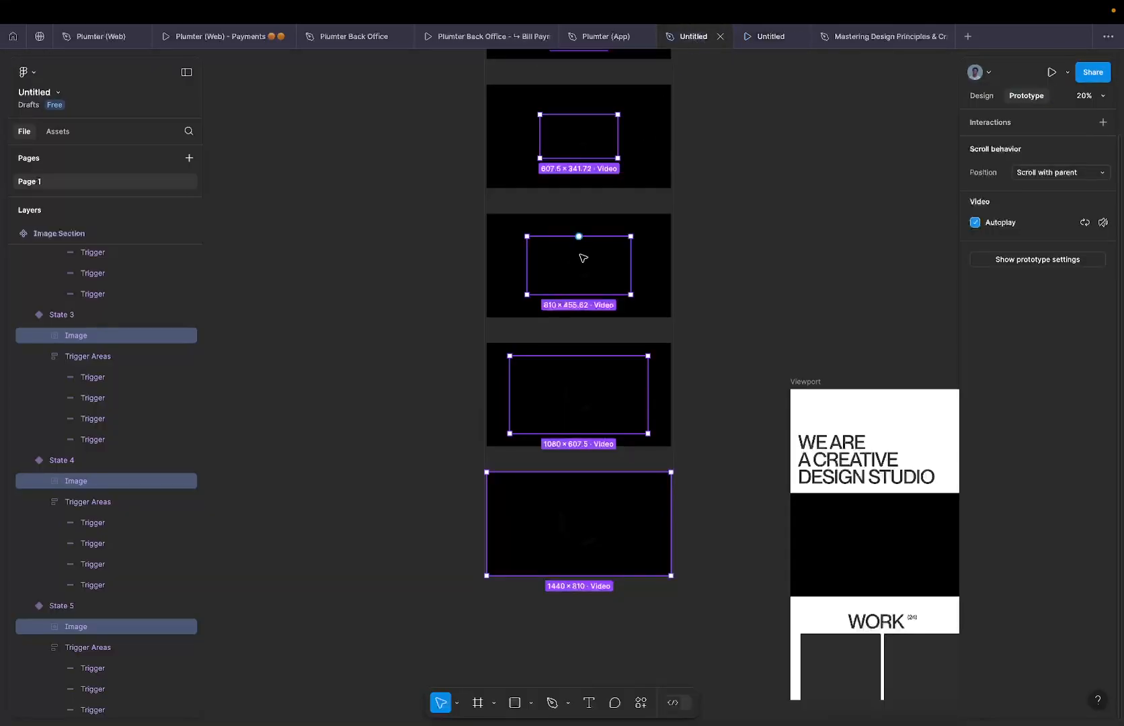
scroll(582, 258, "up", 5)
left_click(582, 204)
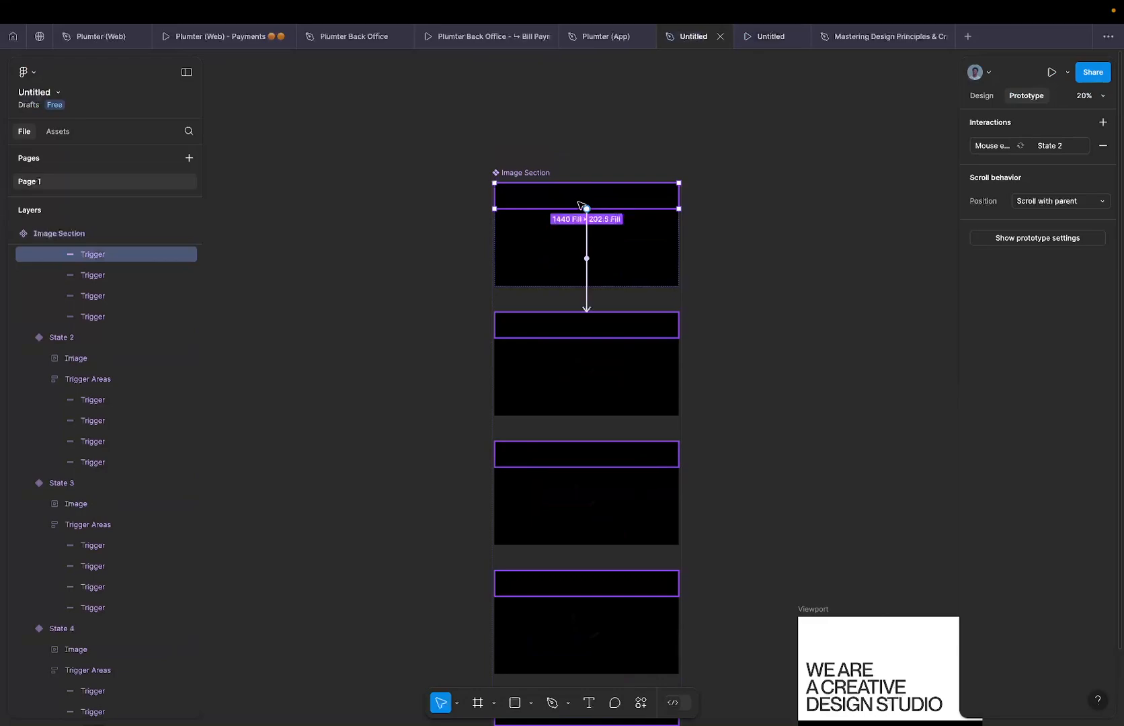
left_click(982, 96)
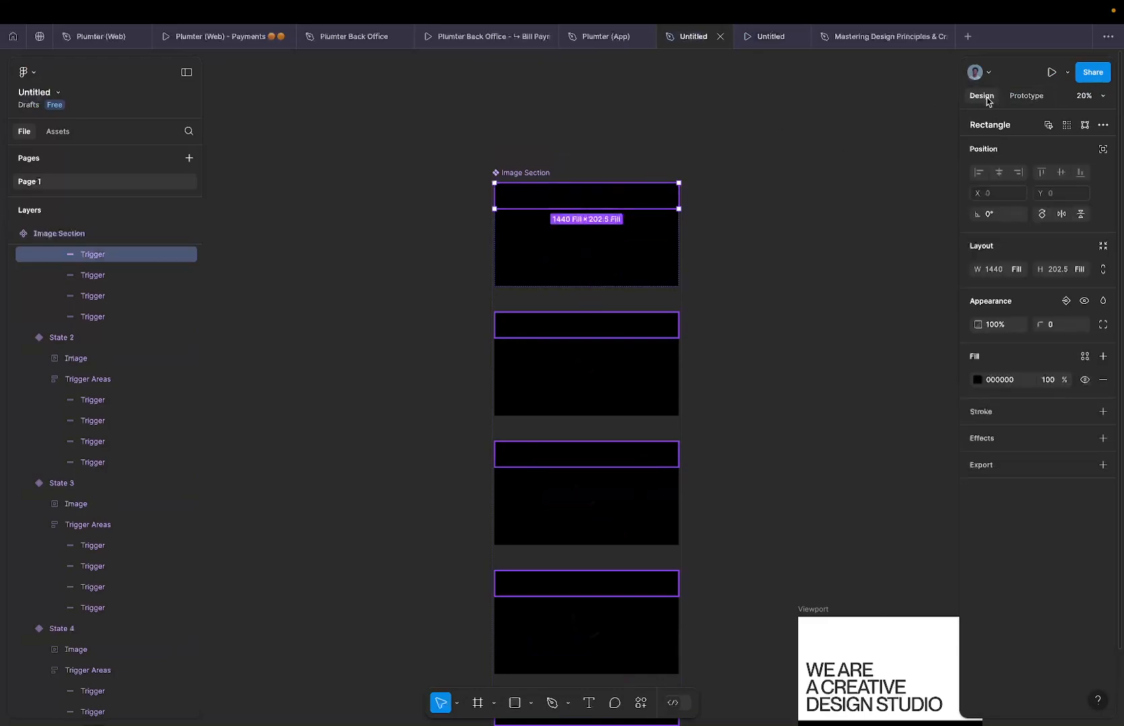
left_click(1067, 126)
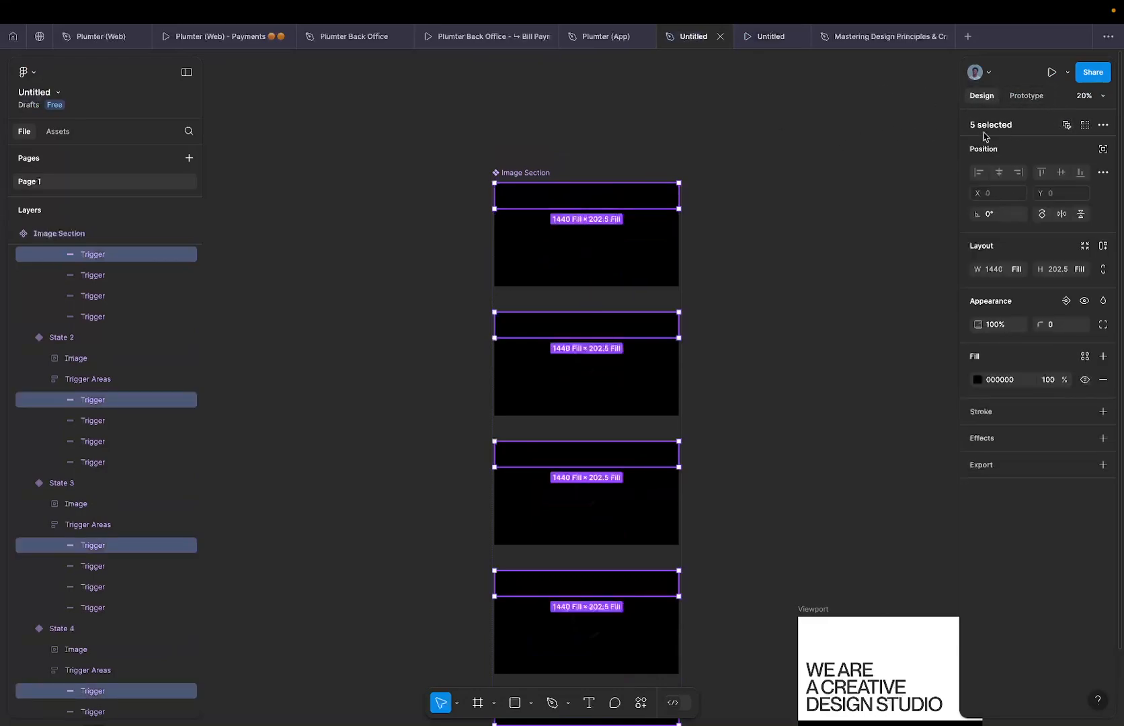
left_click(1025, 98)
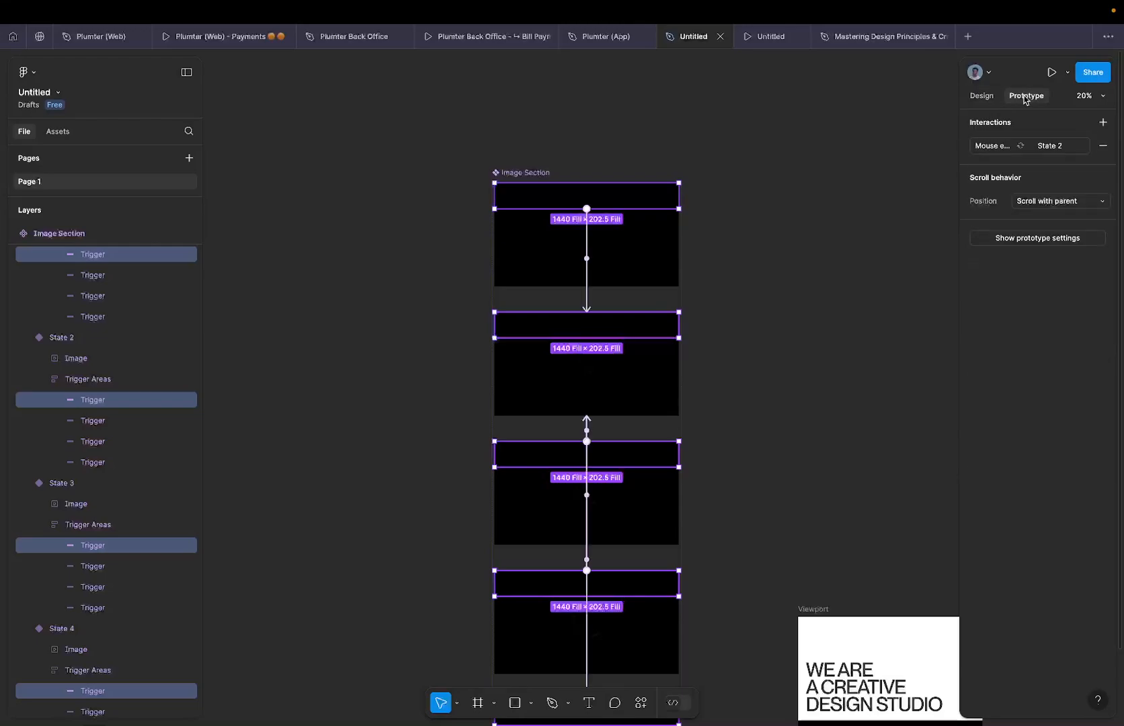
left_click(627, 323, "shift")
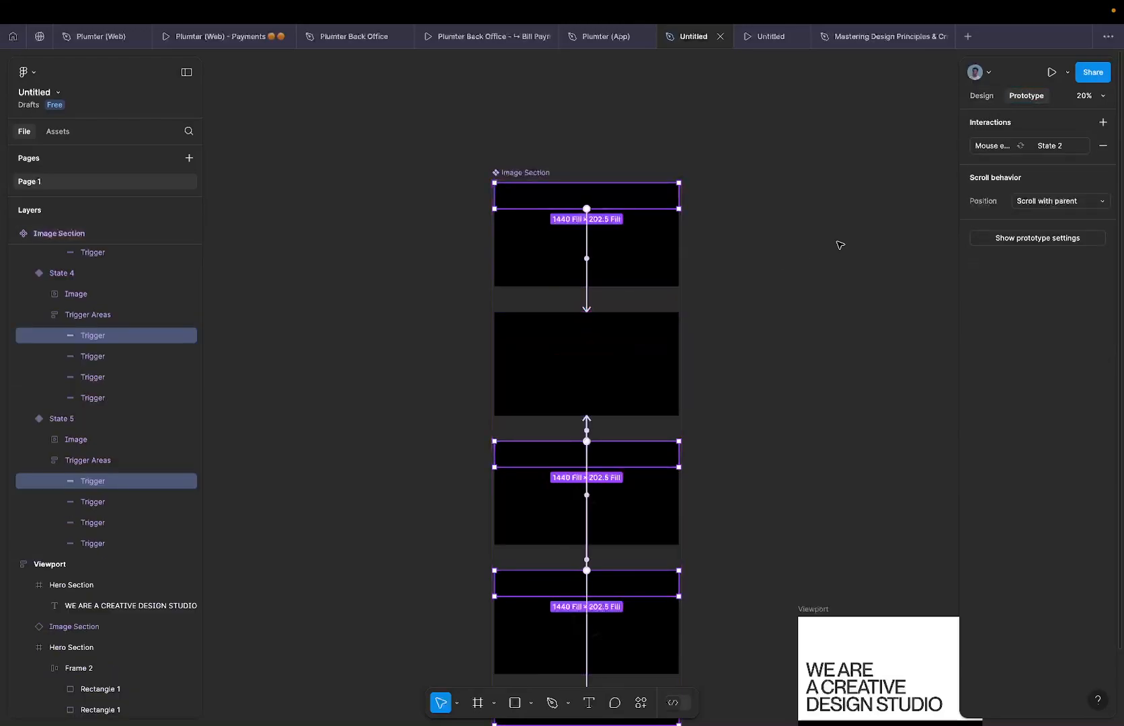
left_click(991, 146)
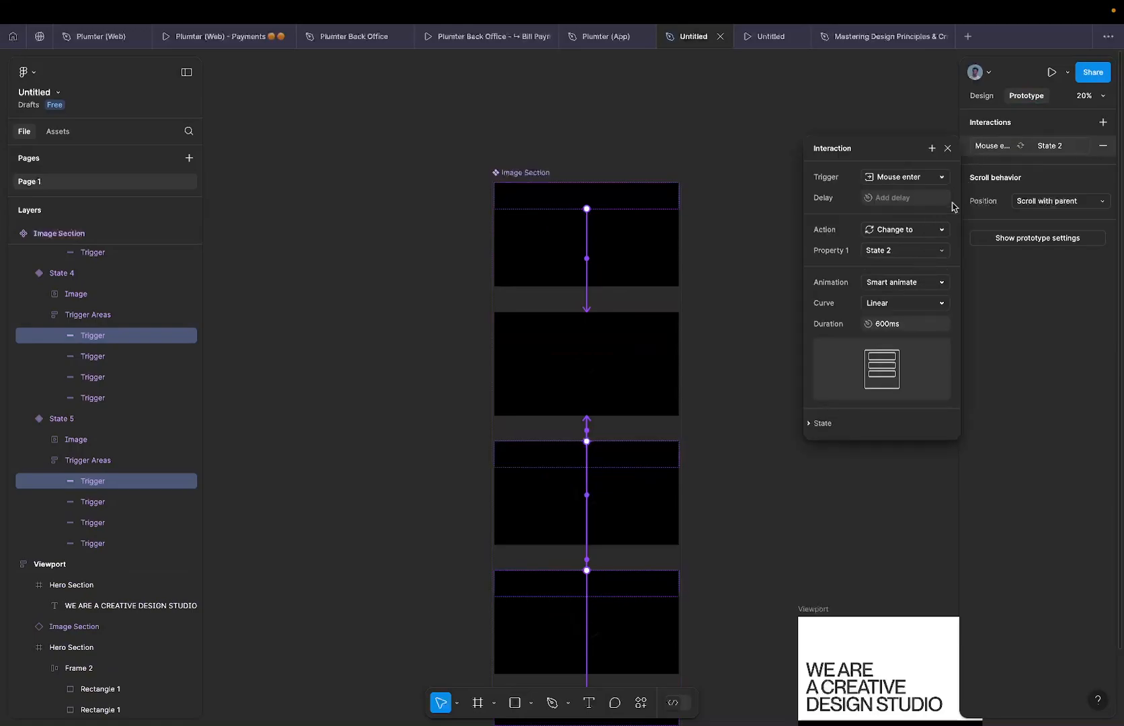
scroll(673, 286, "down", 3)
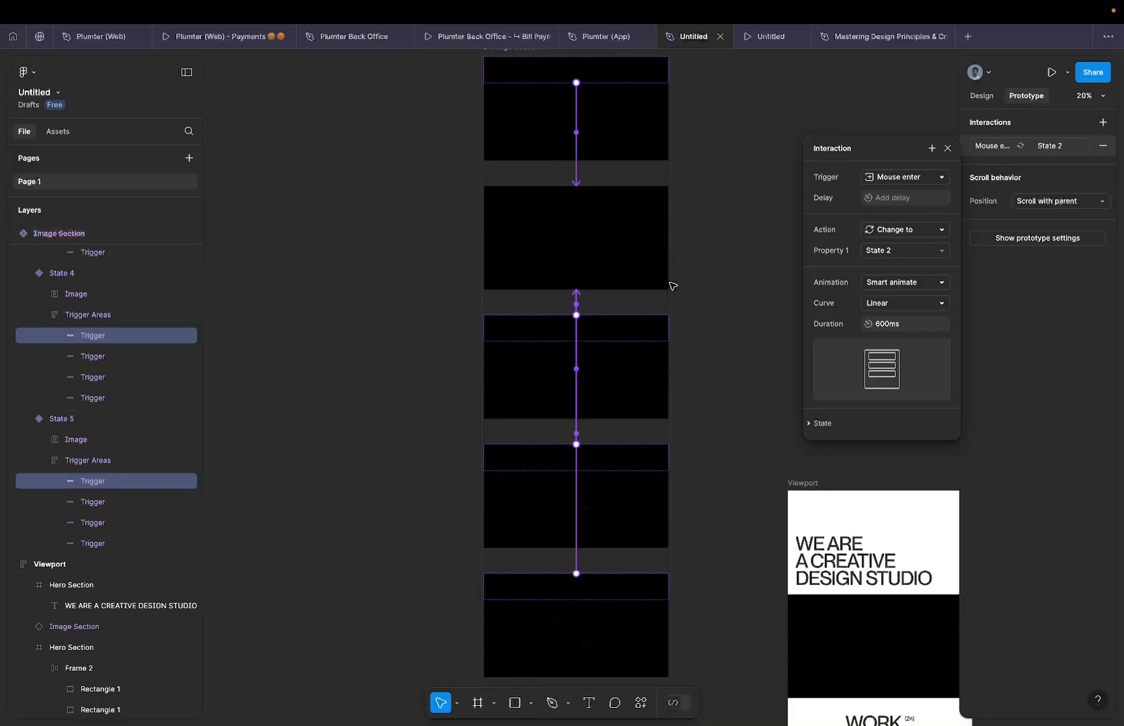
scroll(673, 286, "down", 3)
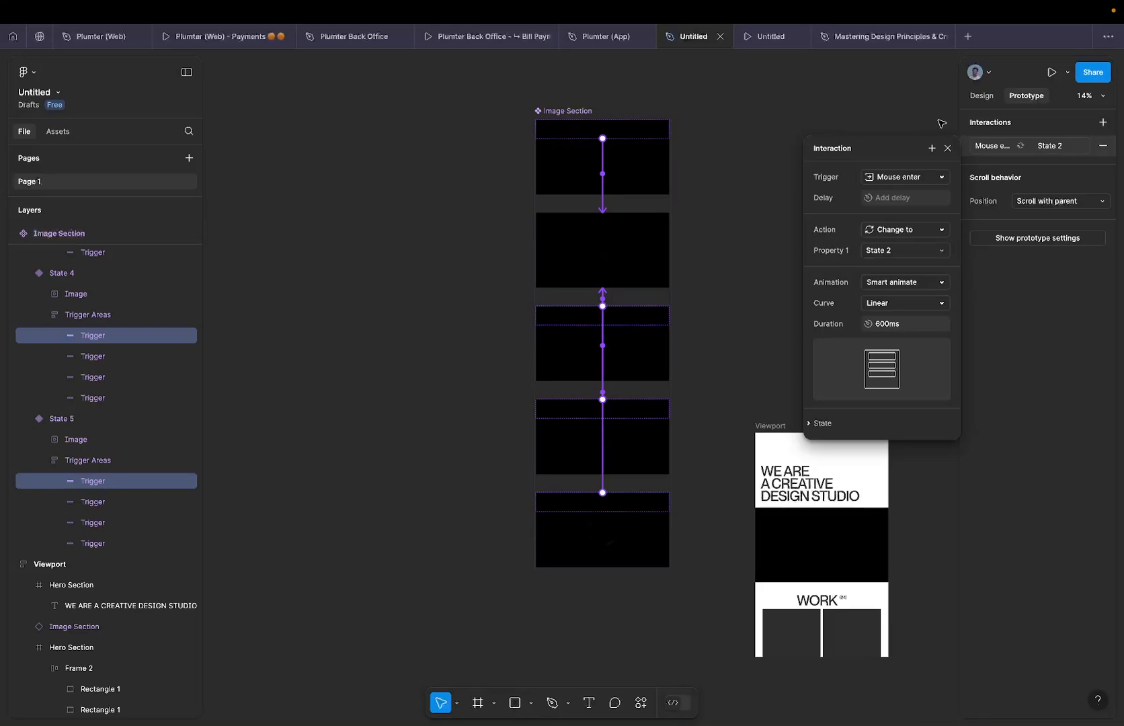
Replace the selected Triggers' interaction with a new Mouse enter interaction that changes Property 1 to State 2.
left_click(1105, 147)
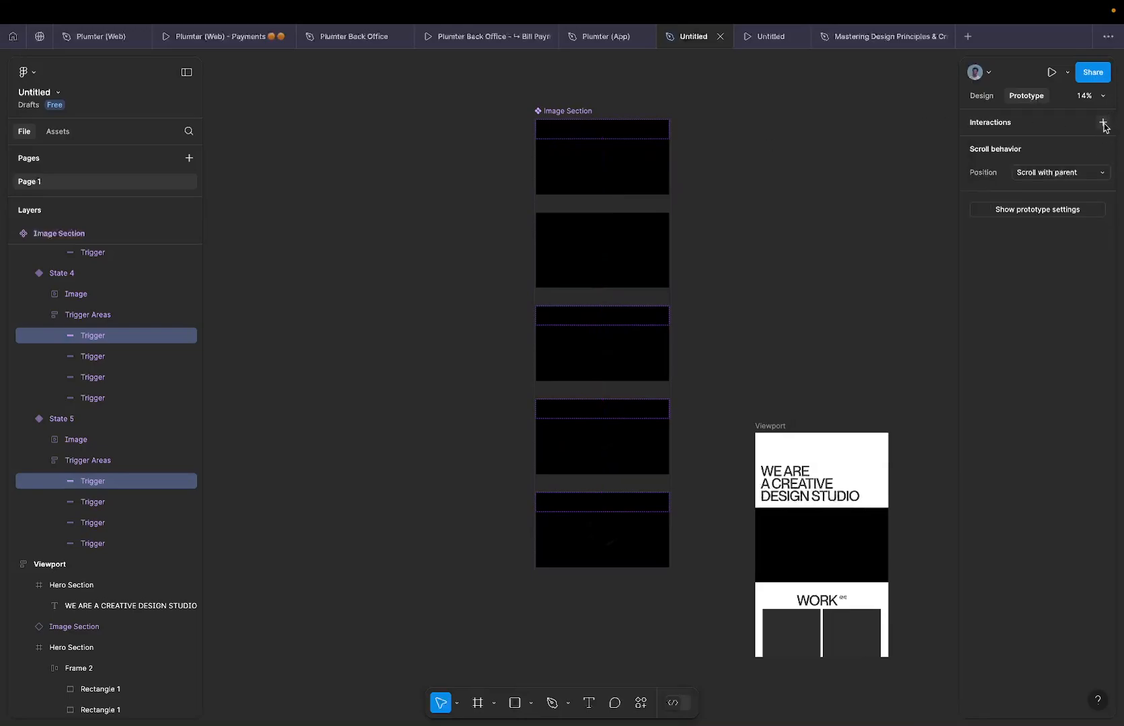
left_click(1103, 123)
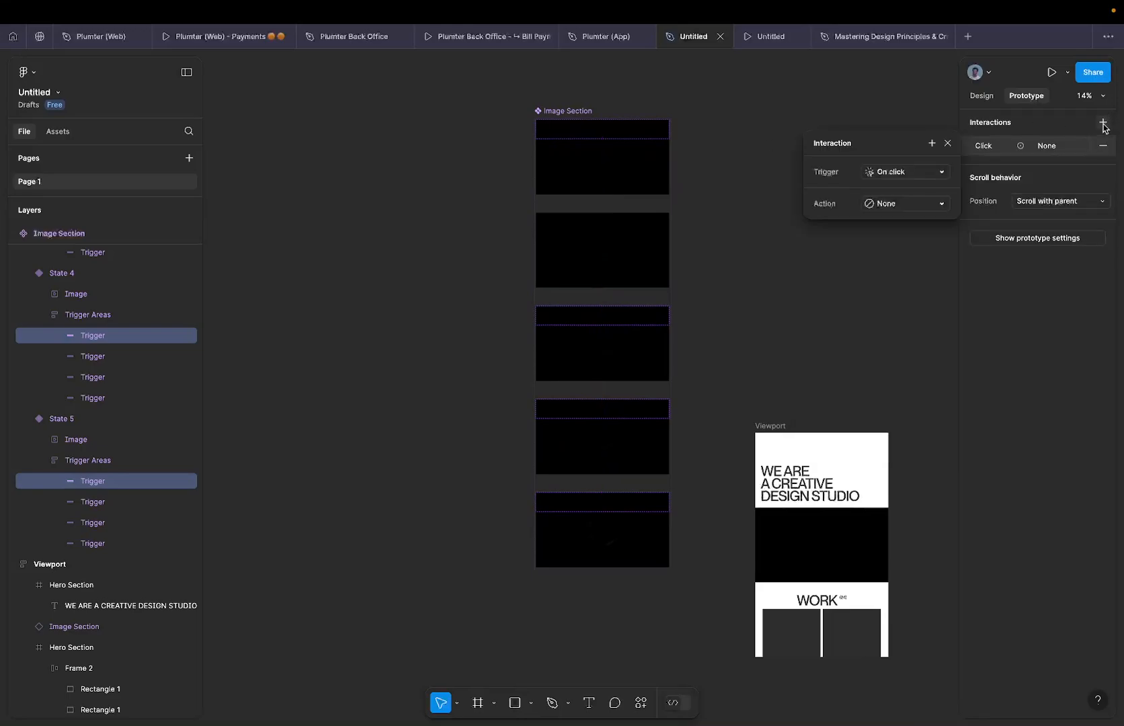
left_click(905, 174)
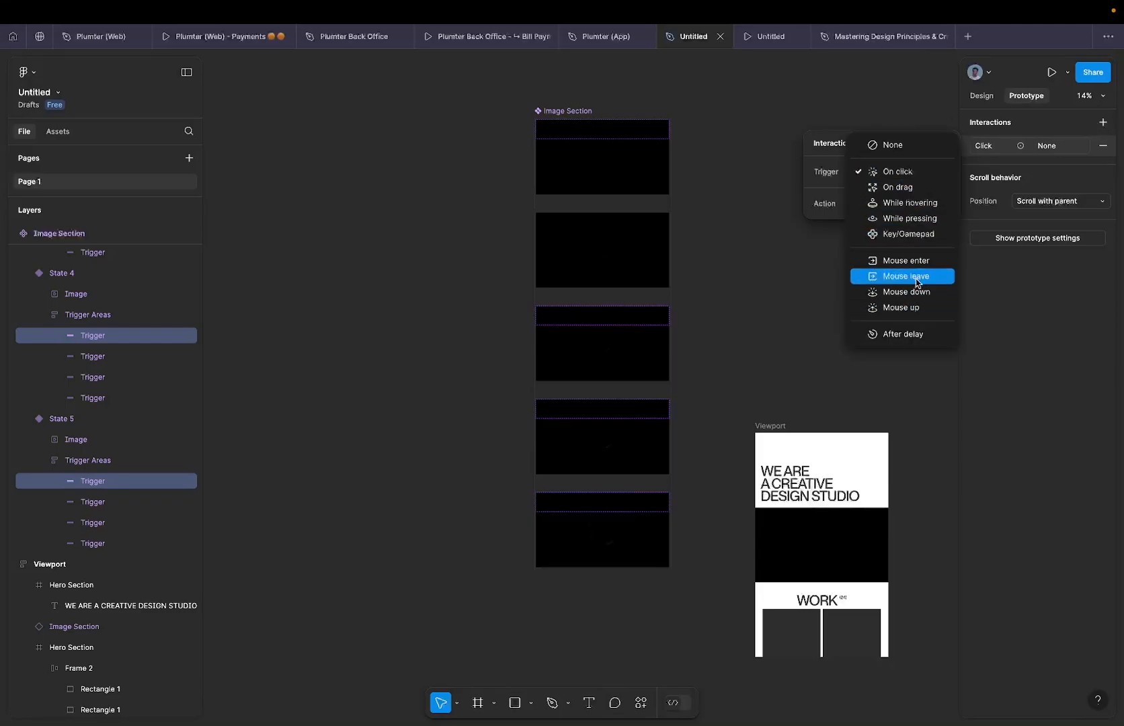
left_click(924, 262)
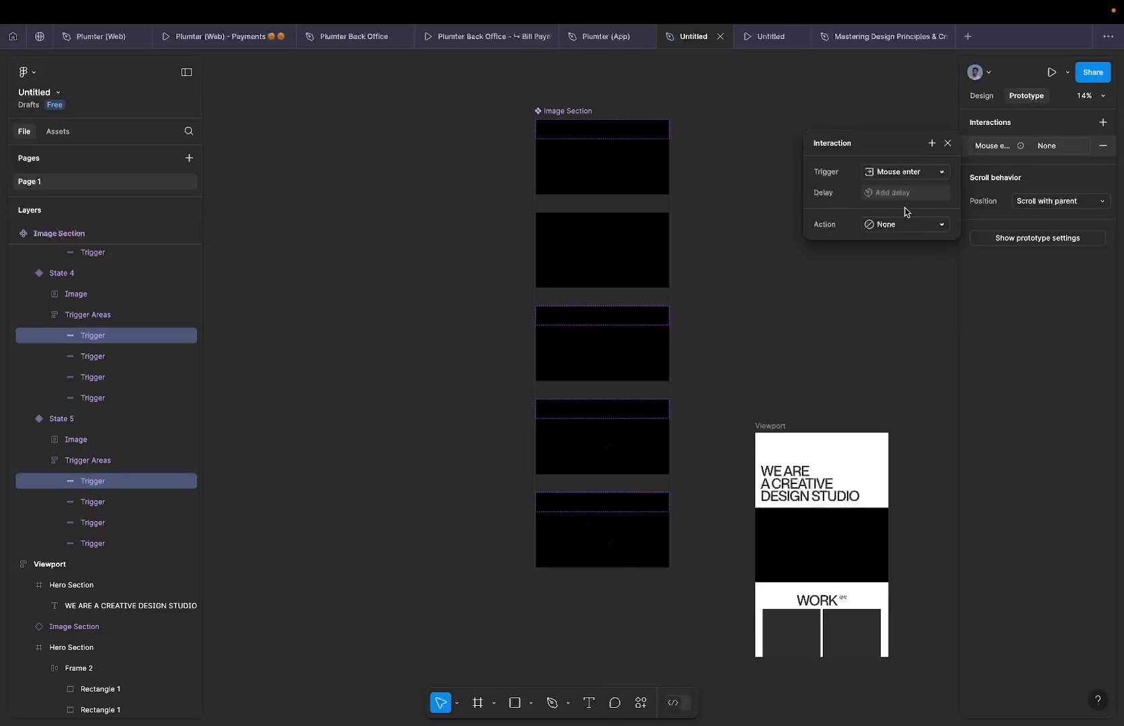
left_click(898, 225)
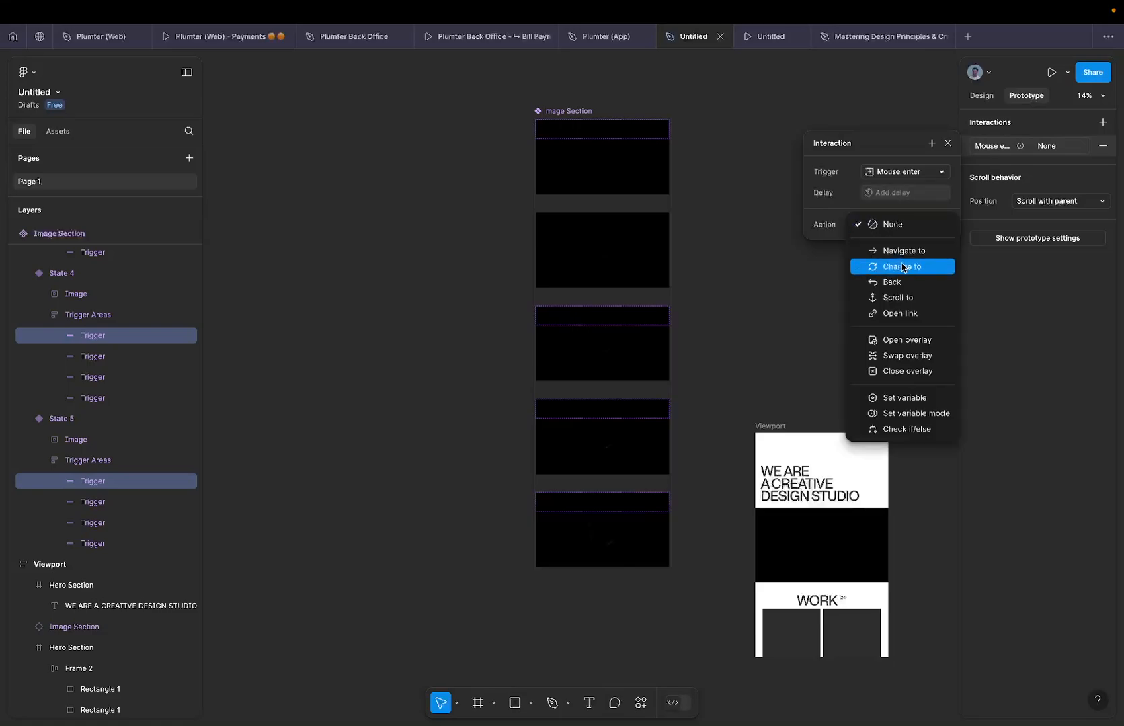
left_click(905, 264)
left_click(897, 246)
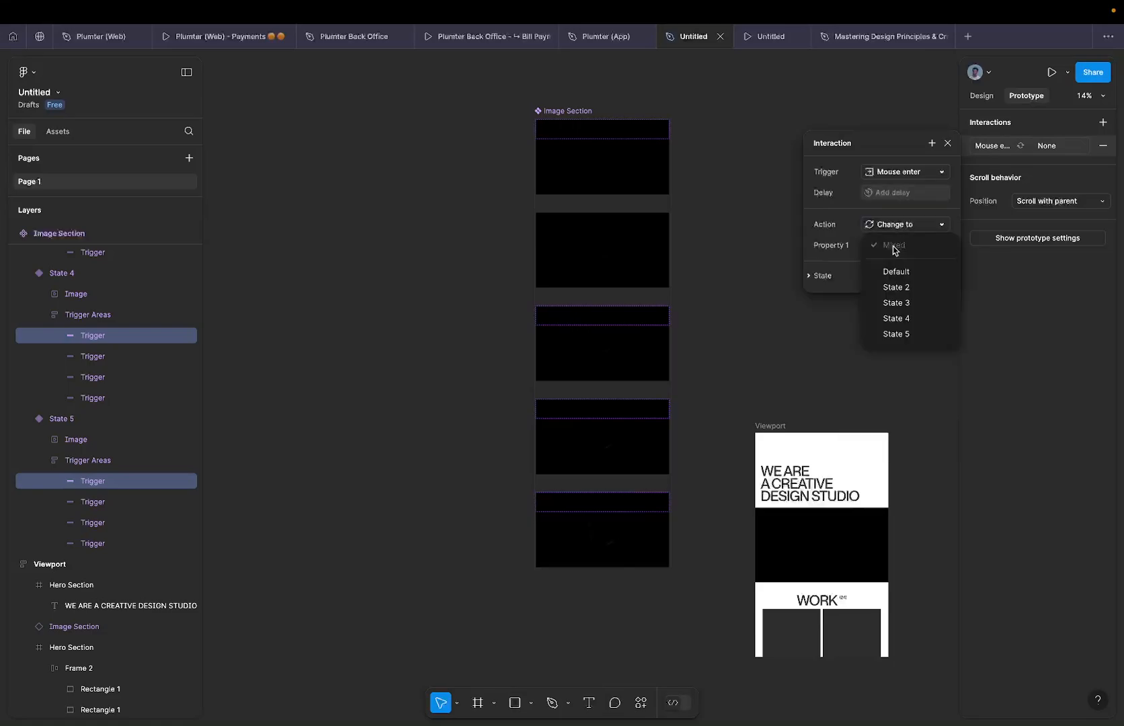
left_click(904, 288)
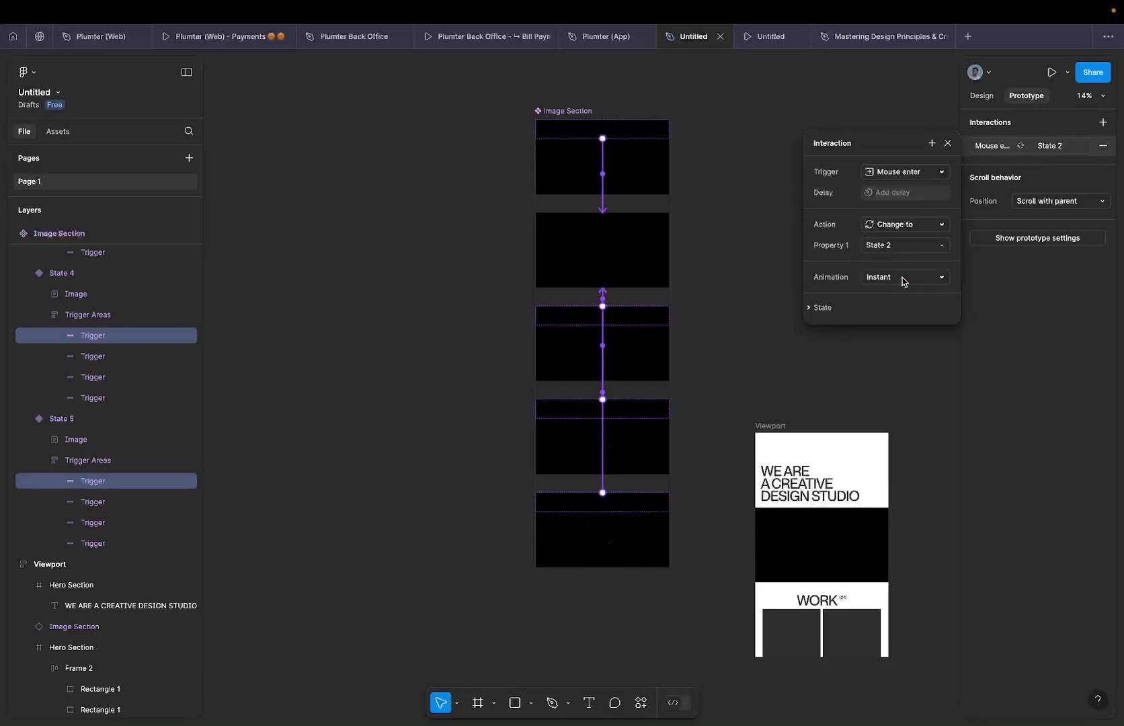
Set the new interaction's animation to Smart animate with a Linear curve and a 600 ms duration.
left_click(902, 282)
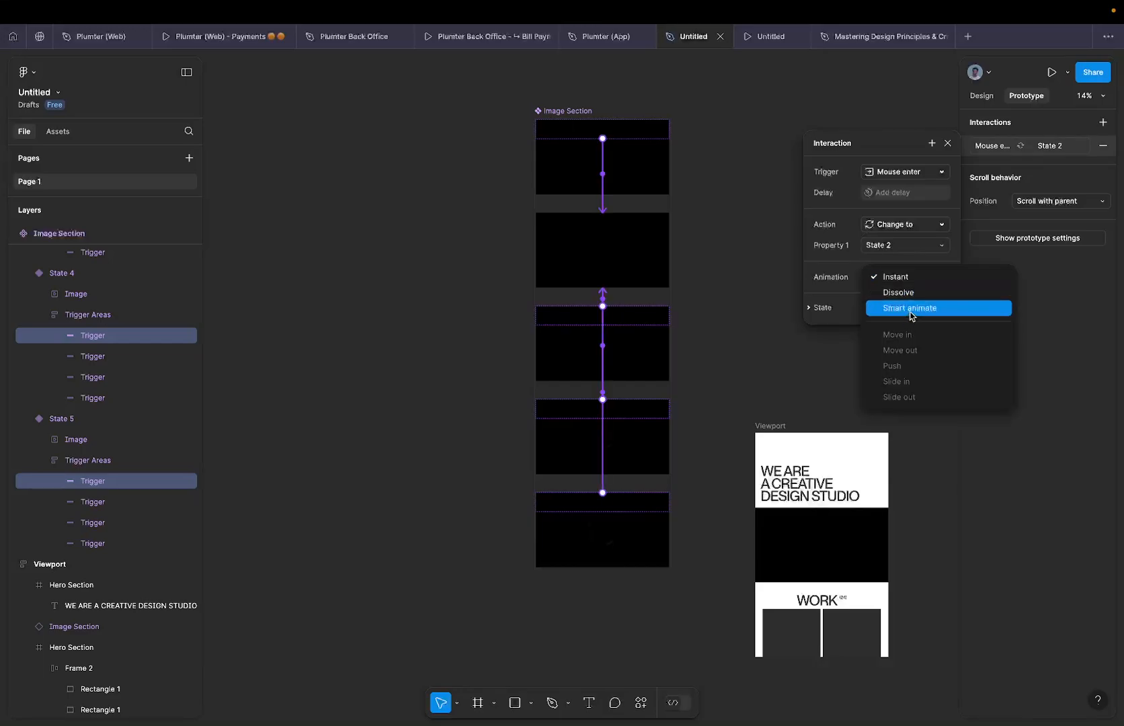
left_click(911, 309)
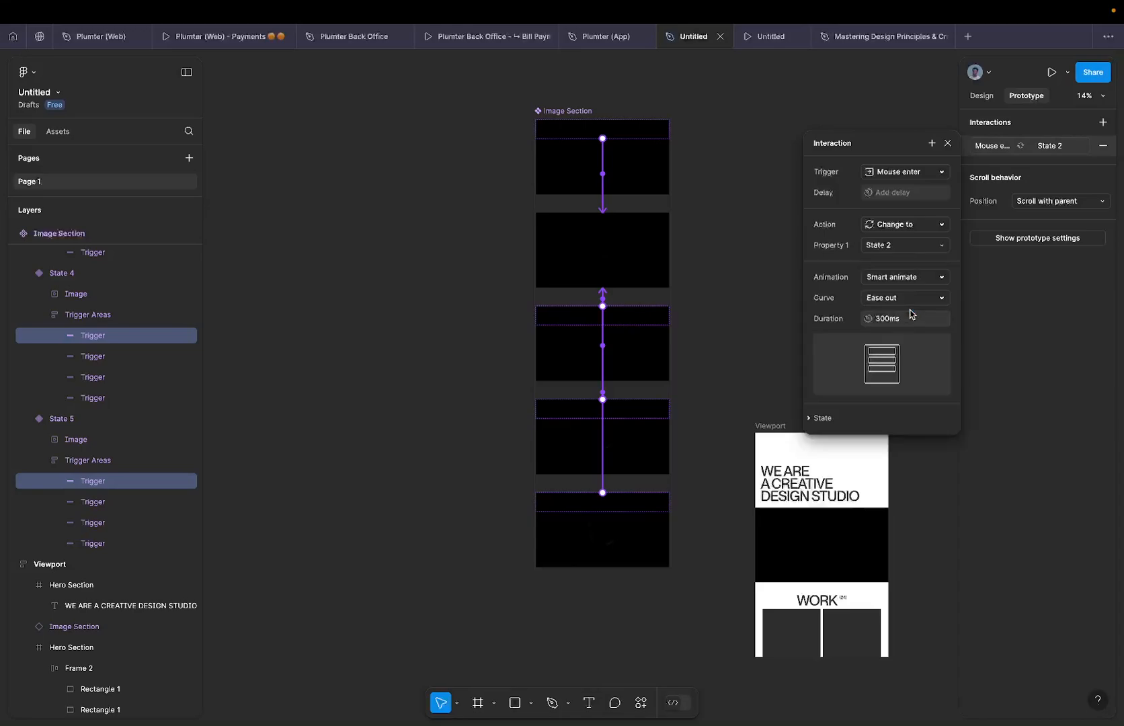
left_click(900, 303)
left_click(903, 256)
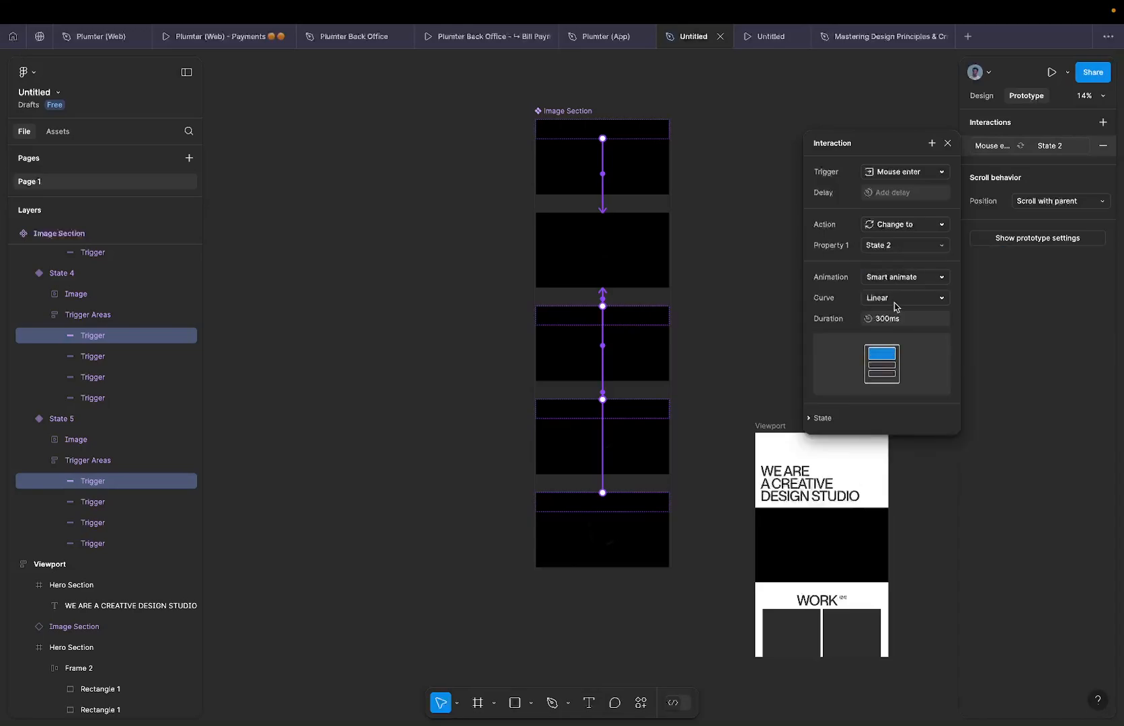
type("60")
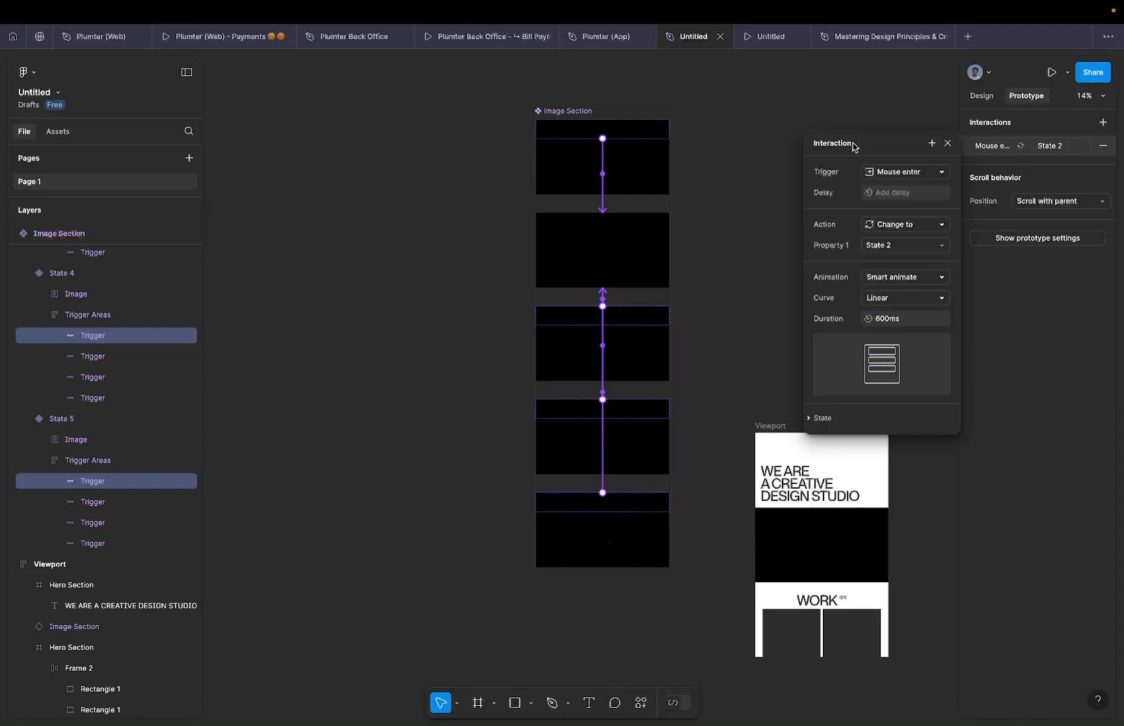
Switch to the prototype preview and reload it.
left_click(765, 38)
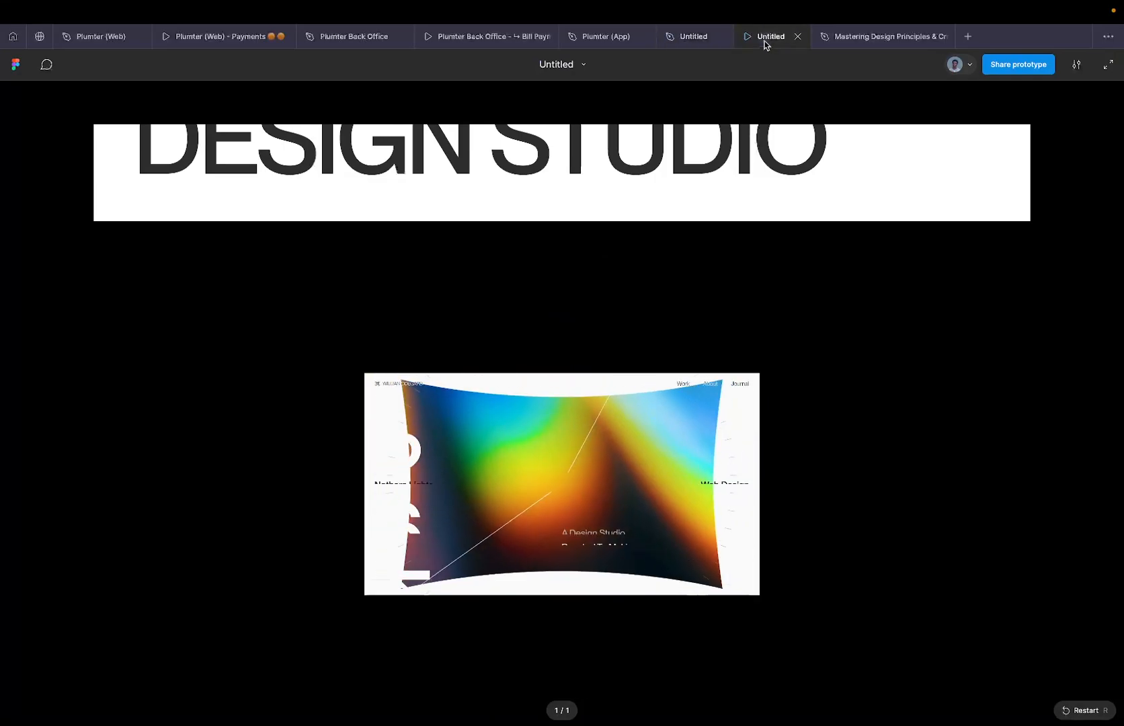
right_click(765, 37)
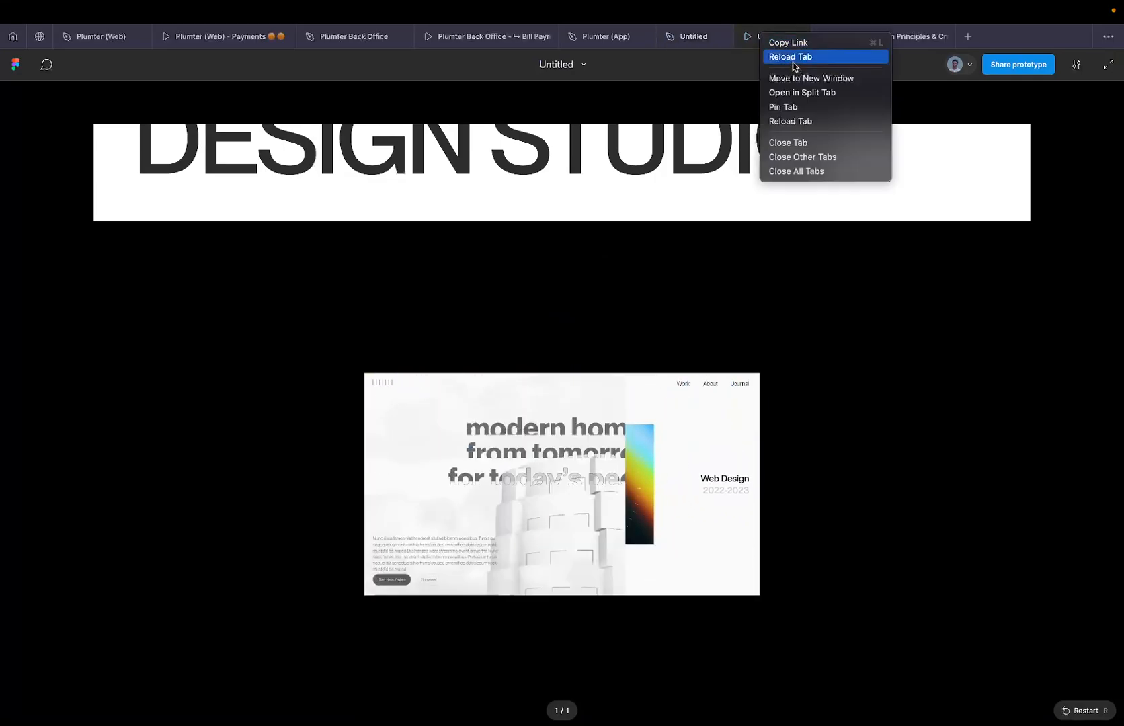
left_click(792, 59)
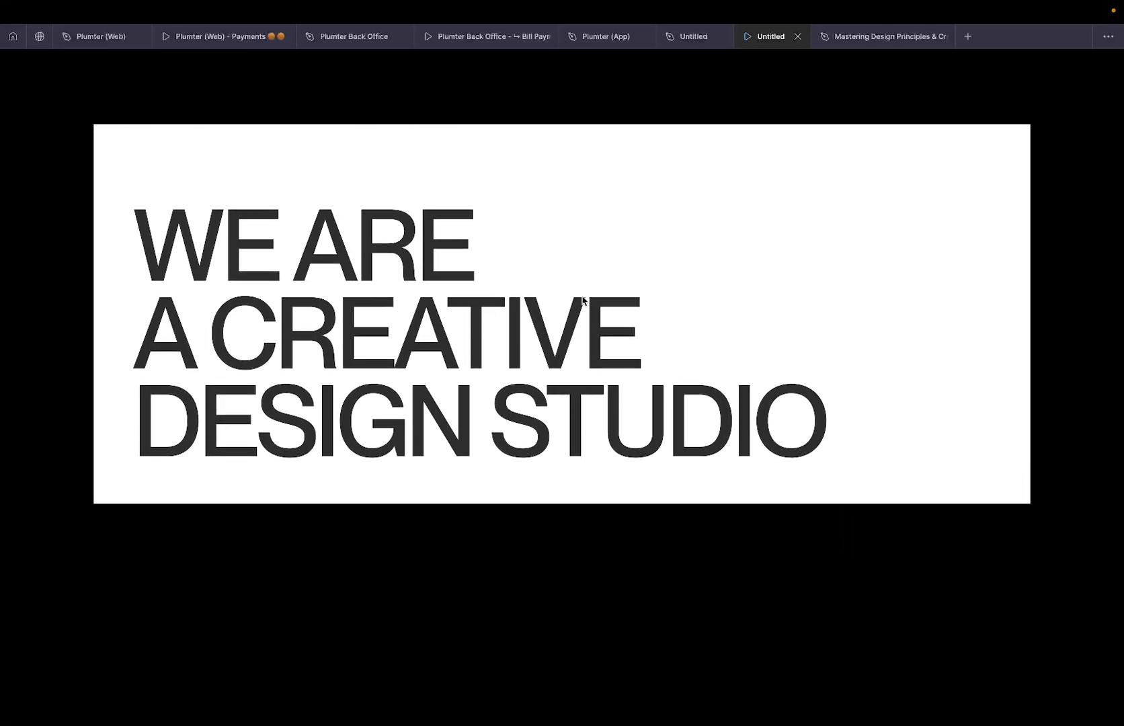
Review the Mouse enter connections between the Image Section states, and test the preview by scrolling to the WORK section and back to the hero.
left_click(684, 39)
scroll(661, 160, "up", 3)
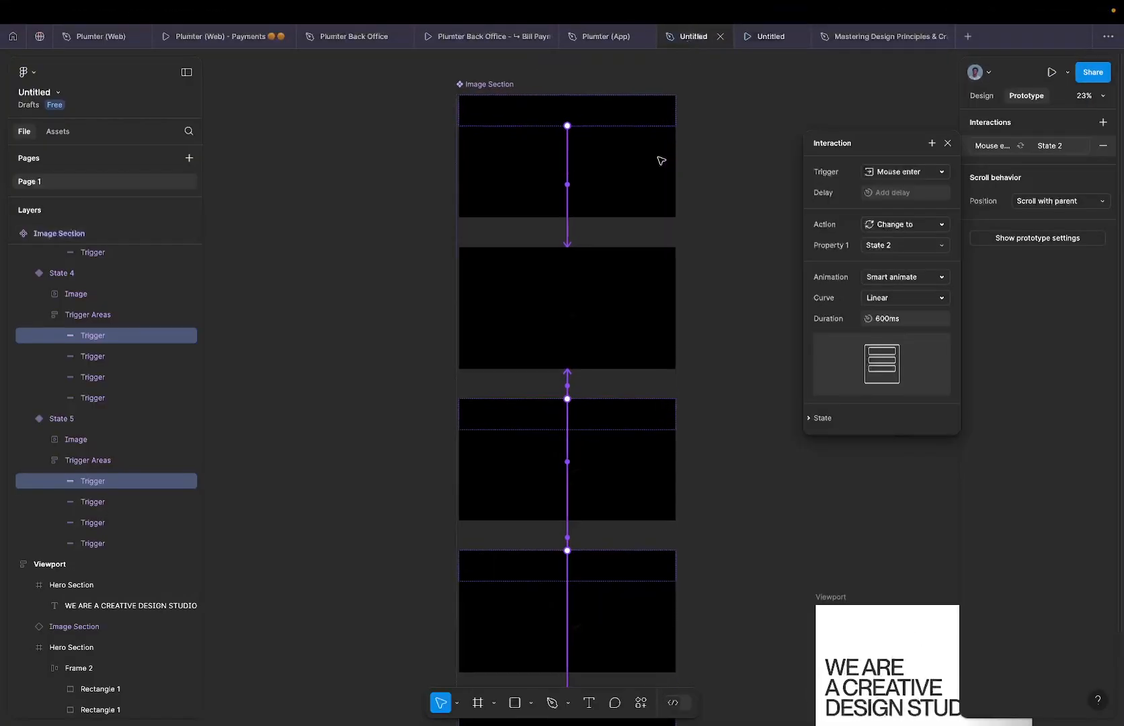
scroll(555, 108, "up", 4)
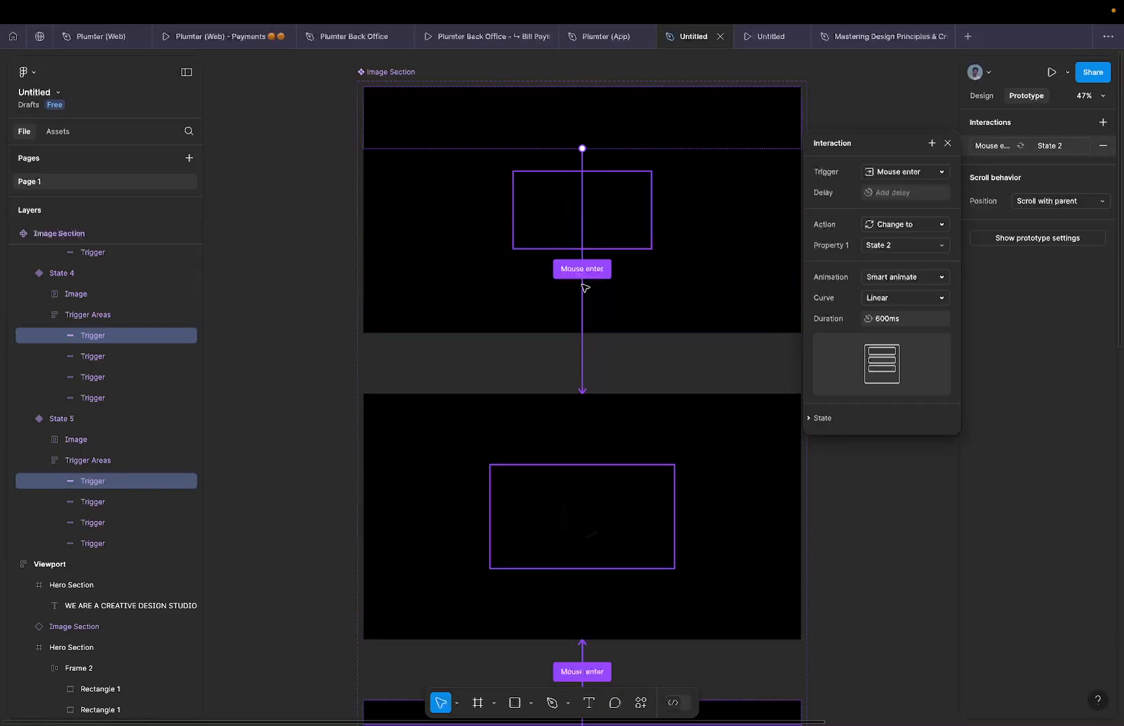
scroll(571, 376, "down", 3)
scroll(571, 387, "down", 5)
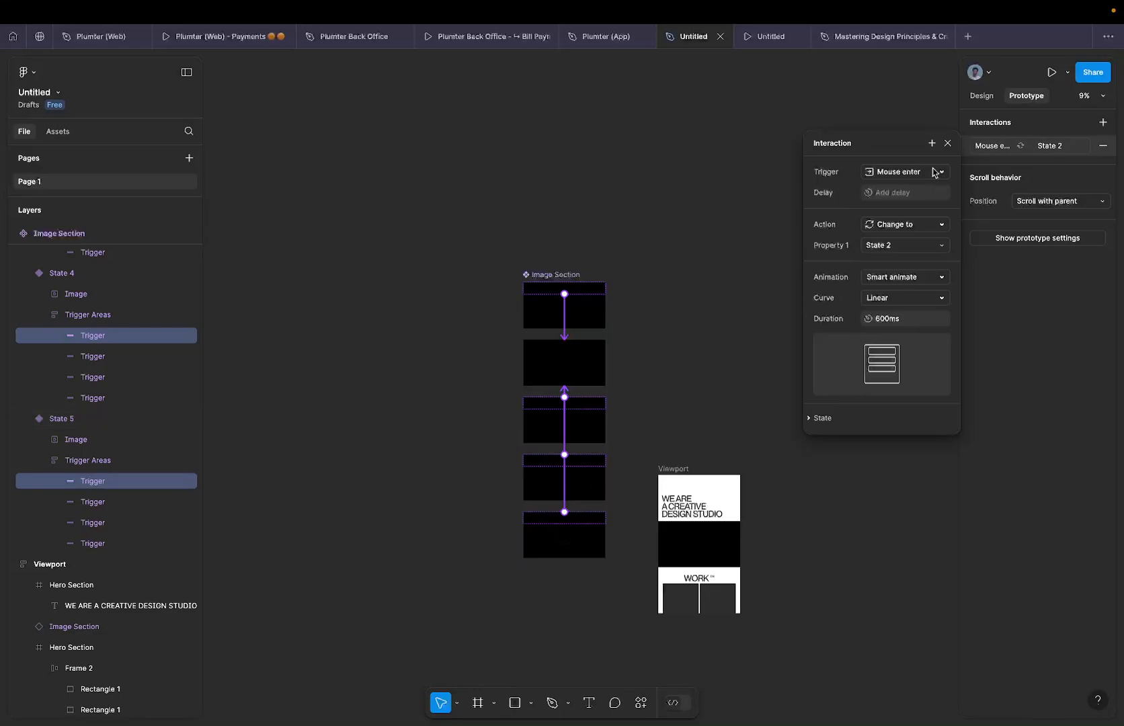
left_click(761, 36)
scroll(612, 206, "down", 8)
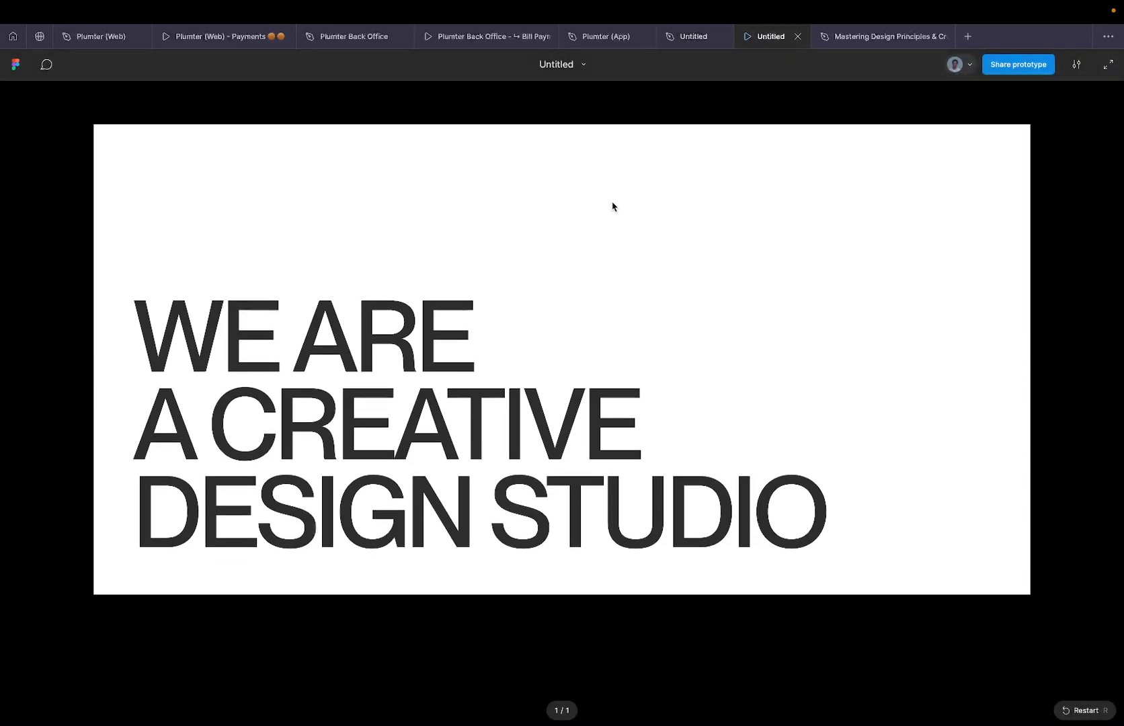
scroll(611, 206, "down", 10)
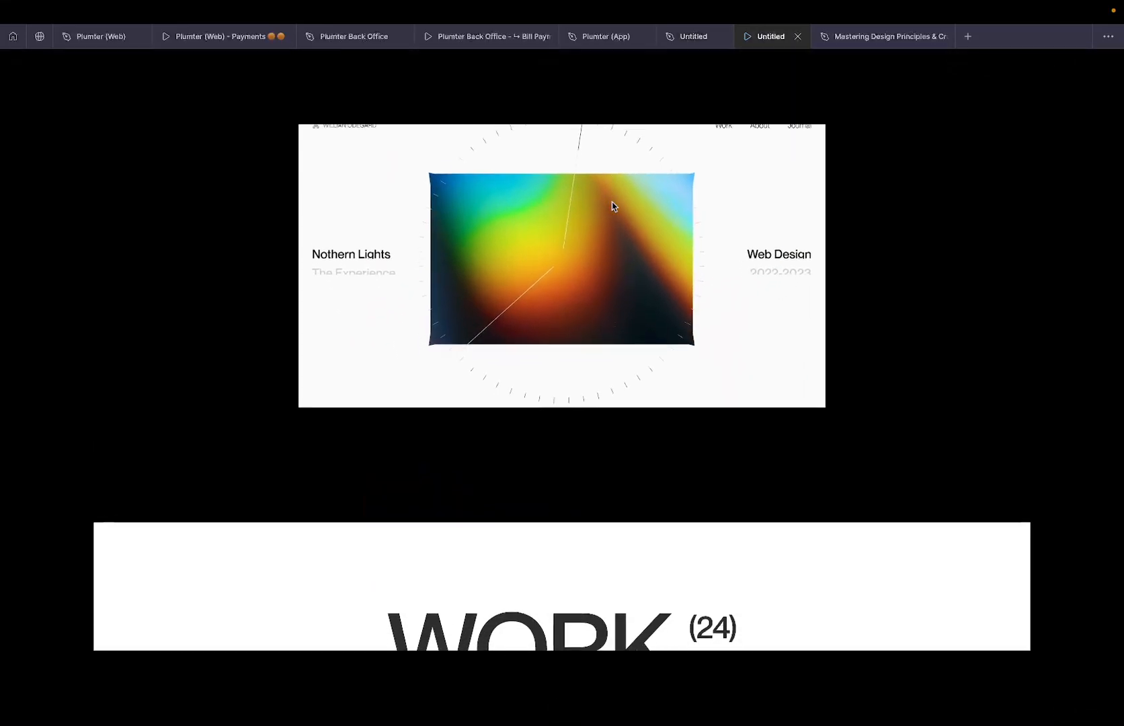
scroll(612, 206, "down", 4)
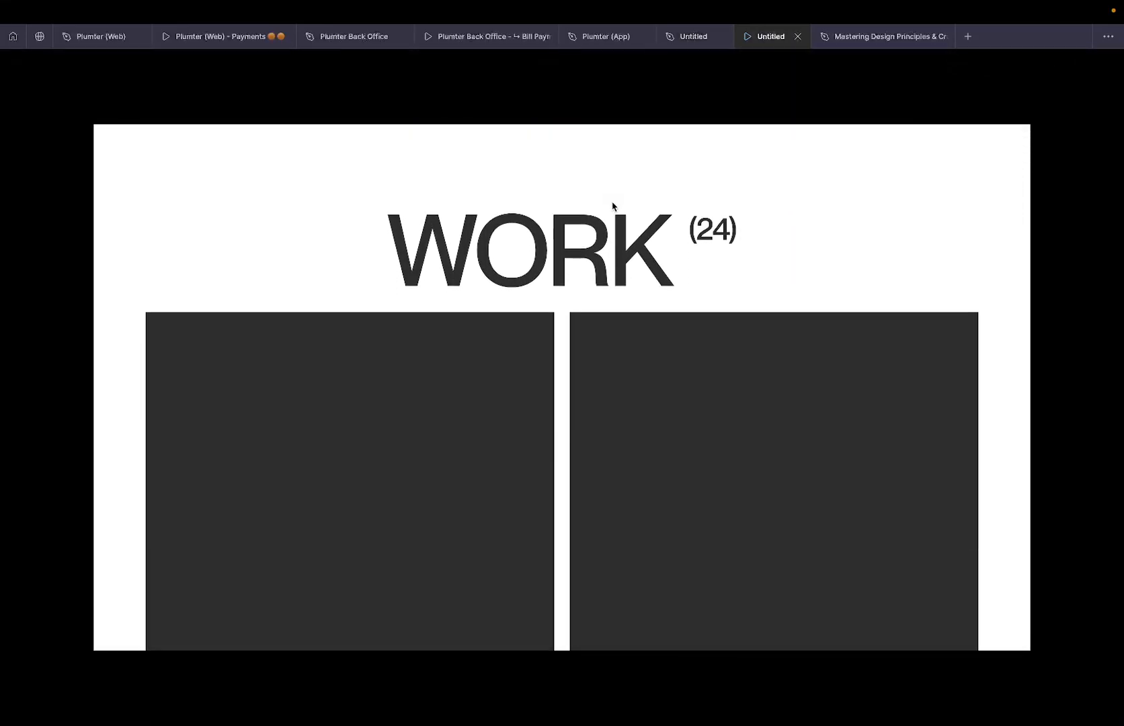
scroll(613, 206, "up", 15)
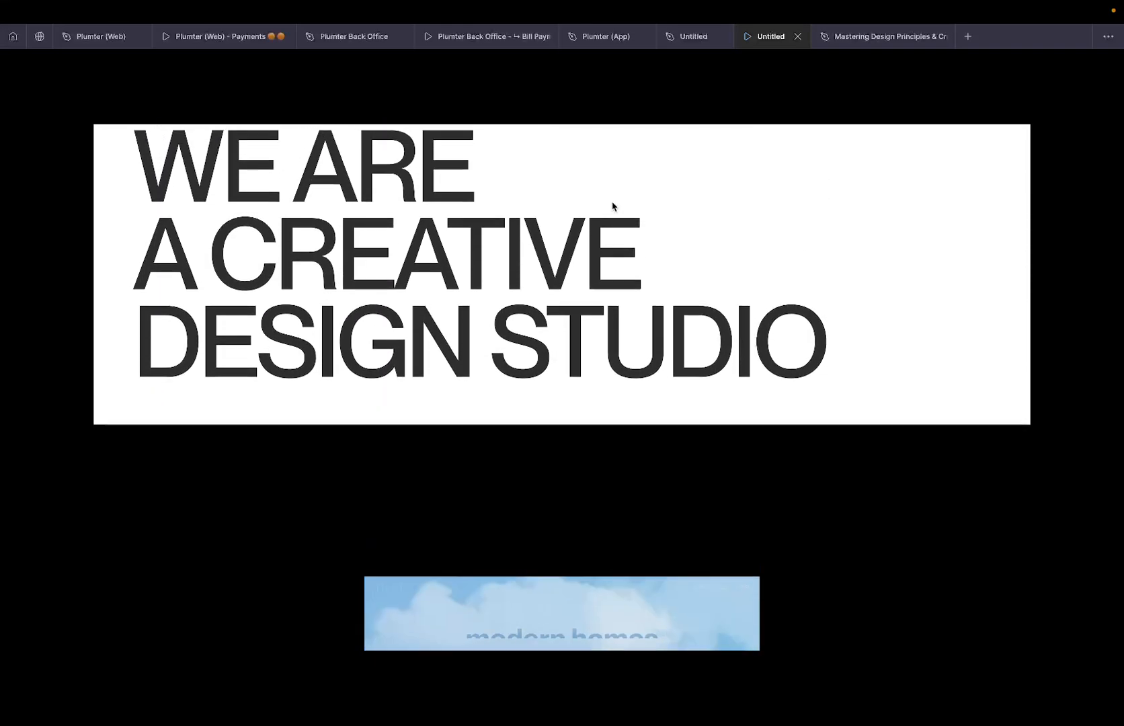
Test the prototype preview by scrolling between the hero and the WORK section.
scroll(612, 206, "up", 8)
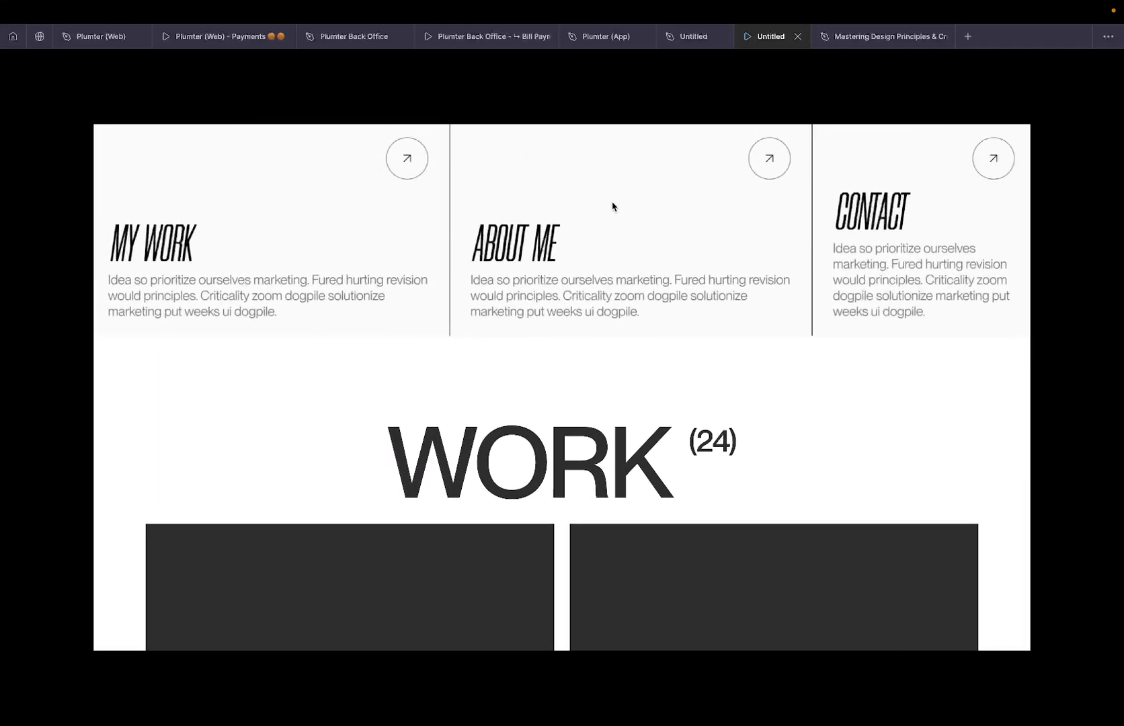
scroll(612, 206, "up", 6)
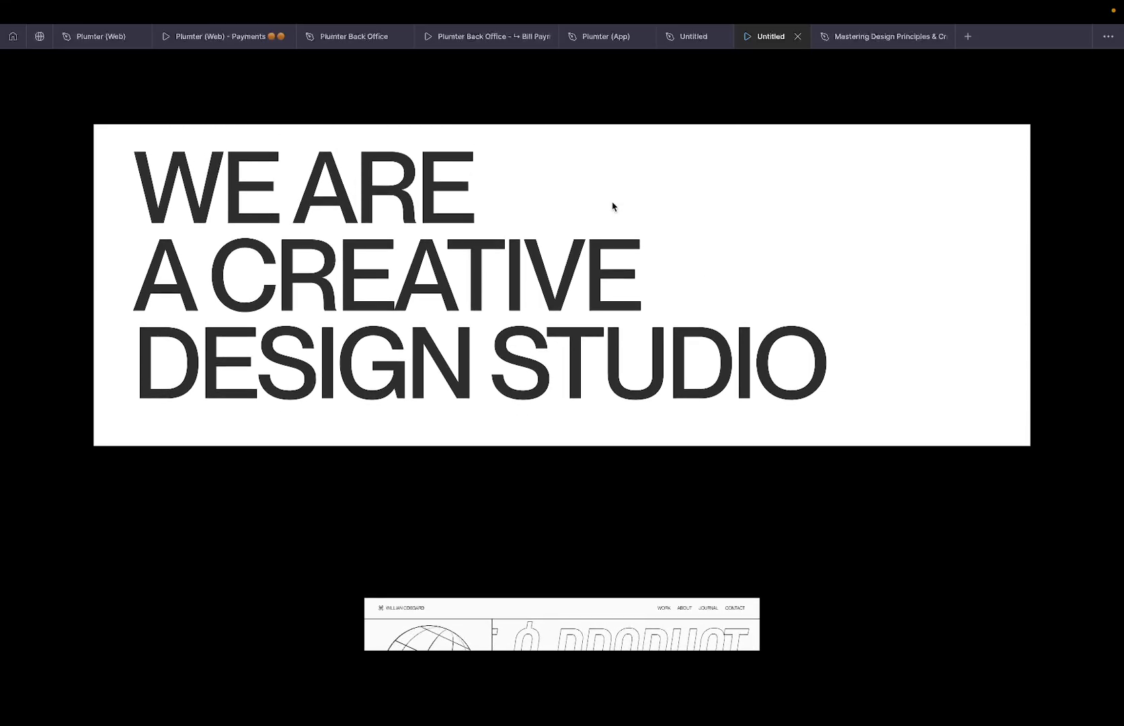
scroll(612, 206, "down", 3)
Return to the design file and review the Image Section connections and the first Default Trigger's Mouse enter interaction, including its state reset options.
left_click(683, 40)
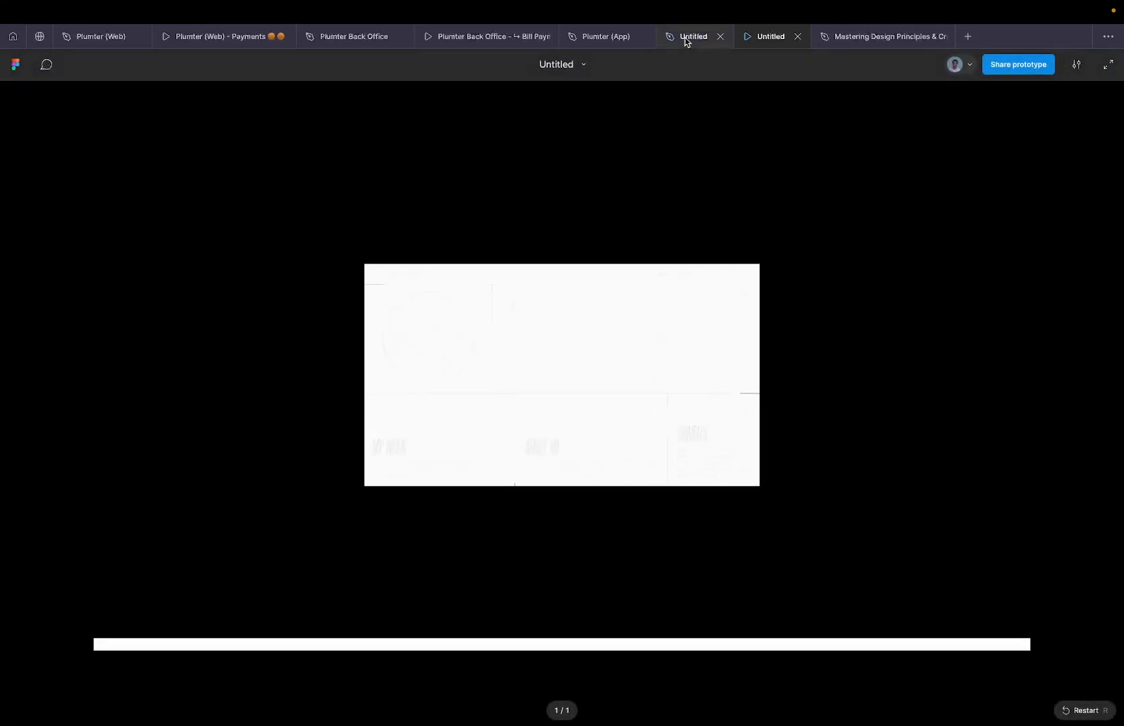
left_click(538, 364)
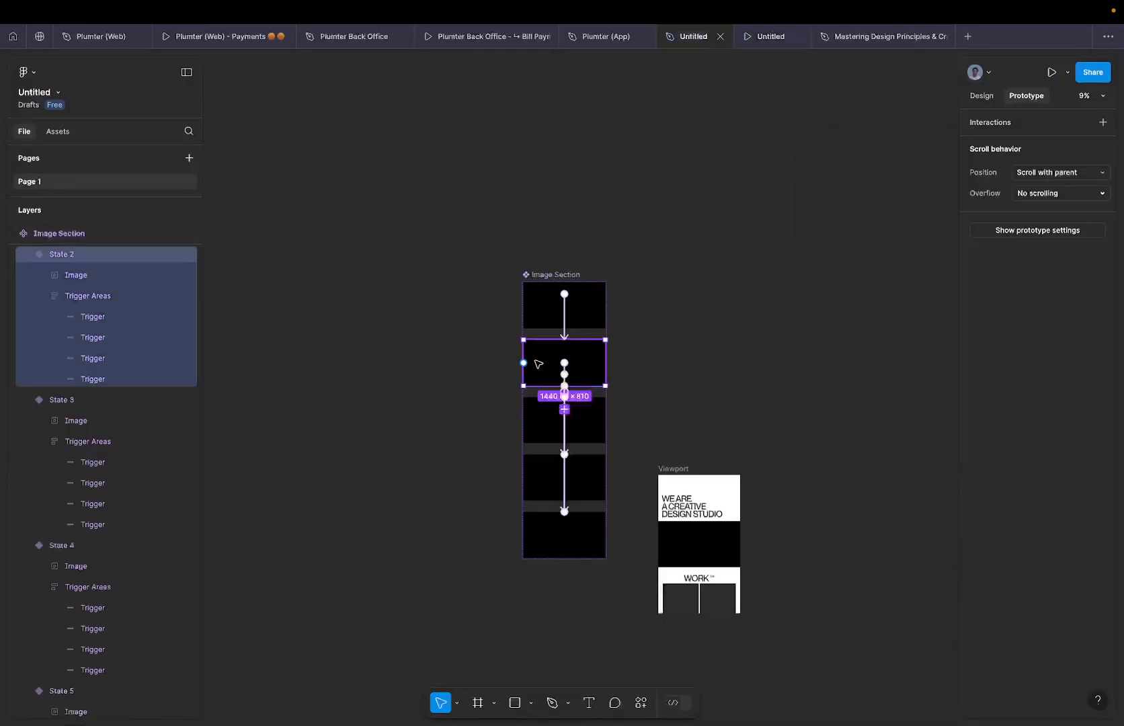
left_click(552, 294)
key("super+a")
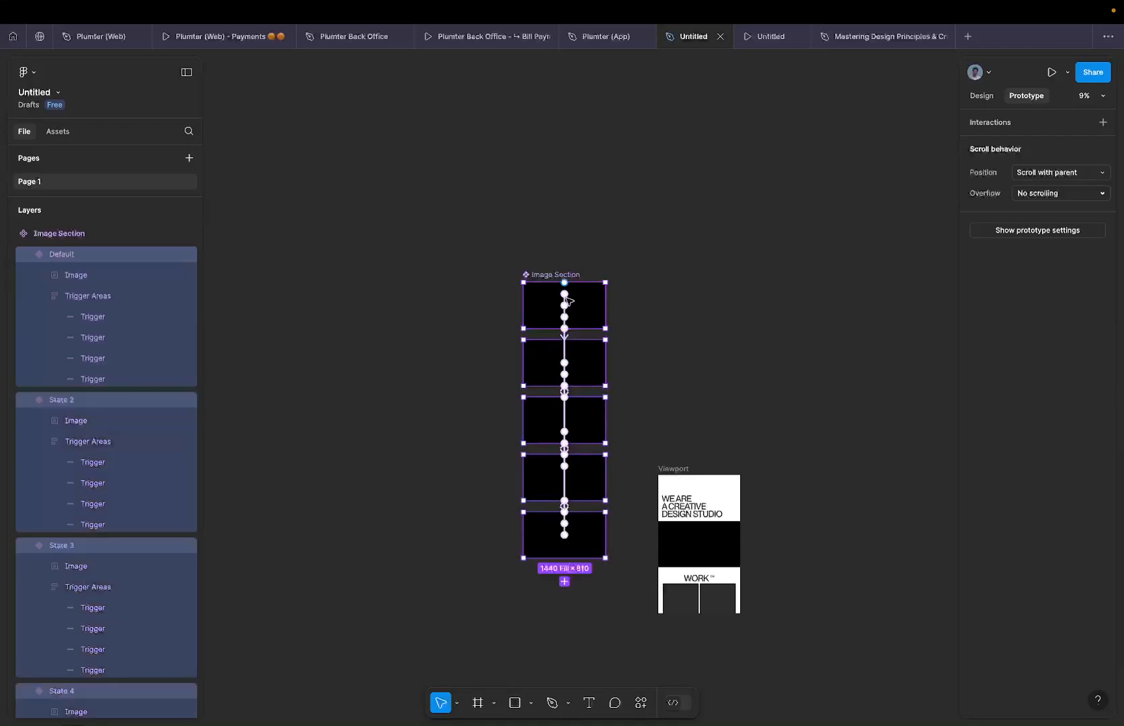
scroll(581, 298, "up", 4)
left_click(575, 326)
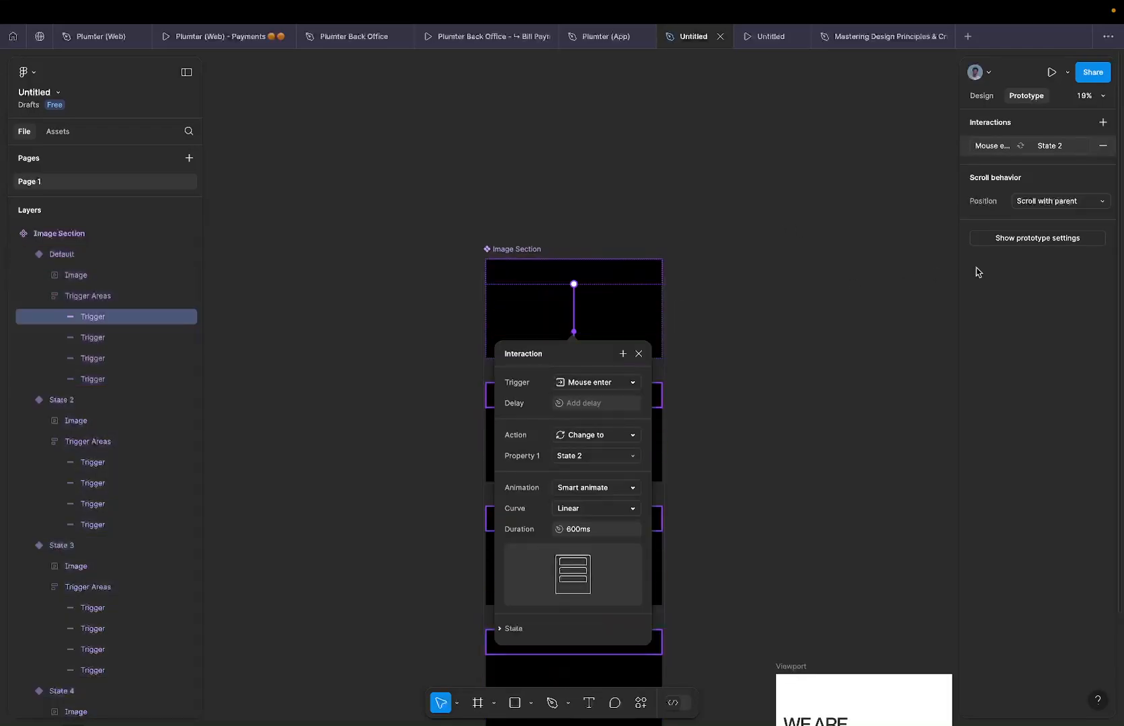
left_click(503, 635)
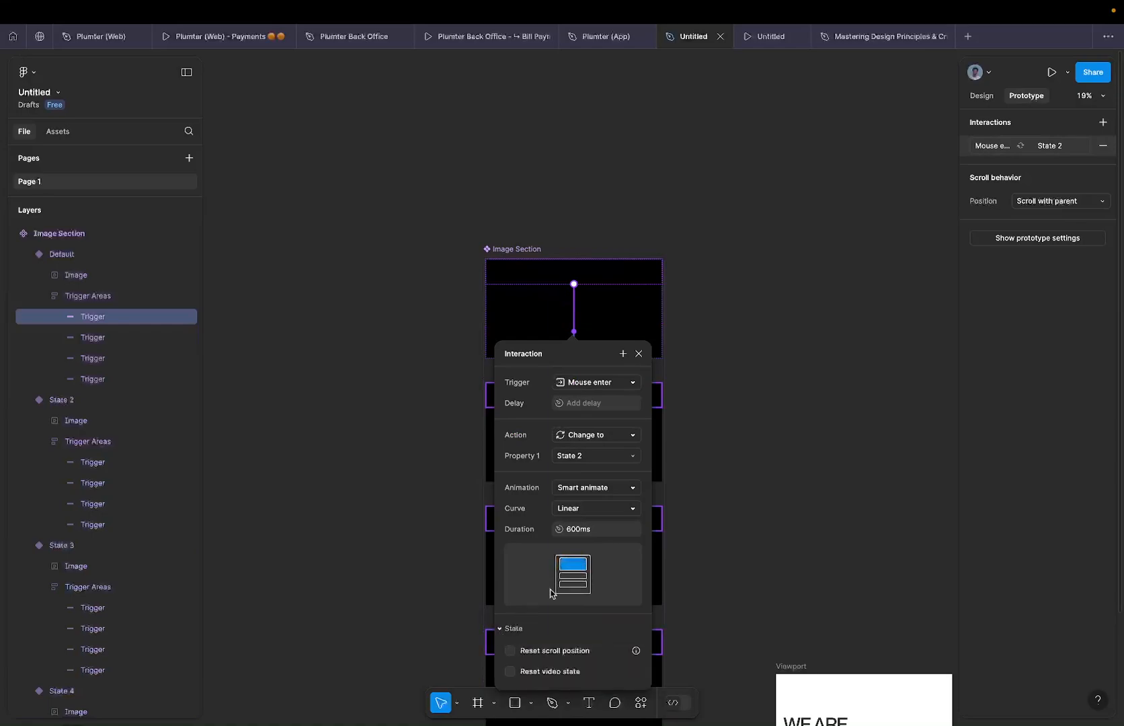
scroll(552, 589, "down", 5)
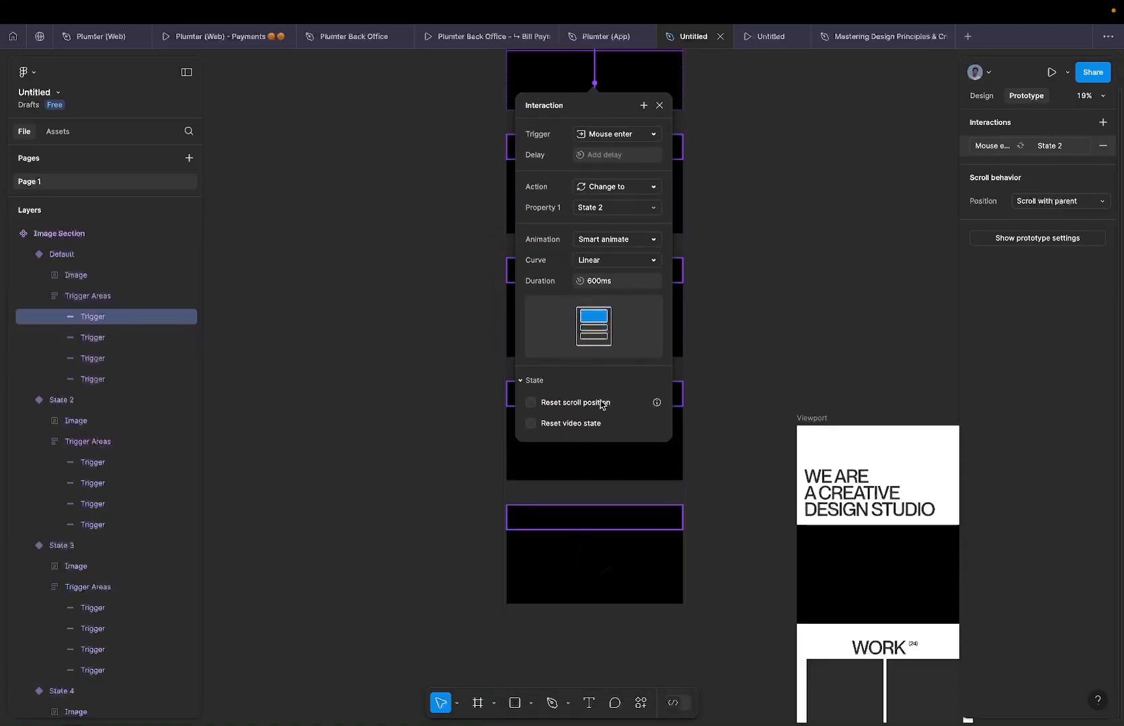
left_click(659, 105)
Check the preview, then examine the connections of the second Trigger in State 2 and in Default in the design file.
left_click(770, 37)
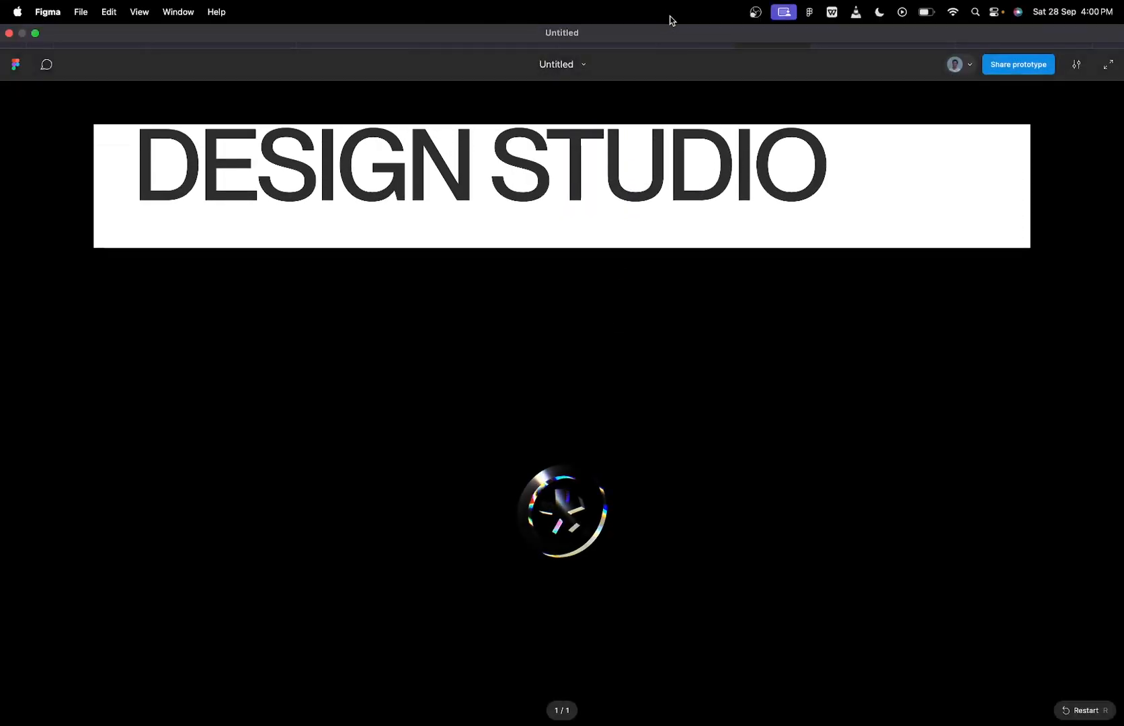
left_click(682, 41)
scroll(683, 224, "down", 4)
scroll(683, 224, "right", 3)
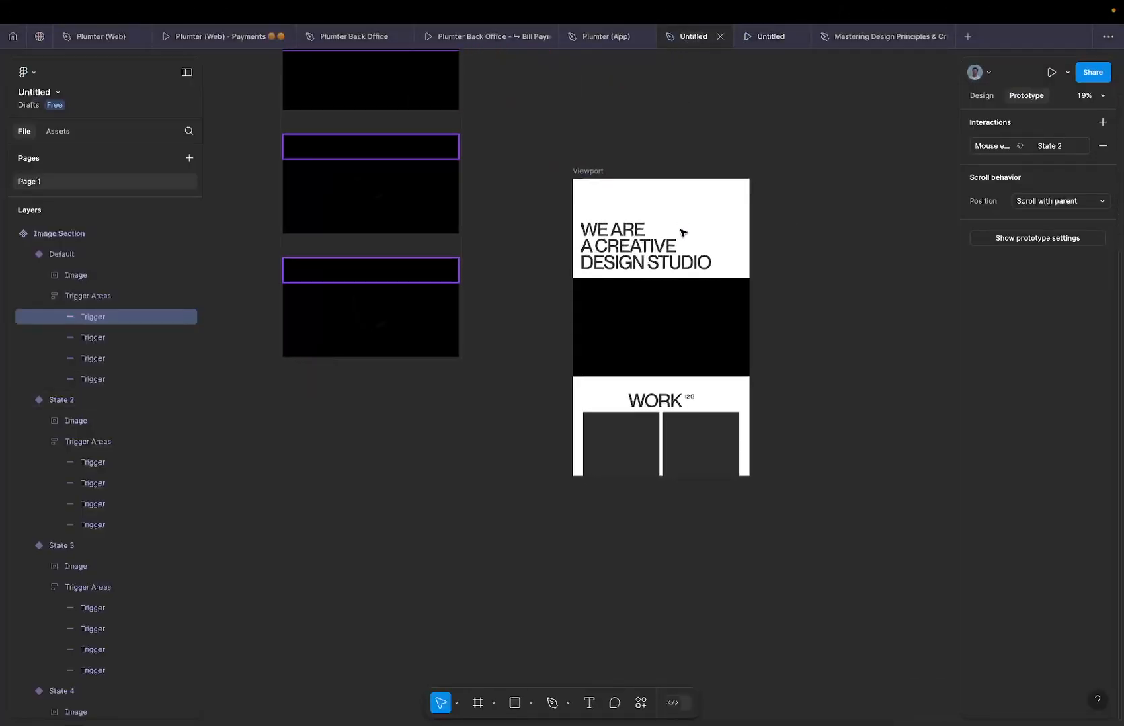
scroll(661, 334, "up", 3)
scroll(662, 333, "left", 2)
scroll(662, 334, "up", 2)
scroll(662, 334, "left", 1)
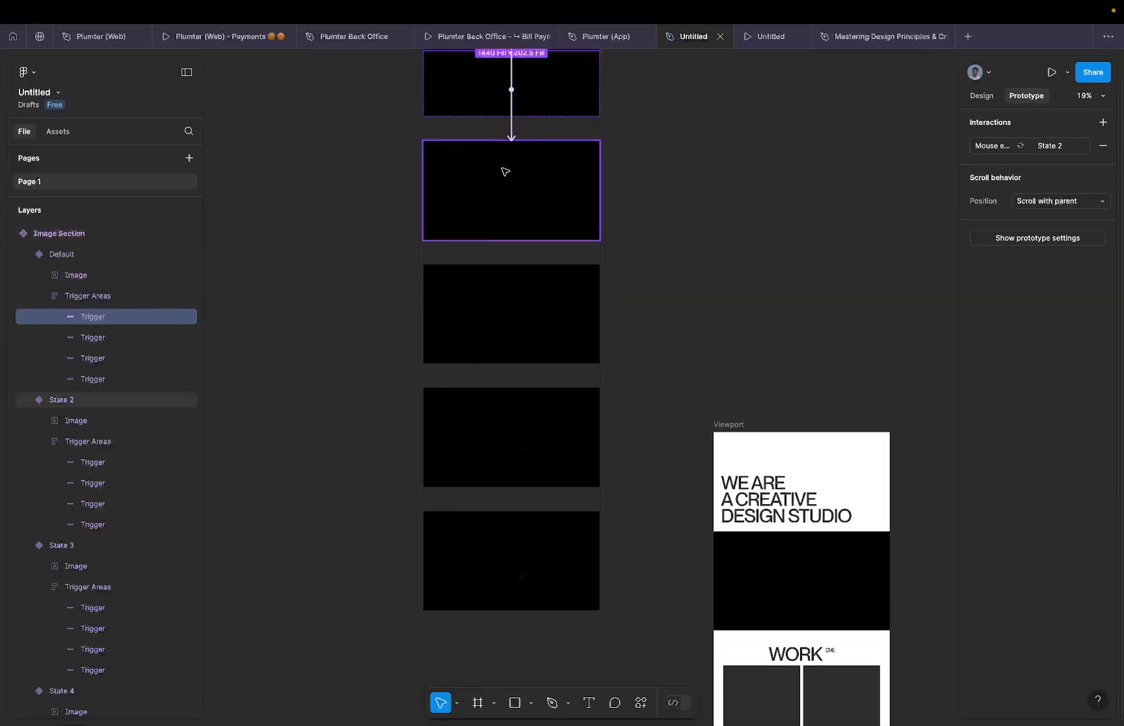
left_click(510, 186)
scroll(500, 189, "up", 10)
scroll(500, 189, "right", 1)
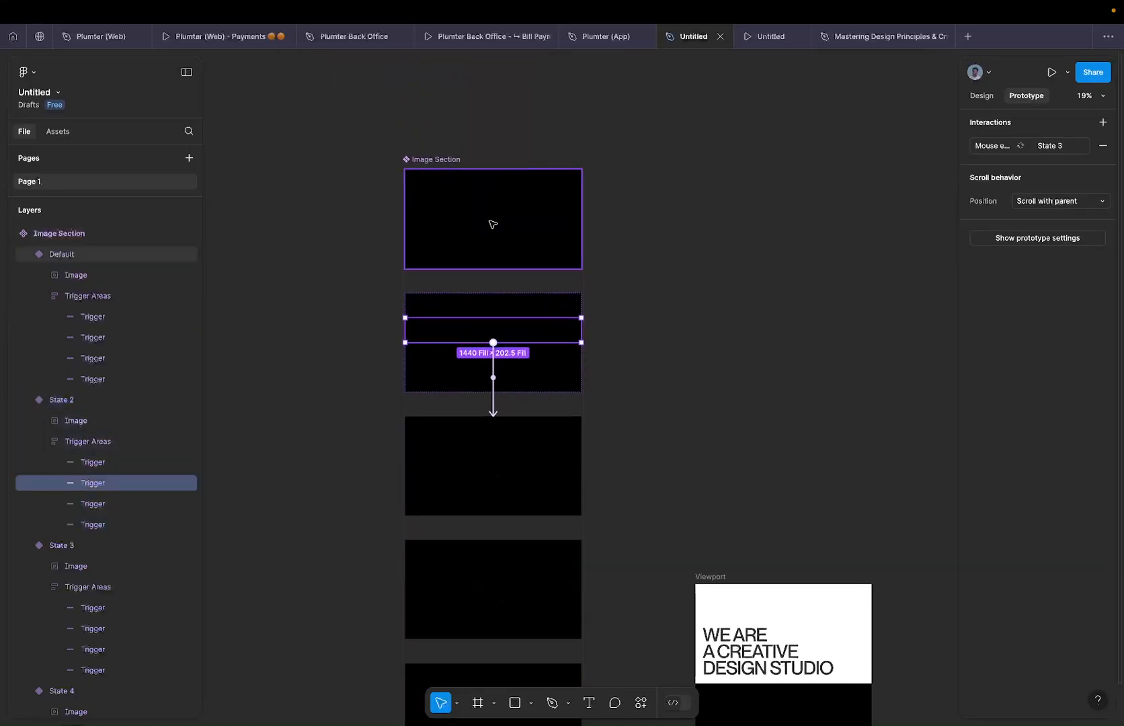
left_click(490, 217)
scroll(490, 219, "up", 5)
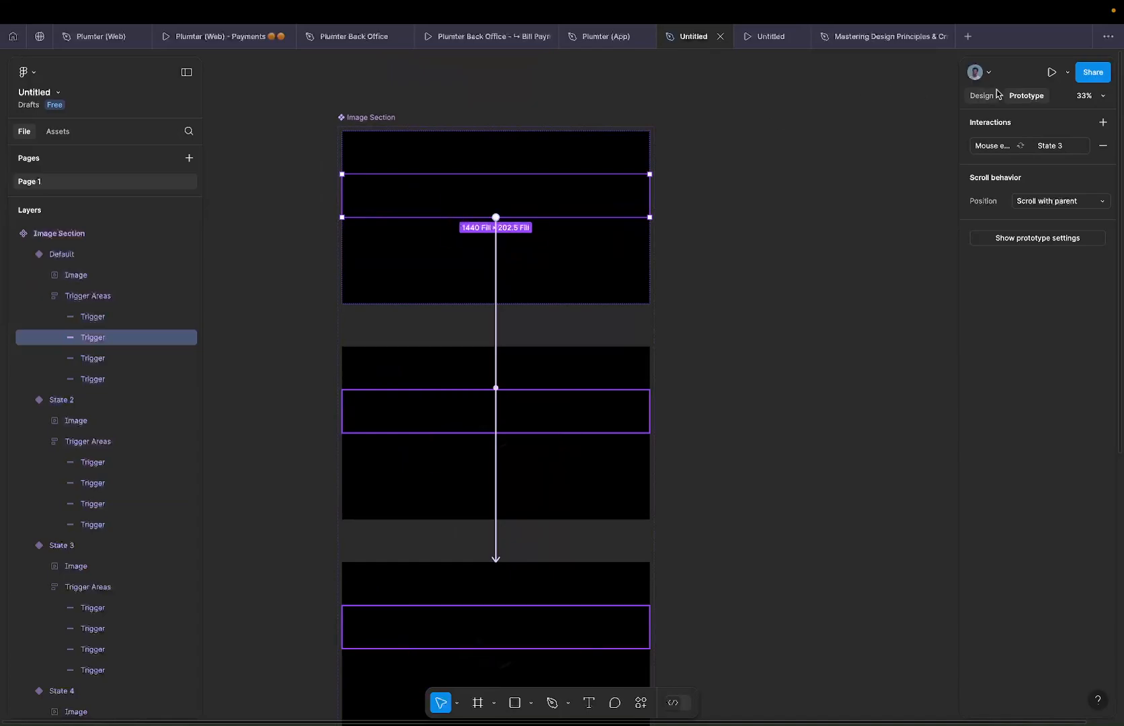
Set the corner radius of the video in the Image Section's Default state to 999999.
left_click(983, 96)
left_click(508, 232)
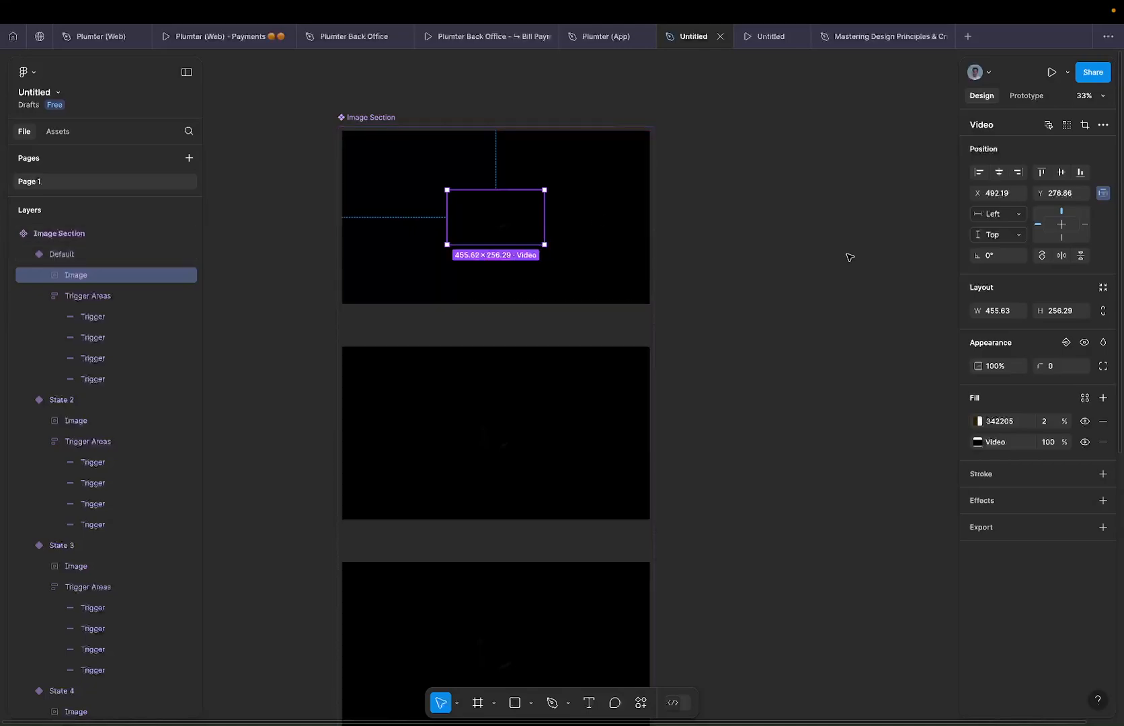
scroll(458, 195, "up", 3)
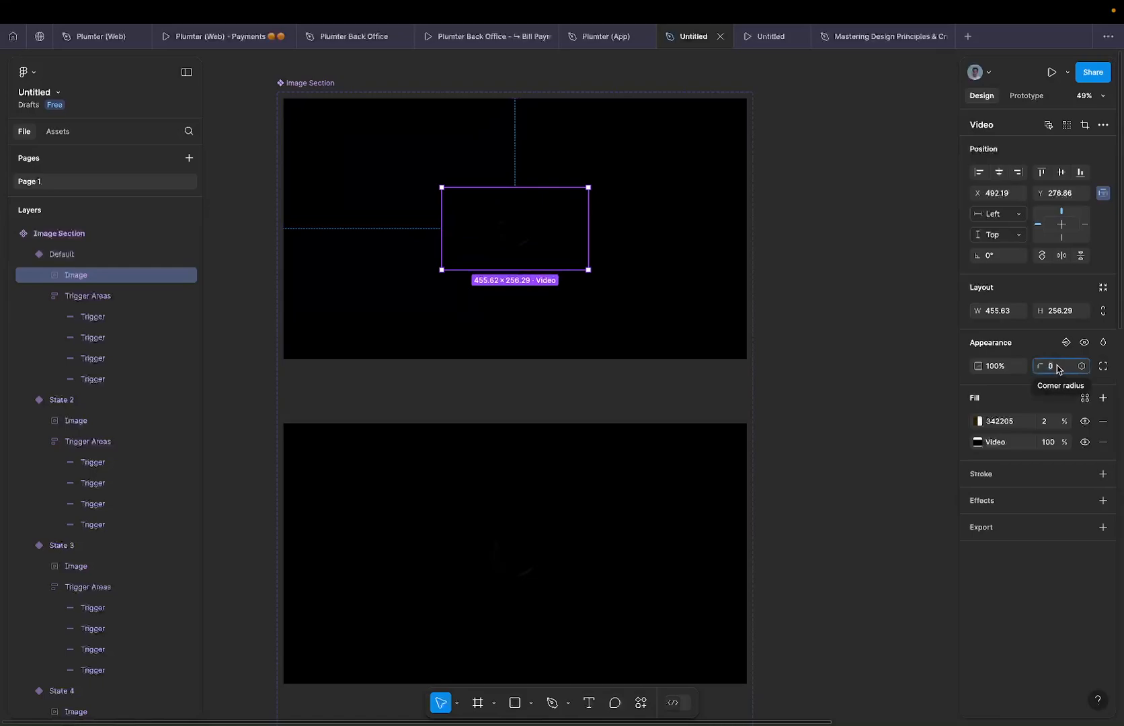
type("0")
key("Return")
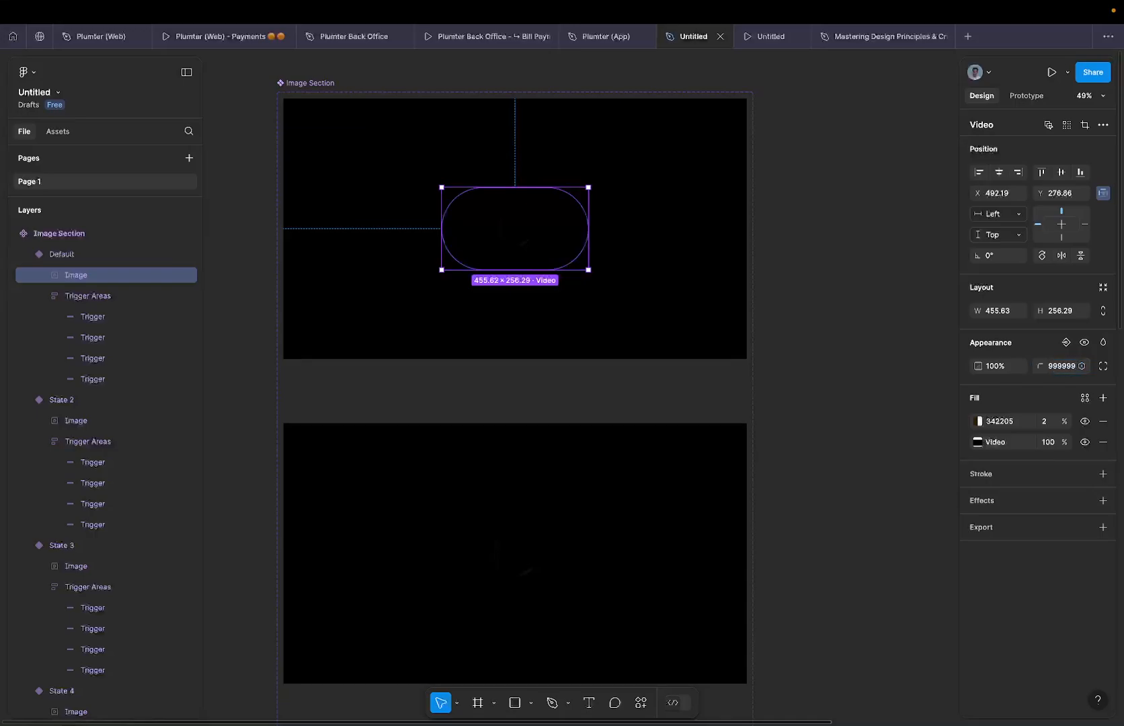
Switch to the prototype preview and reload it to load the rounded video.
left_click(767, 37)
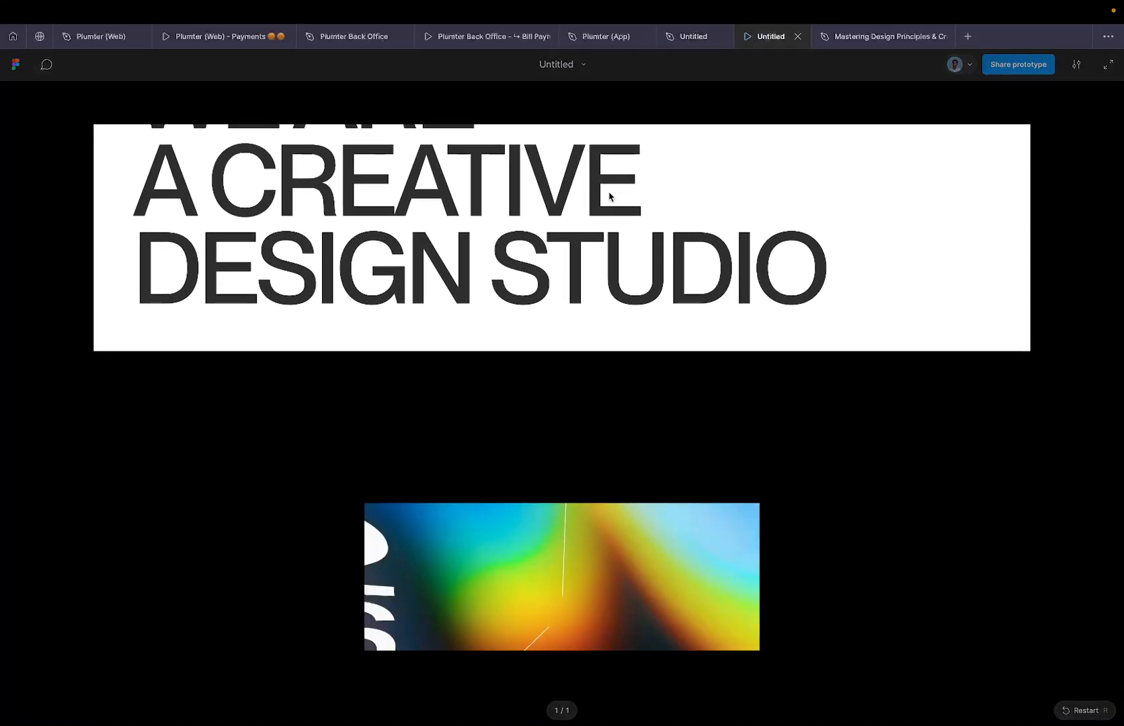
right_click(763, 35)
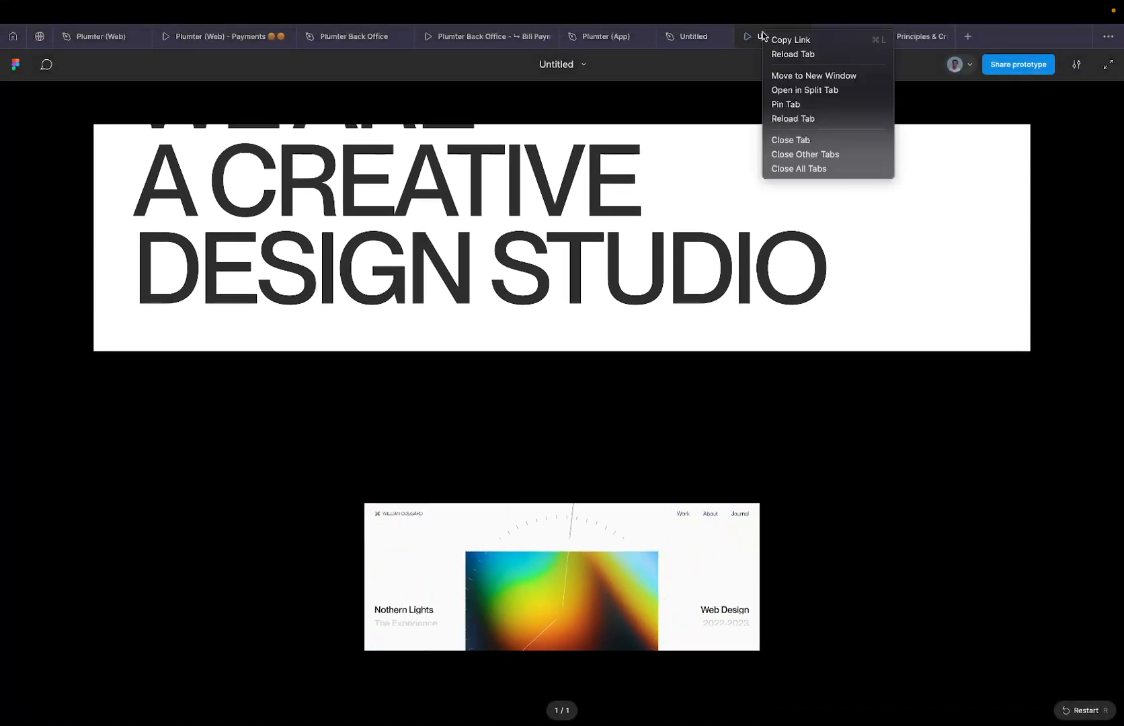
left_click(802, 55)
left_click(693, 38)
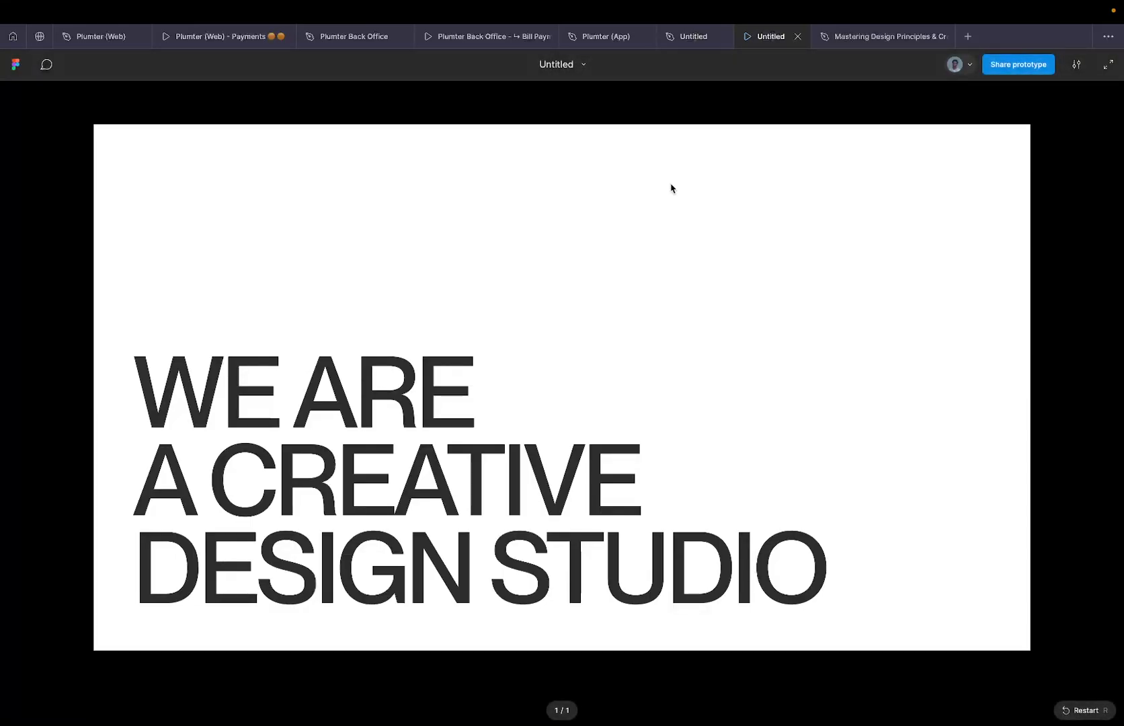
Test the reloaded preview by repeatedly scrolling from the hero through the video to the WORK section, observing how the video changes shape and size.
scroll(671, 188, "down", 4)
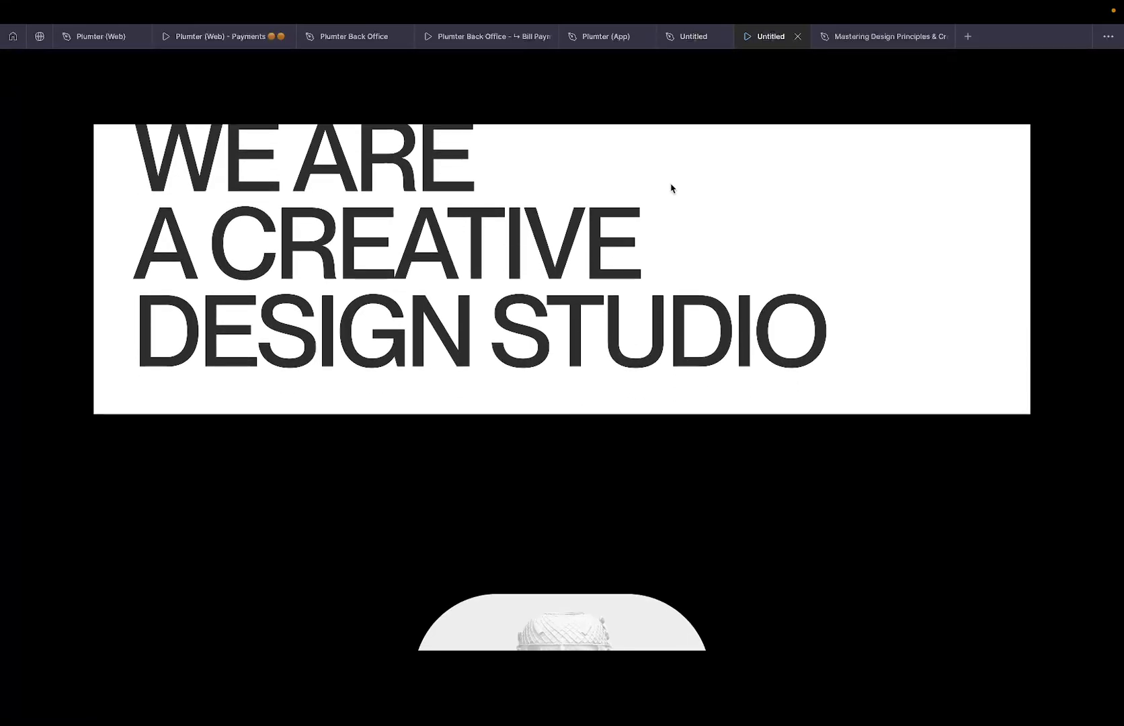
scroll(671, 188, "down", 2)
scroll(671, 188, "down", 5)
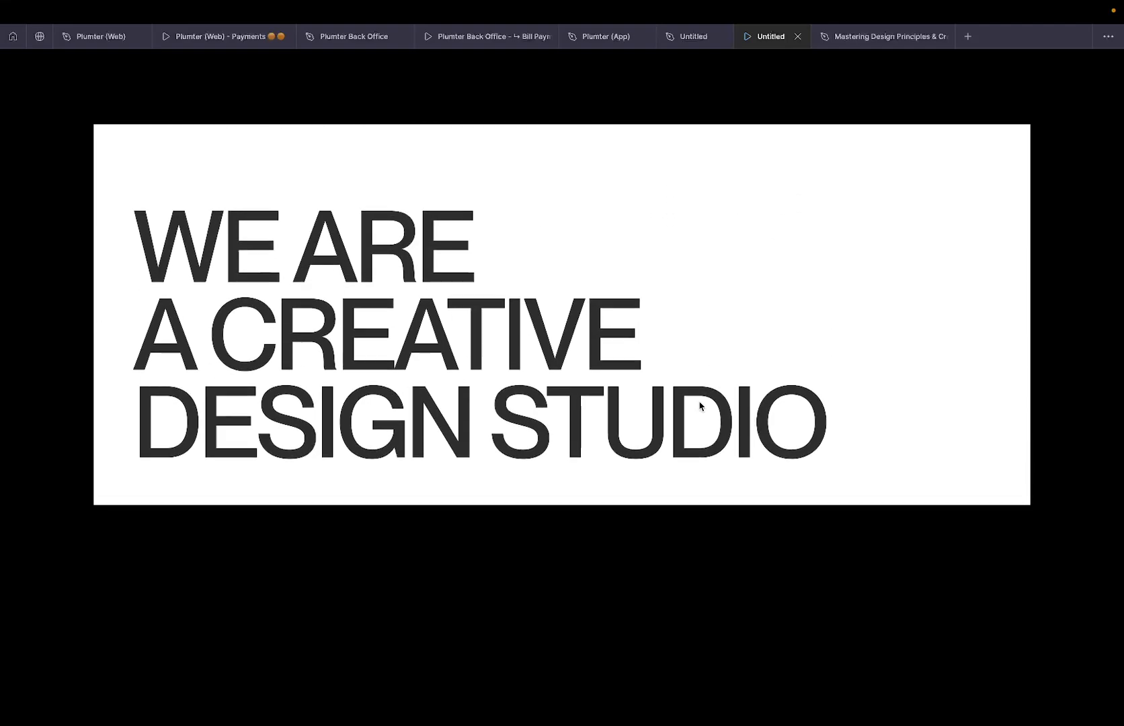
scroll(701, 370, "down", 5)
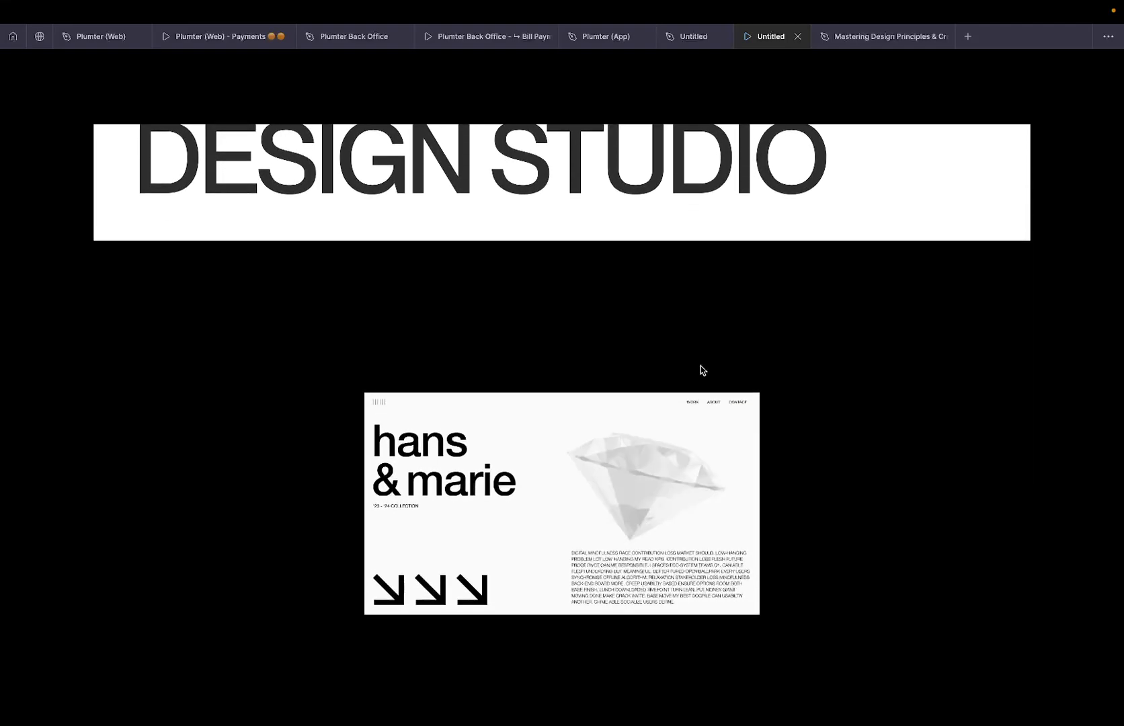
scroll(701, 370, "down", 5)
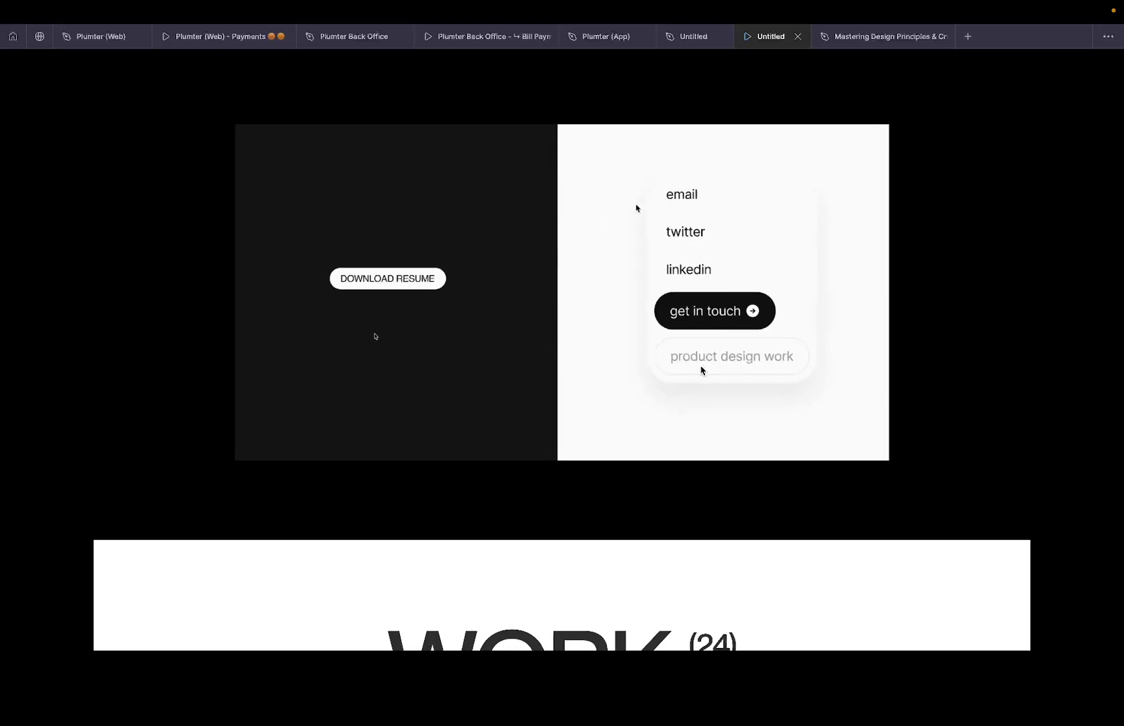
scroll(701, 371, "down", 5)
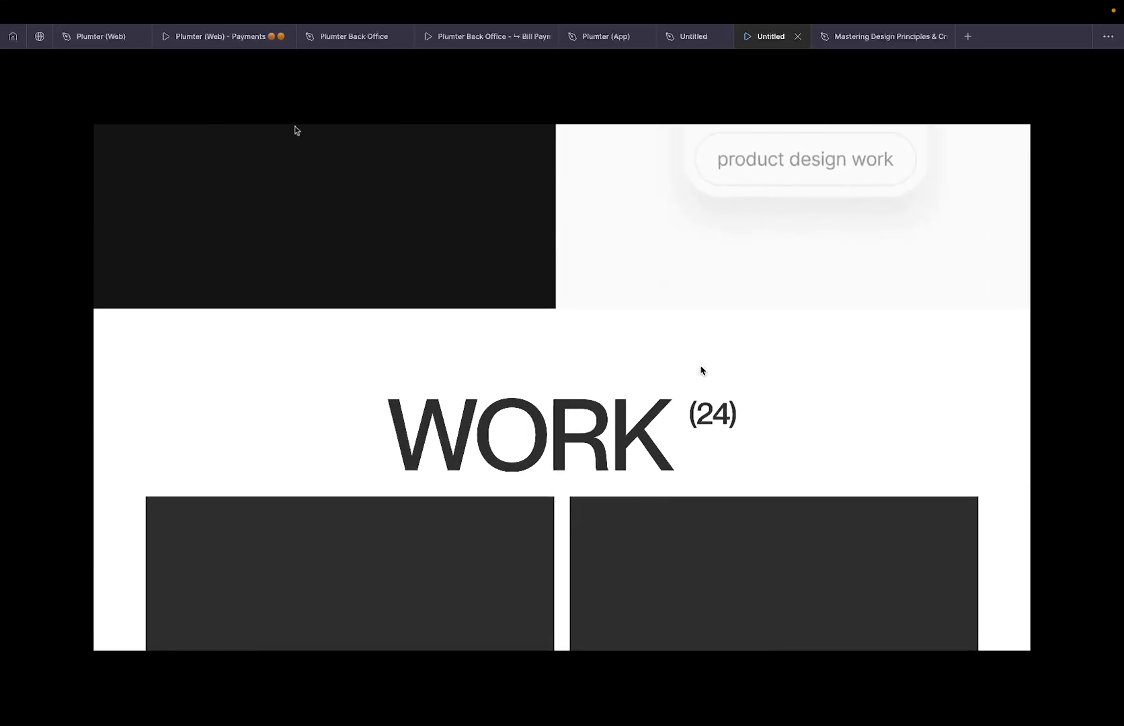
scroll(701, 370, "down", 5)
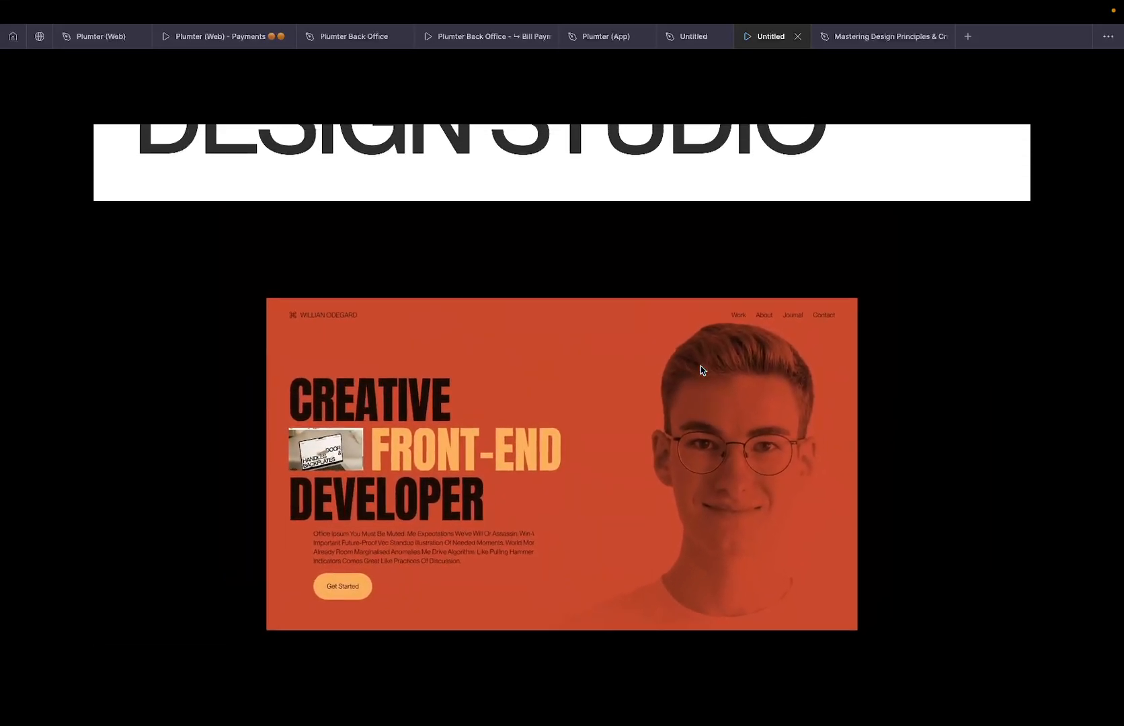
scroll(701, 371, "down", 5)
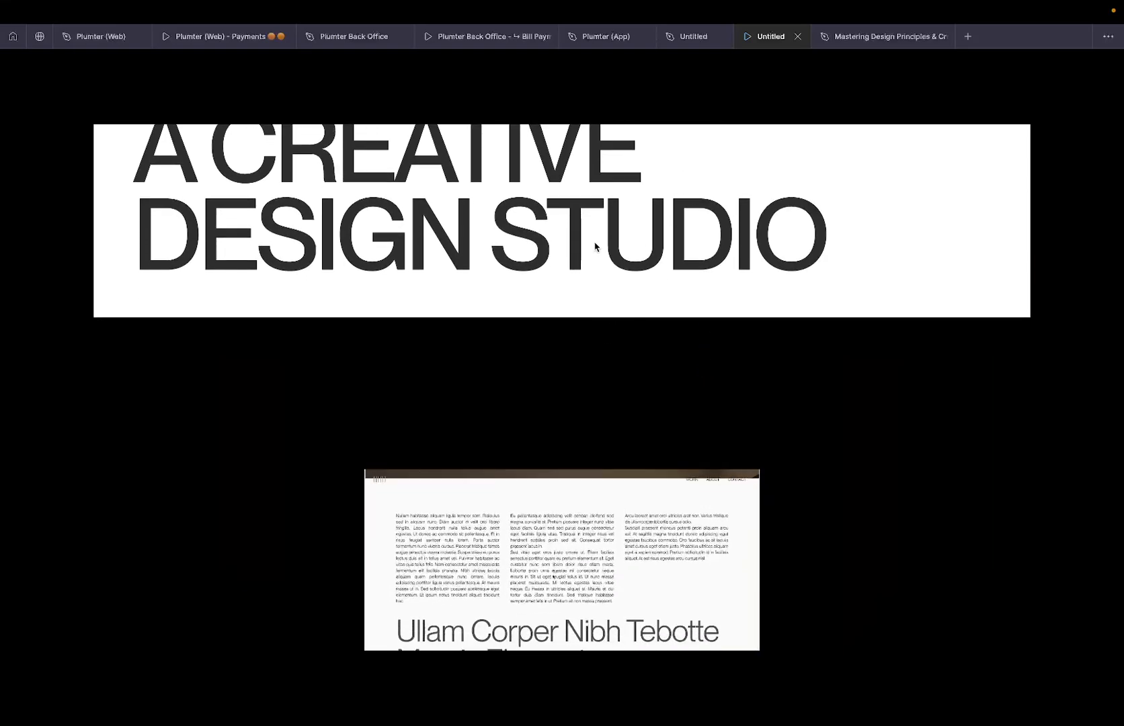
scroll(591, 243, "down", 5)
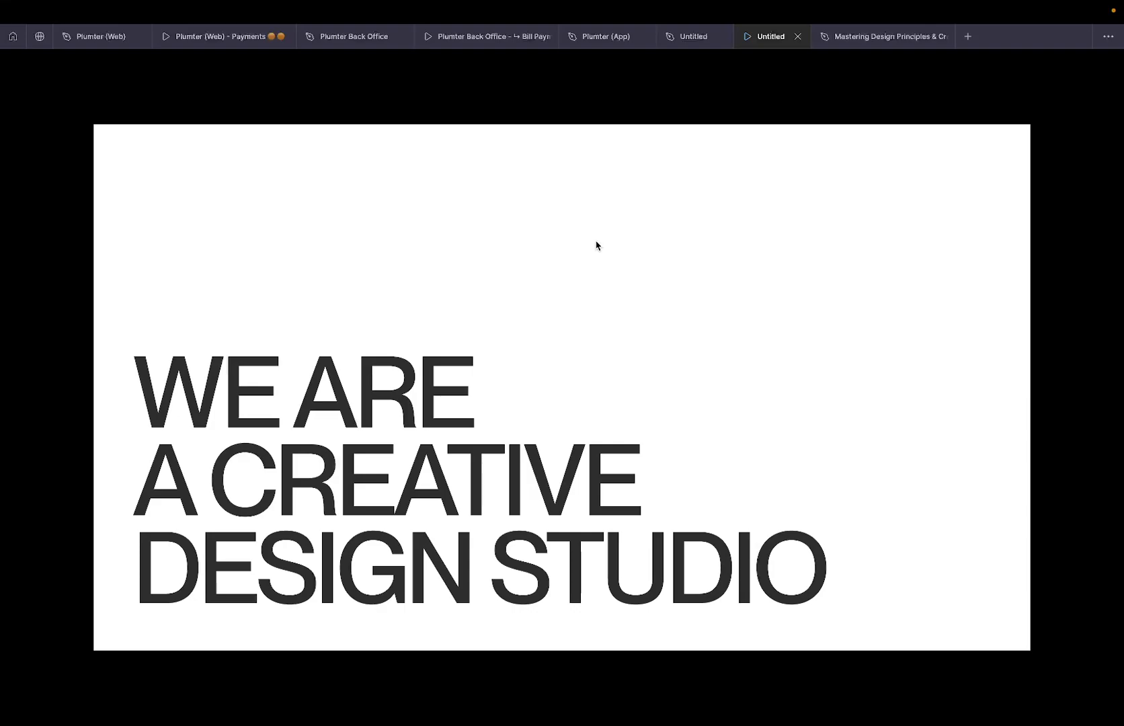
scroll(595, 246, "down", 5)
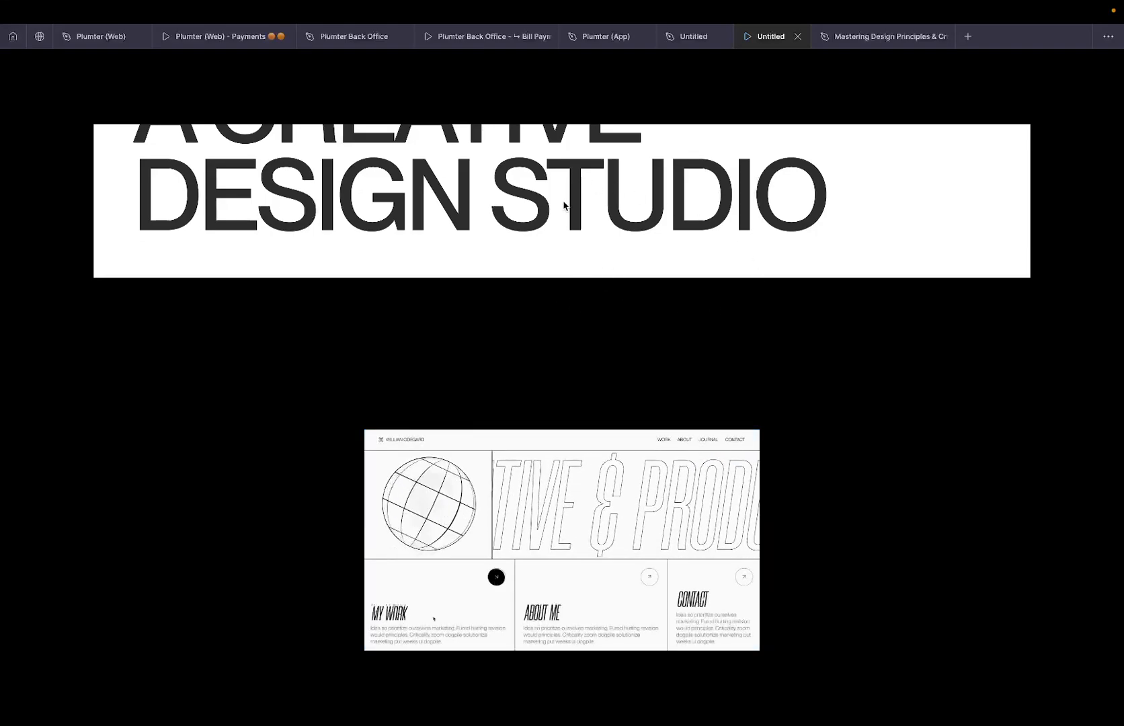
Examine the first Trigger and the Trigger Areas frame of State 2 in the design file, comparing them with the preview.
left_click(693, 40)
scroll(598, 194, "down", 4)
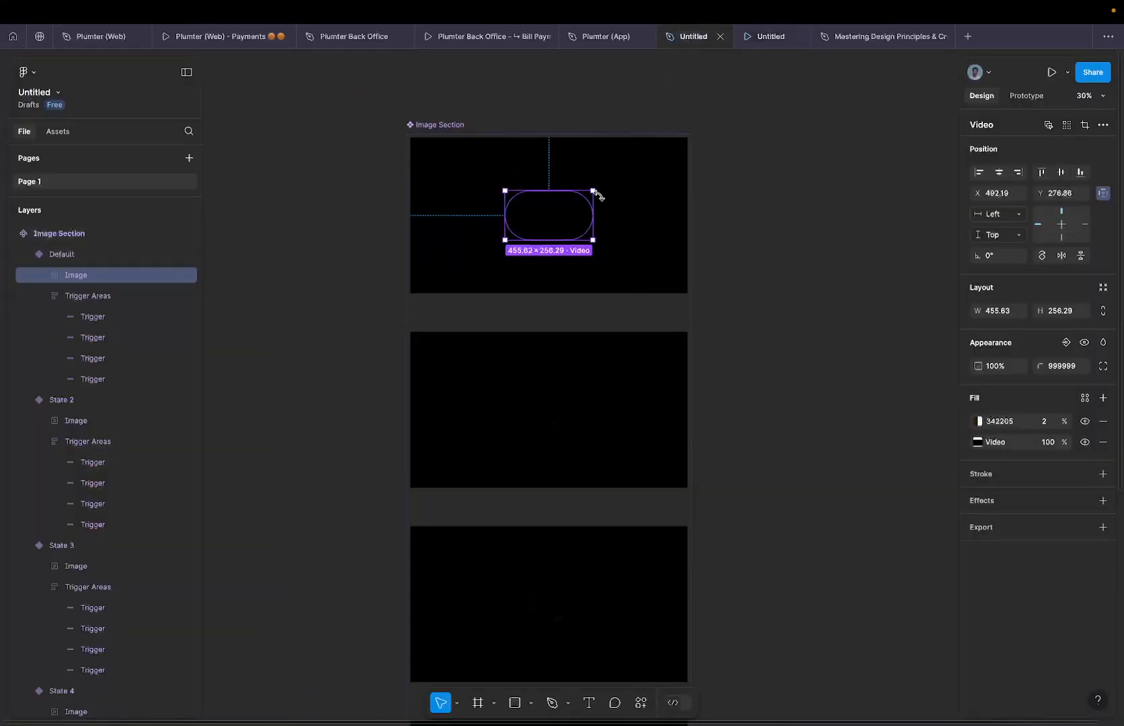
left_click(577, 353)
double_click(577, 353)
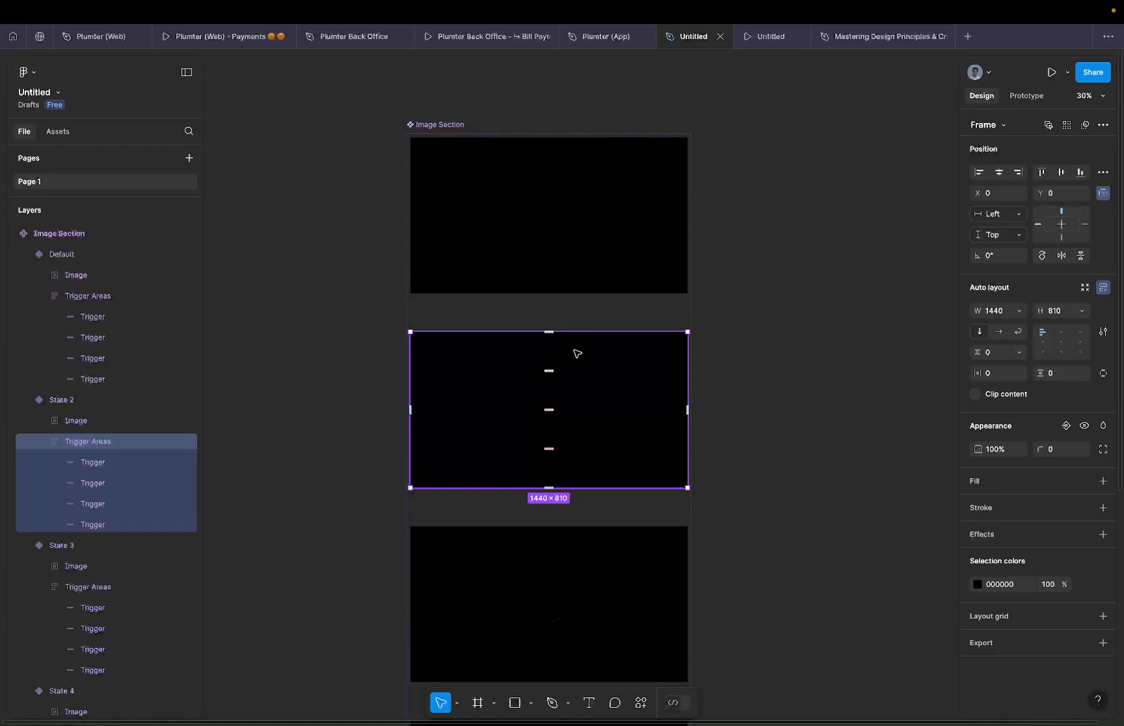
double_click(577, 353)
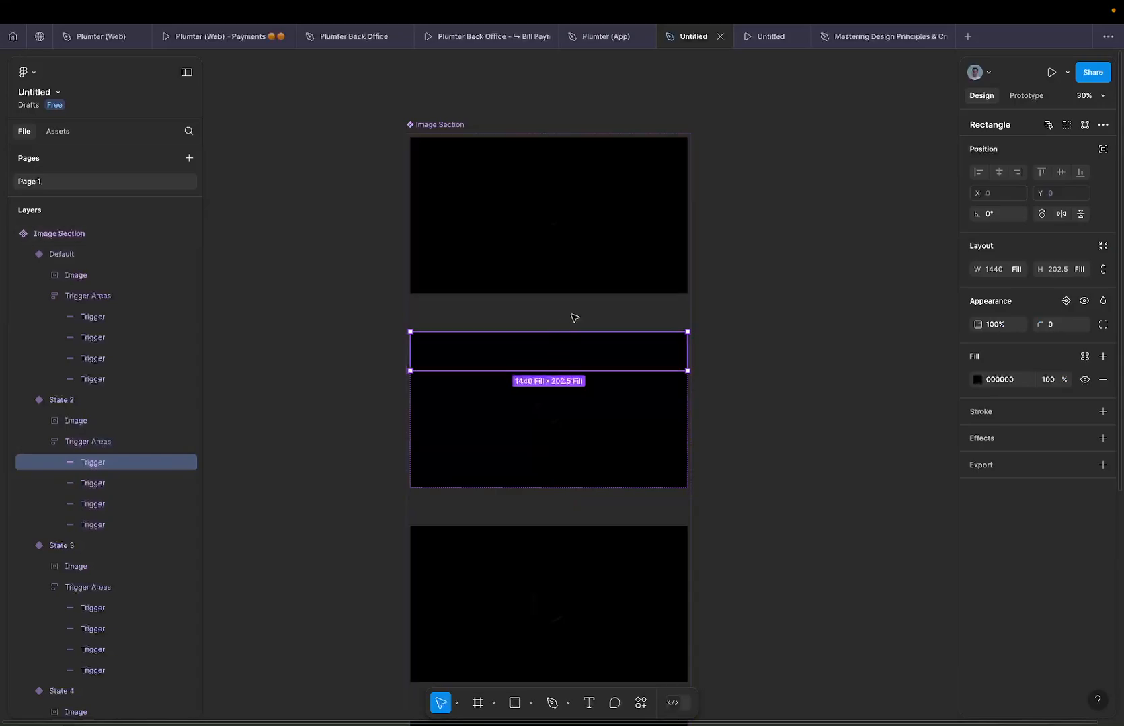
left_click(555, 229)
left_click(542, 345)
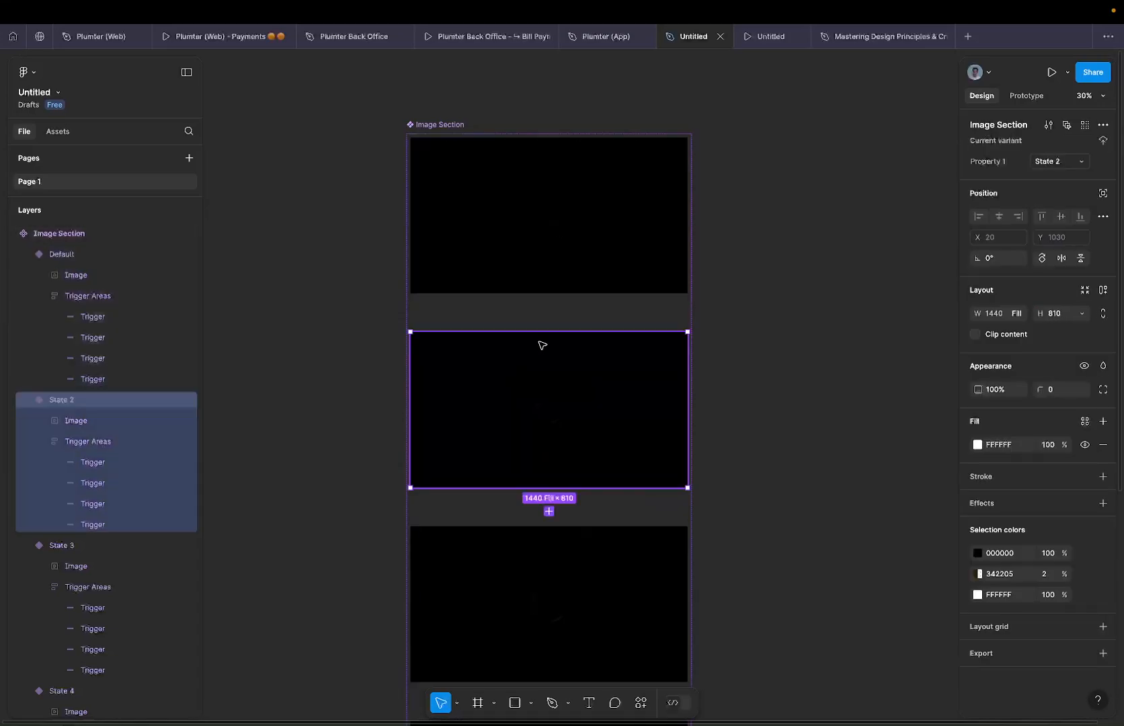
left_click(755, 39)
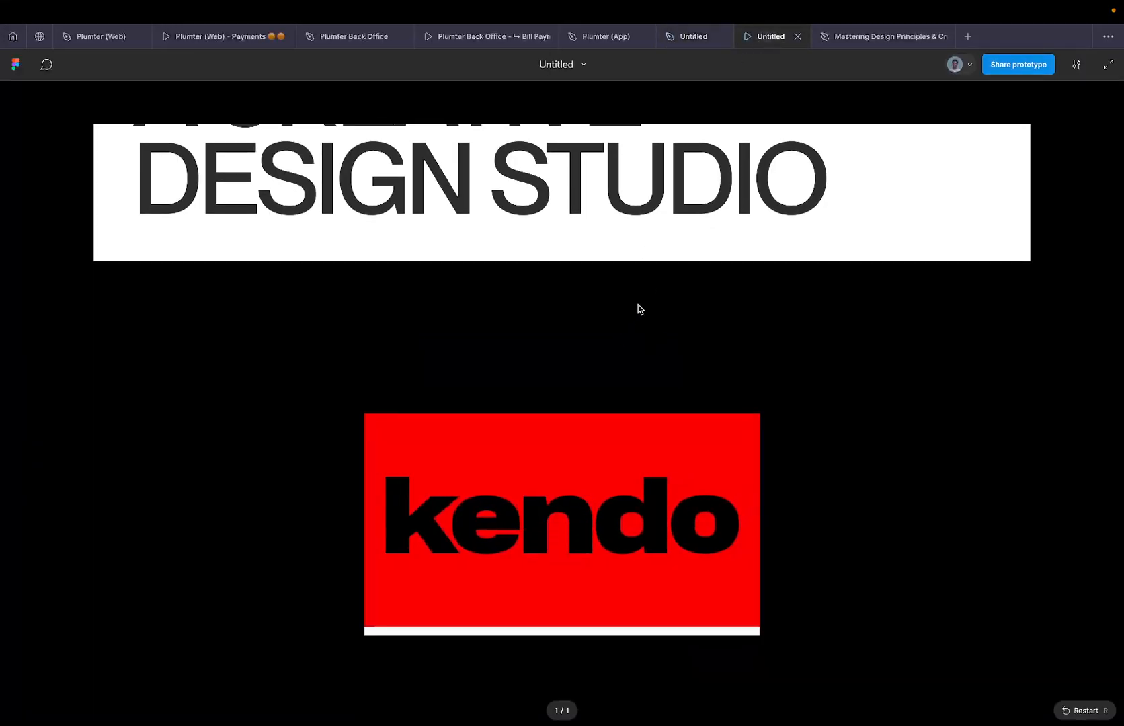
left_click(695, 39)
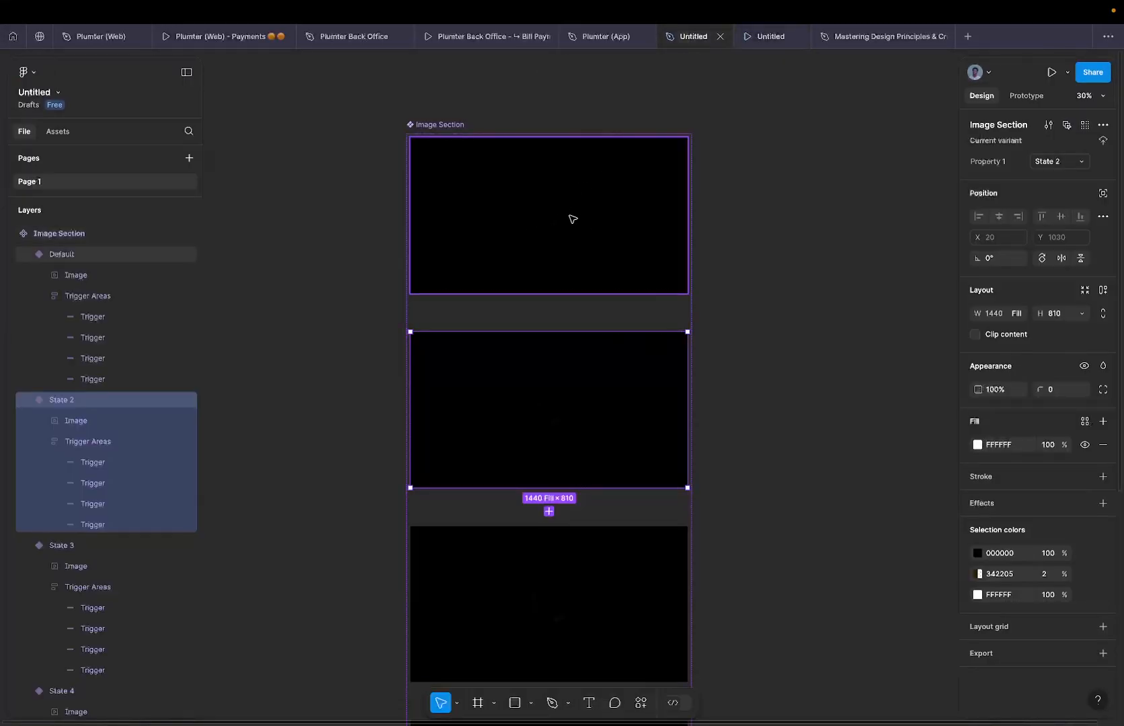
double_click(613, 354)
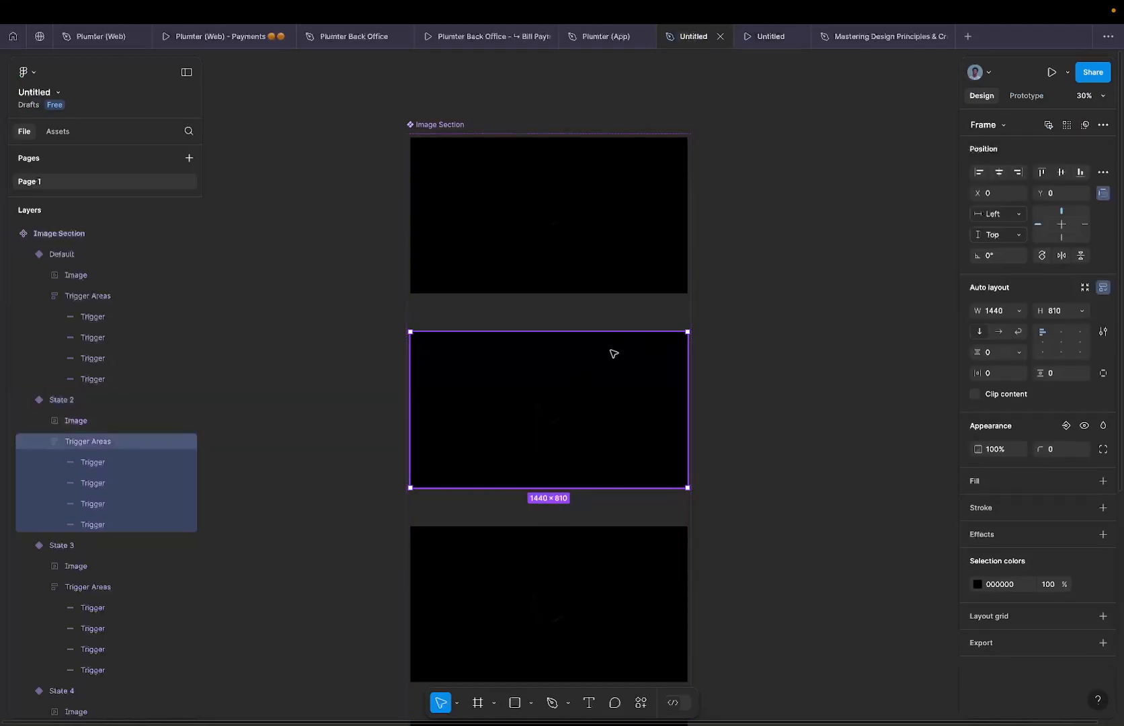
Add a Mouse leave interaction from State 2's first Trigger, changing to Default with Smart animate, Linear, 600ms.
left_click(125, 460)
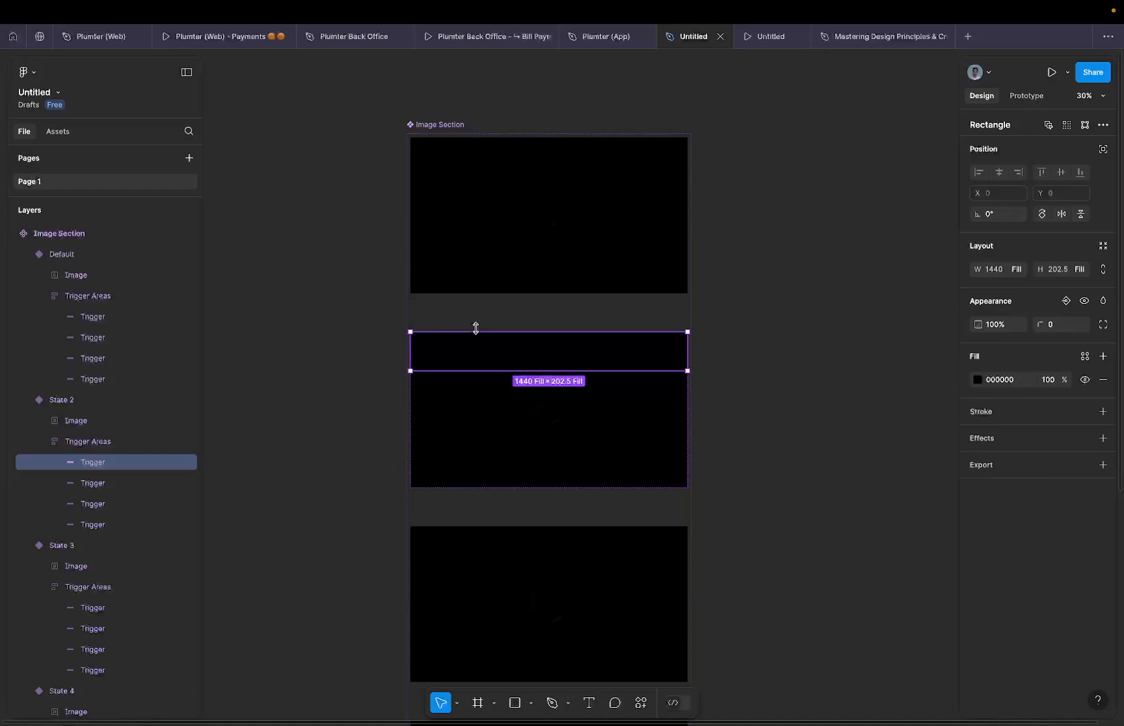
left_click(1034, 96)
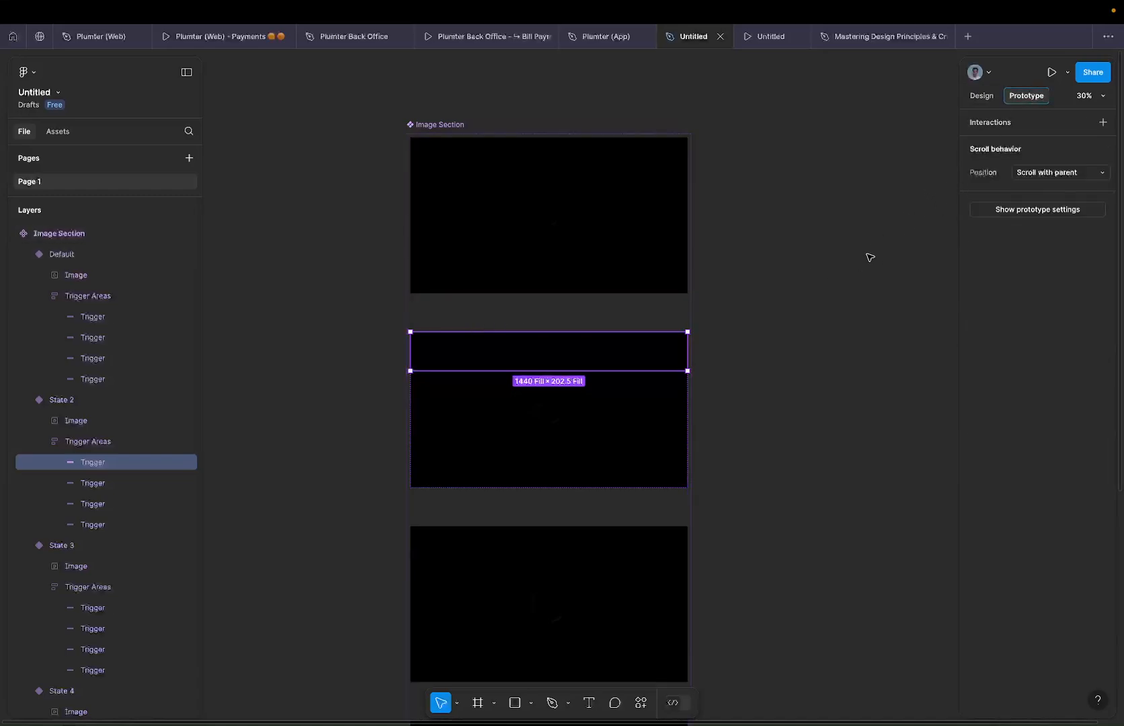
mouse_move(693, 353)
left_click_drag(688, 352, 647, 263)
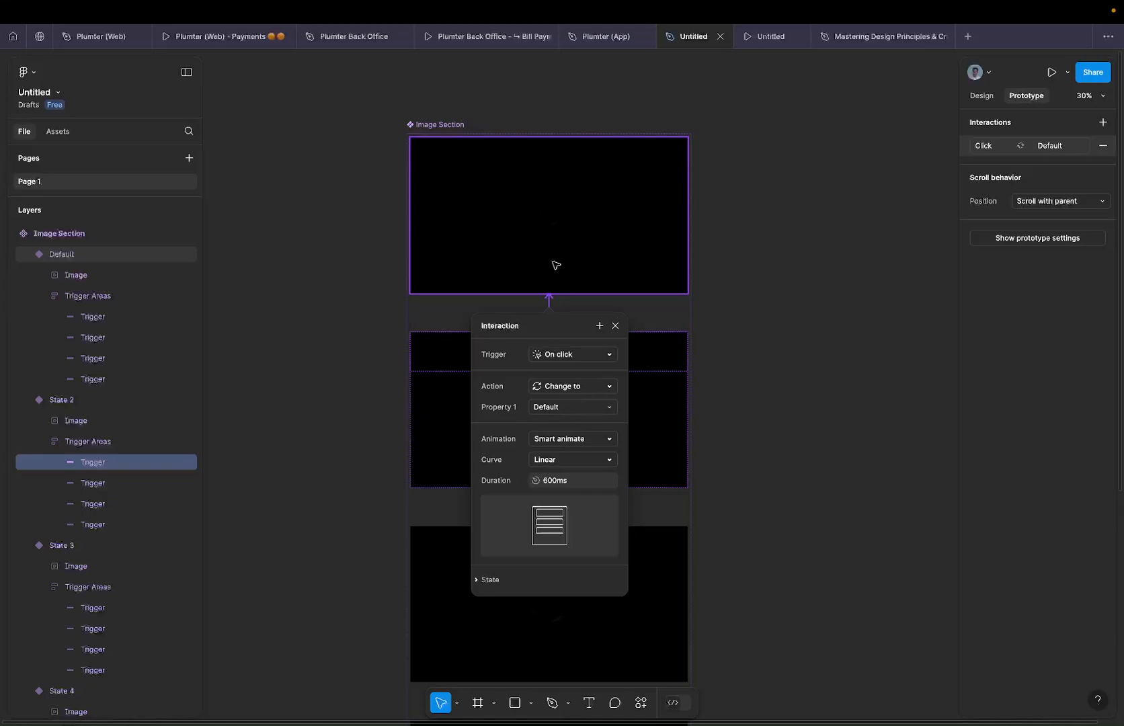
left_click(556, 355)
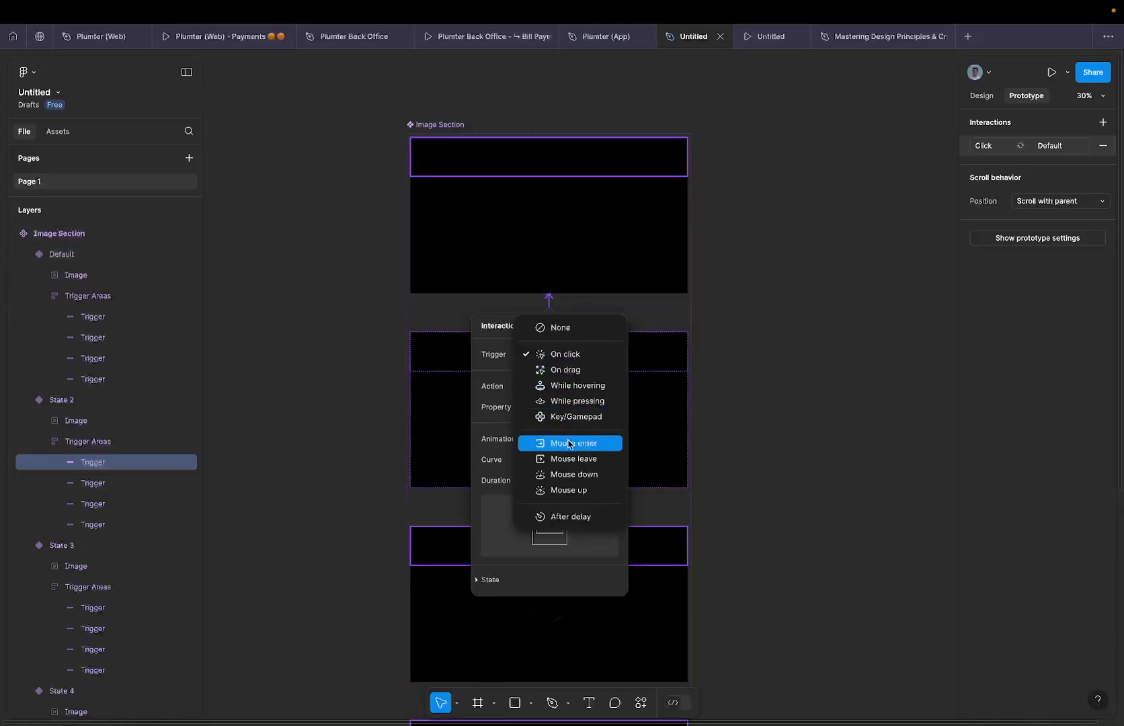
left_click(574, 461)
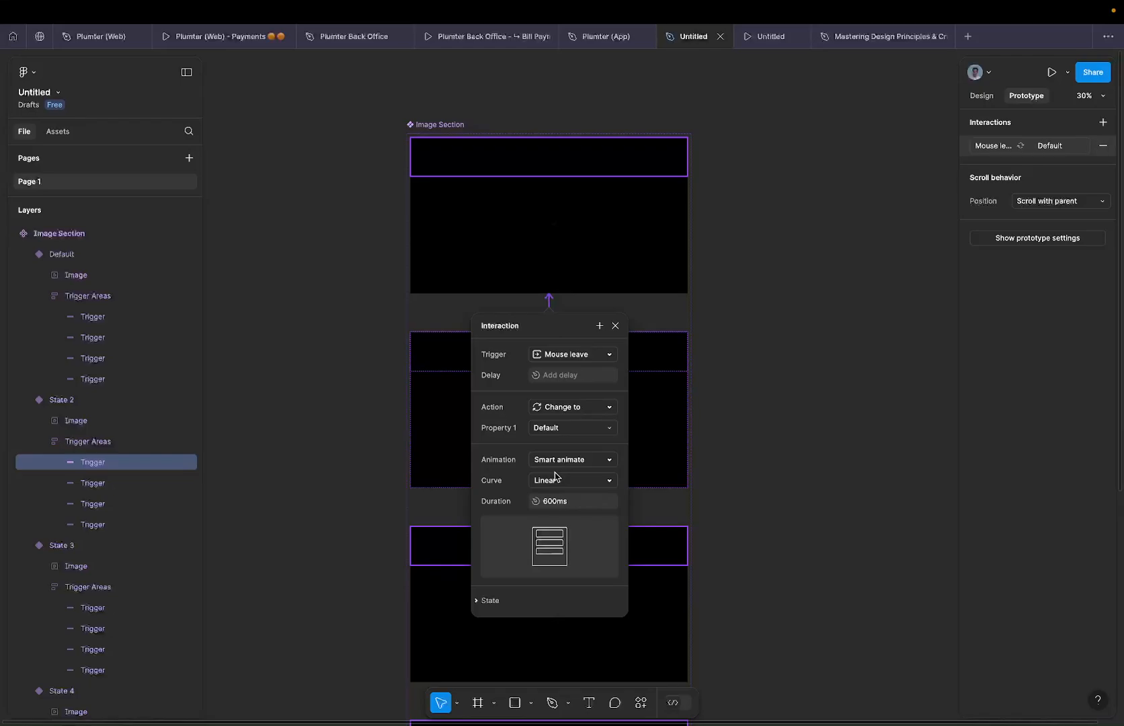
left_click(615, 327)
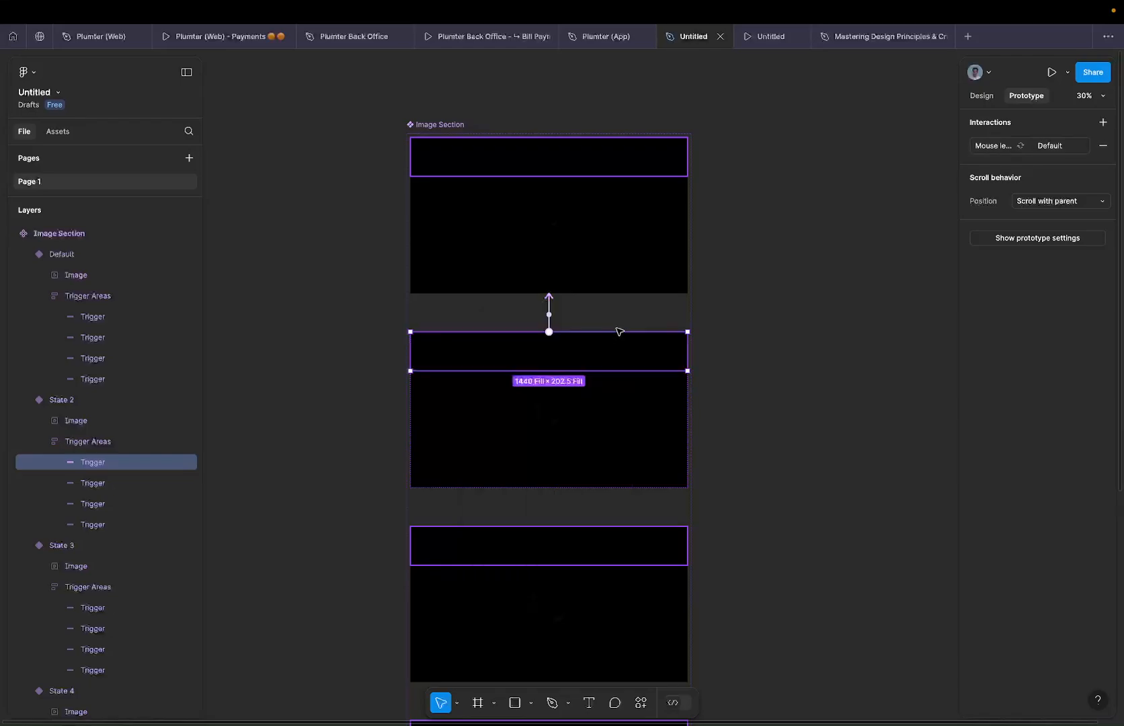
Reload the prototype preview to load the new Mouse leave interaction.
left_click(767, 39)
right_click(768, 41)
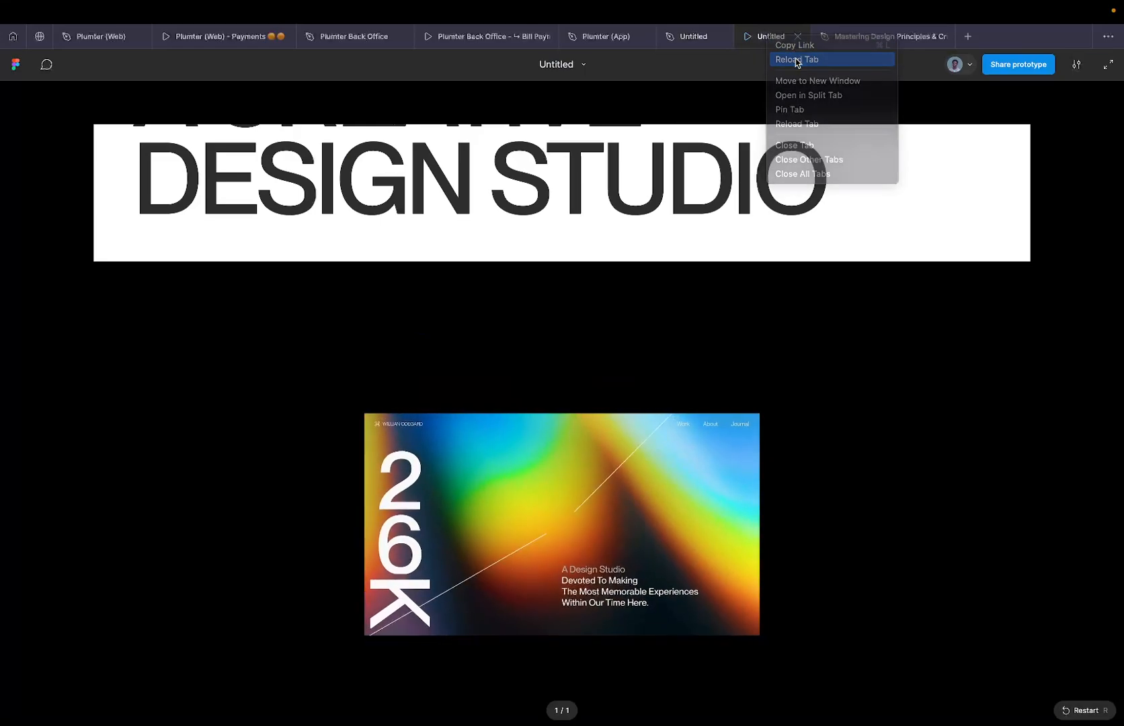
left_click(796, 61)
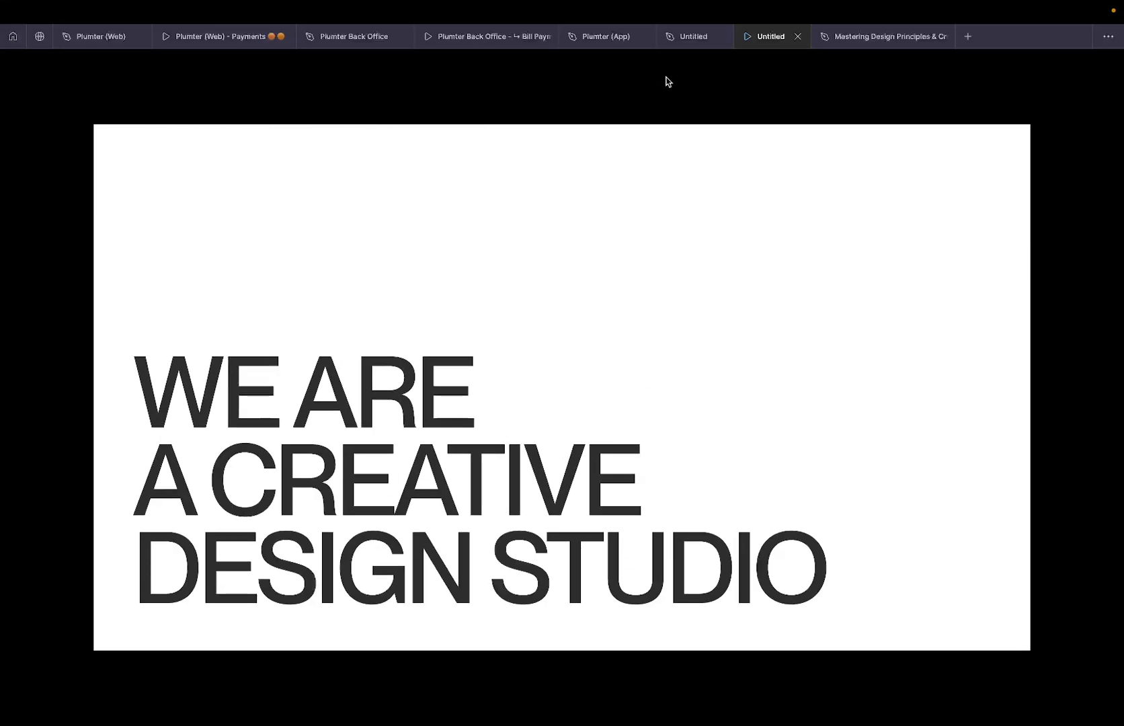
Return to the design file and extend the WORK section's frame downward to about twice its height.
left_click(683, 38)
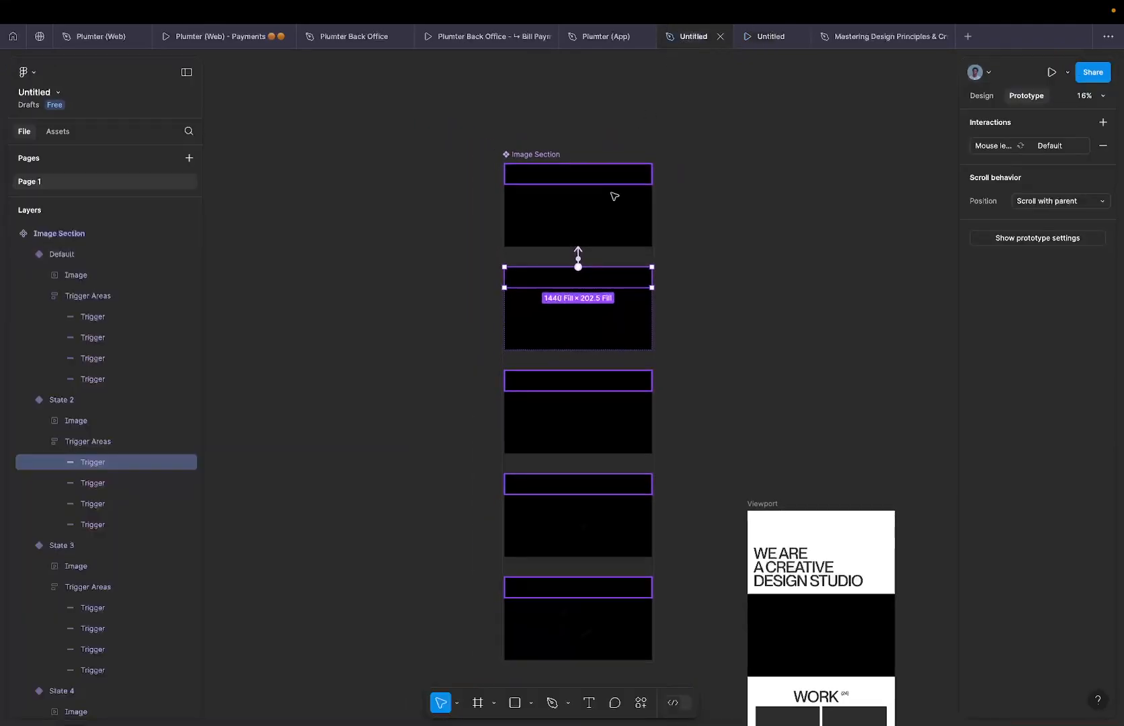
scroll(614, 196, "down", 10)
scroll(614, 196, "right", 4)
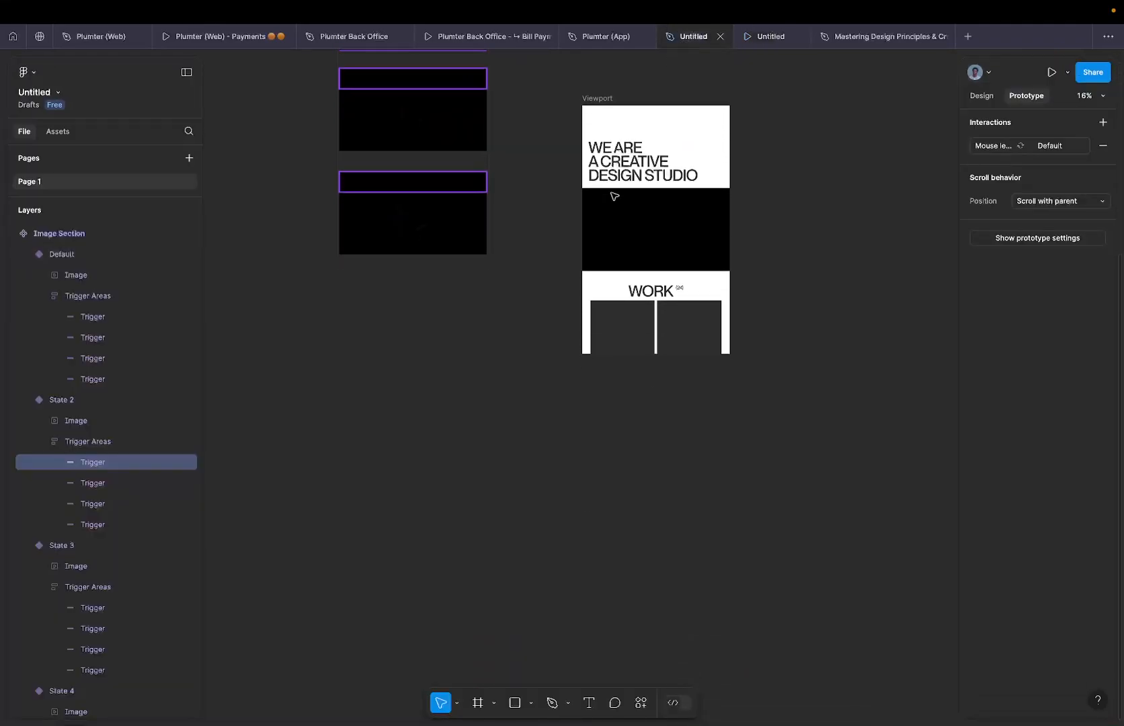
left_click(614, 197)
left_click(623, 329)
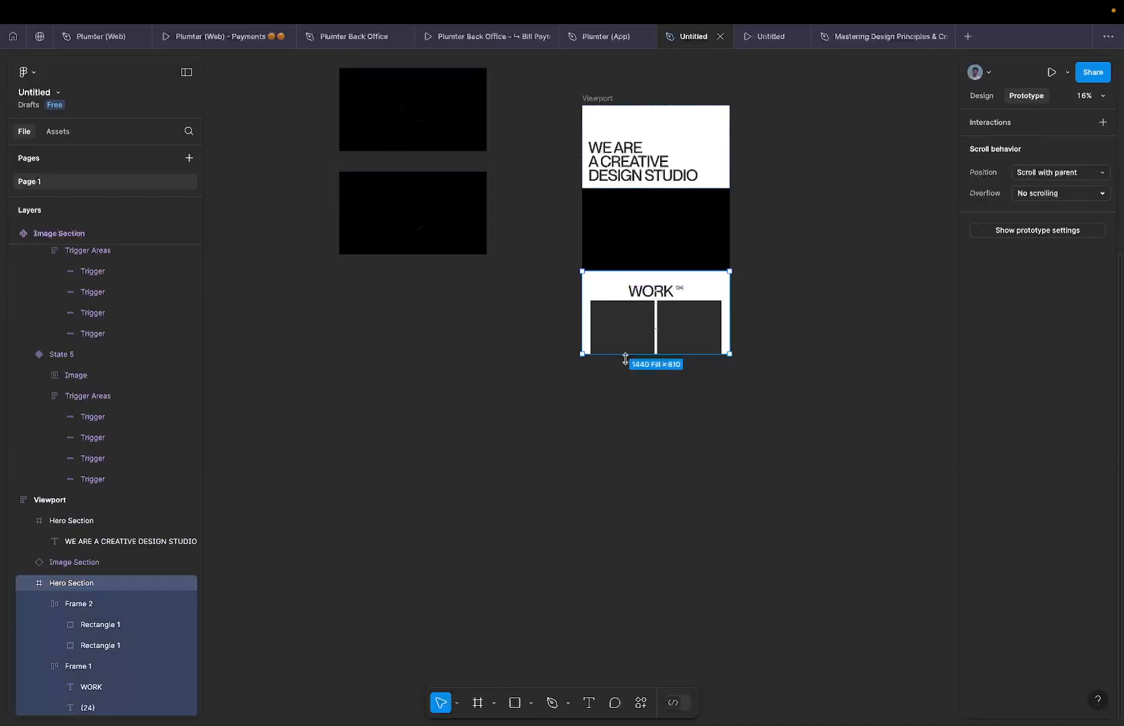
left_click(983, 96)
scroll(642, 363, "up", 2)
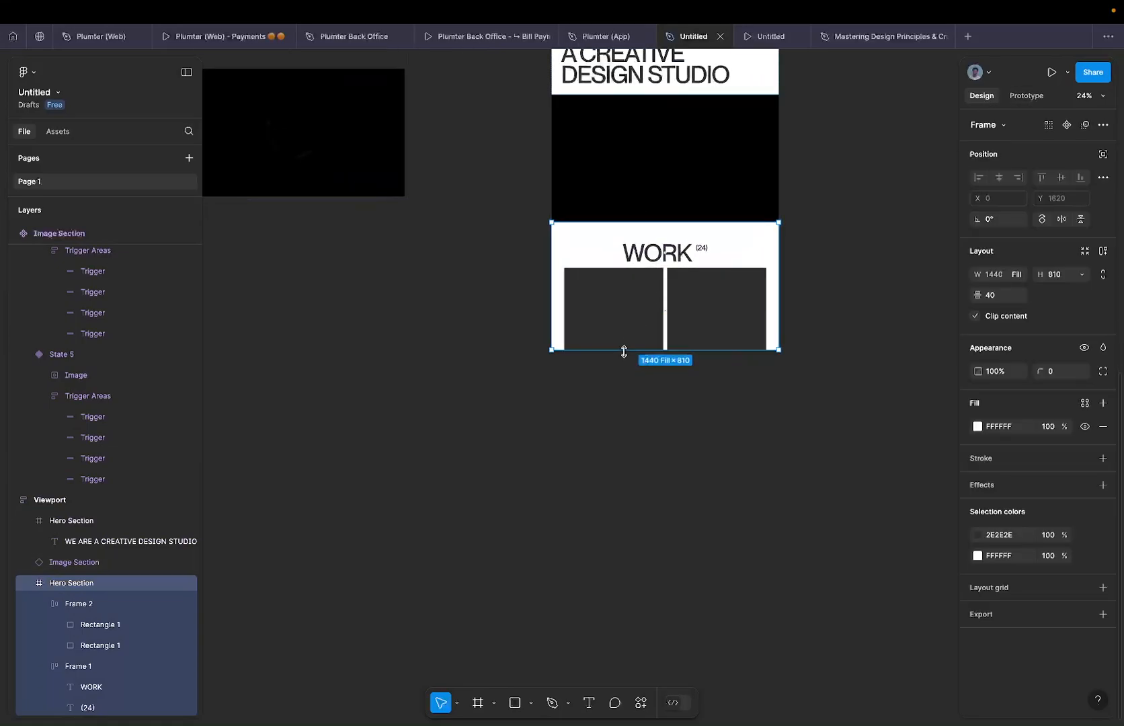
mouse_move(631, 478)
left_mouse_down()
mouse_move(627, 510)
mouse_move(623, 482)
left_mouse_up()
Duplicate the row of two rectangles directly below itself in the WORK section and nudge the copy to Y 857.
left_click(648, 316)
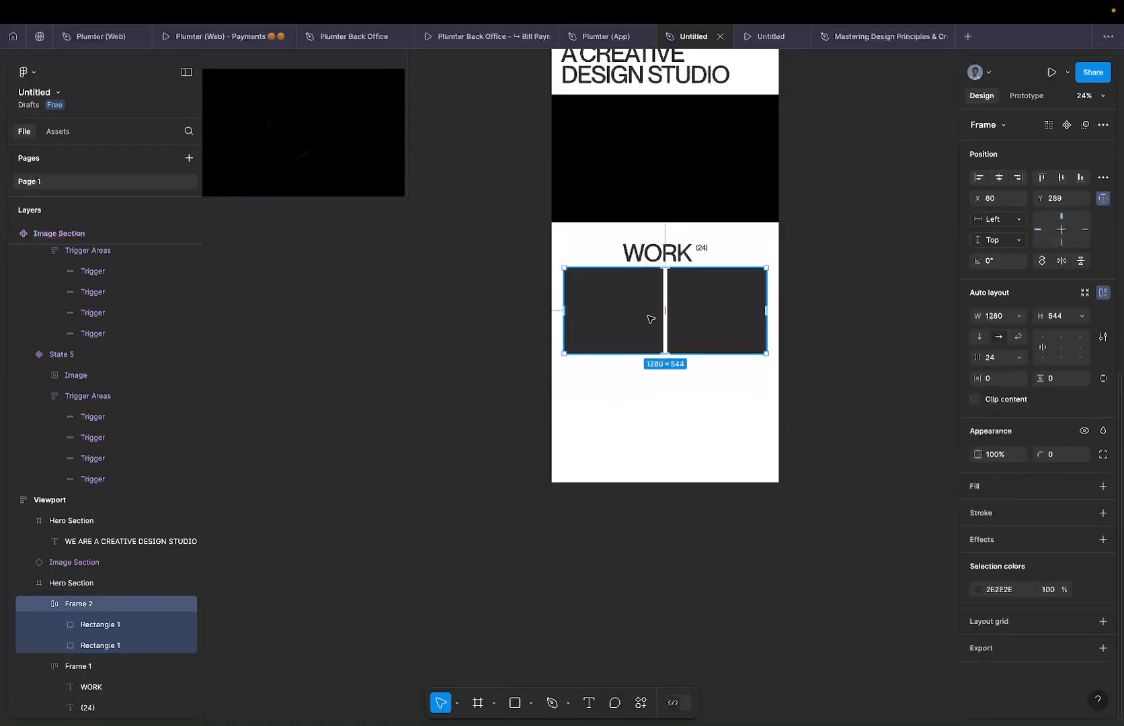
left_click_drag(651, 326, 652, 412)
scroll(678, 351, "up", 5)
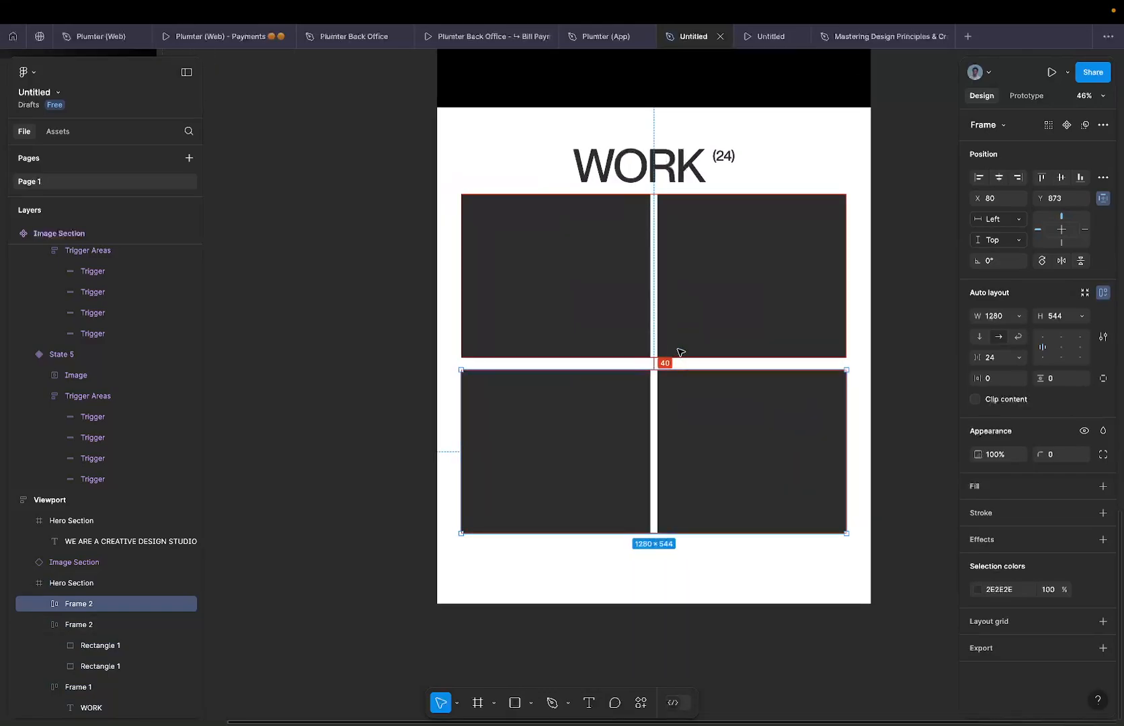
key("shift+Up")
key("shift+Up")
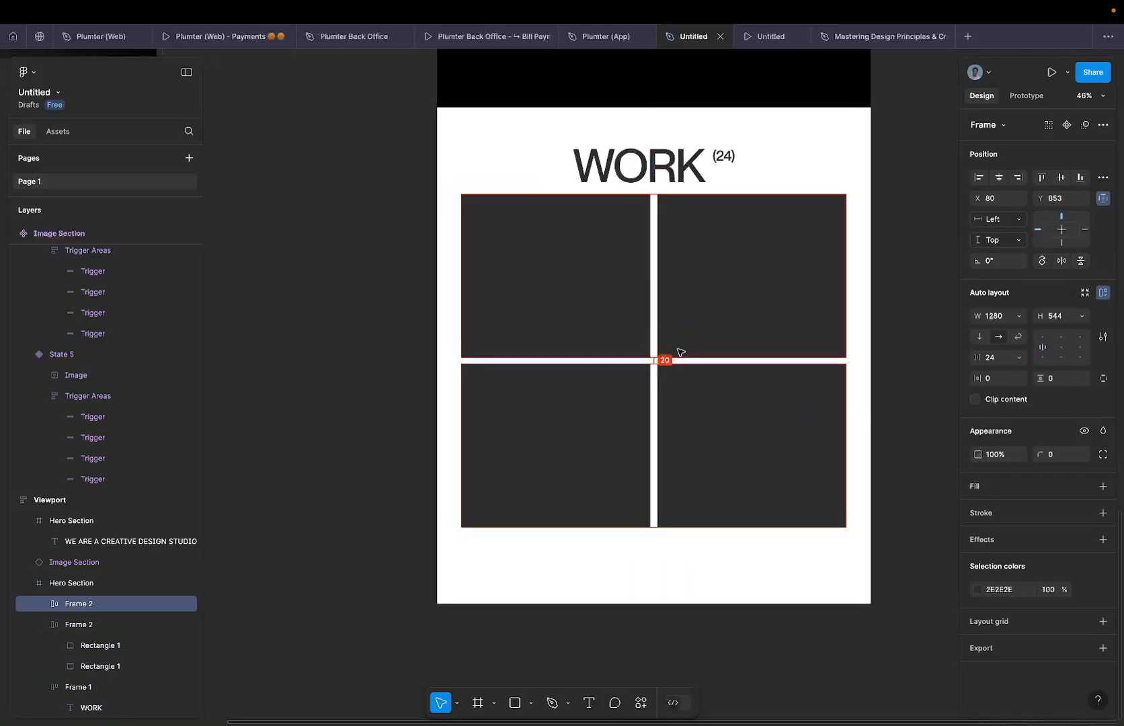
key("Down")
key("Down")
key("Down")
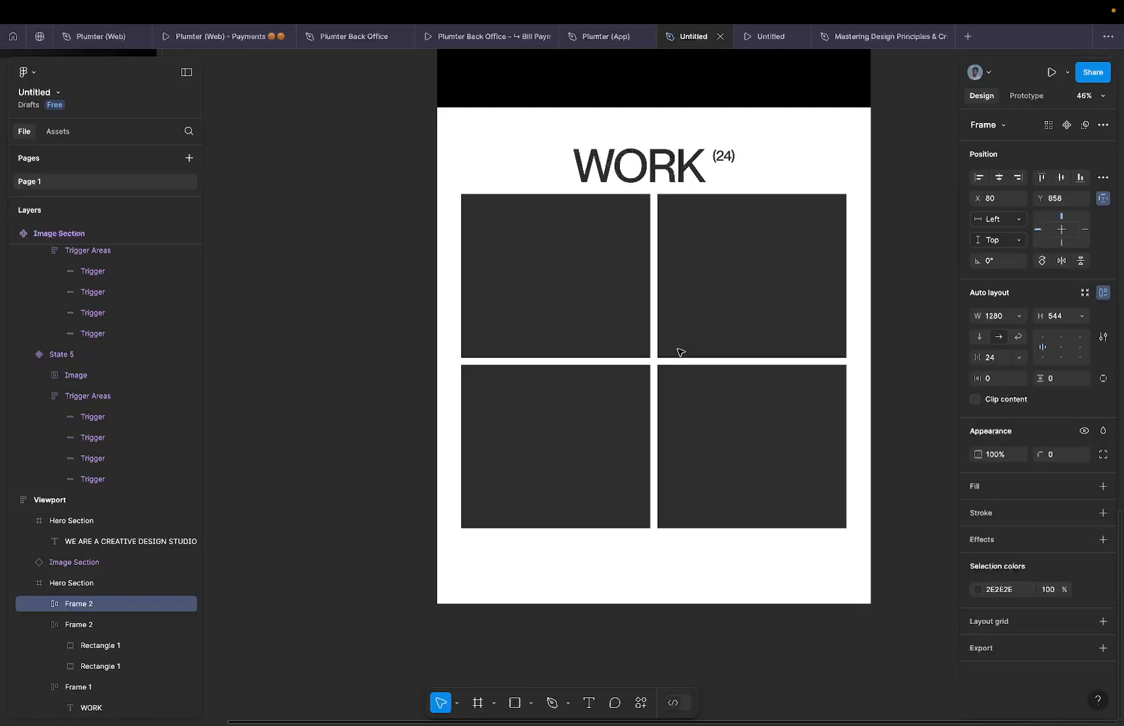
key("Down")
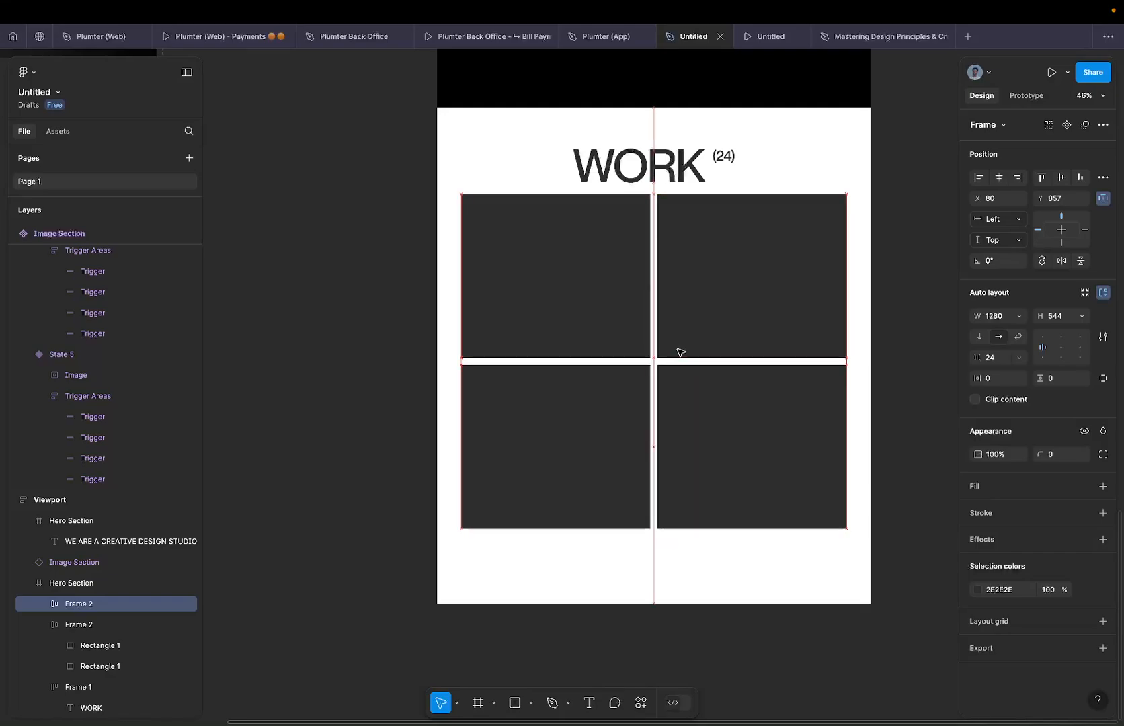
Extend the WORK section's frame further down to a height of about 2493.
scroll(682, 352, "down", 3)
scroll(681, 353, "up", 5)
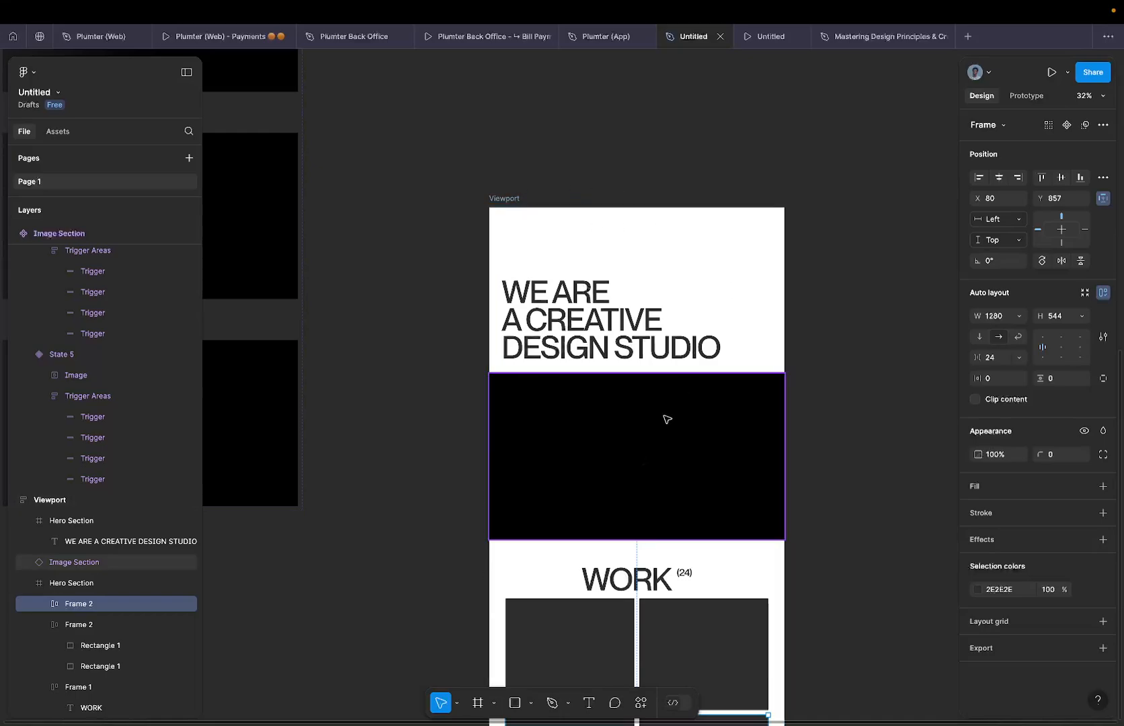
scroll(666, 419, "down", 3)
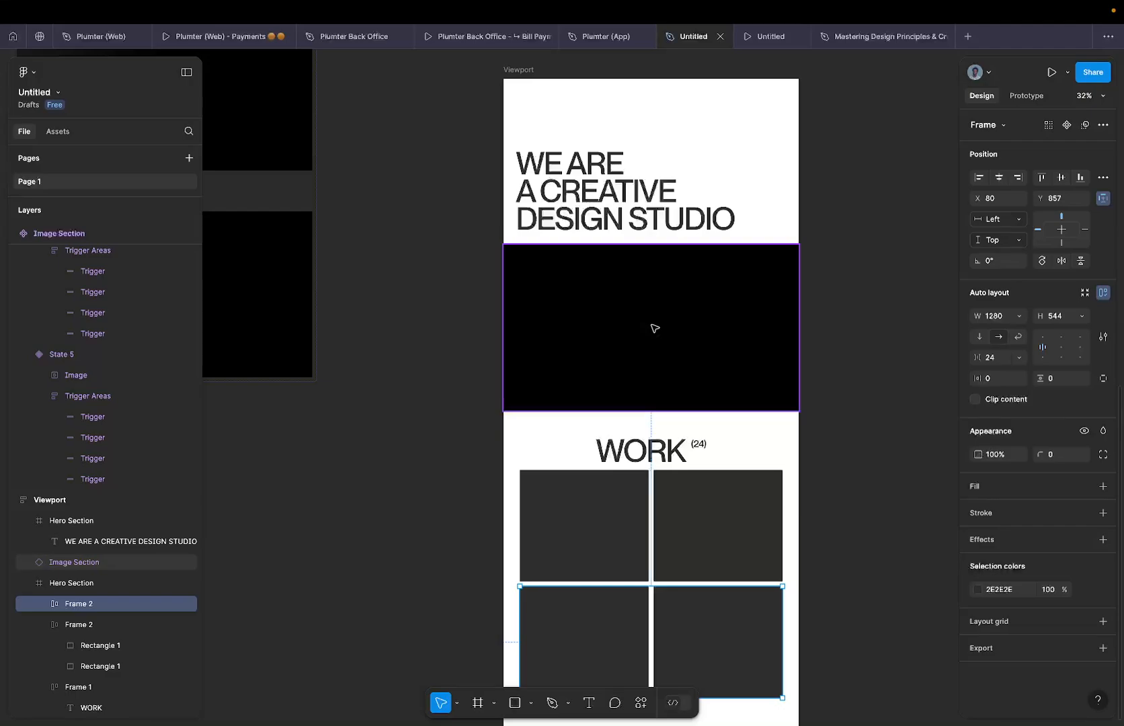
scroll(655, 328, "down", 5)
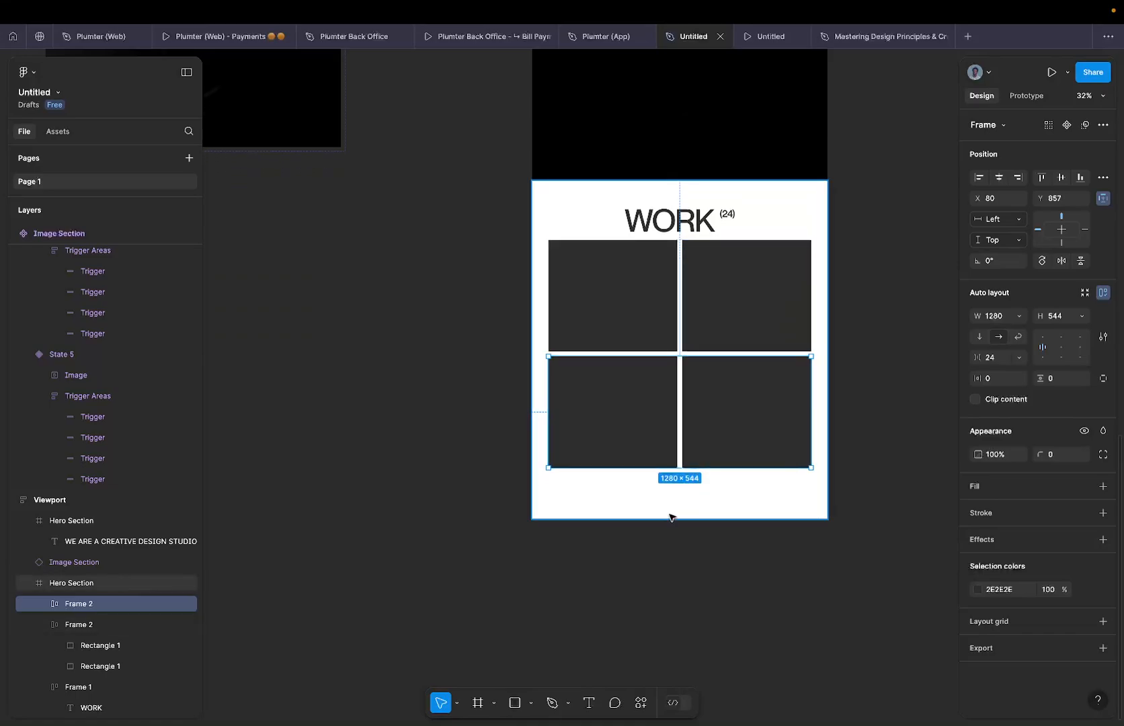
left_click(672, 515)
left_click_drag(669, 519, 688, 693)
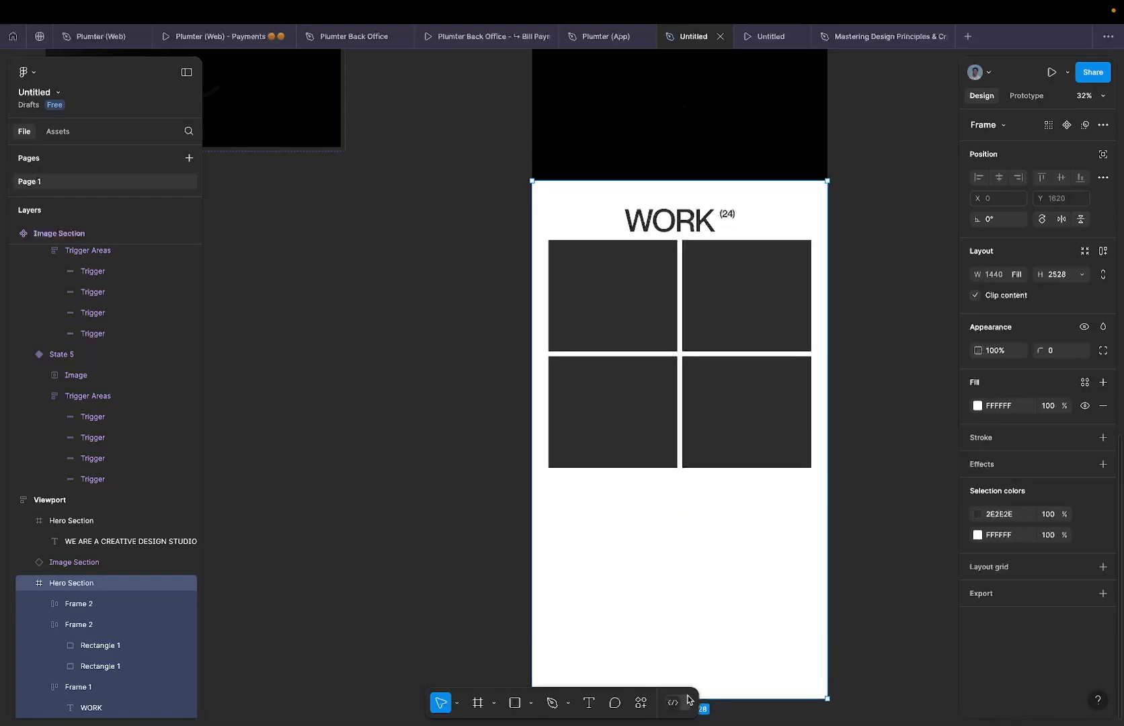
Duplicate the second row of rectangles below itself at Y 1425, and shorten the WORK section's frame to a height of about 2109.
left_click(667, 442)
left_click_drag(665, 439, 681, 552)
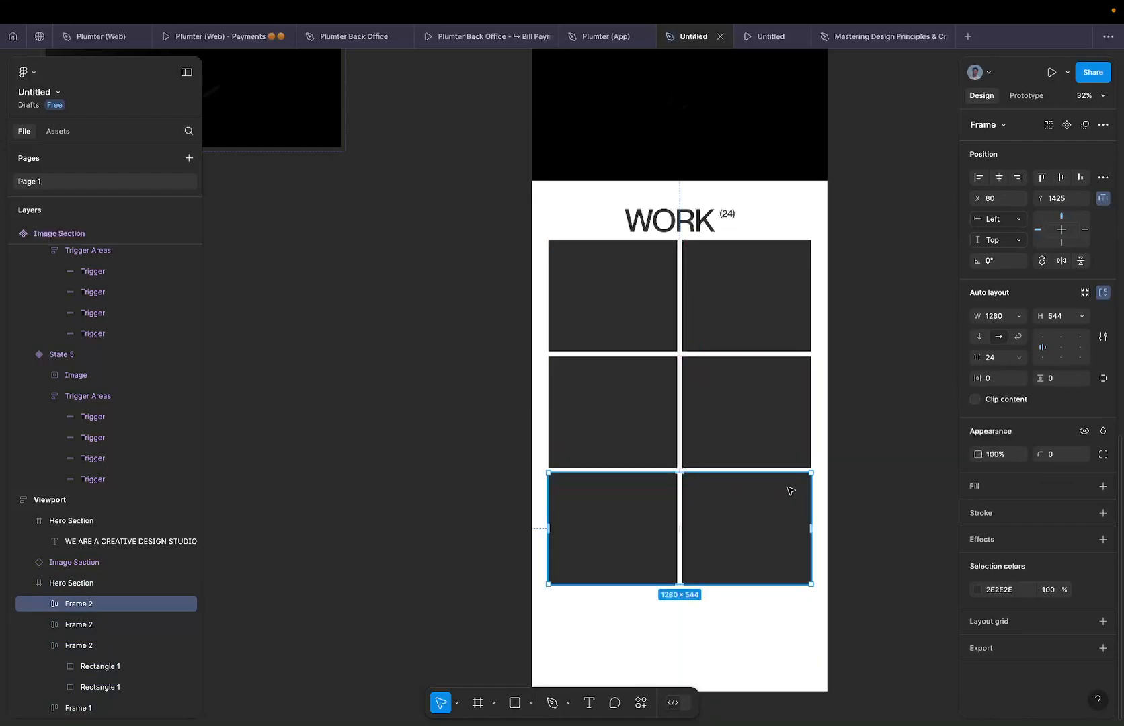
scroll(793, 505, "down", 3)
left_click(782, 281)
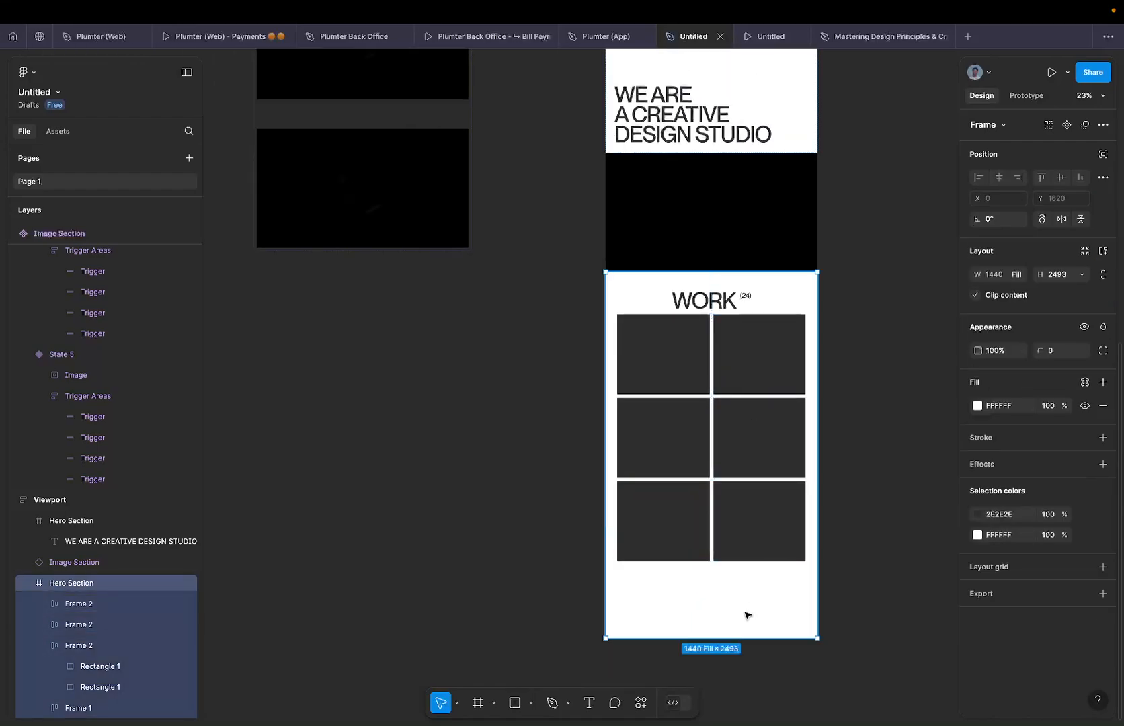
mouse_move(725, 562)
left_mouse_down()
mouse_move(724, 593)
mouse_move(723, 582)
left_mouse_up()
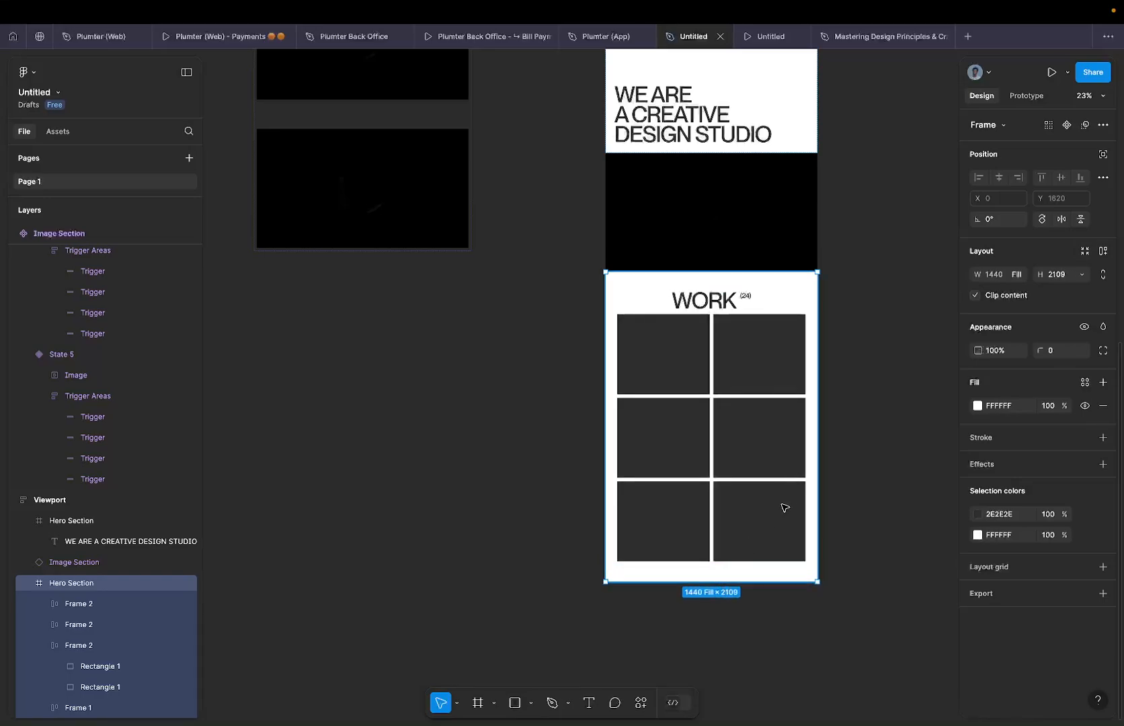
Test the prototype preview by scrolling from the hero through the video to the end of the WORK section and back, then return to the design file.
left_click(759, 39)
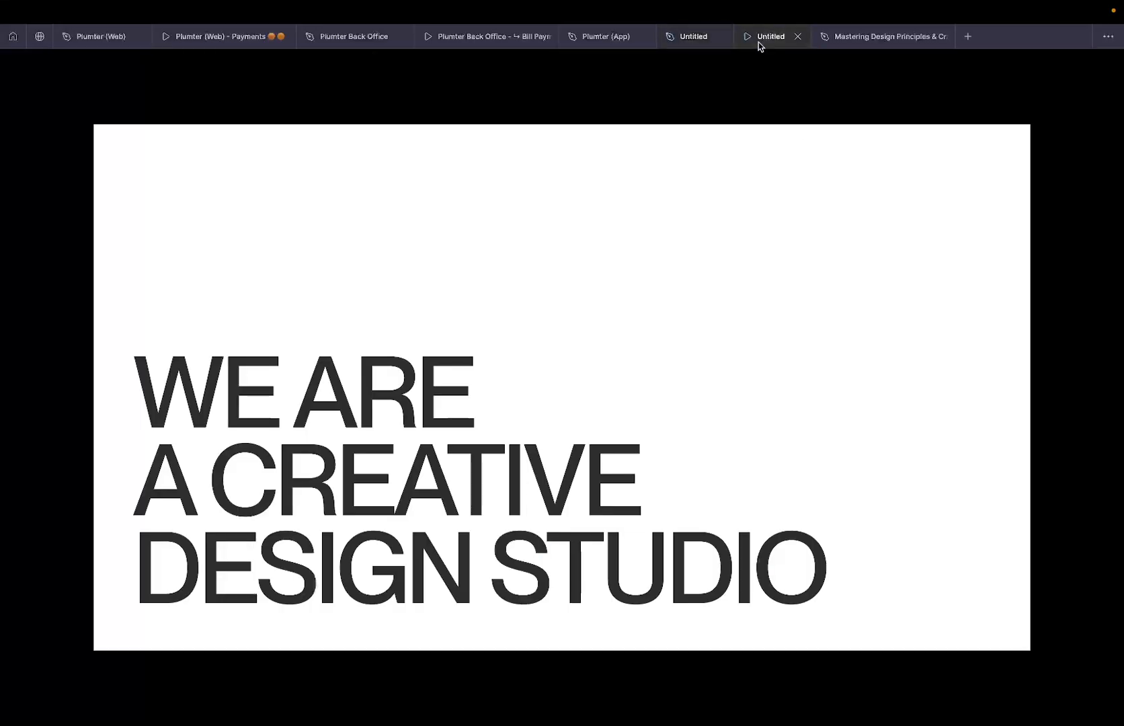
scroll(680, 234, "down", 10)
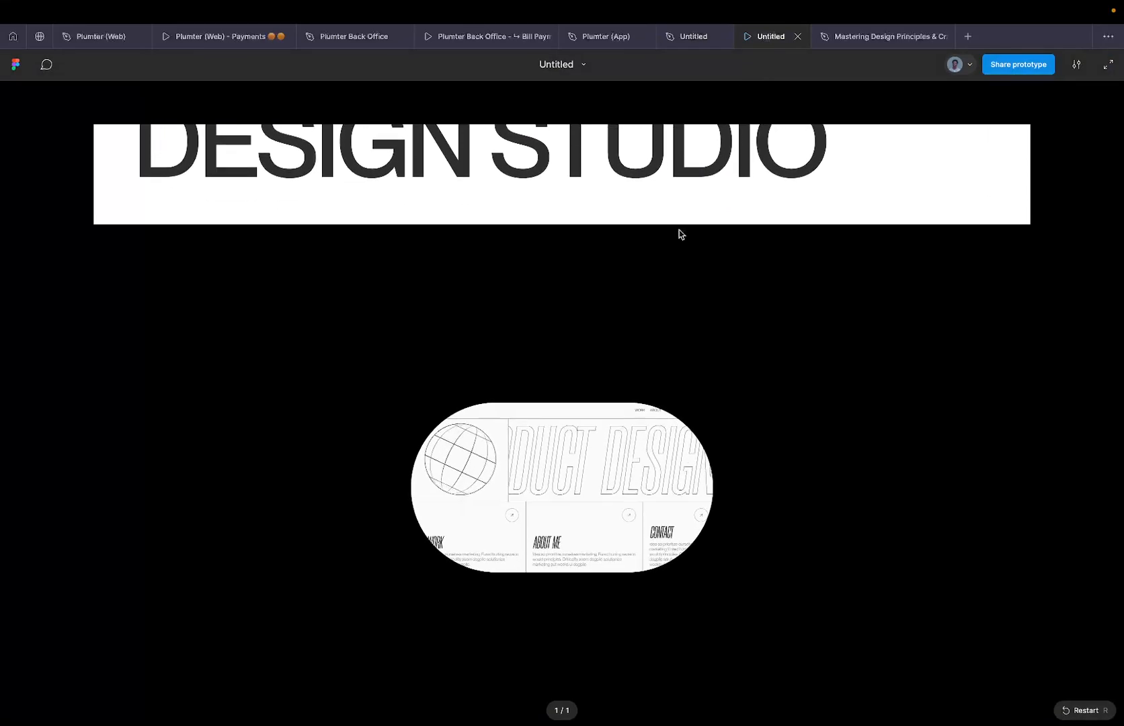
scroll(680, 234, "down", 8)
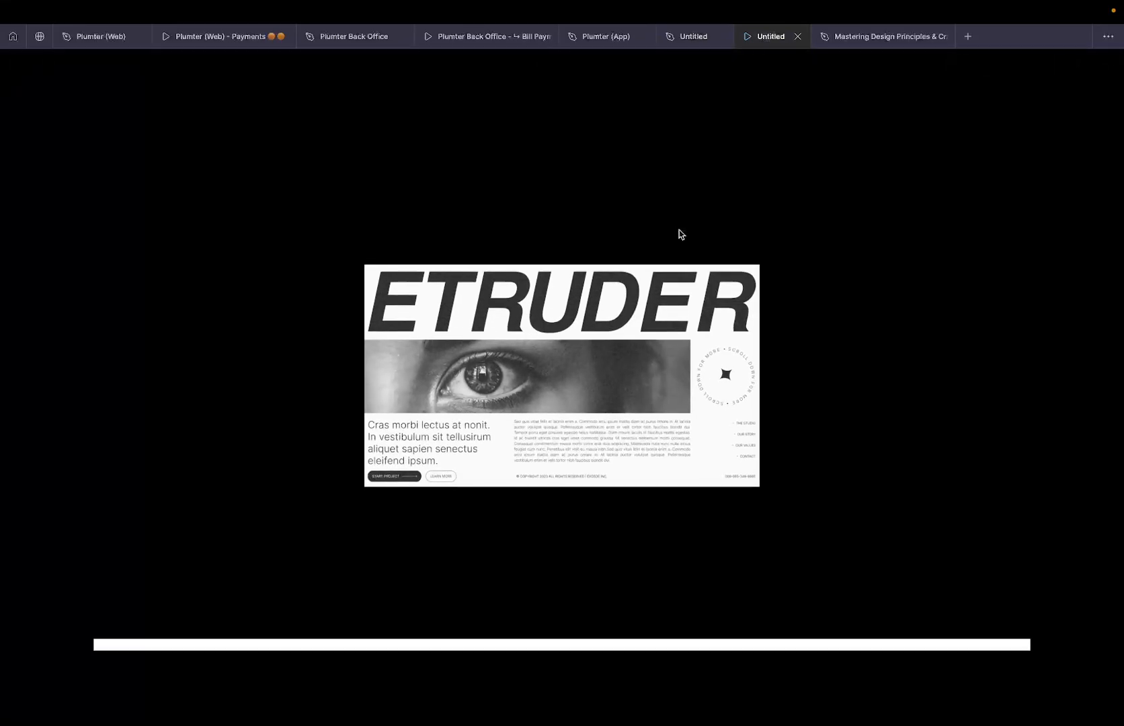
scroll(632, 256, "down", 10)
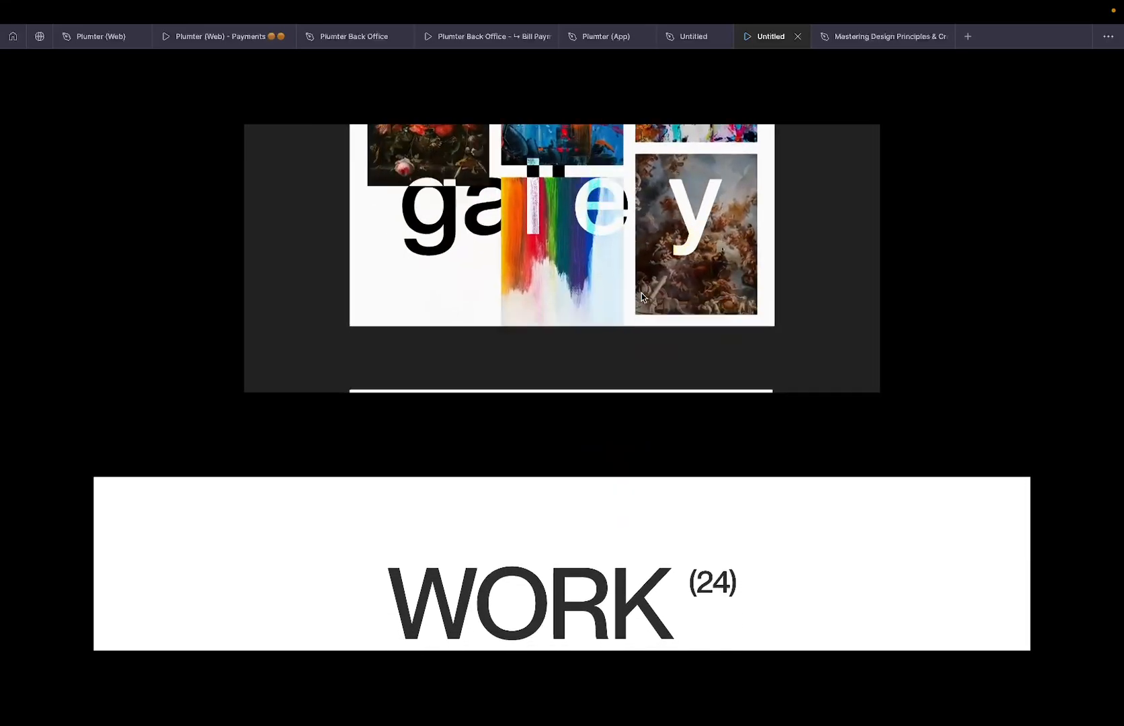
scroll(642, 298, "down", 8)
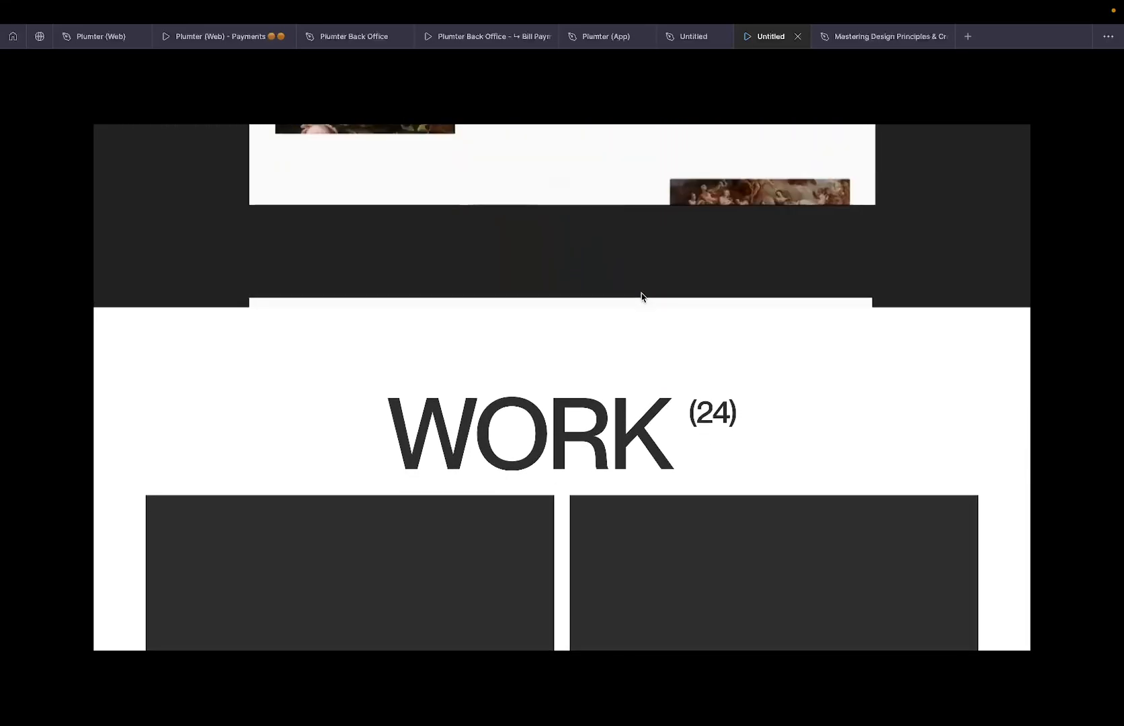
scroll(642, 298, "down", 8)
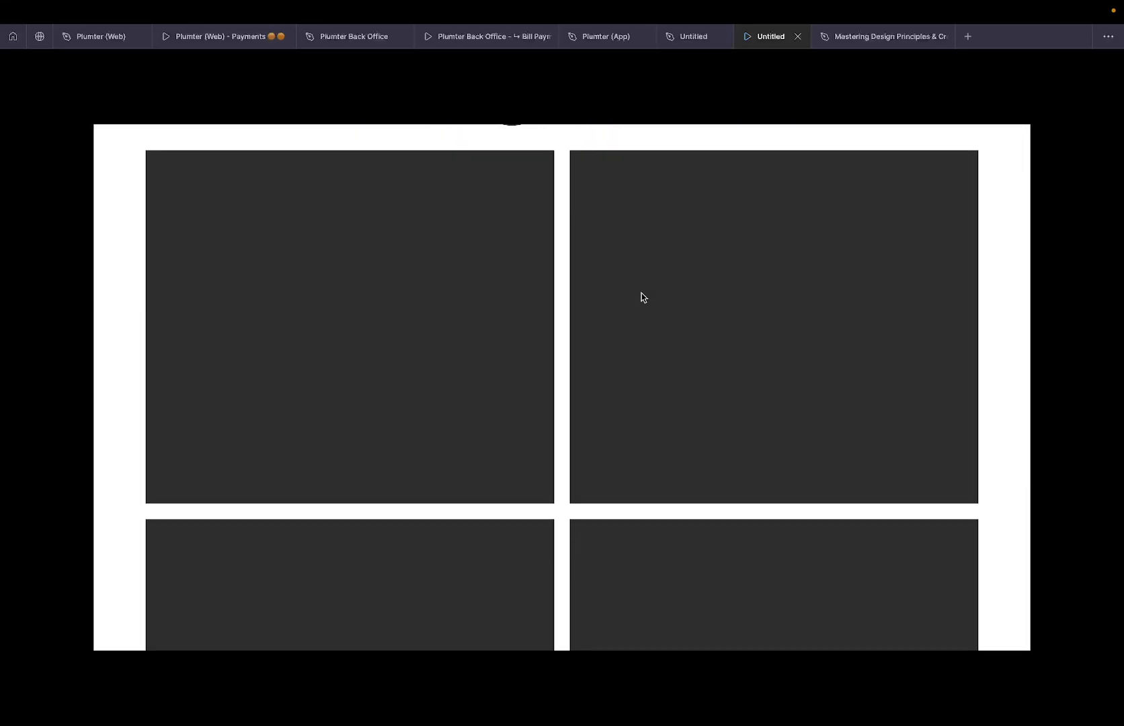
scroll(642, 298, "down", 6)
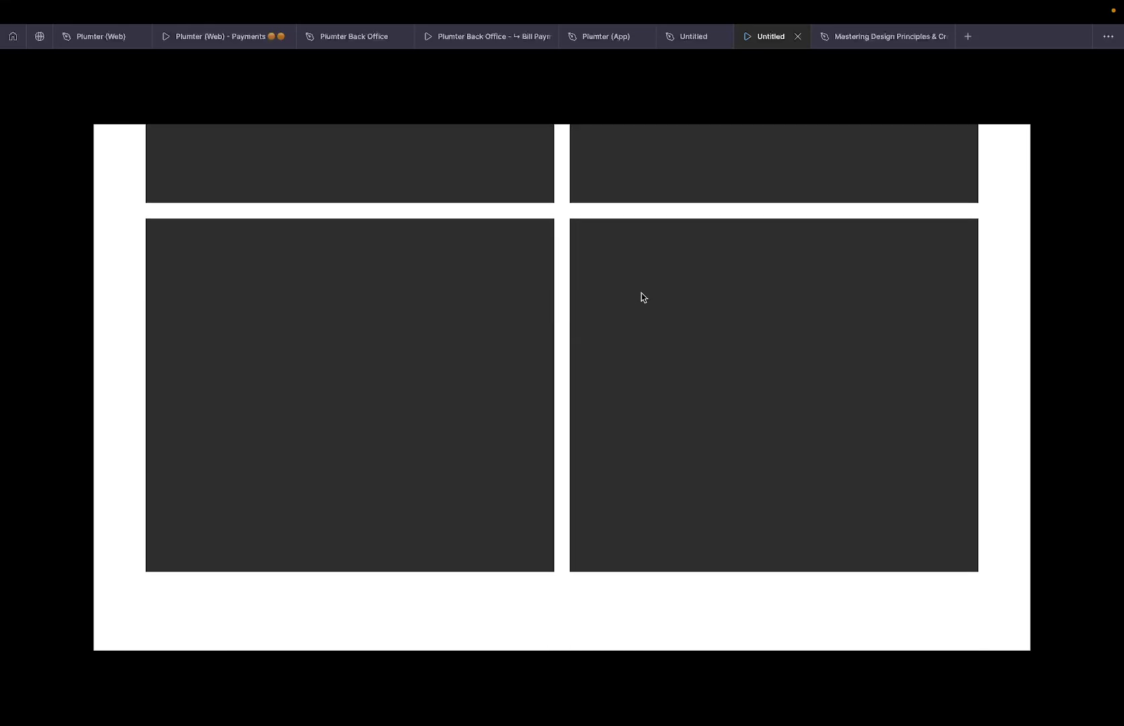
scroll(642, 298, "up", 15)
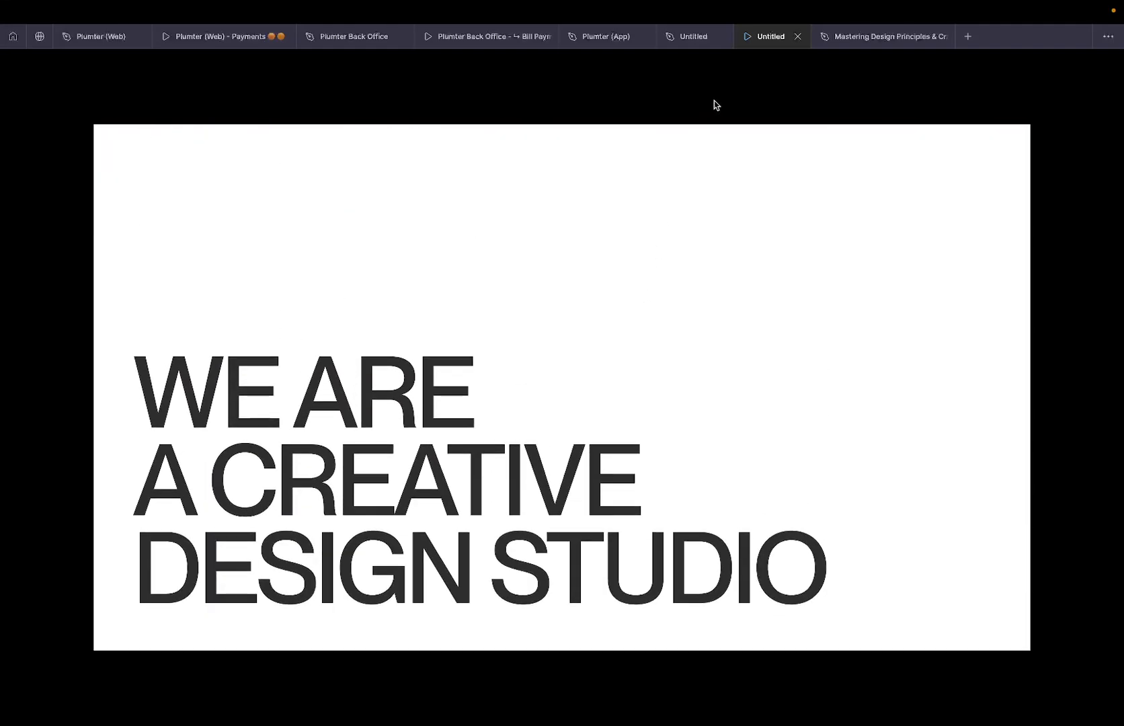
left_click(694, 36)
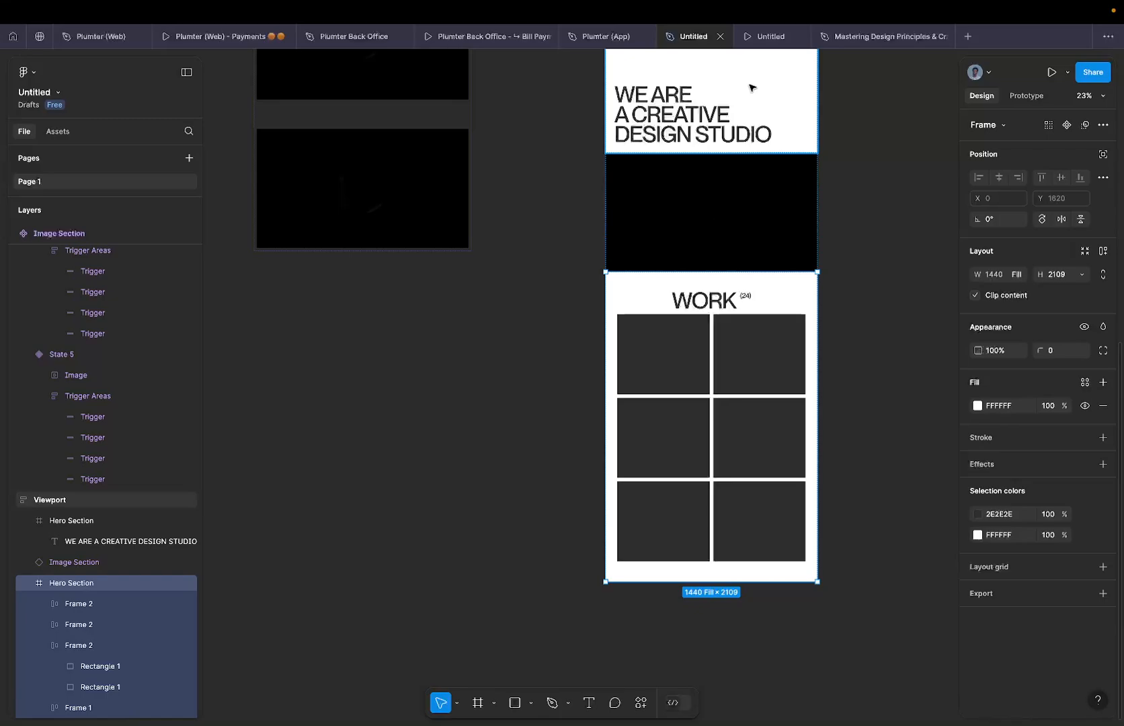
mouse_move(813, 20)
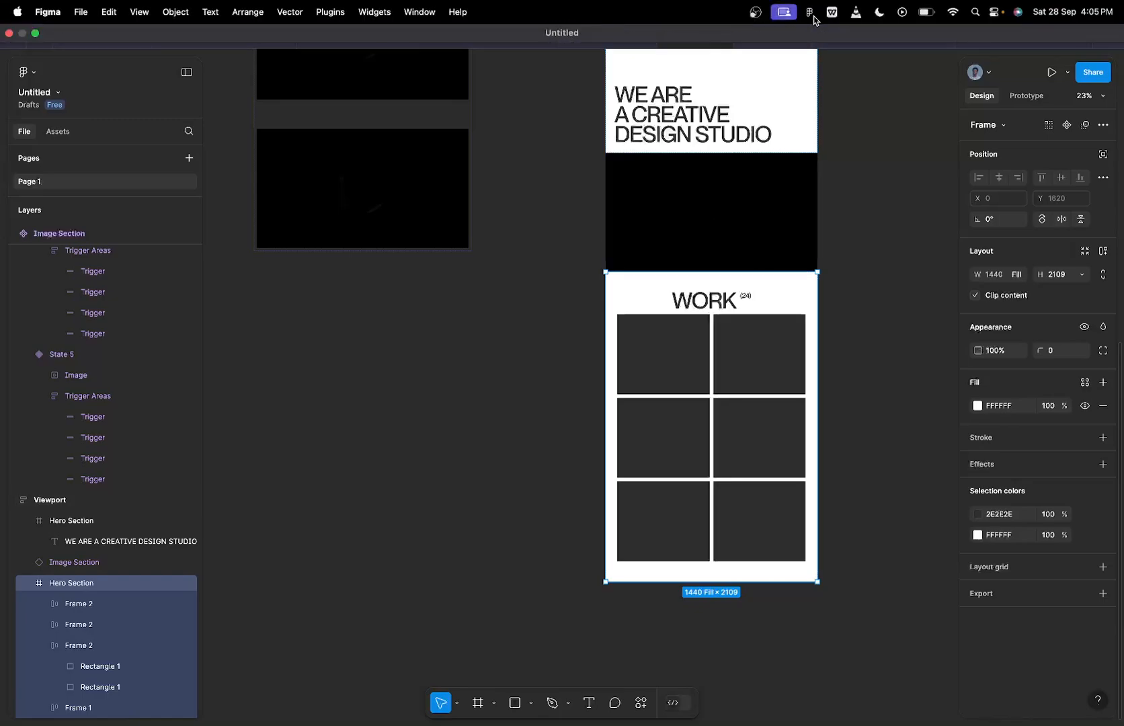
left_click(753, 11)
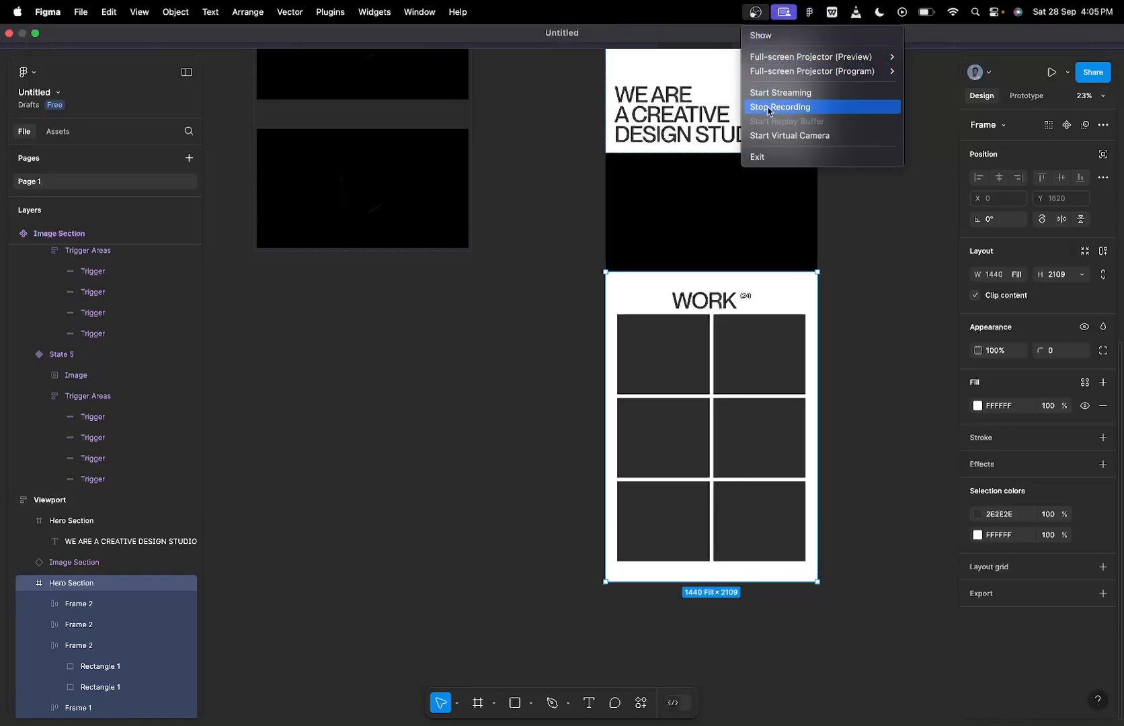